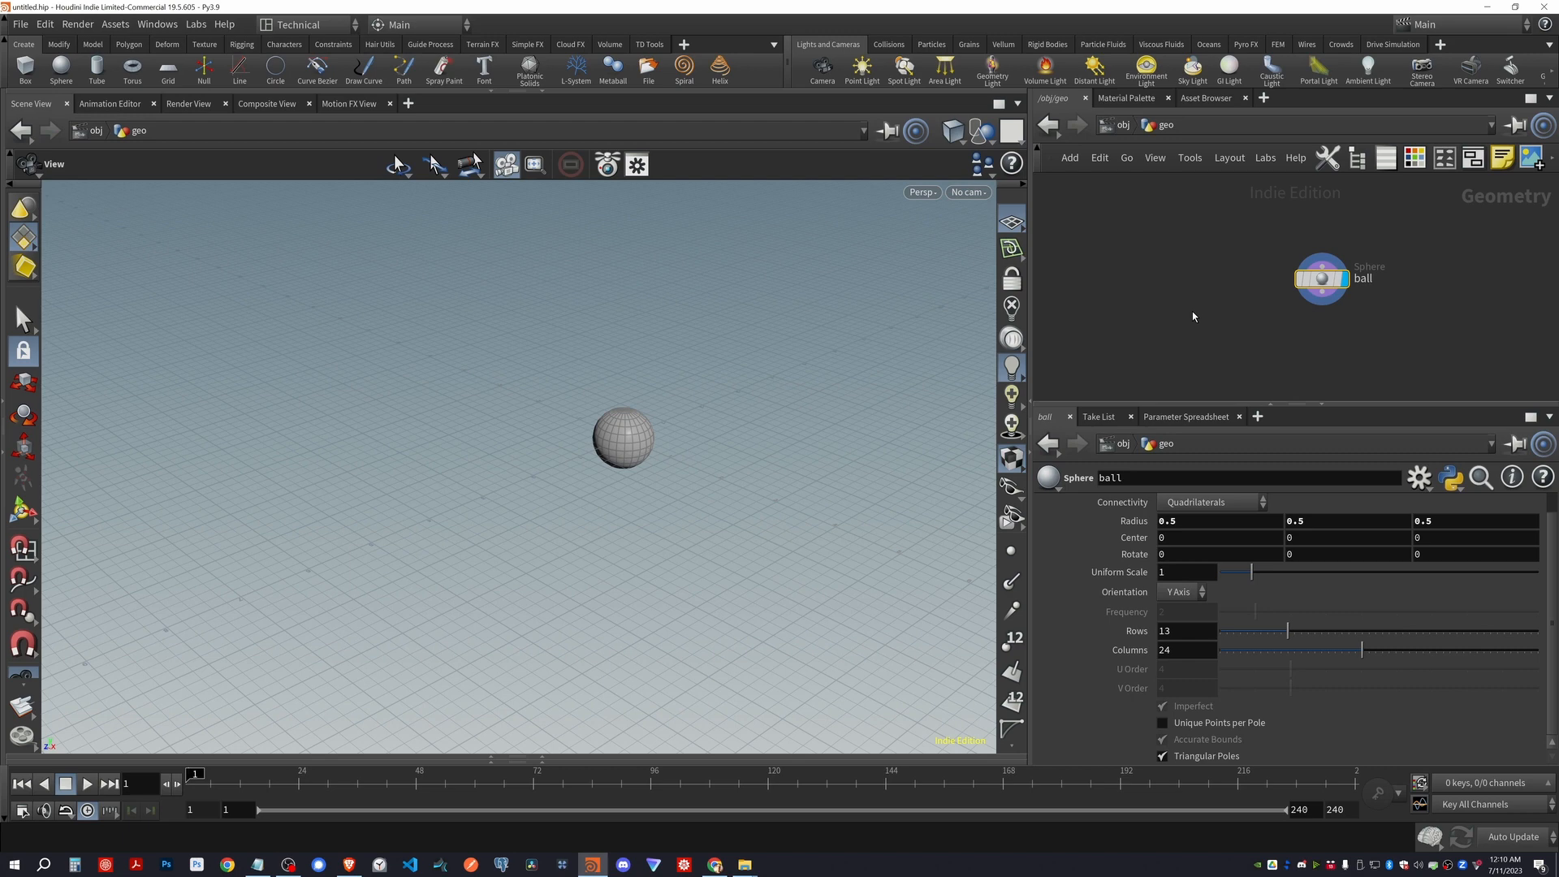
# Keyframe the ball's Center at the origin on frame 1 and at about (0, 1.46, 5.89) on frame 63
pyautogui.click(1193, 317)
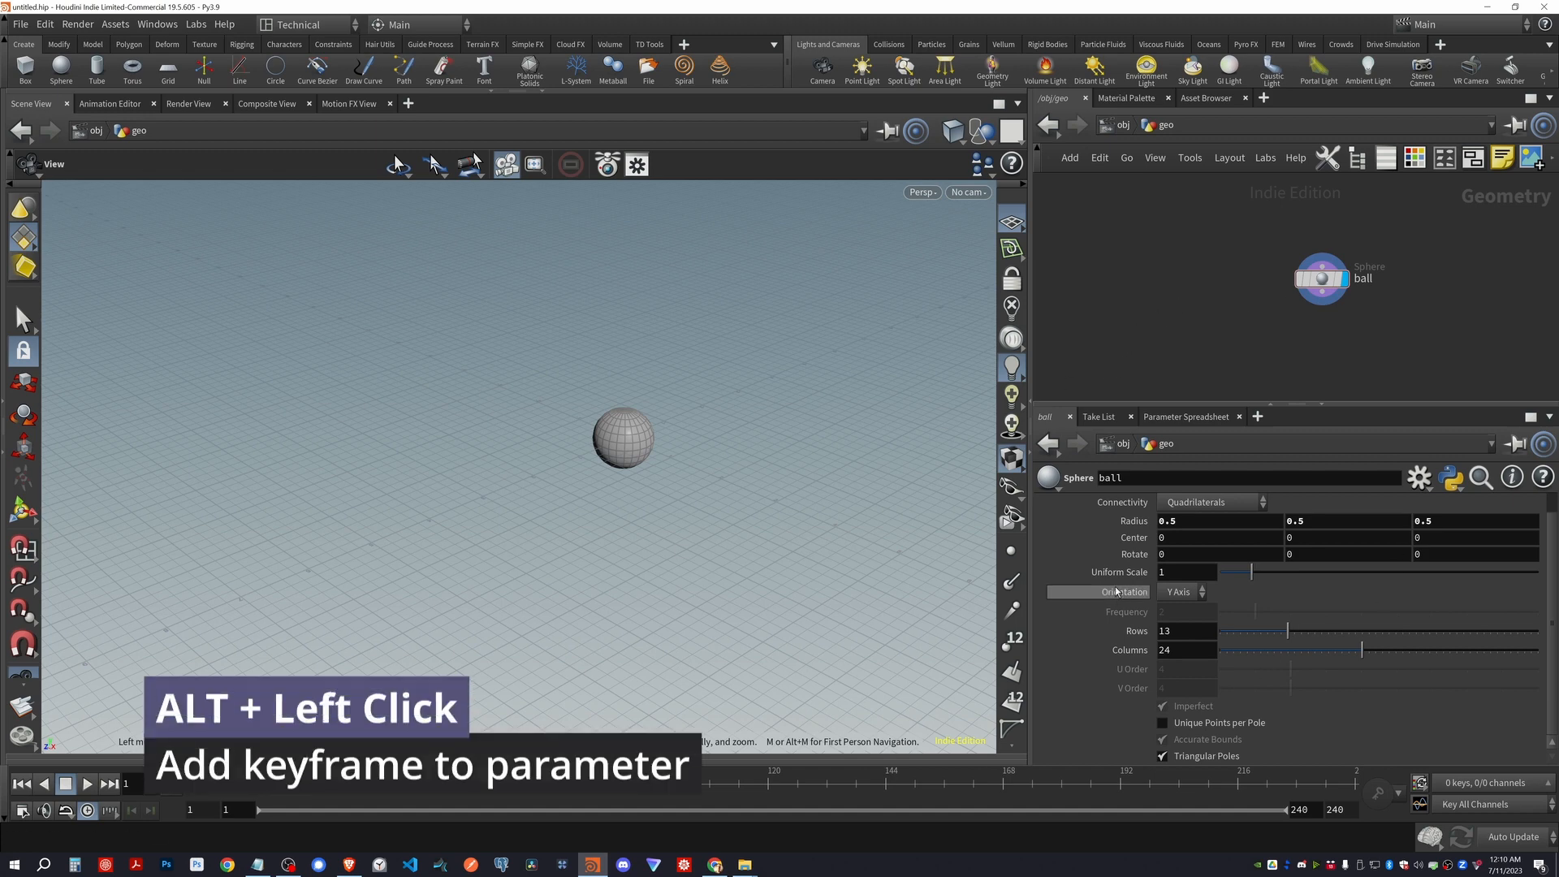
pyautogui.keyDown('alt'); pyautogui.click(1135, 538); pyautogui.keyUp('alt')
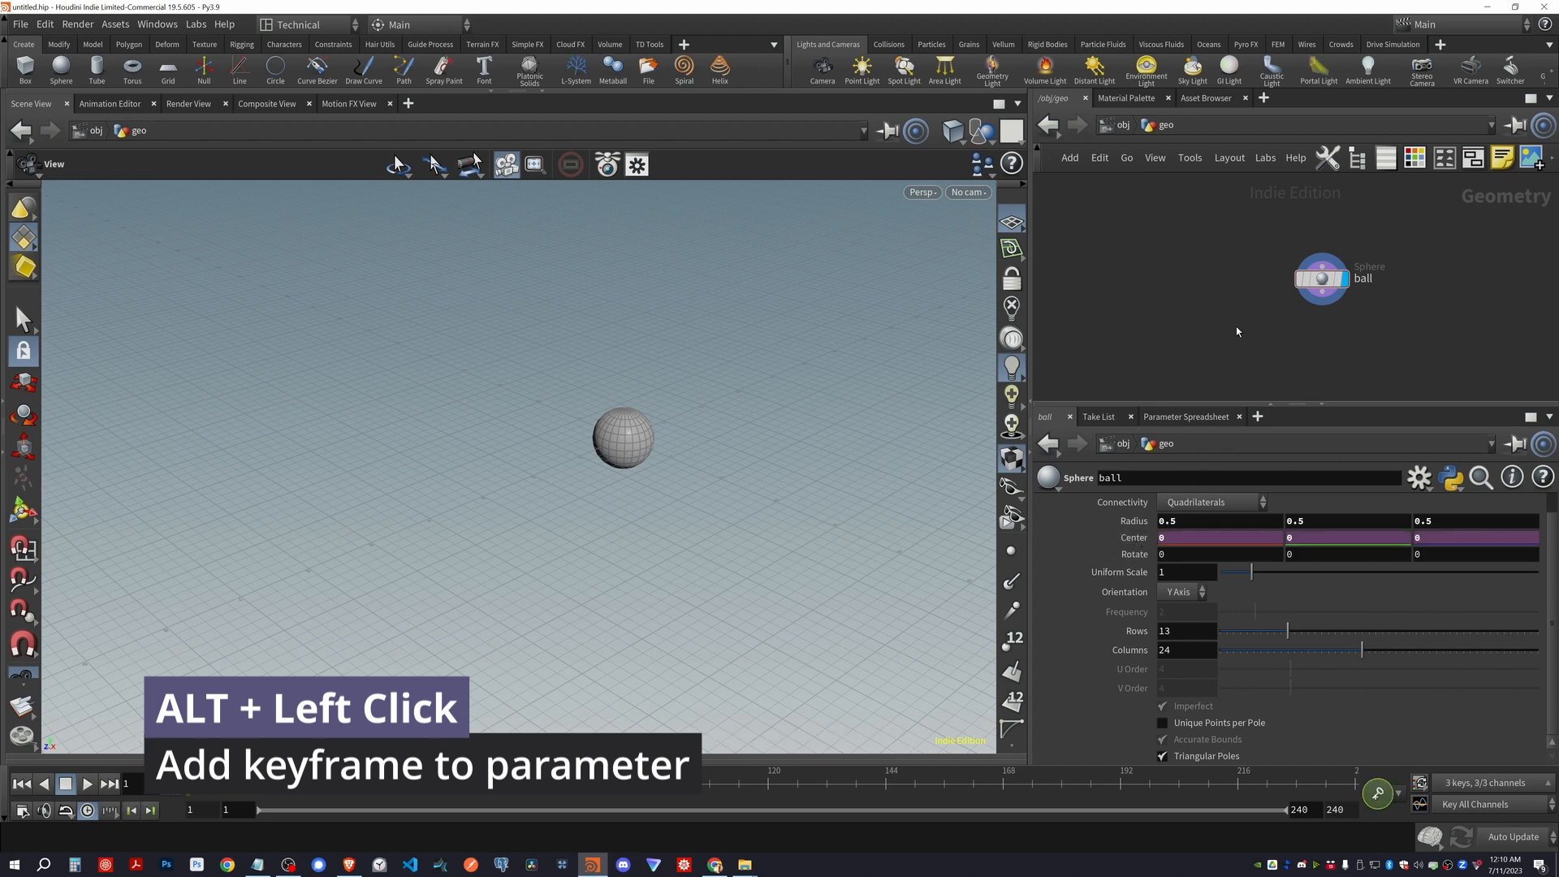
pyautogui.moveTo(347, 784); pyautogui.dragTo(489, 786)
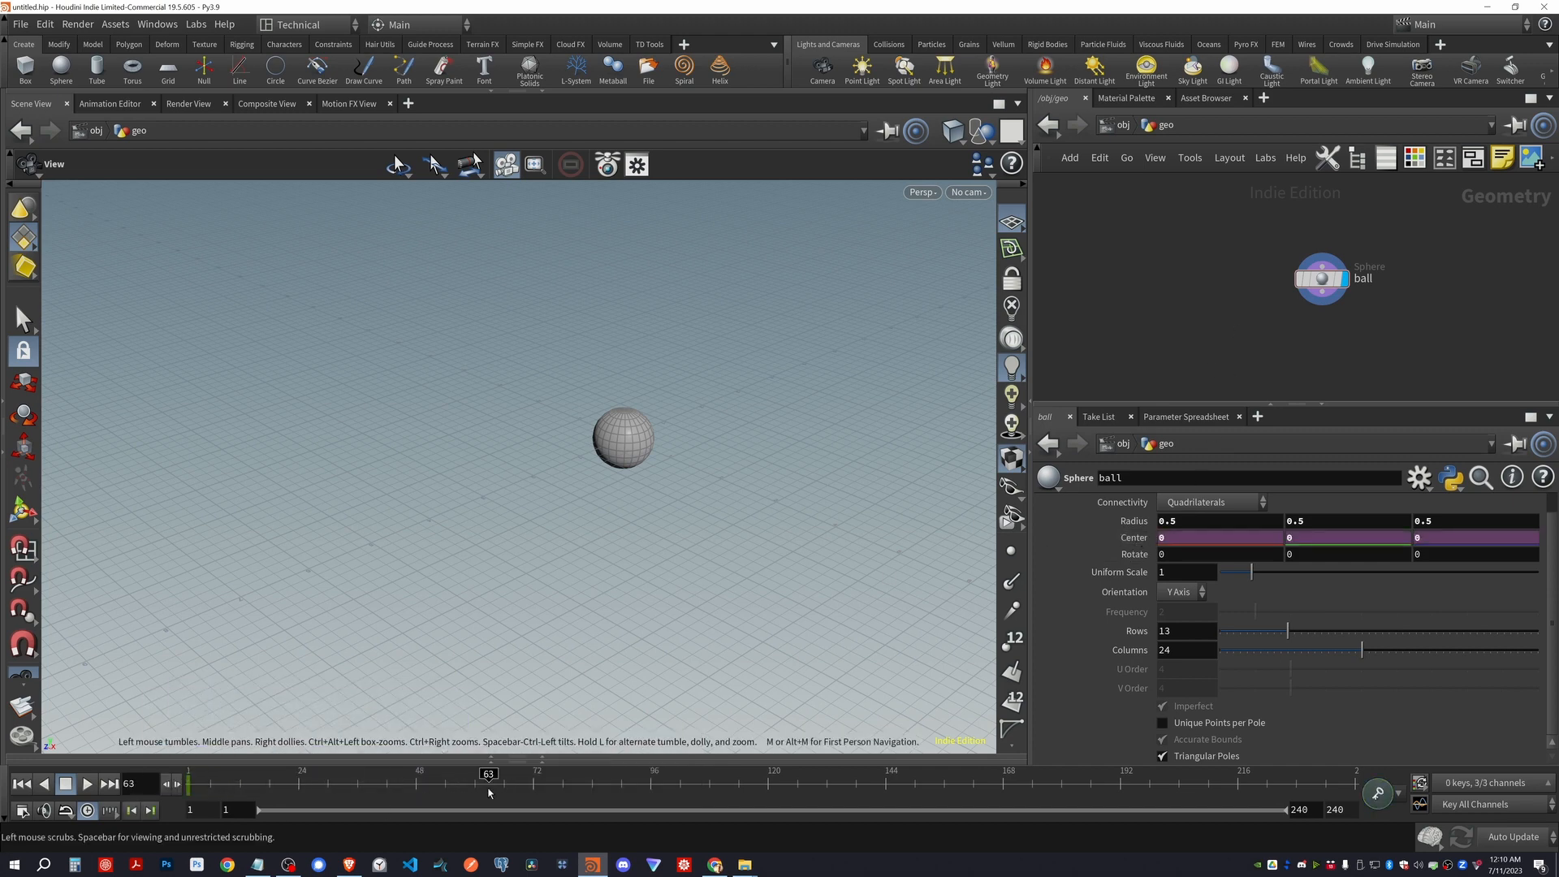
pyautogui.click(1324, 280)
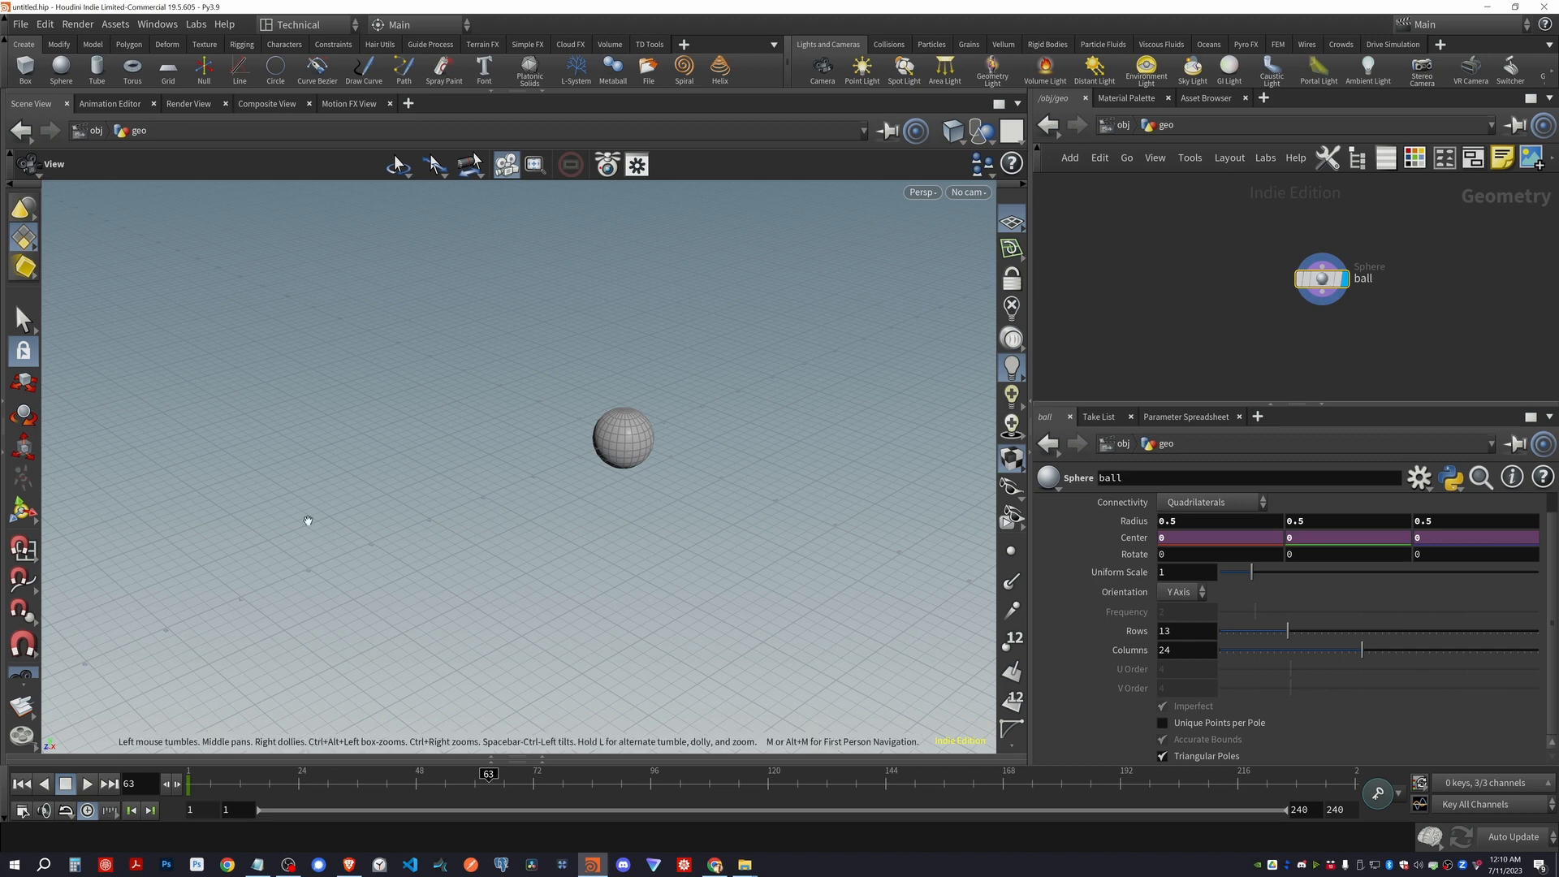
pyautogui.press('Return')
pyautogui.moveTo(576, 470); pyautogui.dragTo(268, 611)
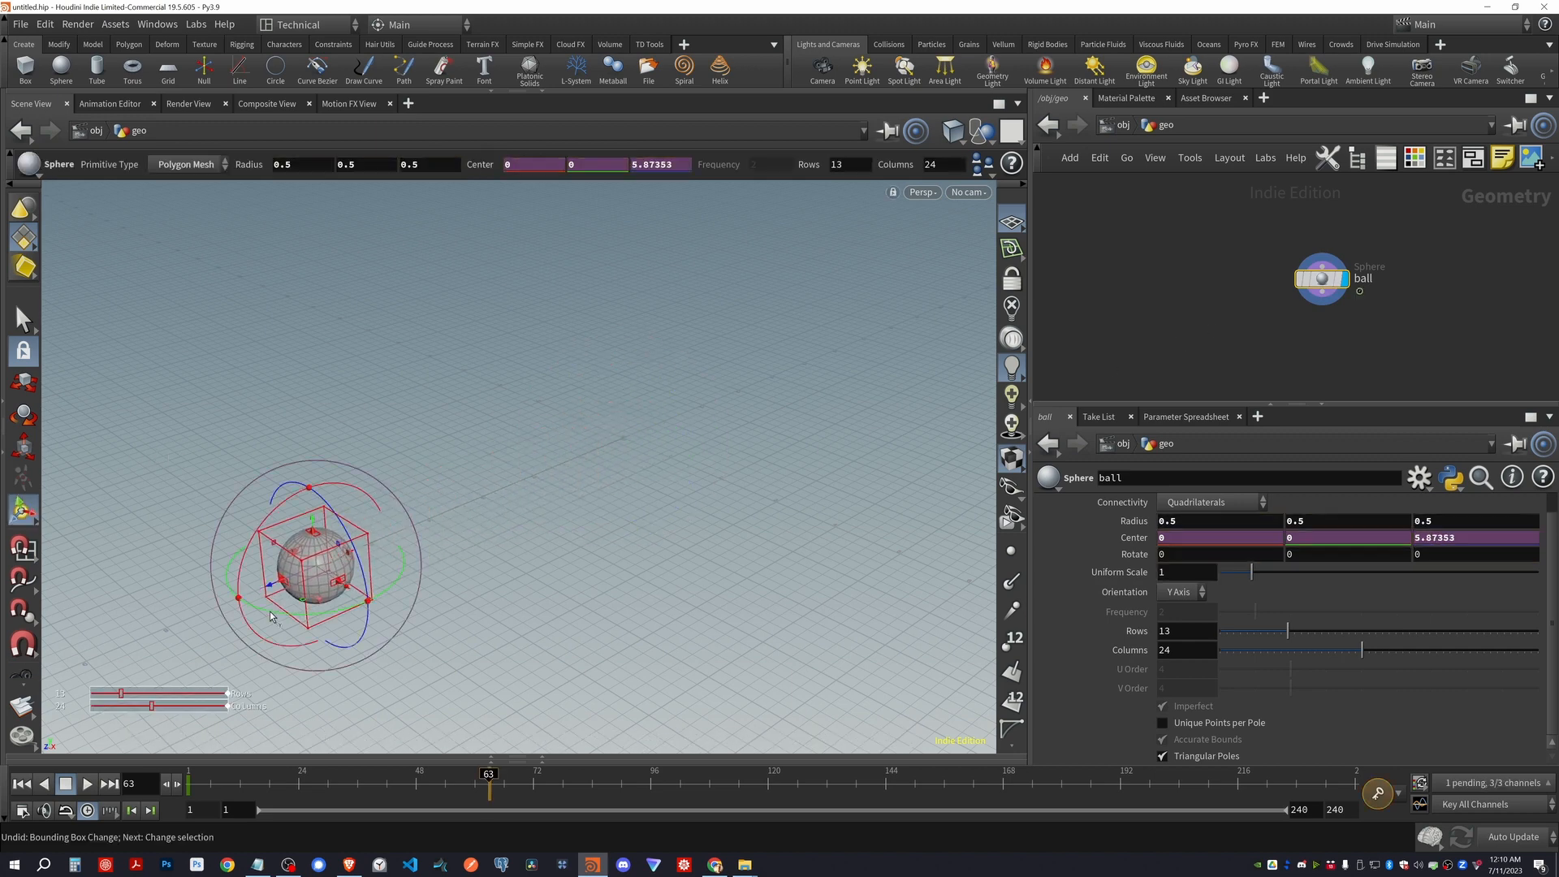
pyautogui.moveTo(317, 518); pyautogui.dragTo(319, 421)
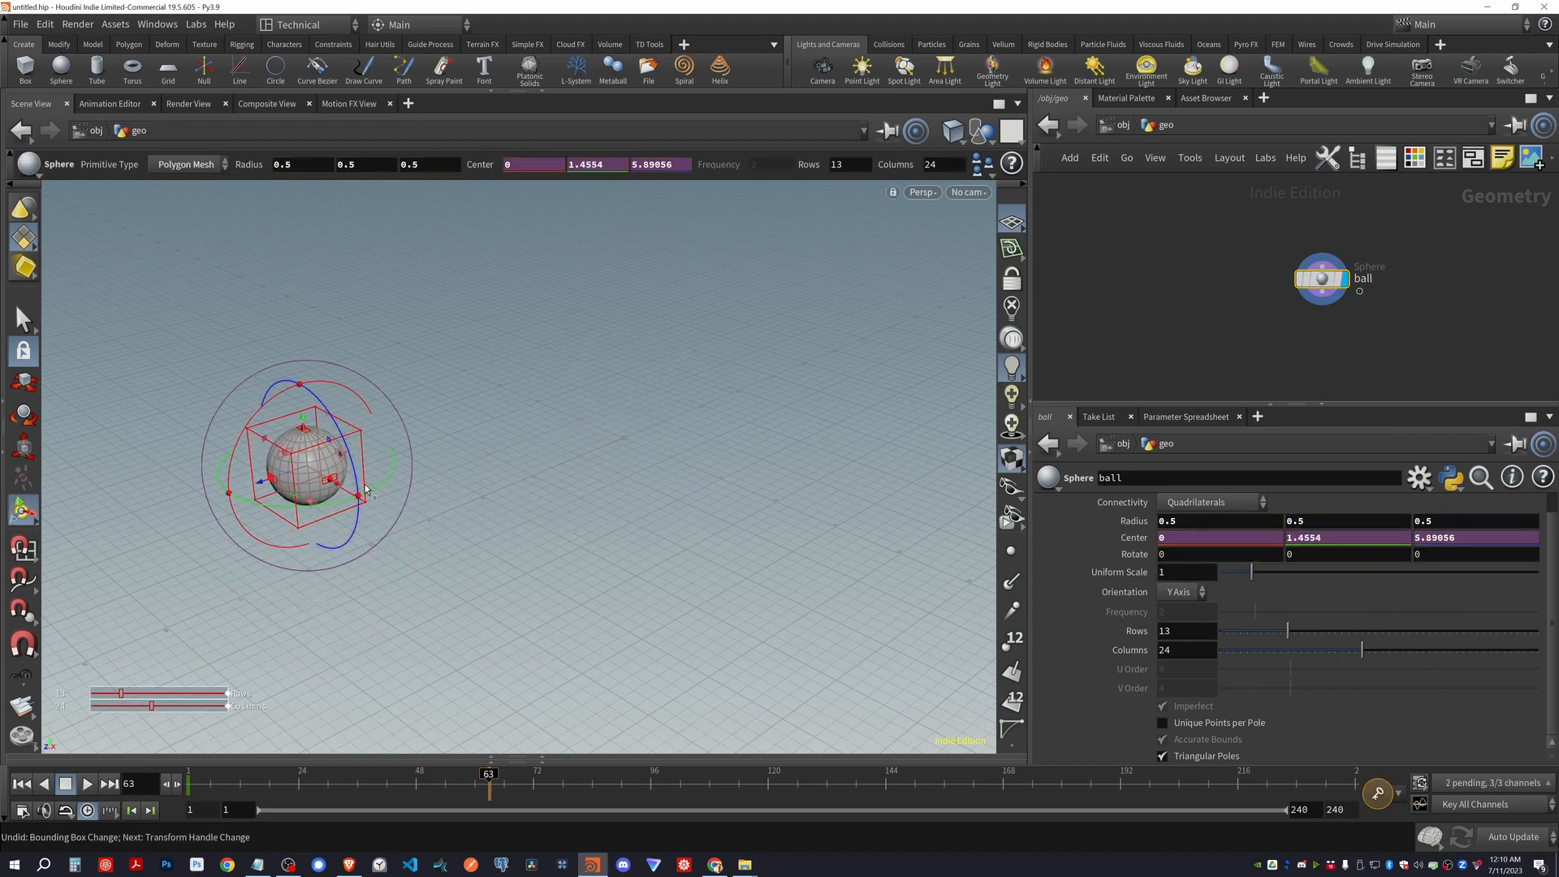
pyautogui.keyDown('alt'); pyautogui.click(1138, 542); pyautogui.keyUp('alt')
# Move the ball to about (-4.52, -3.12, 0.96) at frame 123 and keyframe its Center
pyautogui.moveTo(492, 784); pyautogui.dragTo(782, 781)
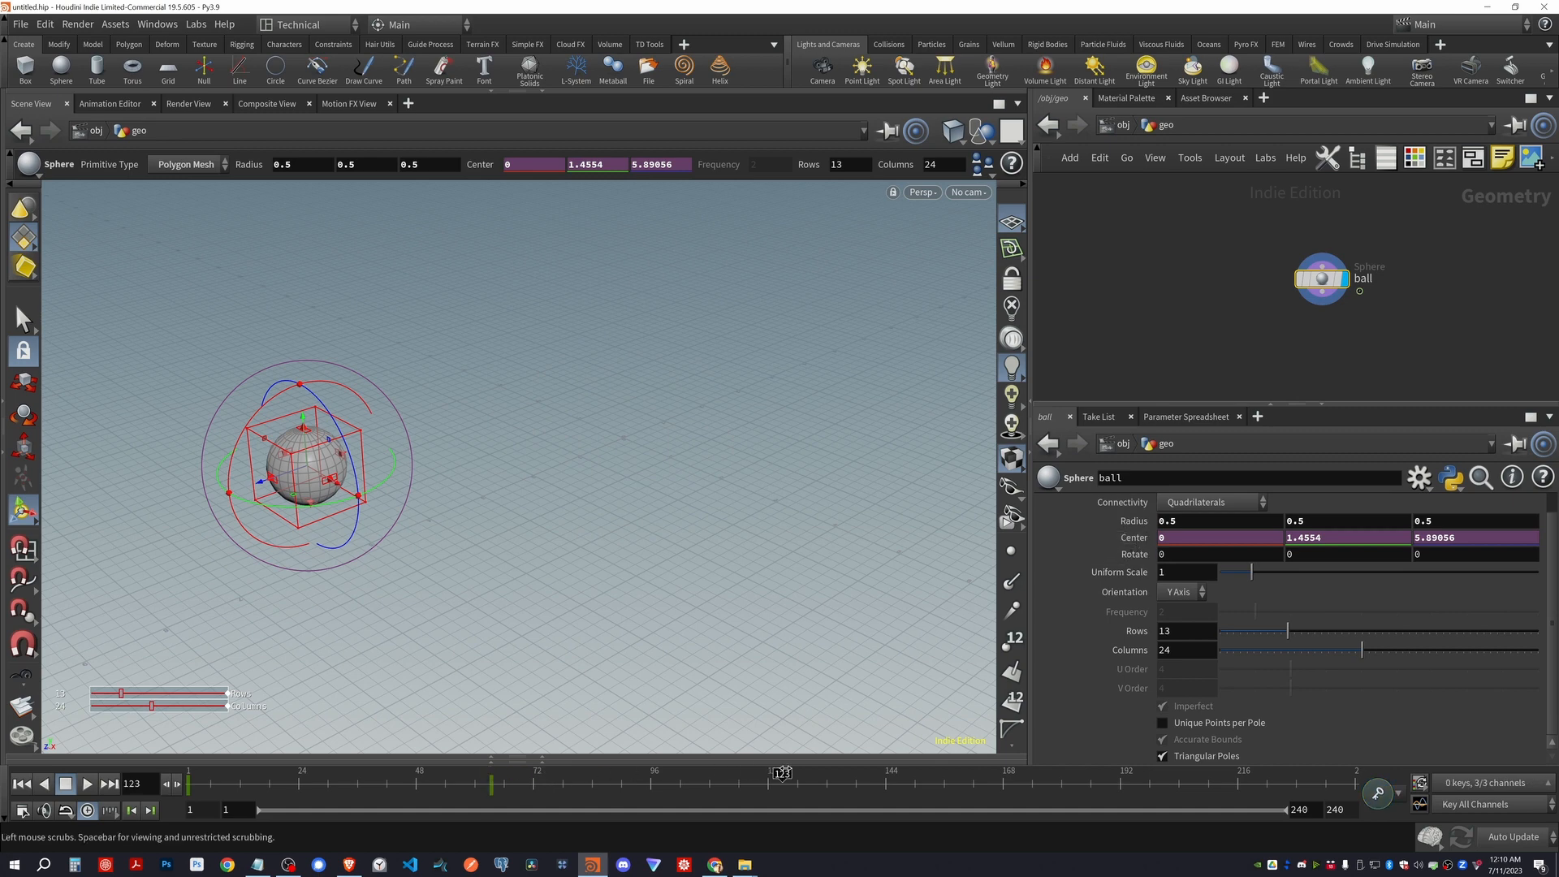
pyautogui.moveTo(299, 502); pyautogui.dragTo(398, 315)
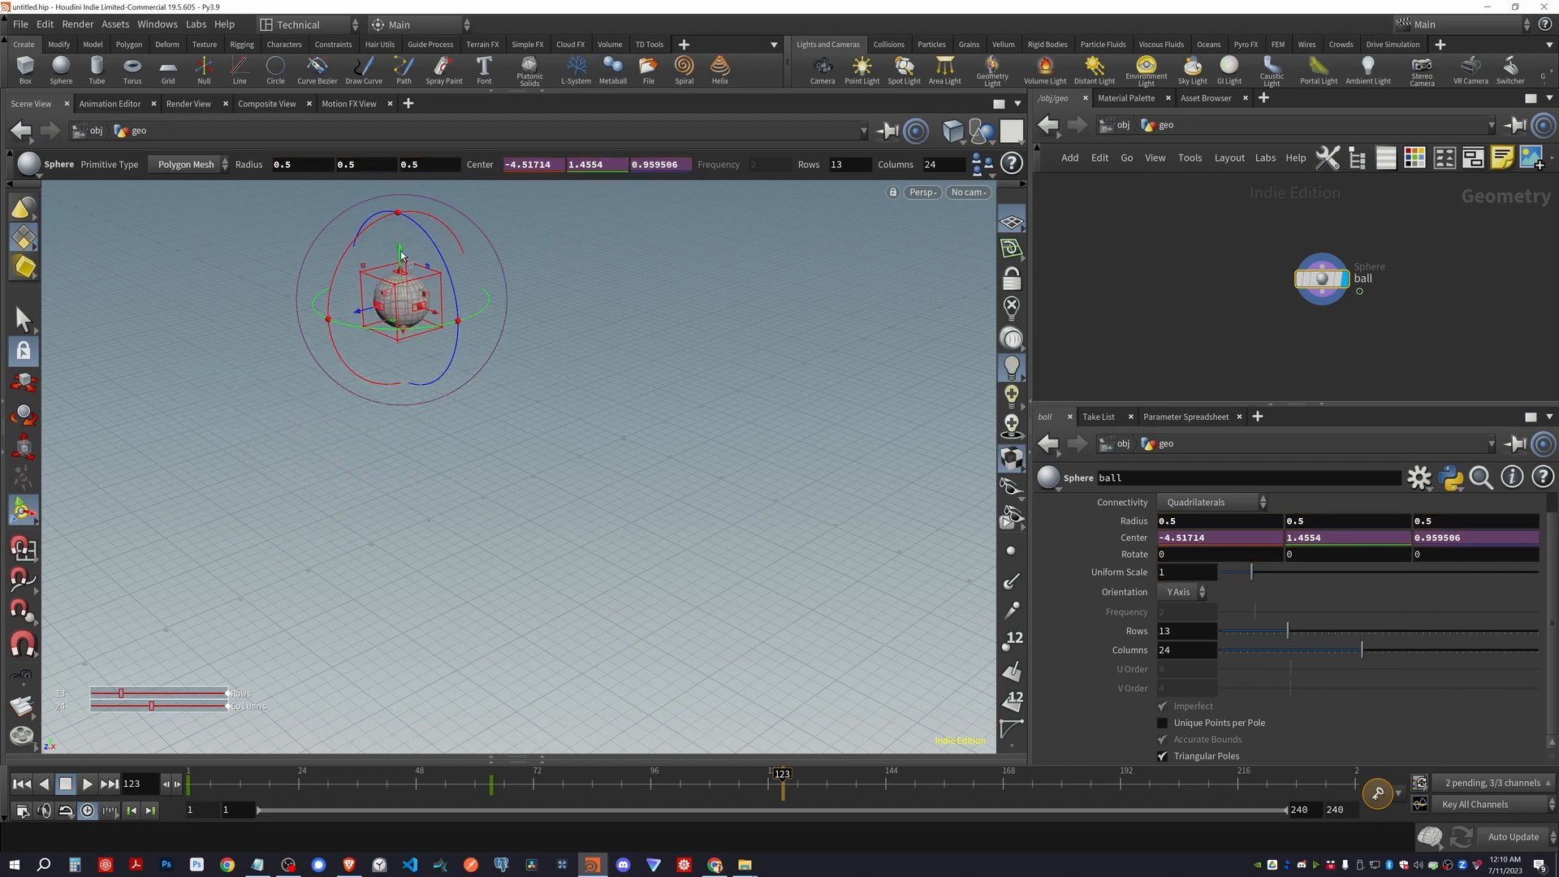
pyautogui.moveTo(403, 259); pyautogui.dragTo(402, 493)
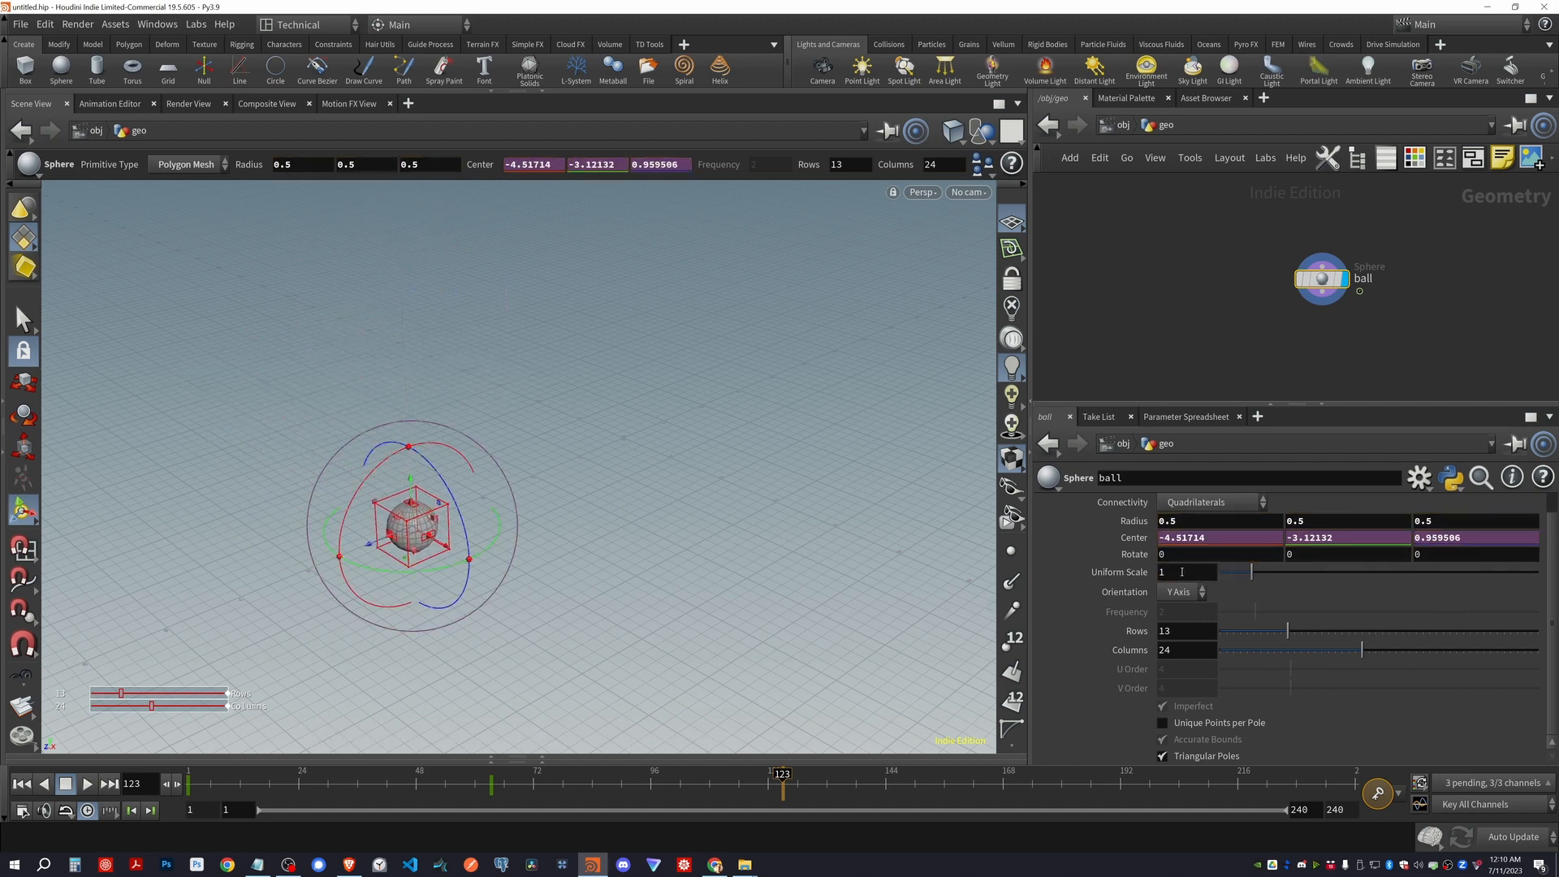
pyautogui.keyDown('alt'); pyautogui.click(1137, 542); pyautogui.keyUp('alt')
# Move the ball to about (0.94, -0.05, -7.22) at frame 182 and keyframe its Center
pyautogui.moveTo(828, 778); pyautogui.dragTo(1075, 755)
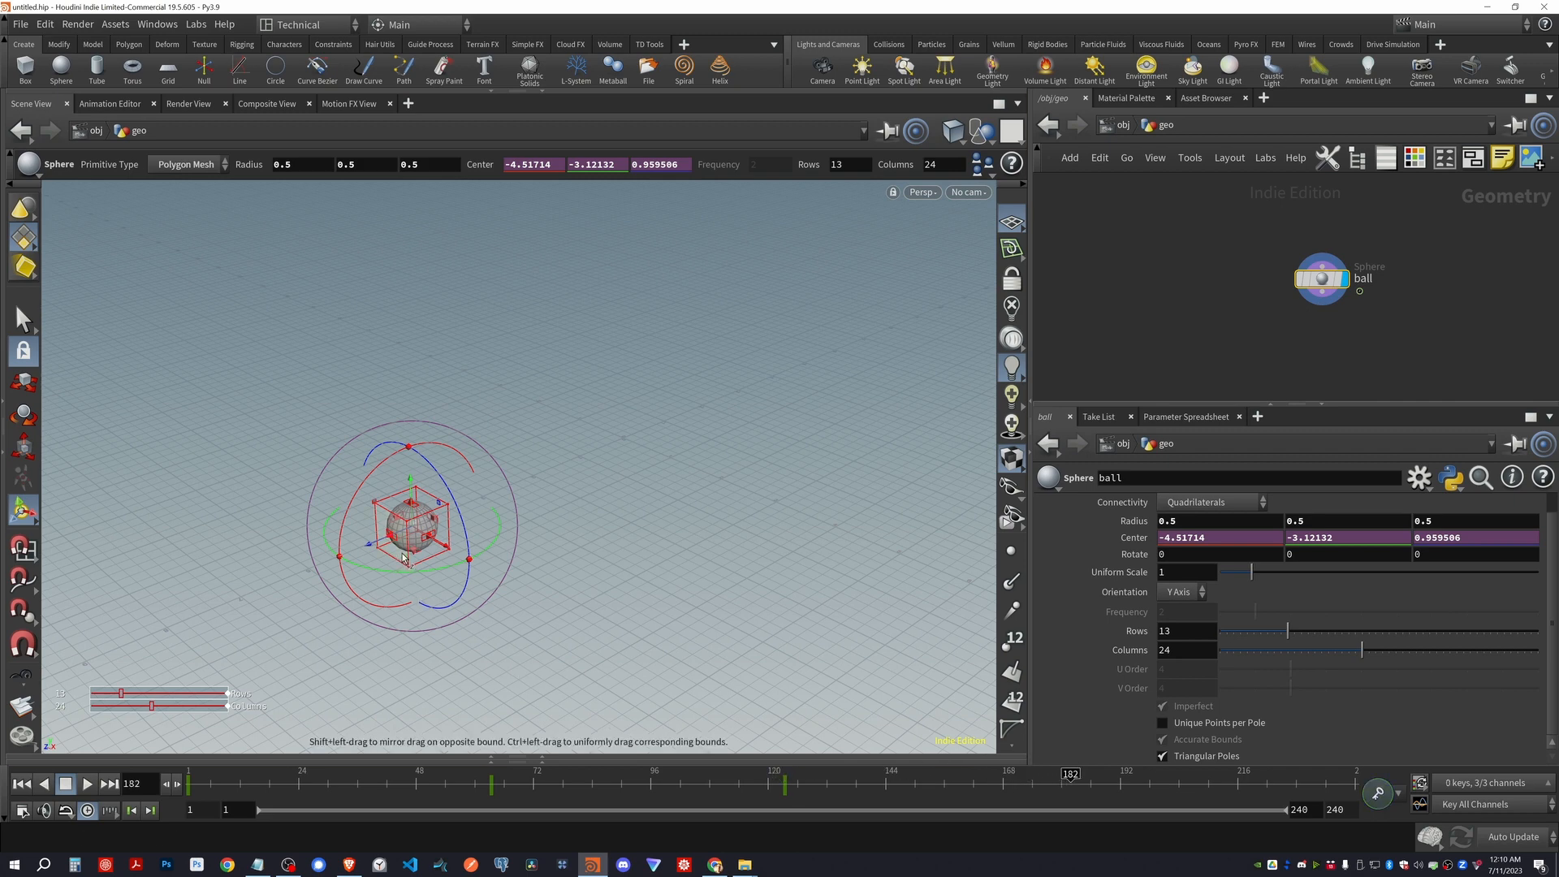
pyautogui.moveTo(413, 531); pyautogui.dragTo(913, 354)
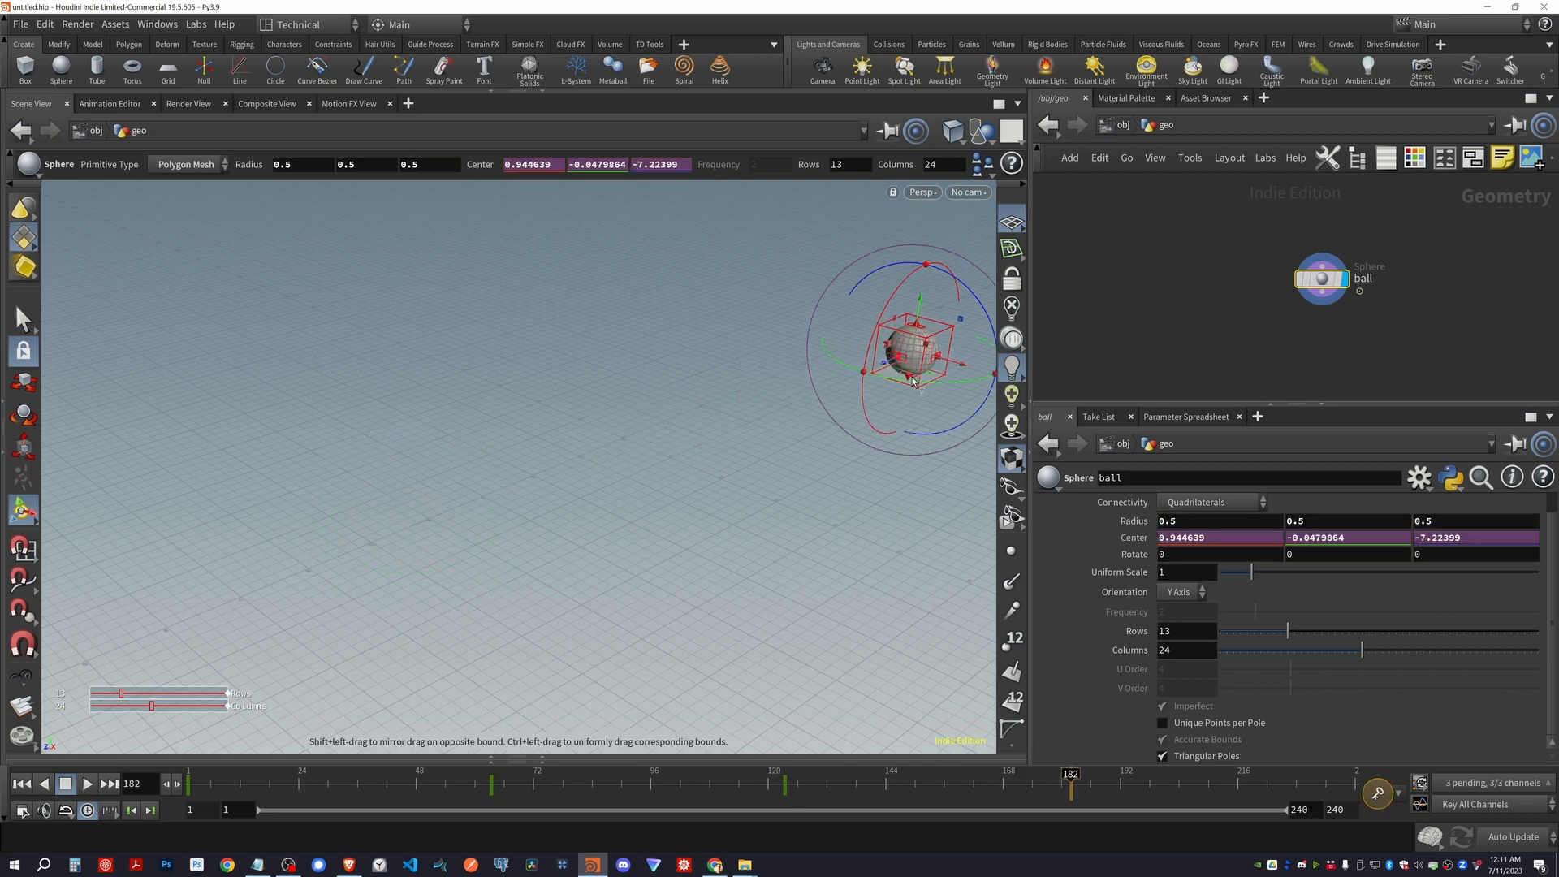
pyautogui.keyDown('alt'); pyautogui.click(1135, 544); pyautogui.keyUp('alt')
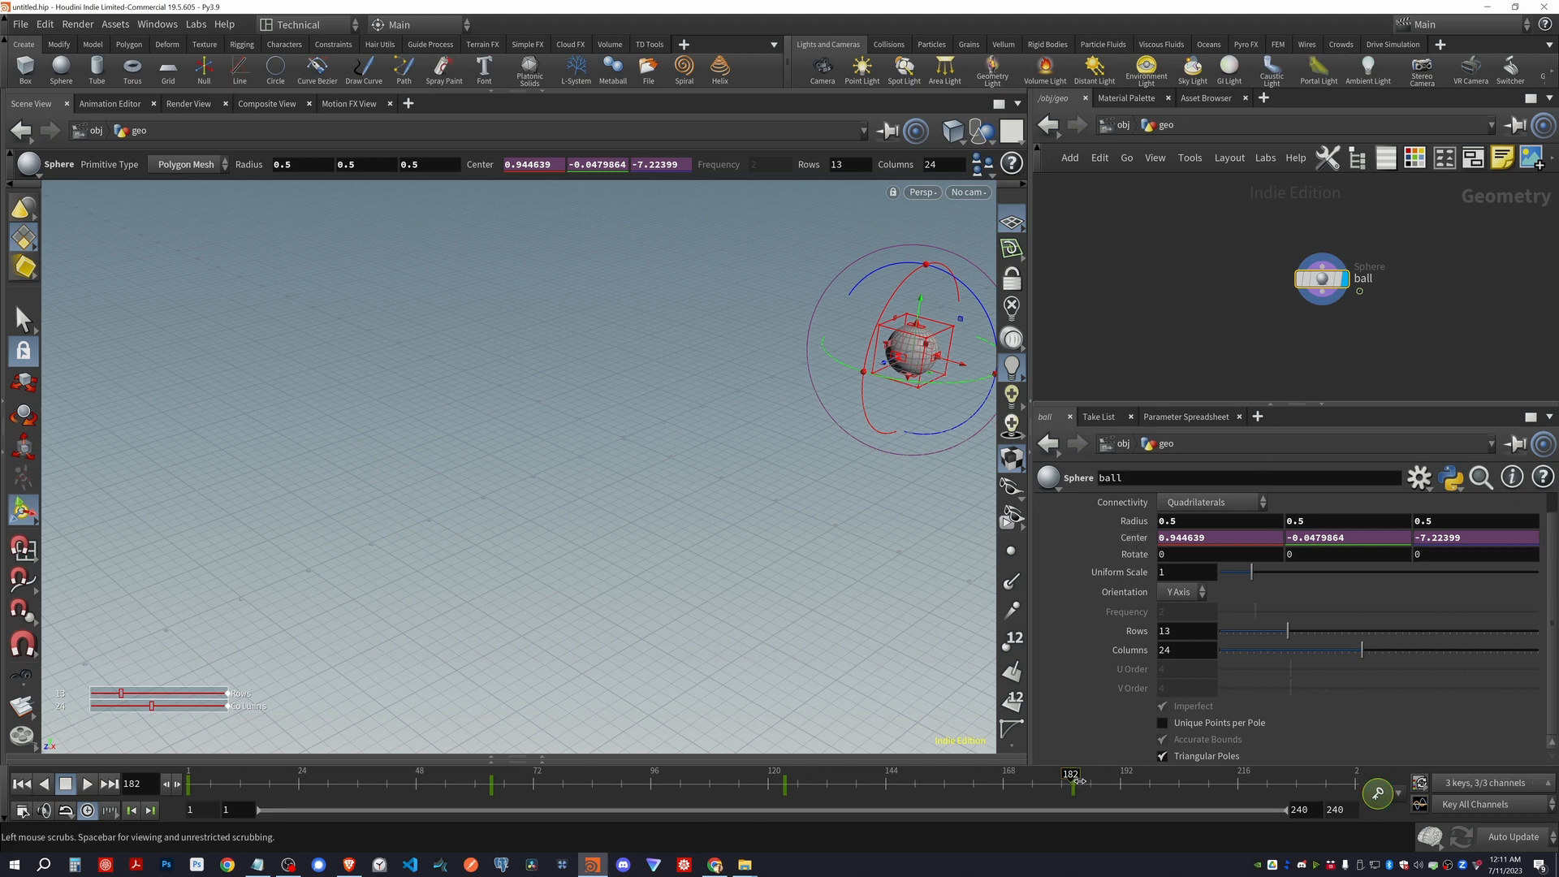
# Set the ball's Center to 0, 0, 0 at frame 240 and keyframe it
pyautogui.moveTo(1075, 783); pyautogui.dragTo(1373, 747)
pyautogui.doubleClick(1220, 538)
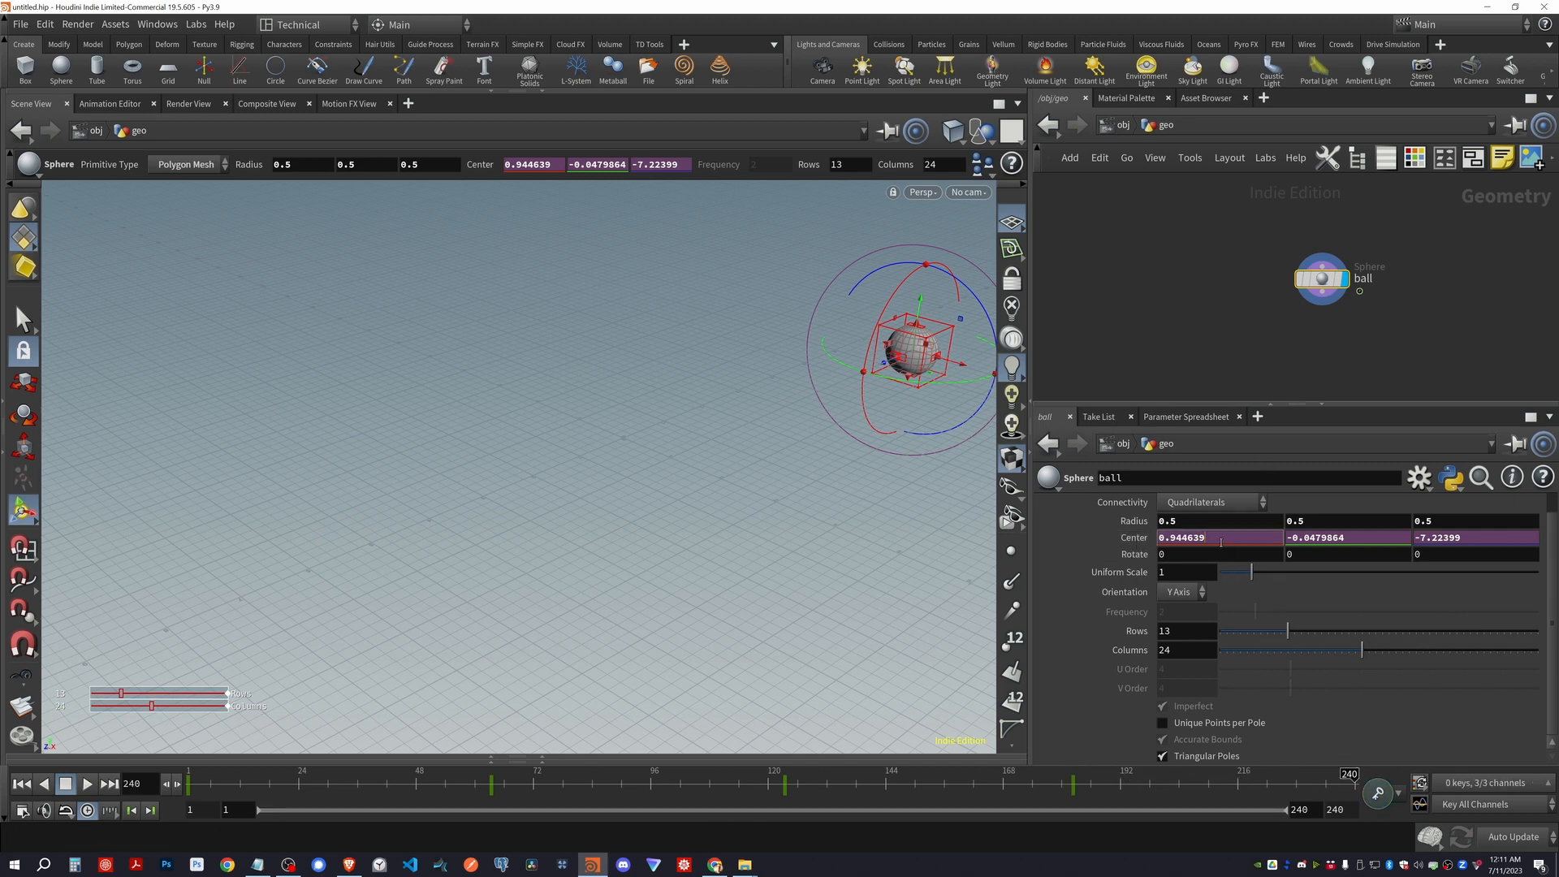
pyautogui.write('0')
pyautogui.doubleClick(1348, 538)
pyautogui.write('0')
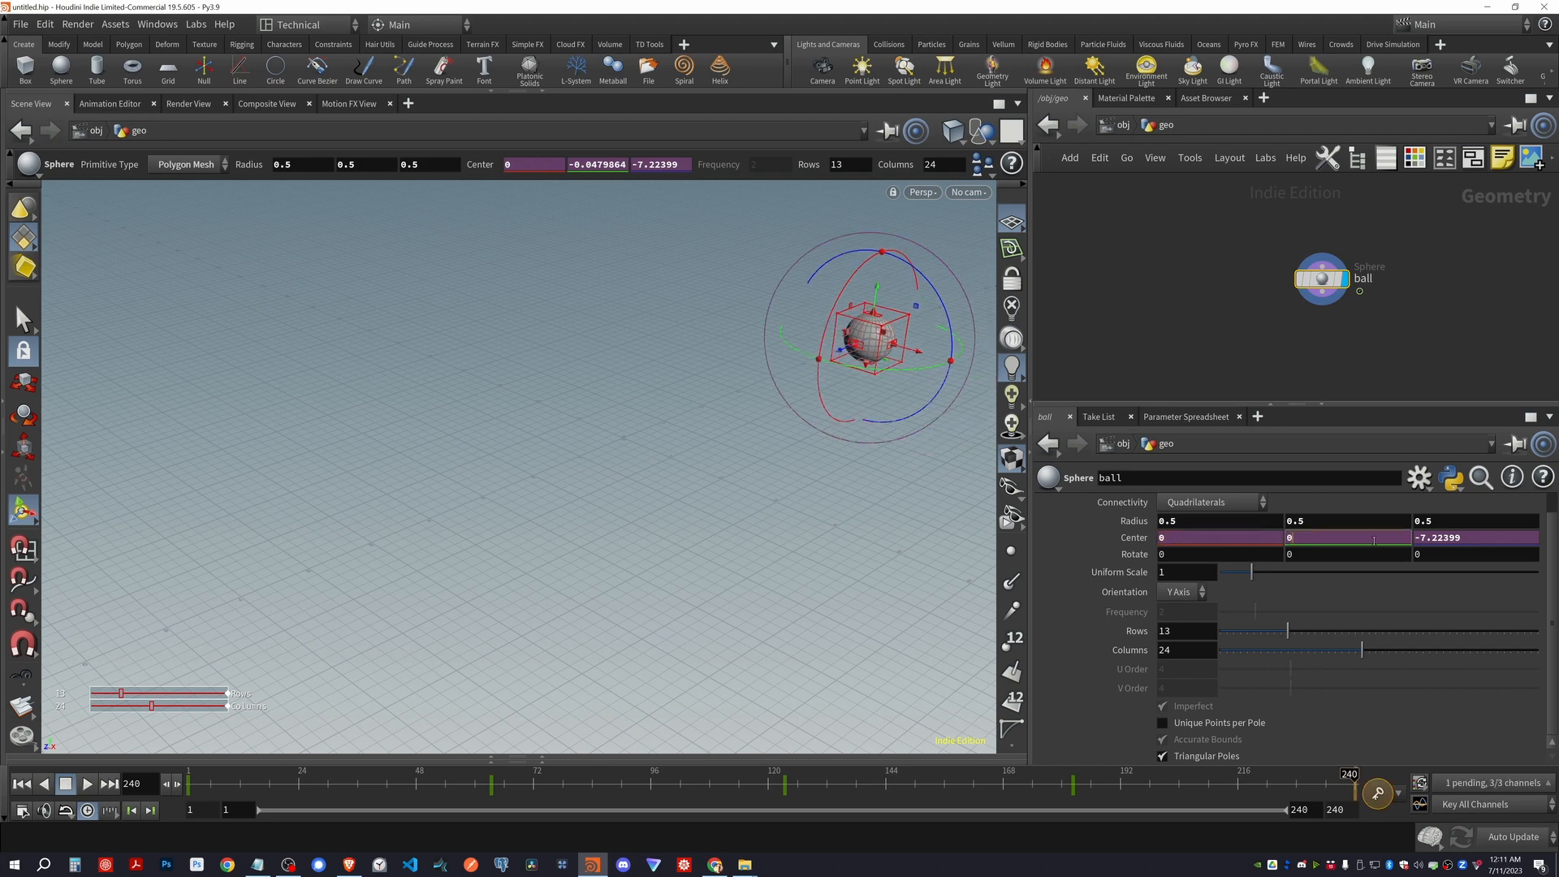
pyautogui.press('Return')
pyautogui.doubleClick(1475, 537)
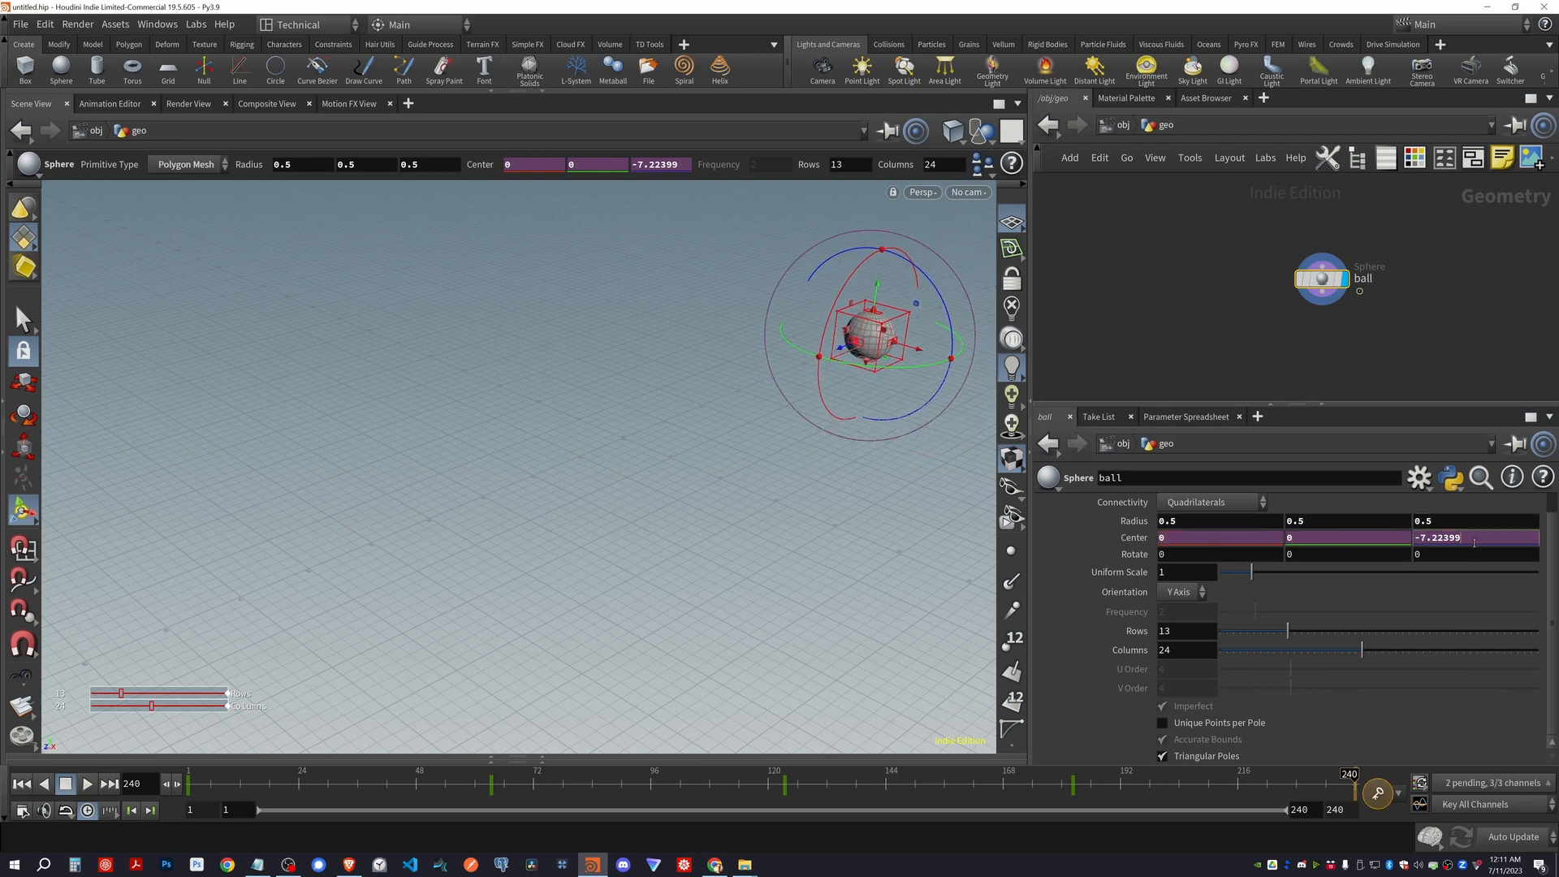
pyautogui.write('0')
pyautogui.press('Return')
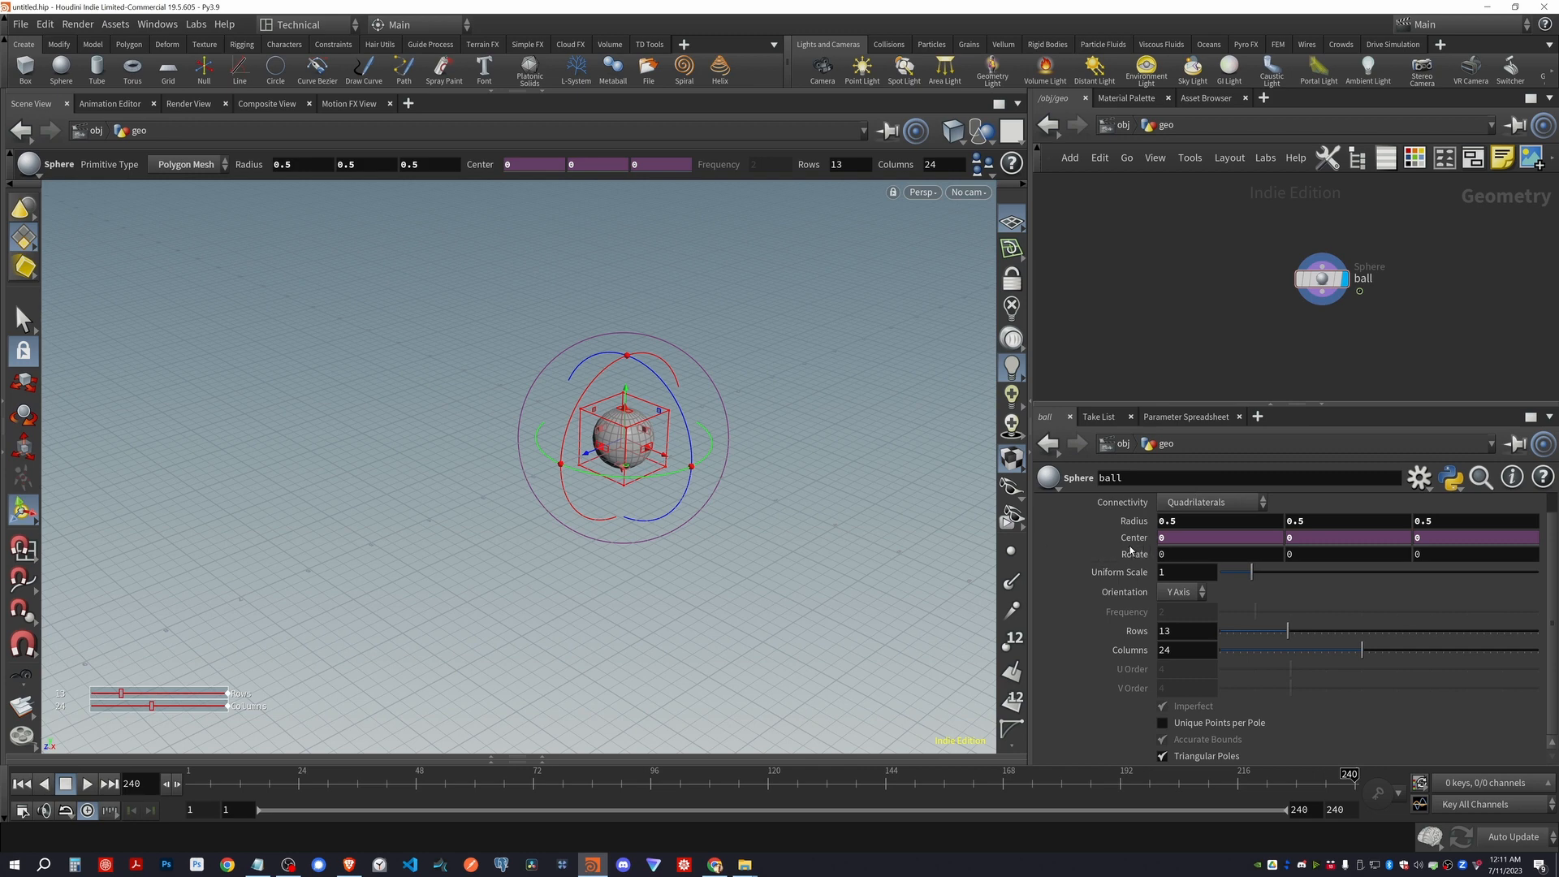
# Play back the ball's animation and return to frame 1
pyautogui.hotkey('ctrl', 'Up')
pyautogui.press('Up')
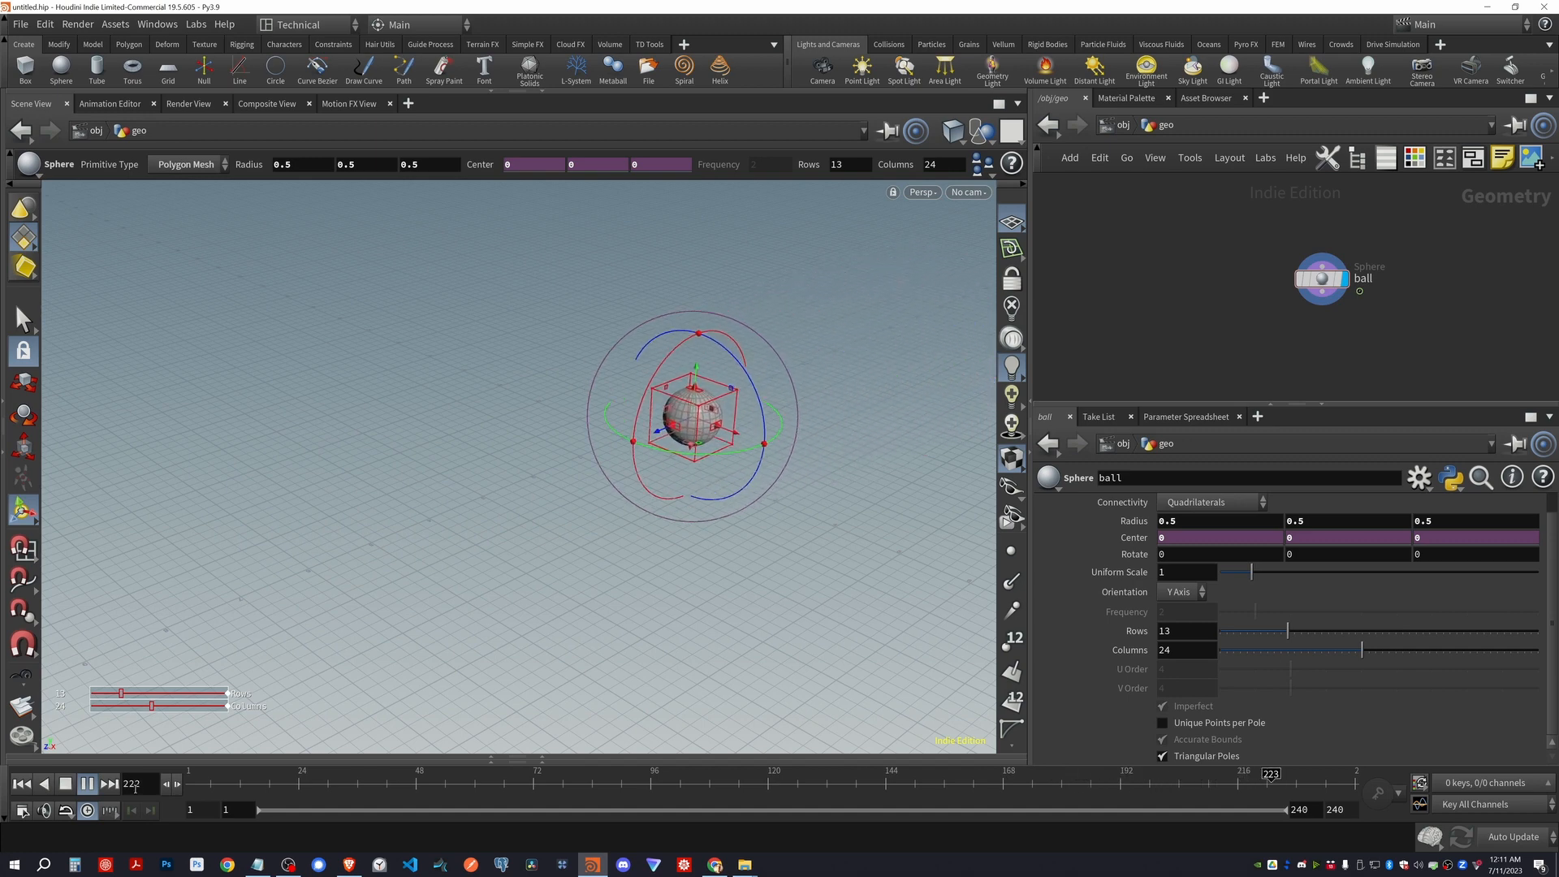
pyautogui.click(21, 783)
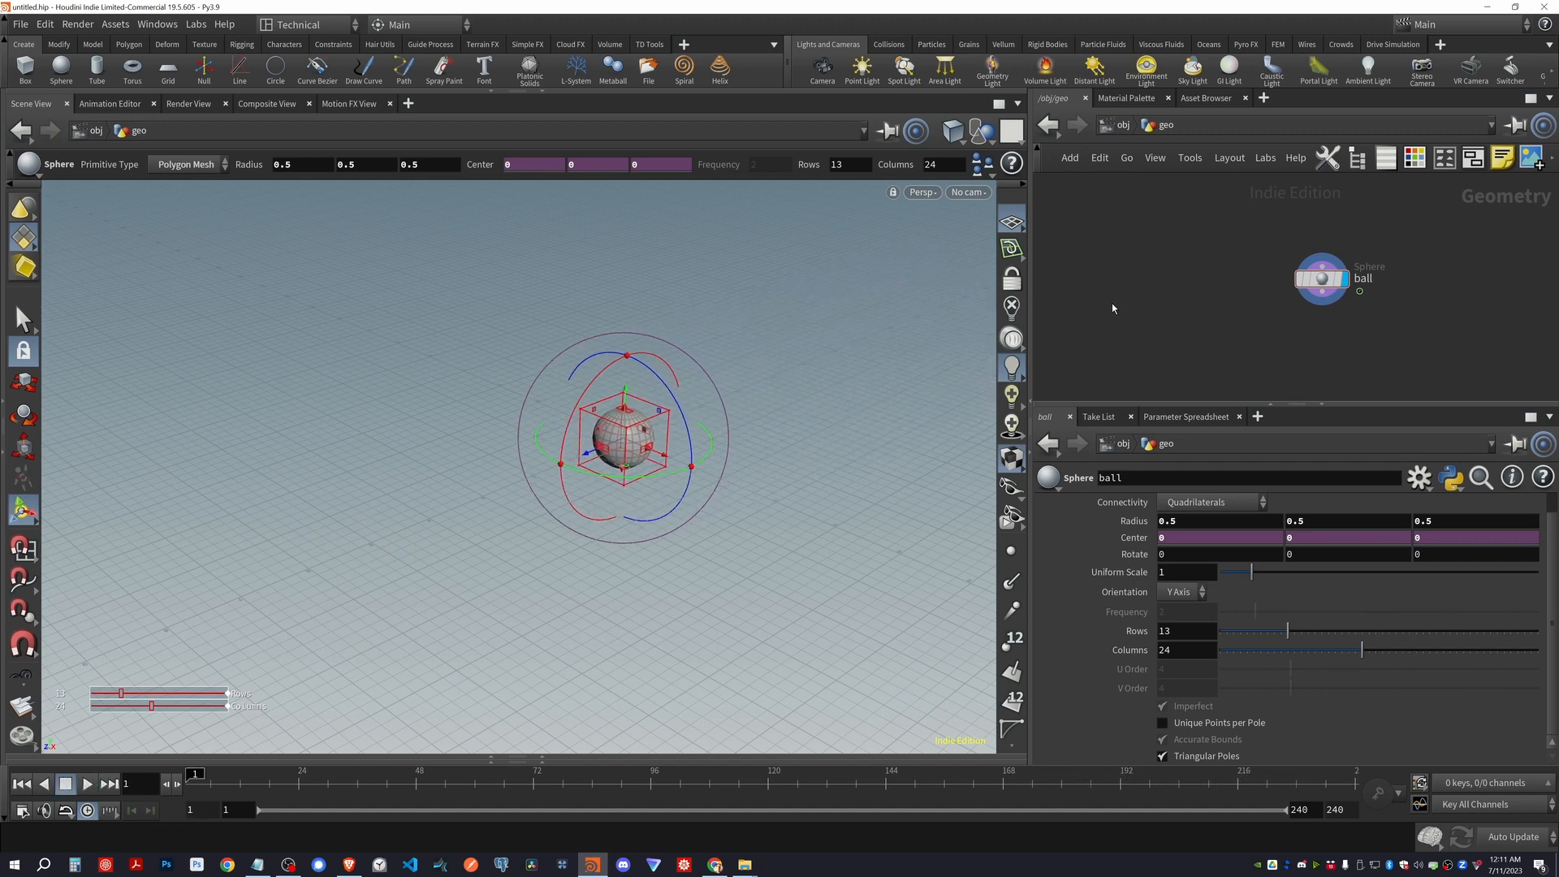
# Examine the ball's Center X, Y and Z curves in the Animation Editor and return to the scene view
pyautogui.click(1323, 279)
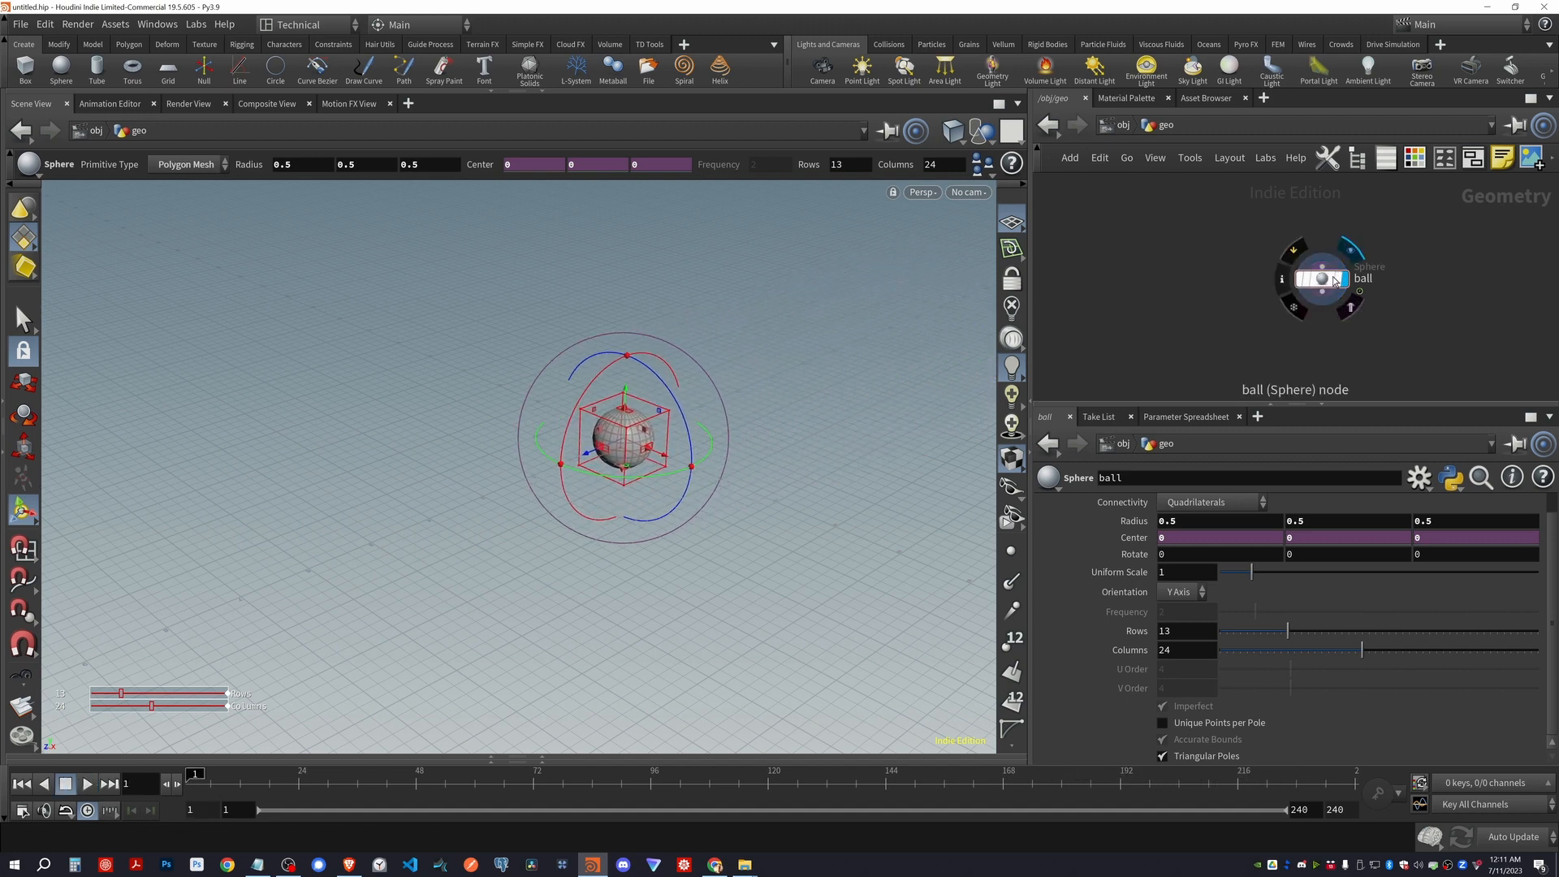
pyautogui.click(110, 104)
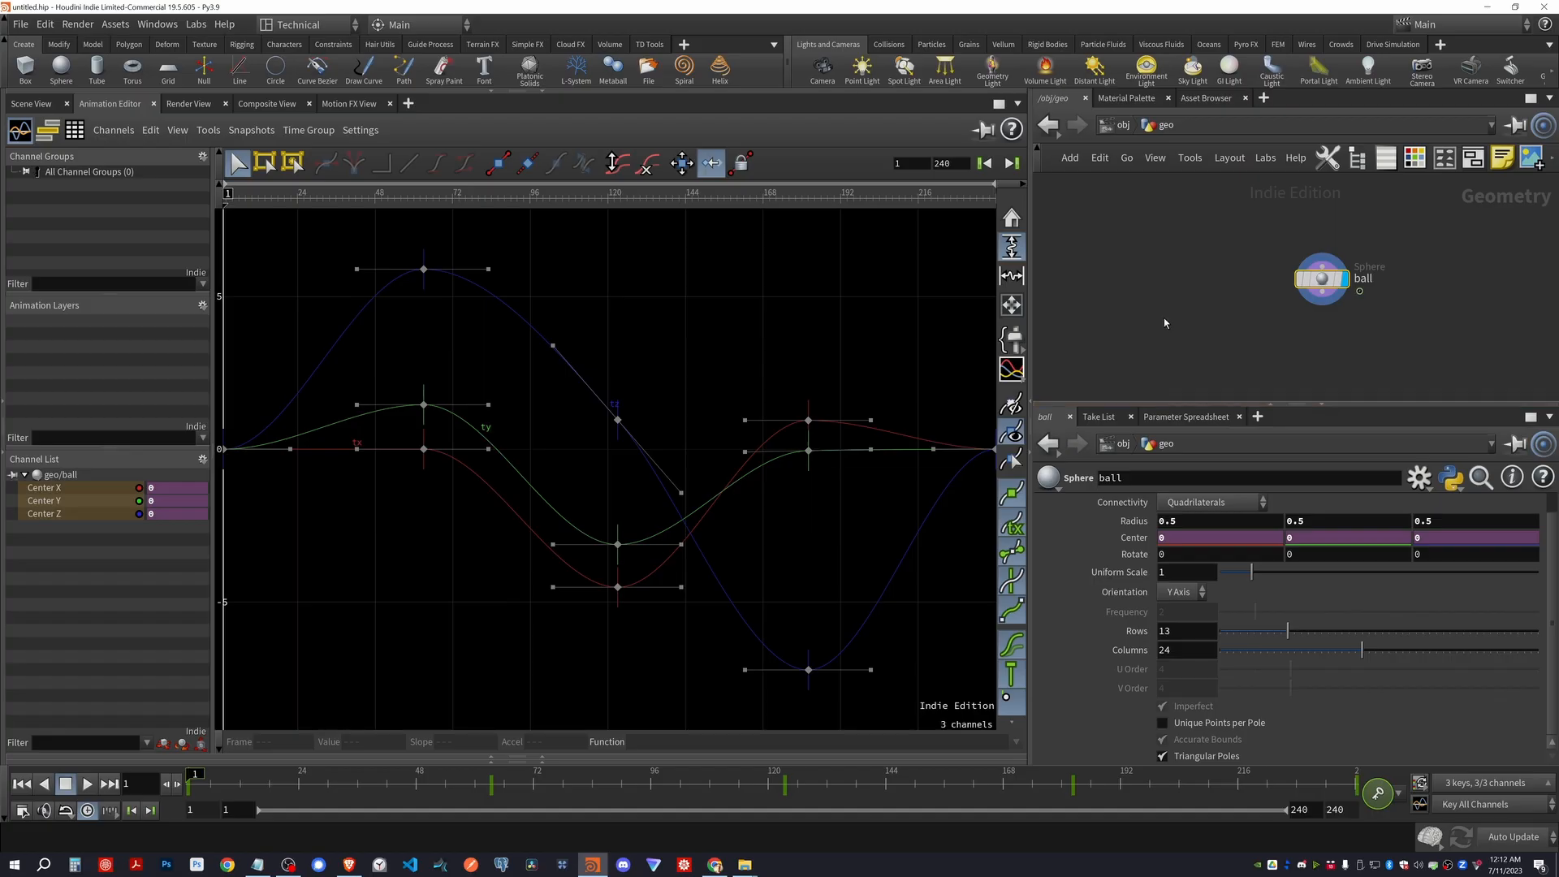
pyautogui.click(1164, 319)
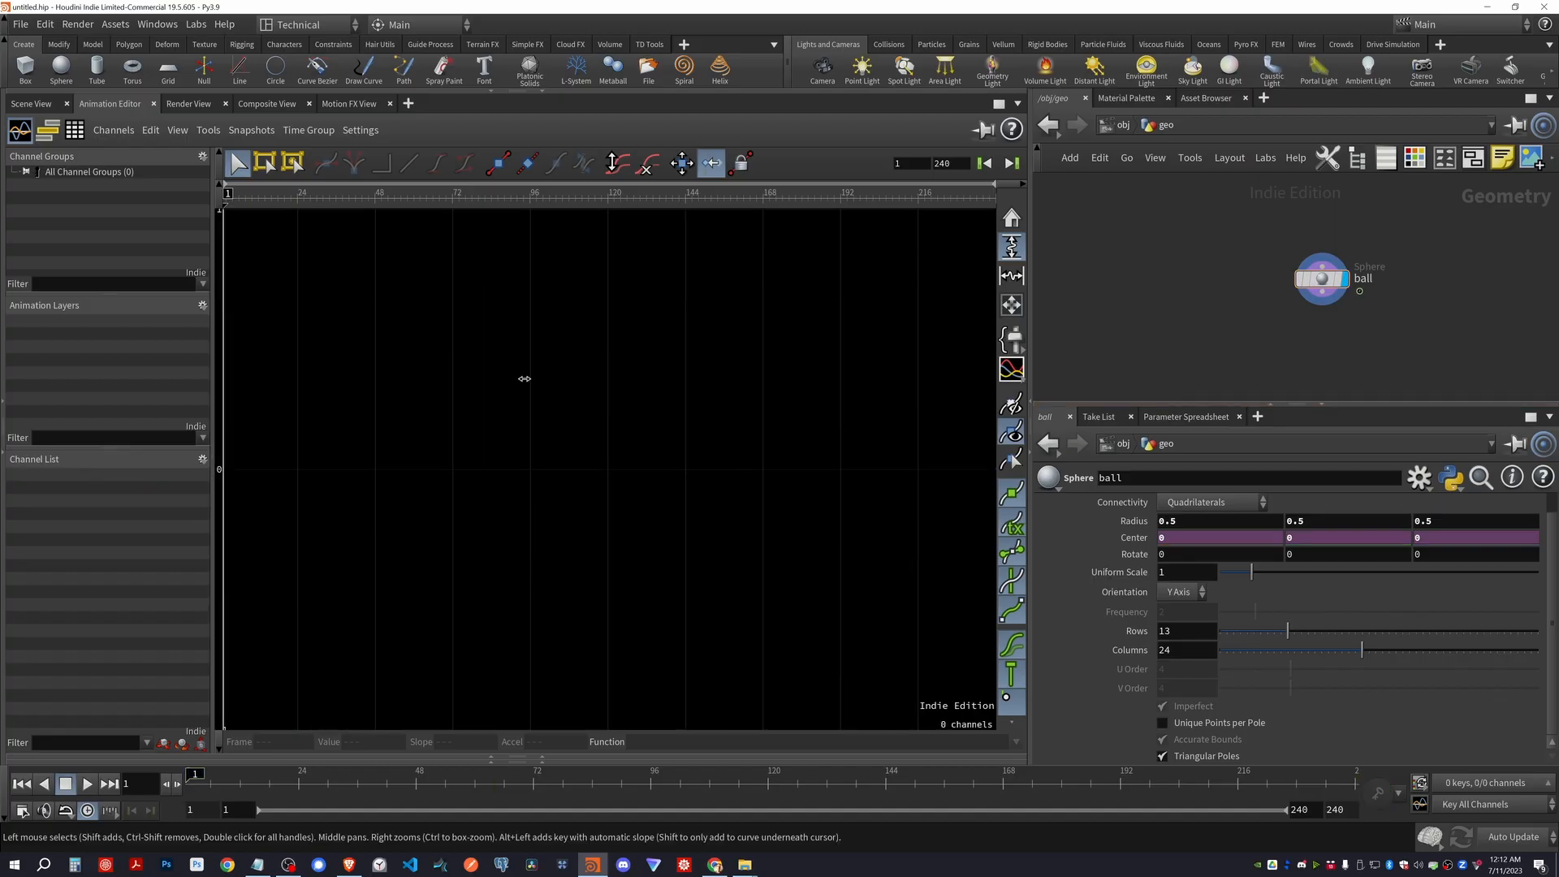
pyautogui.click(1335, 299)
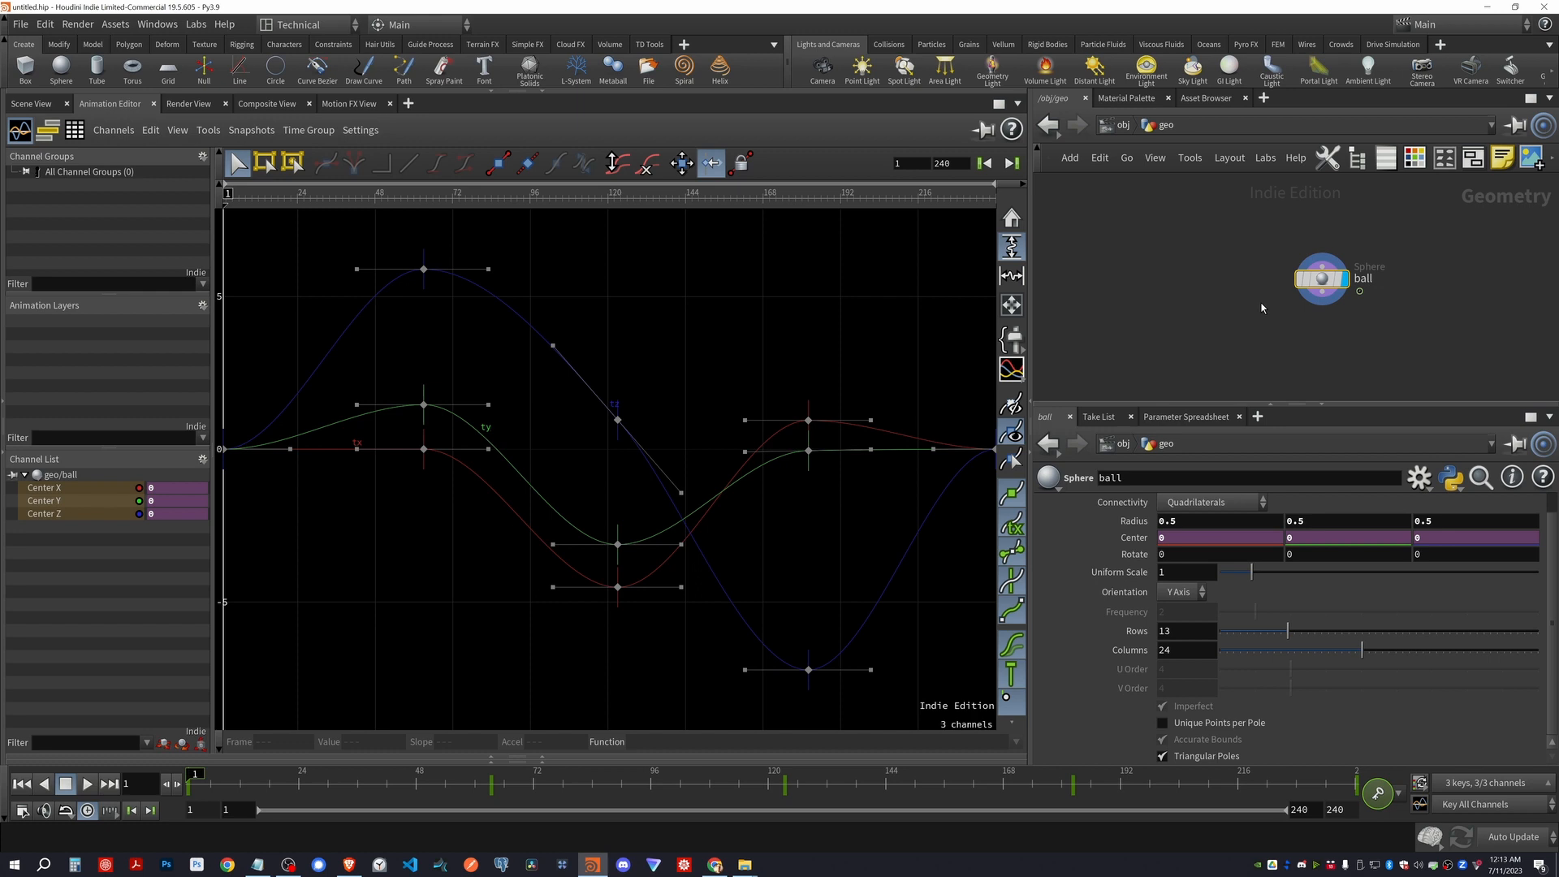
pyautogui.click(36, 105)
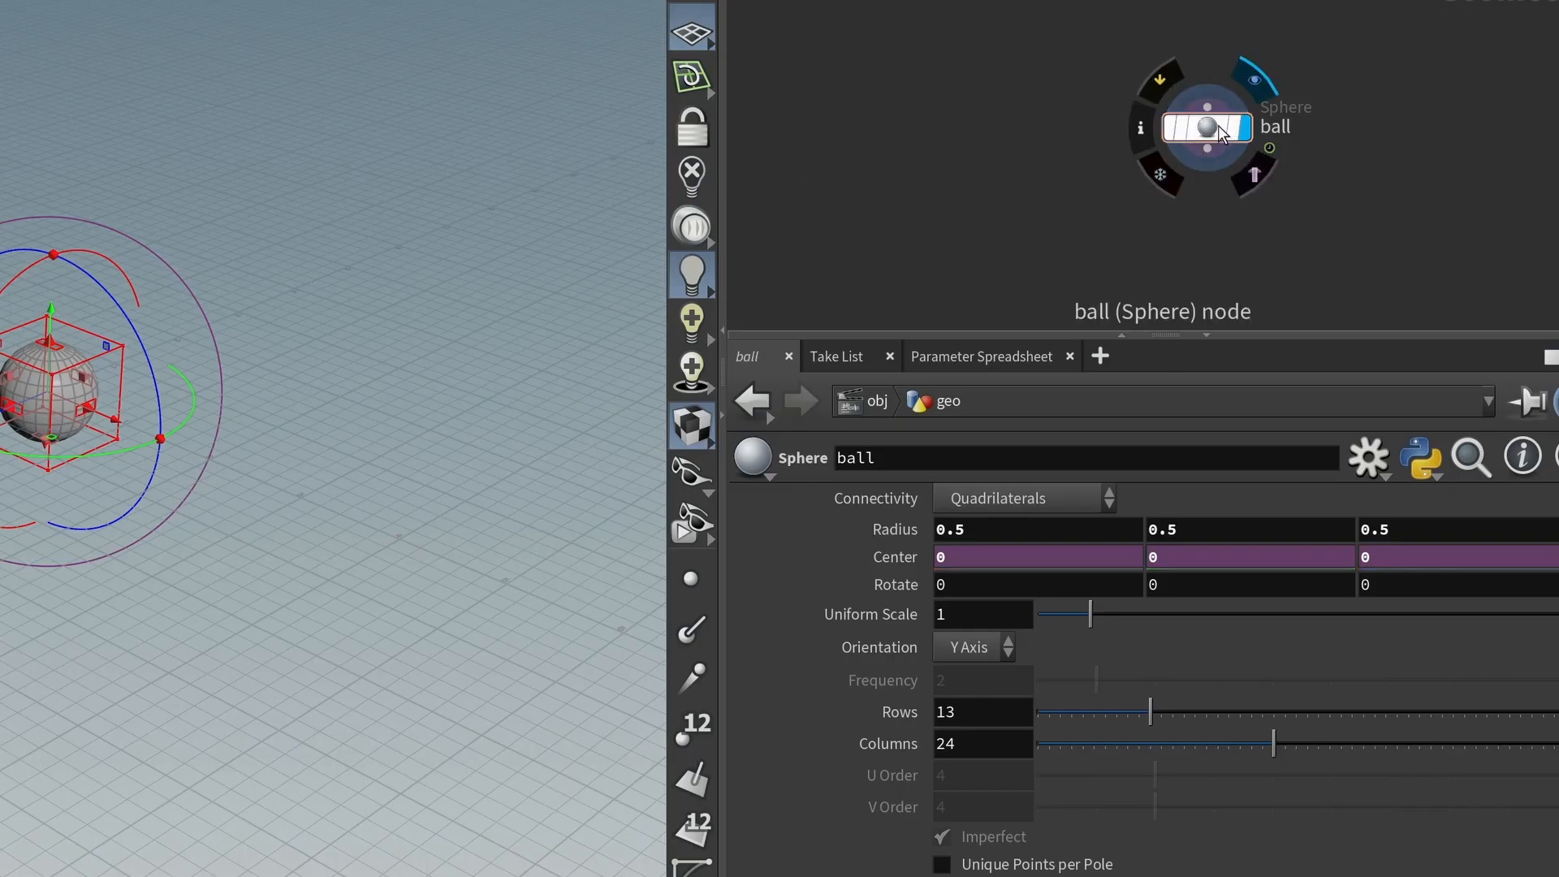
# Examine the operations available for the ball's Center parameter, leaving its values as they are
pyautogui.moveTo(1323, 279); pyautogui.dragTo(1193, 263)
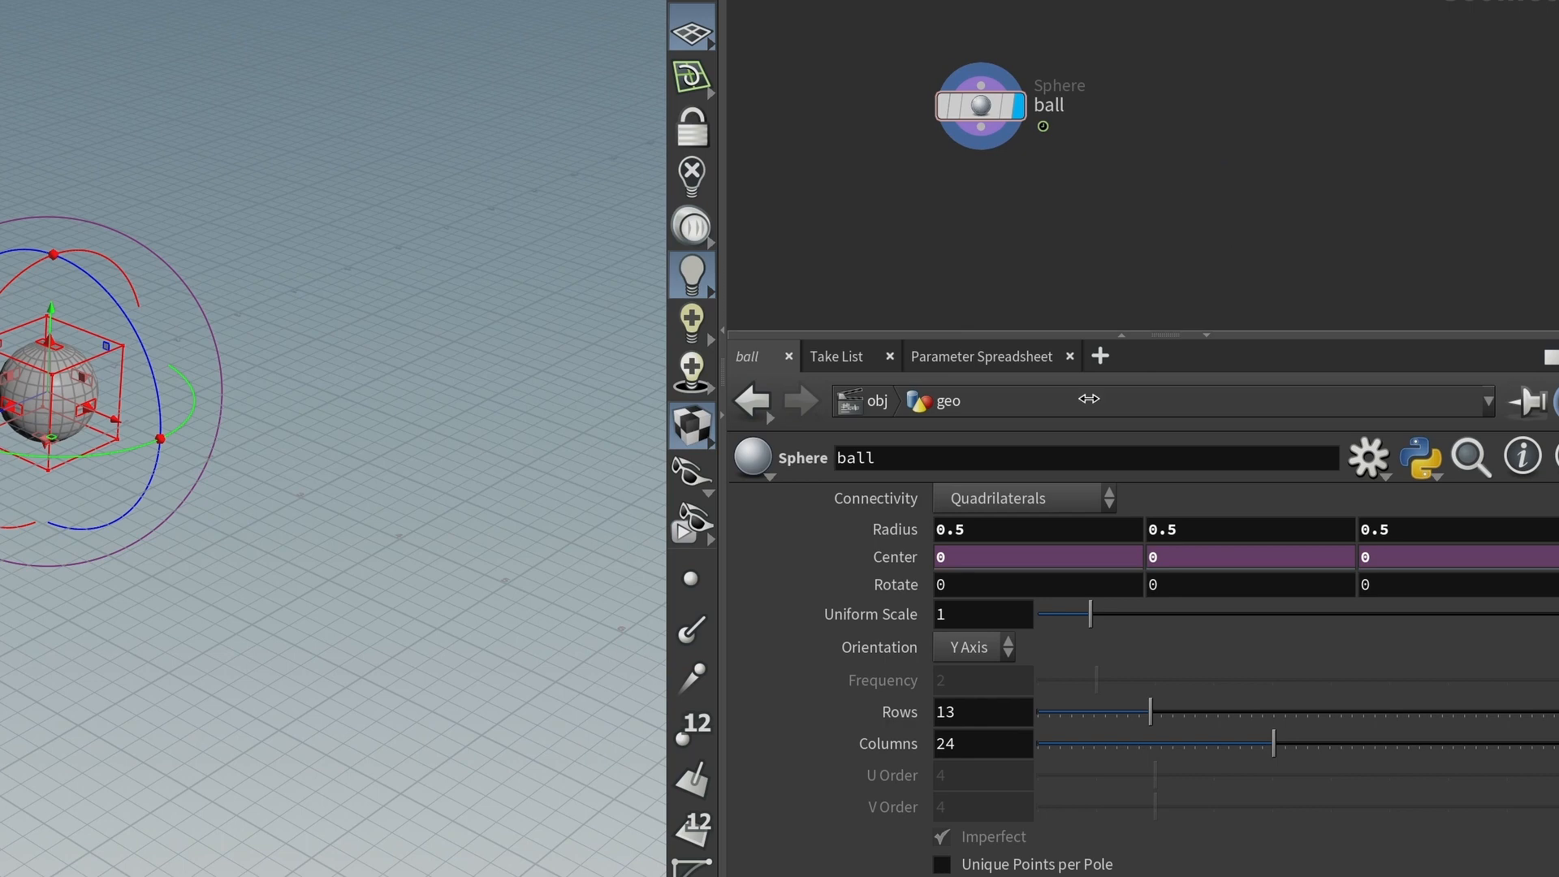
pyautogui.moveTo(892, 557)
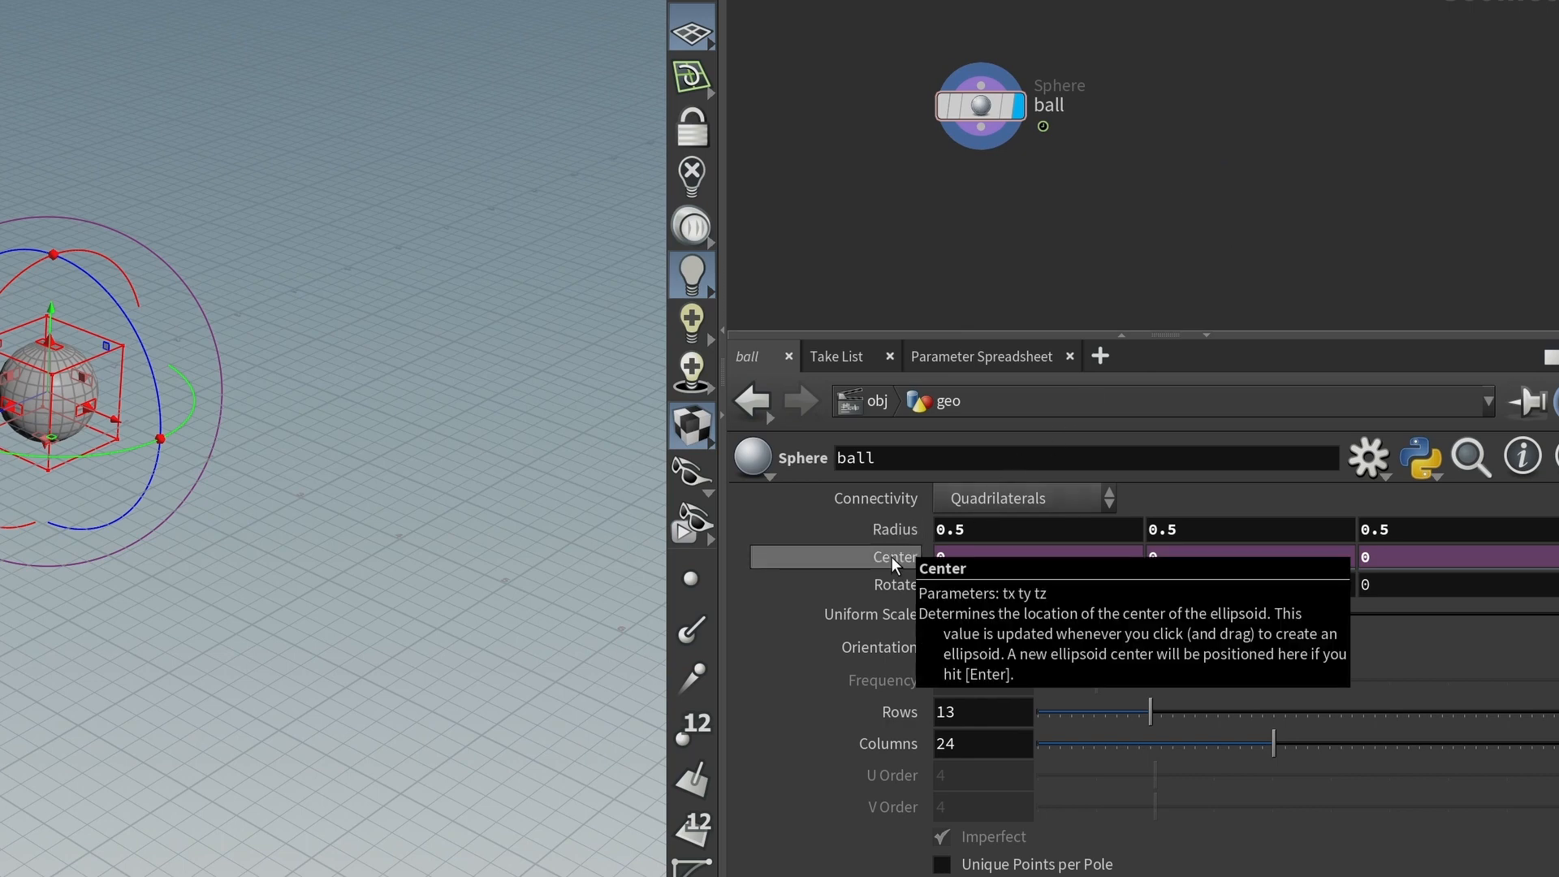
pyautogui.rightClick(892, 557)
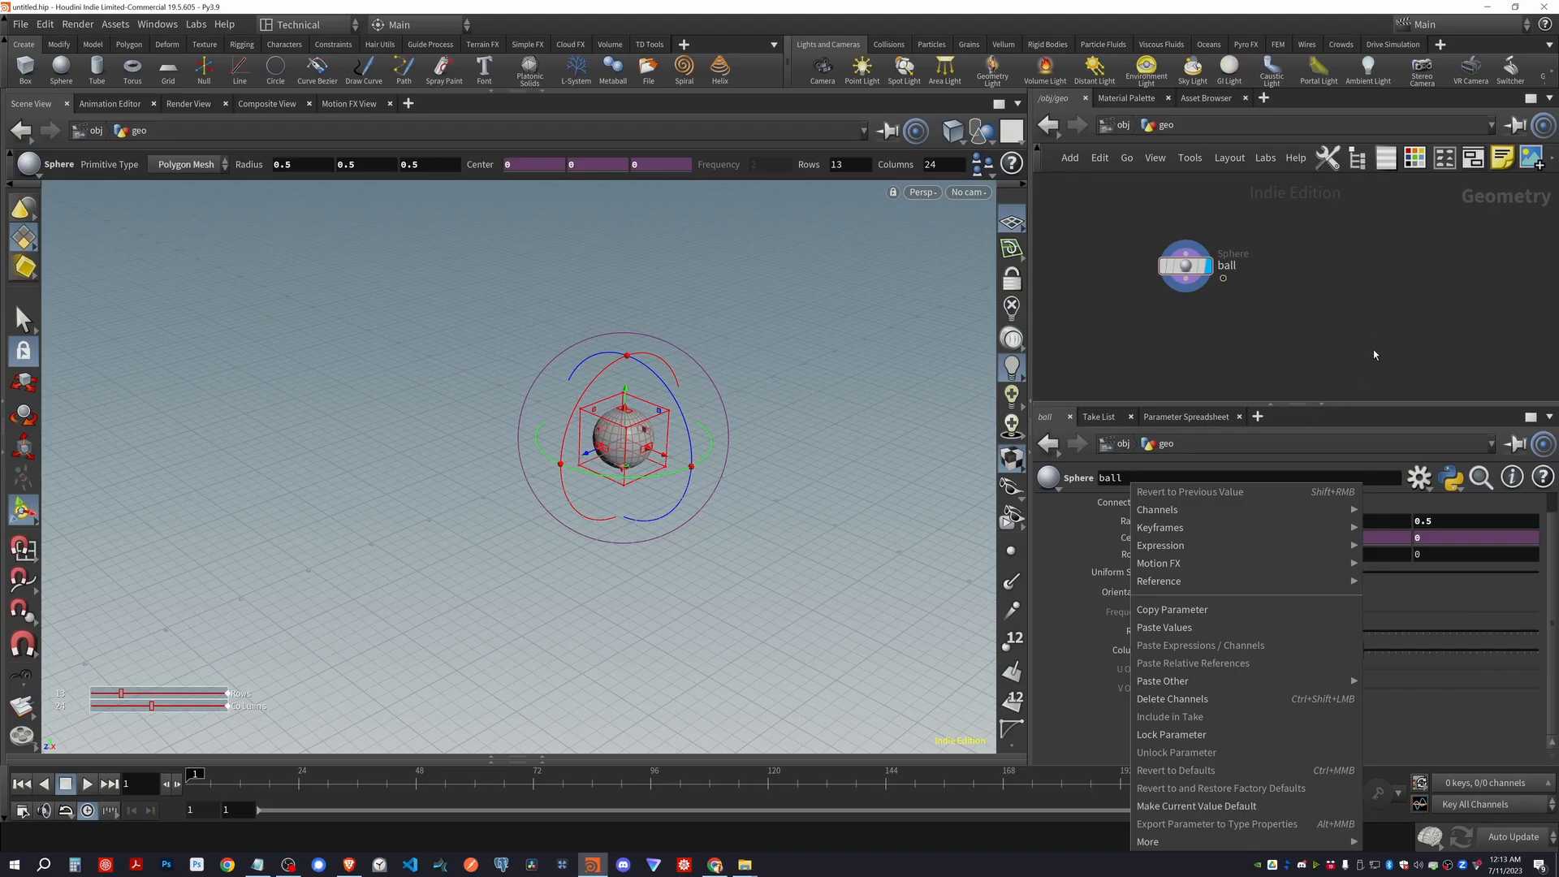
pyautogui.click(1303, 226)
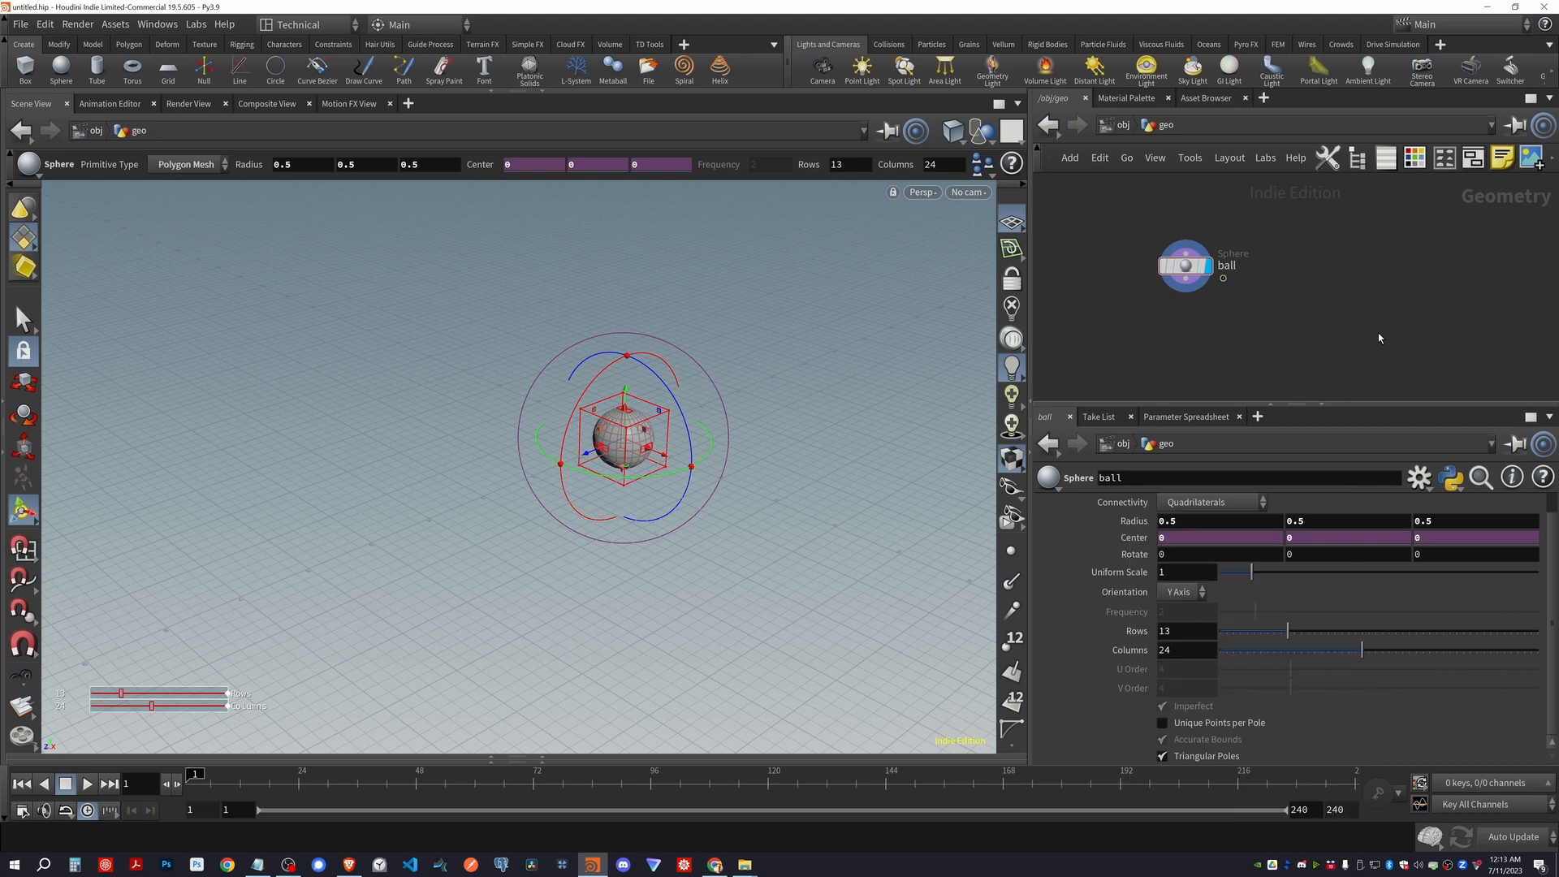
pyautogui.rightClick(1139, 539)
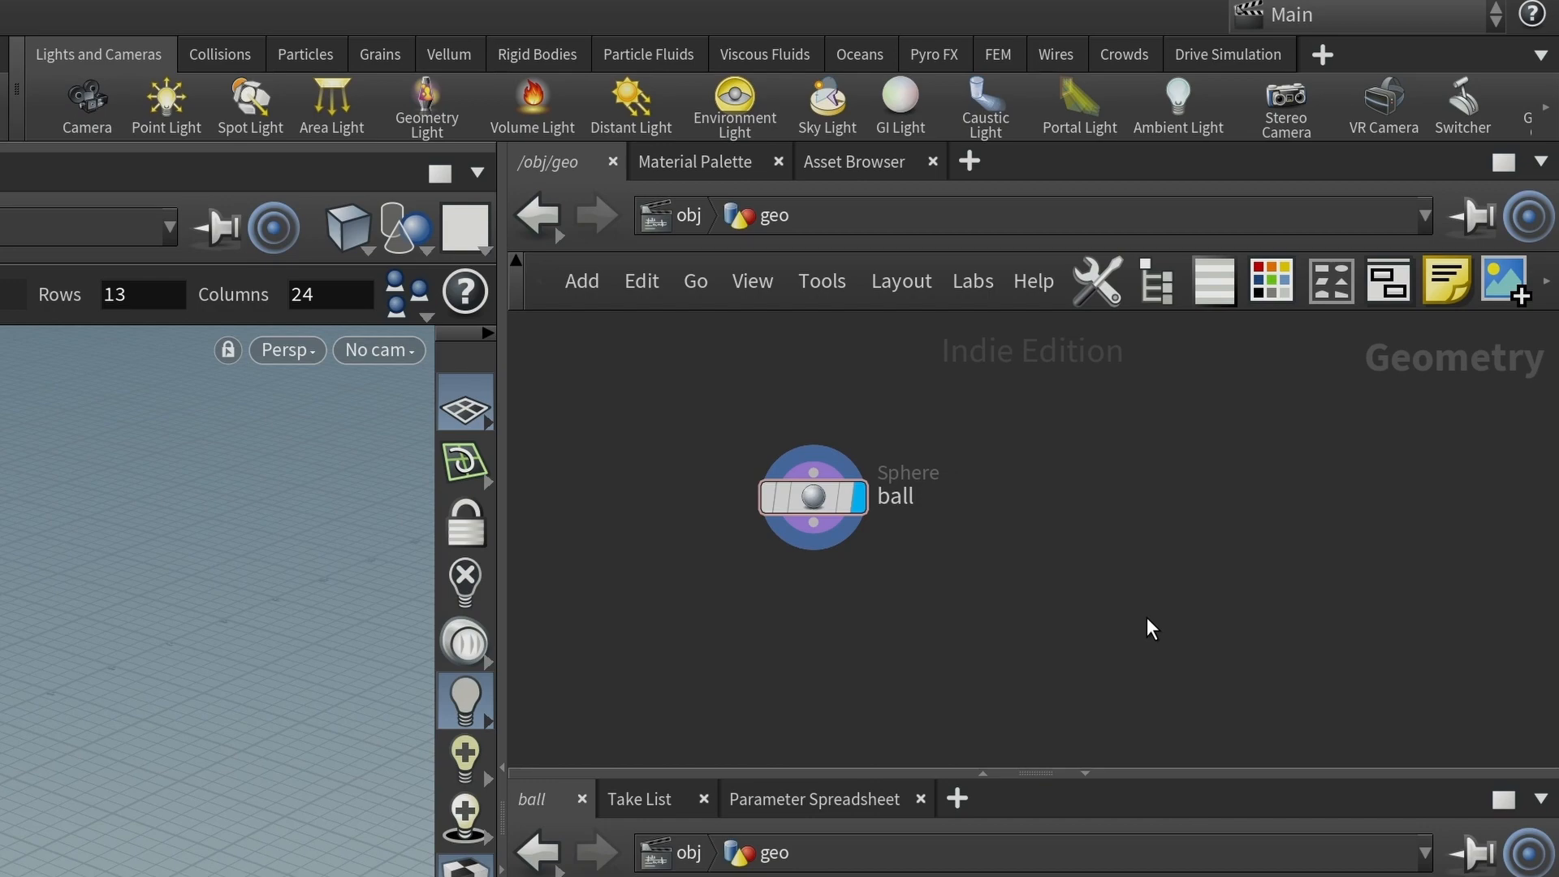
# Add a CHOP Network node inside the geo object and place it beside the ball node
pyautogui.moveTo(820, 520); pyautogui.dragTo(652, 569)
pyautogui.press('Tab')
pyautogui.write('chop')
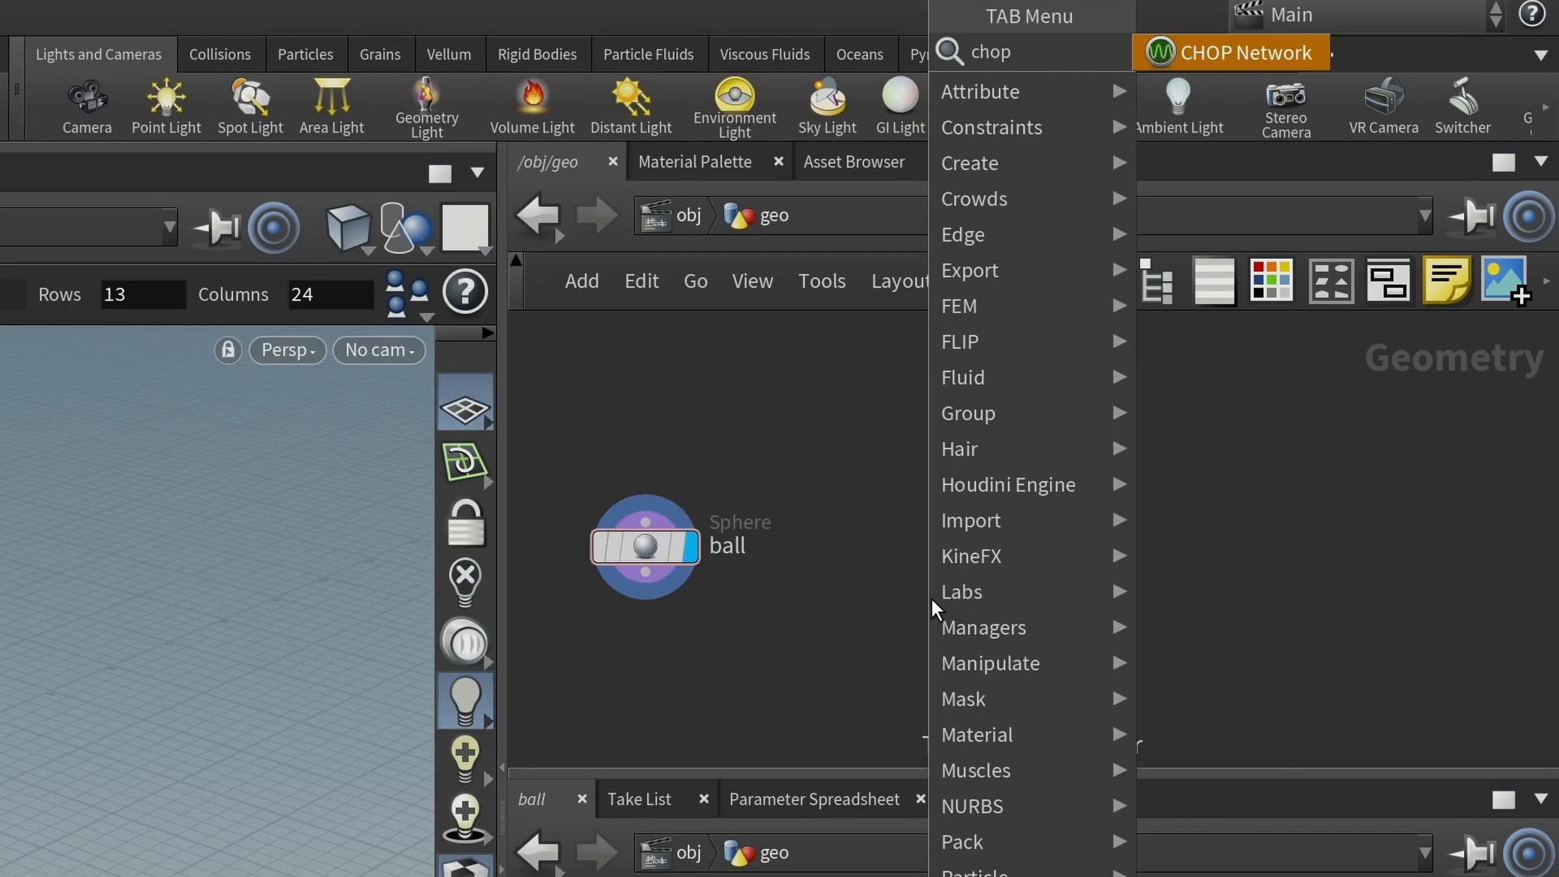
pyautogui.press('Return')
pyautogui.click(932, 598)
pyautogui.moveTo(940, 597); pyautogui.dragTo(1054, 544)
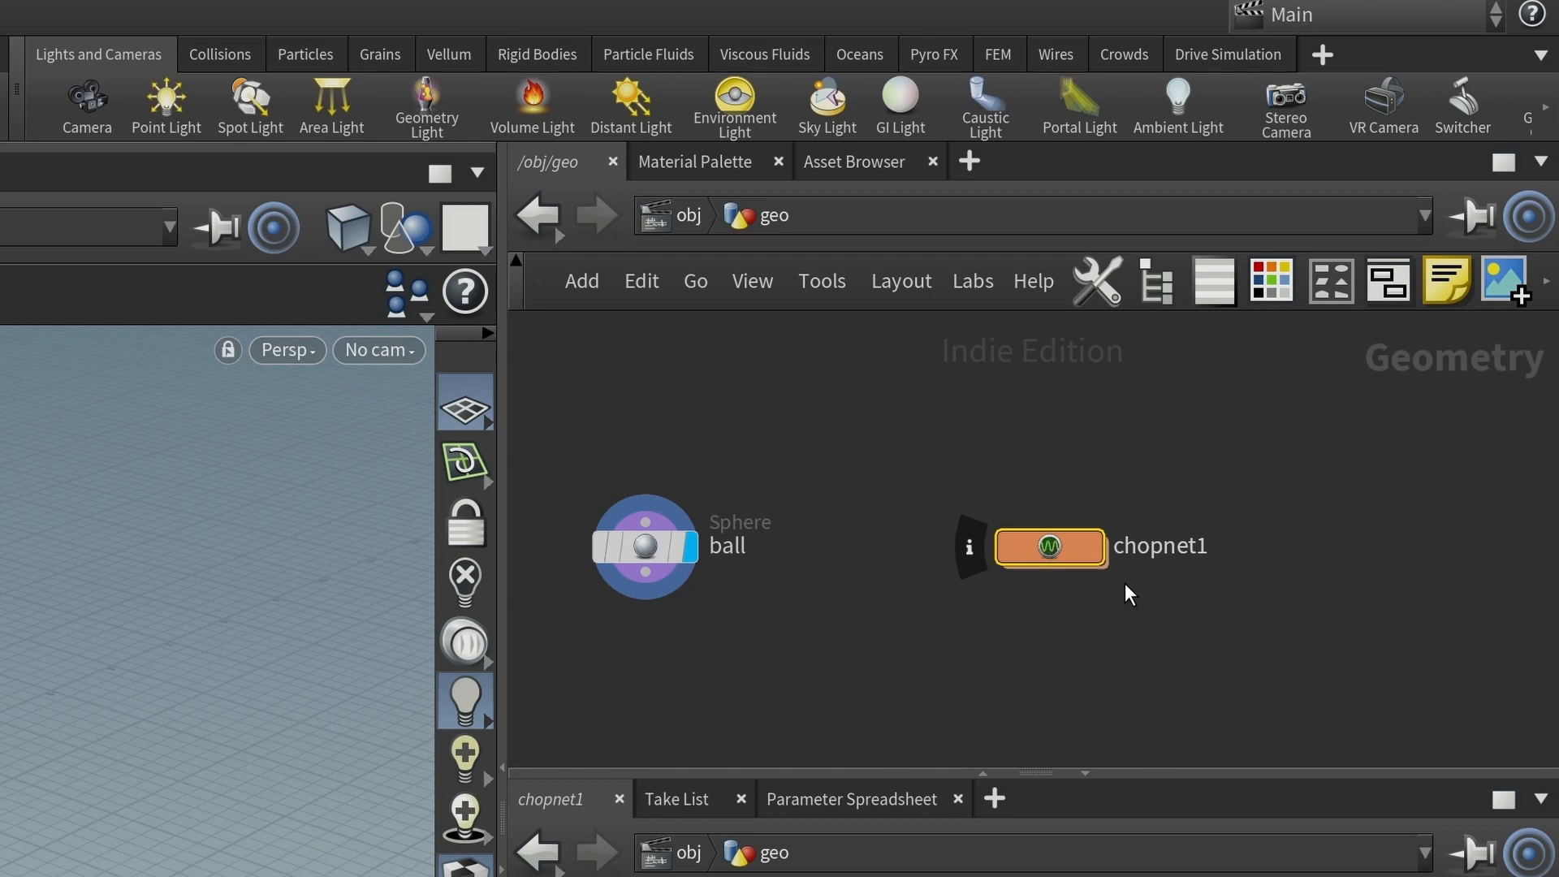
# Rename the CHOP Network node as choppy
pyautogui.doubleClick(1162, 546)
pyautogui.moveTo(1115, 548); pyautogui.dragTo(1162, 552)
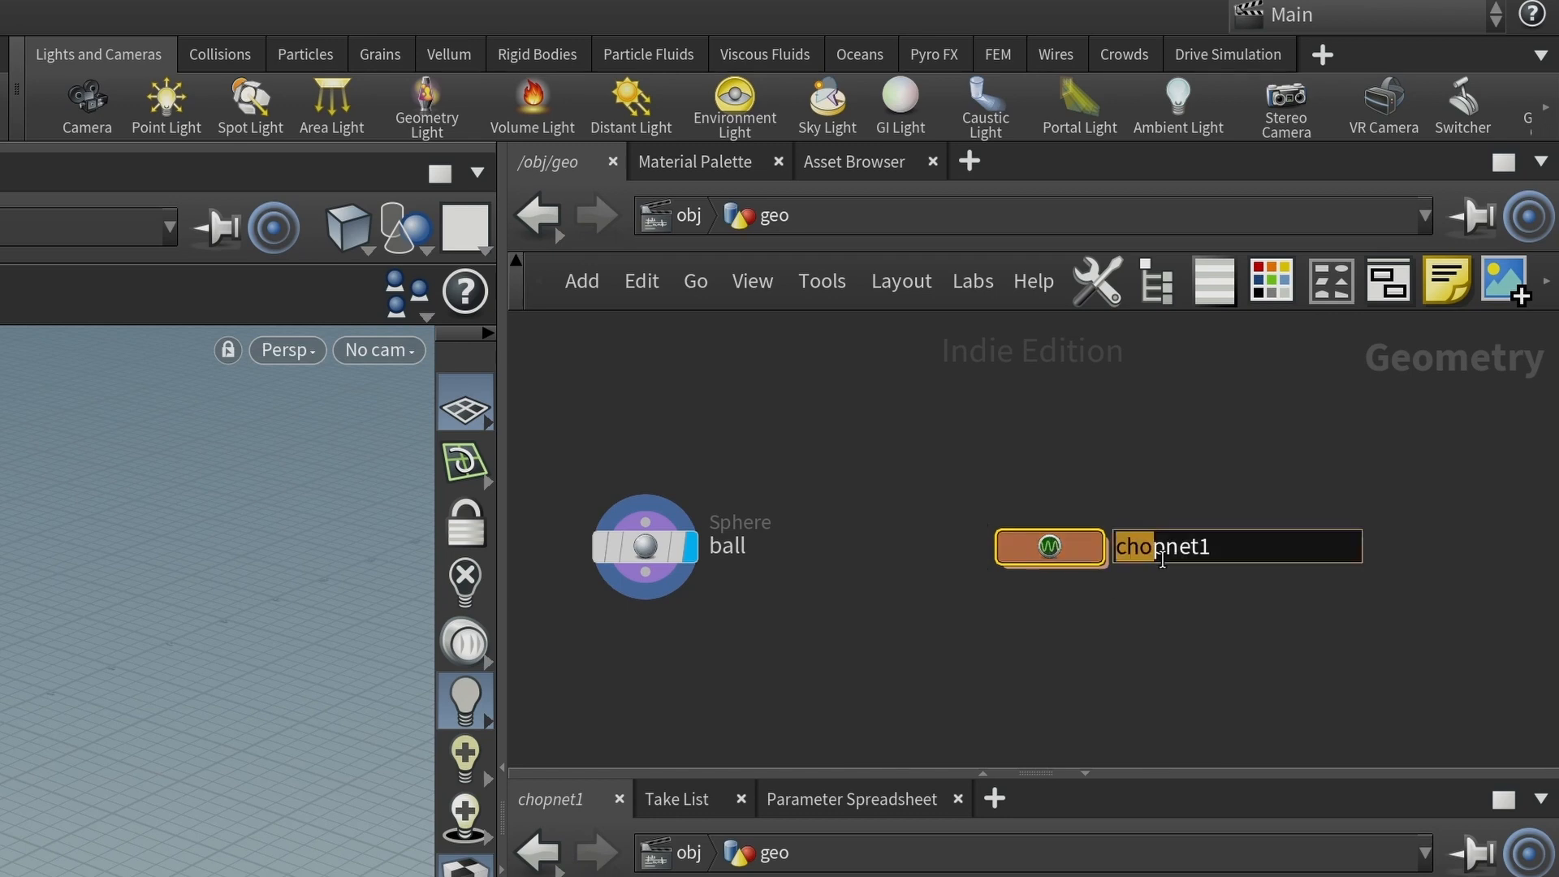
pyautogui.doubleClick(1162, 558)
pyautogui.write('choppy')
pyautogui.press('Return')
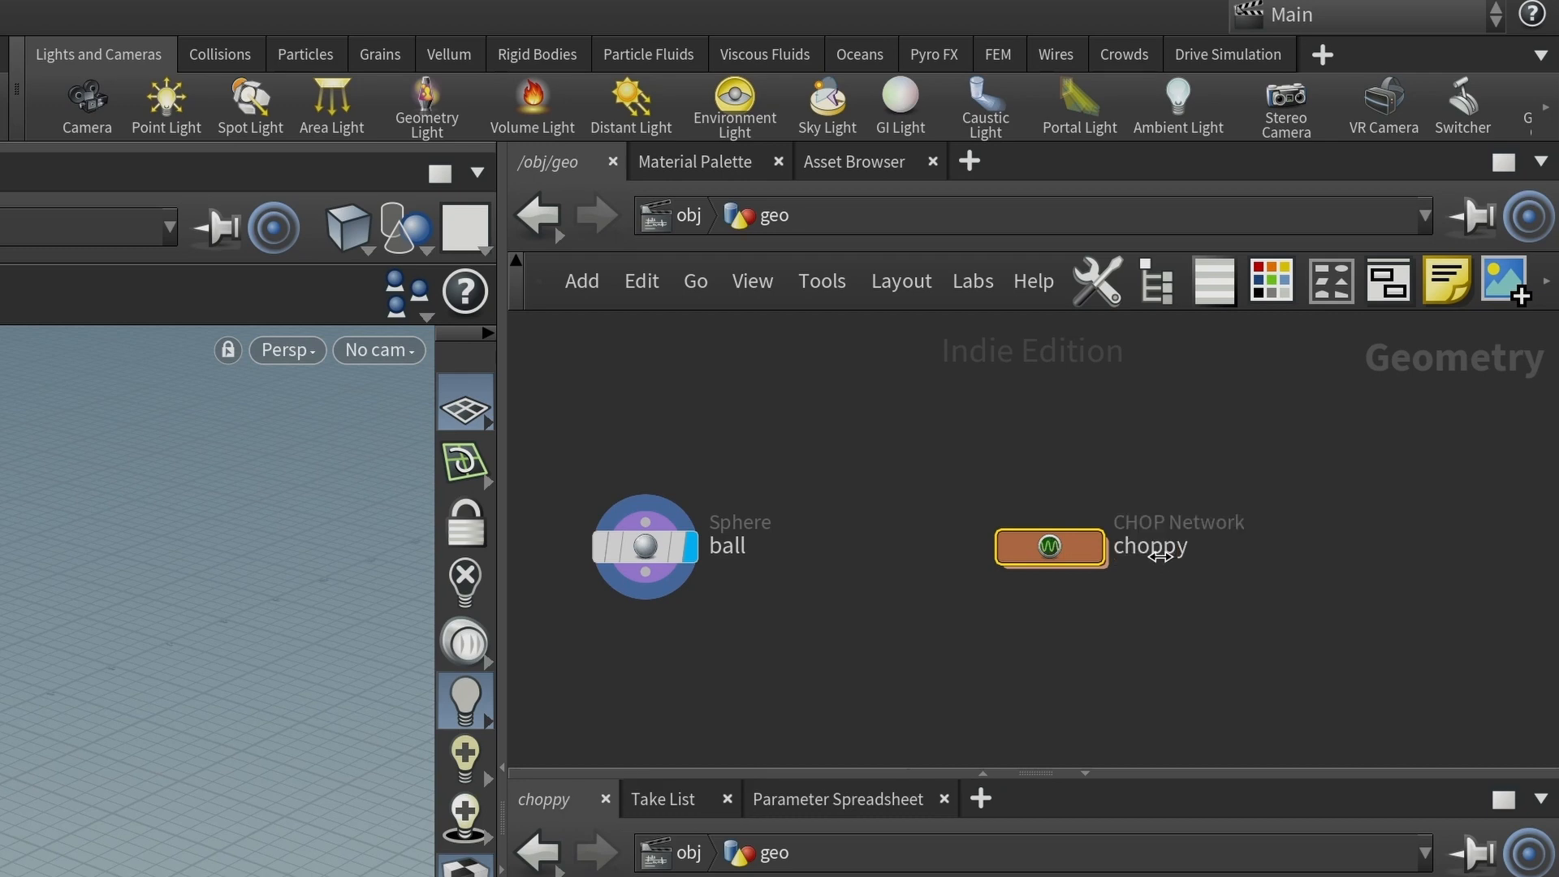
# Look inside the choppy network, return to the geometry level and move the ball and choppy nodes farther apart
pyautogui.doubleClick(1055, 541)
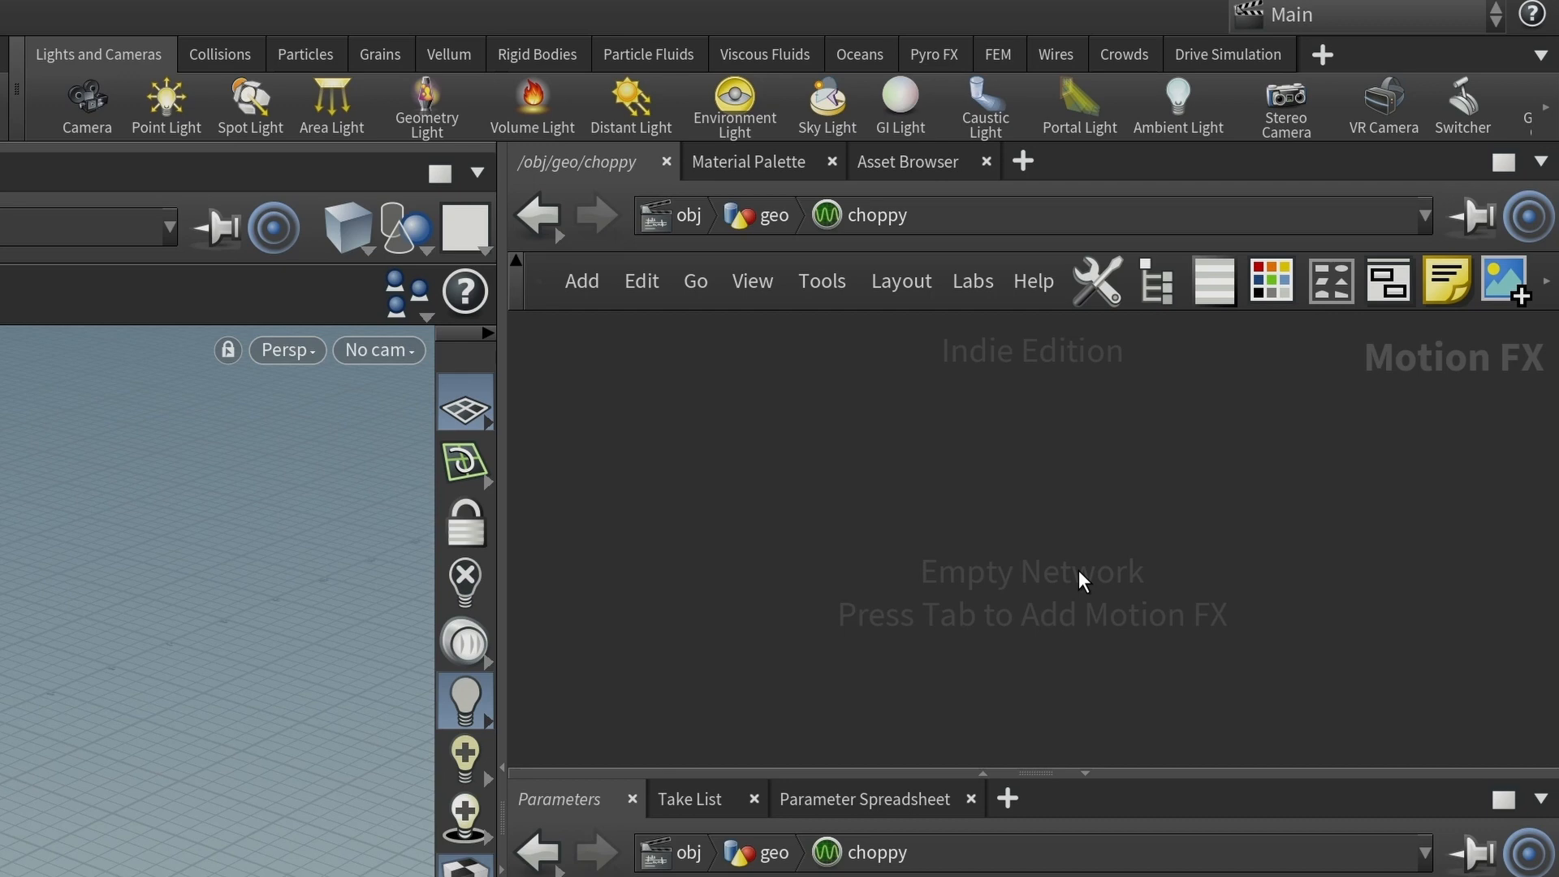
pyautogui.press('u')
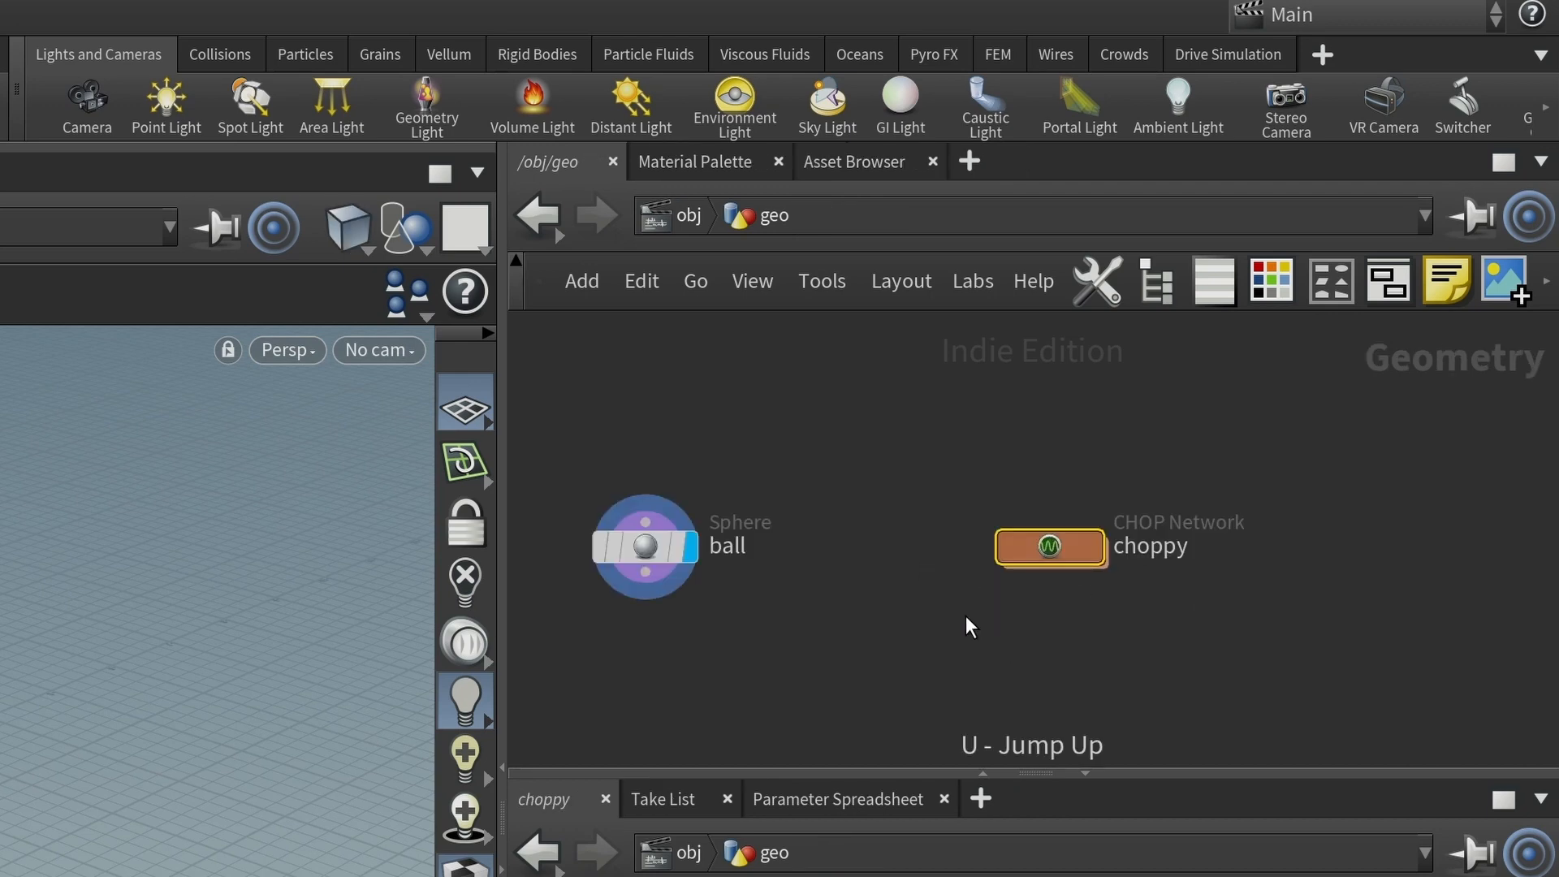
pyautogui.moveTo(665, 557); pyautogui.dragTo(670, 457)
pyautogui.moveTo(1065, 550); pyautogui.dragTo(1309, 571)
pyautogui.click(1012, 590)
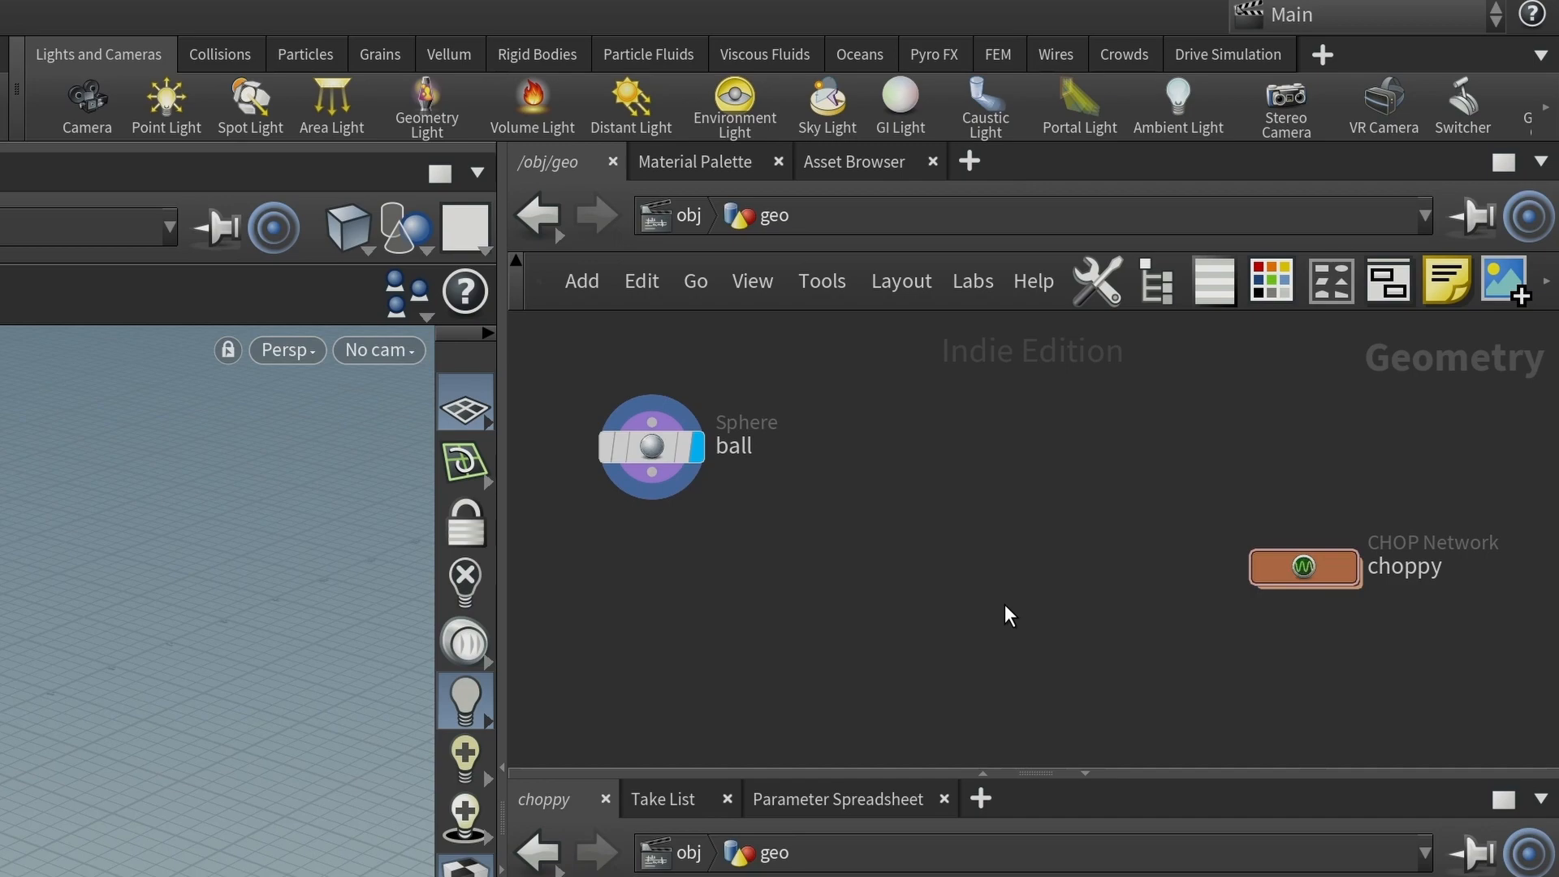
# Add a Box node to the geometry network, place it beside the ball node and rename it box
pyautogui.click(664, 451)
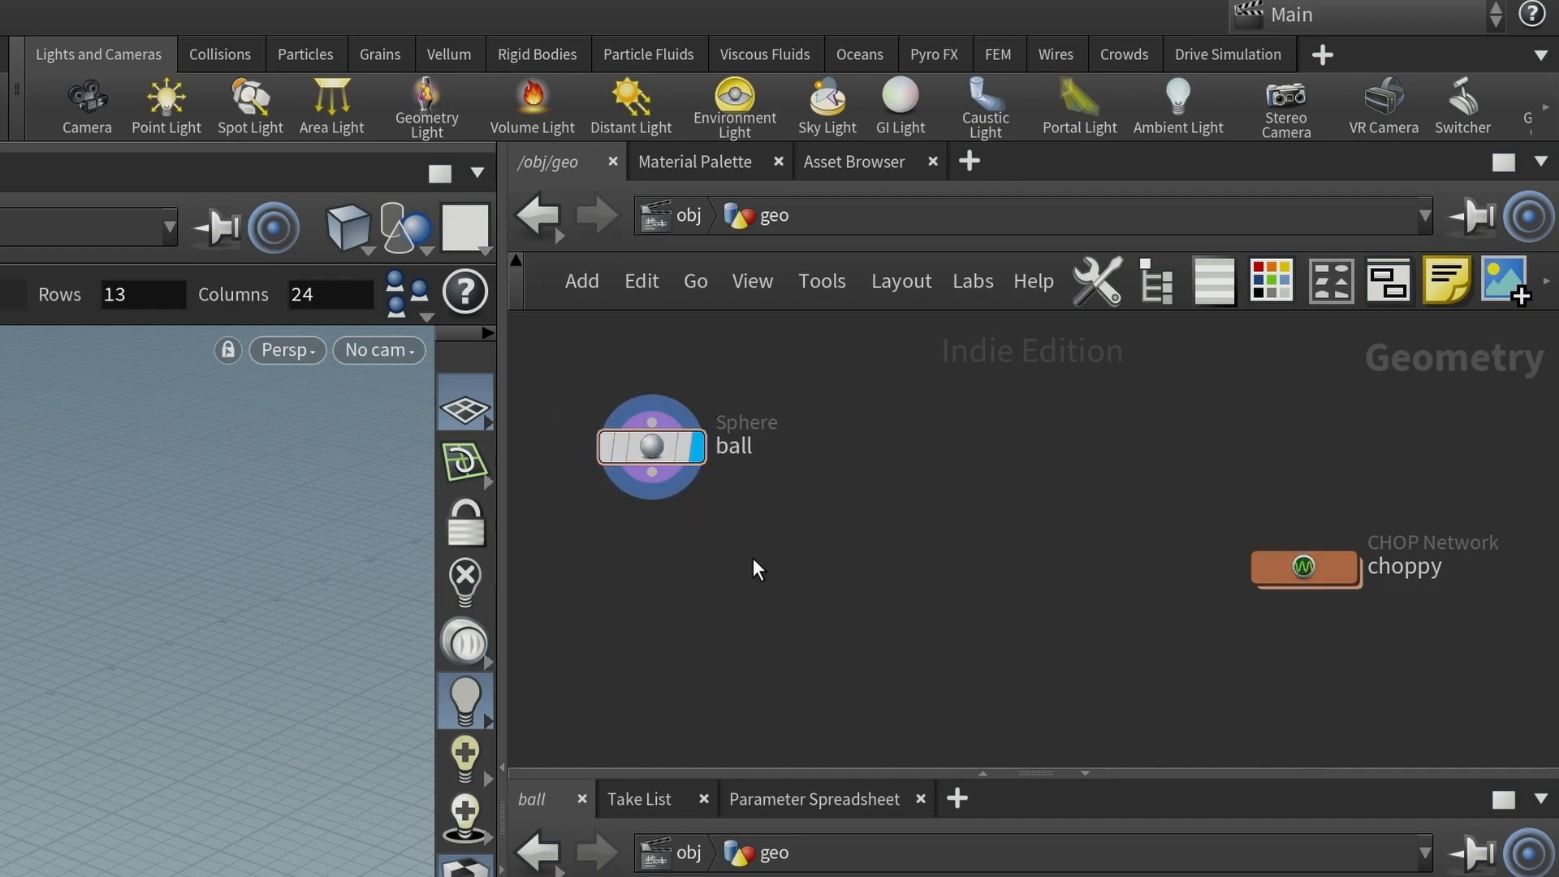
pyautogui.press('Tab')
pyautogui.write('box')
pyautogui.press('Return')
pyautogui.press('Return')
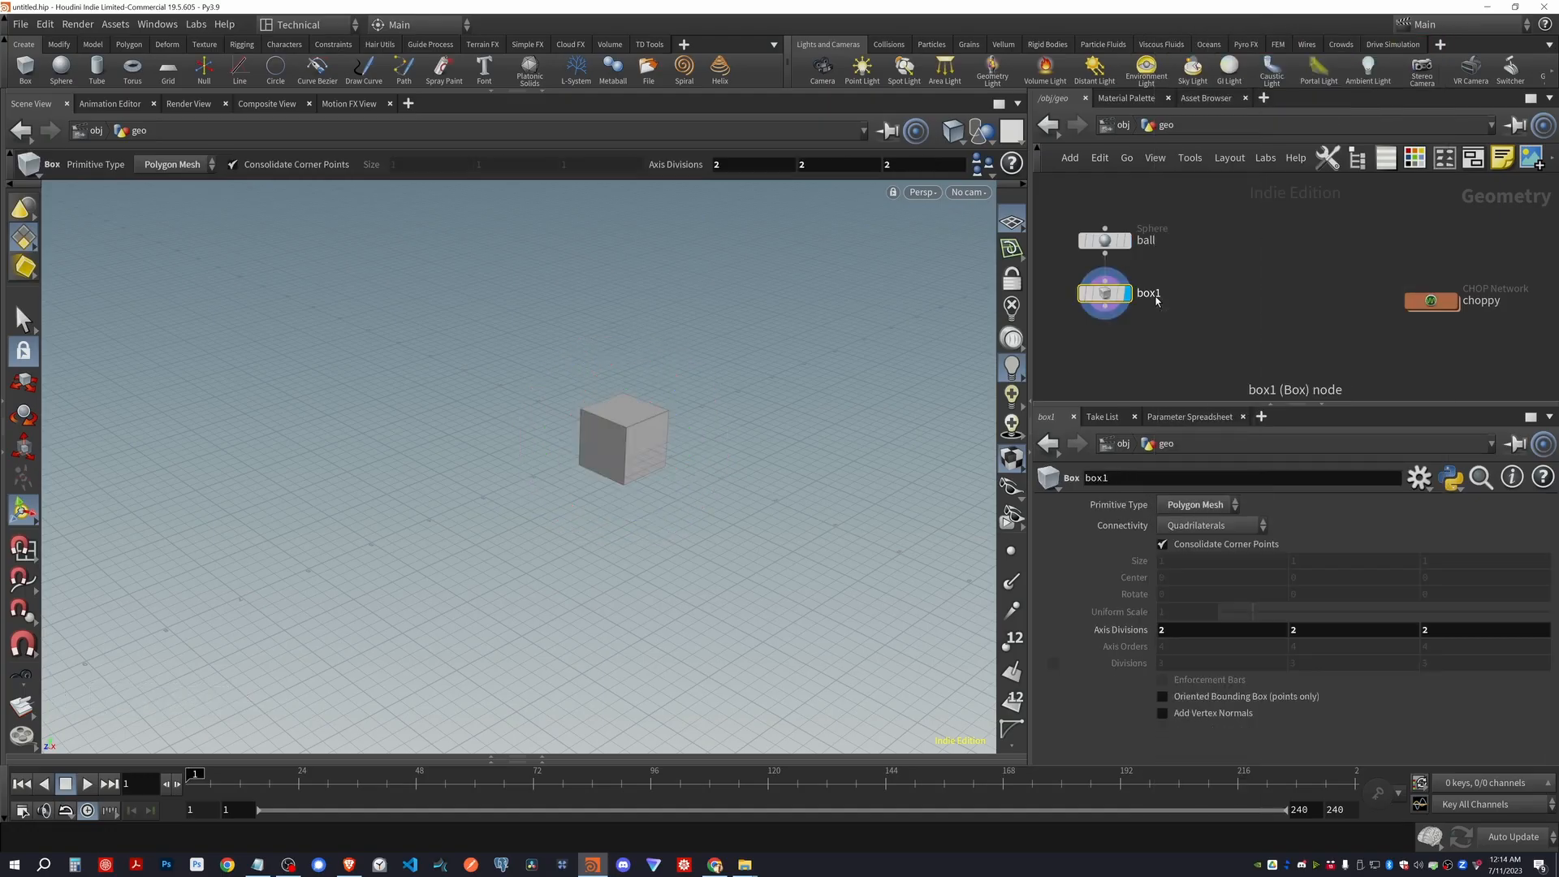
pyautogui.moveTo(753, 562); pyautogui.dragTo(1034, 451)
pyautogui.doubleClick(1295, 242)
pyautogui.write('box')
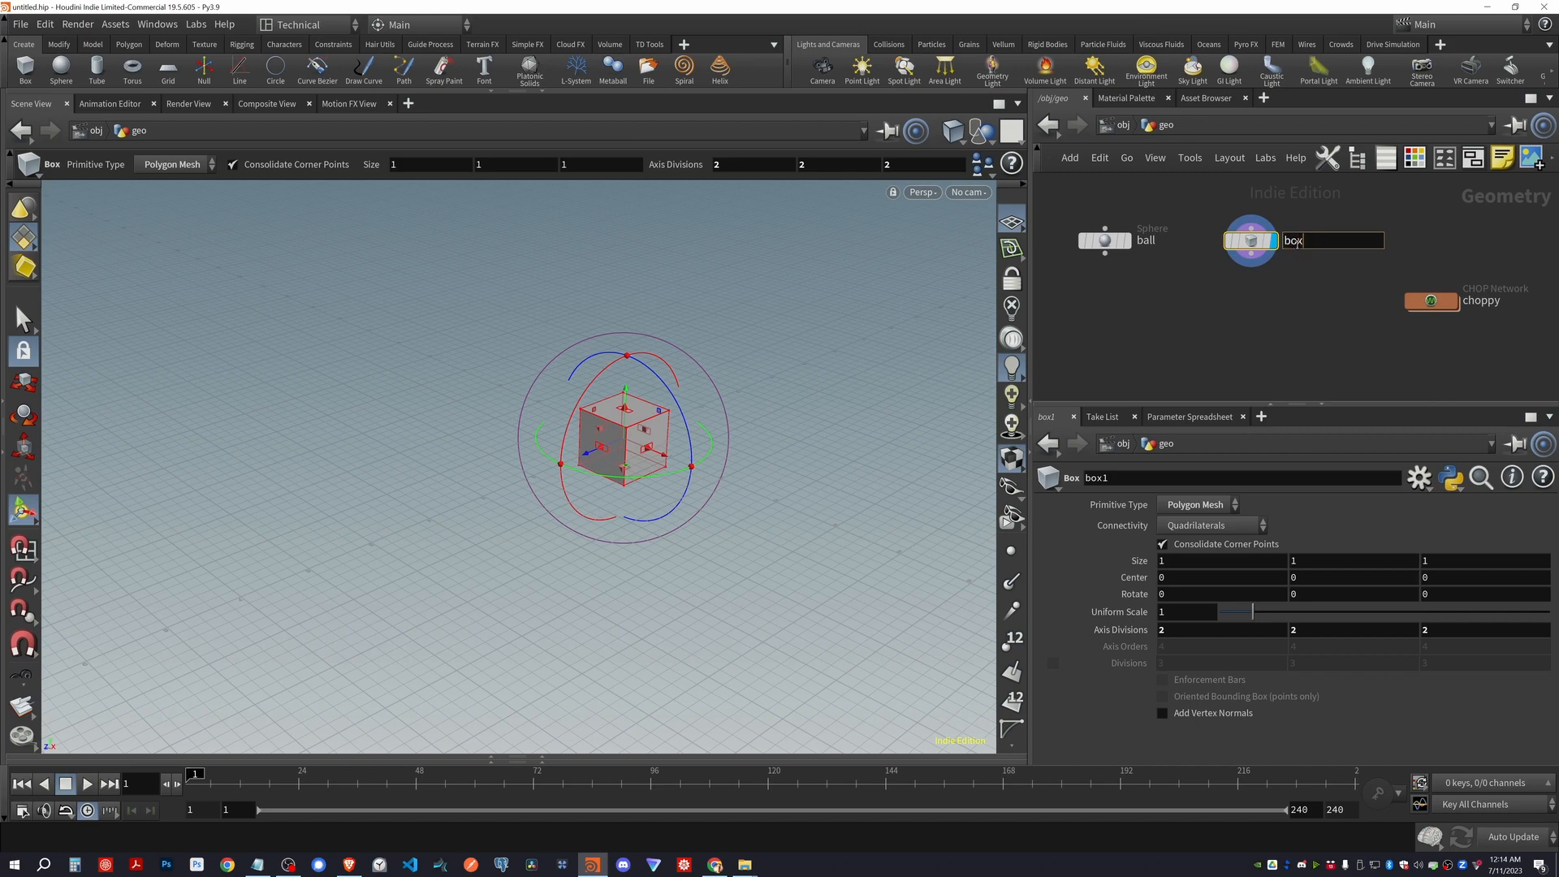
pyautogui.press('Return')
# Add a Torus node beside the box node and rename it donut
pyautogui.press('Tab')
pyautogui.write('torus')
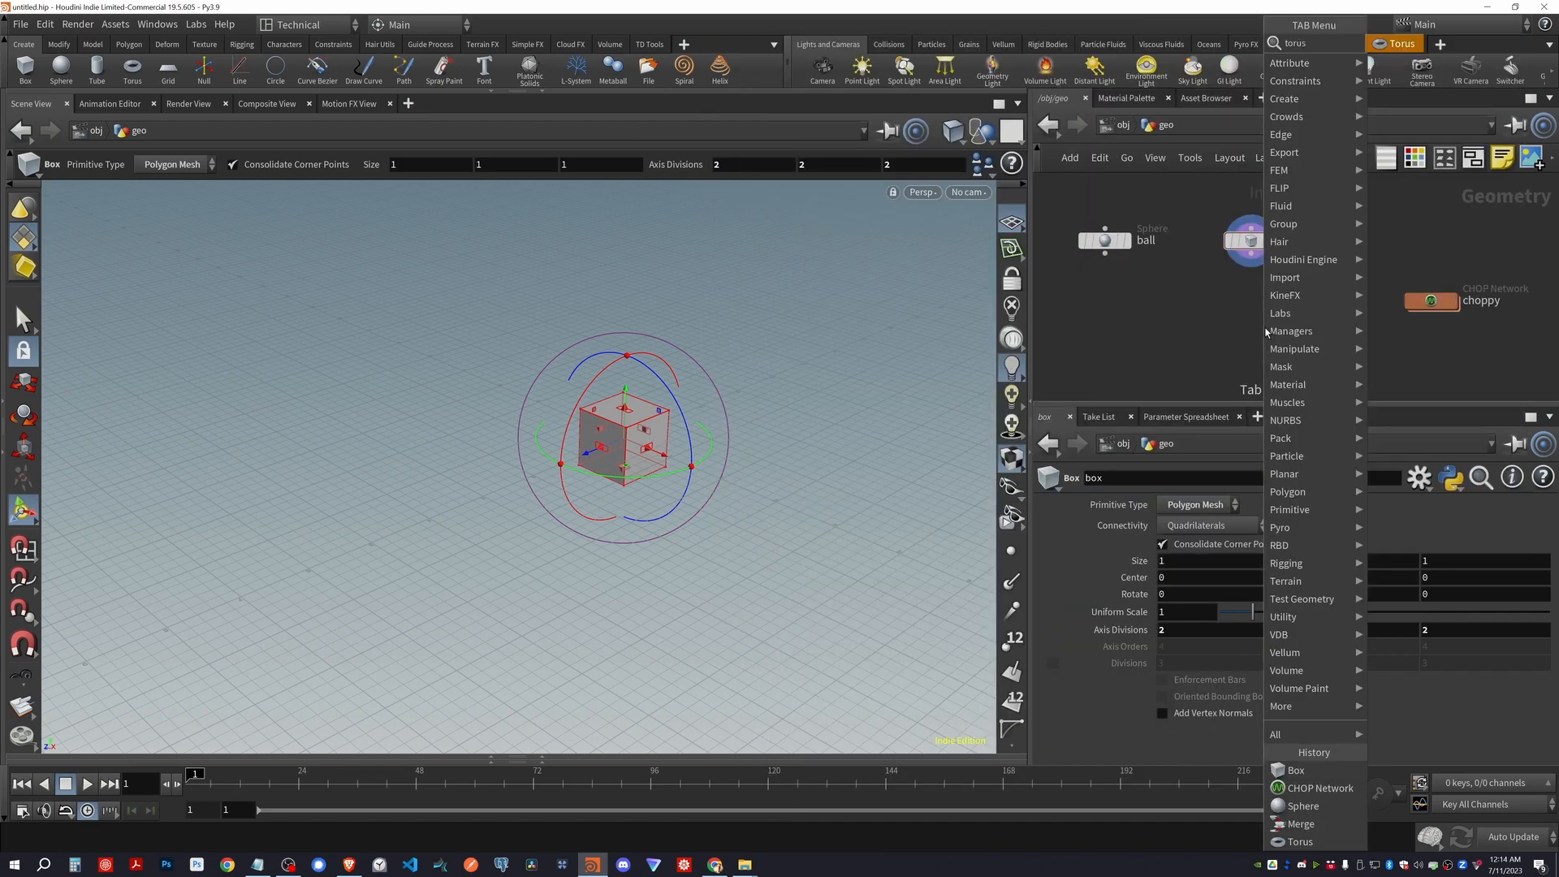
pyautogui.press('Return')
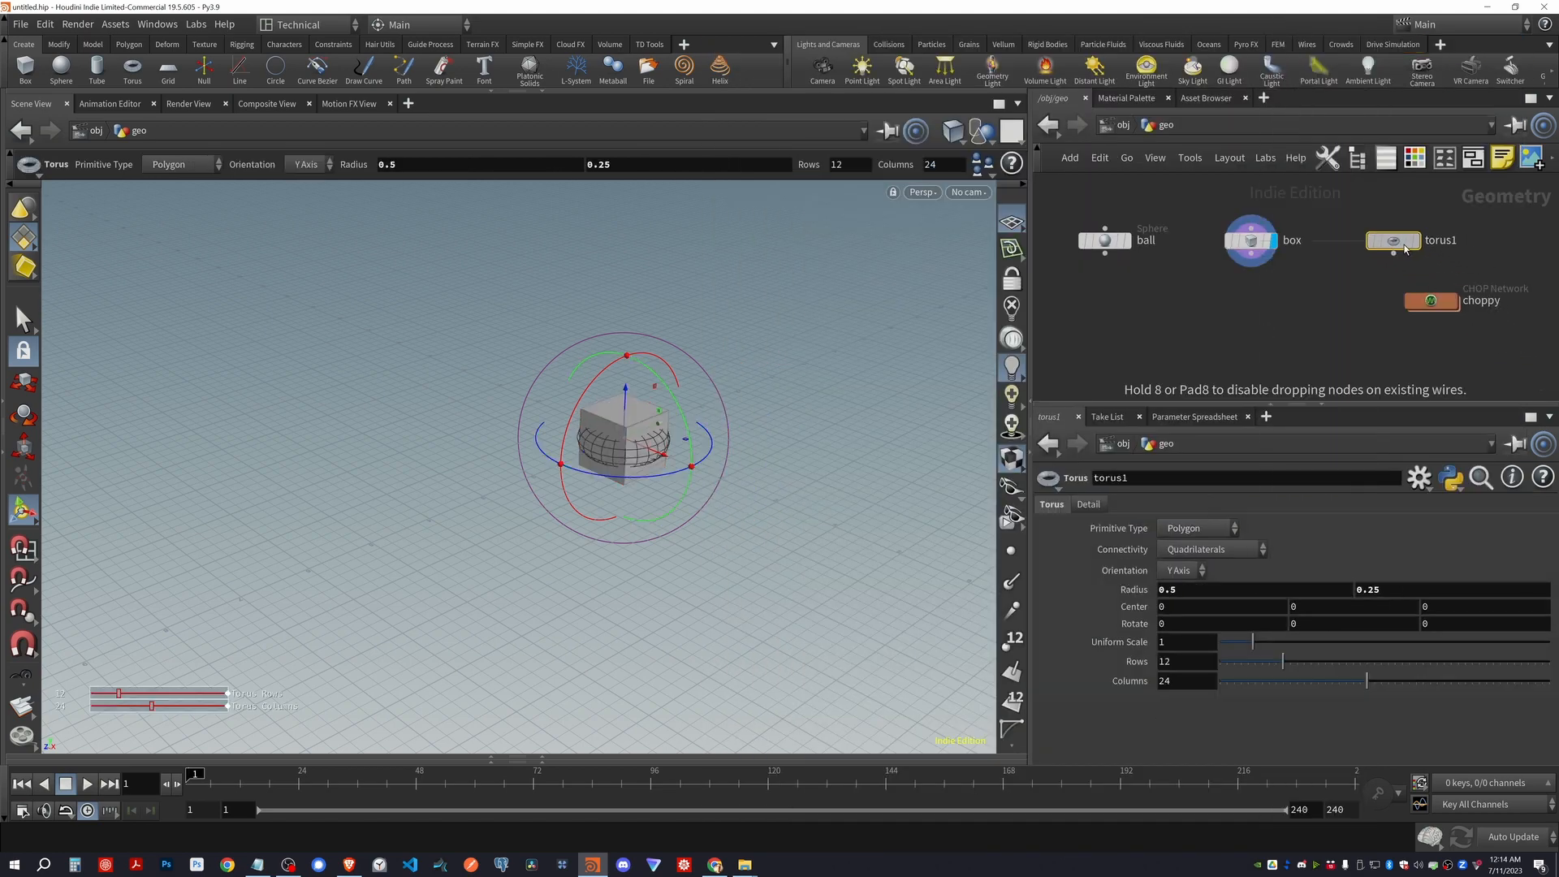
pyautogui.click(1416, 242)
pyautogui.doubleClick(1460, 242)
pyautogui.write('donut')
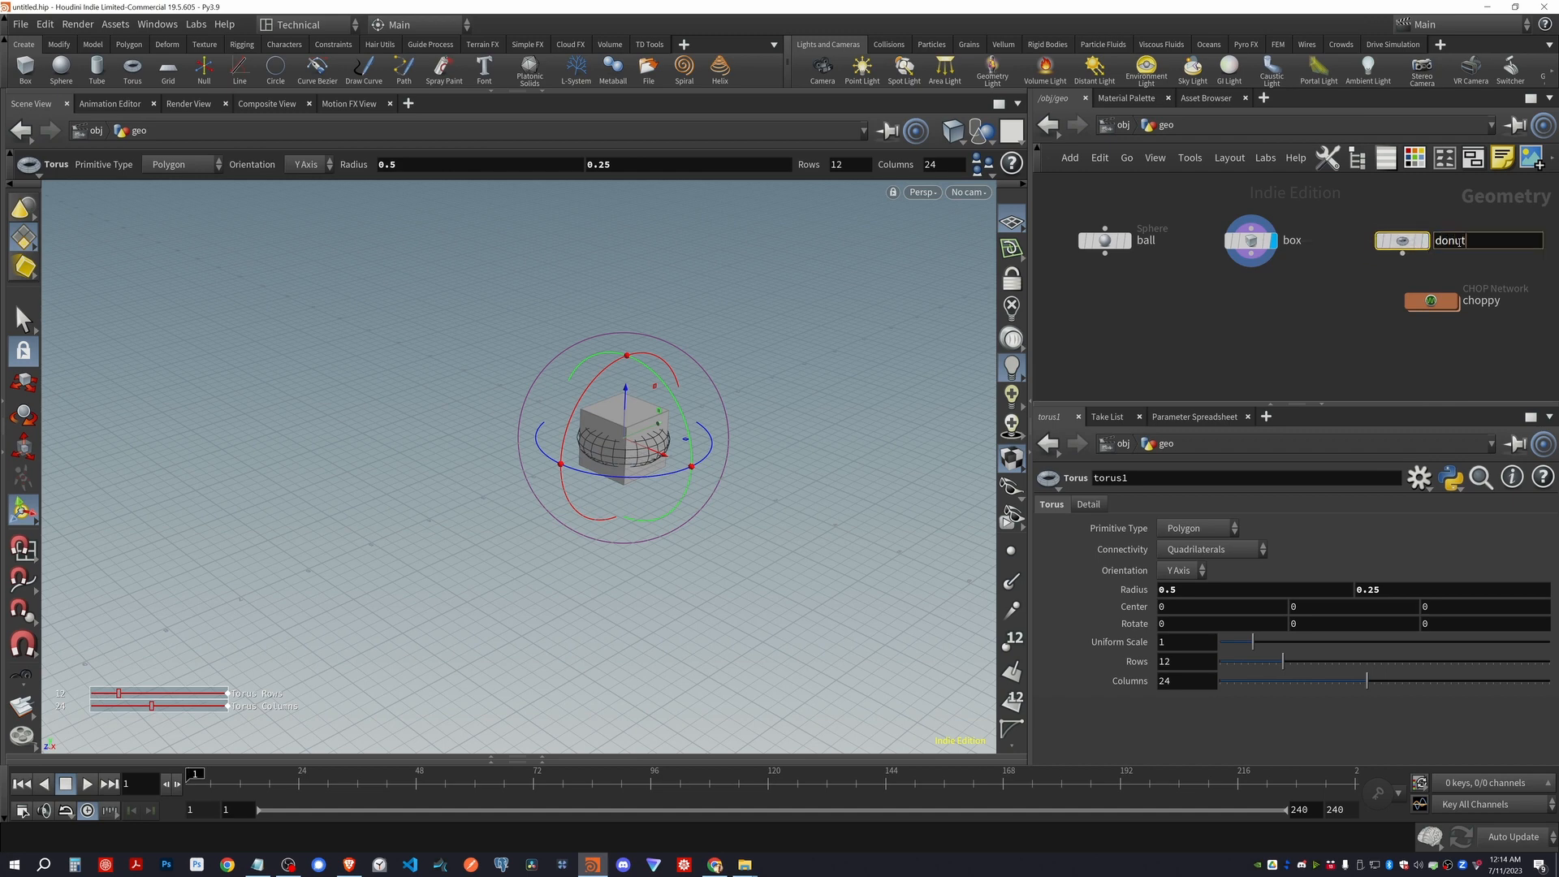
pyautogui.press('Return')
# Combine the ball, box and donut nodes with a Merge node placed below them
pyautogui.moveTo(1067, 195); pyautogui.dragTo(1257, 349)
pyautogui.write('merge')
pyautogui.press('Return')
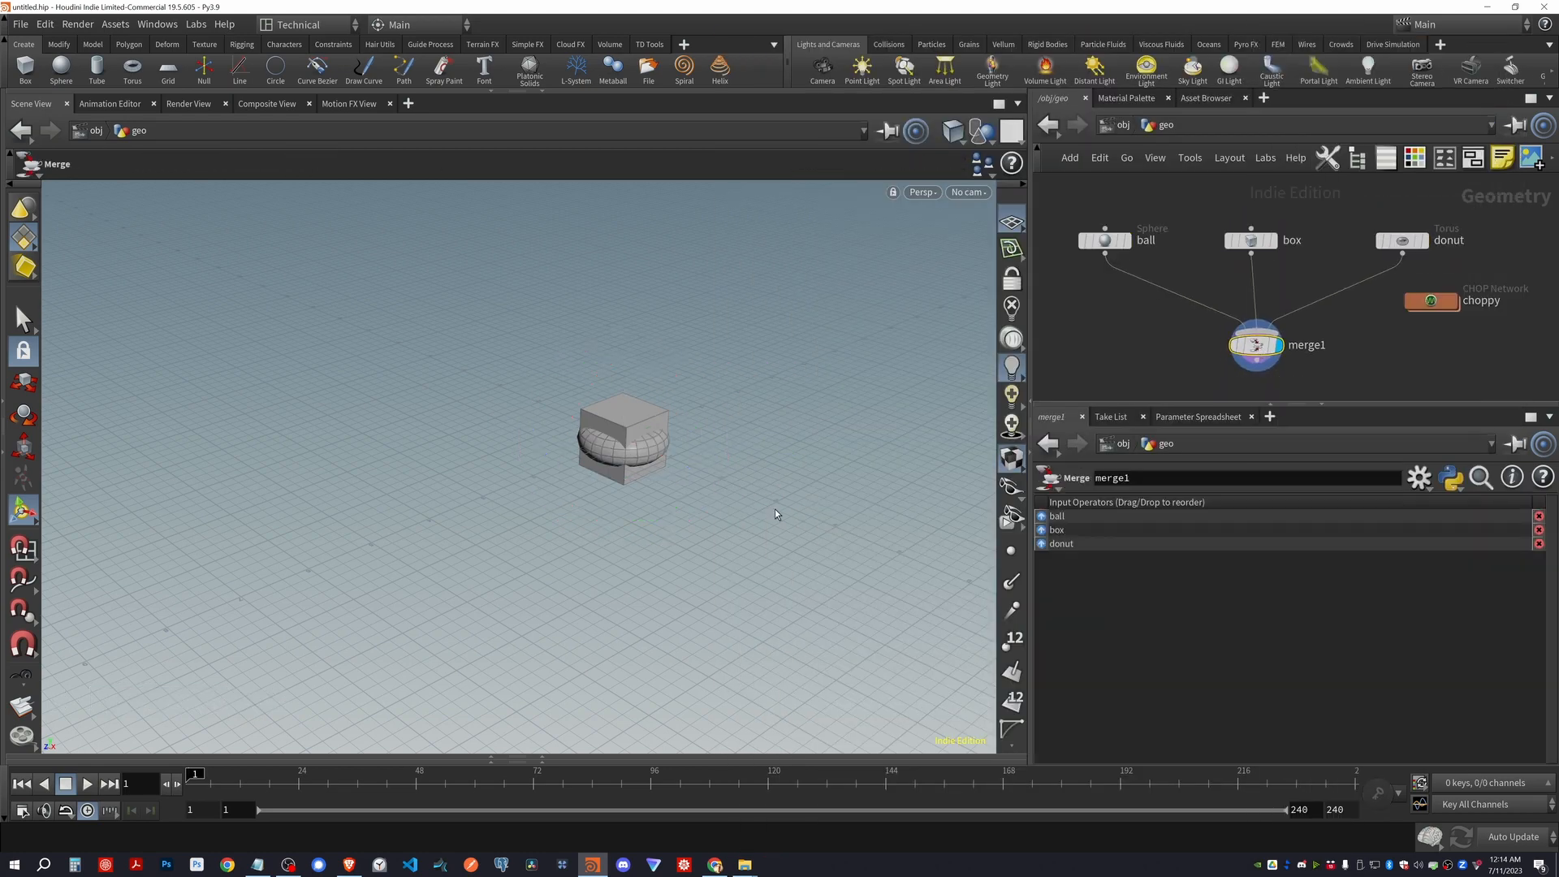
# Set the ball's Center X value to -2
pyautogui.click(1105, 240)
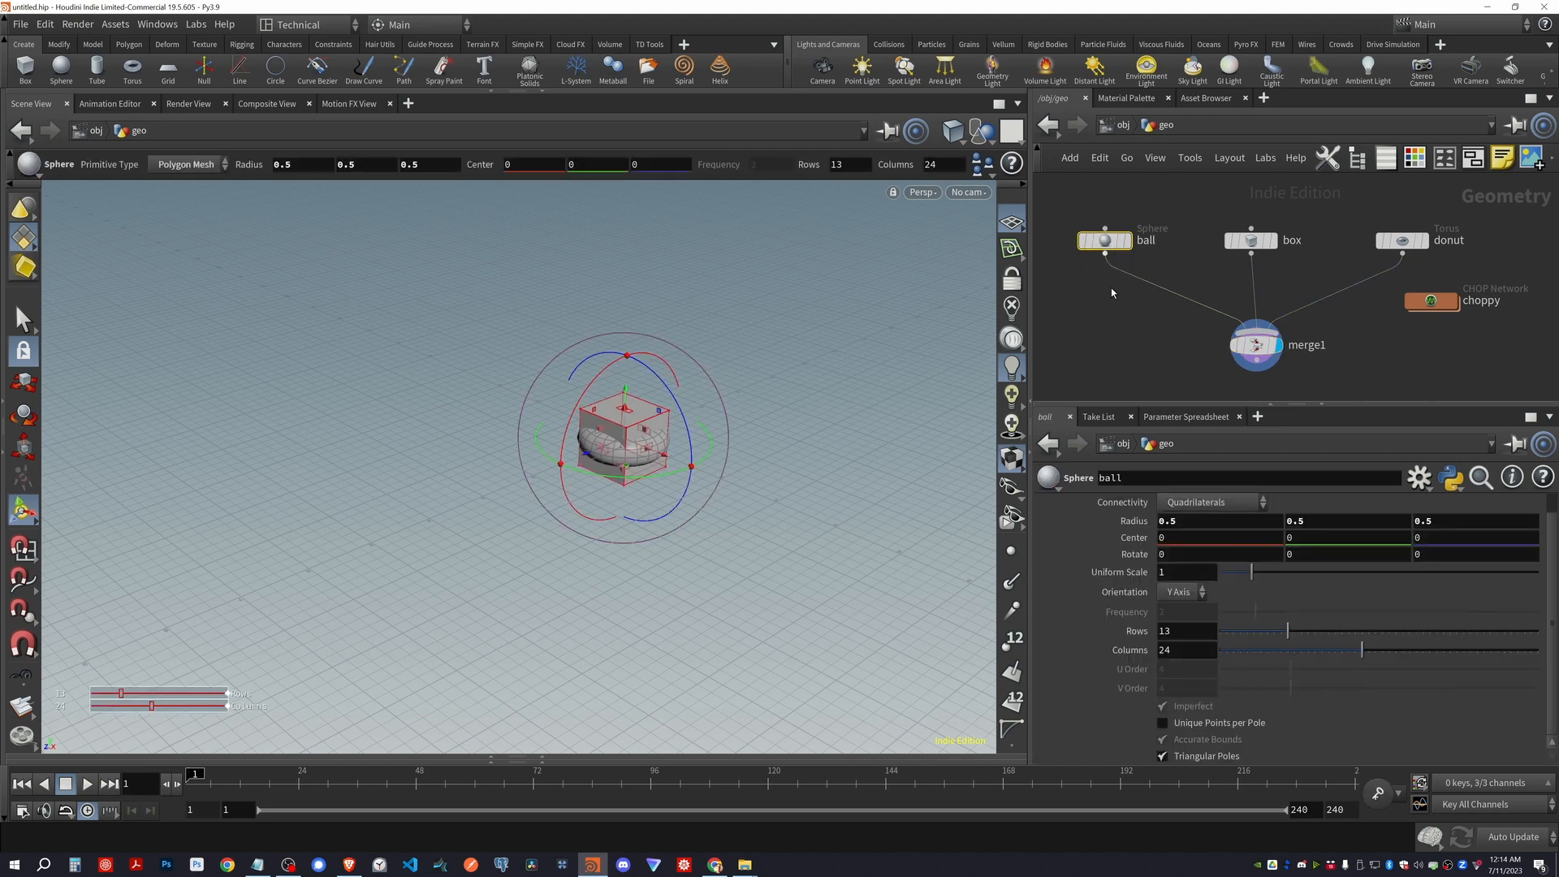
pyautogui.click(1220, 539)
pyautogui.write('-2')
pyautogui.press('Return')
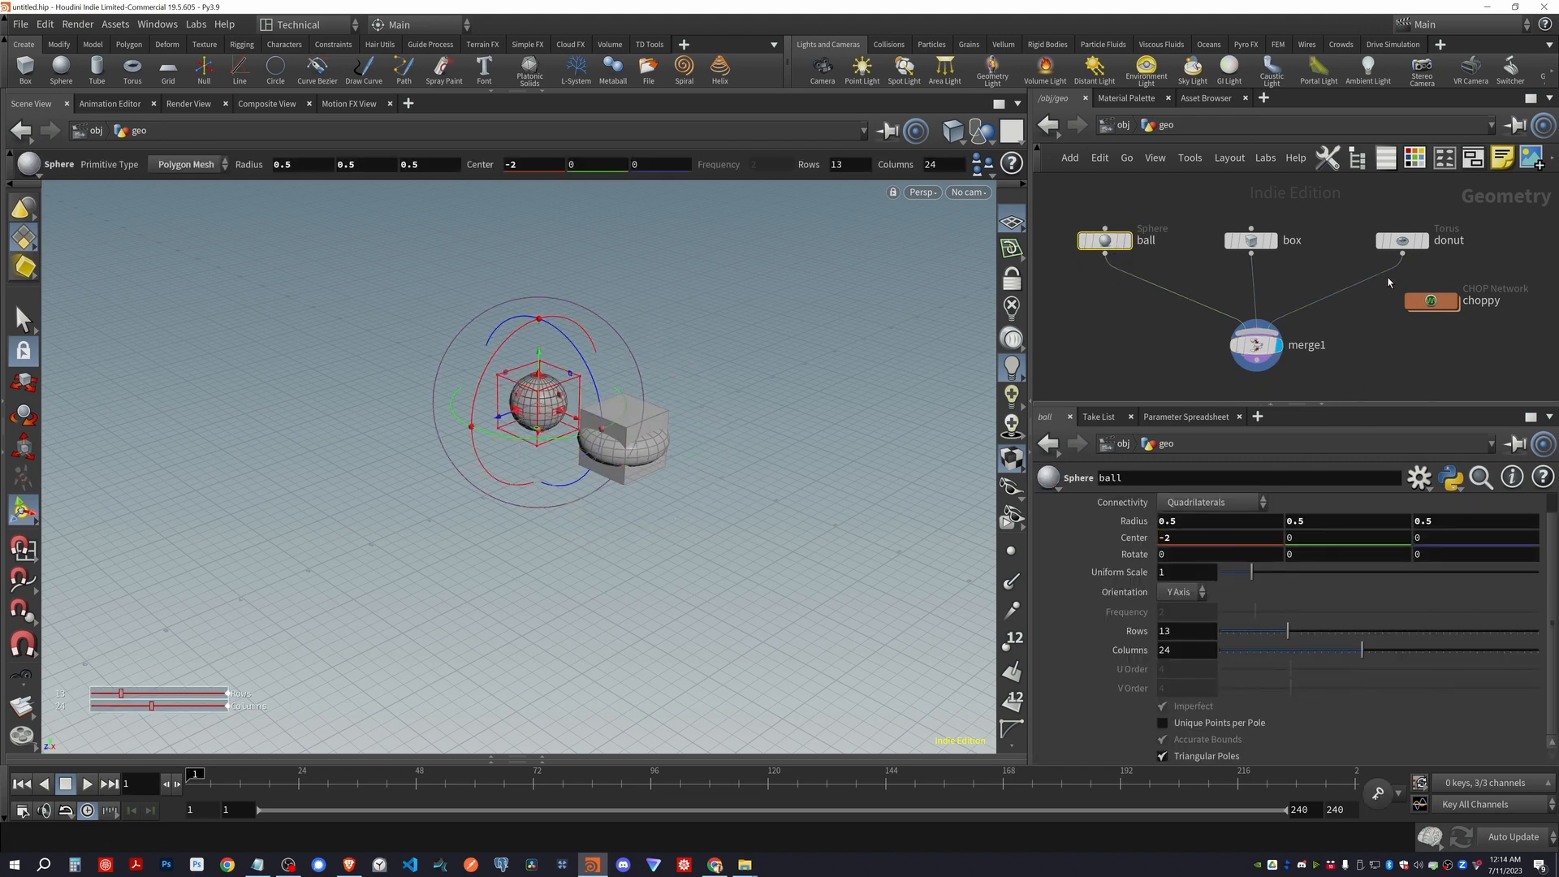
# Set the donut's Center X value to 3
pyautogui.click(1402, 240)
pyautogui.click(1214, 606)
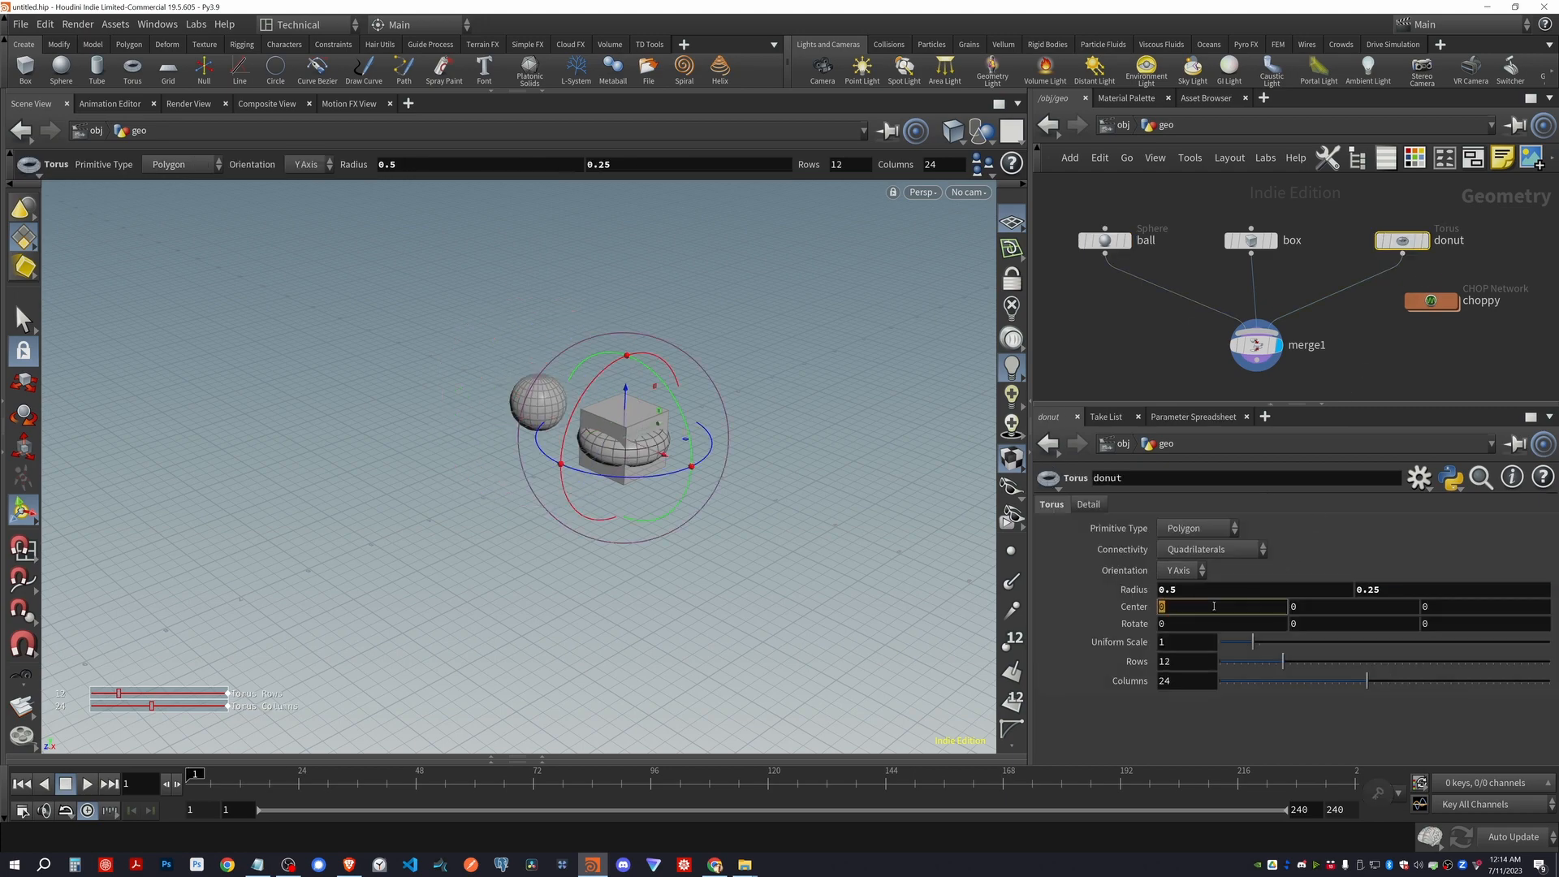
pyautogui.write('3')
pyautogui.press('Return')
pyautogui.click(1079, 365)
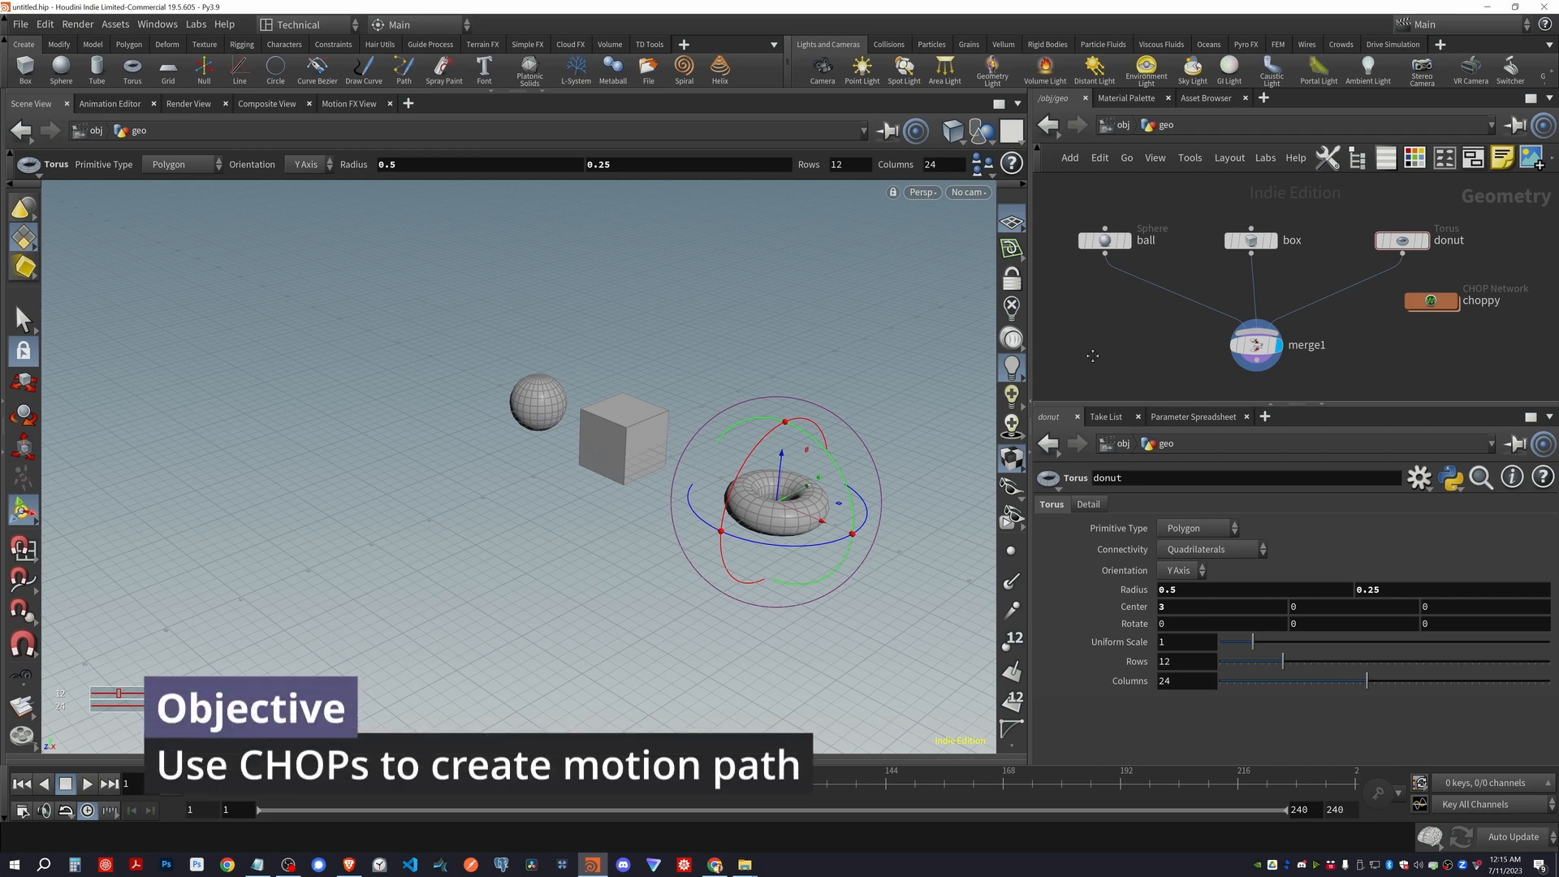
pyautogui.moveTo(1092, 361); pyautogui.dragTo(1072, 337, button='middle')
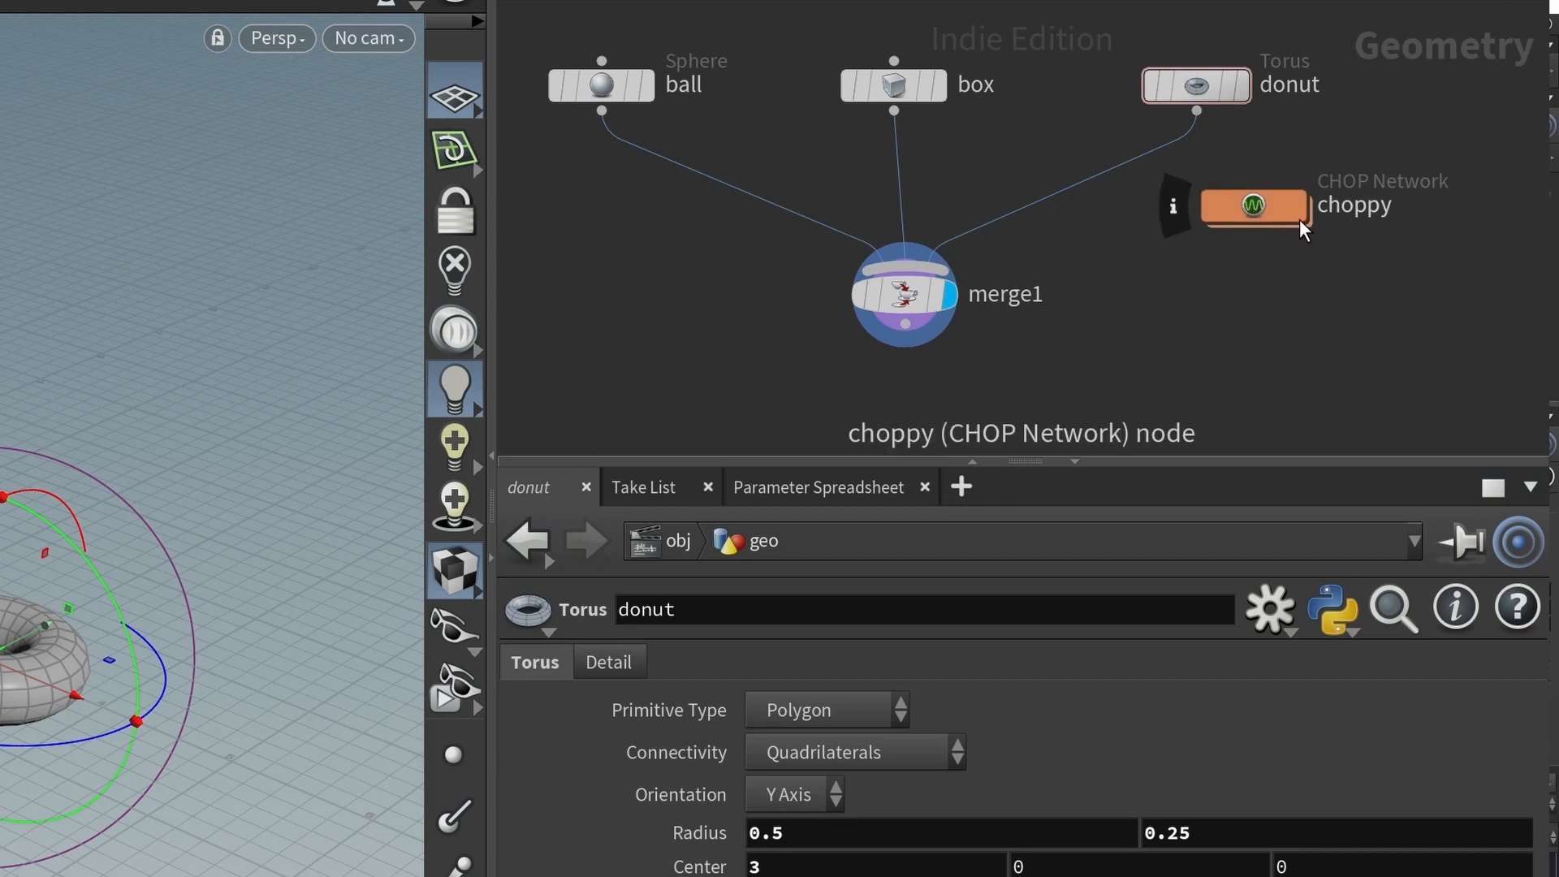
# Enter the choppy network, add a Channel node and rename it path
pyautogui.moveTo(1416, 277); pyautogui.dragTo(1405, 322)
pyautogui.doubleClick(1245, 280)
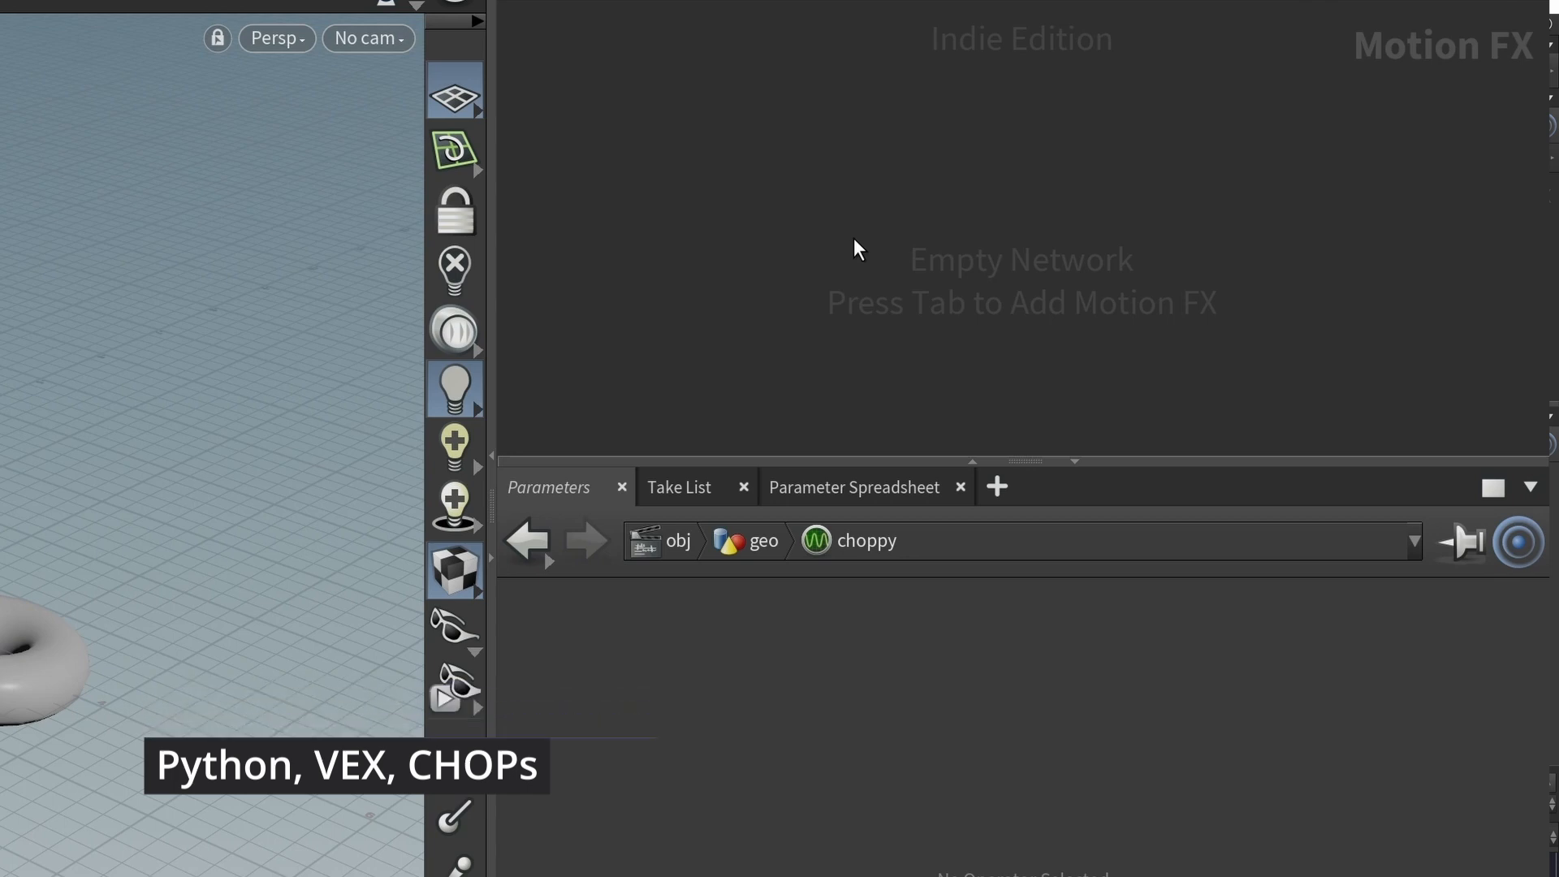
pyautogui.press('Tab')
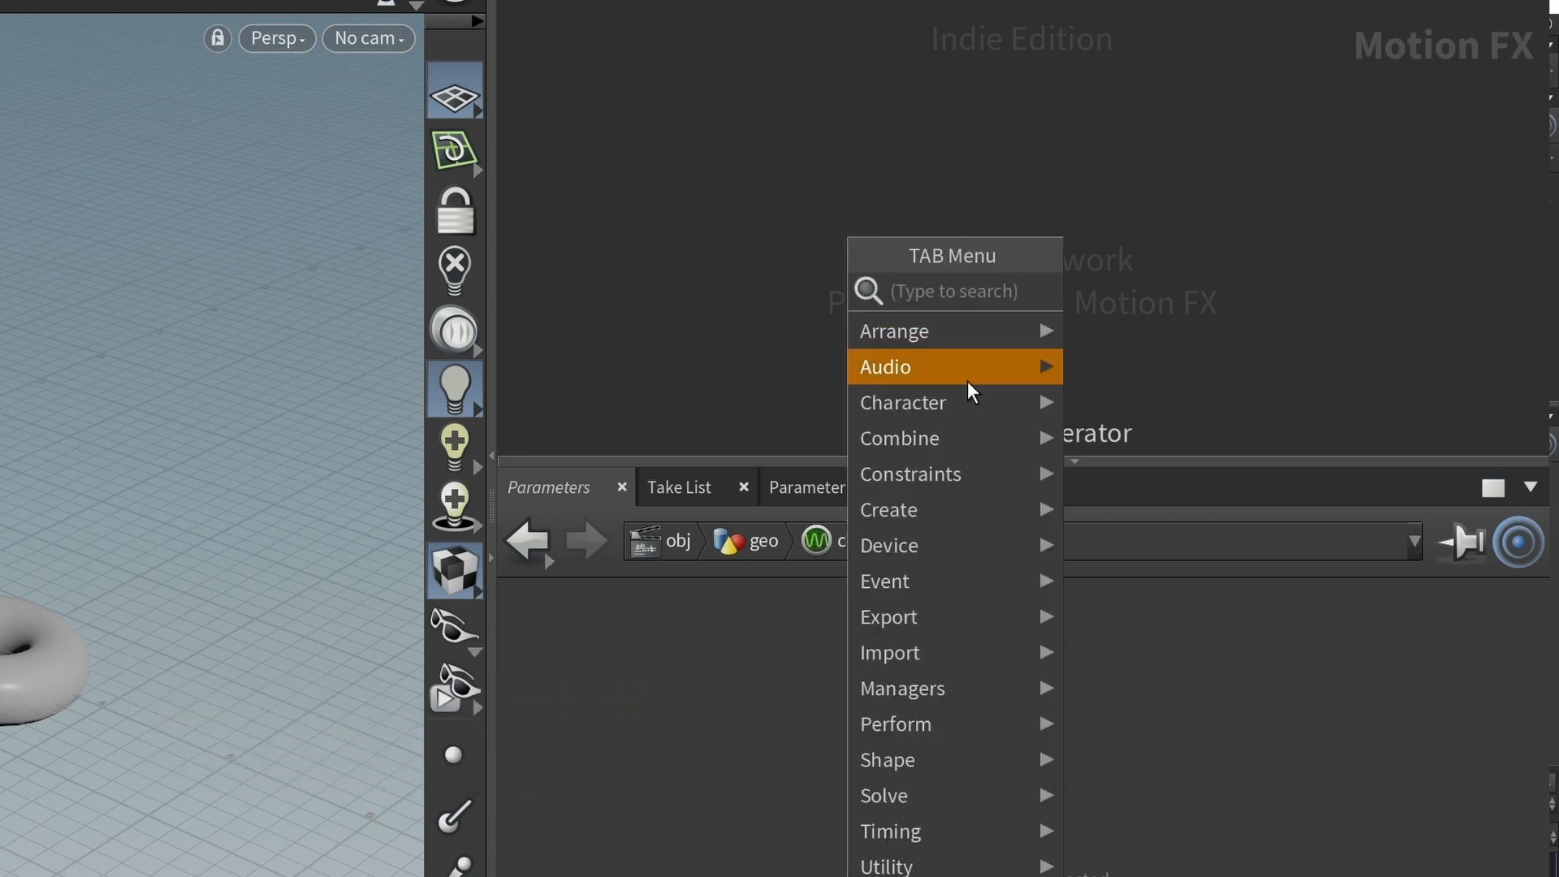
pyautogui.moveTo(953, 421)
pyautogui.moveTo(953, 520)
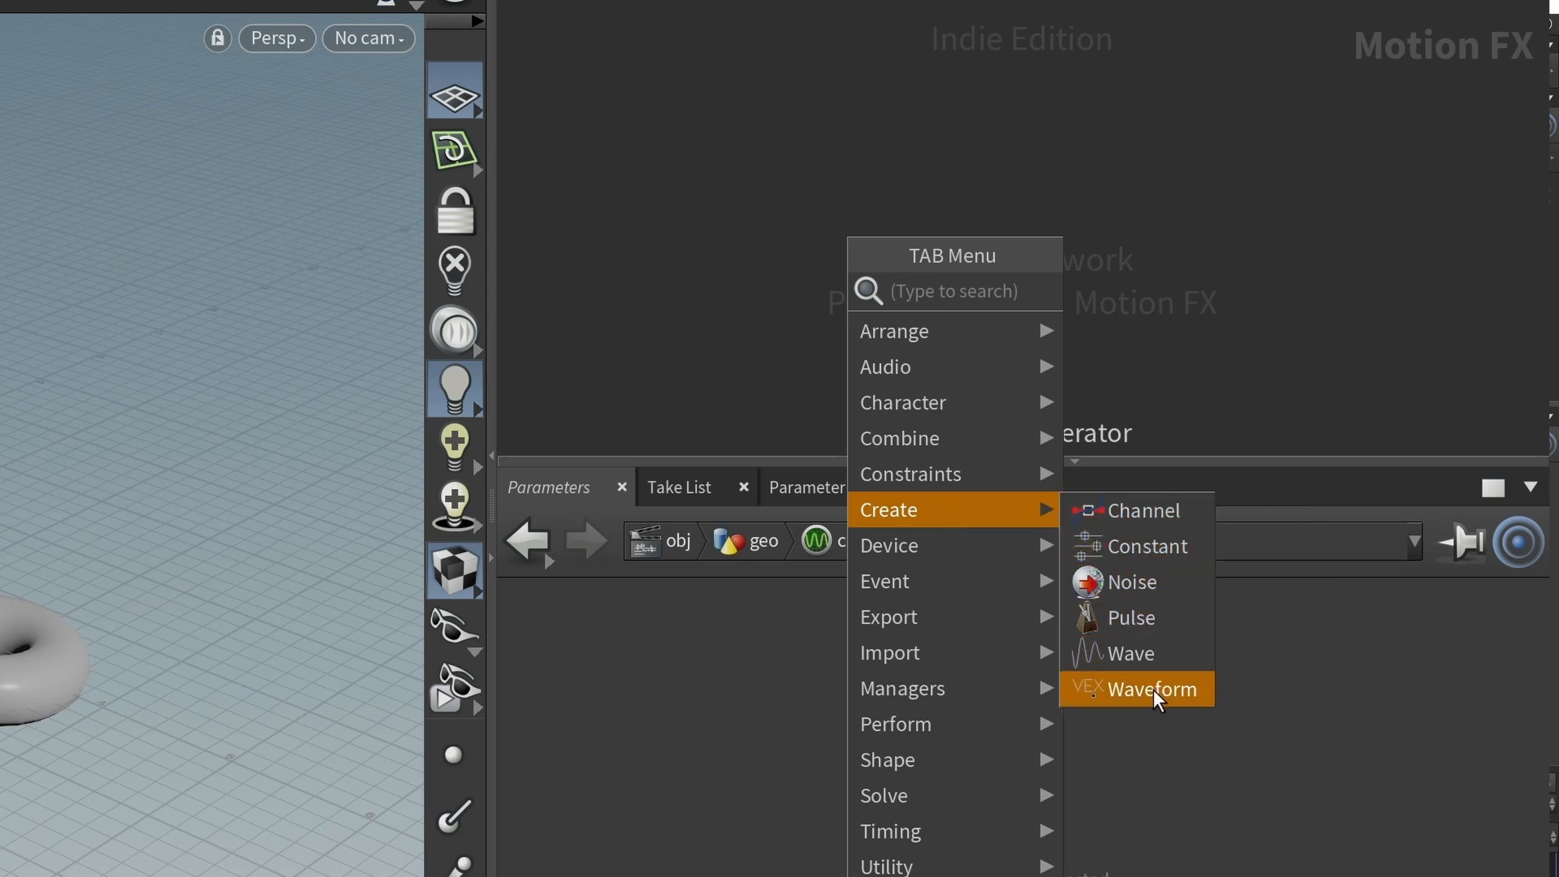
pyautogui.click(1154, 513)
pyautogui.click(746, 154)
pyautogui.click(895, 149)
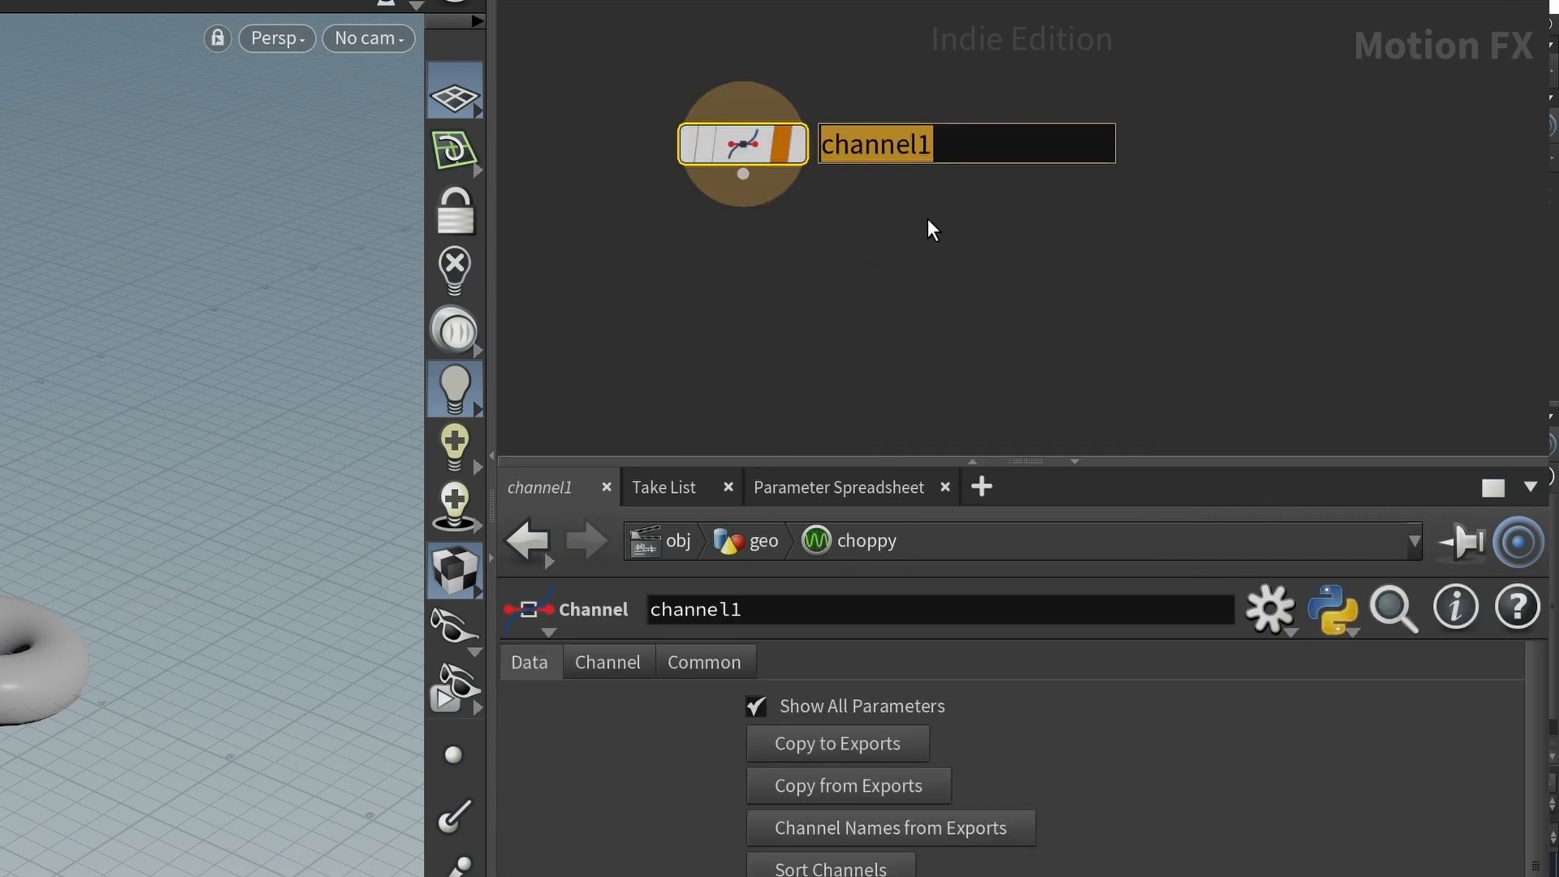
pyautogui.write('path')
pyautogui.press('Return')
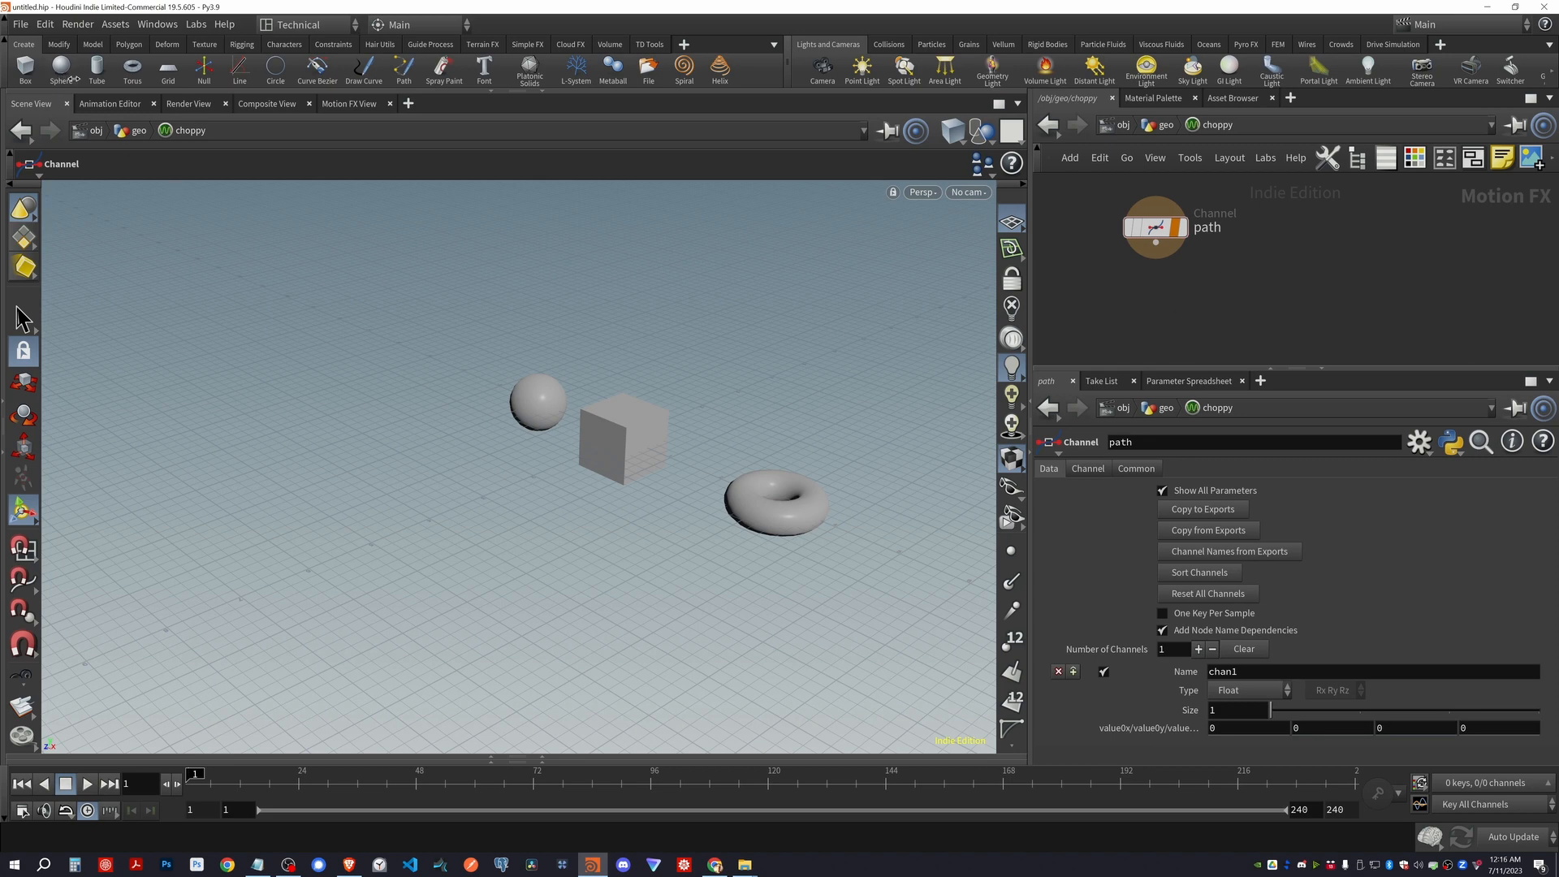
# Inspect the path node in the Animation Editor and the Motion FX view, and return to the scene view
pyautogui.click(109, 104)
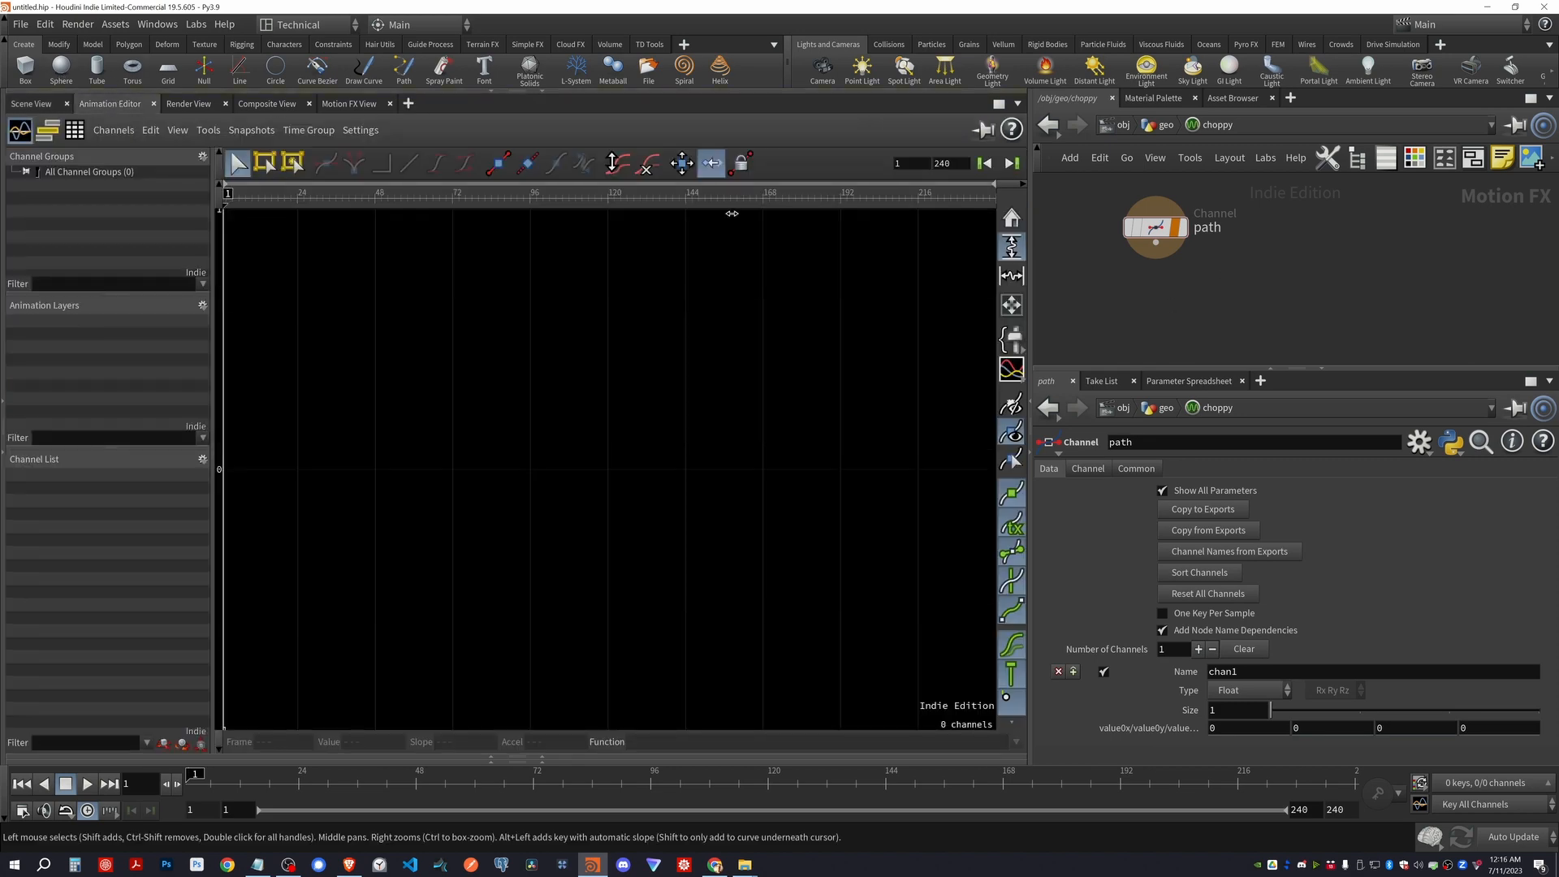
pyautogui.click(363, 106)
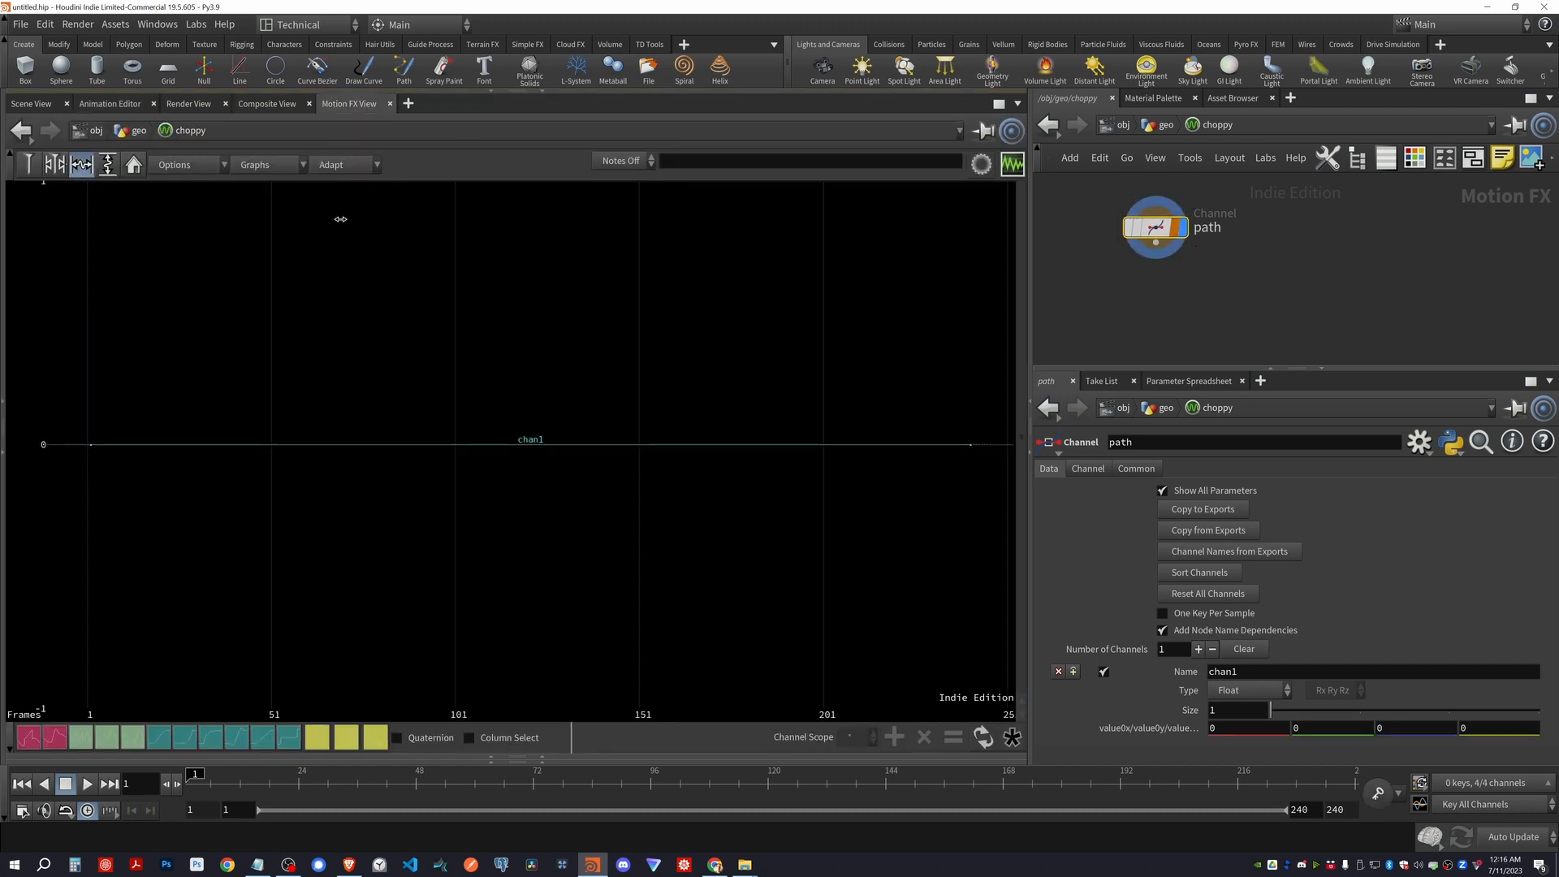
pyautogui.click(33, 104)
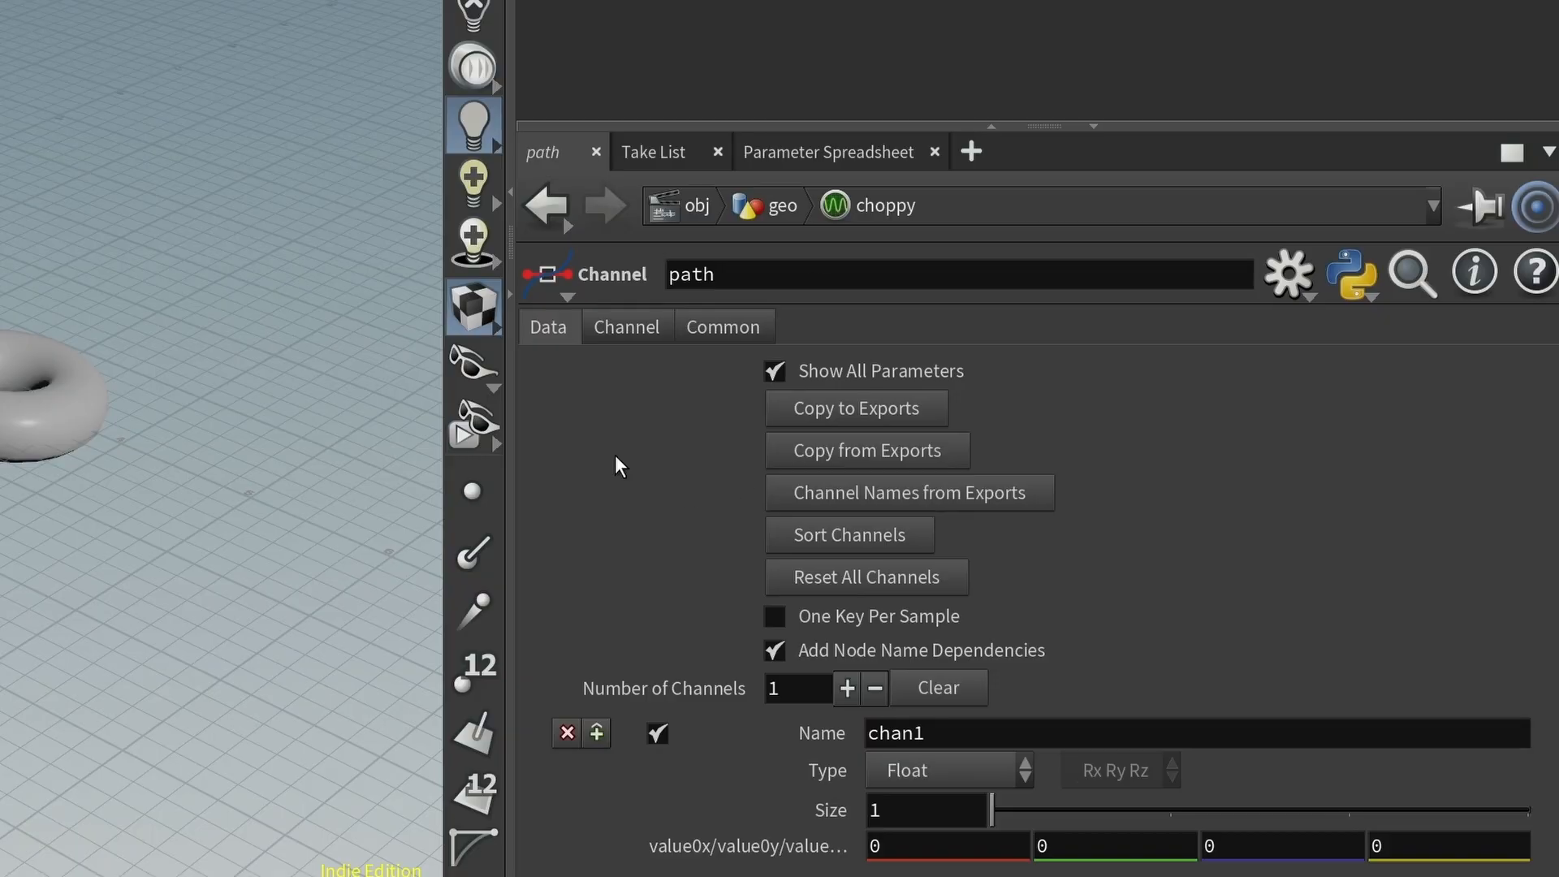
# Examine the path node's Channel and Common parameters and the Channel Range options, leaving the settings as they are
pyautogui.click(631, 332)
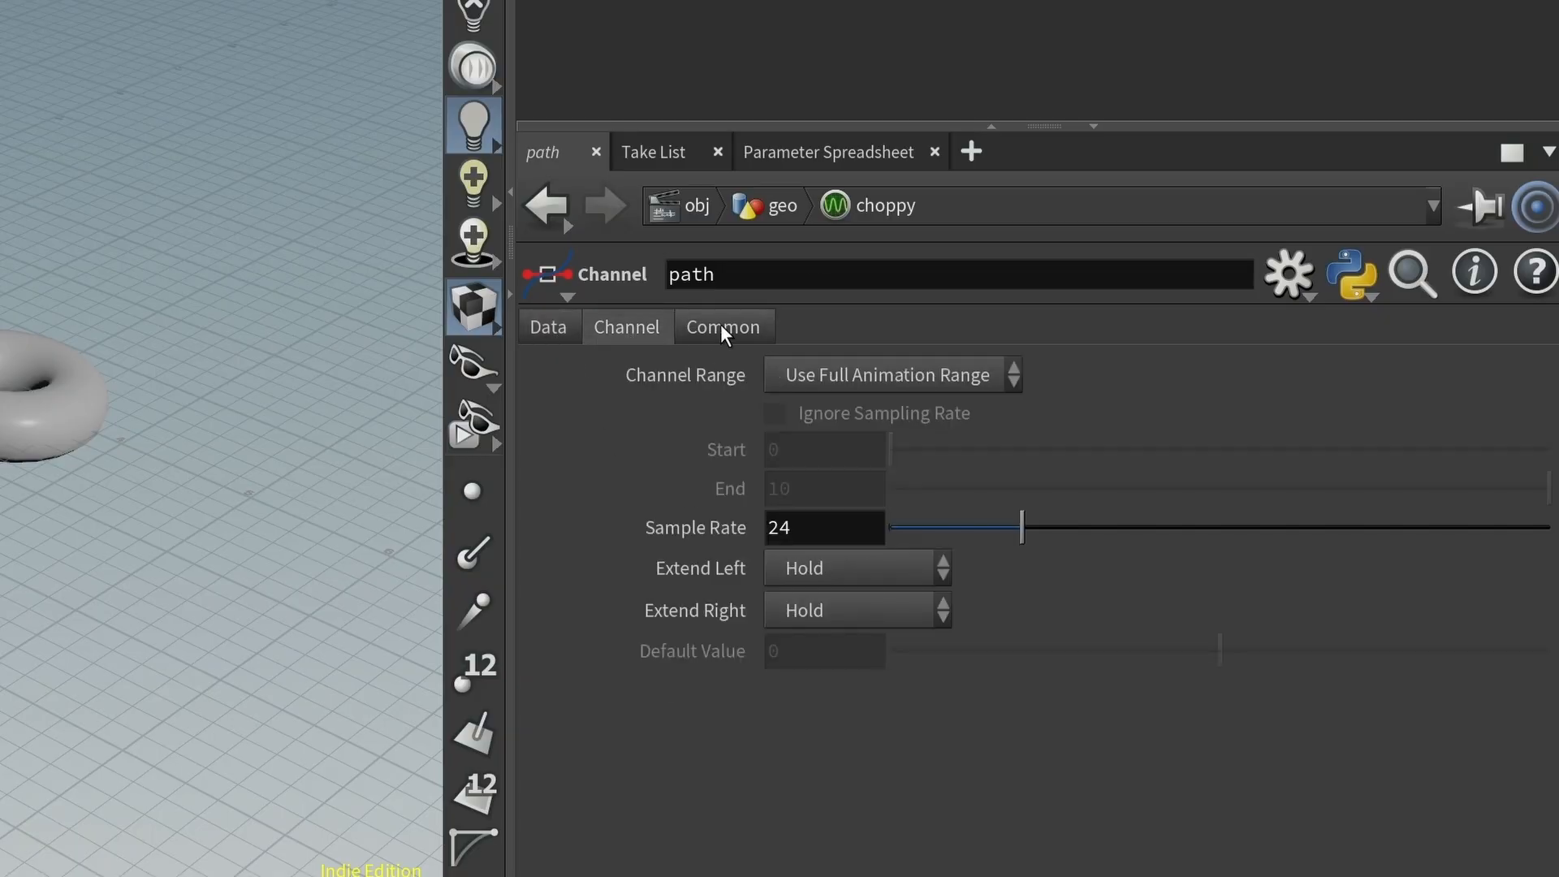
pyautogui.click(720, 327)
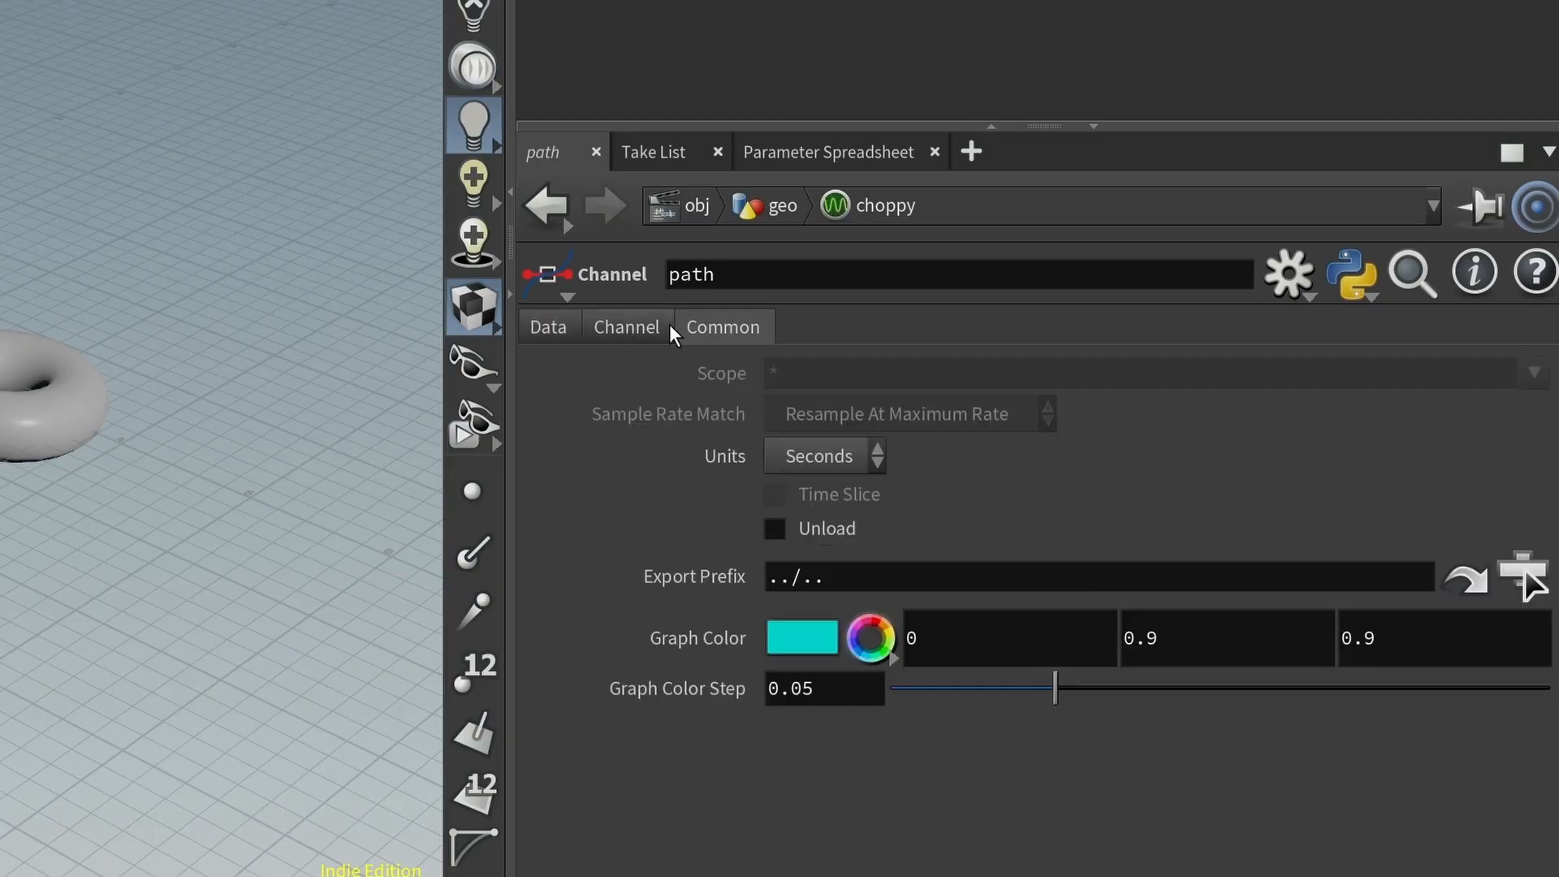
pyautogui.click(623, 326)
pyautogui.click(564, 327)
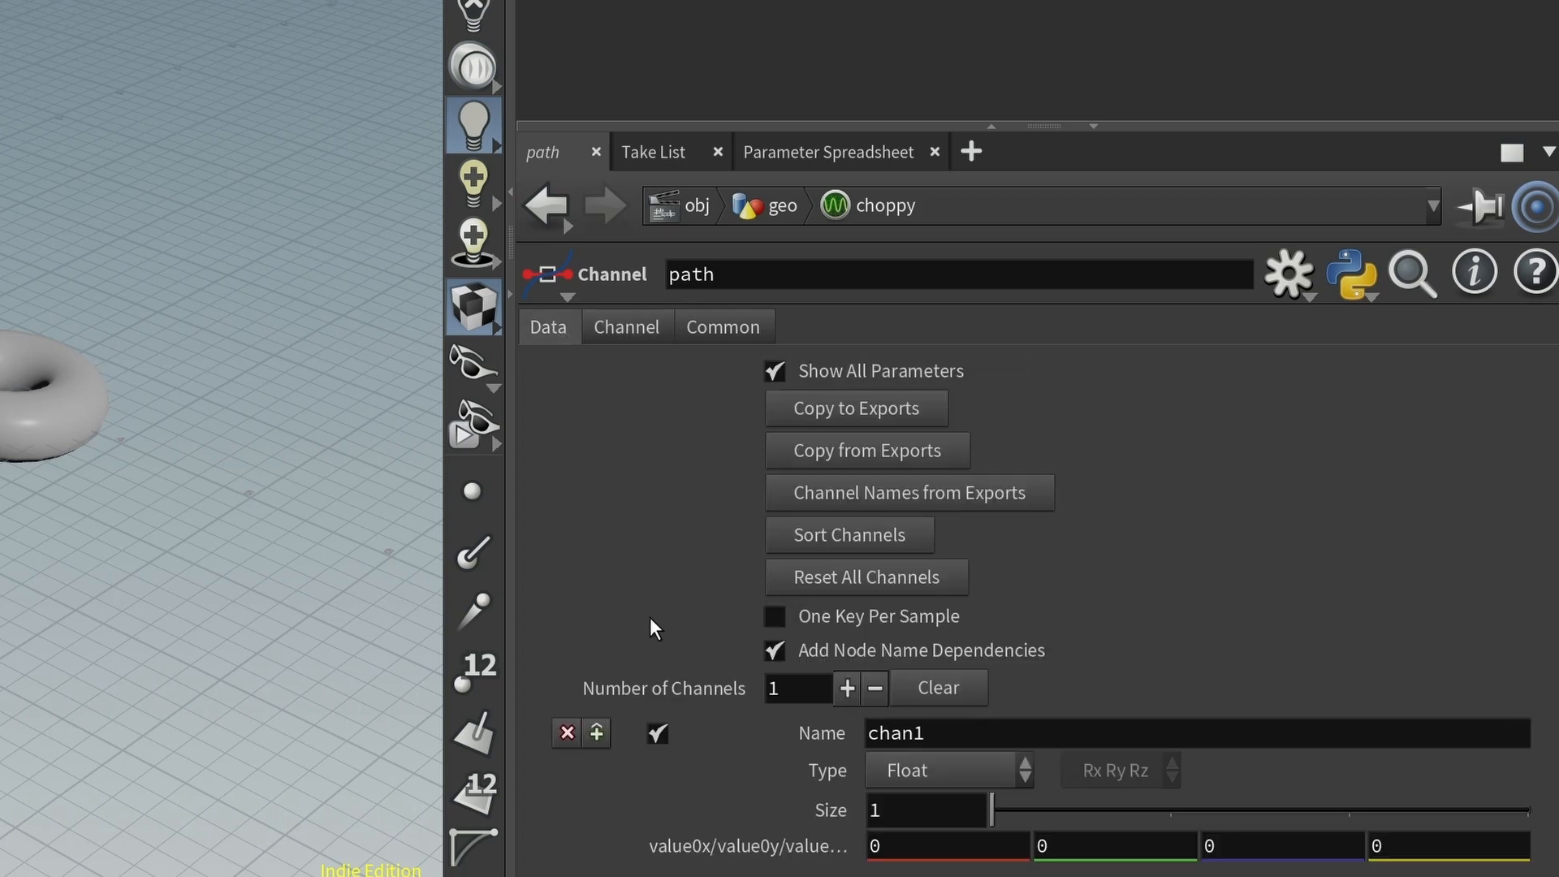
pyautogui.click(642, 333)
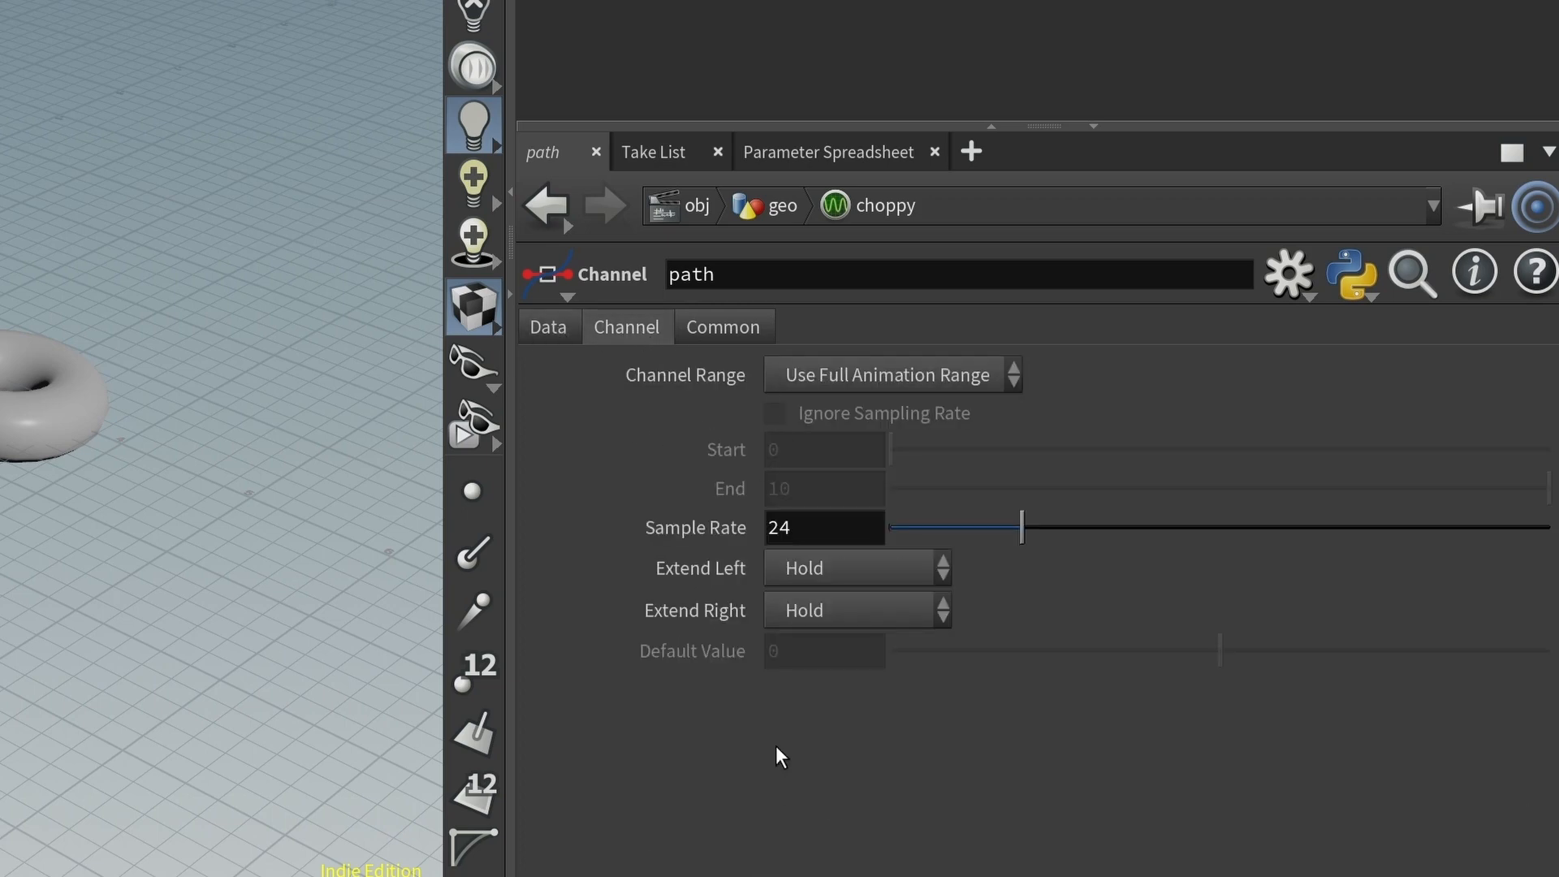
pyautogui.click(916, 376)
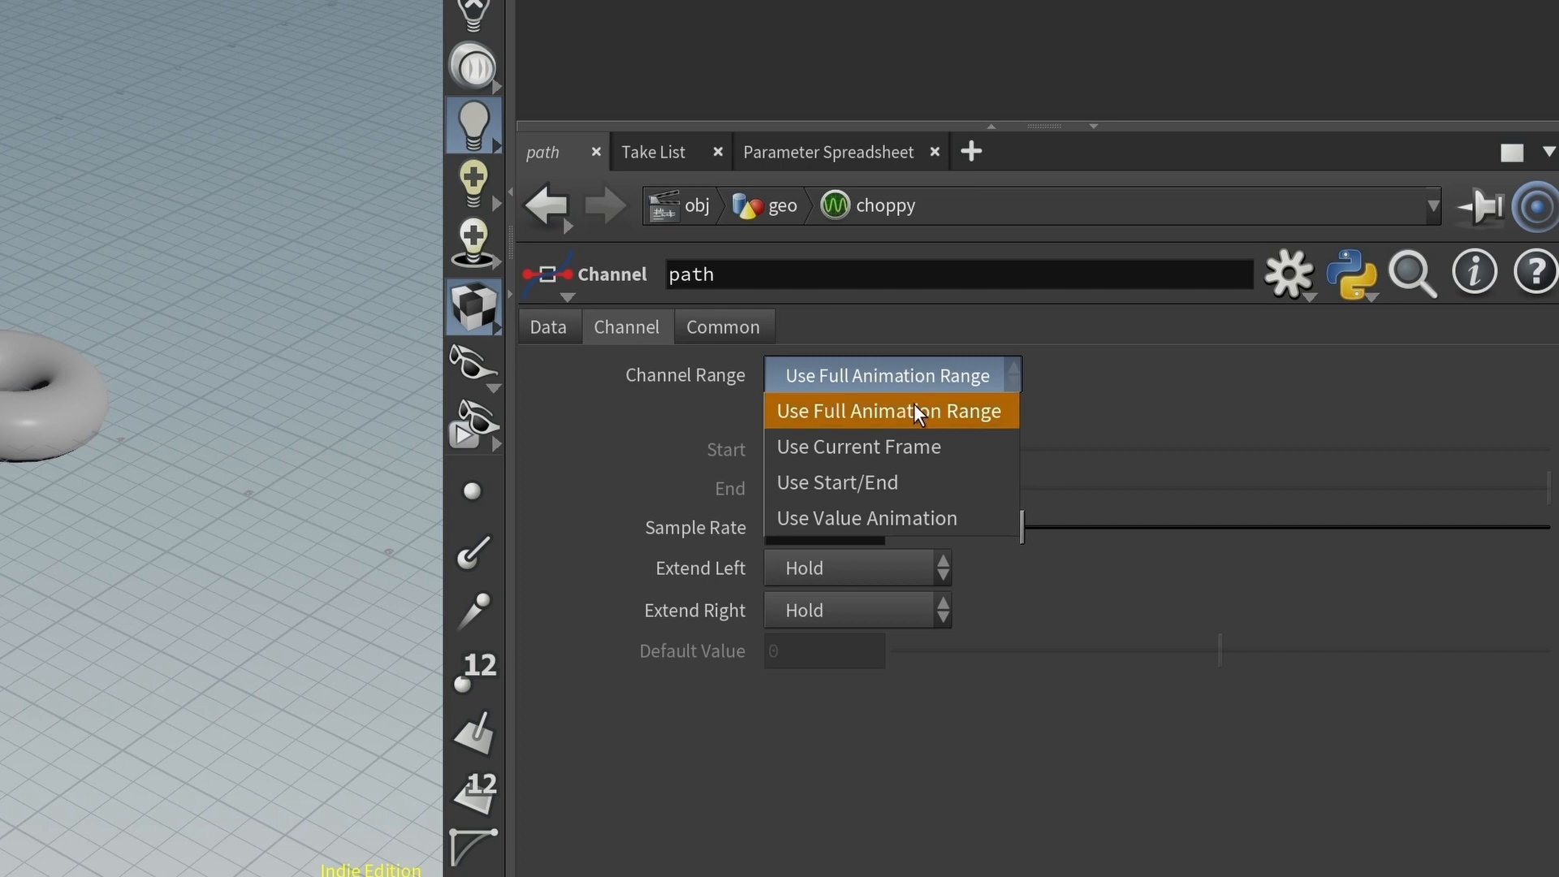
pyautogui.click(909, 741)
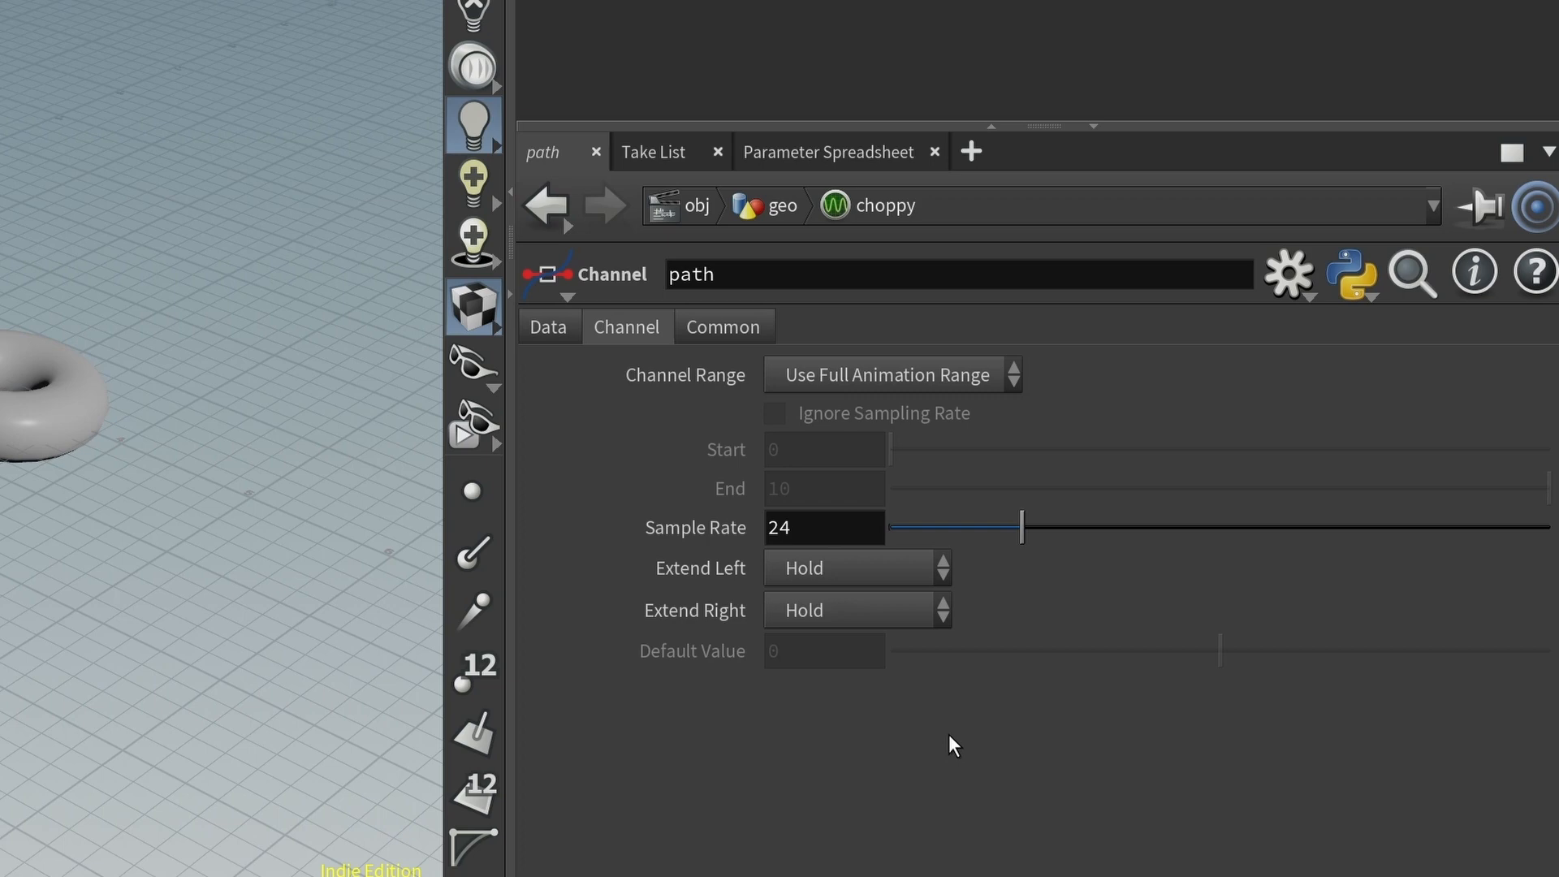
# Rename the path node's only channel as position
pyautogui.click(544, 323)
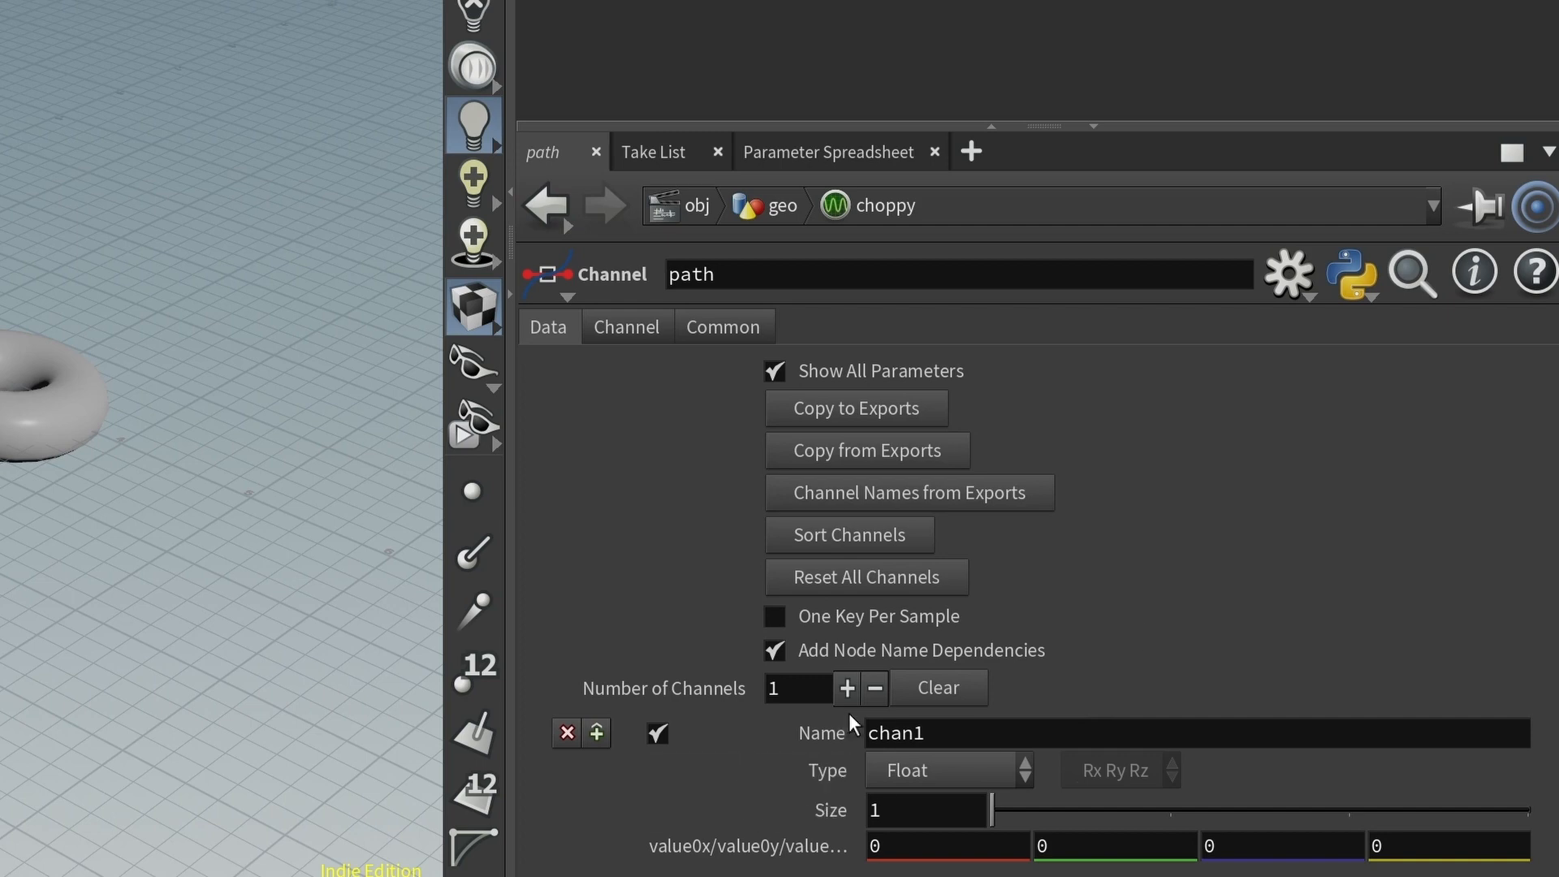
pyautogui.doubleClick(955, 735)
pyautogui.write('position')
pyautogui.press('Return')
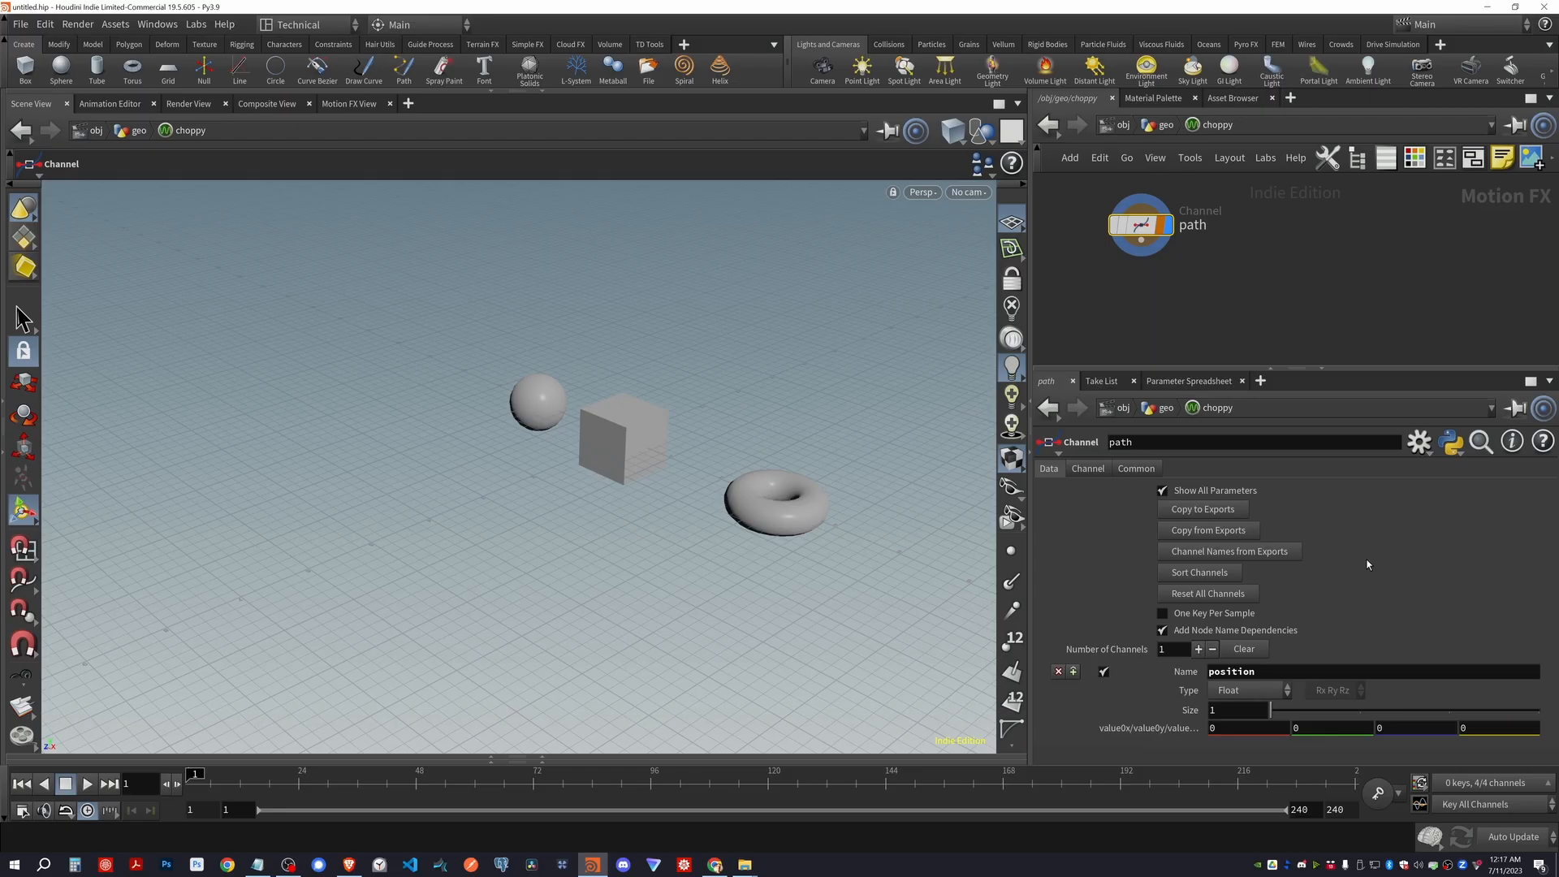
# Add two more channels to the path node and name the three channels x, y and z
pyautogui.hotkey('ctrl', 'b')
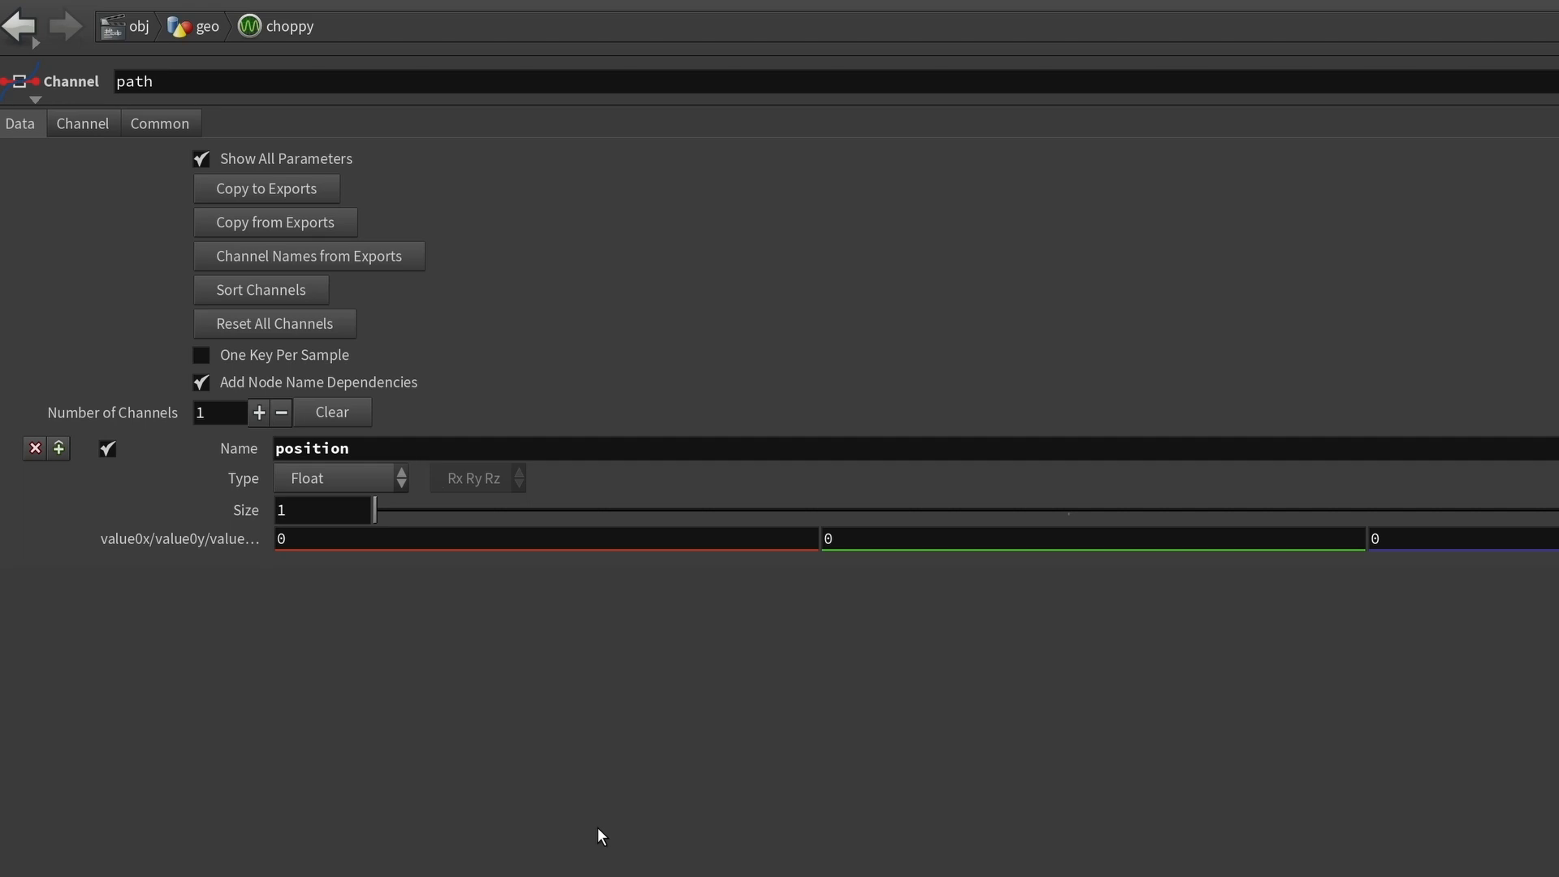
pyautogui.click(260, 412)
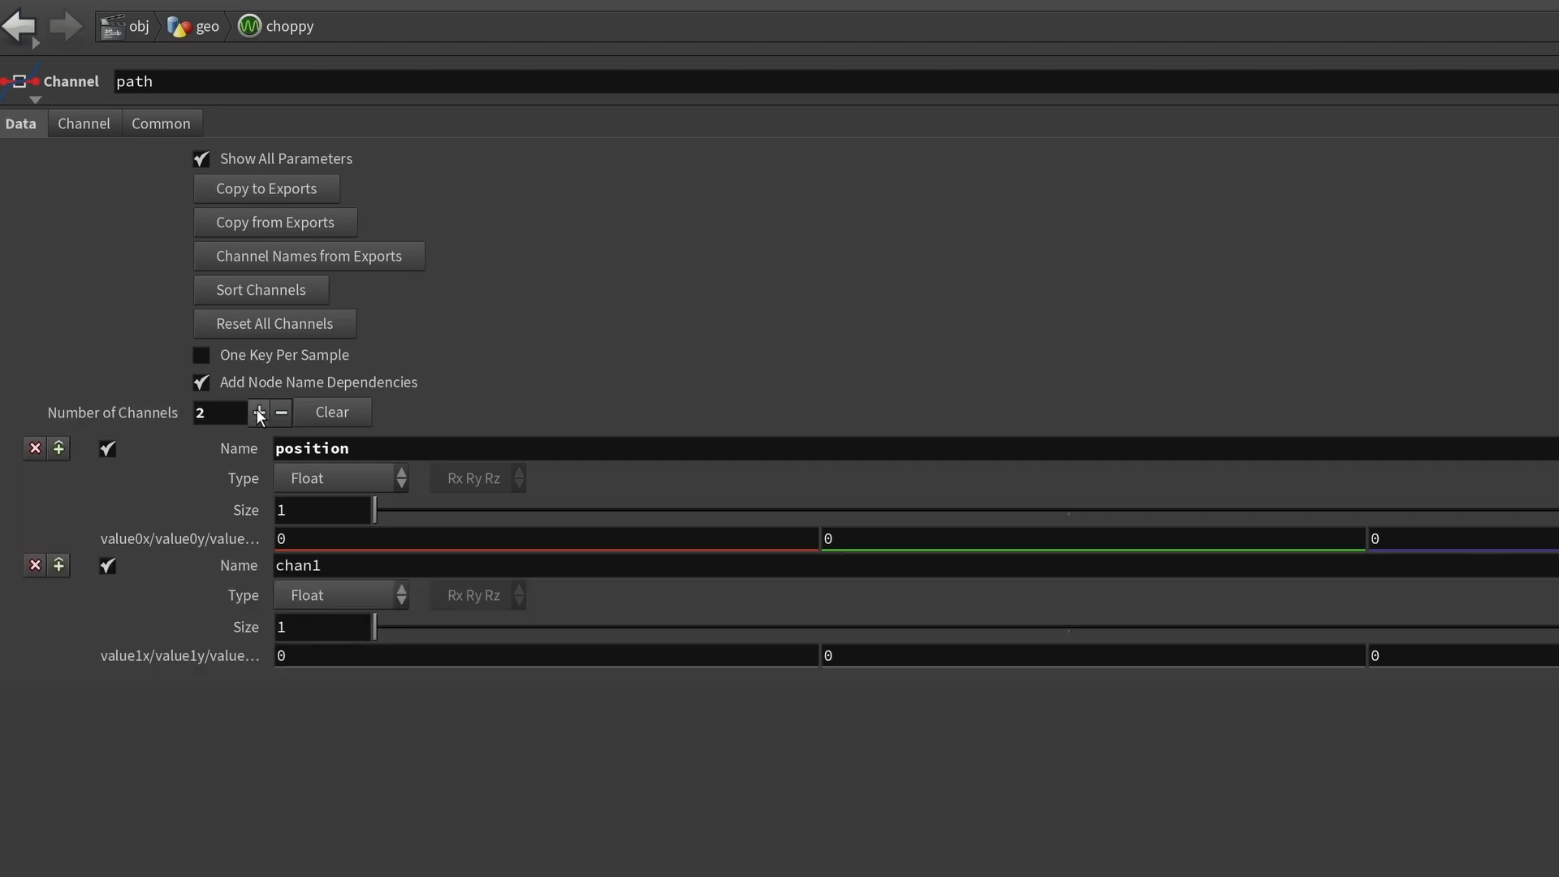
pyautogui.click(260, 412)
pyautogui.doubleClick(362, 449)
pyautogui.write('x')
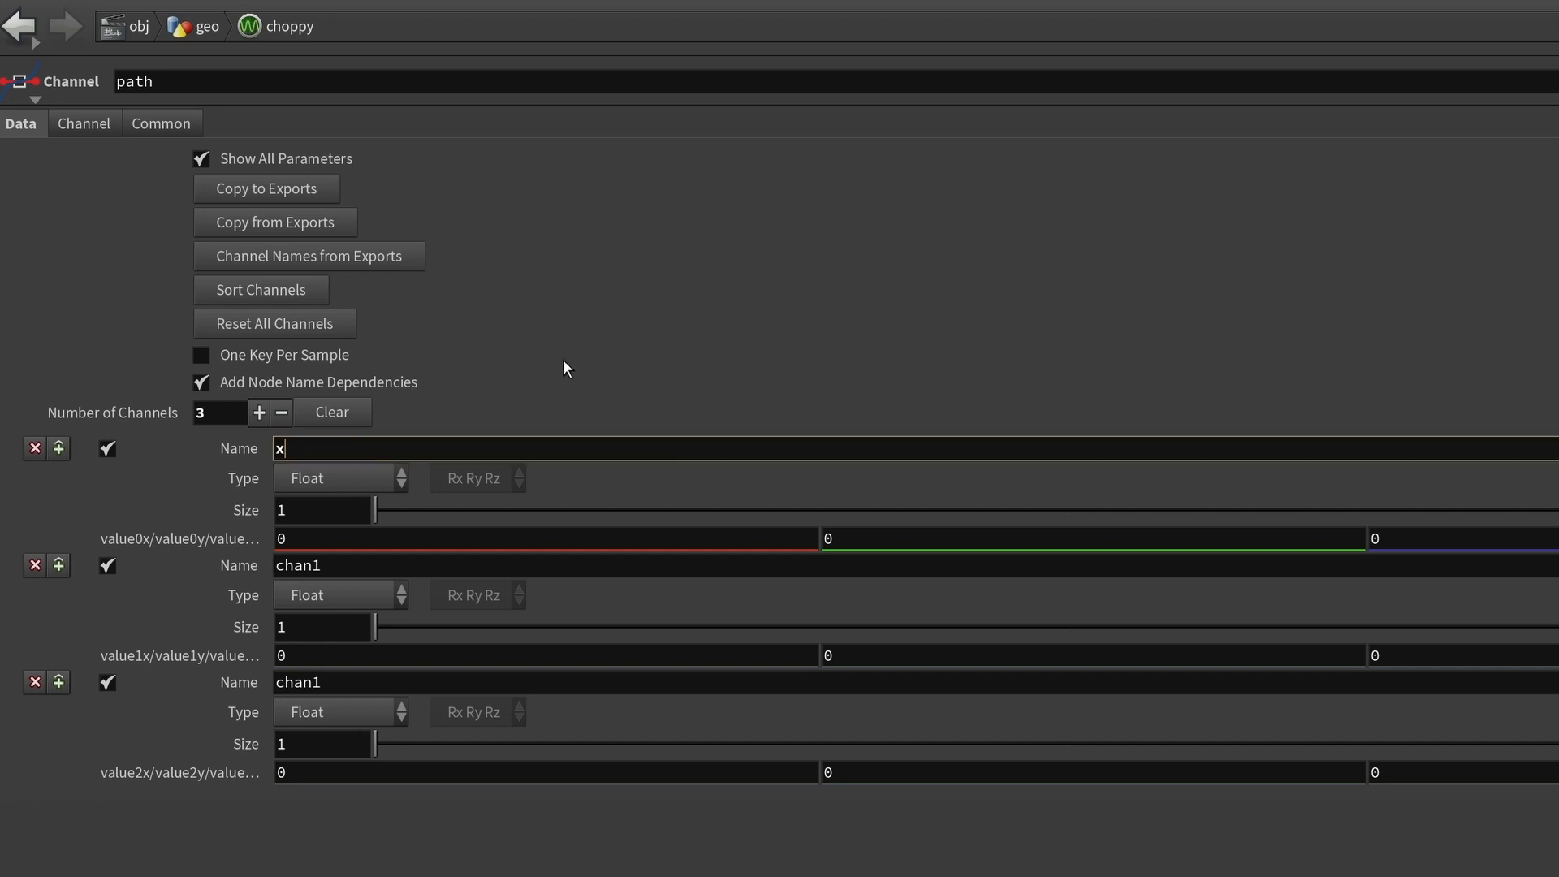
pyautogui.press('Return')
pyautogui.doubleClick(429, 567)
pyautogui.write('y')
pyautogui.press('Return')
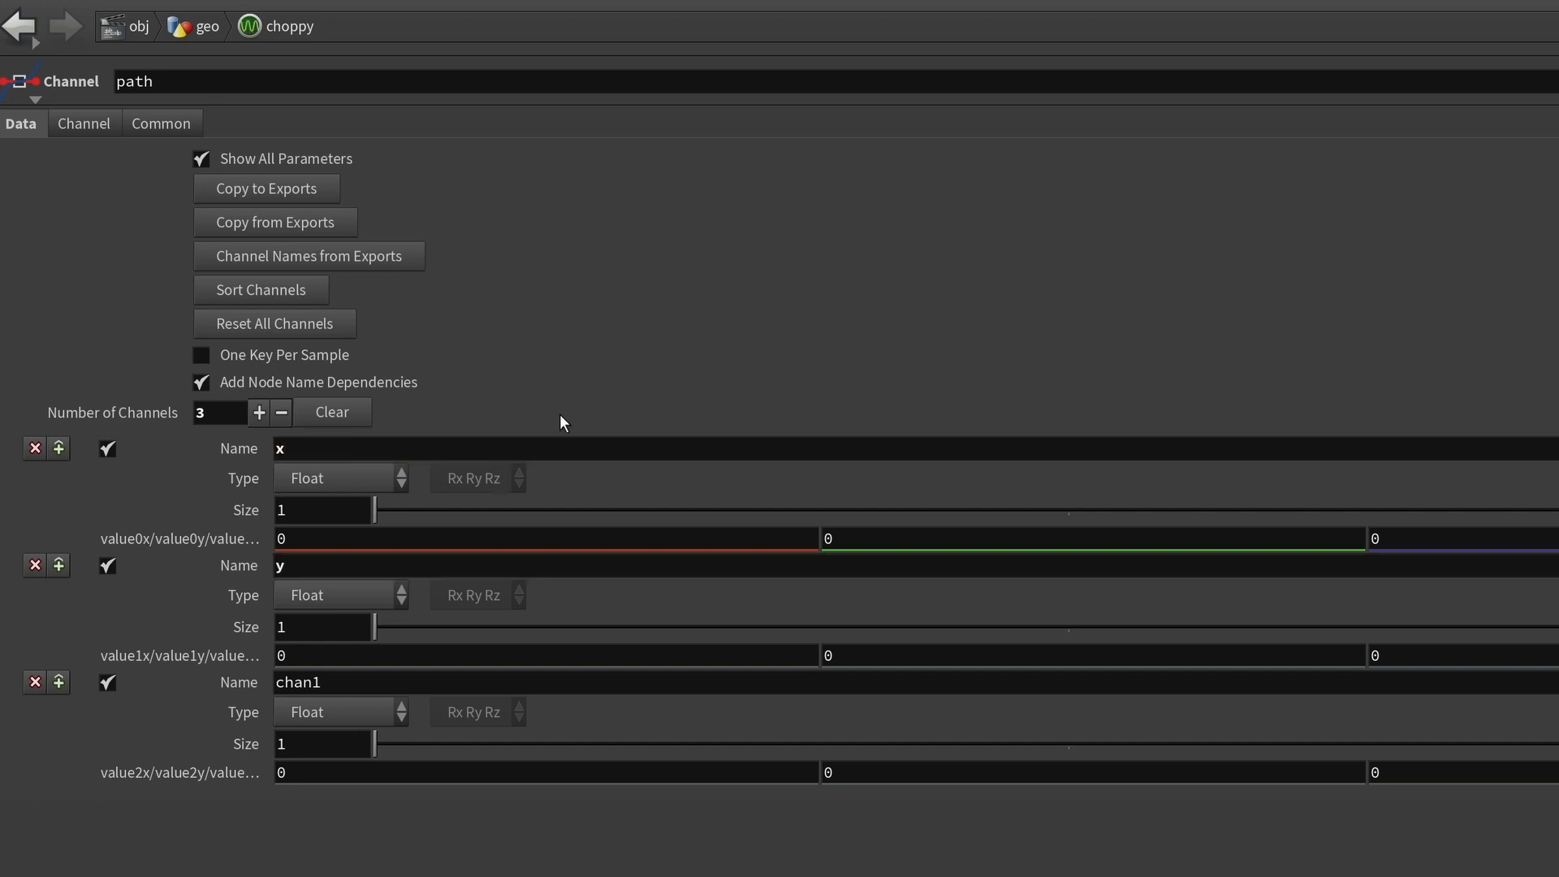
pyautogui.doubleClick(442, 683)
pyautogui.write('z')
pyautogui.press('Return')
# Set the first value of the x channel to the expression sin(time())
pyautogui.doubleClick(306, 545)
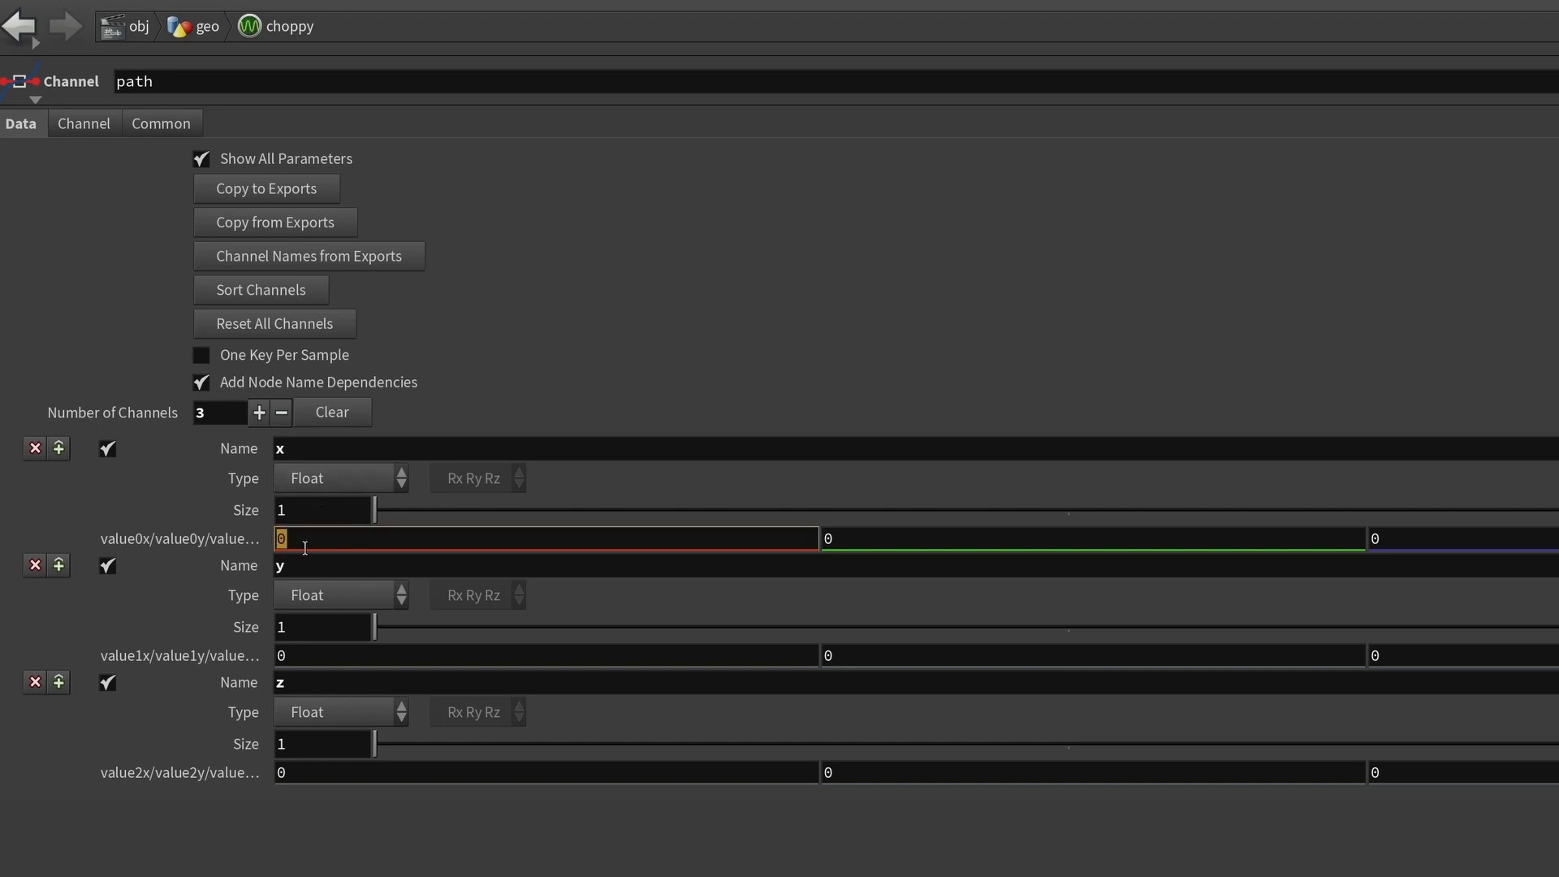
pyautogui.write('s')
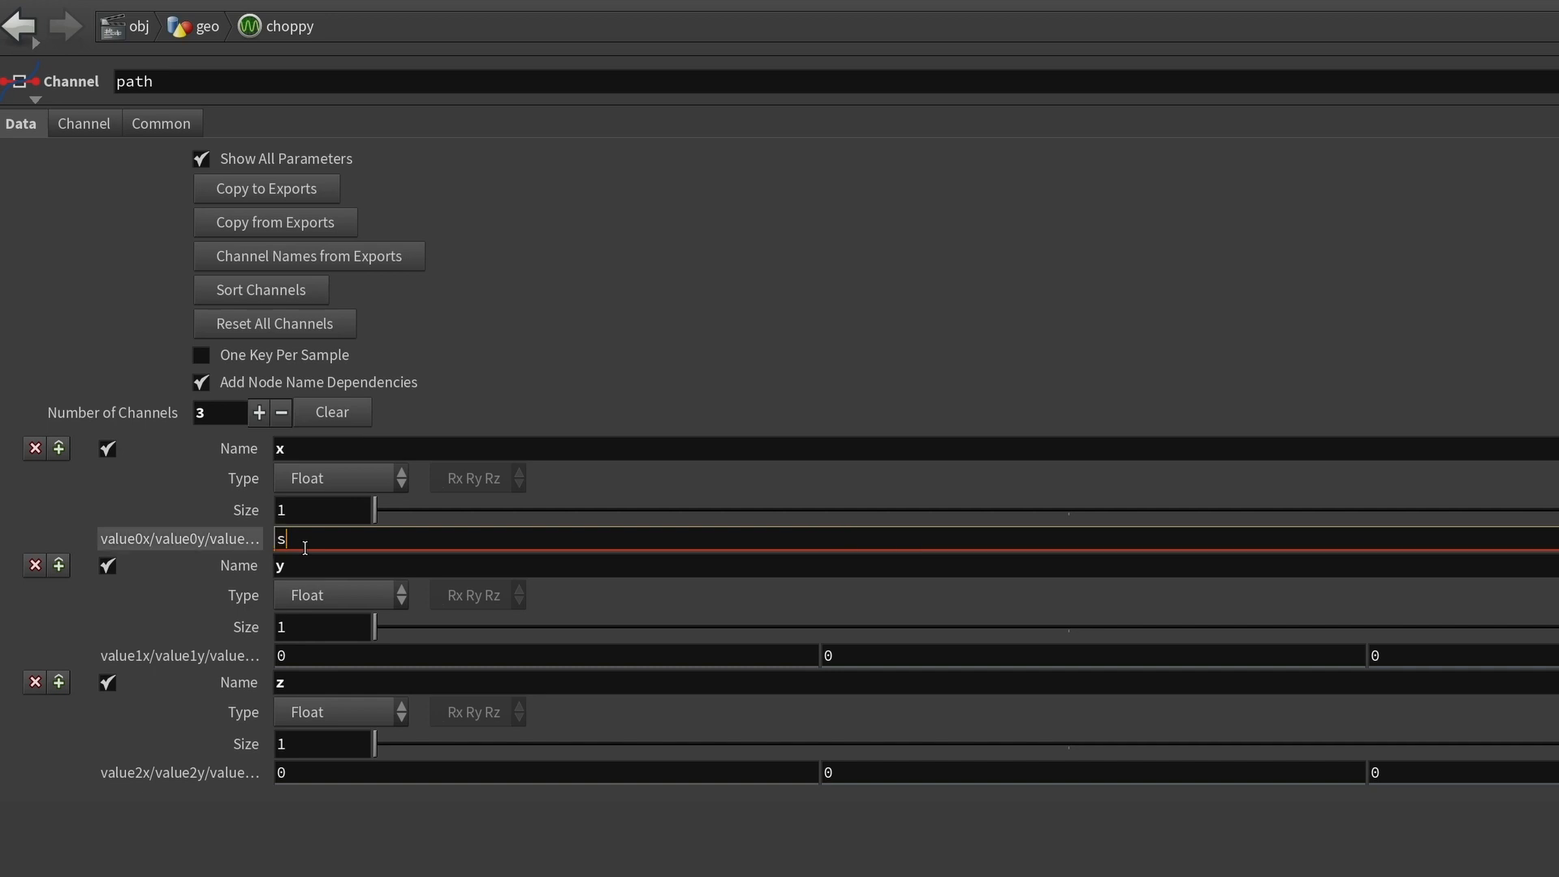
pyautogui.write('in(time())')
pyautogui.press('Return')
# Set the first value of the y channel to cos(time()) and of the z channel to 0.2*time()
pyautogui.doubleClick(303, 659)
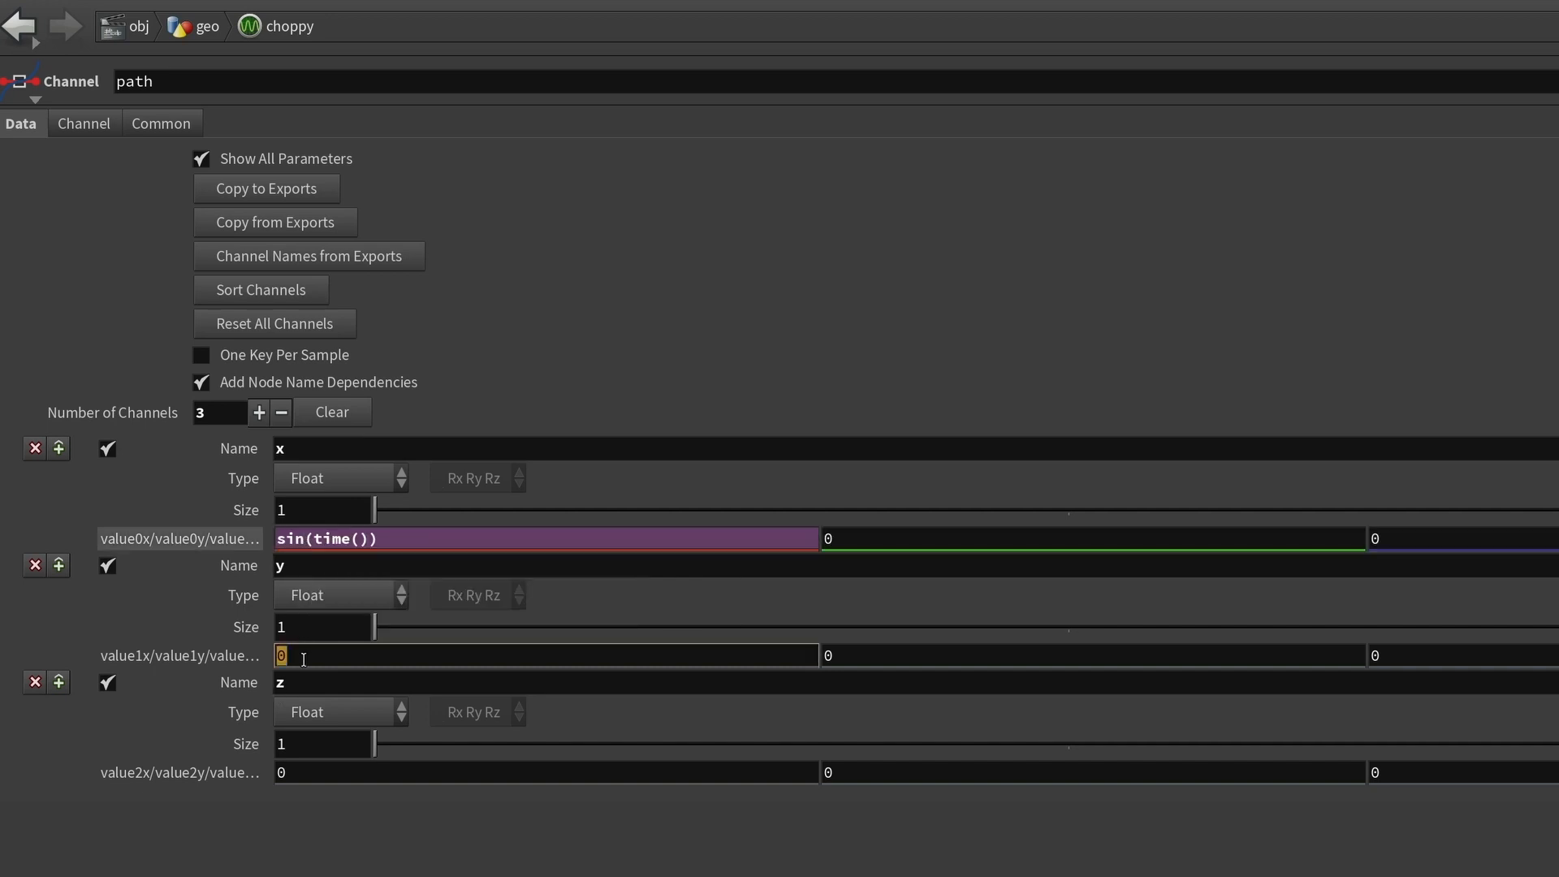
pyautogui.write('cos(time())')
pyautogui.press('Return')
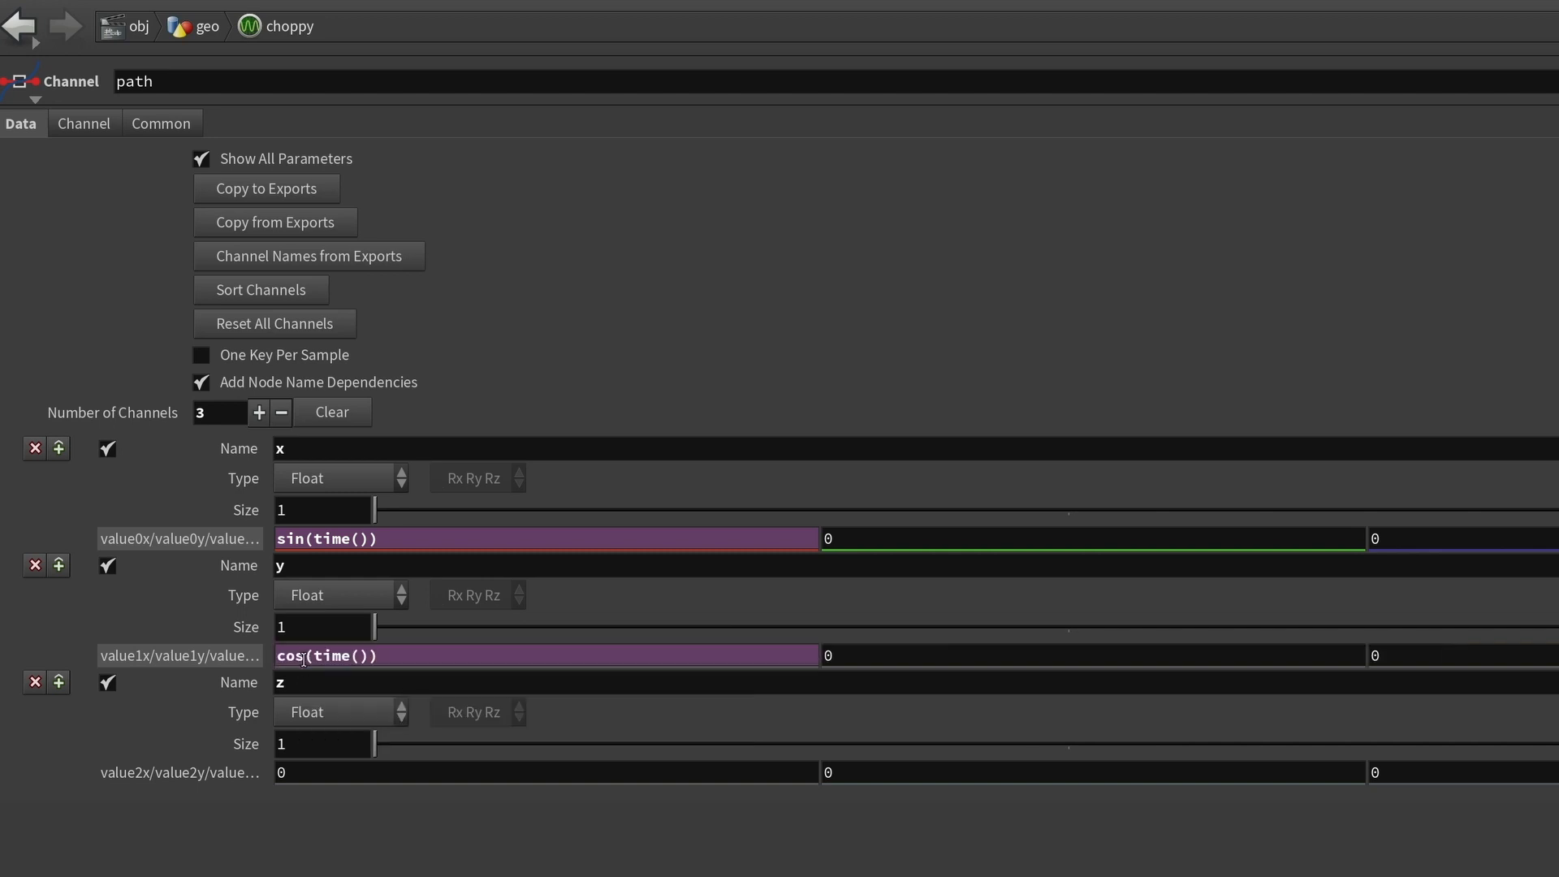
pyautogui.doubleClick(319, 771)
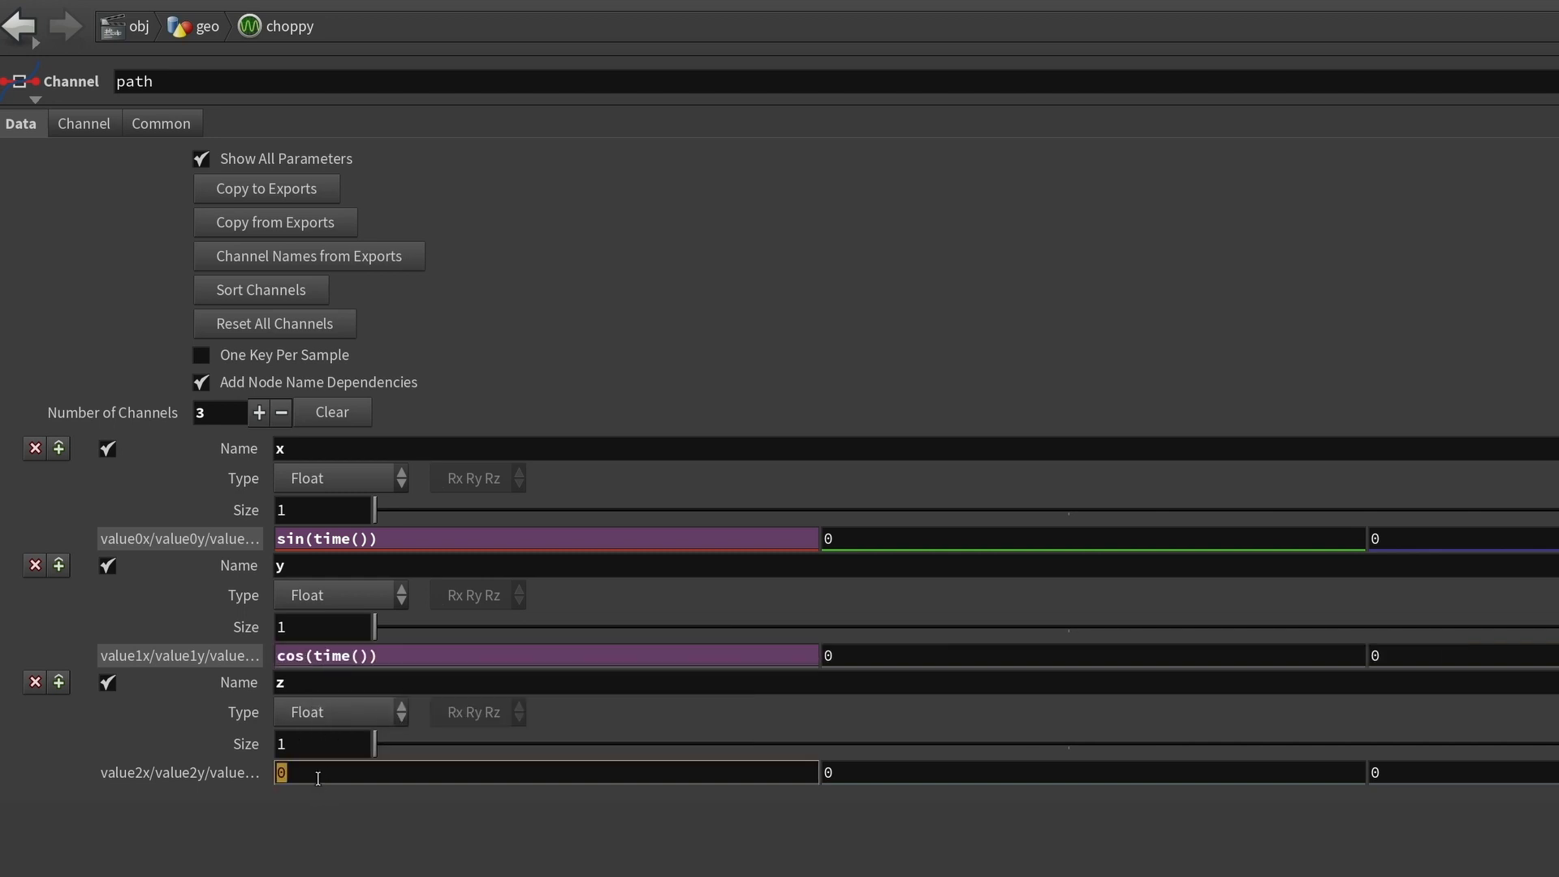
pyautogui.write('0.2*time()')
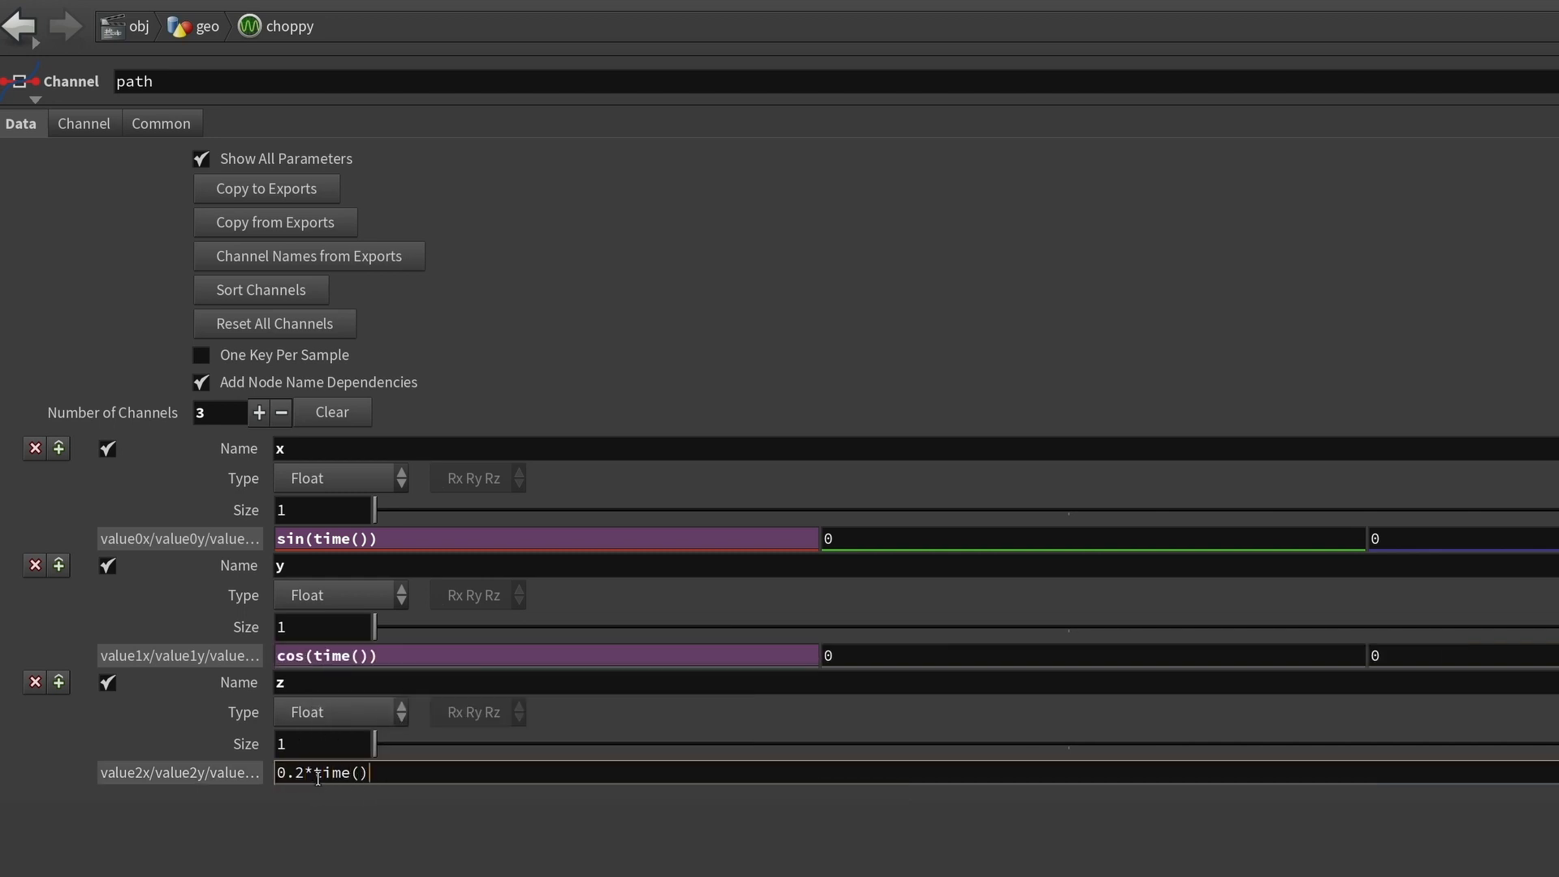
pyautogui.press('Return')
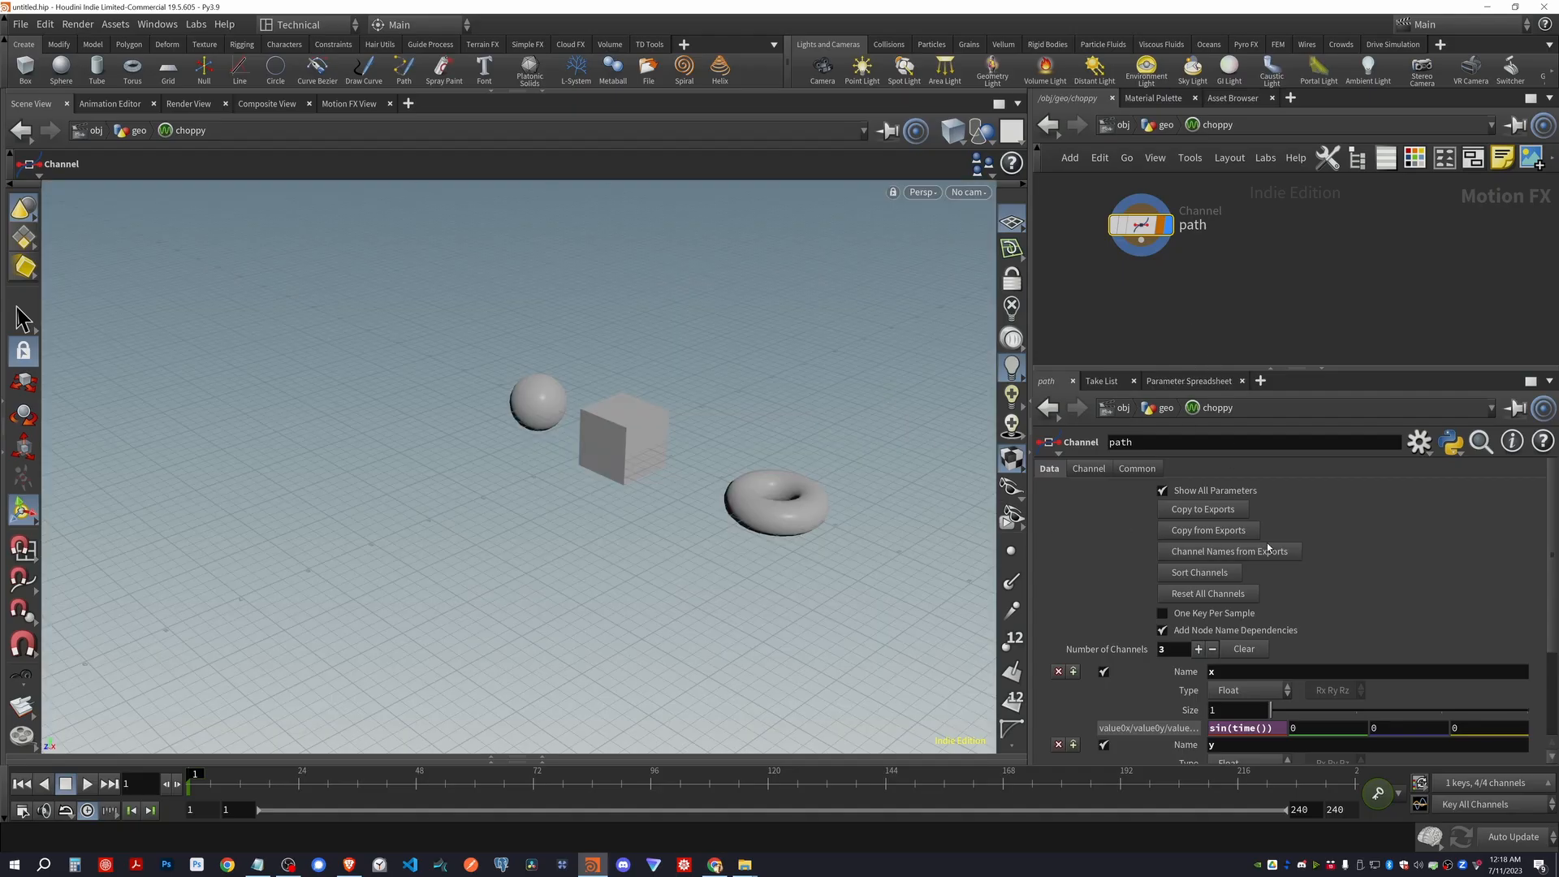
pyautogui.scroll(-2, 1269, 549)
pyautogui.scroll(-2, 1230, 729)
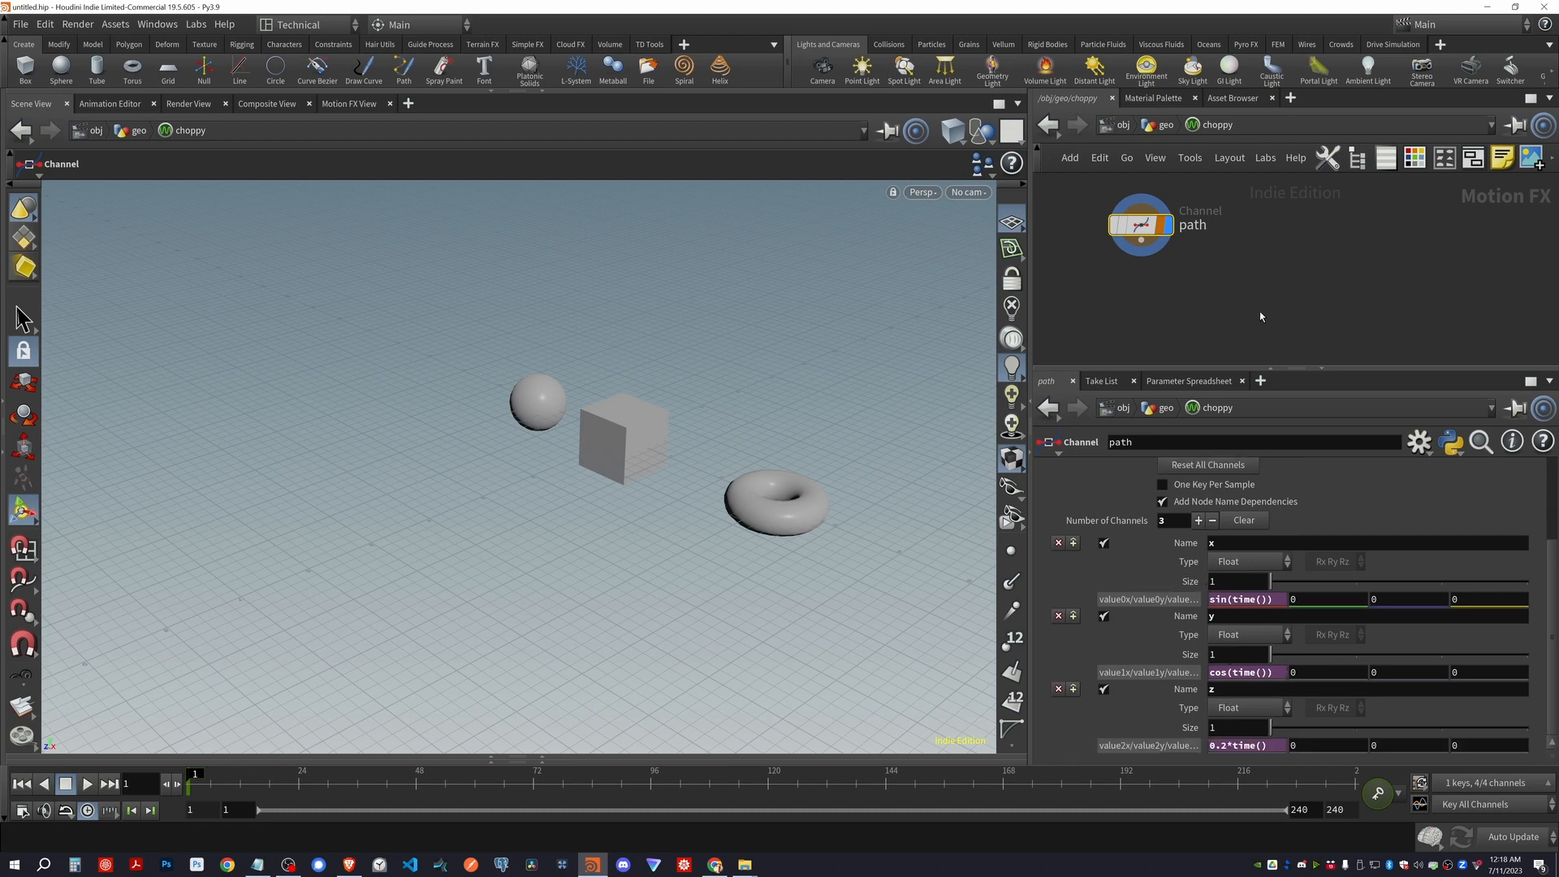
# Show the path node's channel curves in the Motion FX View and frame all three of them
pyautogui.click(349, 103)
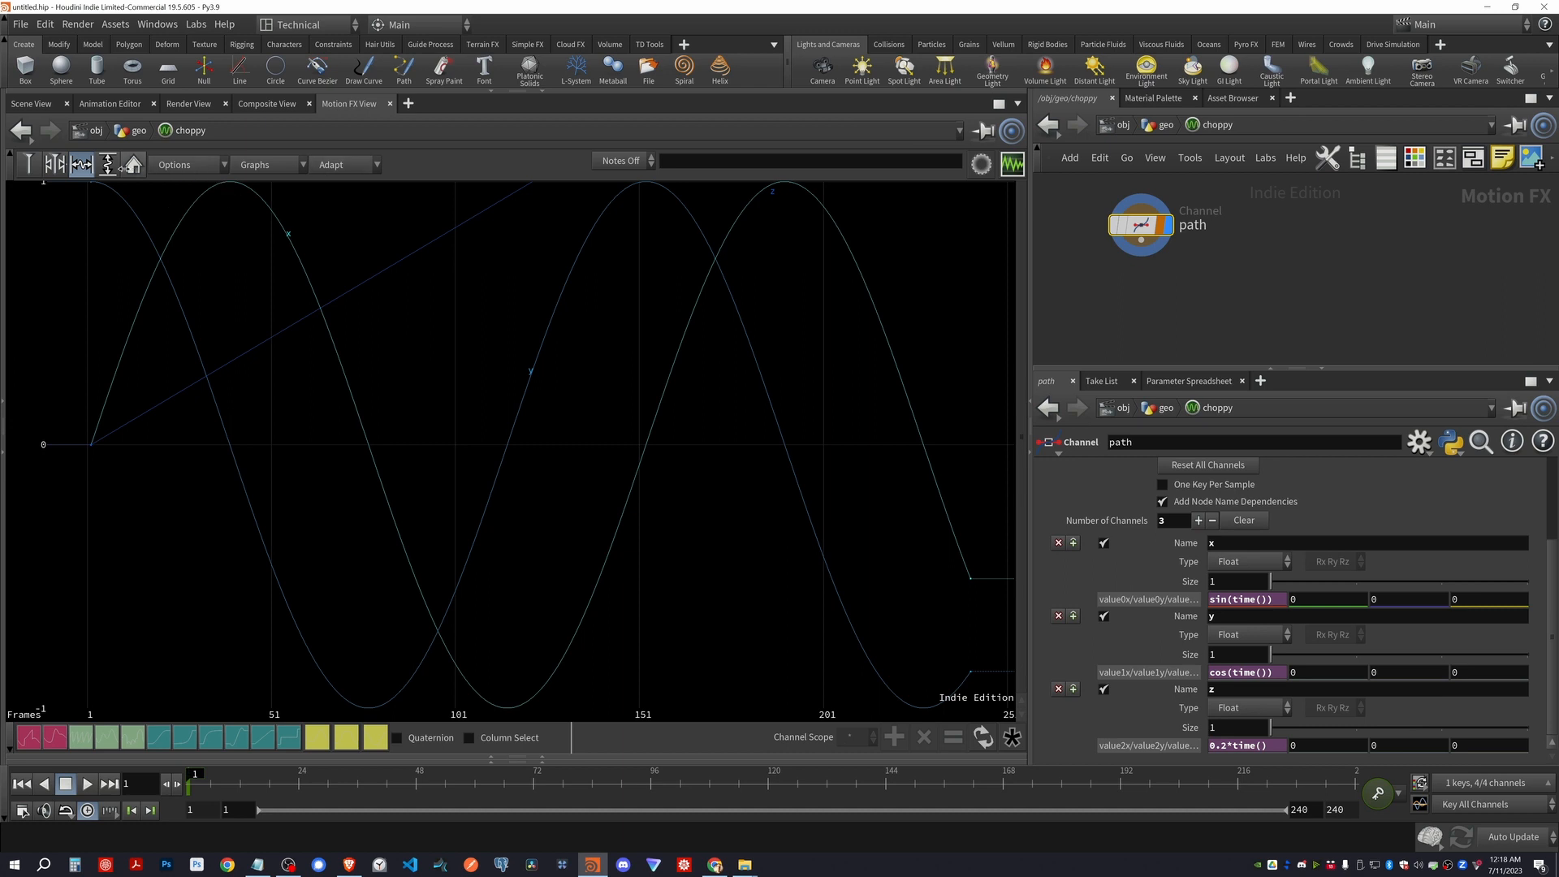
pyautogui.click(134, 164)
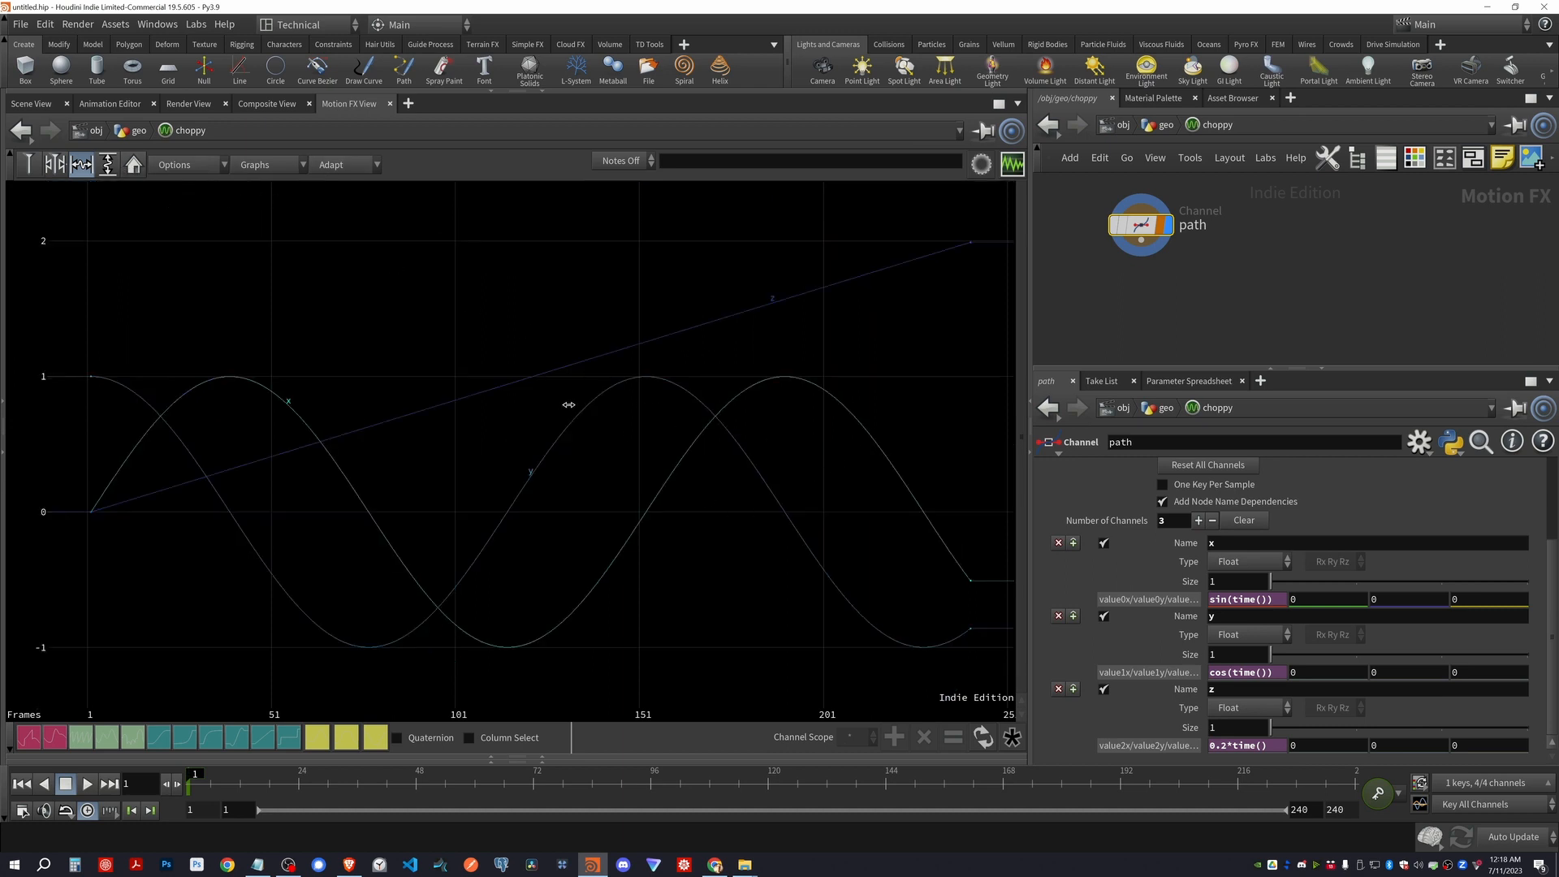
pyautogui.moveTo(1146, 229); pyautogui.dragTo(1164, 249)
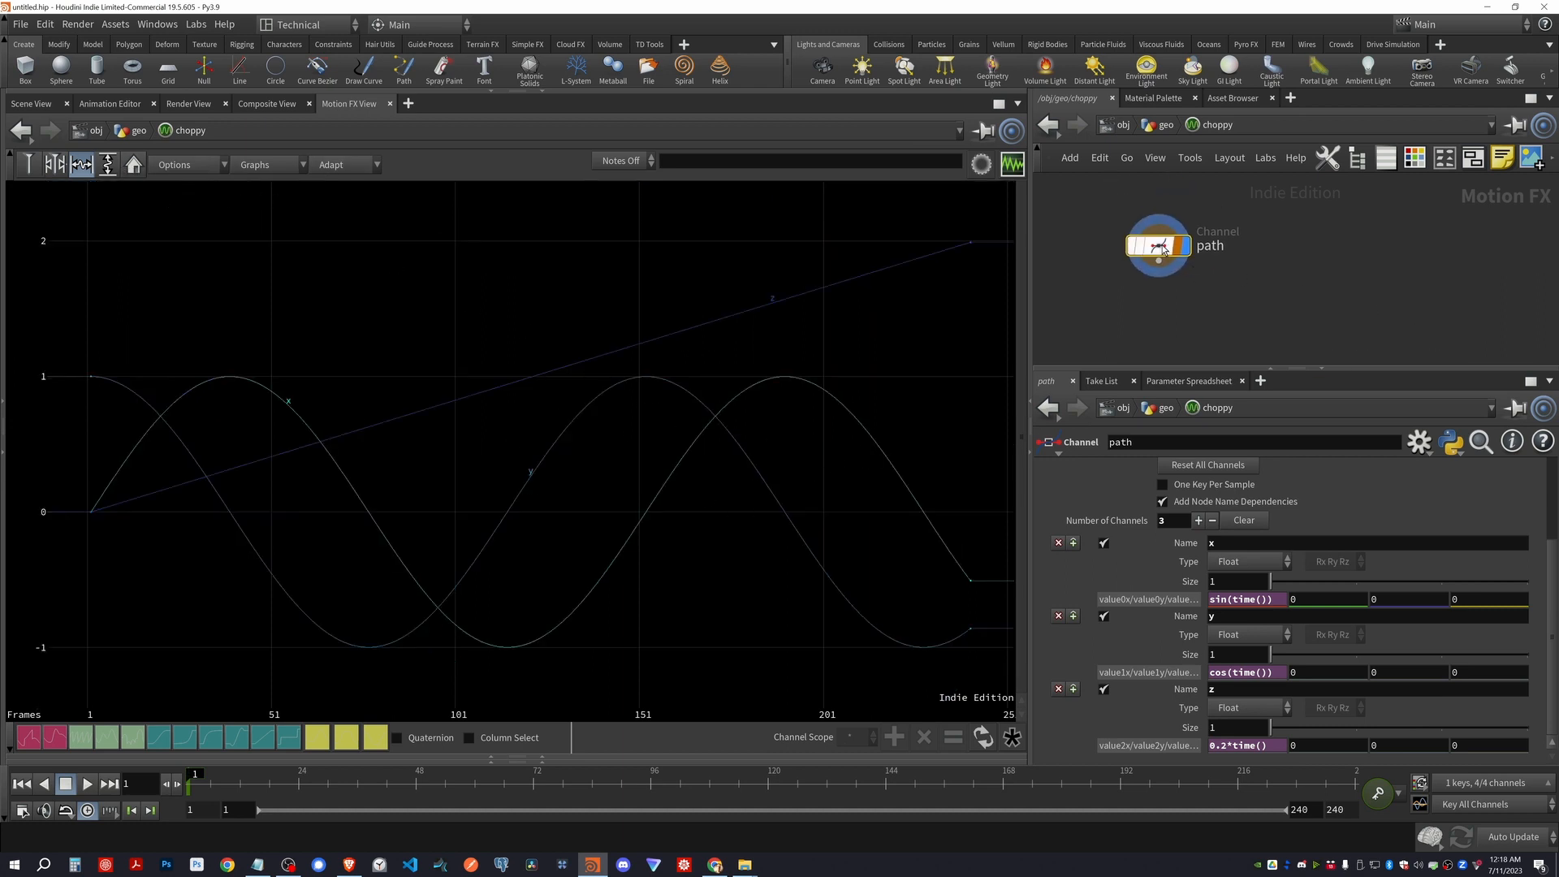
pyautogui.click(1256, 305)
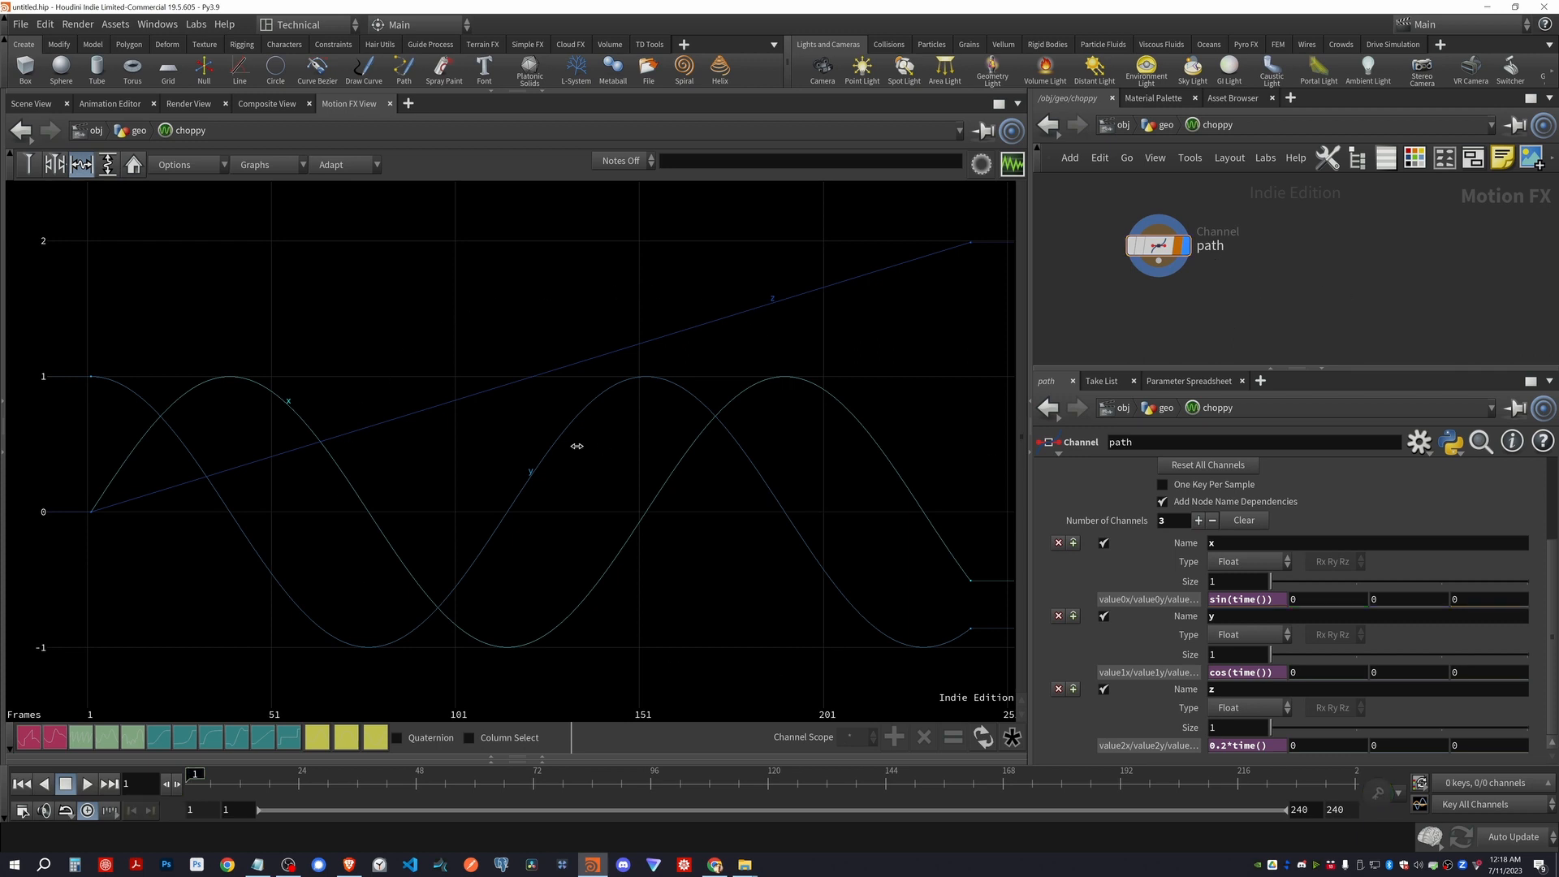
# Change the path node's Graph Color to yellow, RGB 1, 1, 0
pyautogui.click(1158, 245)
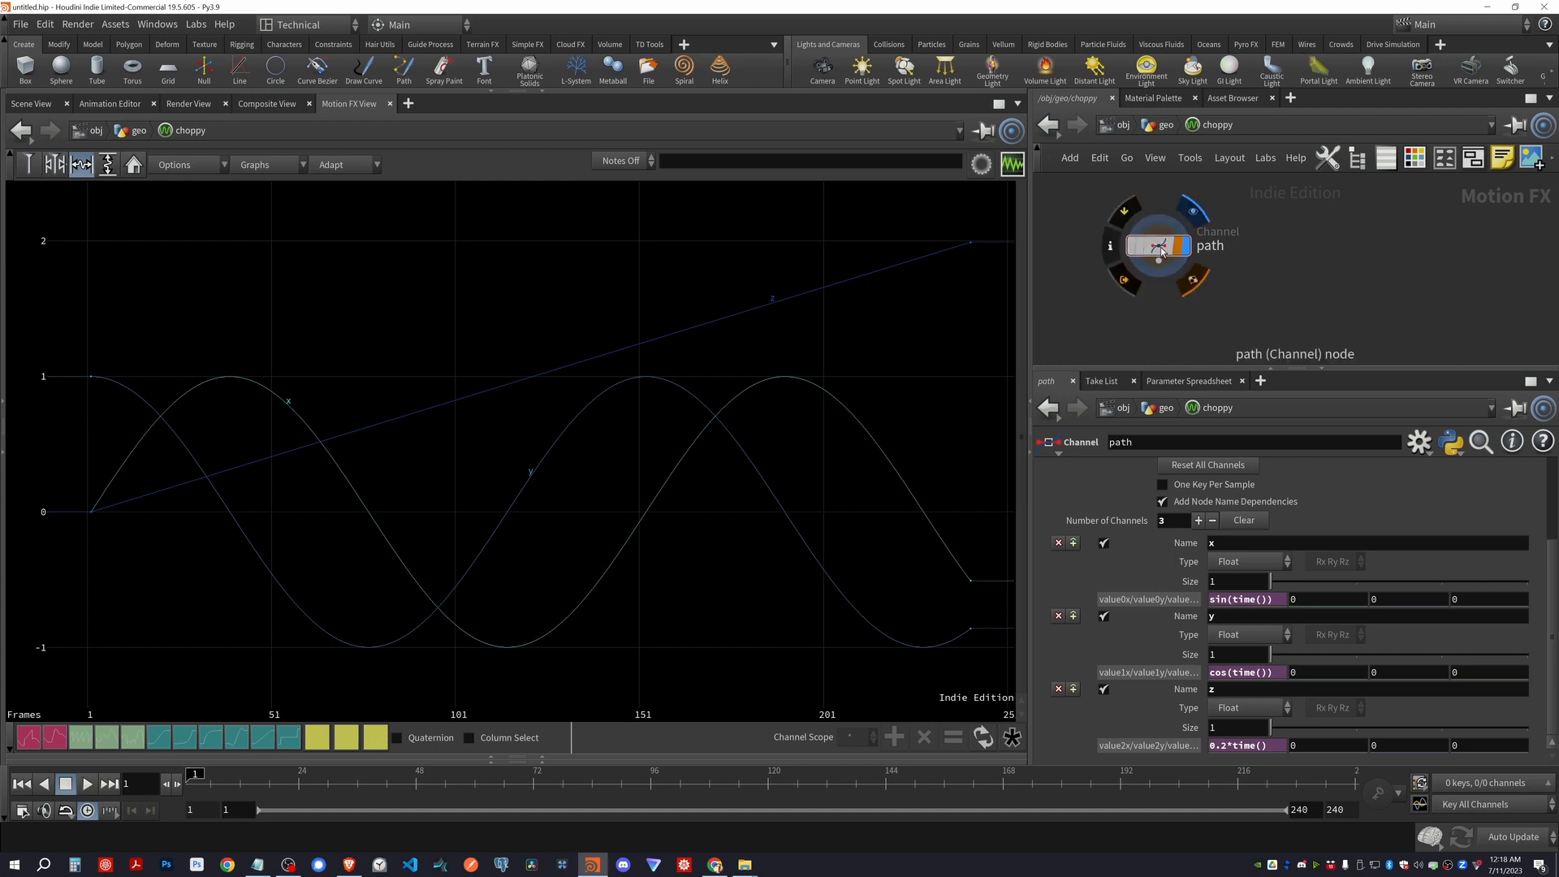
pyautogui.scroll(3, 1137, 464)
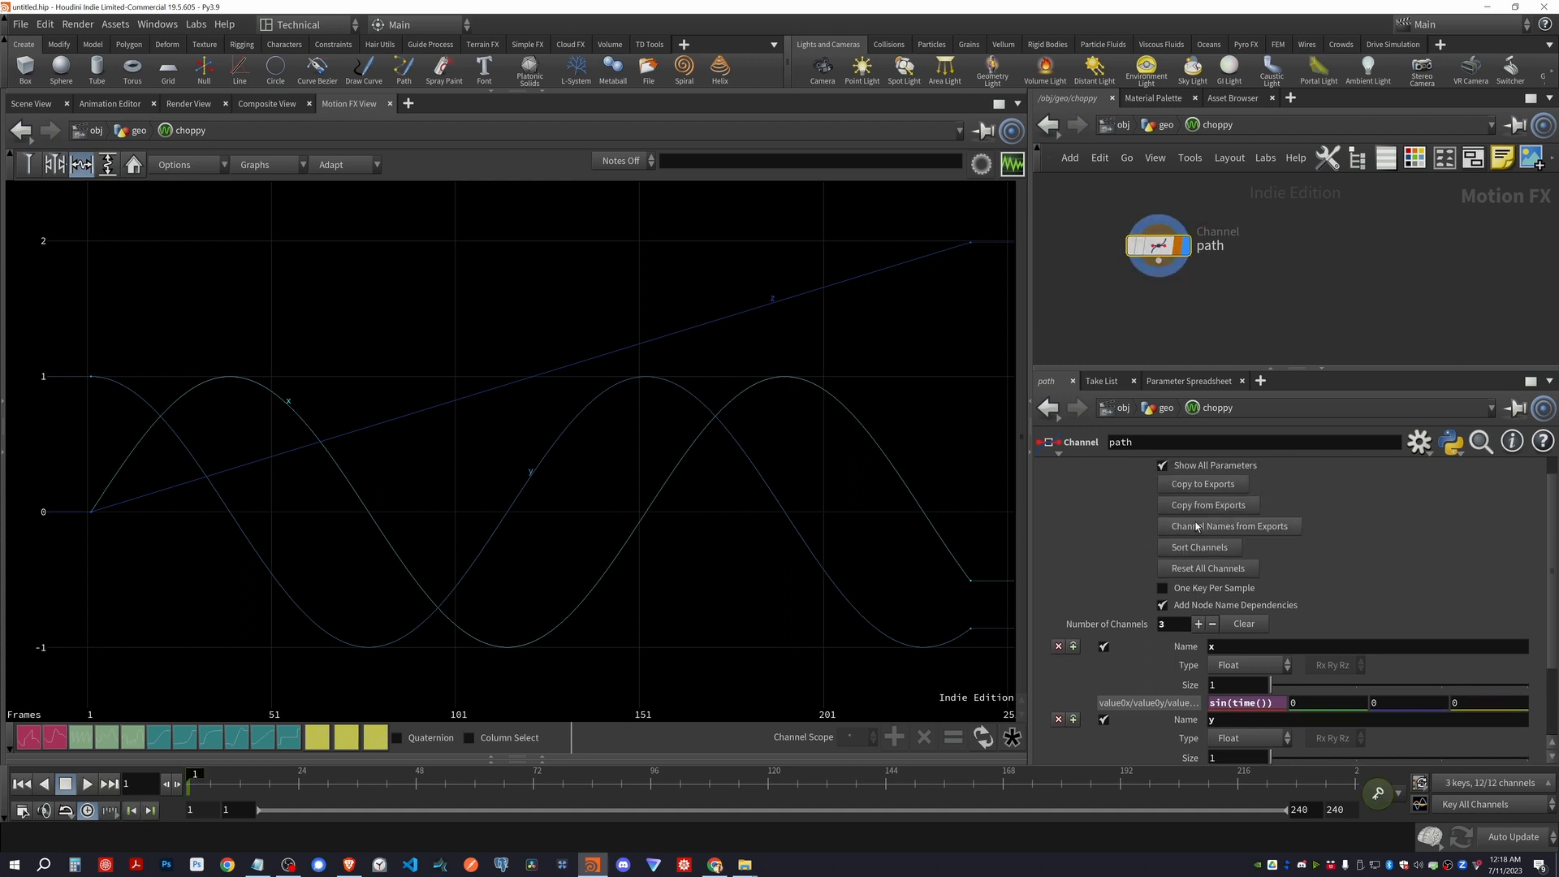
pyautogui.click(1135, 469)
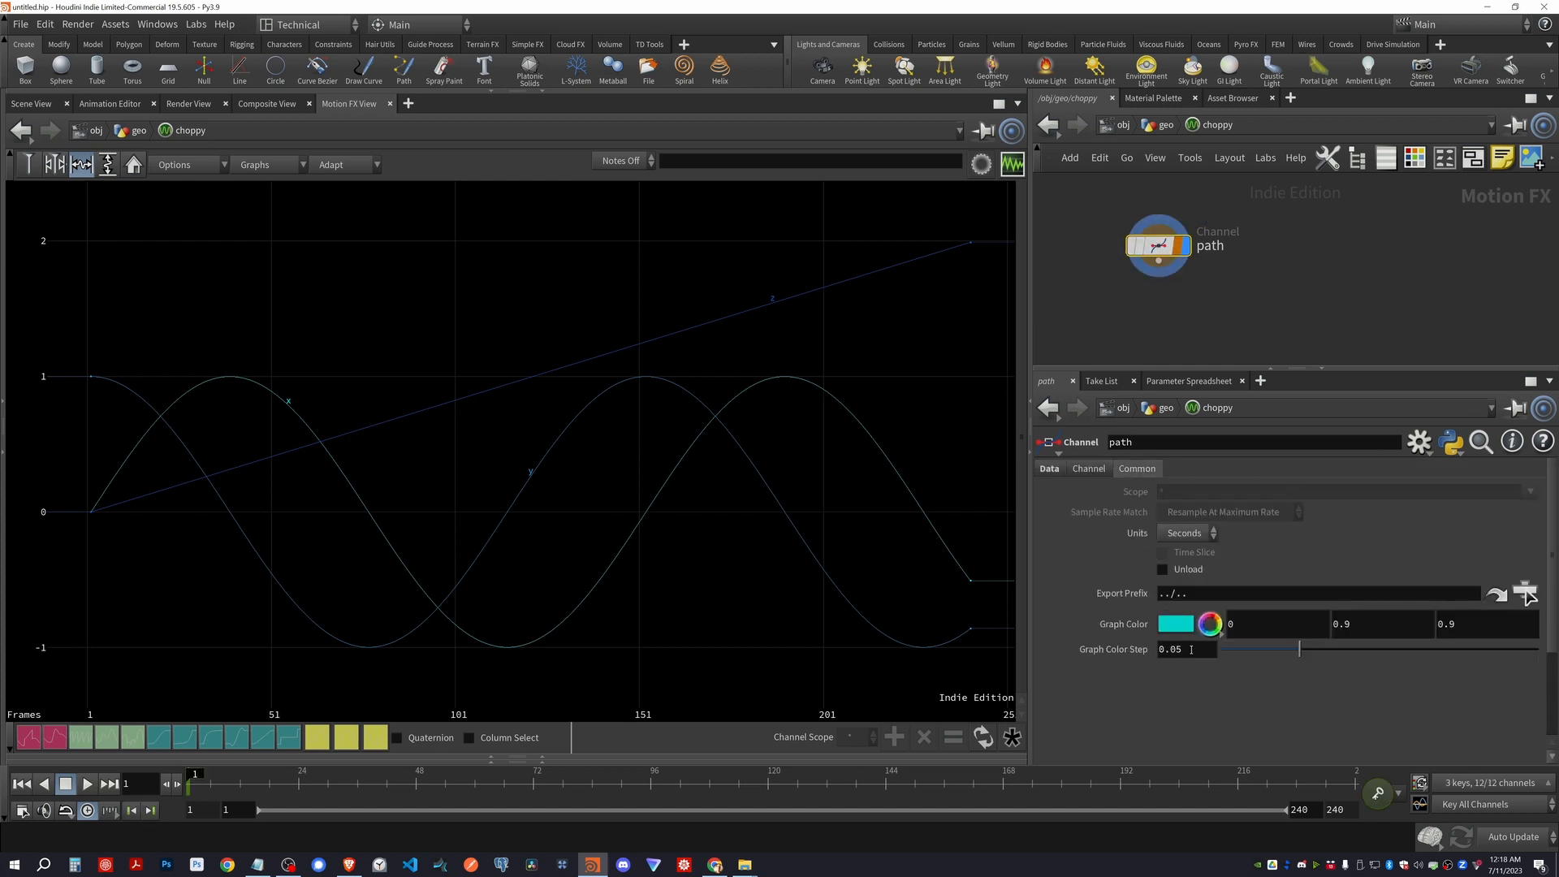
pyautogui.click(1182, 628)
pyautogui.click(1161, 518)
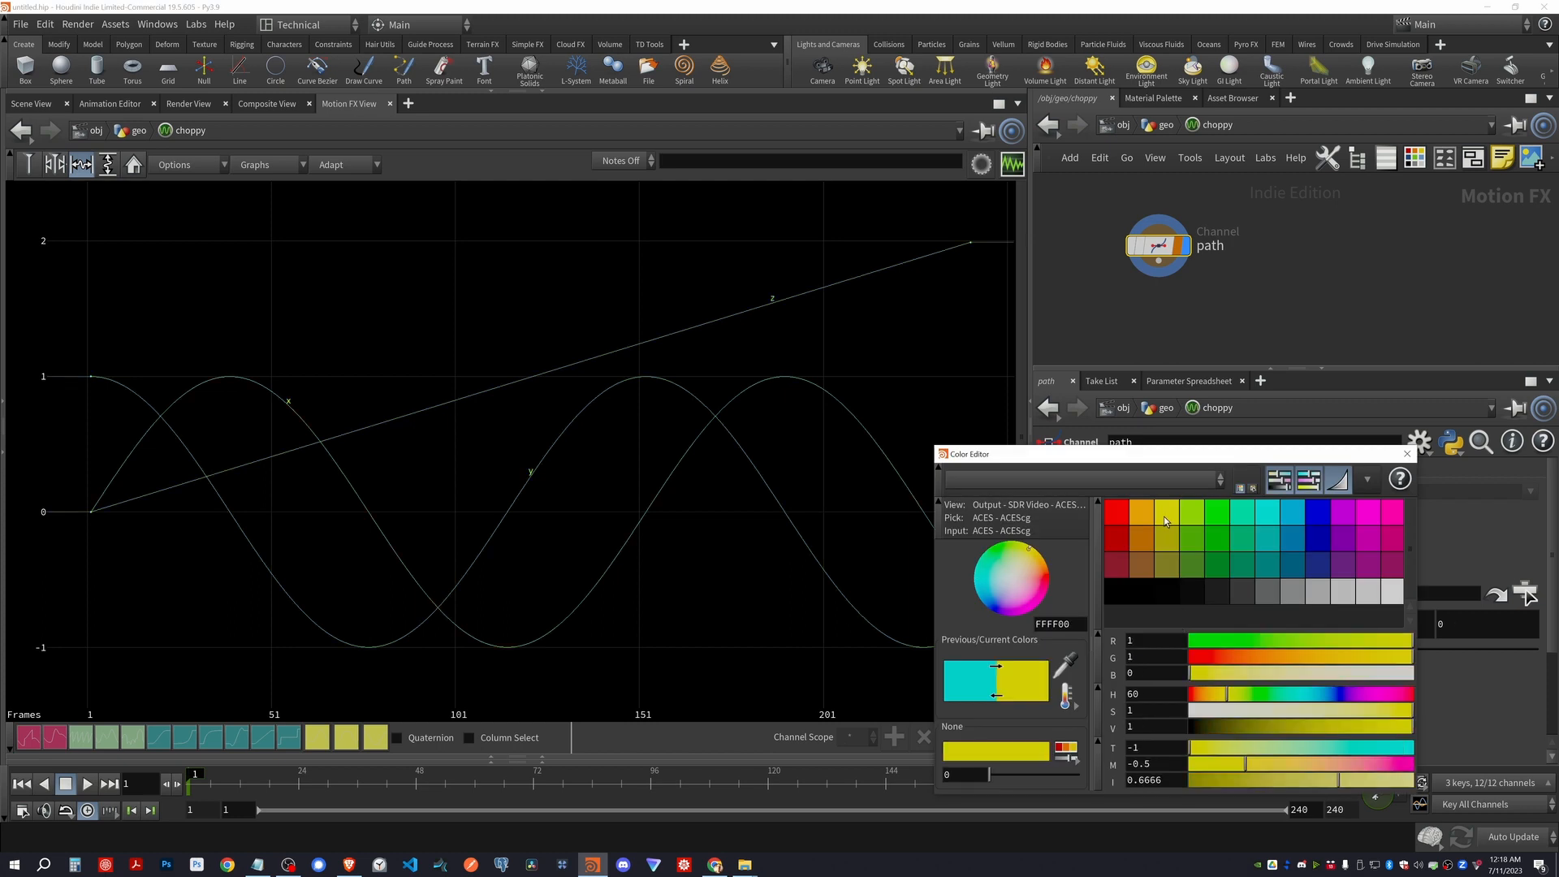
pyautogui.click(1408, 454)
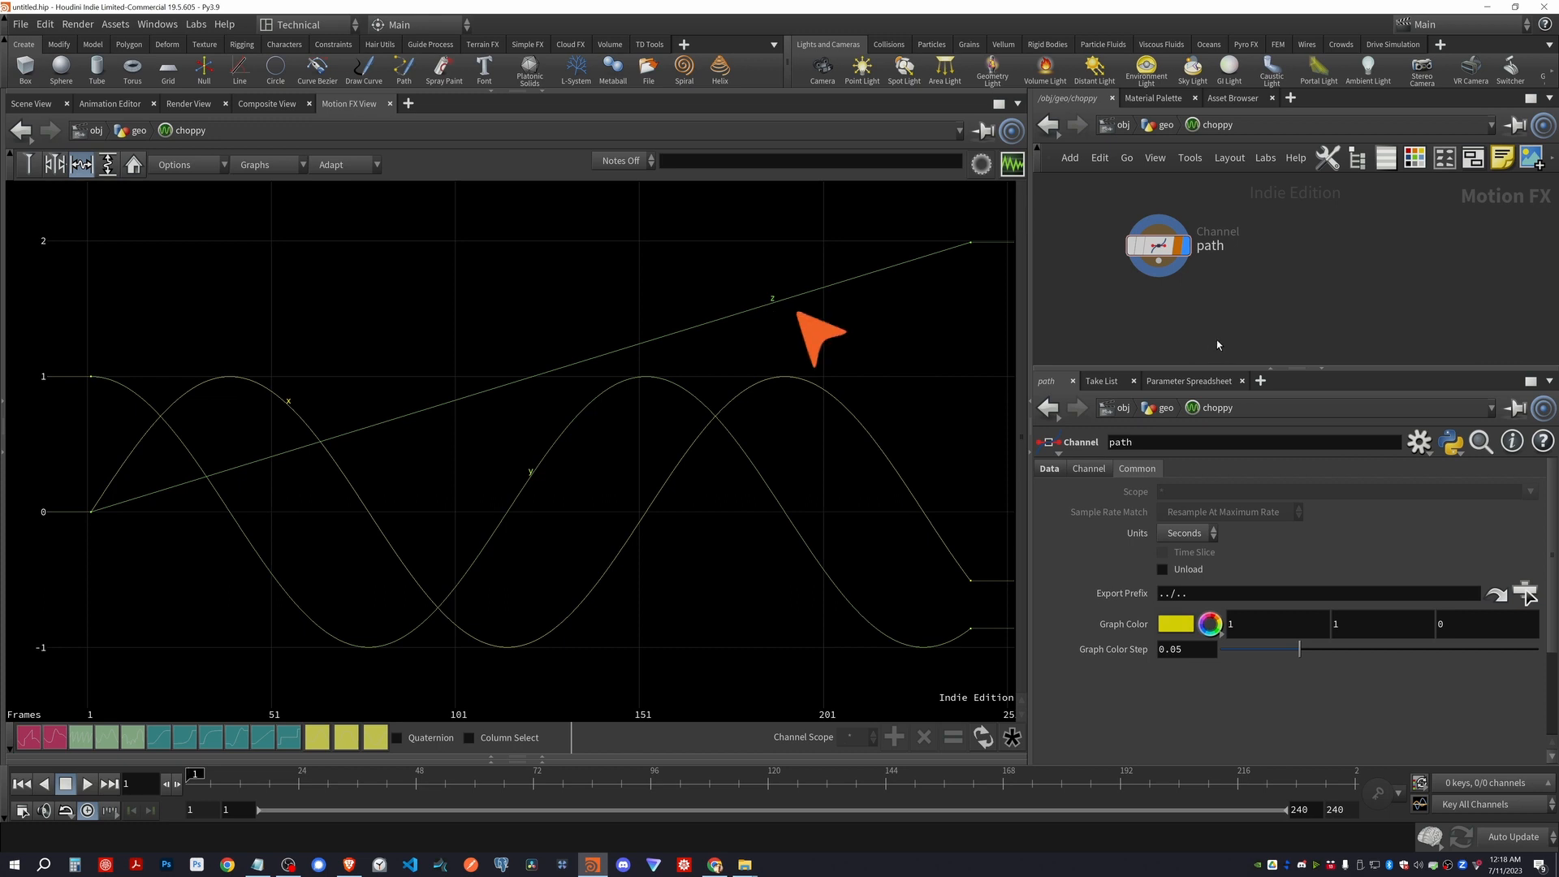
# Inspect the path node's channel and sample information, and briefly display the individual samples on its graph curves
pyautogui.click(1161, 251)
pyautogui.click(1111, 245)
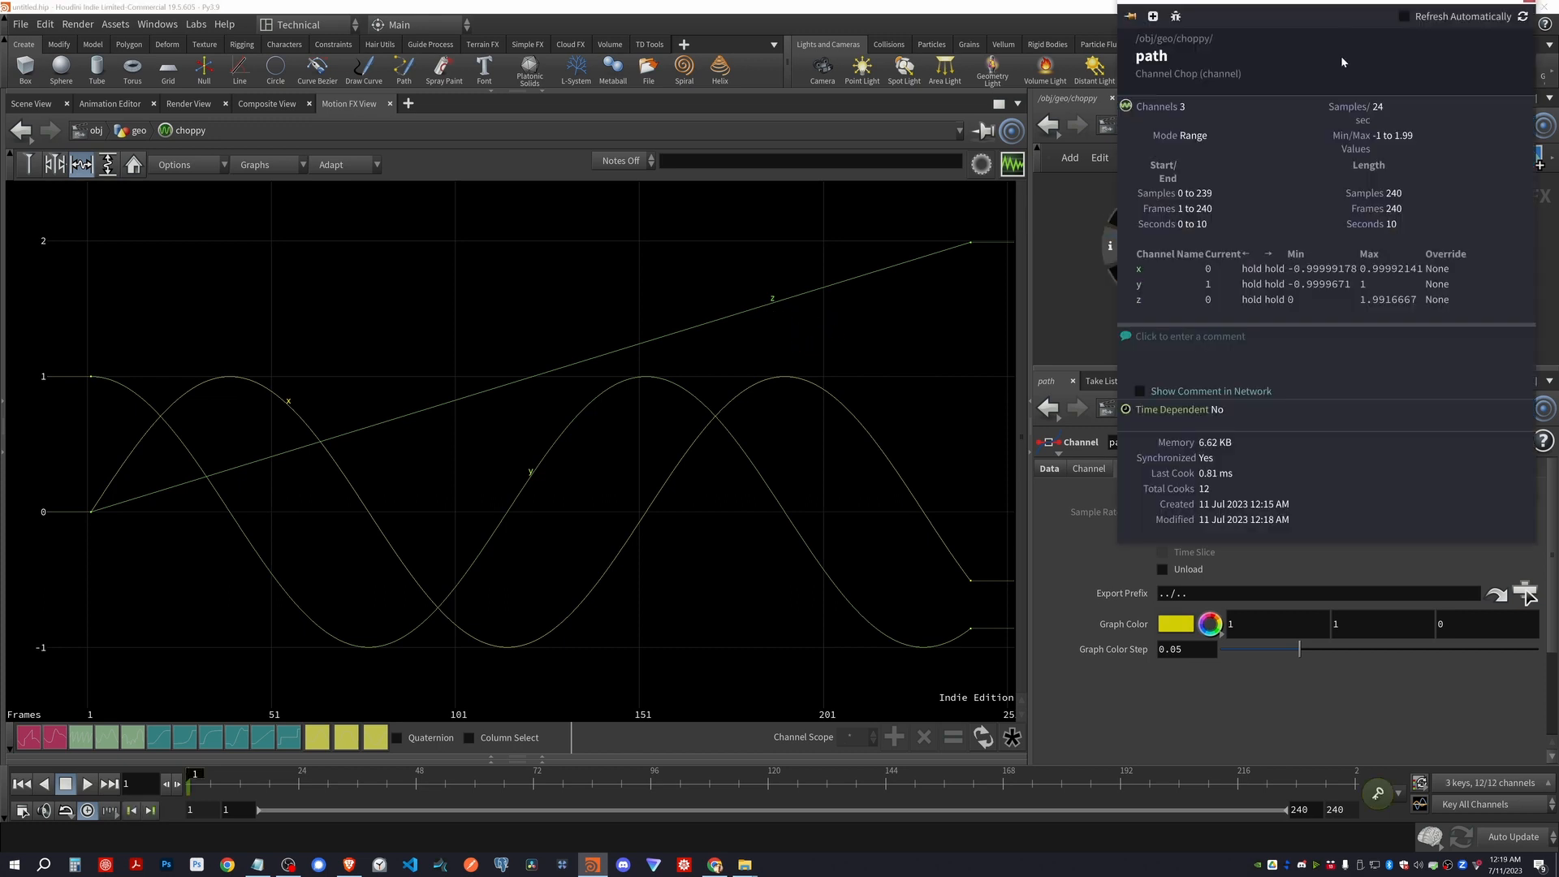
pyautogui.moveTo(1360, 6); pyautogui.dragTo(592, 147)
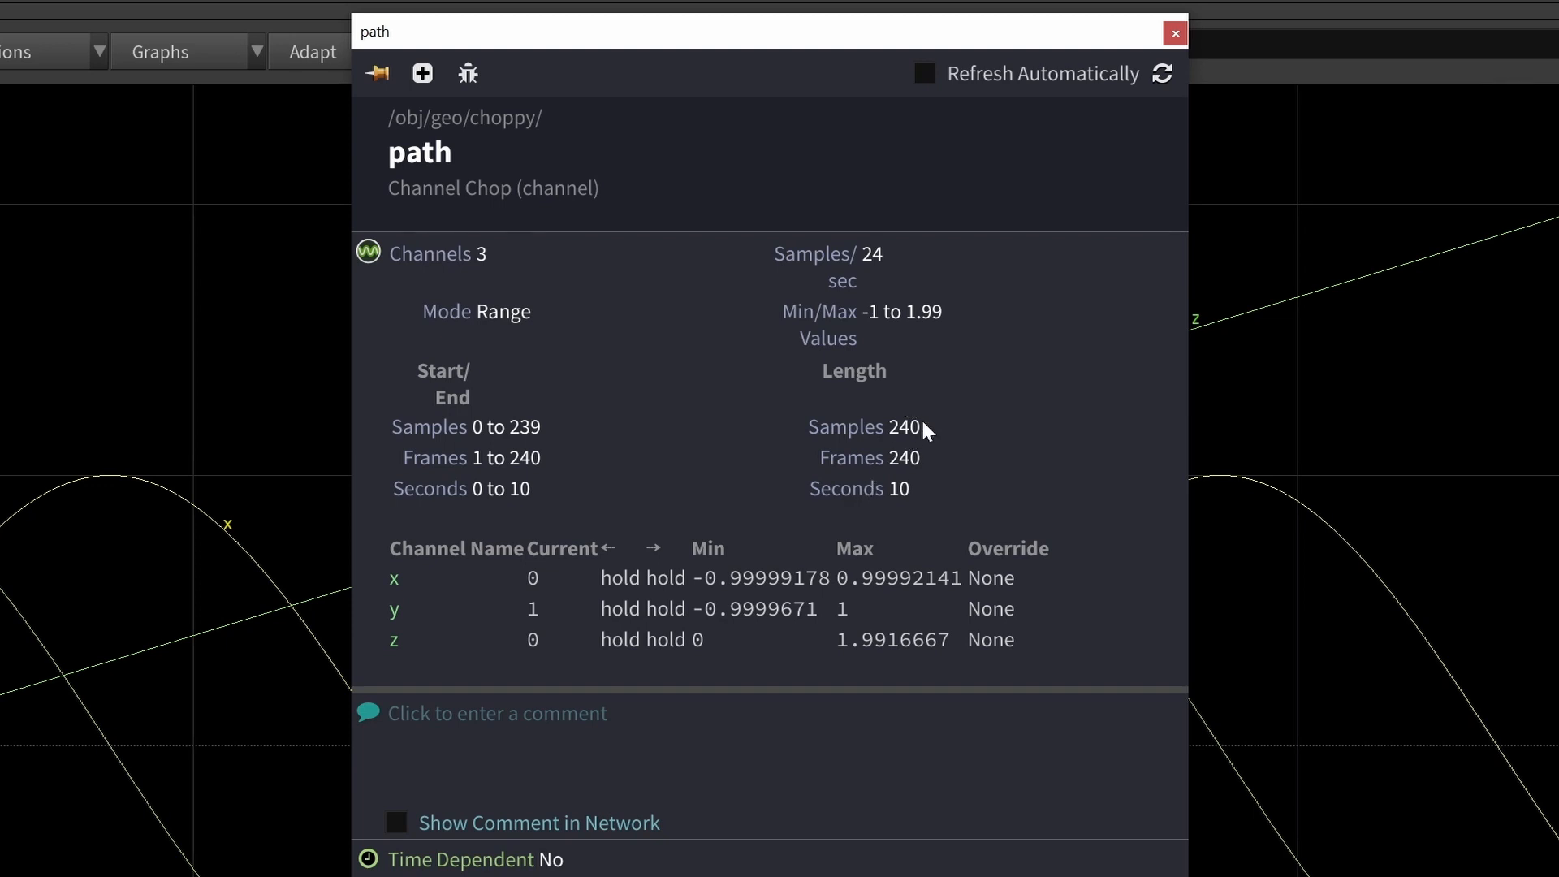
pyautogui.doubleClick(901, 431)
pyautogui.click(1046, 453)
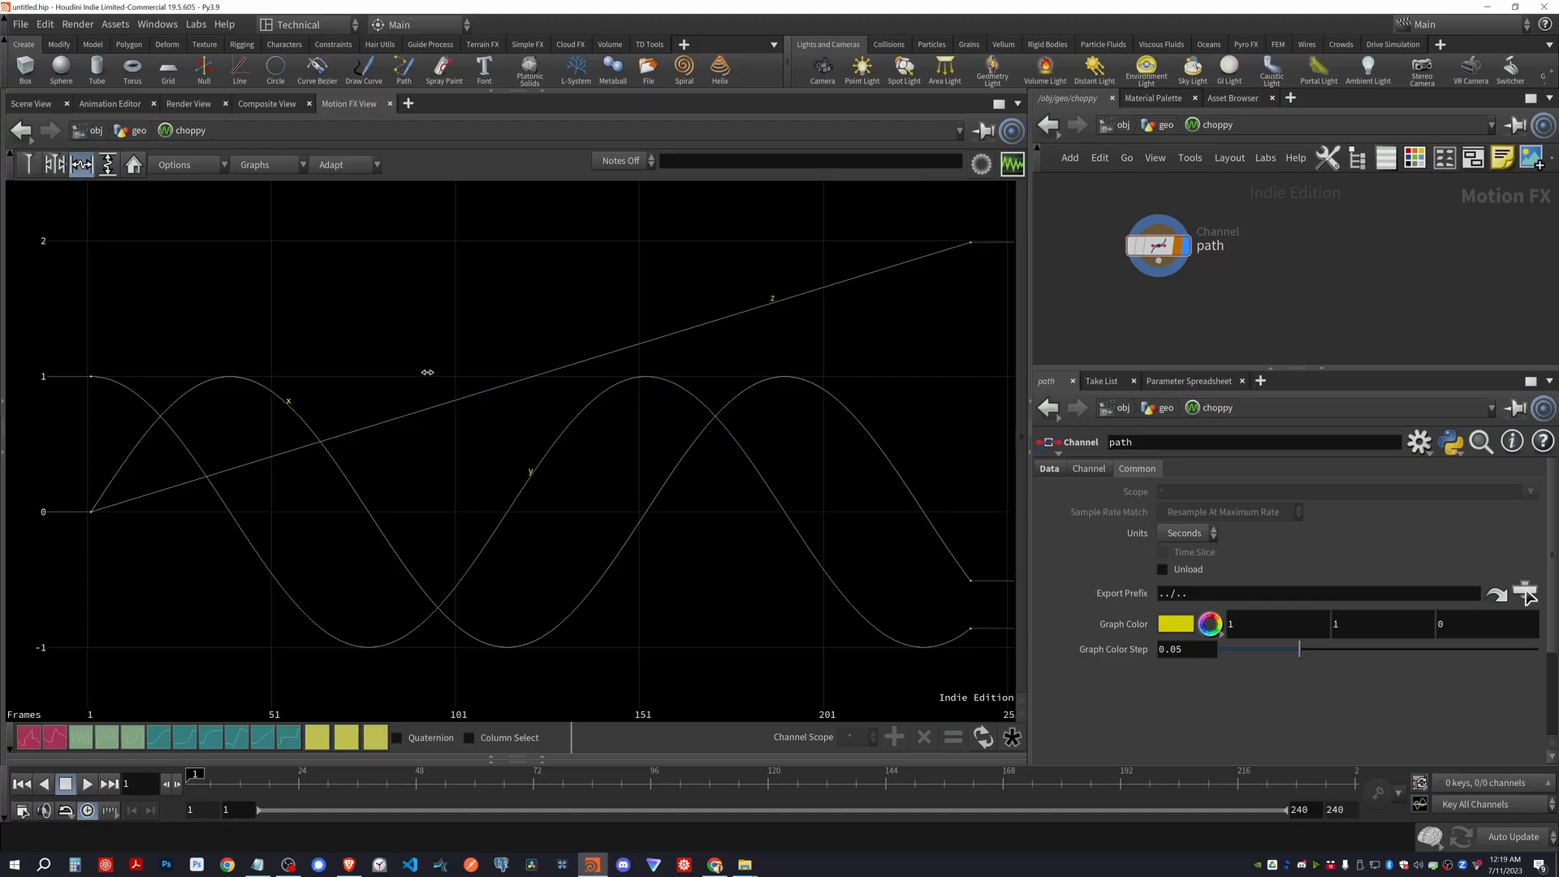
pyautogui.press('d')
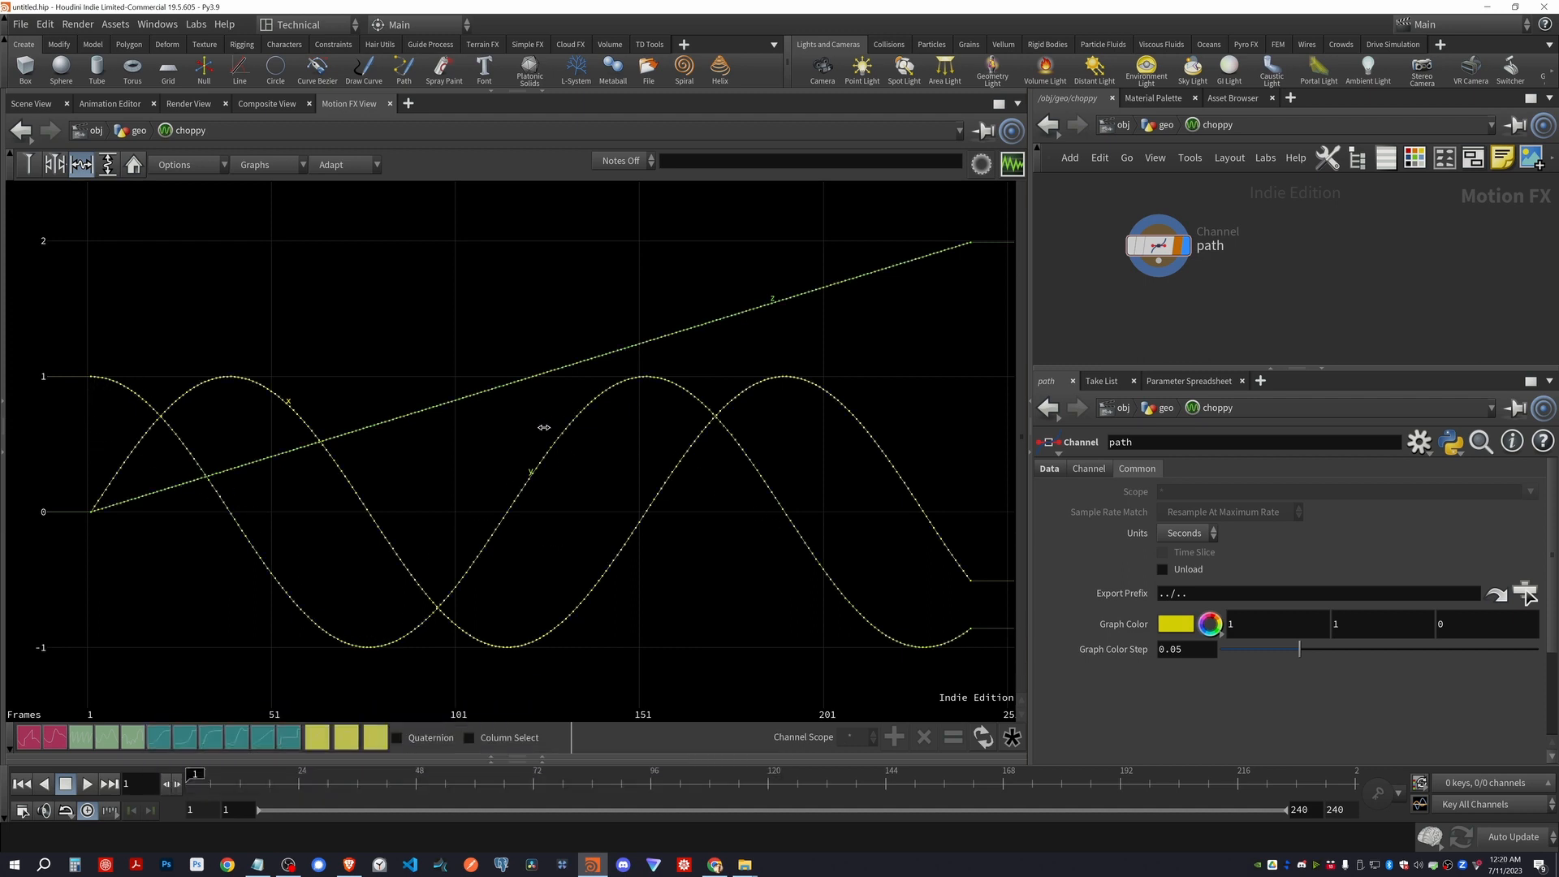
pyautogui.press('d')
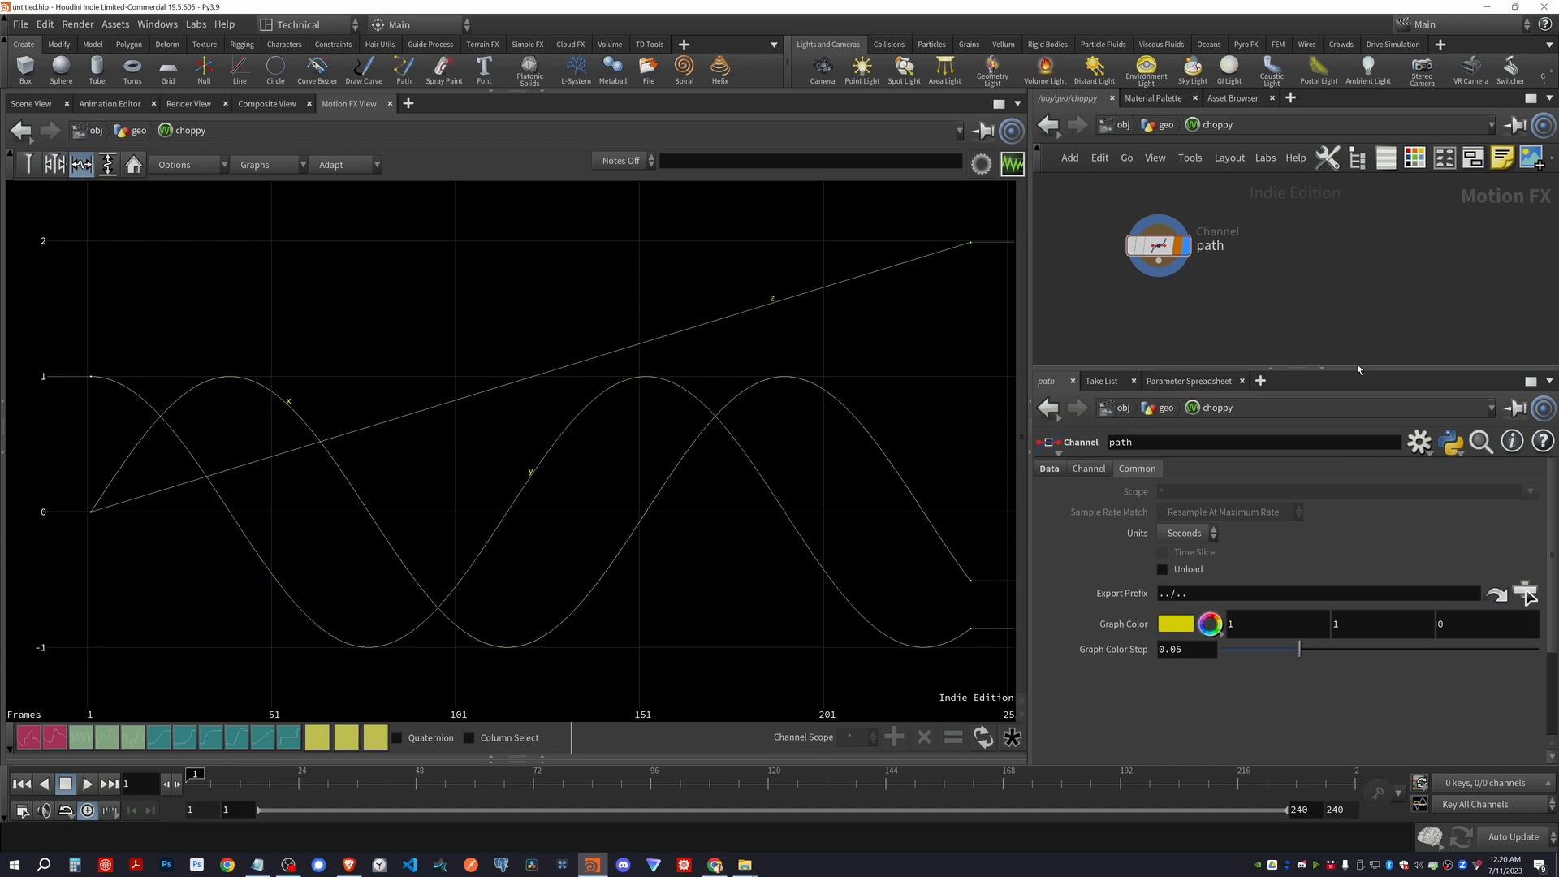
# Enlarge the network area, return to the 3D scene and add an Export node wired below the path node
pyautogui.moveTo(1356, 371); pyautogui.dragTo(1350, 468)
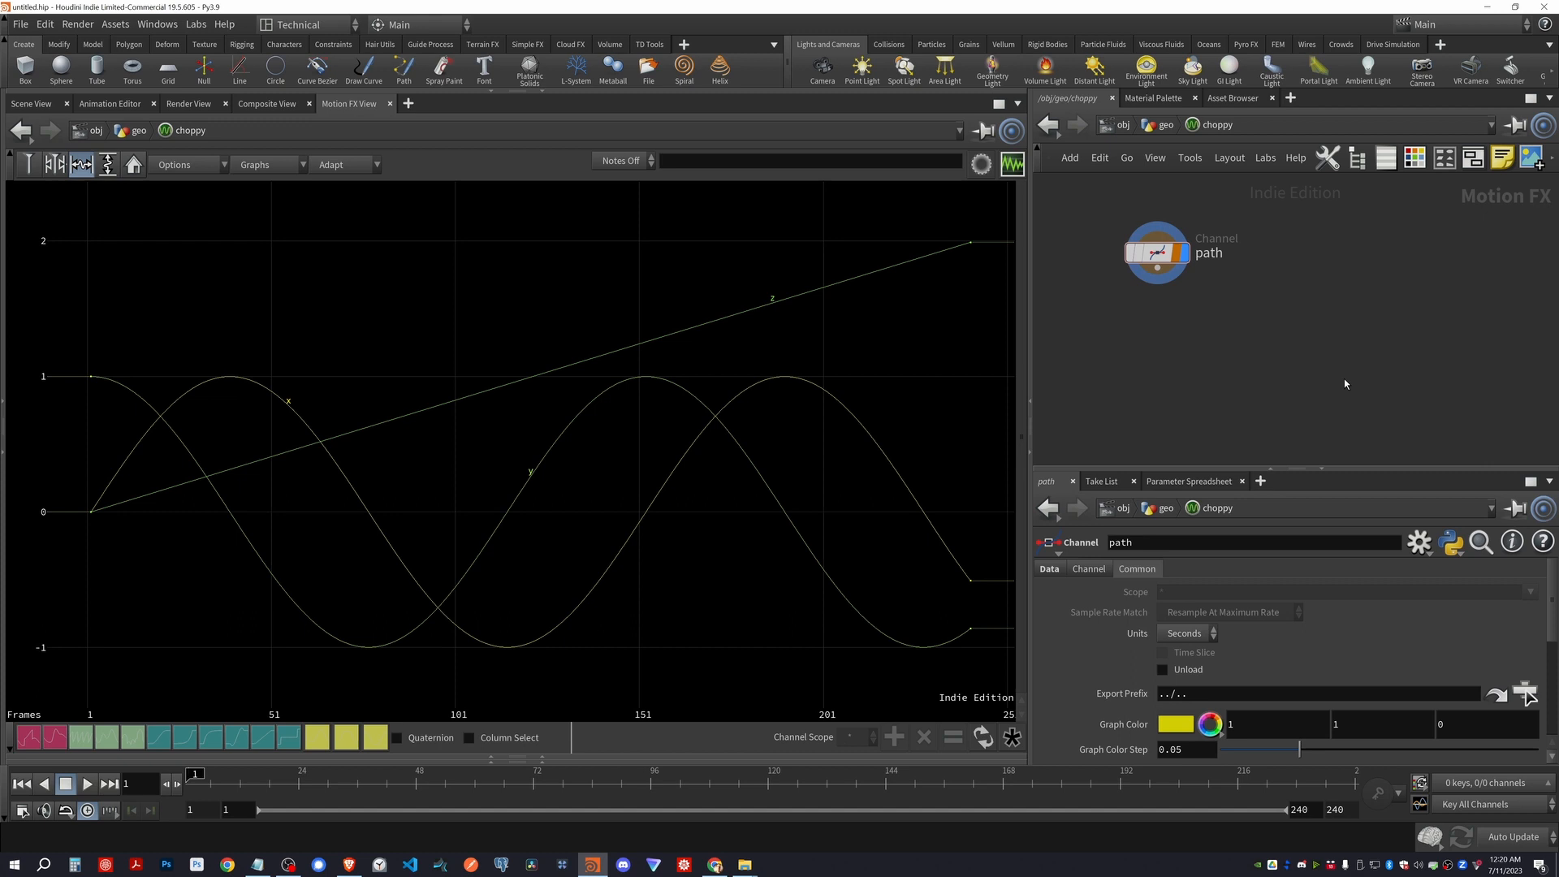
pyautogui.moveTo(1157, 253)
pyautogui.mouseDown()
pyautogui.moveTo(1176, 250)
pyautogui.moveTo(1127, 203)
pyautogui.moveTo(1141, 242)
pyautogui.mouseUp()
pyautogui.click(31, 104)
pyautogui.press('Tab')
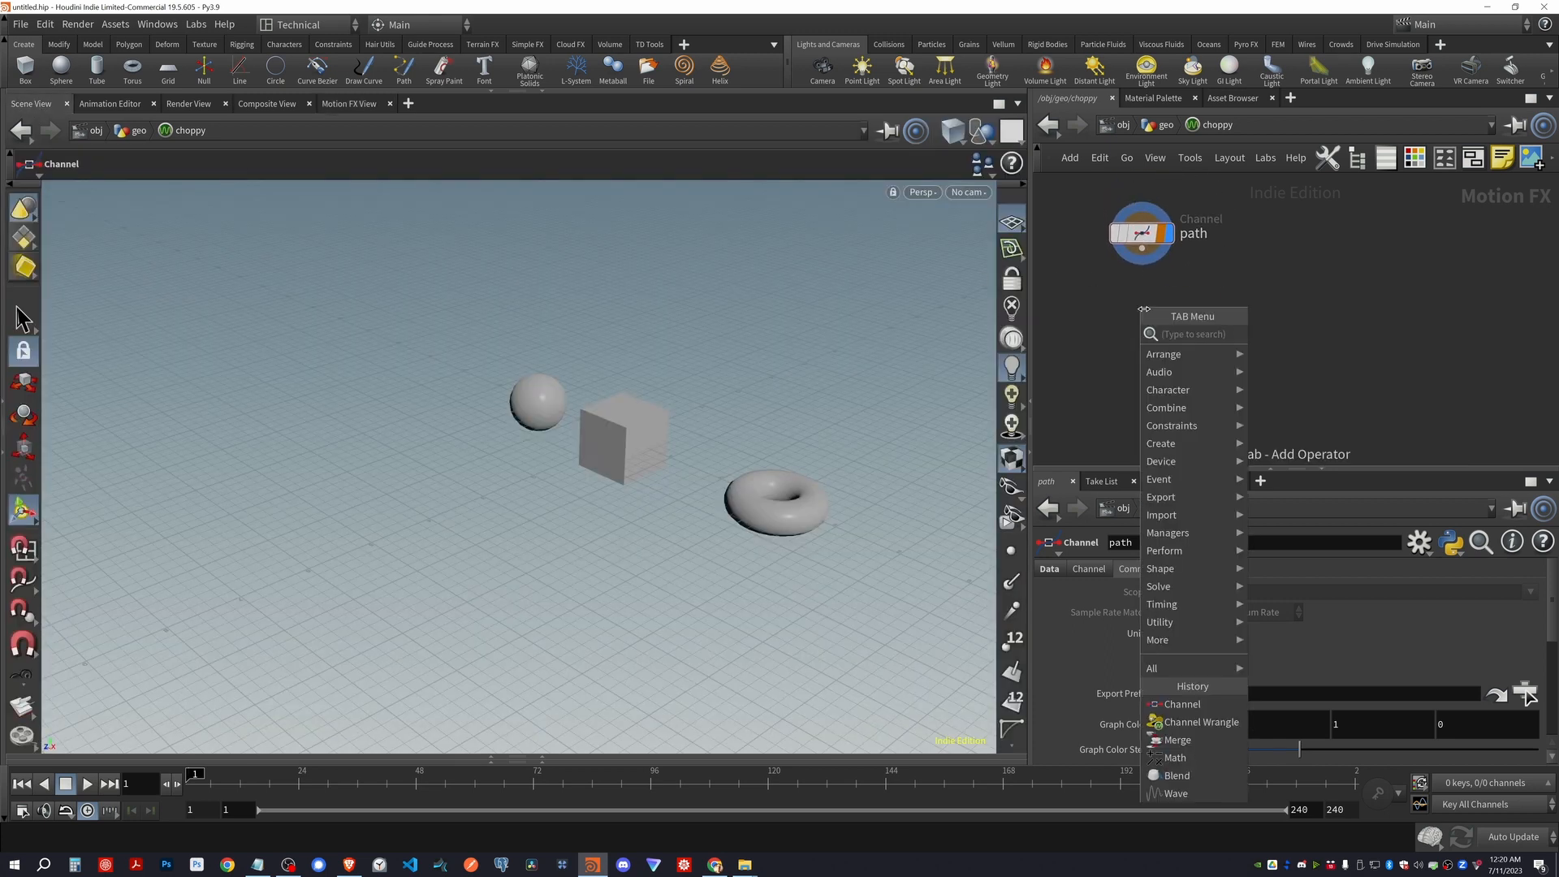
pyautogui.write('expor')
pyautogui.press('Return')
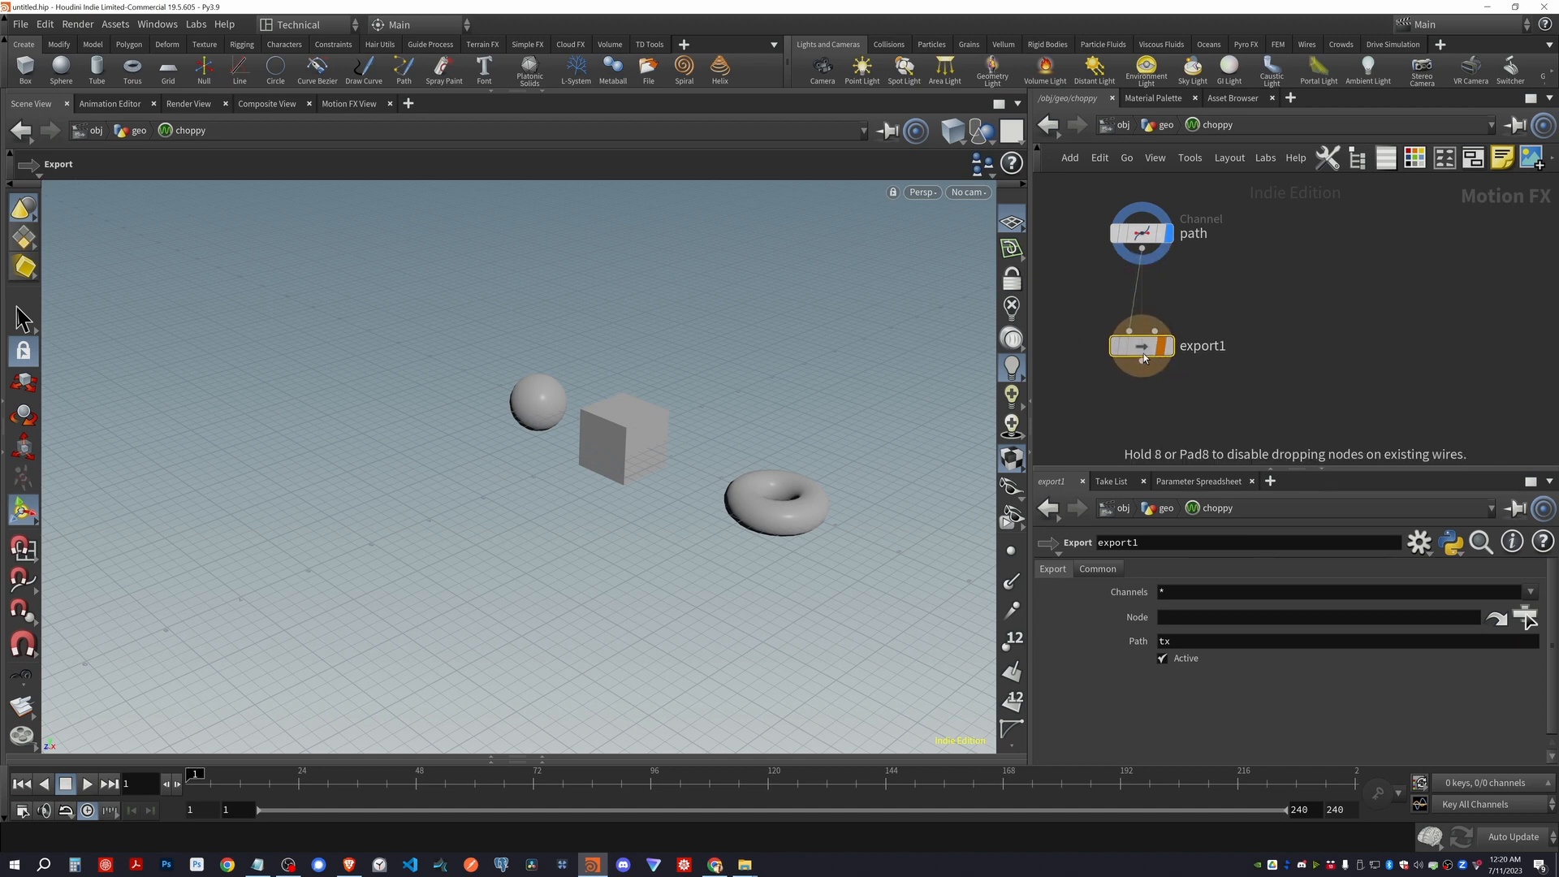
pyautogui.click(1144, 357)
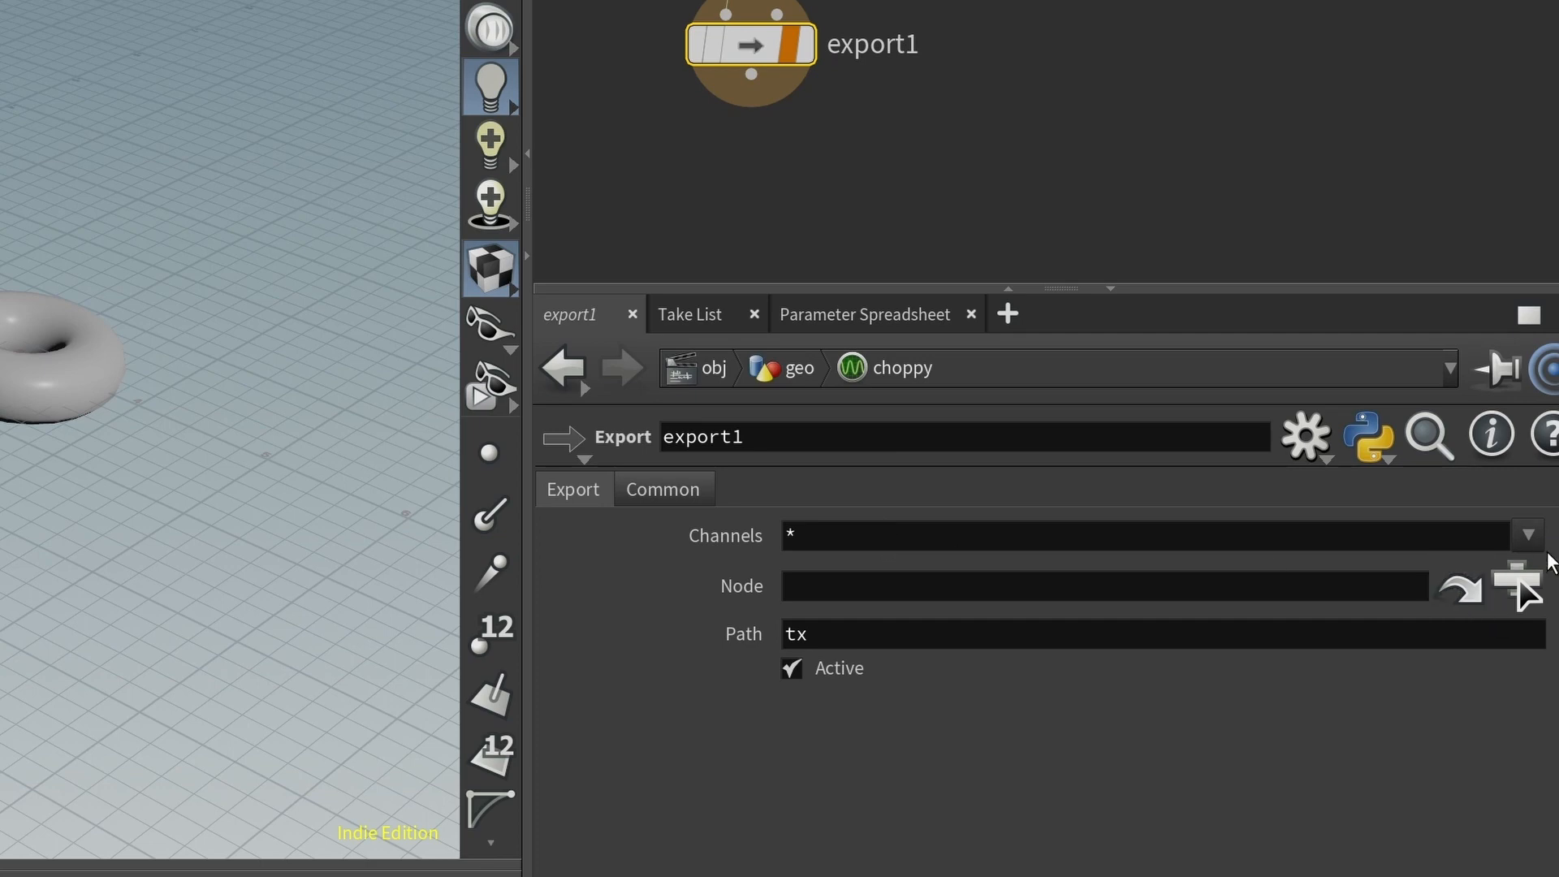
# Set the Export node's Channels to x y z and its Path to tx ty tz
pyautogui.click(1528, 535)
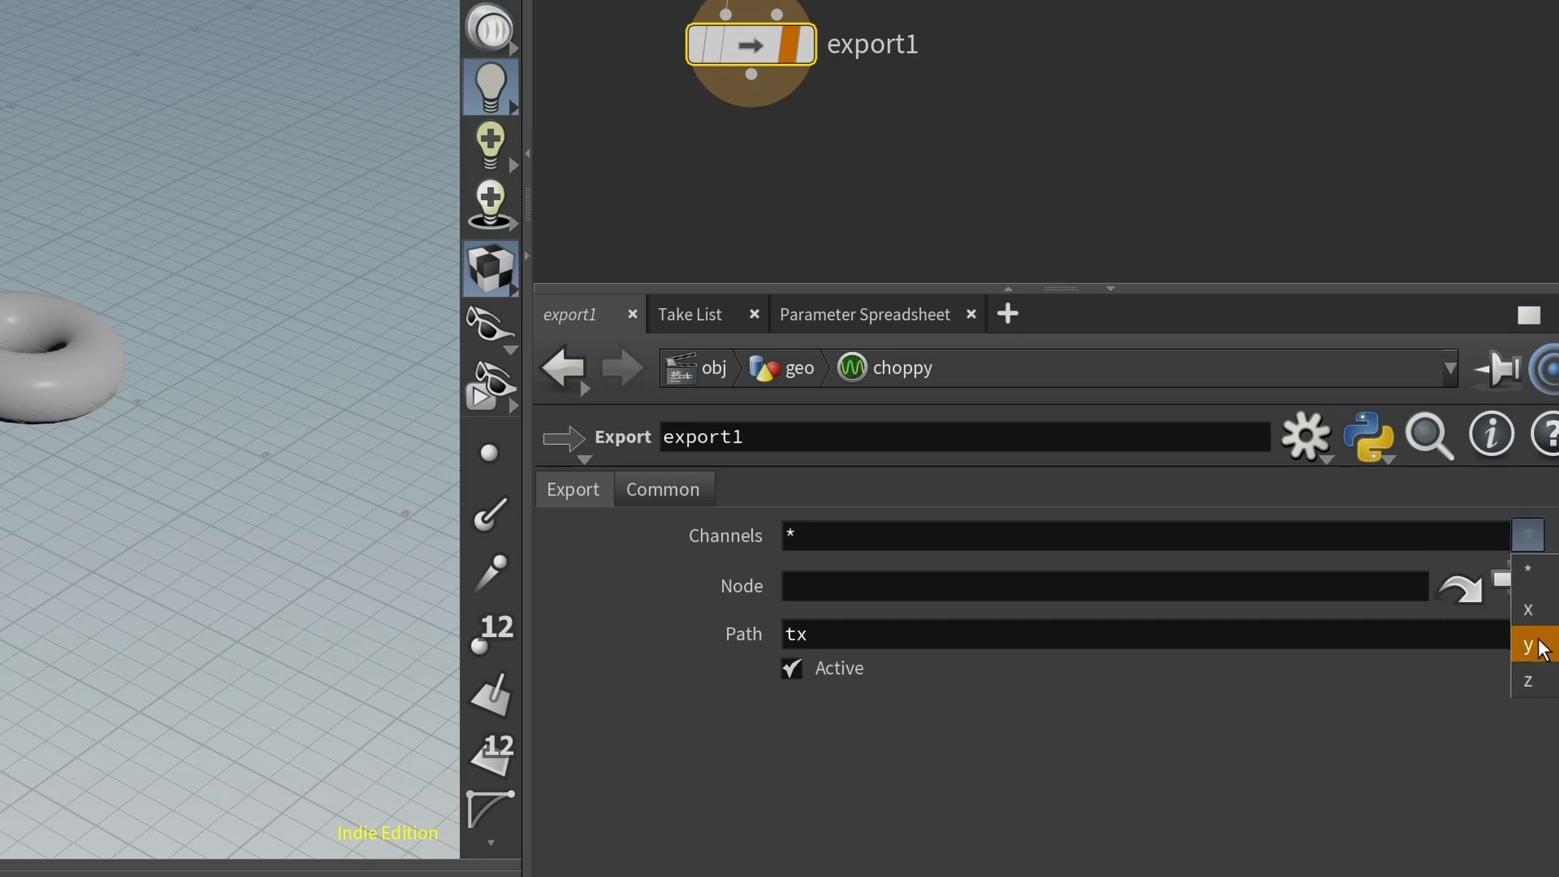
pyautogui.doubleClick(913, 539)
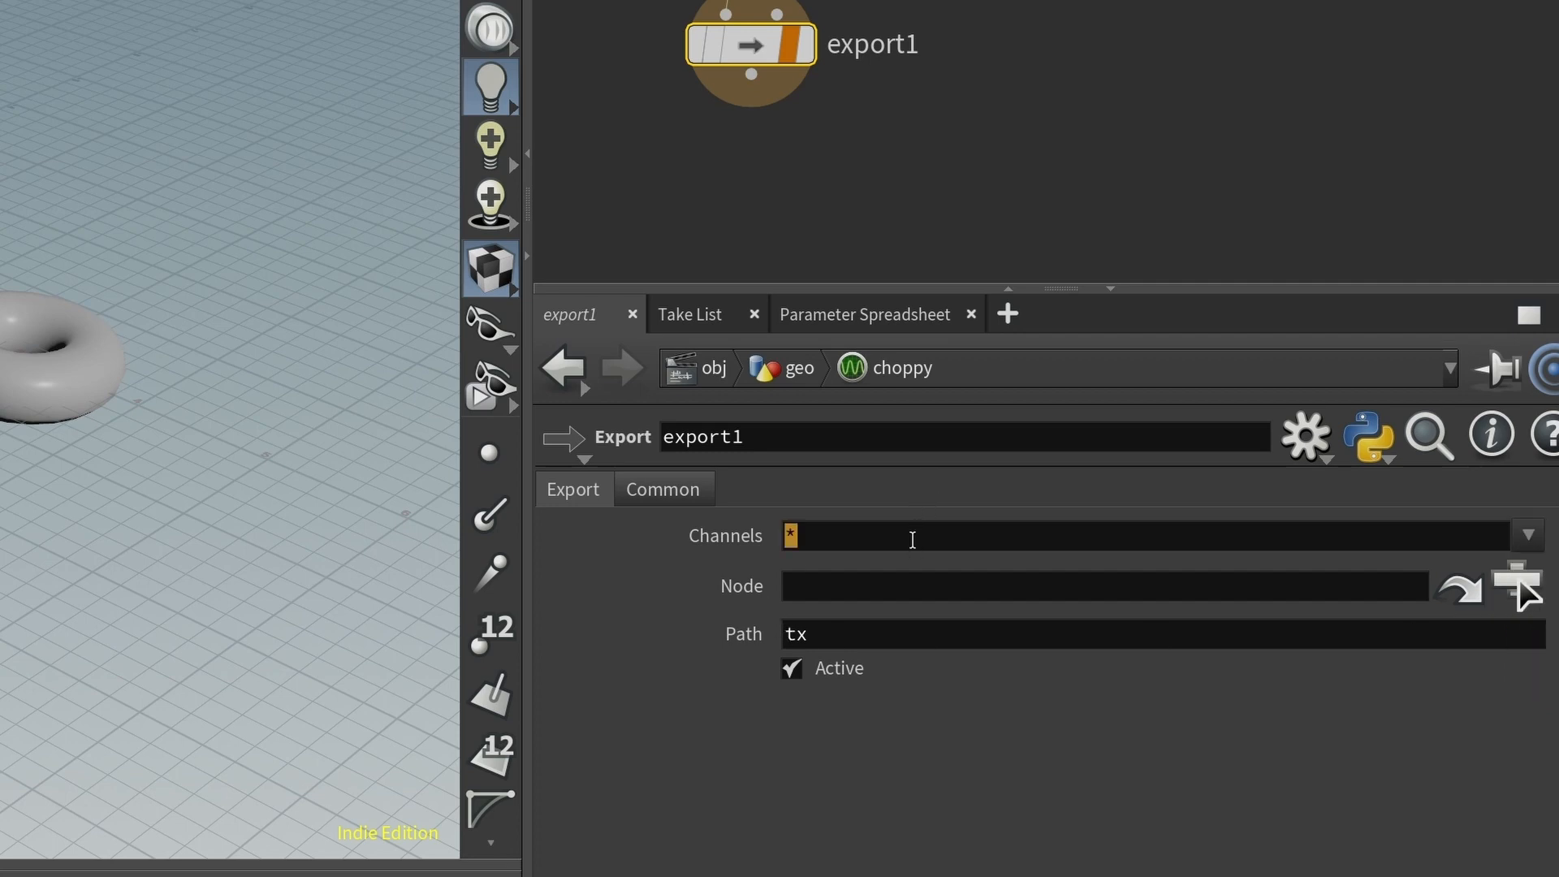
pyautogui.write('x y z')
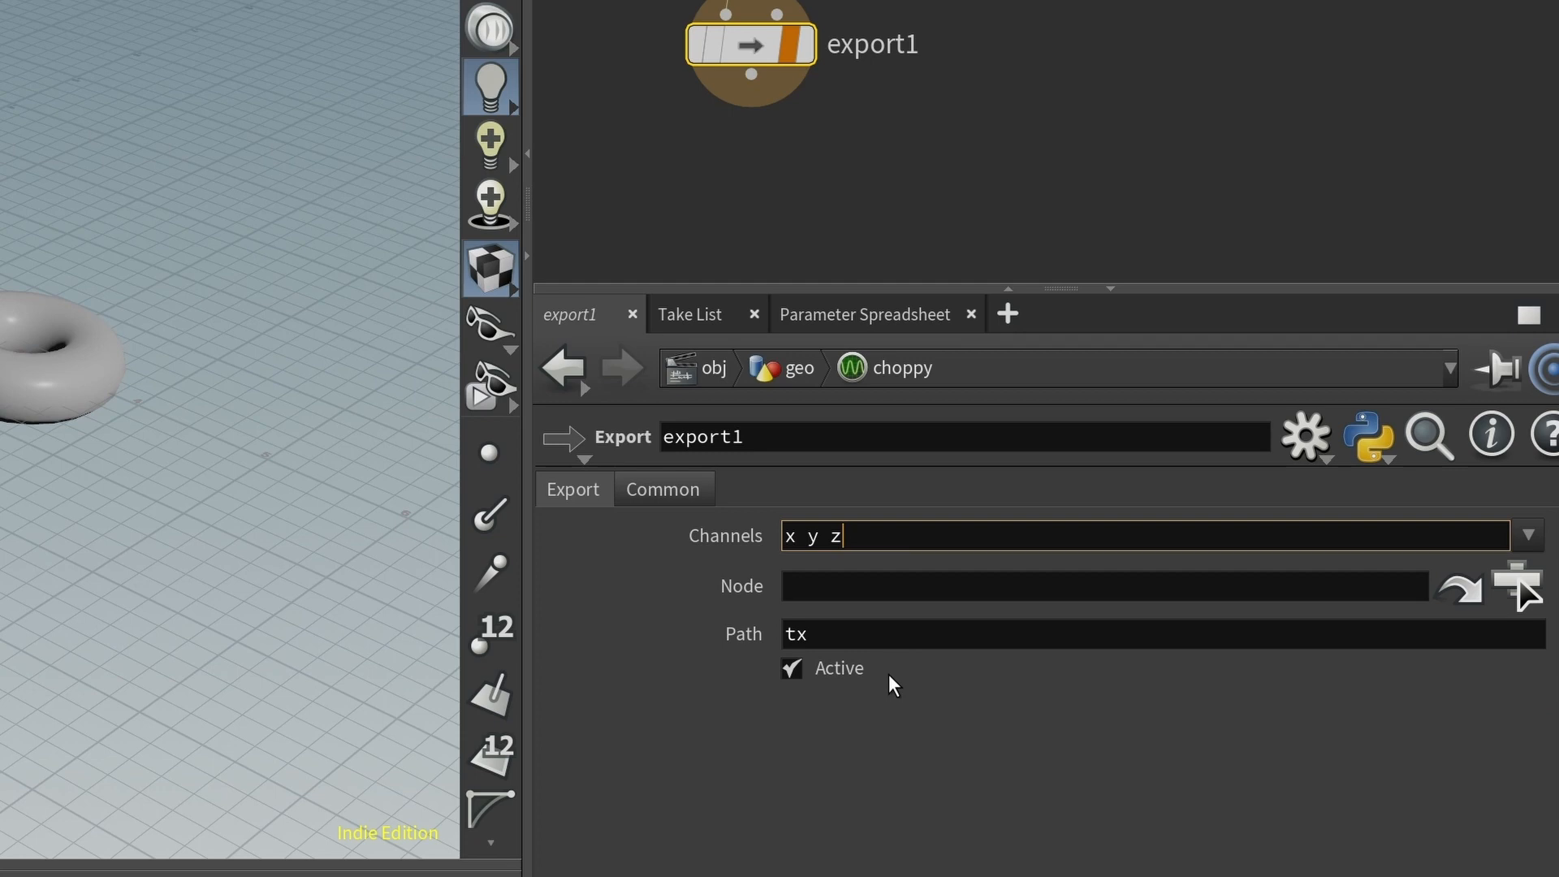
pyautogui.press('Return')
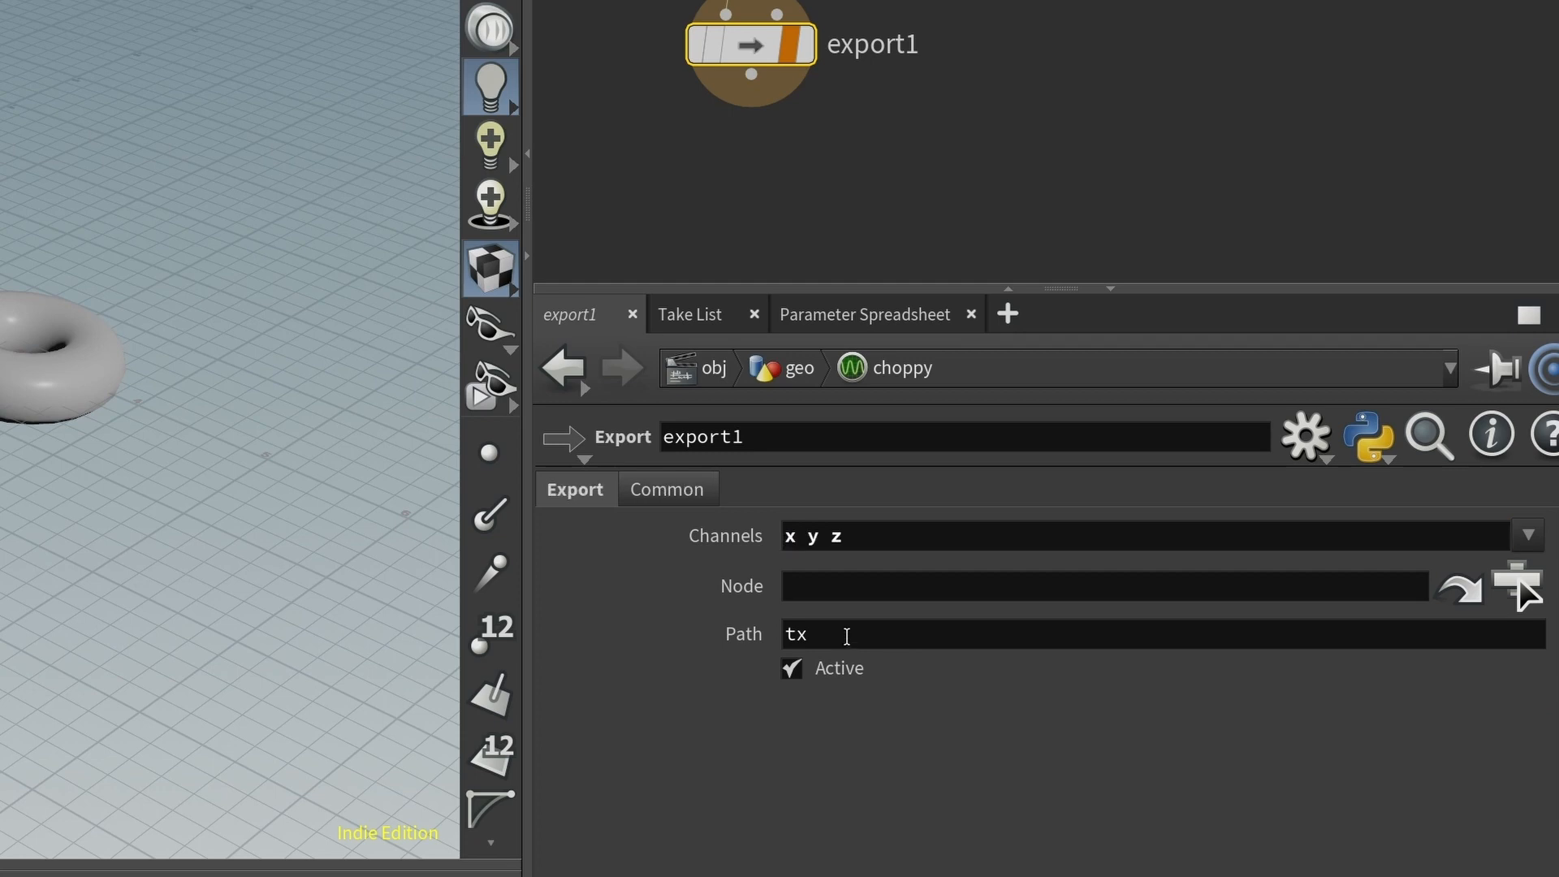
pyautogui.click(847, 635)
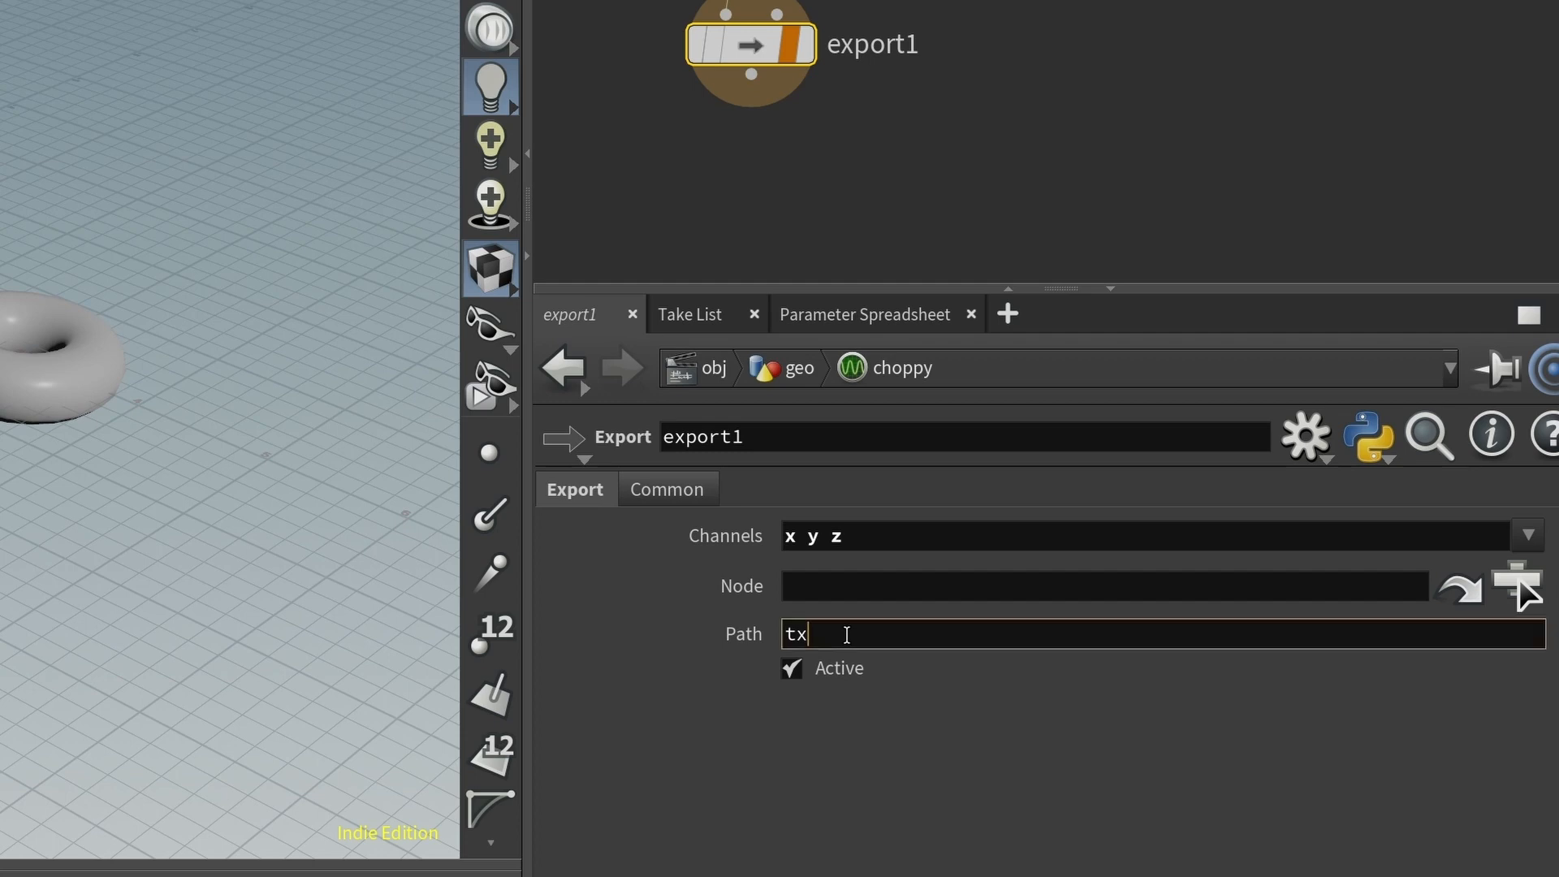
pyautogui.write('ty tz')
pyautogui.press('Return')
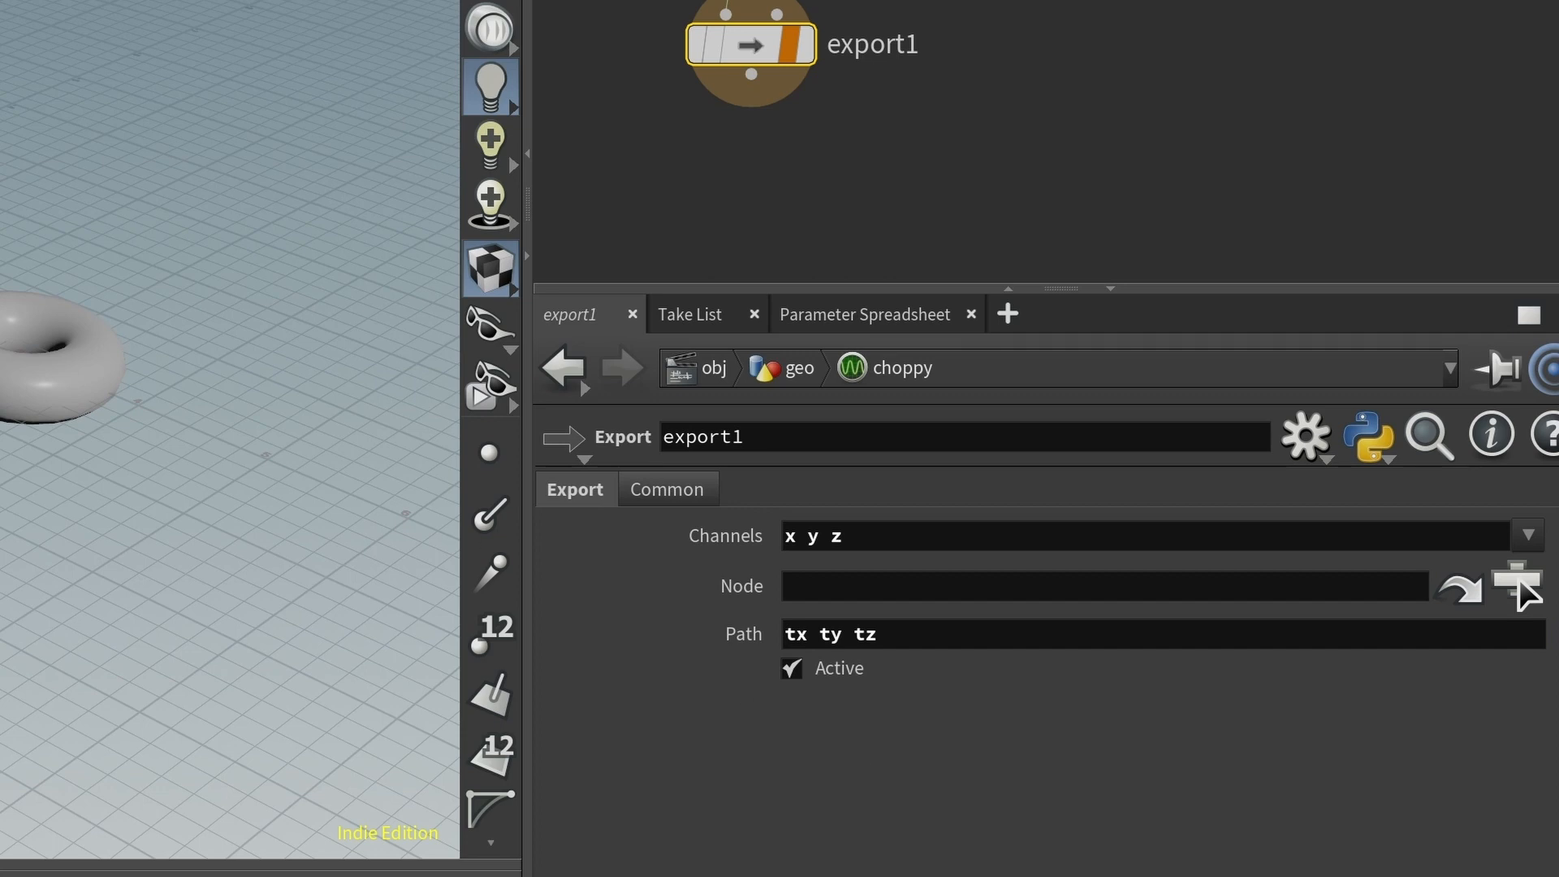
# Choose /obj/geo/box as the Export node's target Node and play the animation to test the export
pyautogui.click(1517, 588)
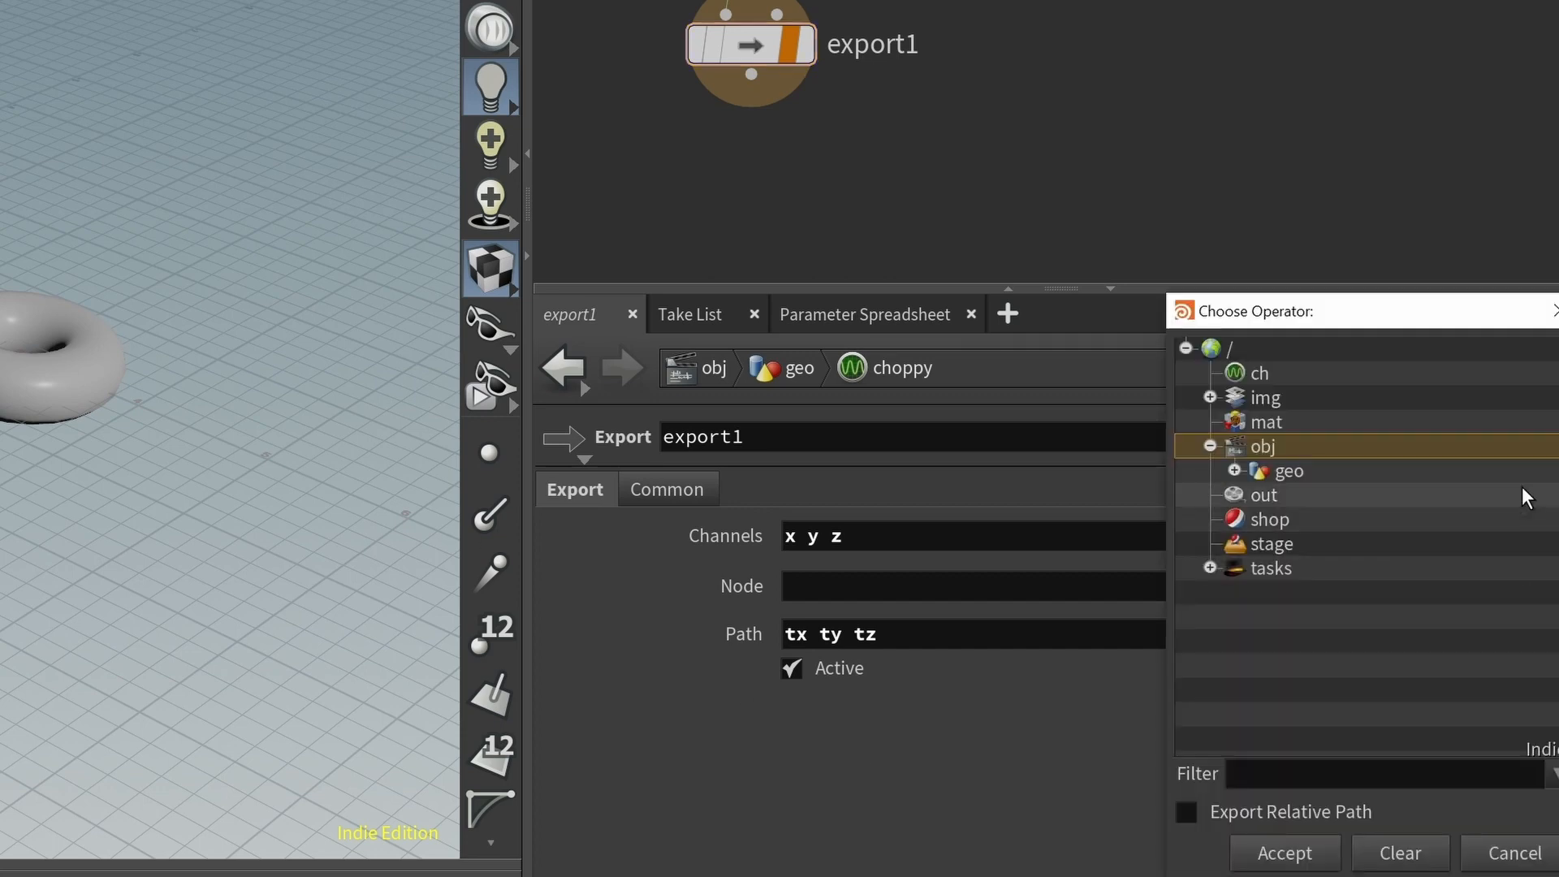
pyautogui.moveTo(1350, 319); pyautogui.dragTo(1084, 157)
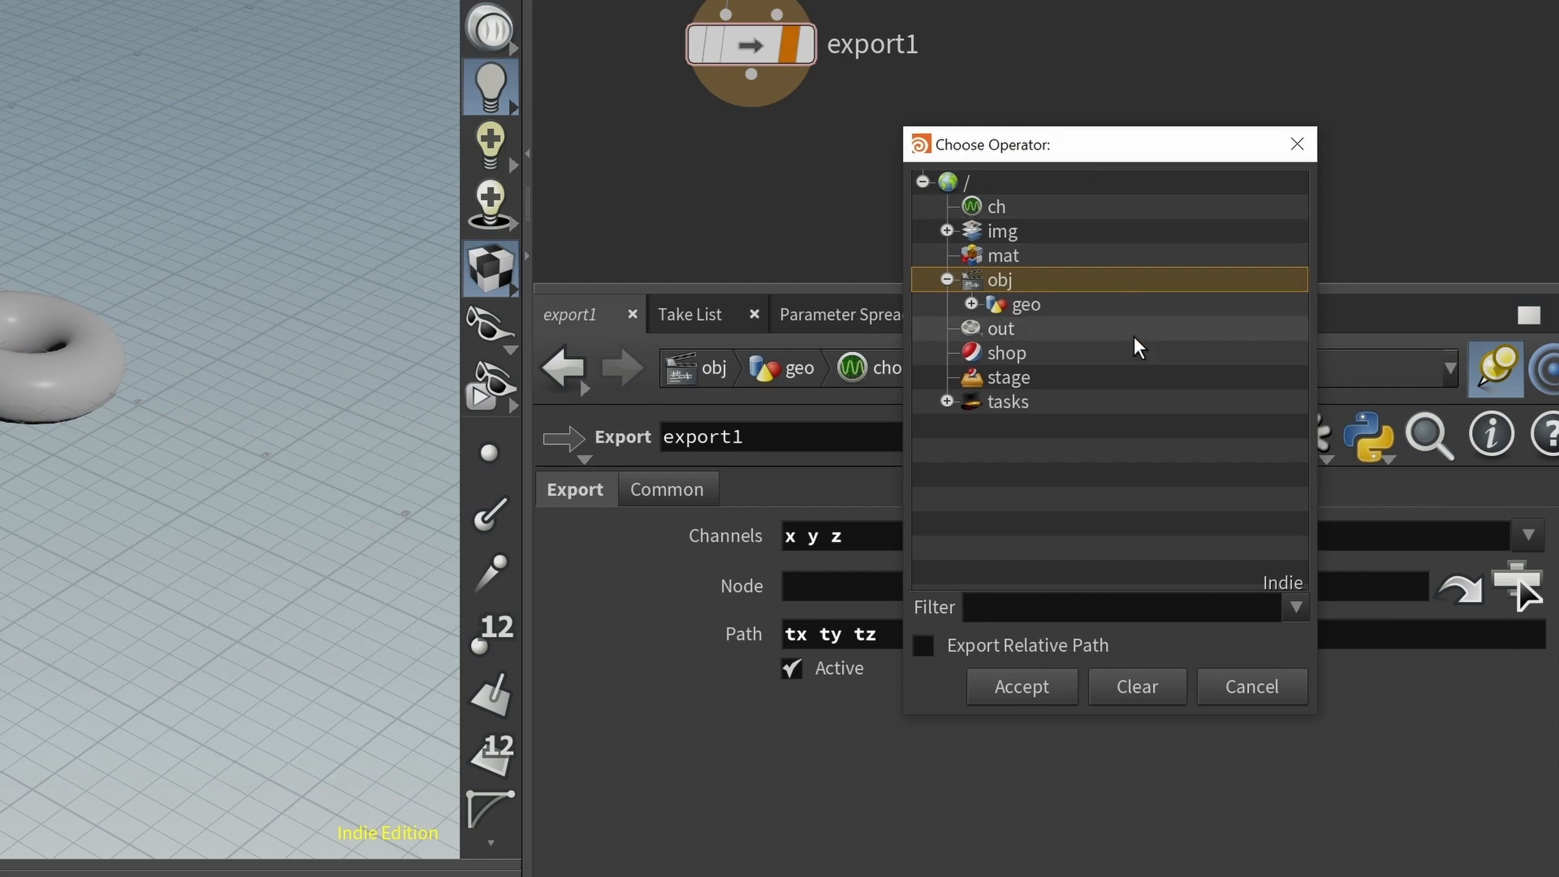
pyautogui.click(985, 300)
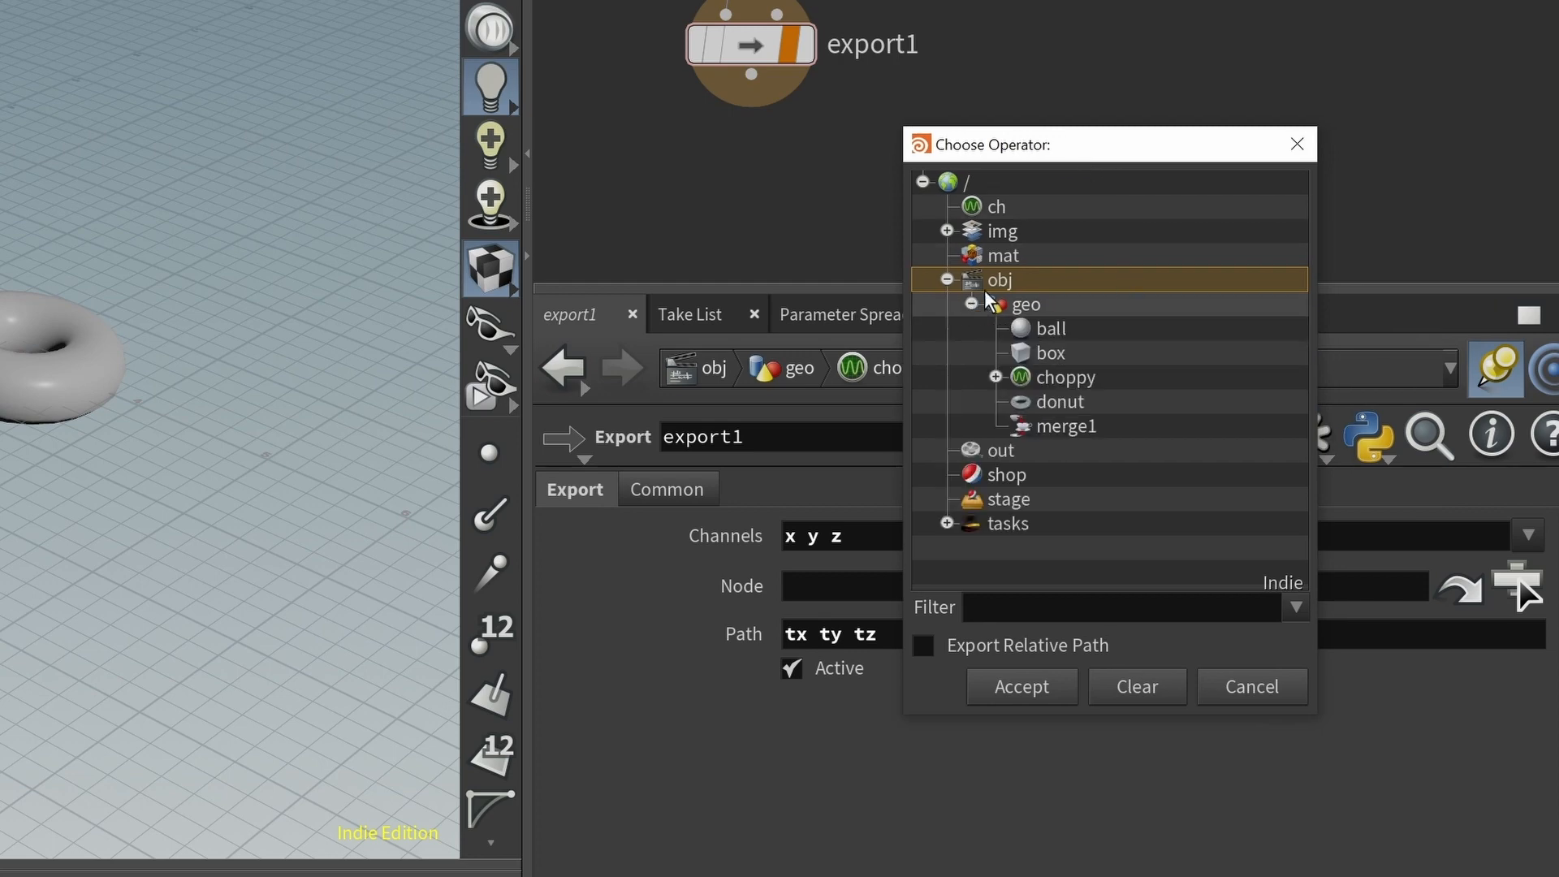
pyautogui.click(1048, 352)
pyautogui.click(1028, 686)
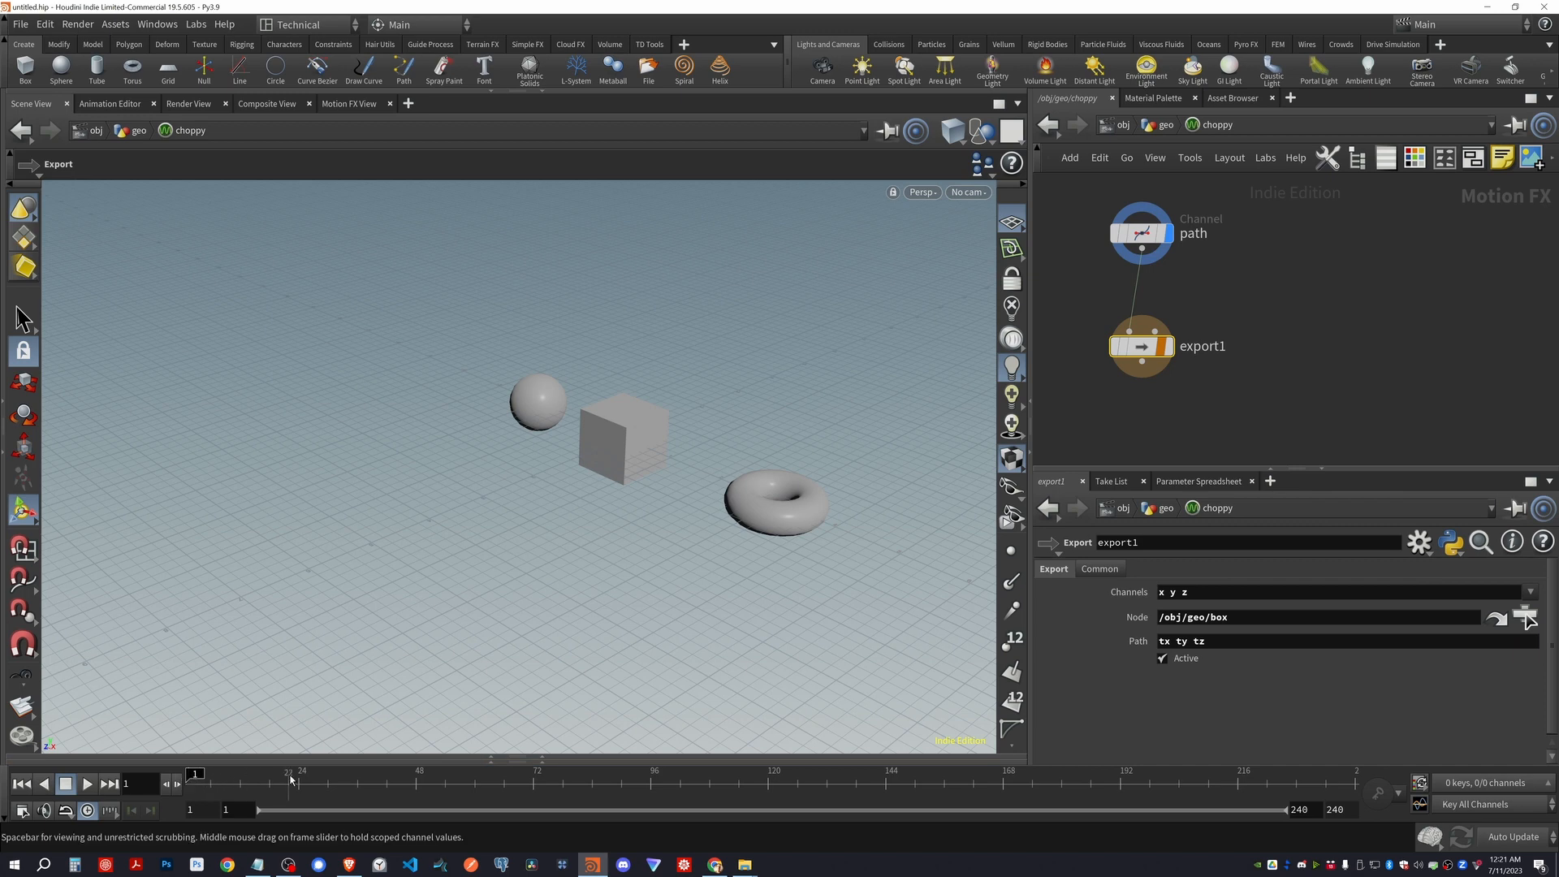
pyautogui.press('Up')
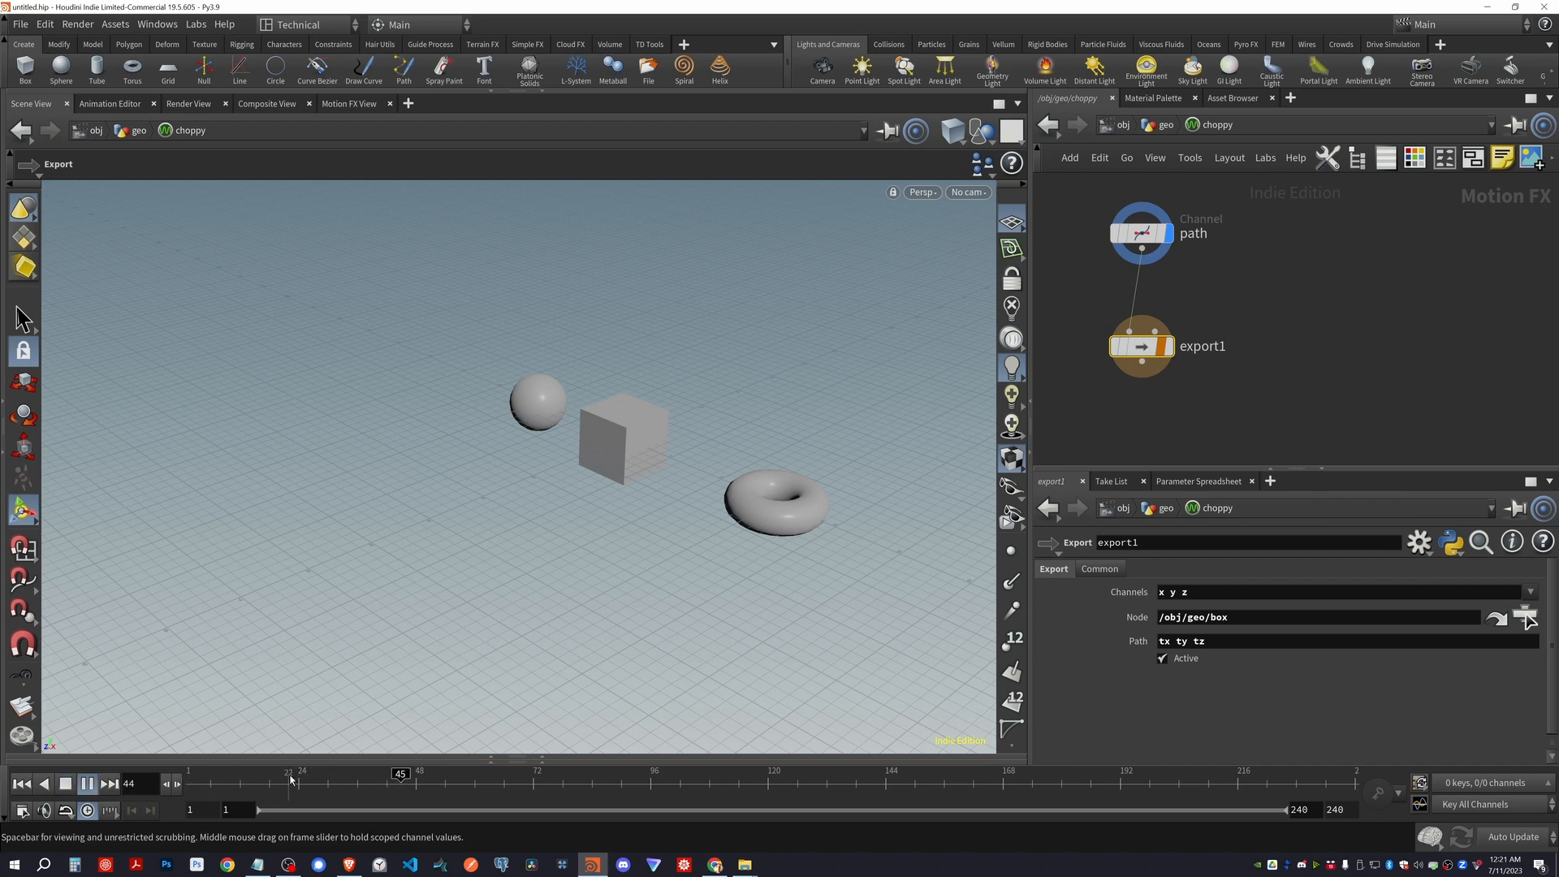
# Return the timeline to frame 1 and turn on the Export flag of the Export node
pyautogui.hotkey('ctrl', 'Up')
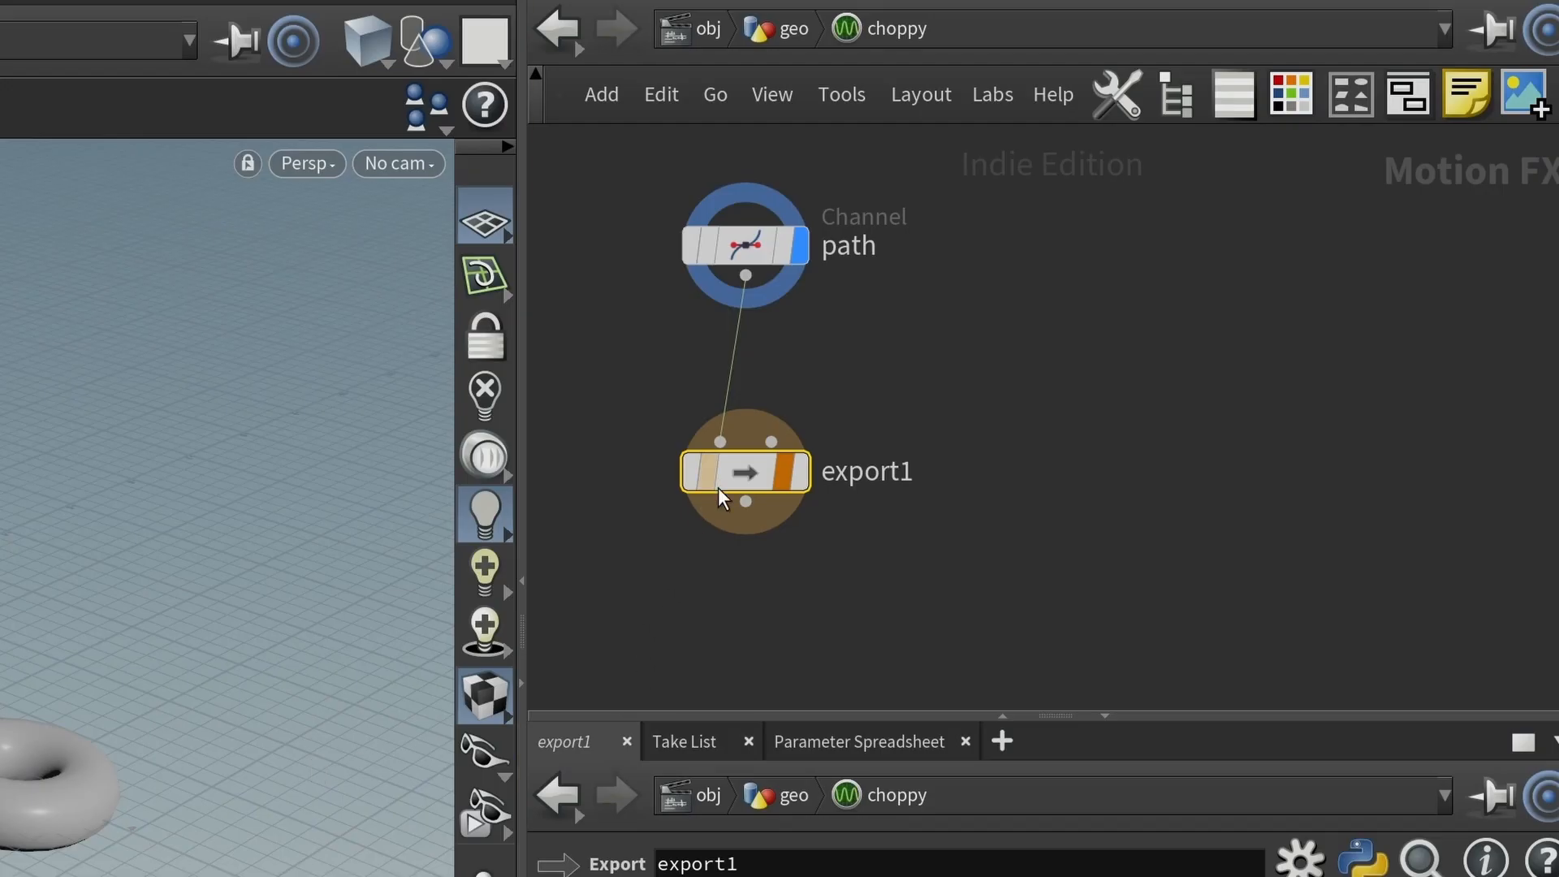
pyautogui.moveTo(1136, 348)
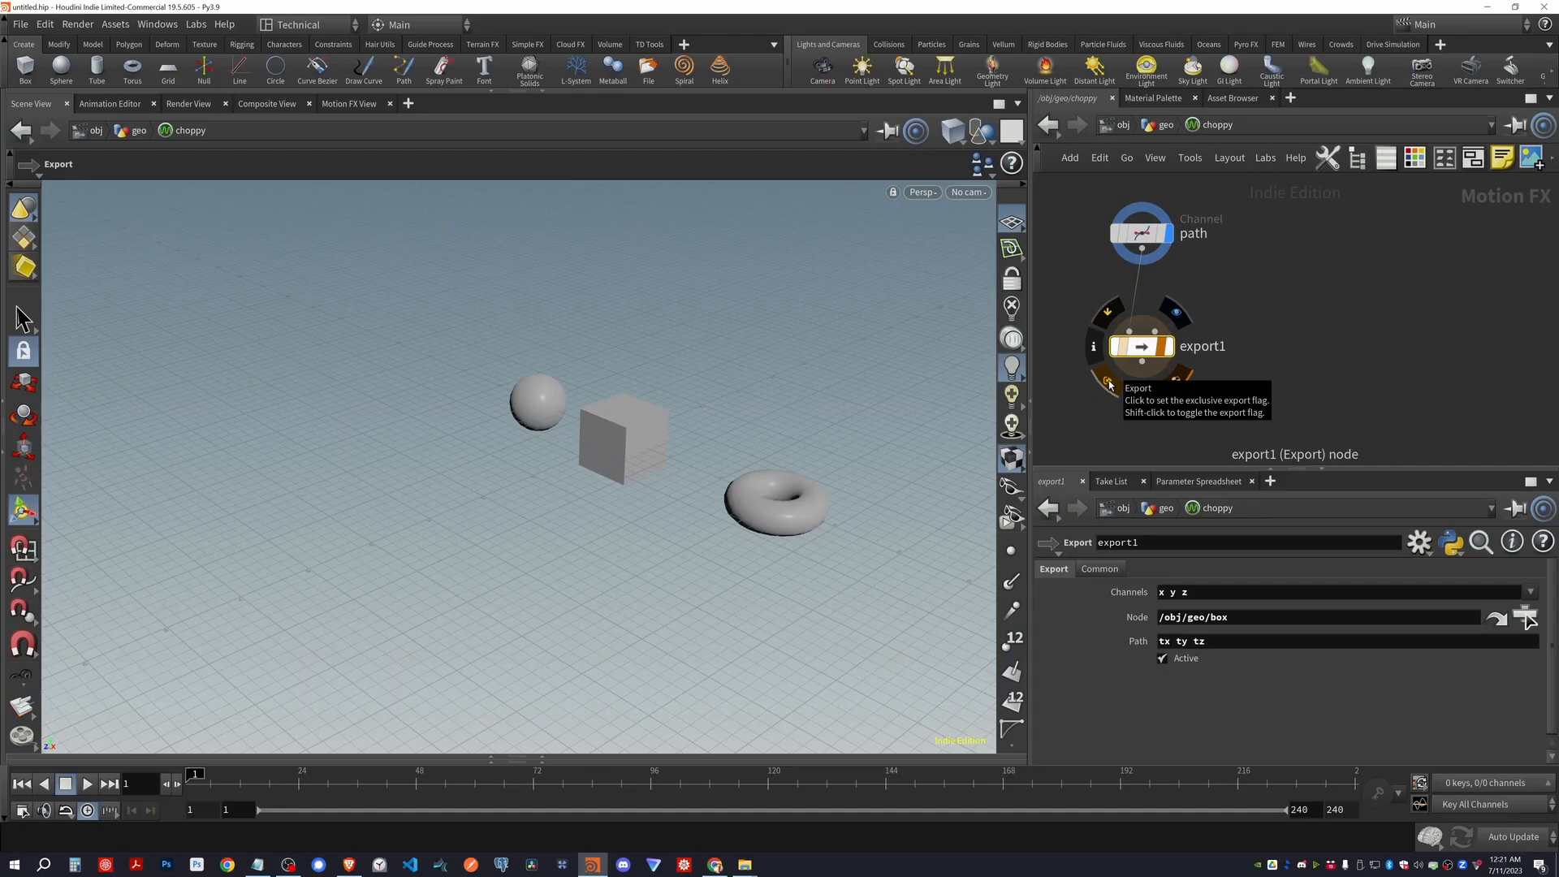
pyautogui.click(1109, 381)
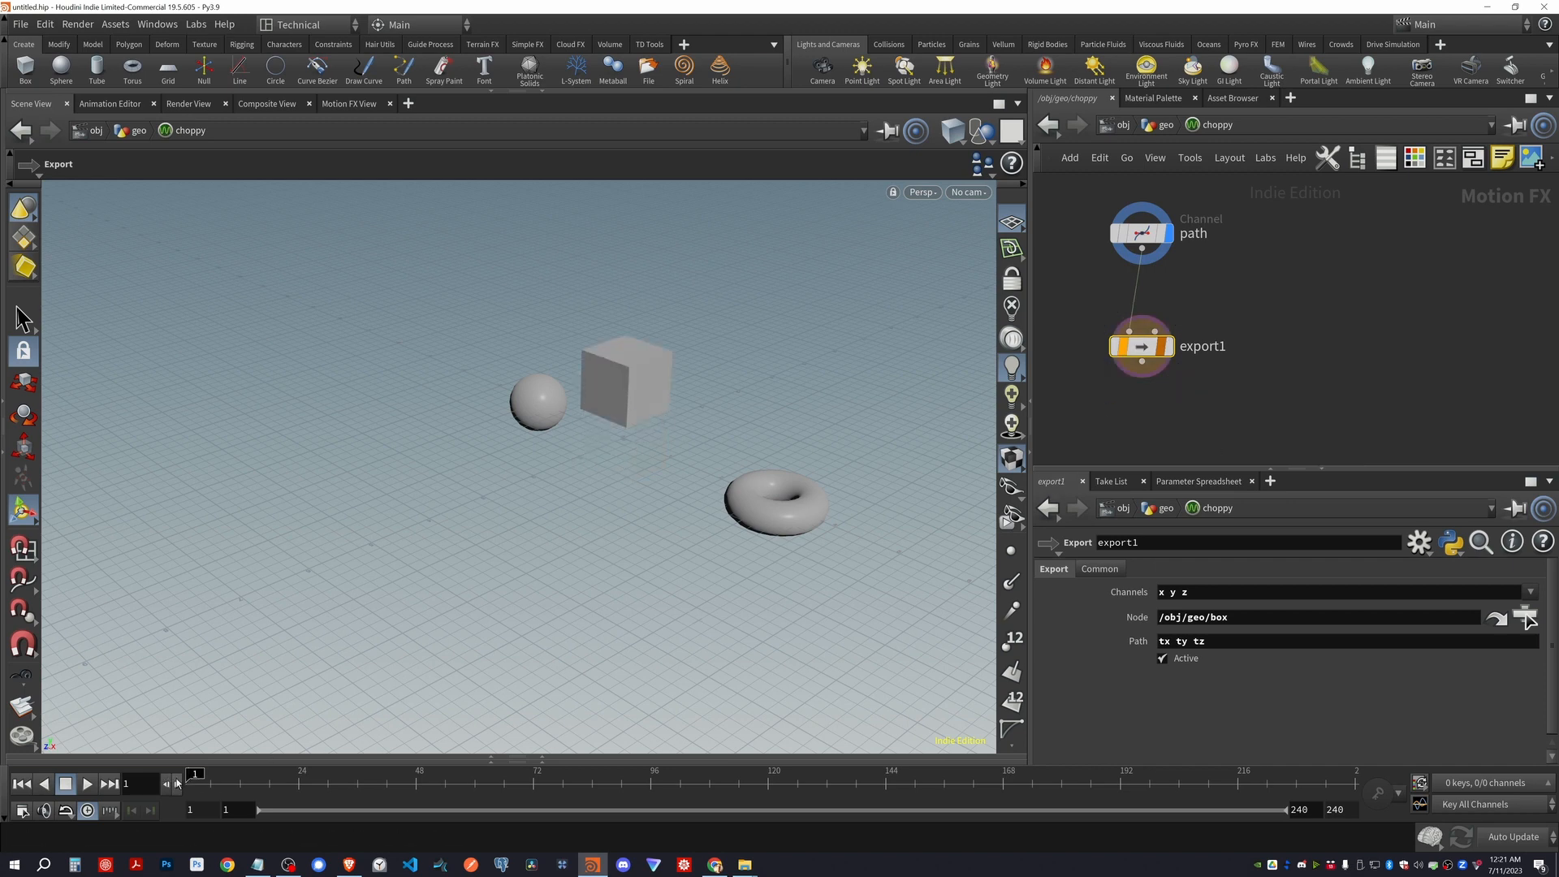
# Play the animation, rewind it and scrub the timeline to frame 45 to check the box's exported motion
pyautogui.press('Up')
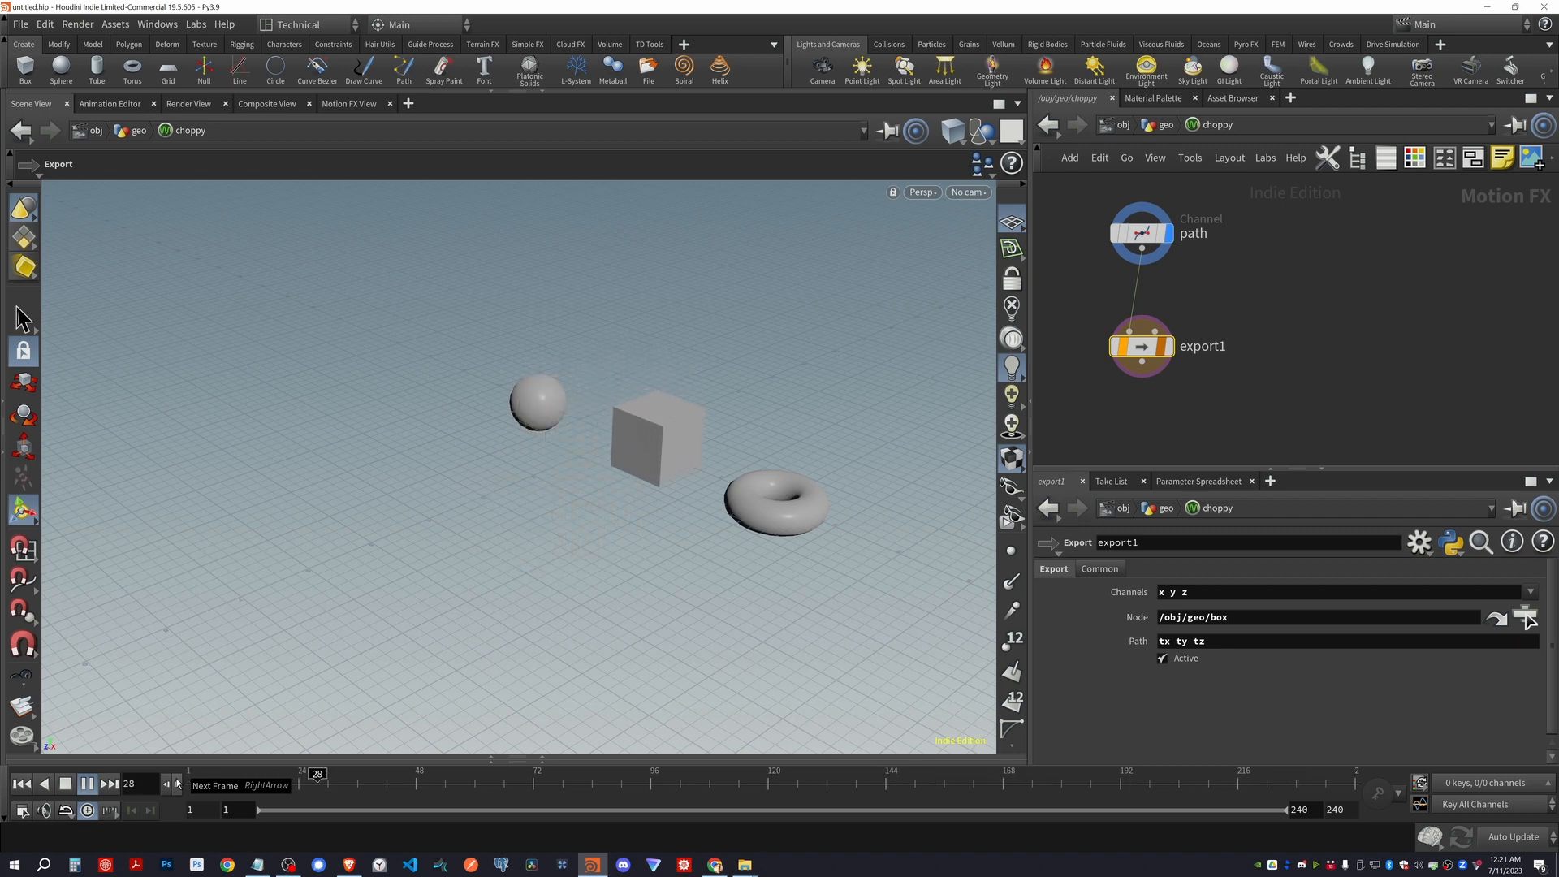
pyautogui.hotkey('ctrl', 'Up')
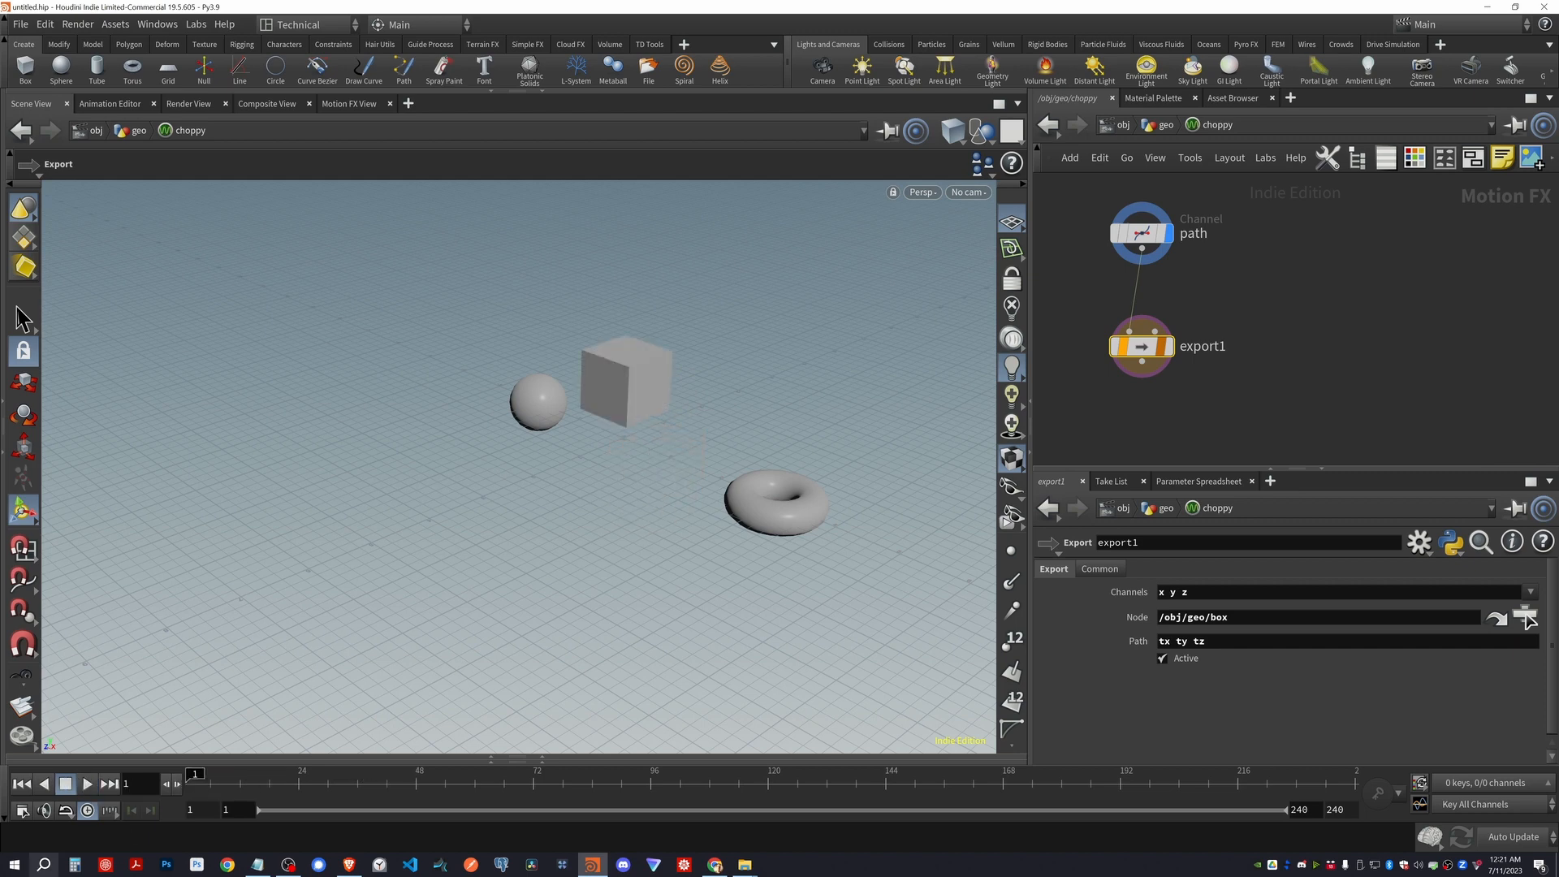
pyautogui.moveTo(271, 775); pyautogui.dragTo(400, 775)
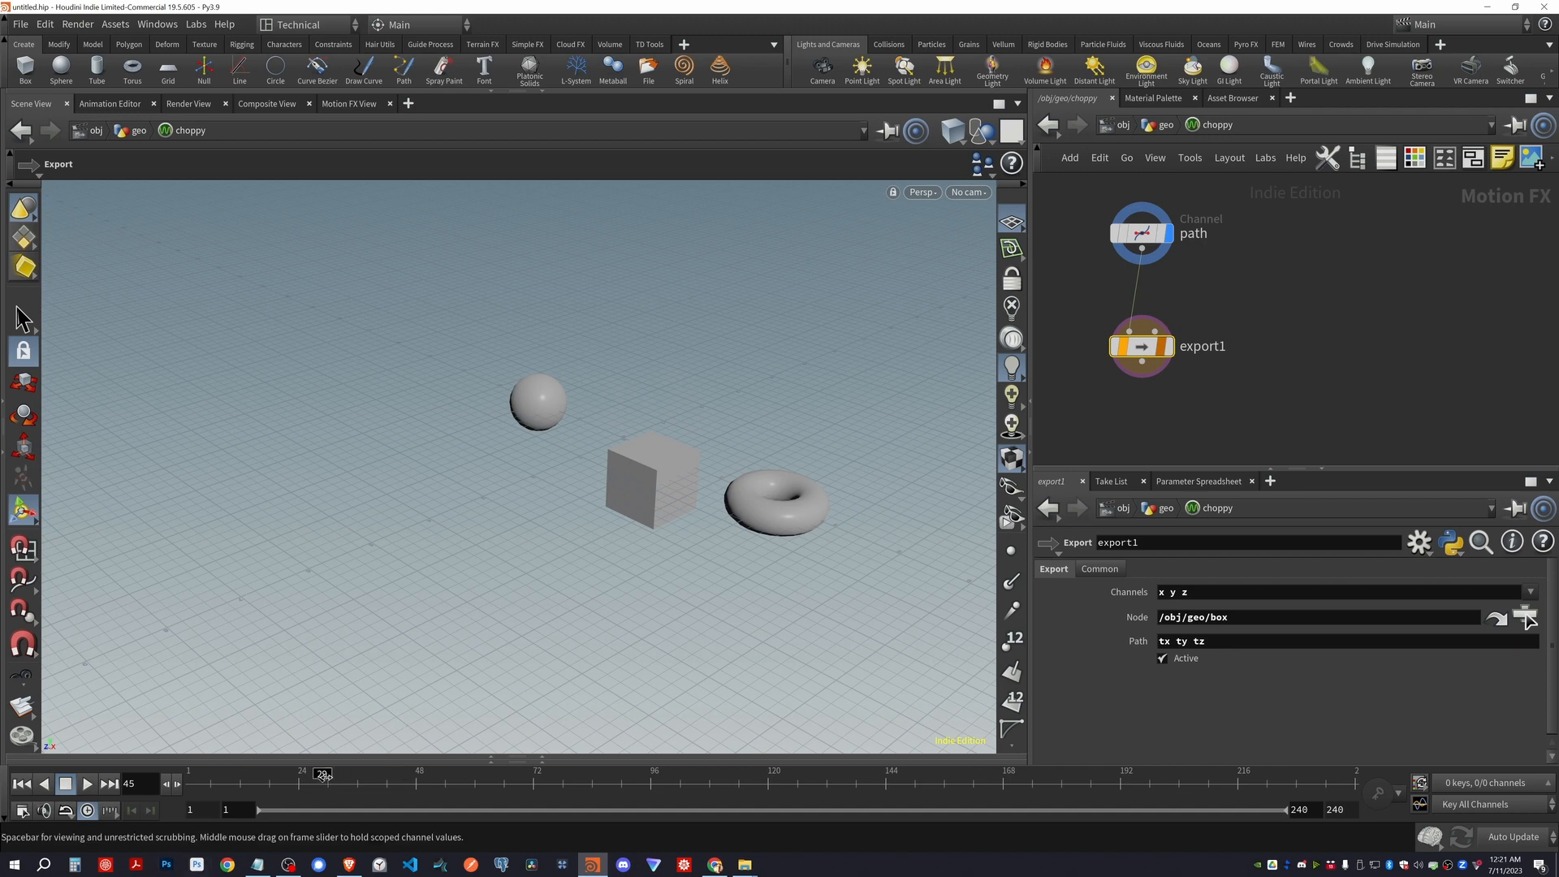
pyautogui.click(388, 778)
pyautogui.moveTo(388, 777); pyautogui.dragTo(400, 778)
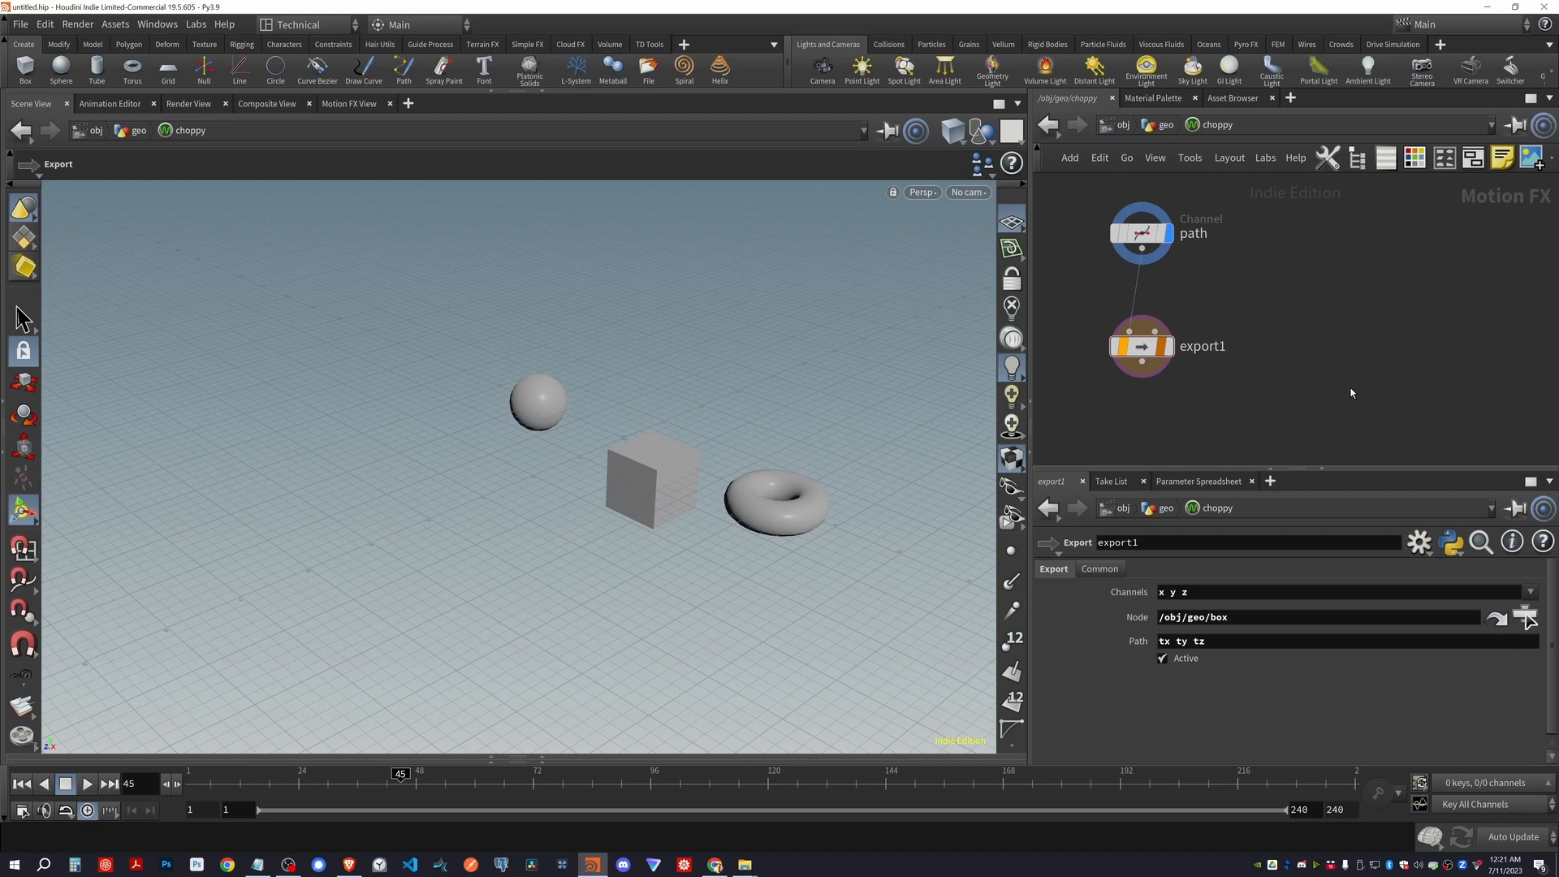
# Inspect the box's parameters in the geo network and check the Export node's flag inside choppy
pyautogui.click(1184, 530)
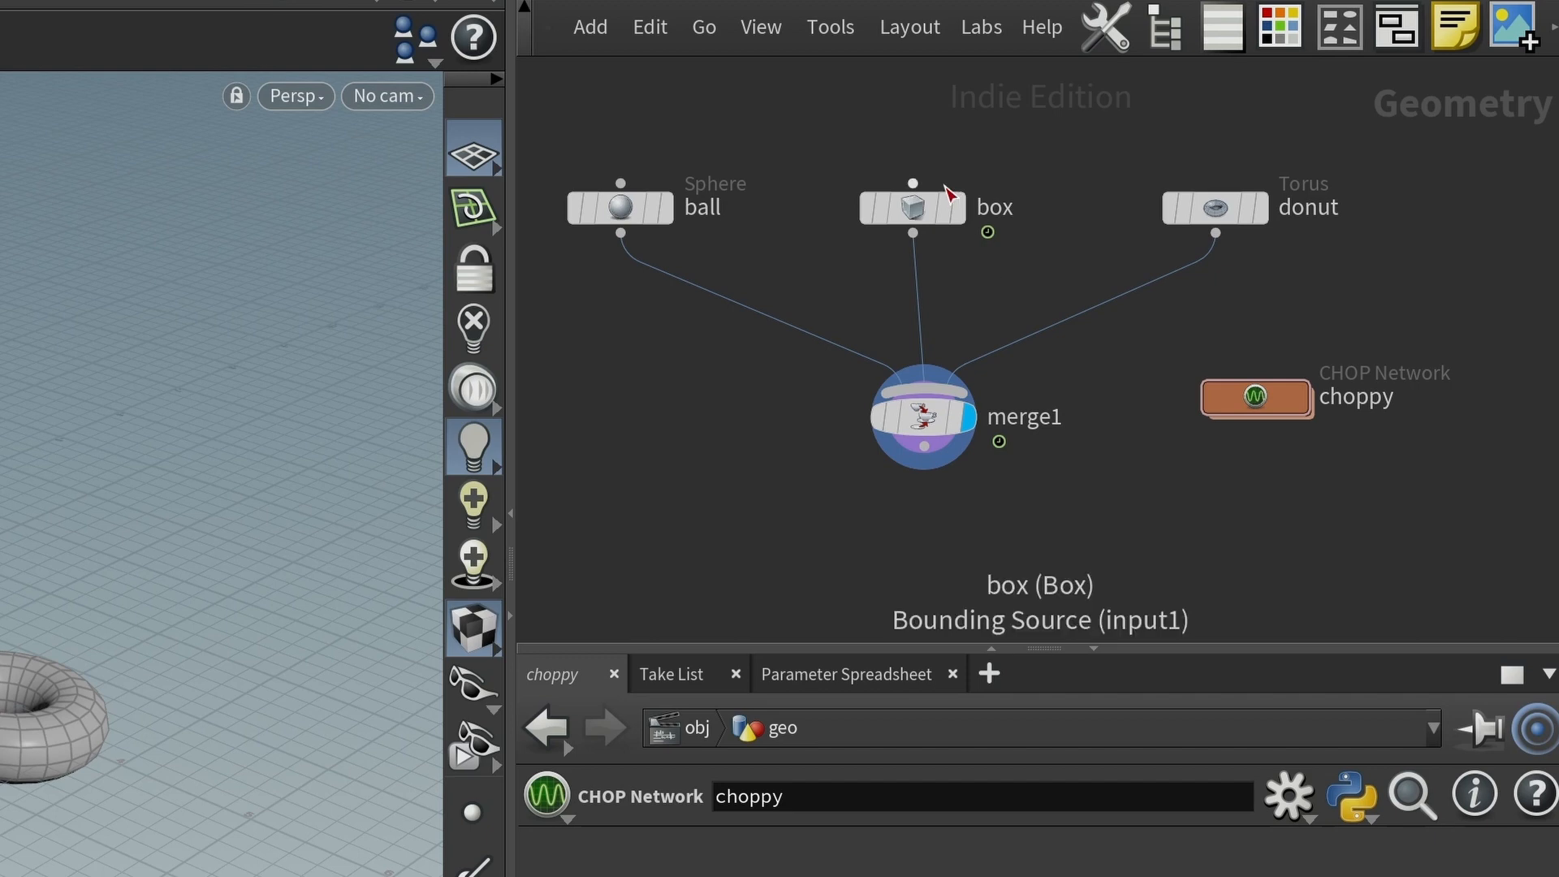
pyautogui.click(919, 208)
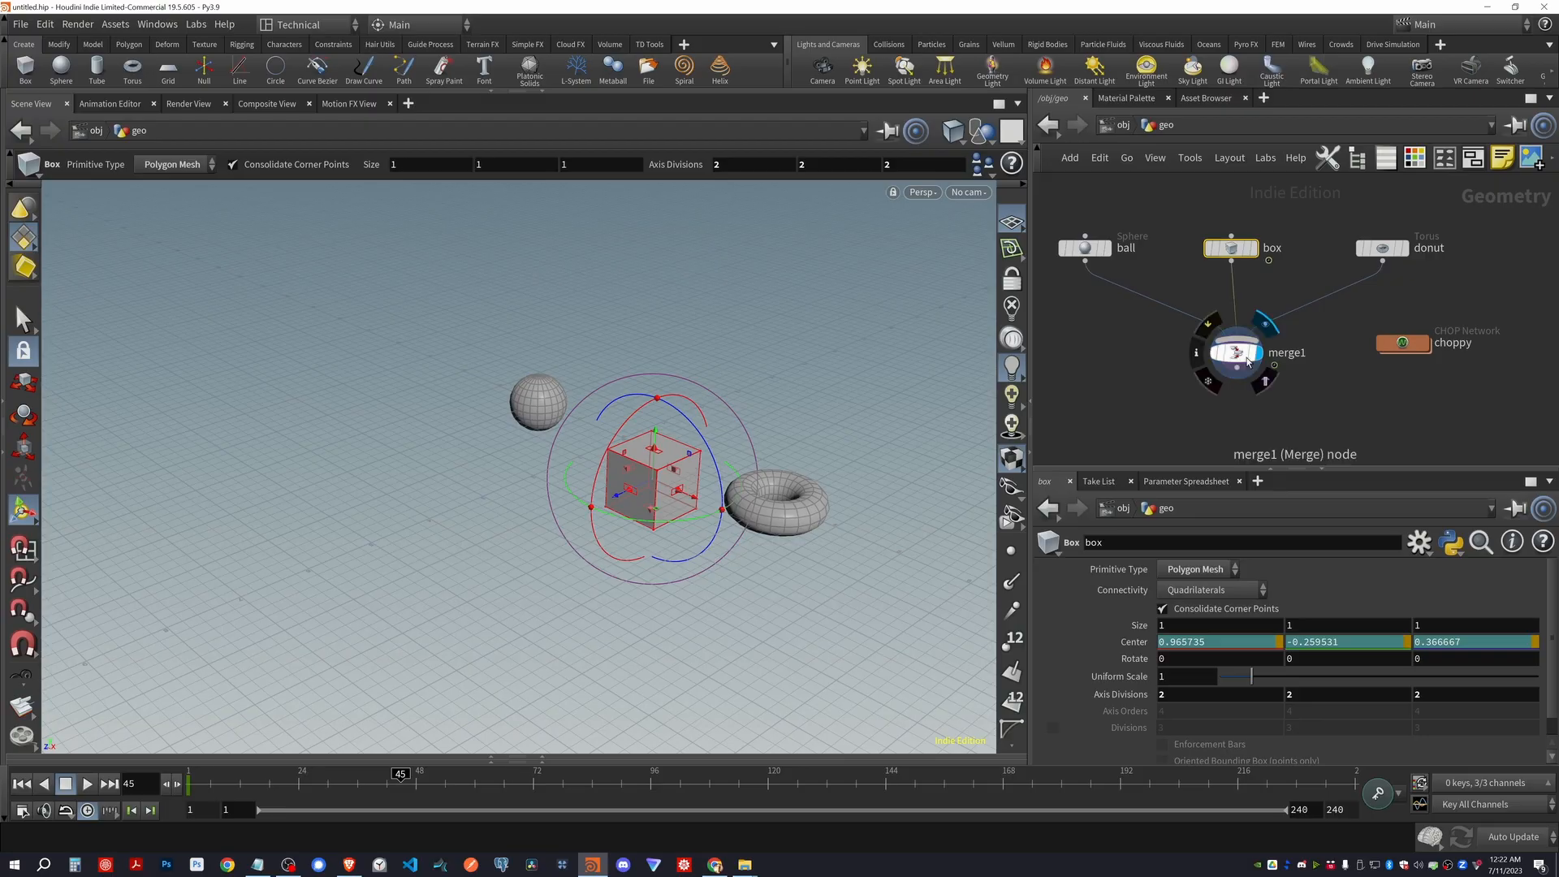
pyautogui.doubleClick(1402, 343)
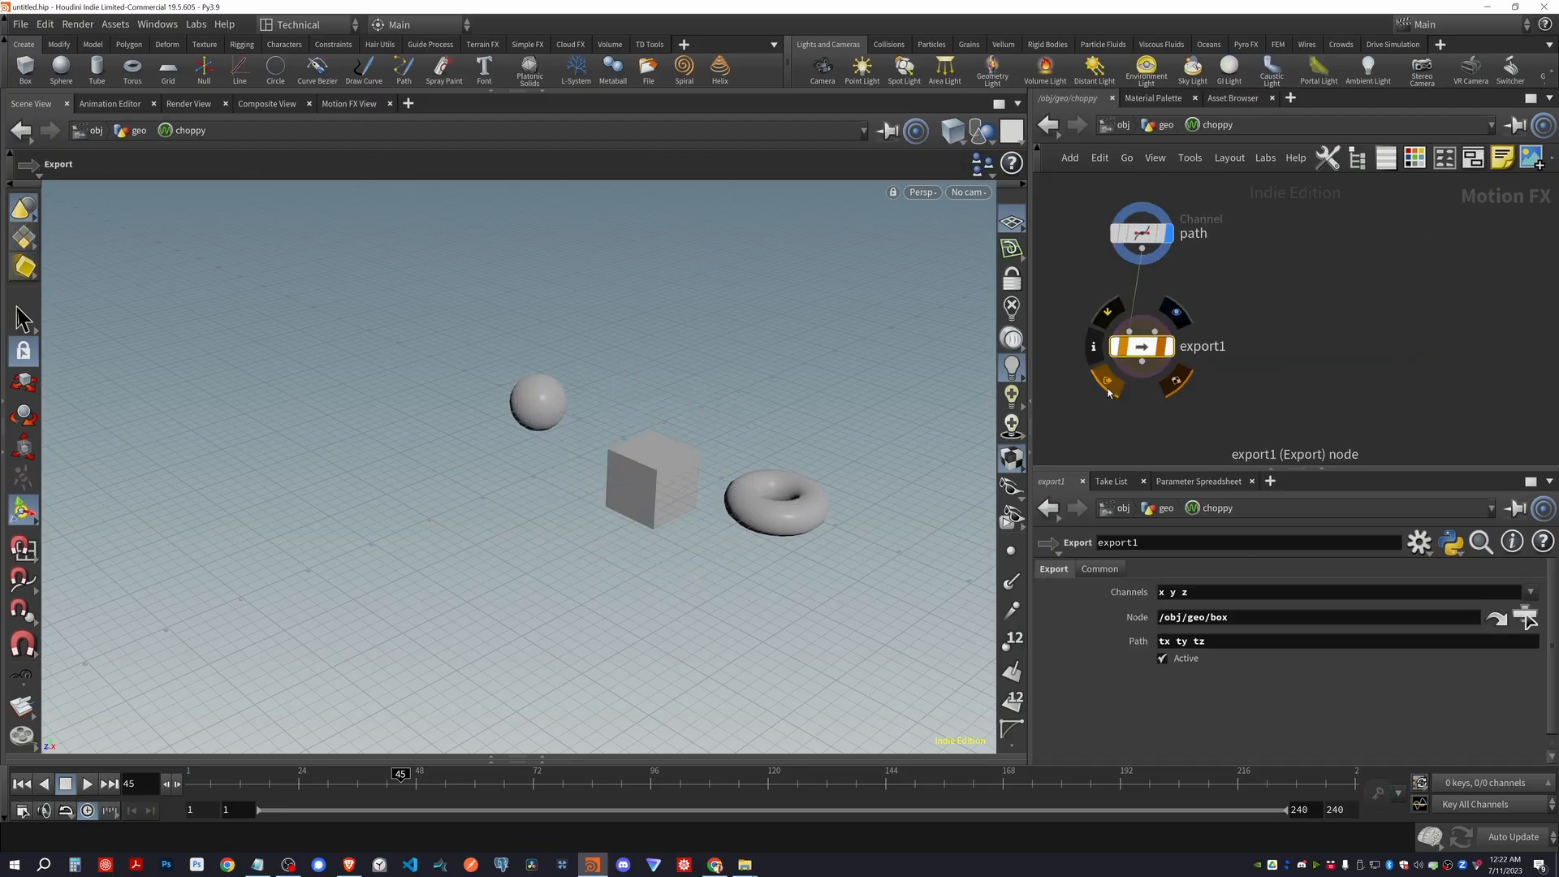
pyautogui.press('u')
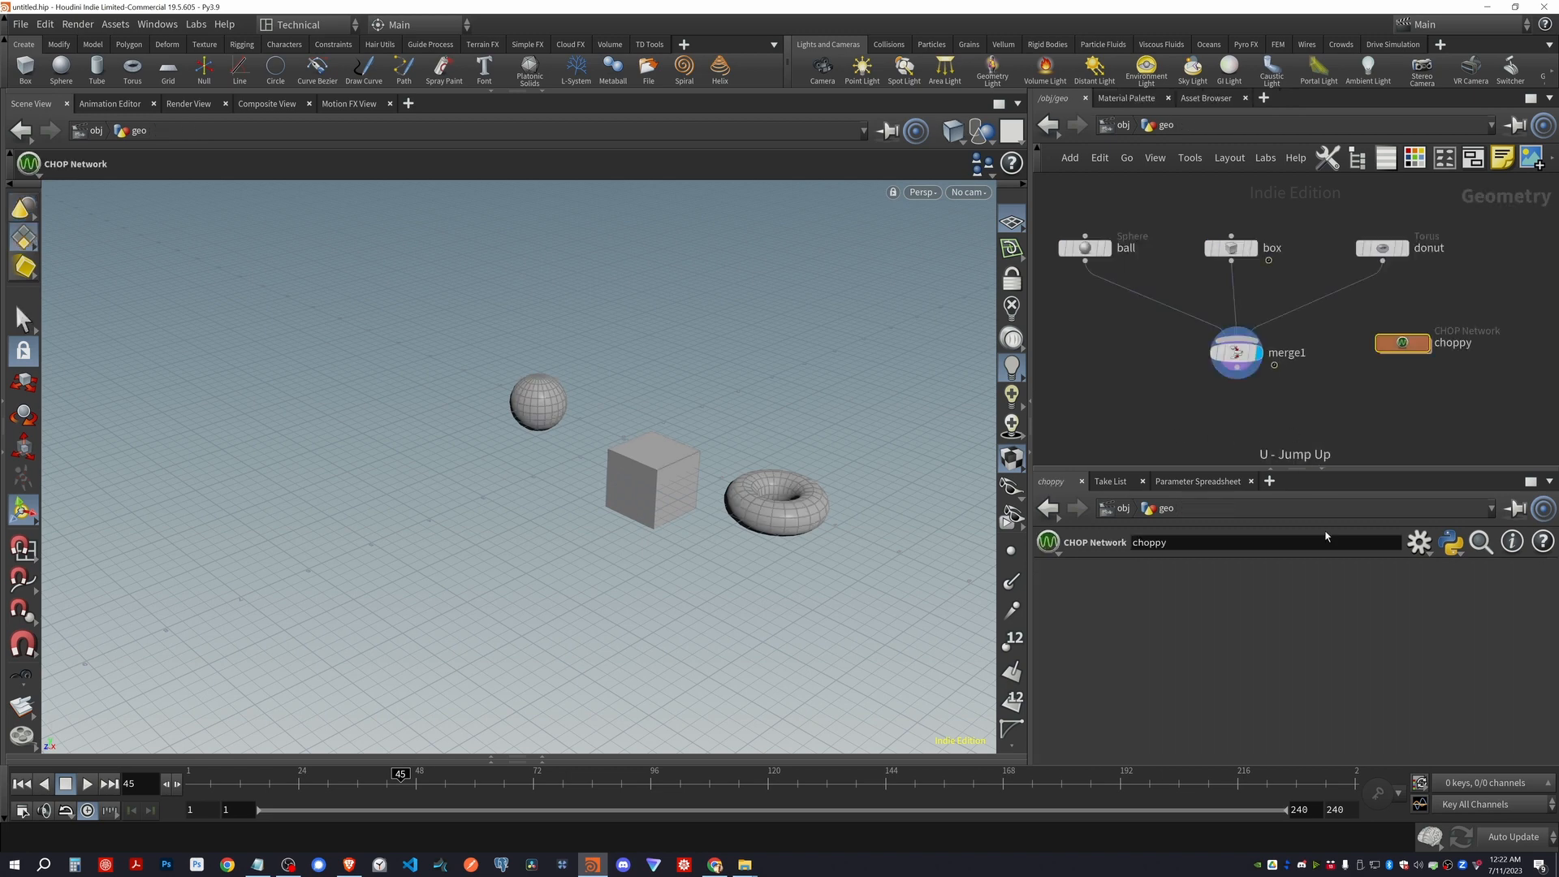
# Select the box in the geo network and toggle its Center parameter between values and override sources
pyautogui.click(1232, 247)
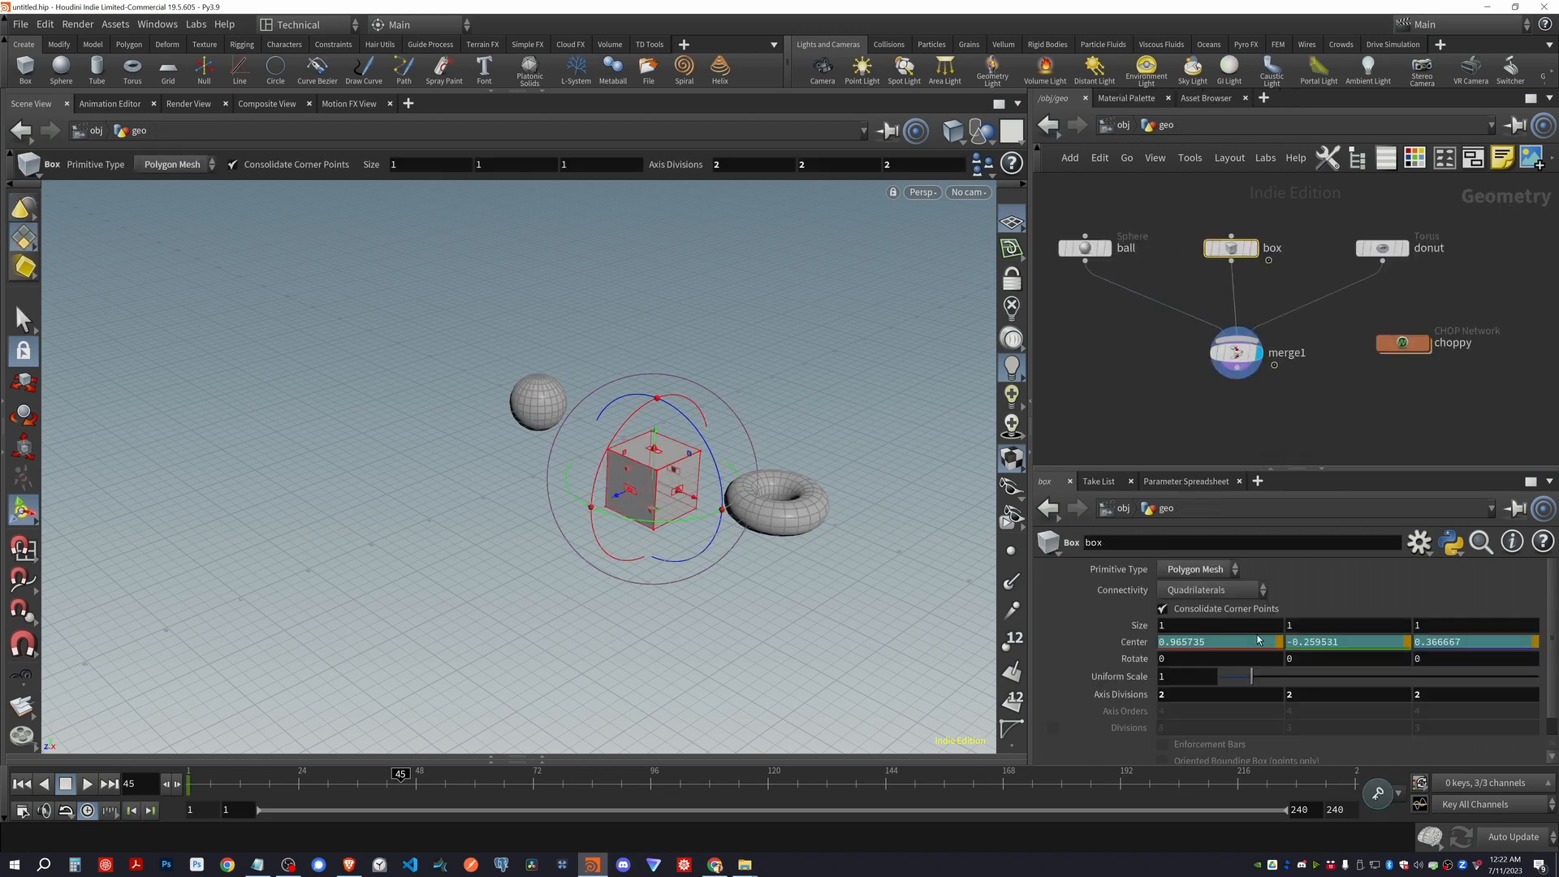
pyautogui.click(1134, 641)
pyautogui.click(1135, 642)
pyautogui.click(1134, 642)
pyautogui.click(1135, 645)
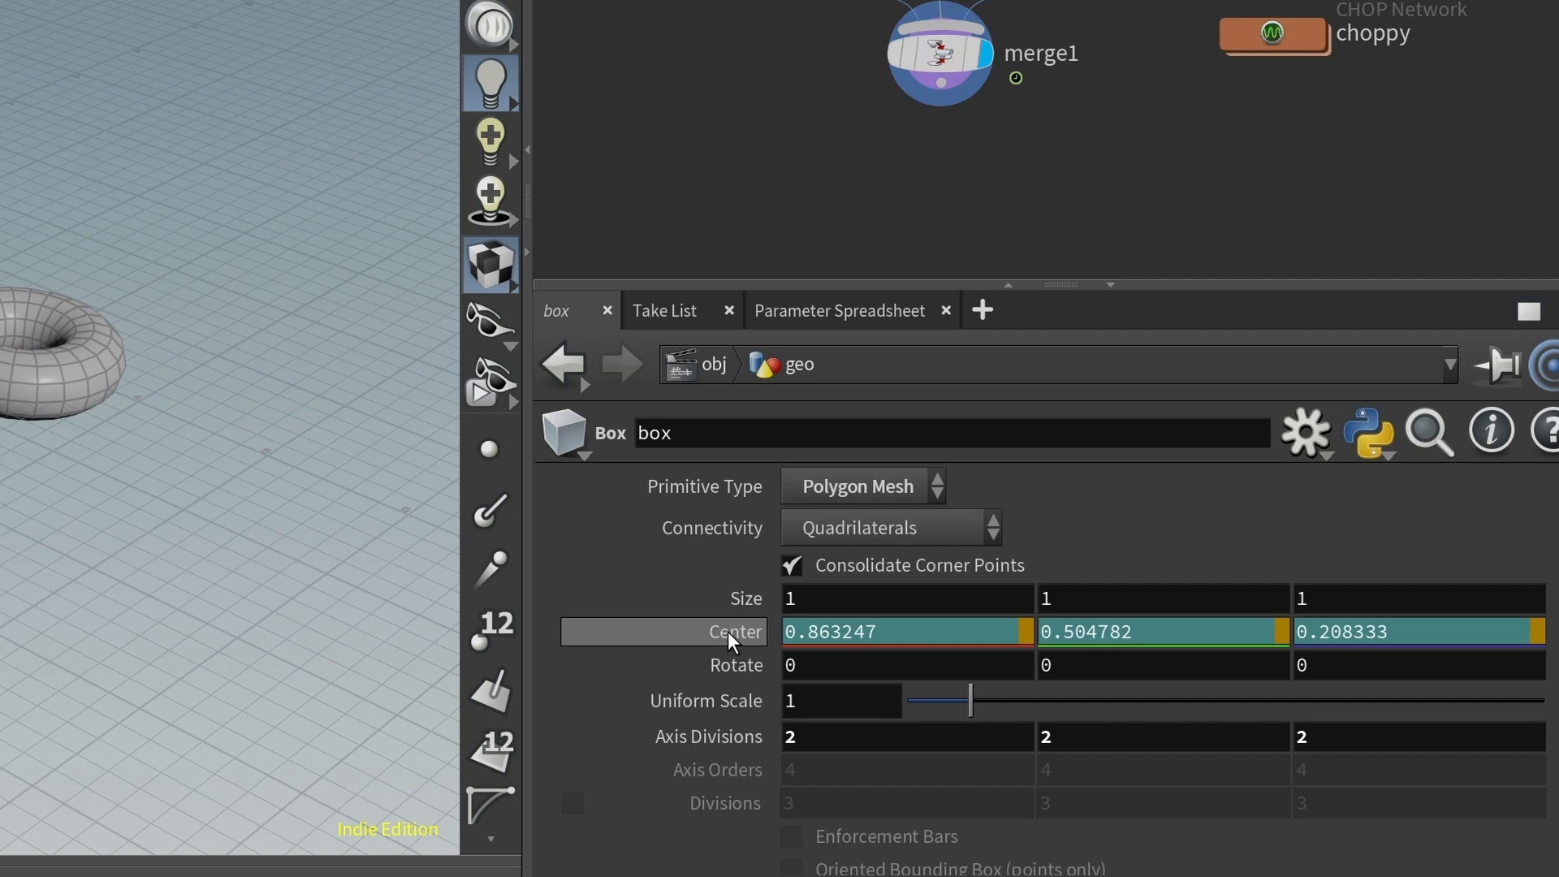
pyautogui.click(733, 642)
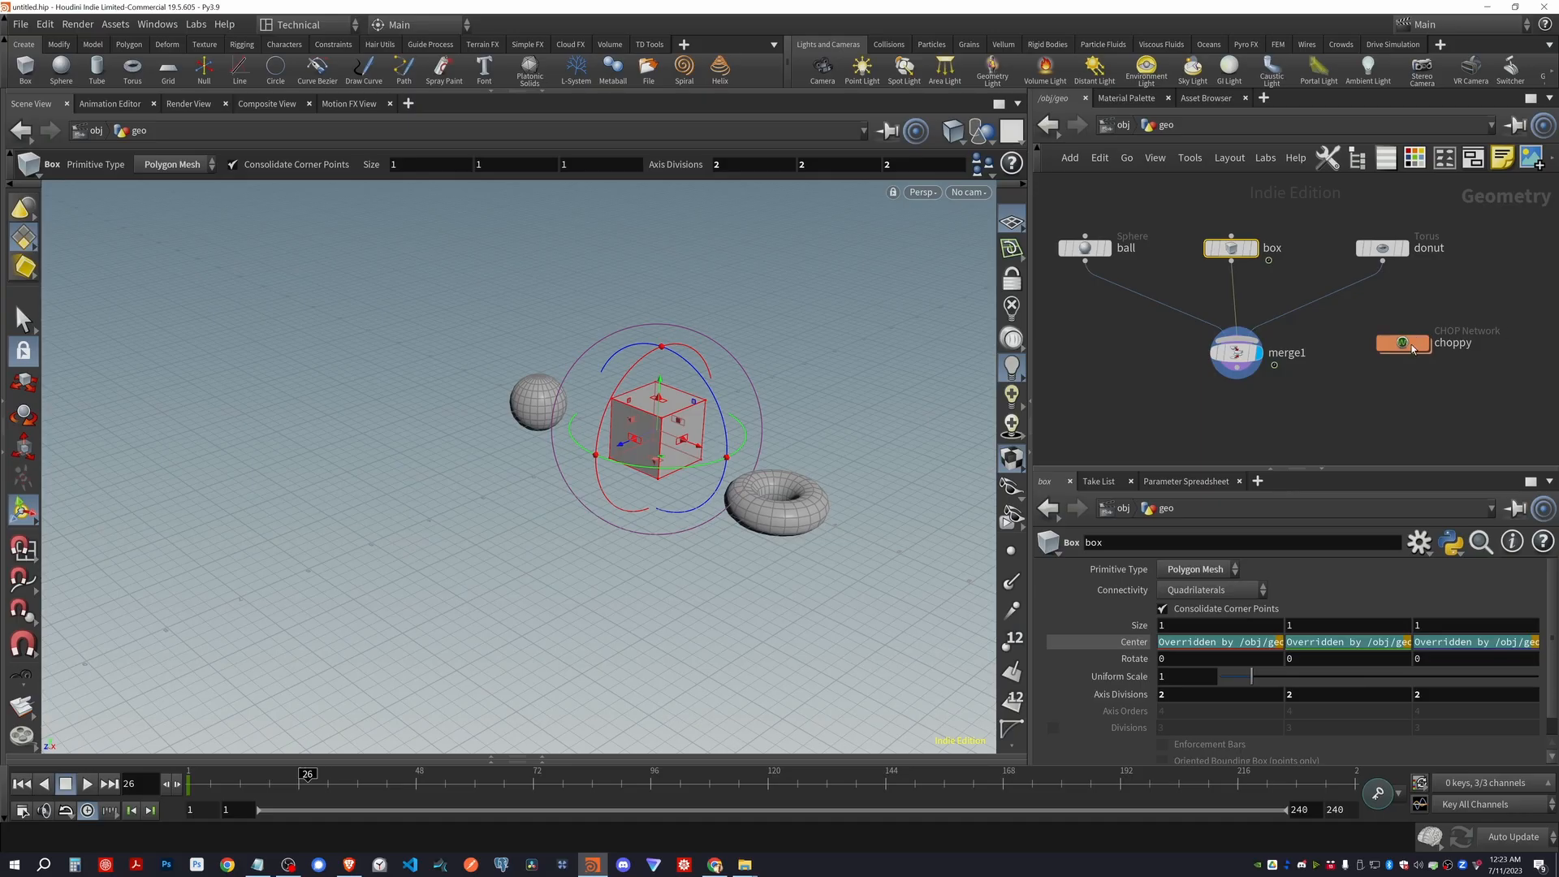
# Rename the Export node inside the choppy network to copy_to_geo
pyautogui.doubleClick(1273, 34)
pyautogui.moveTo(1141, 349)
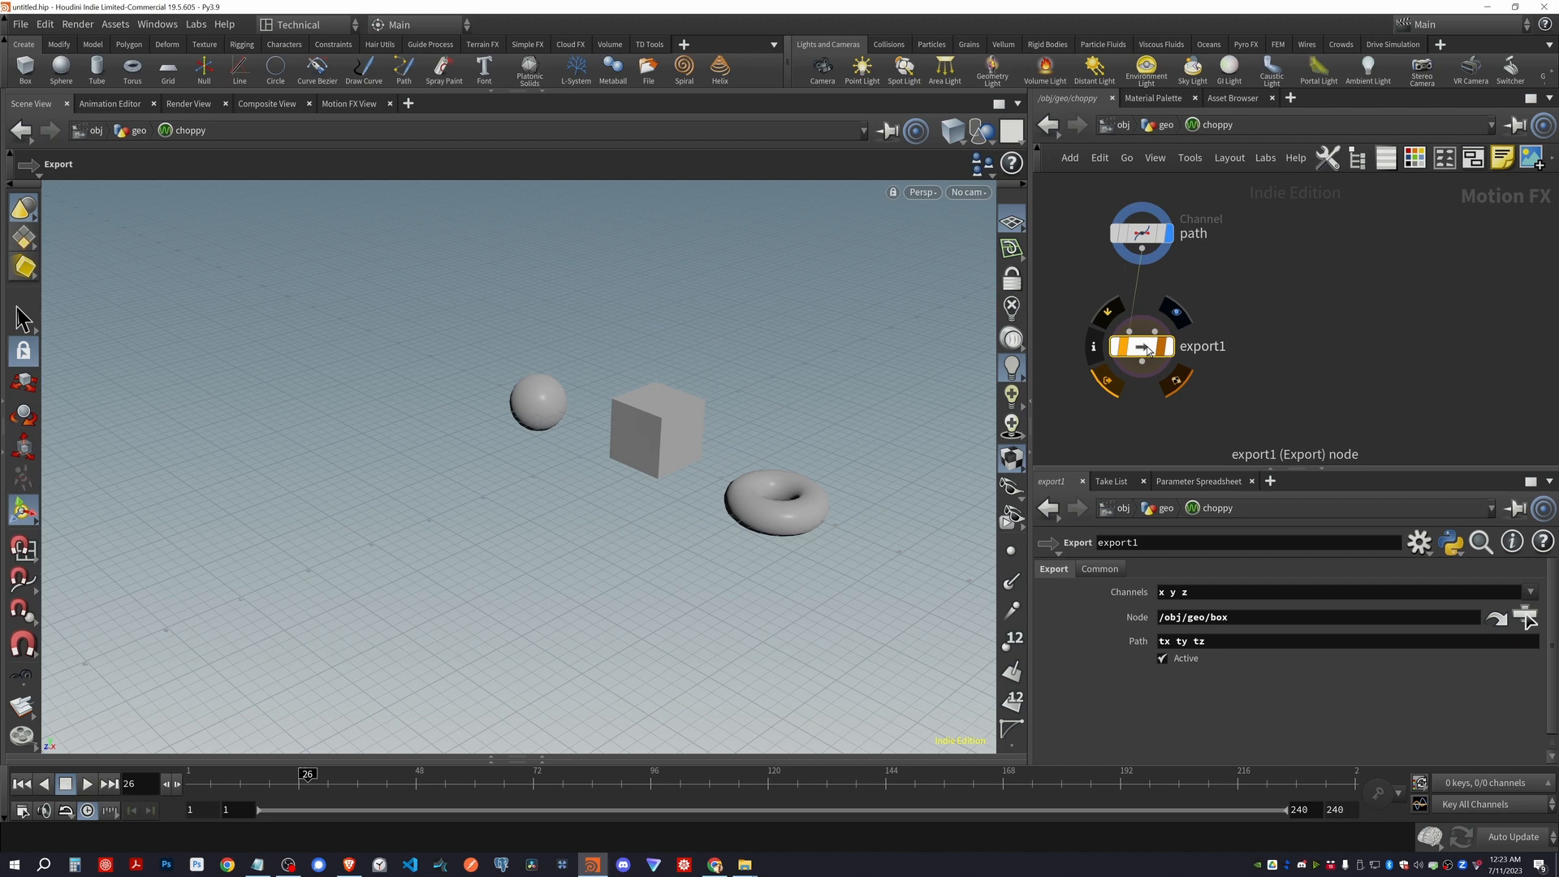
pyautogui.doubleClick(1206, 346)
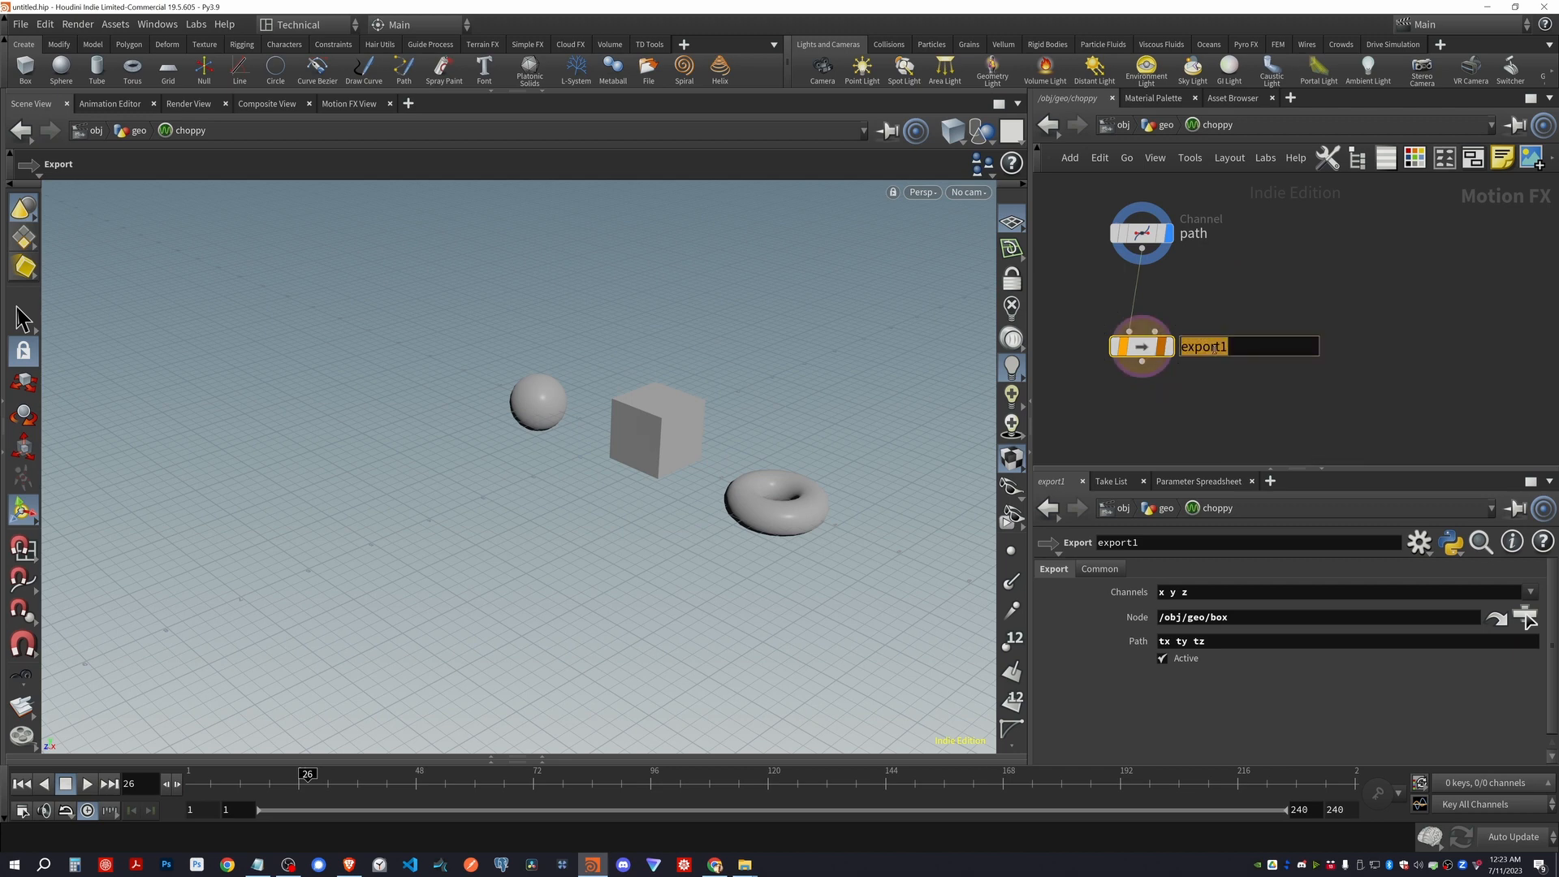
pyautogui.write('copy_to_geo')
pyautogui.press('Return')
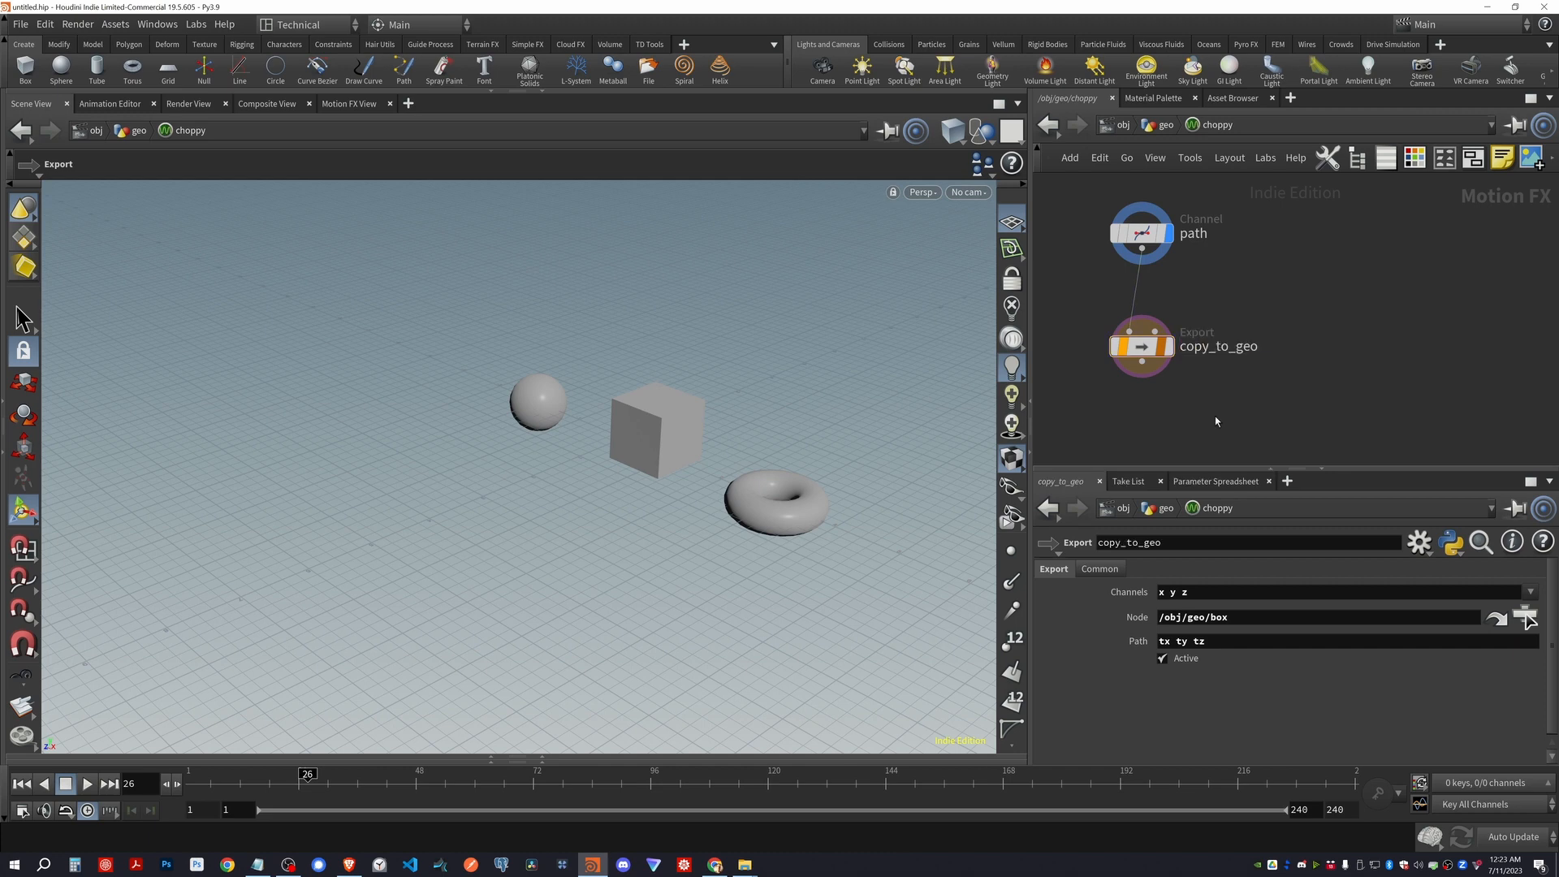
# Inspect the override source on the box's Center parameter in the geo network
pyautogui.press('u')
pyautogui.click(1234, 250)
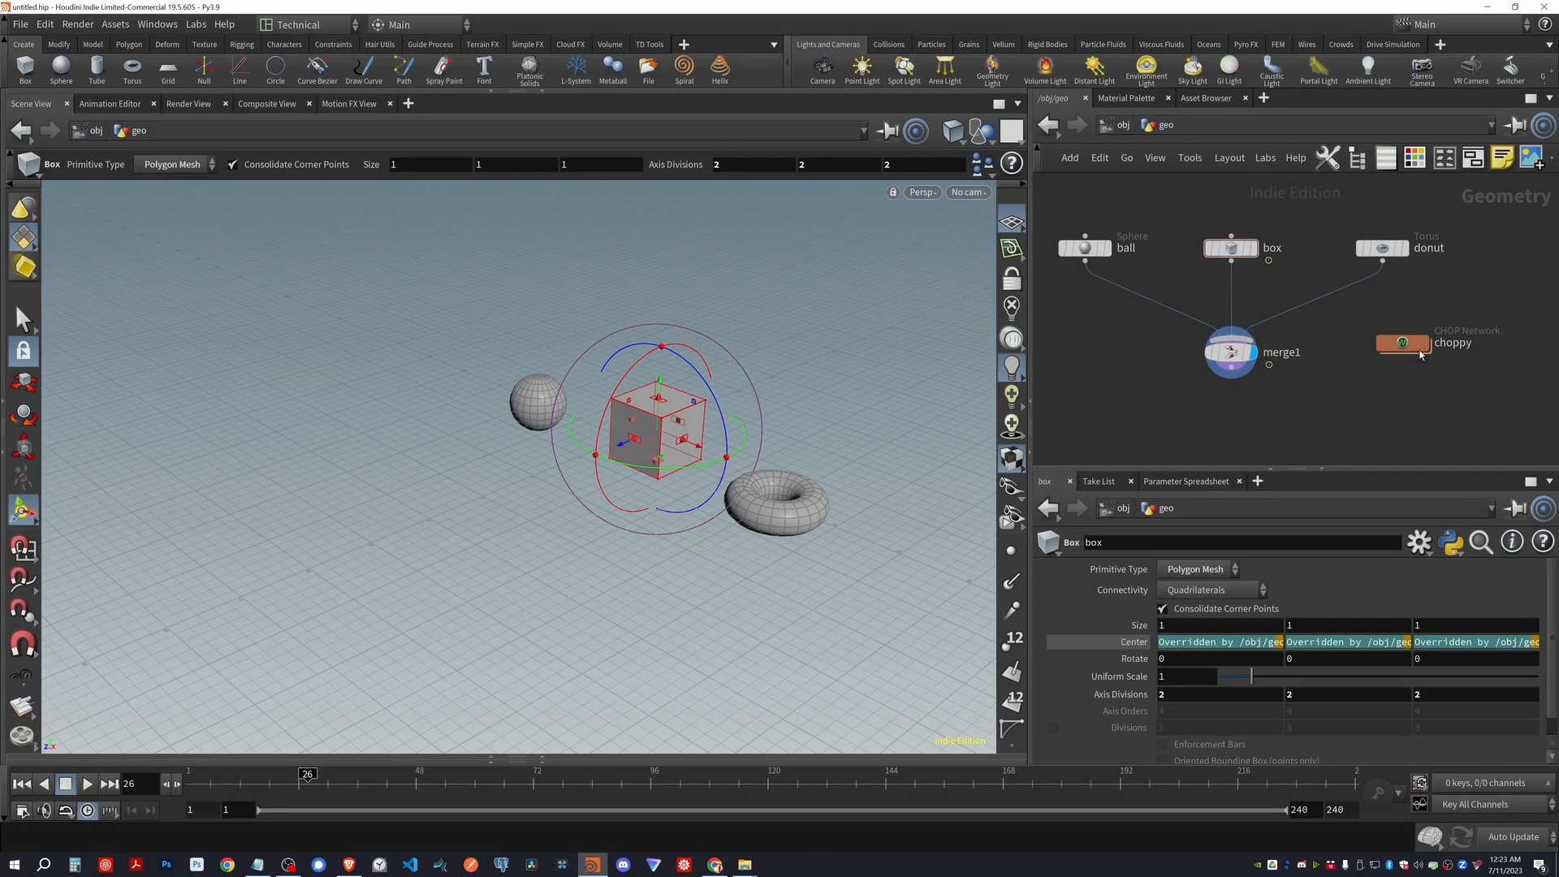
# Retarget the copy_to_geo node inside choppy to /obj/geo/ball, play the animation and rewind it
pyautogui.doubleClick(1413, 342)
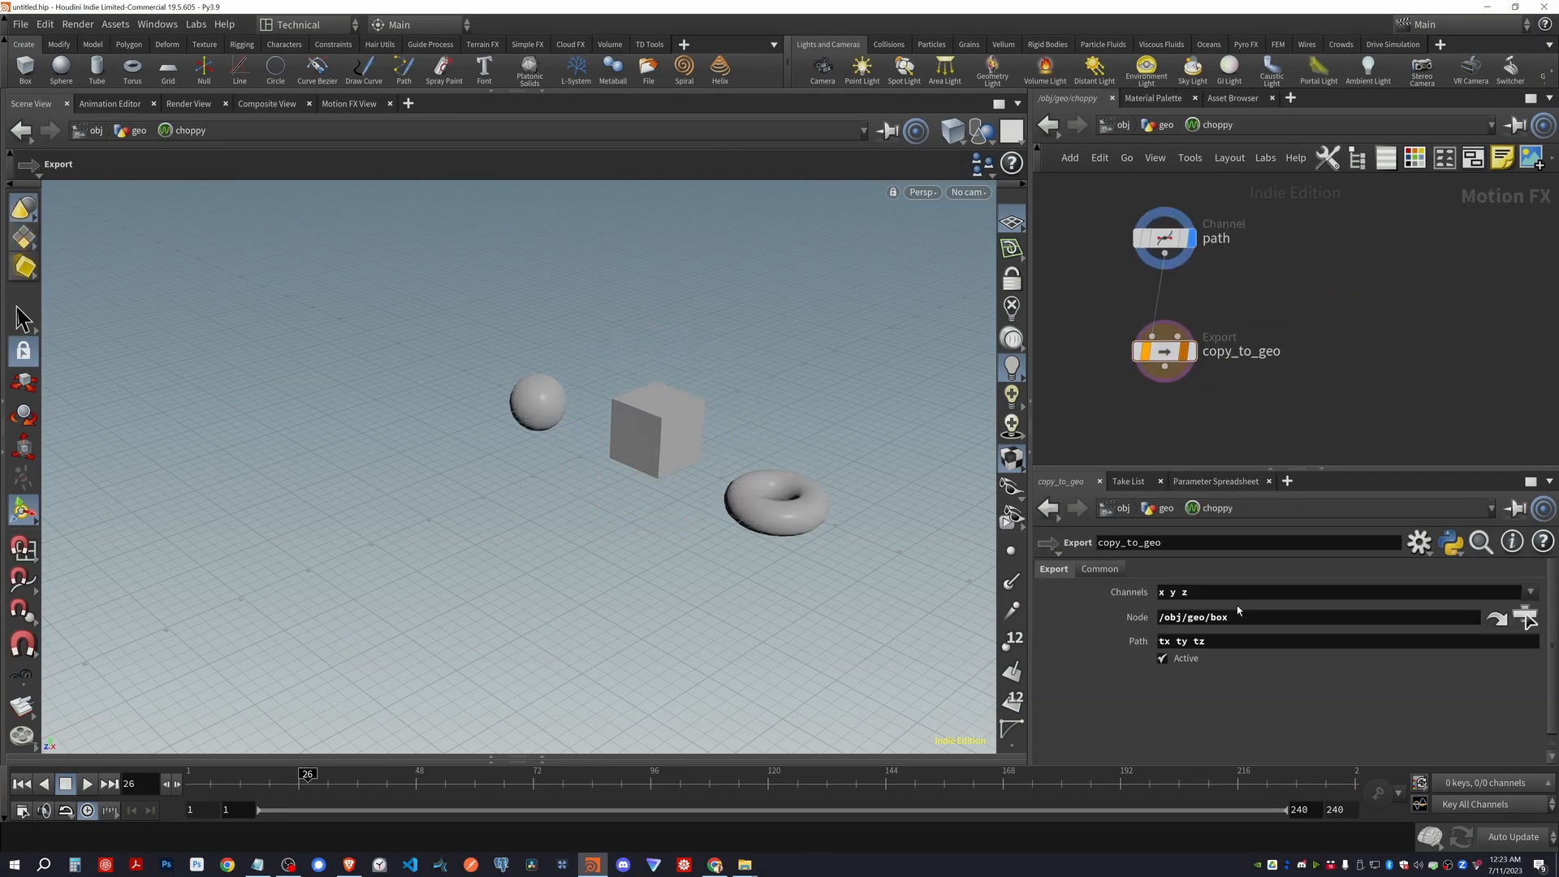
pyautogui.press('BackSpace')
pyautogui.press('BackSpace')
pyautogui.write('all')
pyautogui.press('Return')
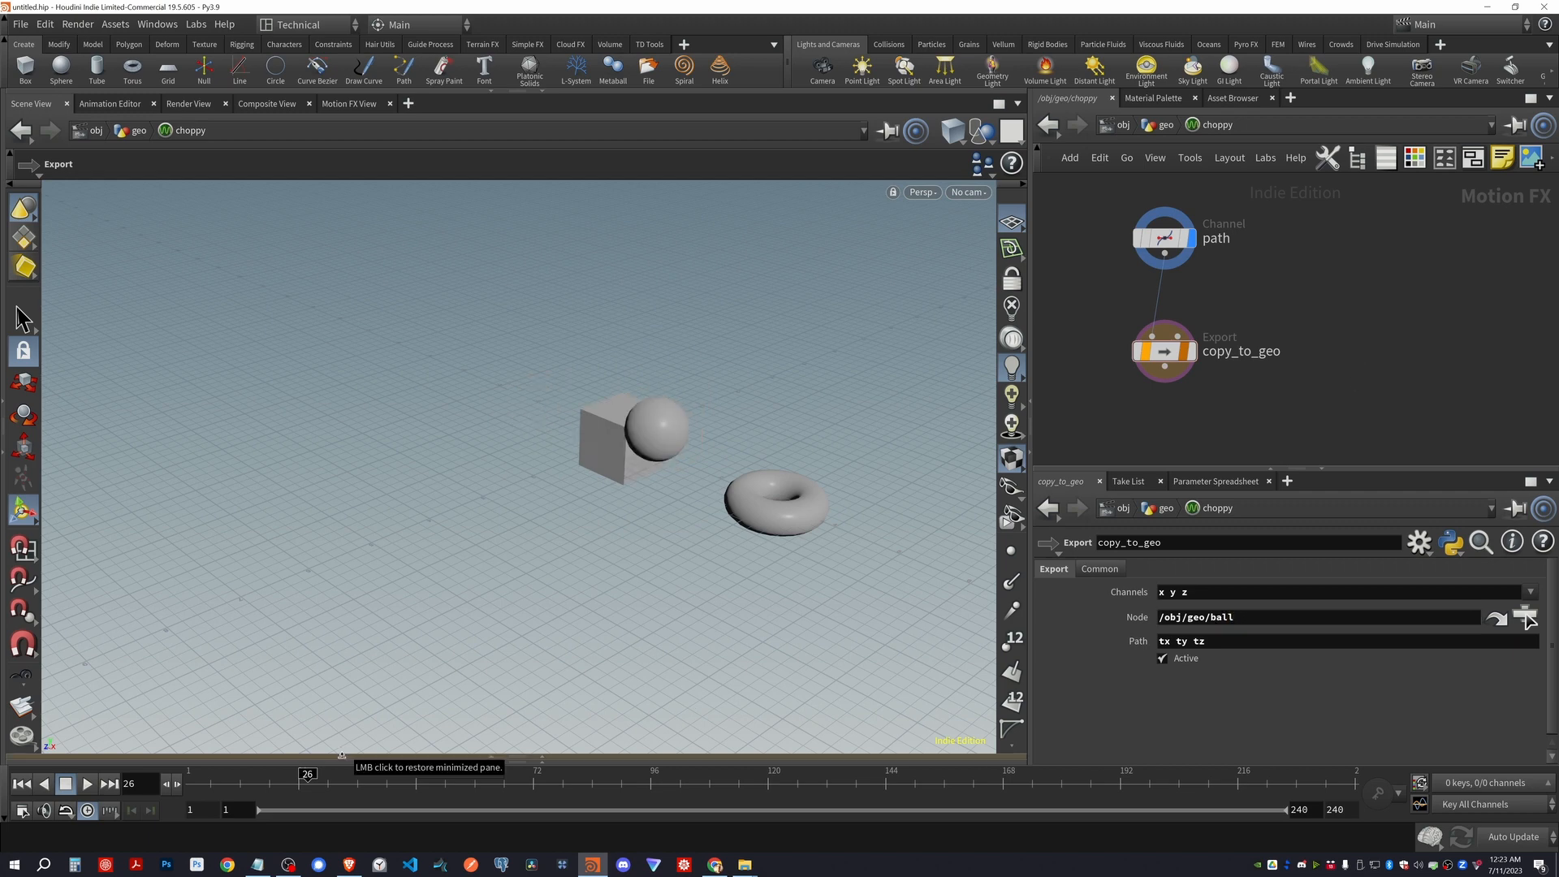
pyautogui.hotkey('ctrl', 'Up')
pyautogui.press('Up')
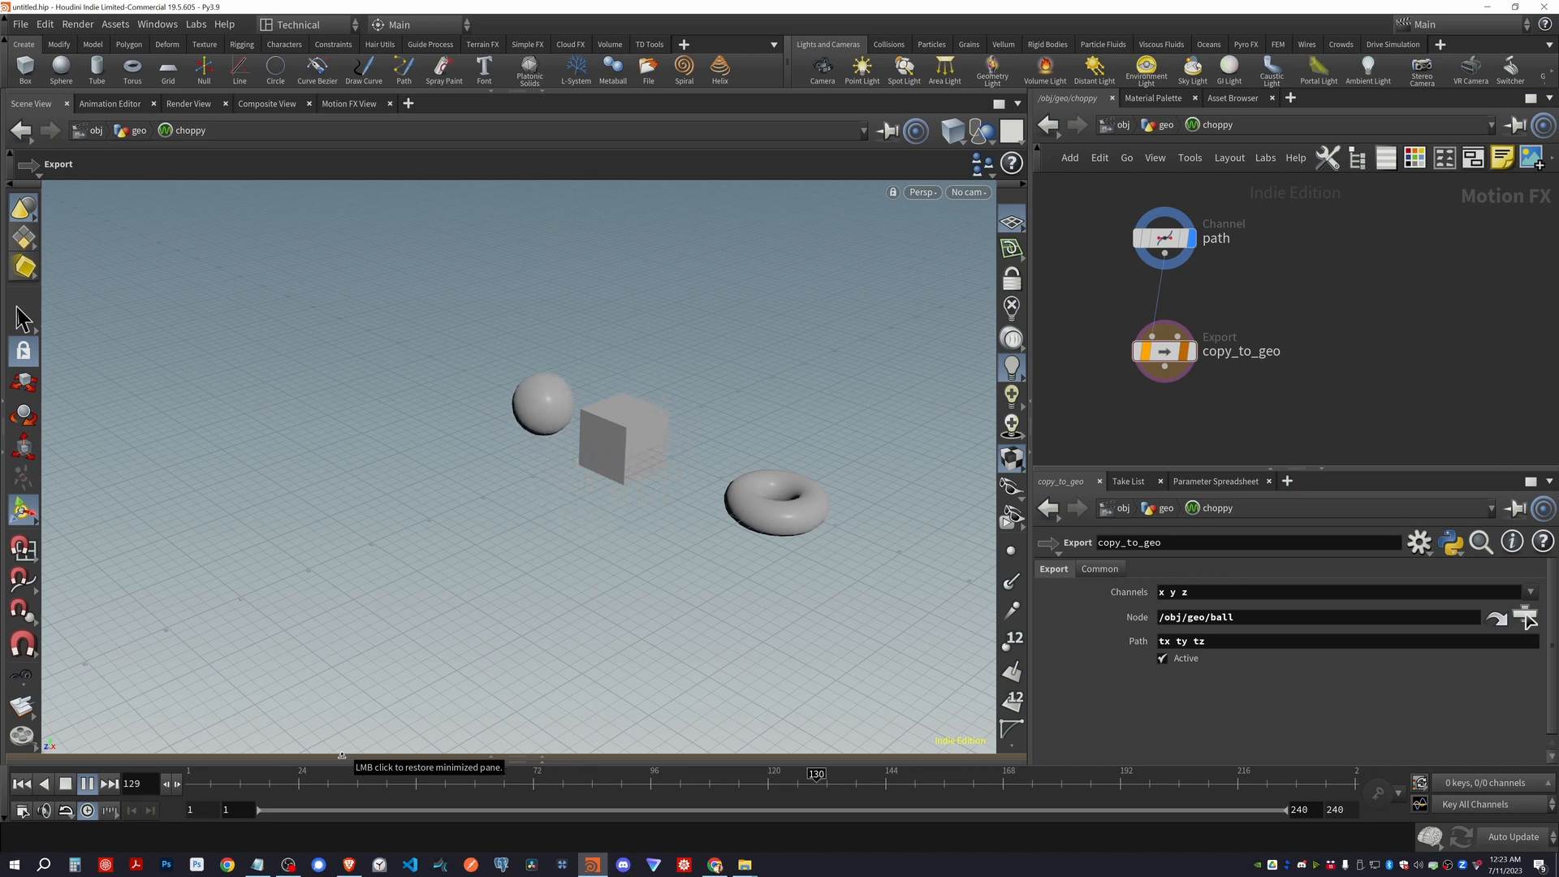
pyautogui.hotkey('ctrl', 'Up')
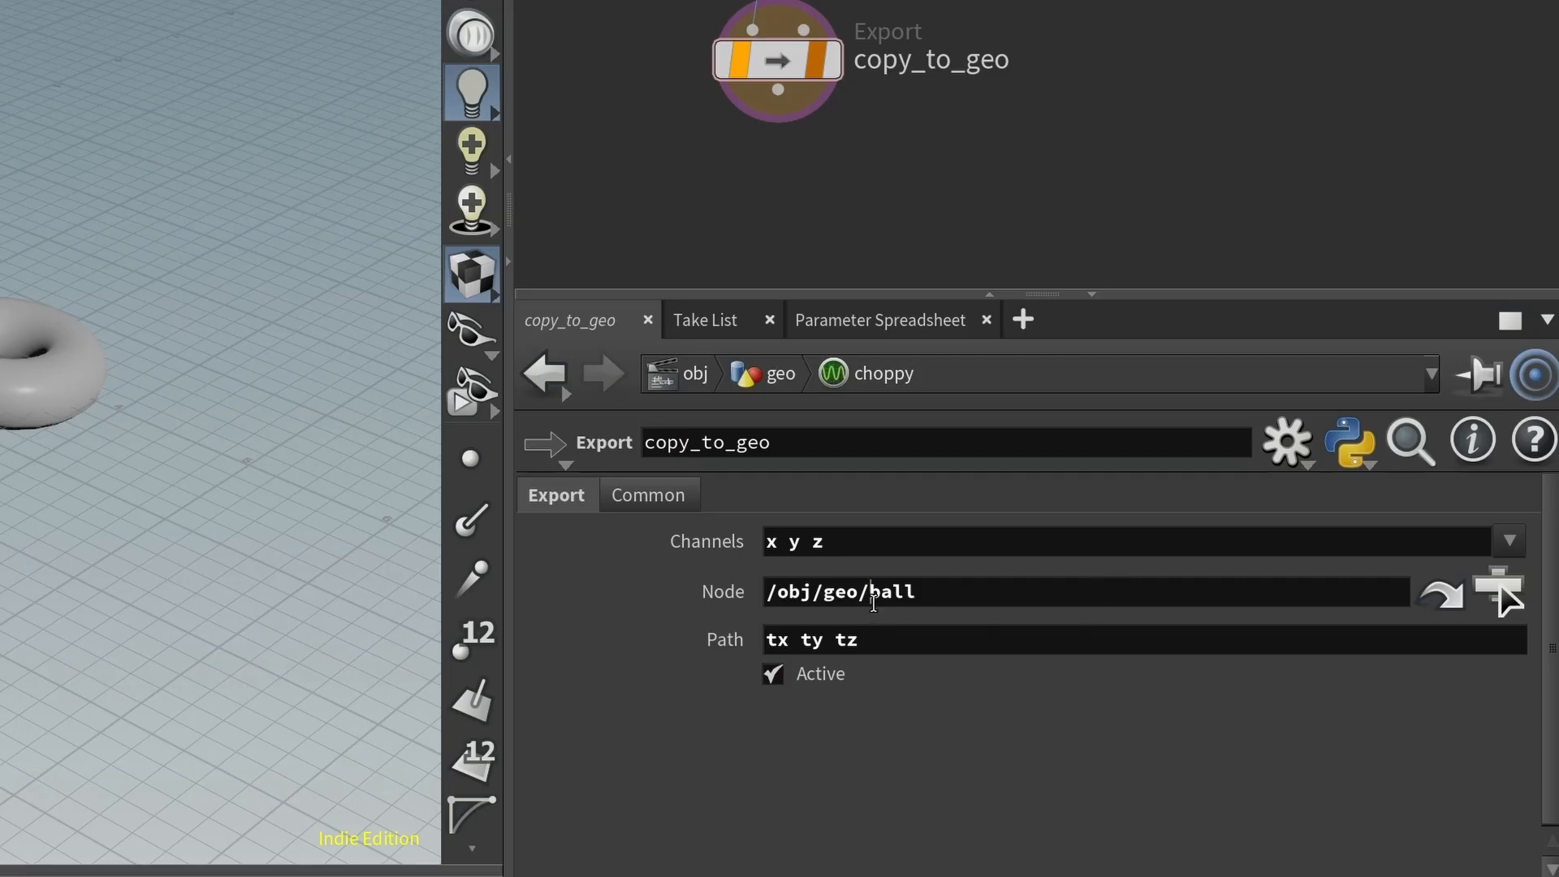
# Change the copy_to_geo node's target Node to the wildcard /obj/geo/* and play the animation
pyautogui.moveTo(1211, 618); pyautogui.dragTo(1284, 627)
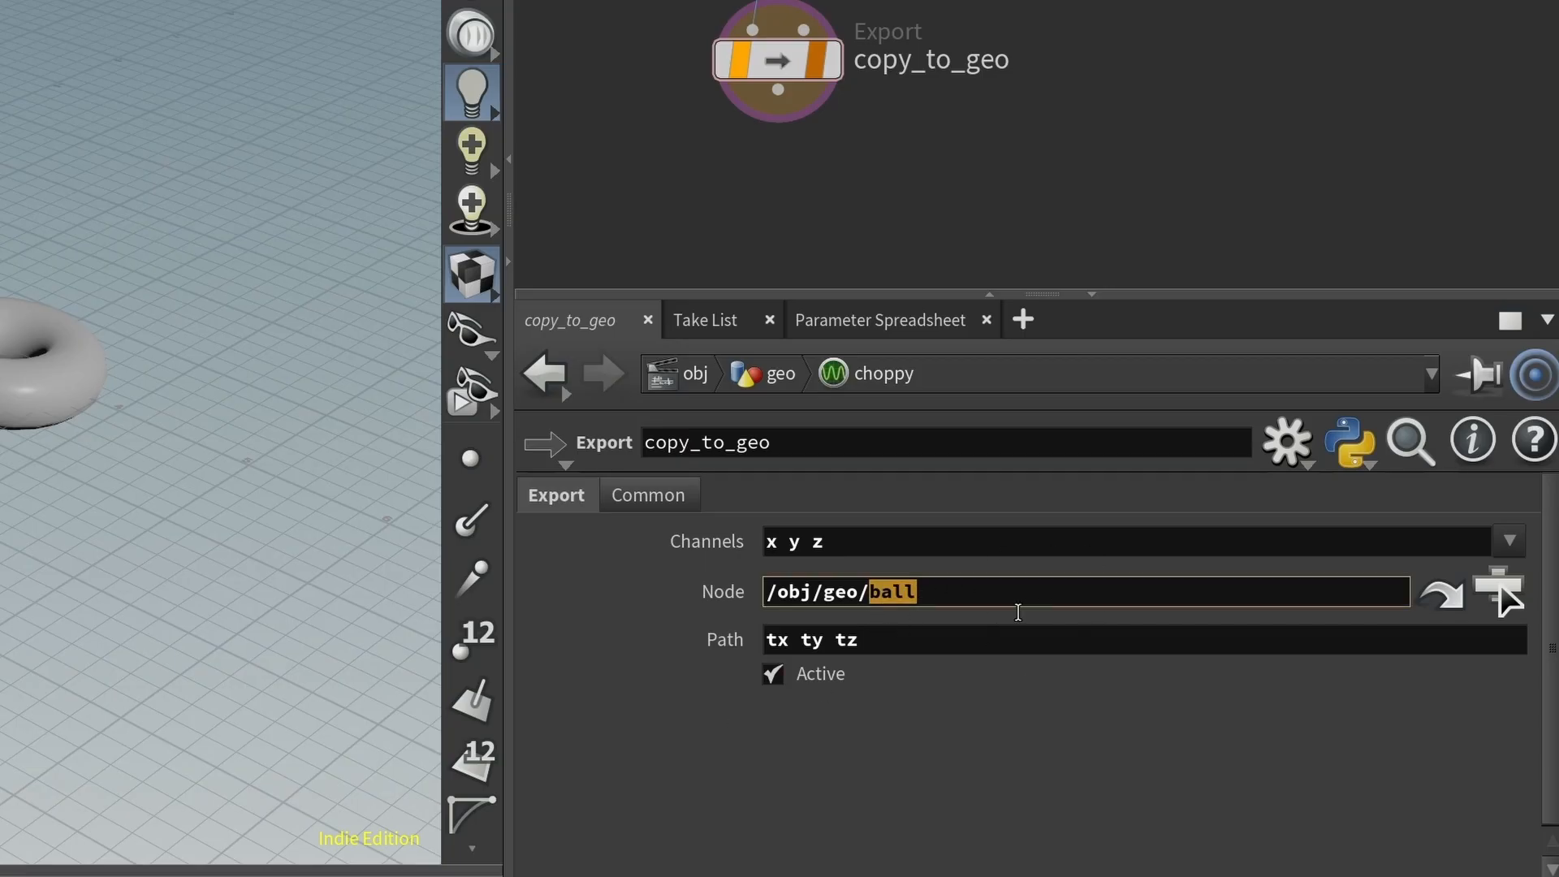
pyautogui.write('*')
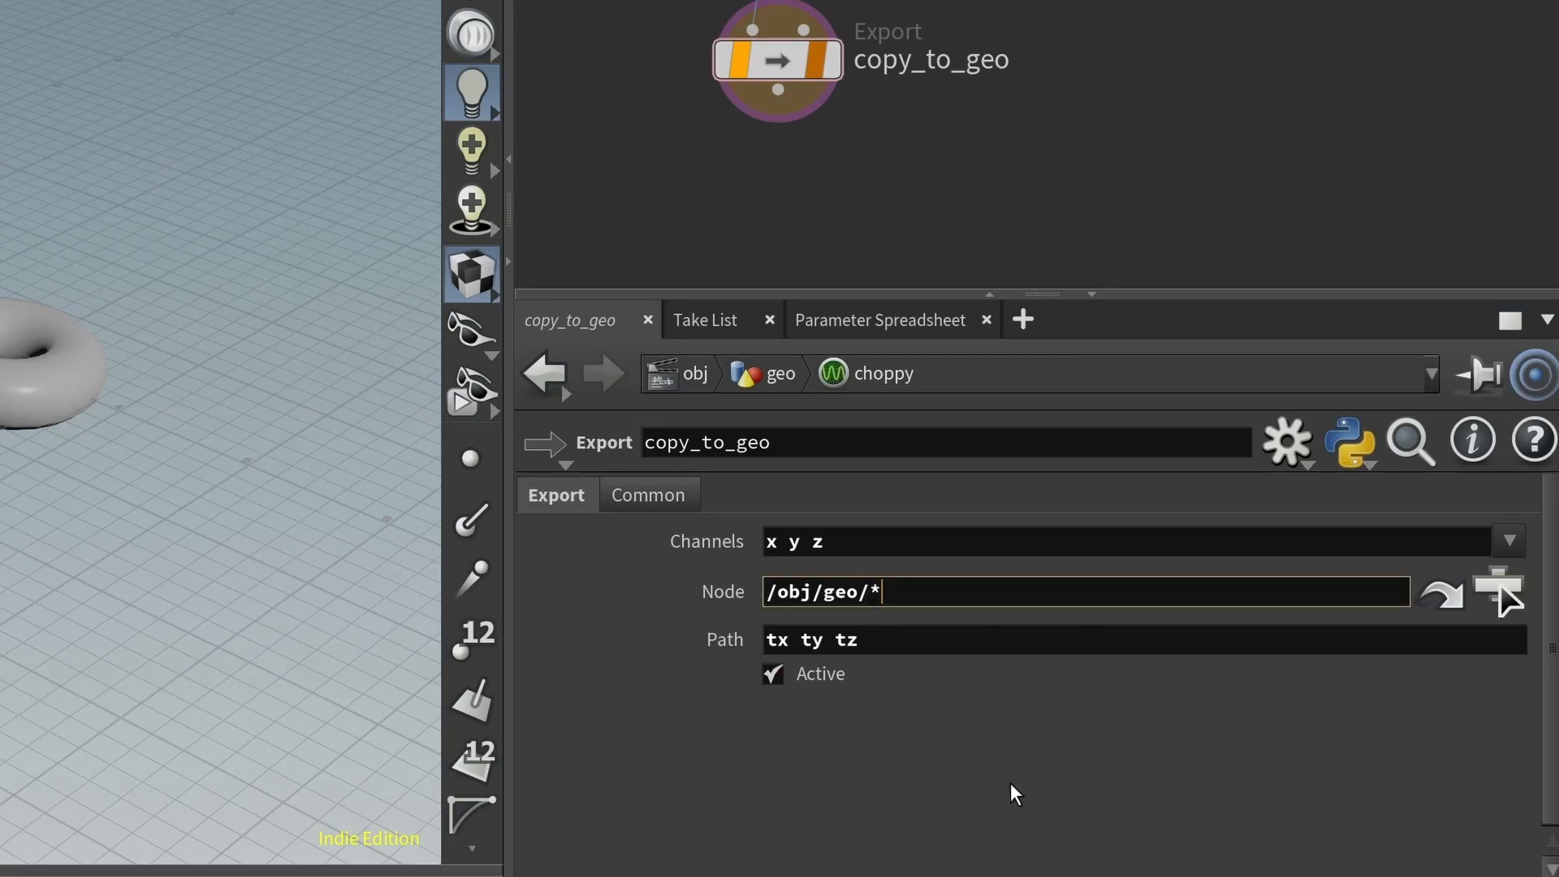
pyautogui.press('Return')
pyautogui.press('Up')
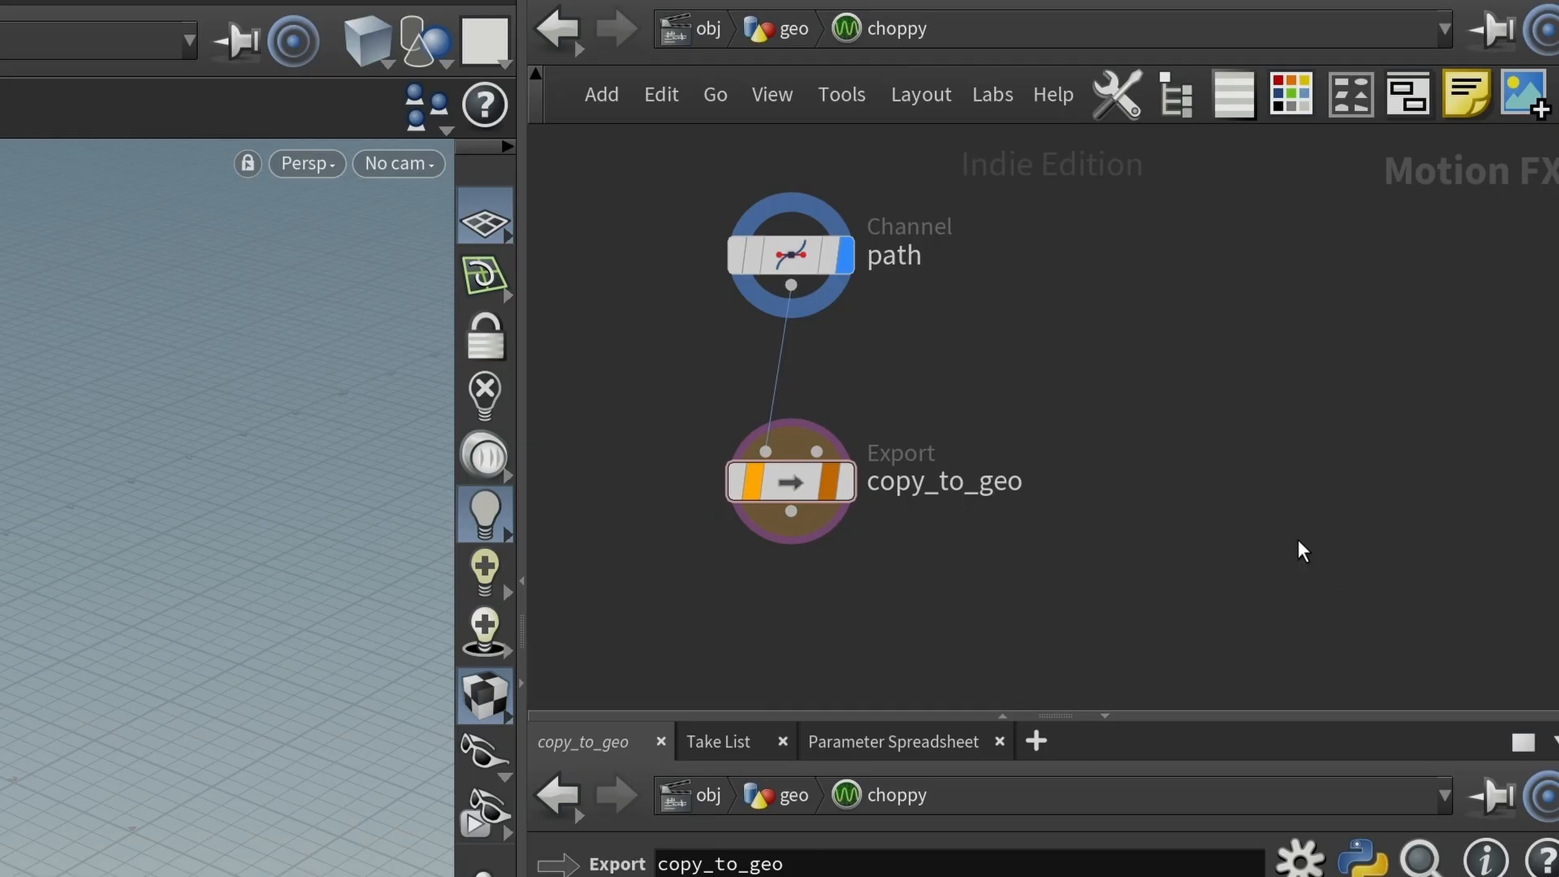
# Examine the Center overrides on the ball and the box in the geo network
pyautogui.press('u')
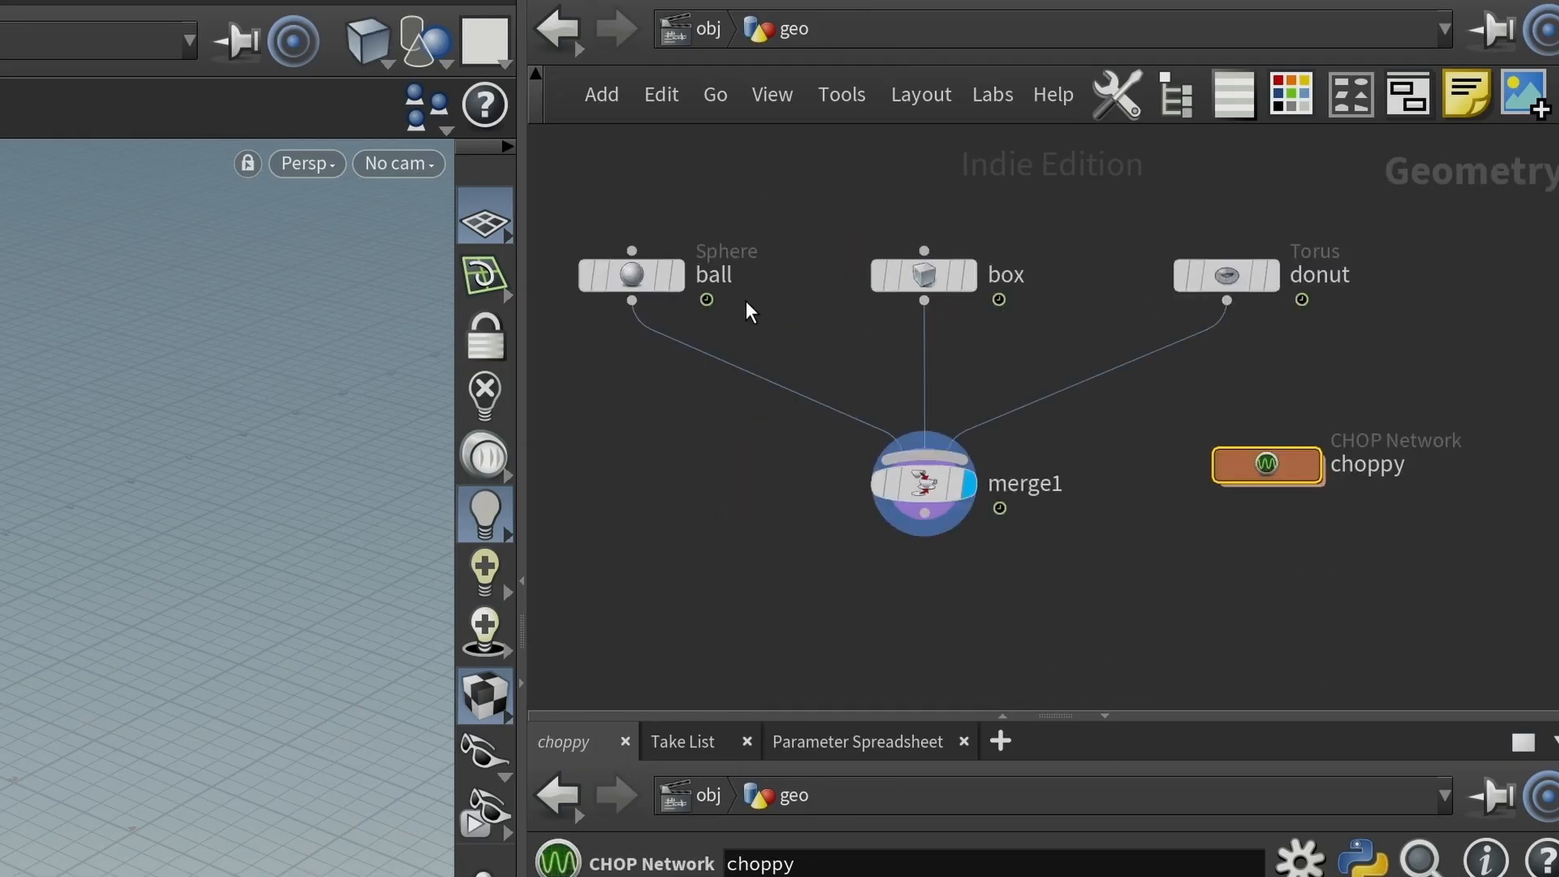
pyautogui.click(641, 285)
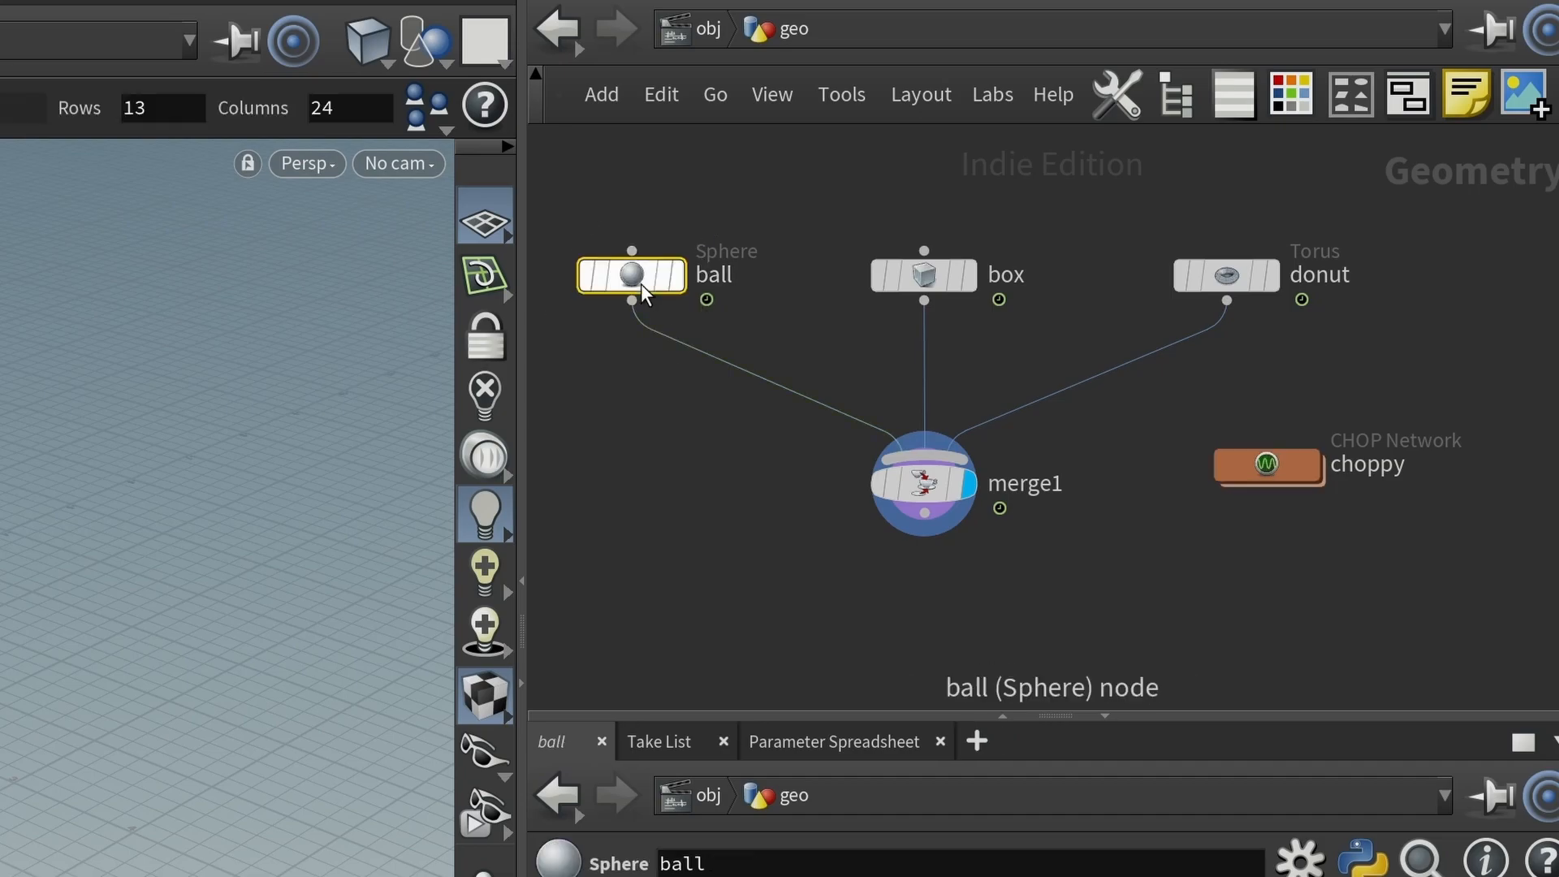
pyautogui.scroll(3, 770, 504)
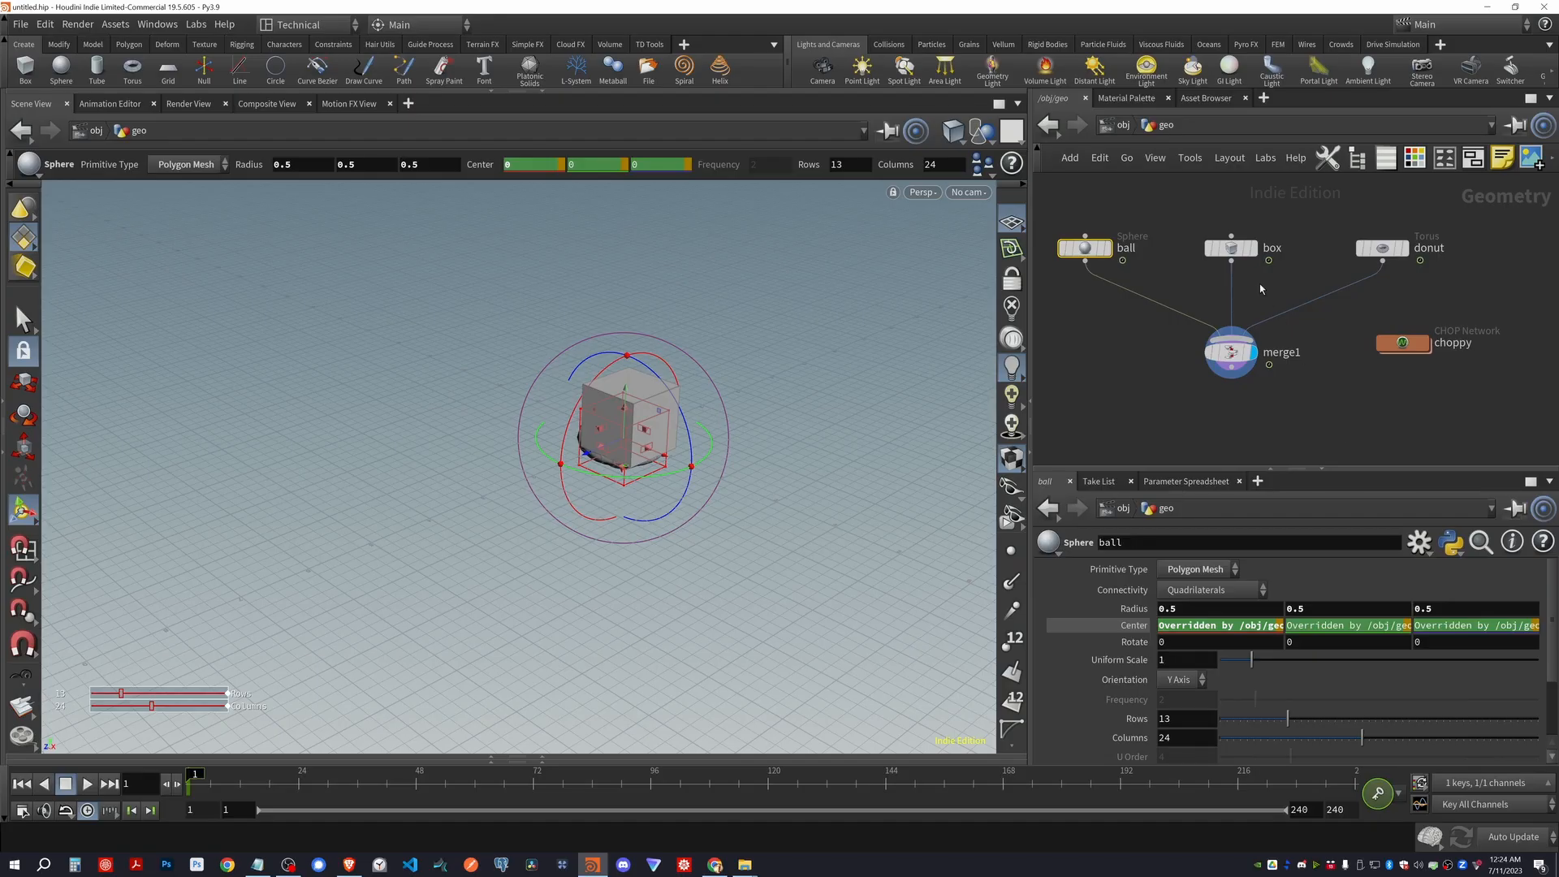
pyautogui.click(1231, 248)
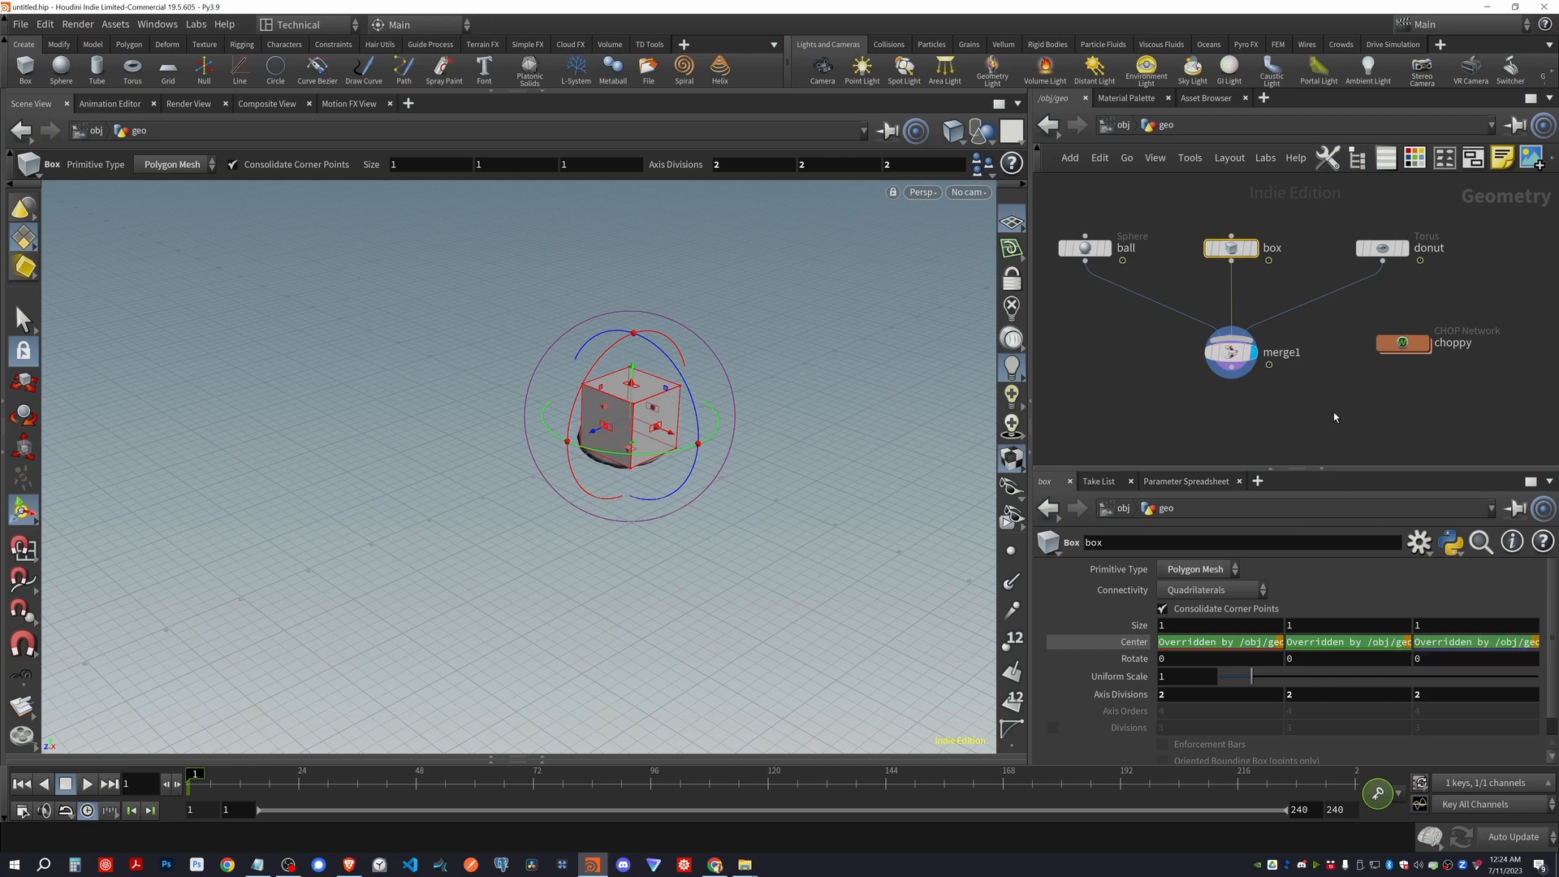
# Replace the wildcard in the copy_to_geo node's Node parameter by choosing /obj/geo/donut as the target
pyautogui.doubleClick(1403, 343)
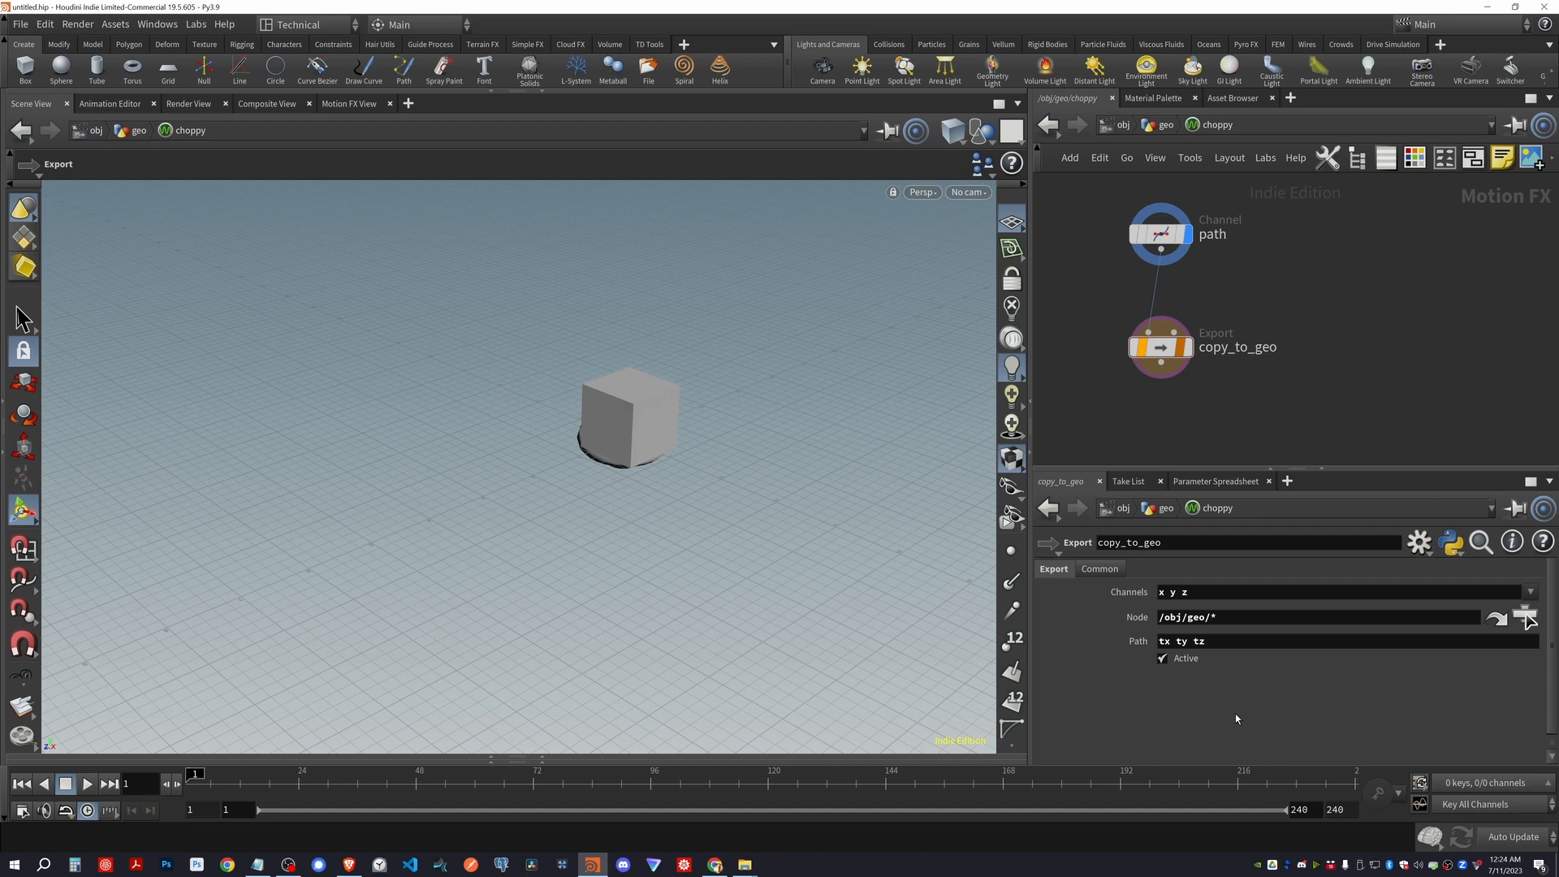
pyautogui.click(1250, 619)
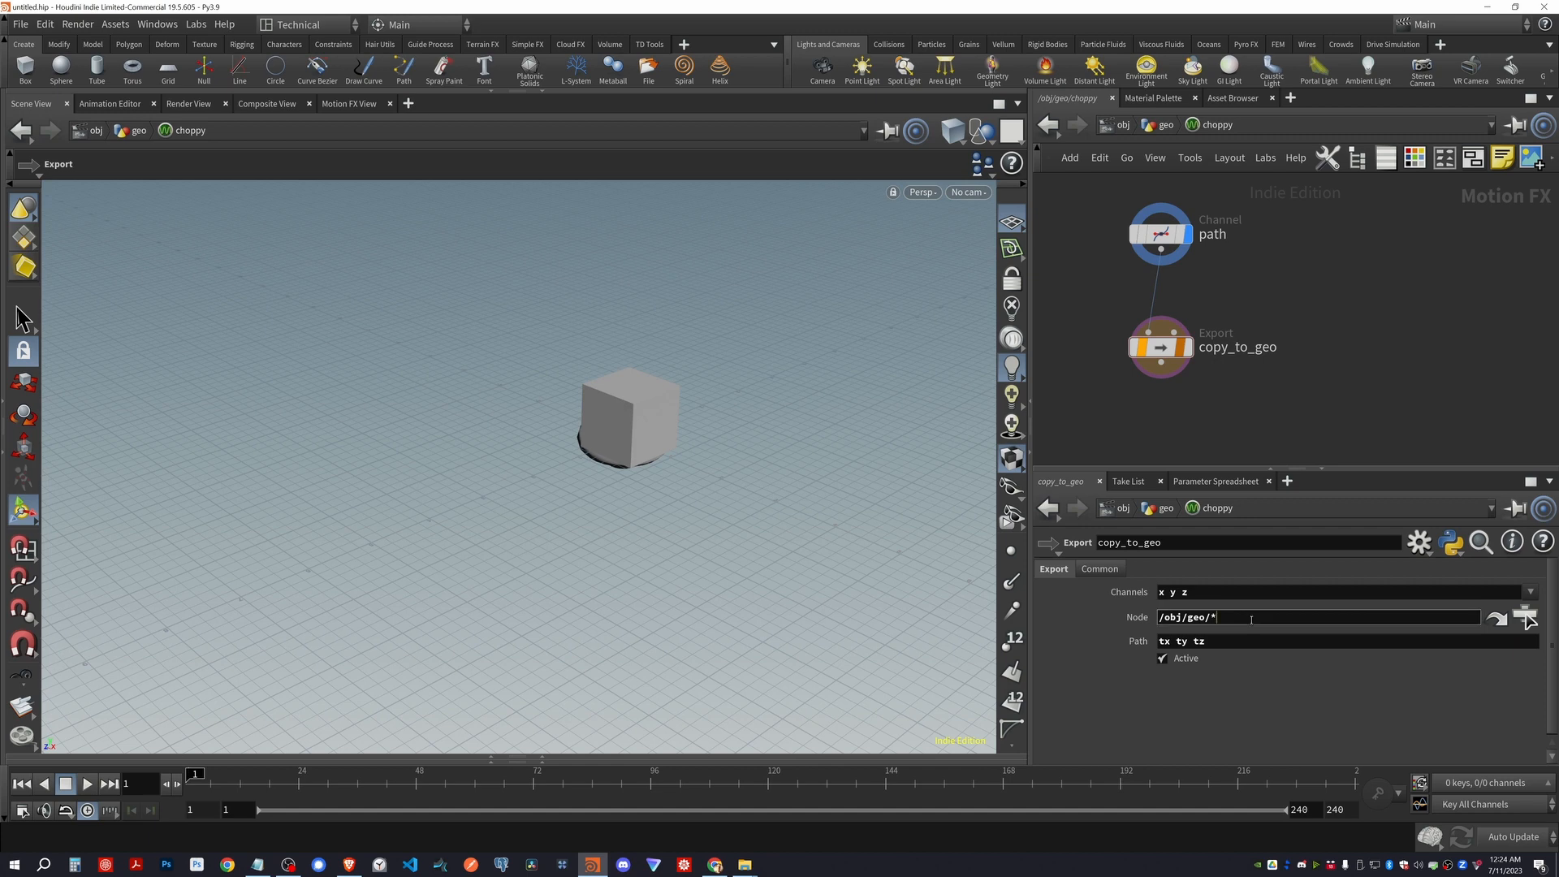
pyautogui.press('BackSpace')
pyautogui.click(1525, 618)
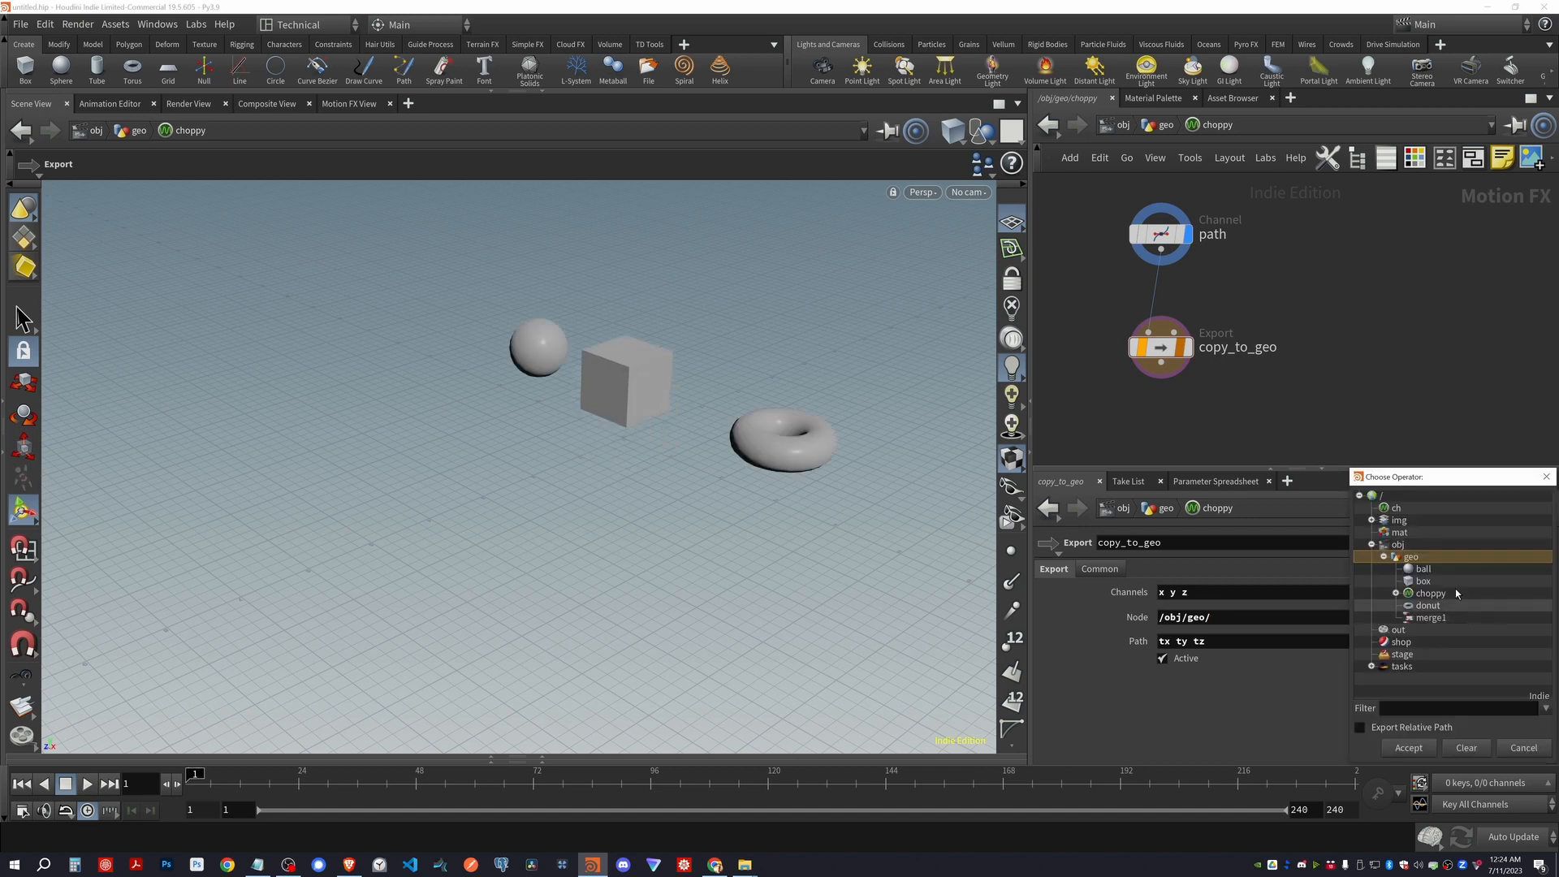
pyautogui.click(1426, 606)
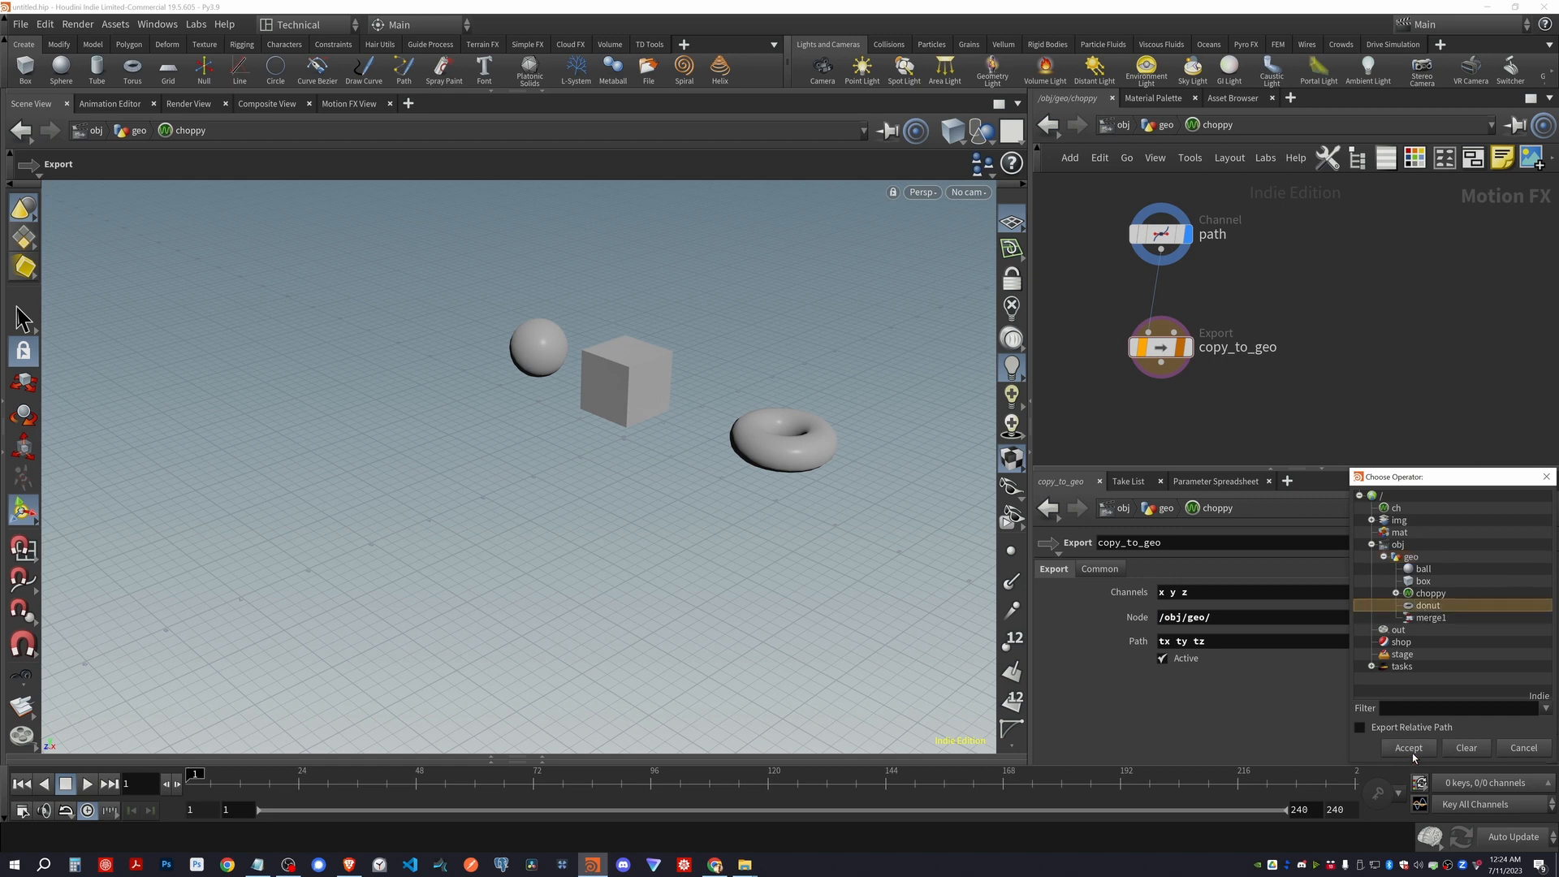
pyautogui.click(1409, 748)
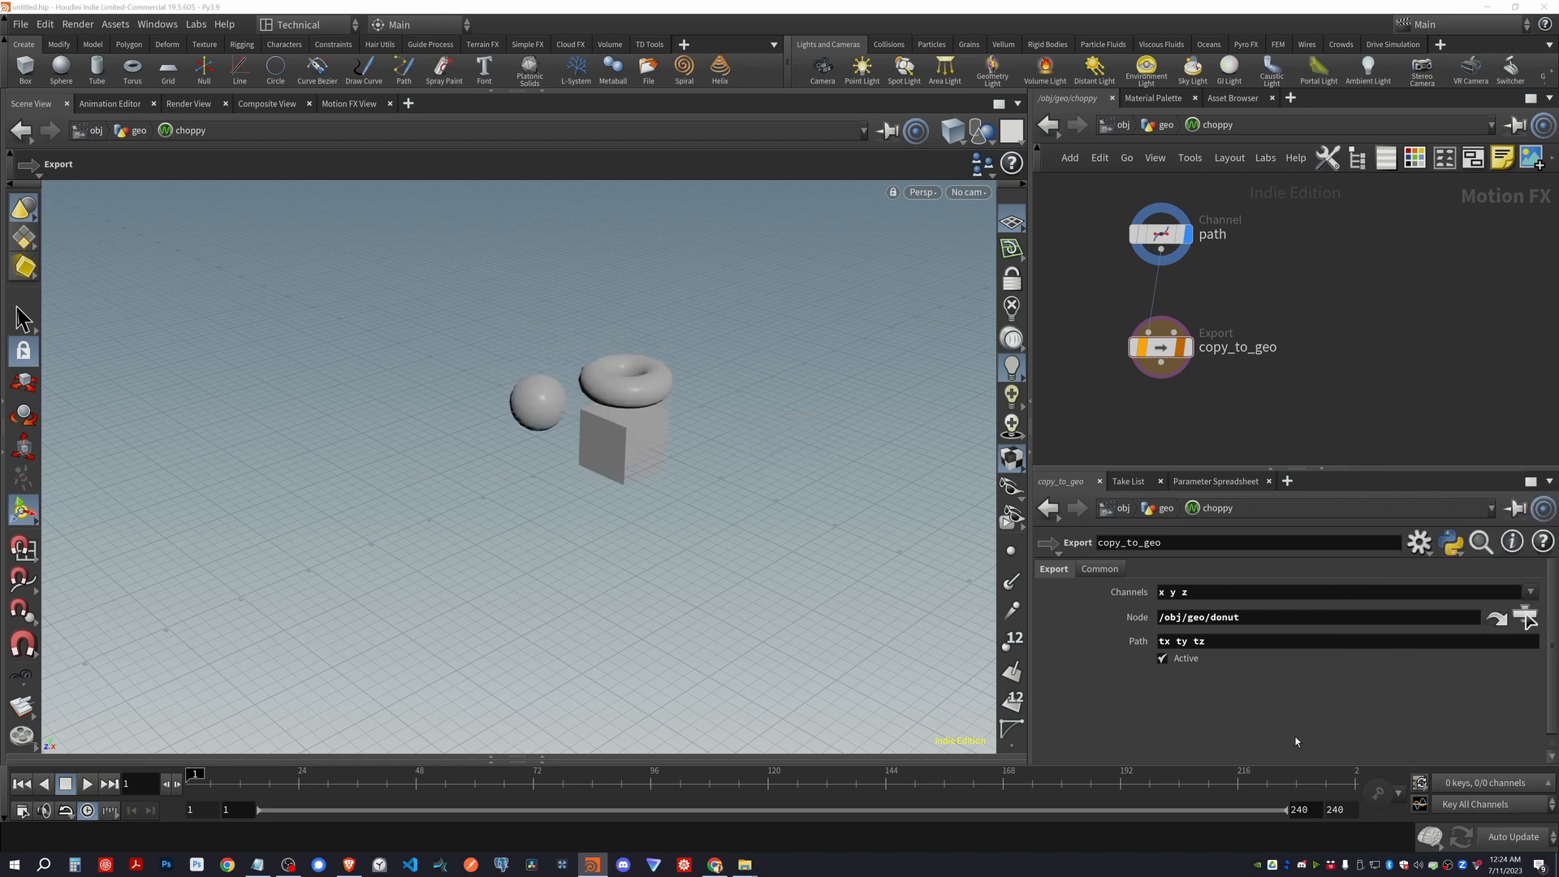
# Extend the copy_to_geo node's Node parameter to /obj/geo/donut /obj/geo/ball and scrub the timeline
pyautogui.doubleClick(1267, 621)
pyautogui.hotkey('ctrl', 'c')
pyautogui.click(1266, 621)
pyautogui.hotkey('ctrl', 'v')
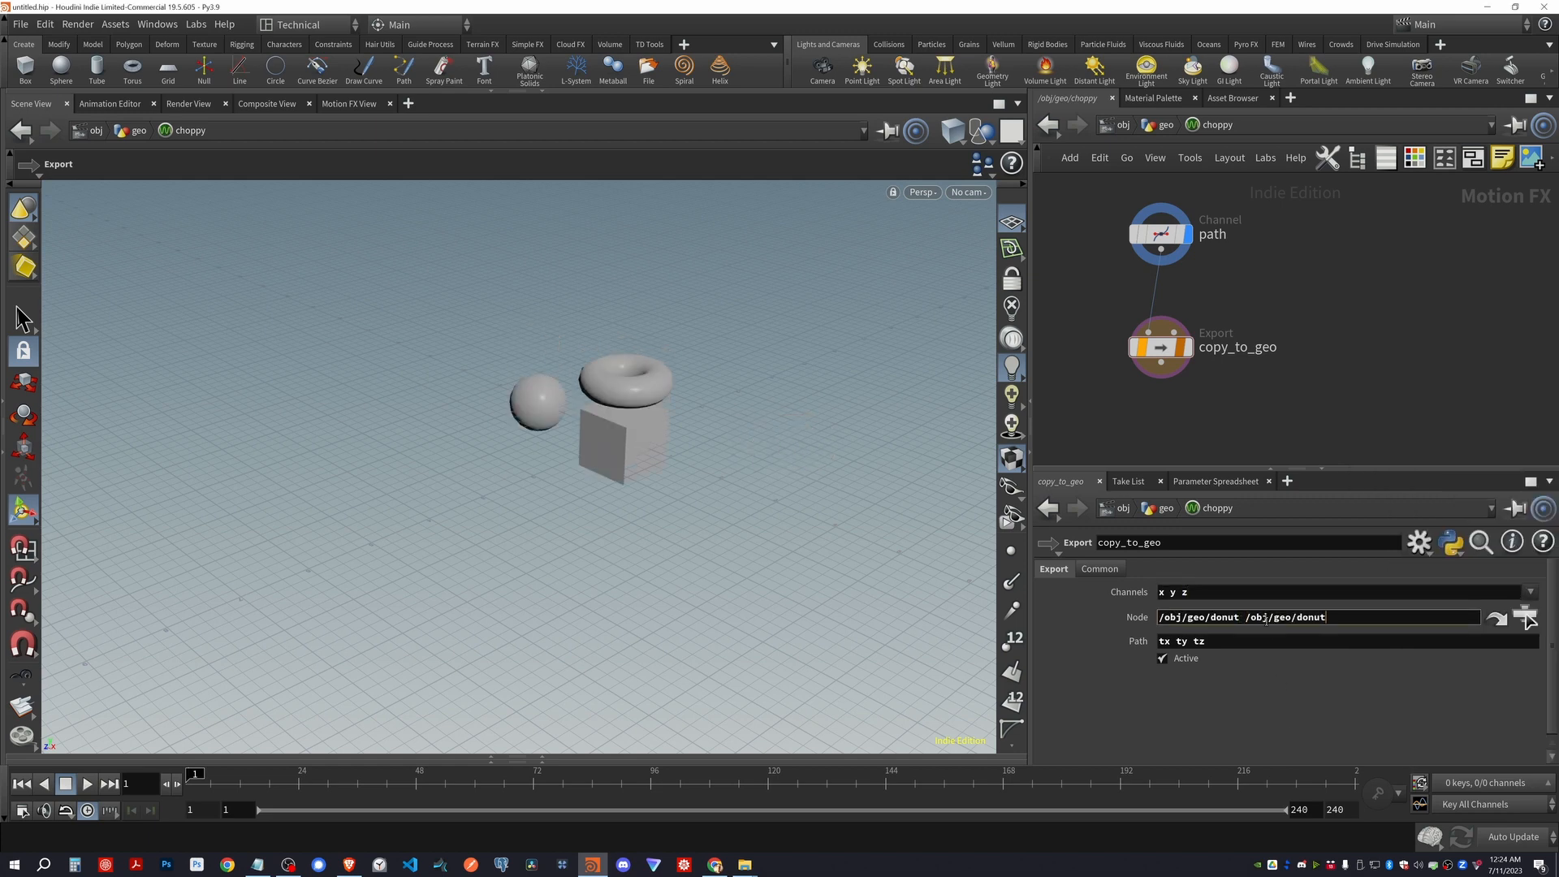
pyautogui.hotkey('ctrl', 'shift', 'Left')
pyautogui.write('ball')
pyautogui.press('Return')
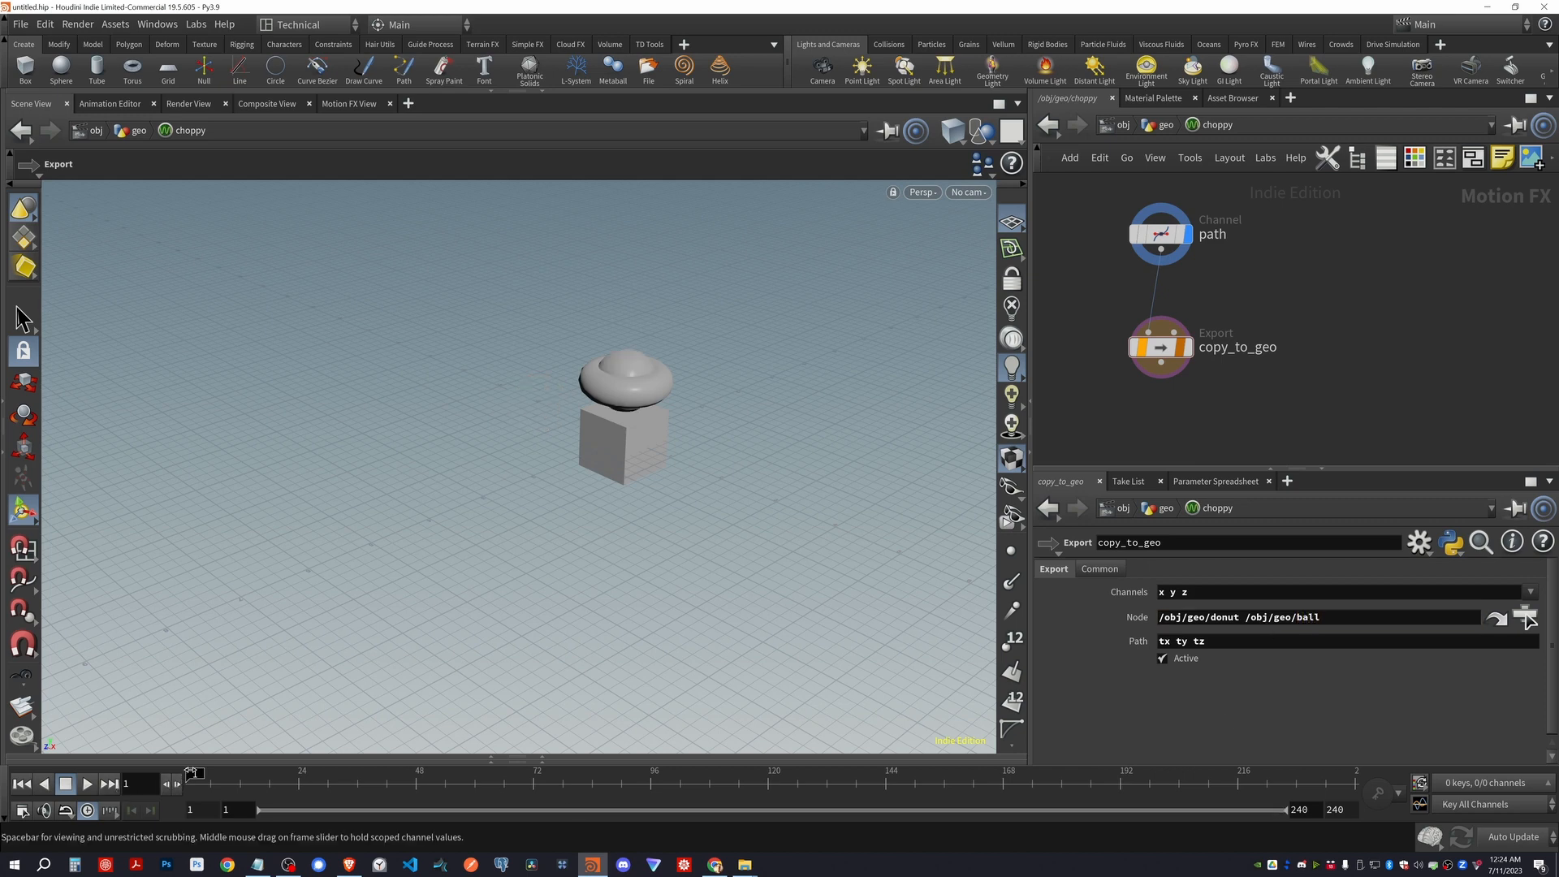
pyautogui.moveTo(191, 775)
pyautogui.mouseDown()
pyautogui.moveTo(1092, 775)
pyautogui.moveTo(192, 775)
pyautogui.mouseUp()
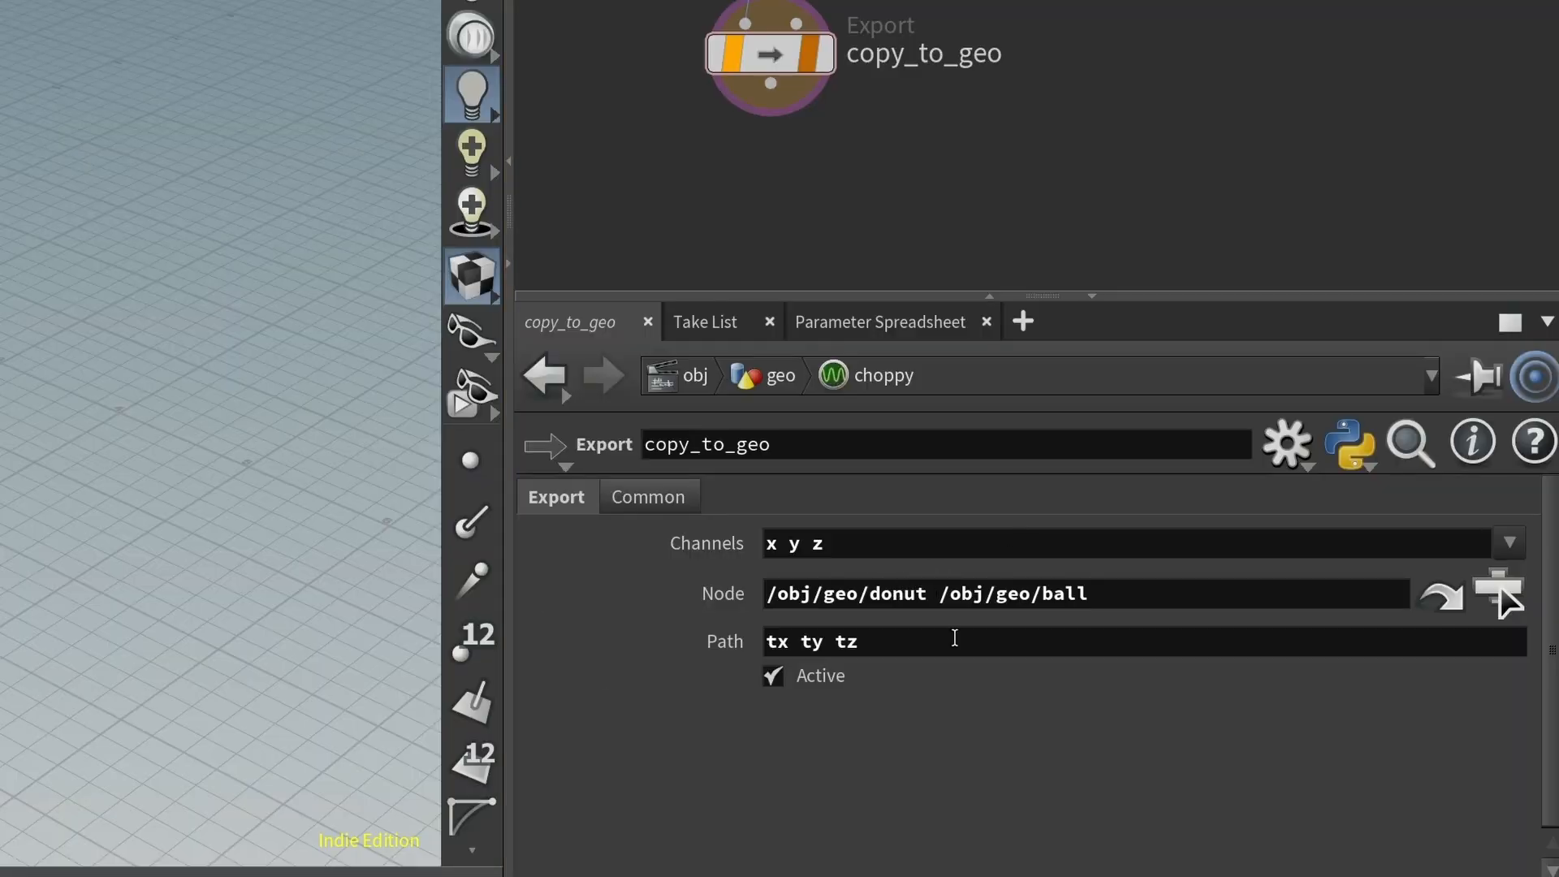
# Clear the copy_to_geo node's Node parameter and choose /obj/geo/ball, then replace it with /obj/geo/box as the target
pyautogui.click(1153, 604)
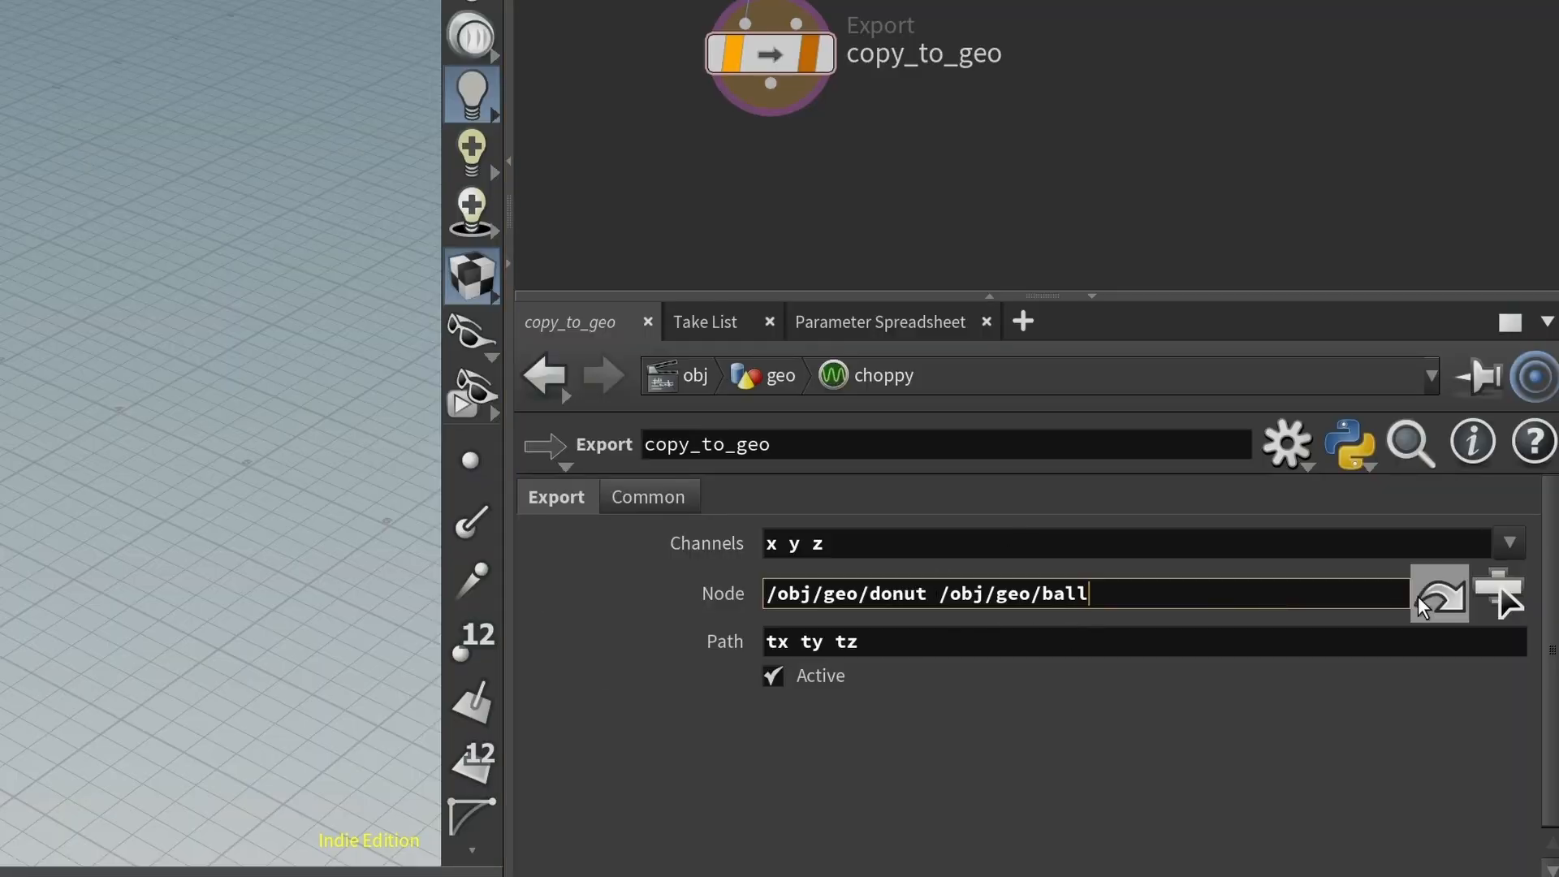
pyautogui.hotkey('ctrl', 'a')
pyautogui.press('BackSpace')
pyautogui.click(1499, 592)
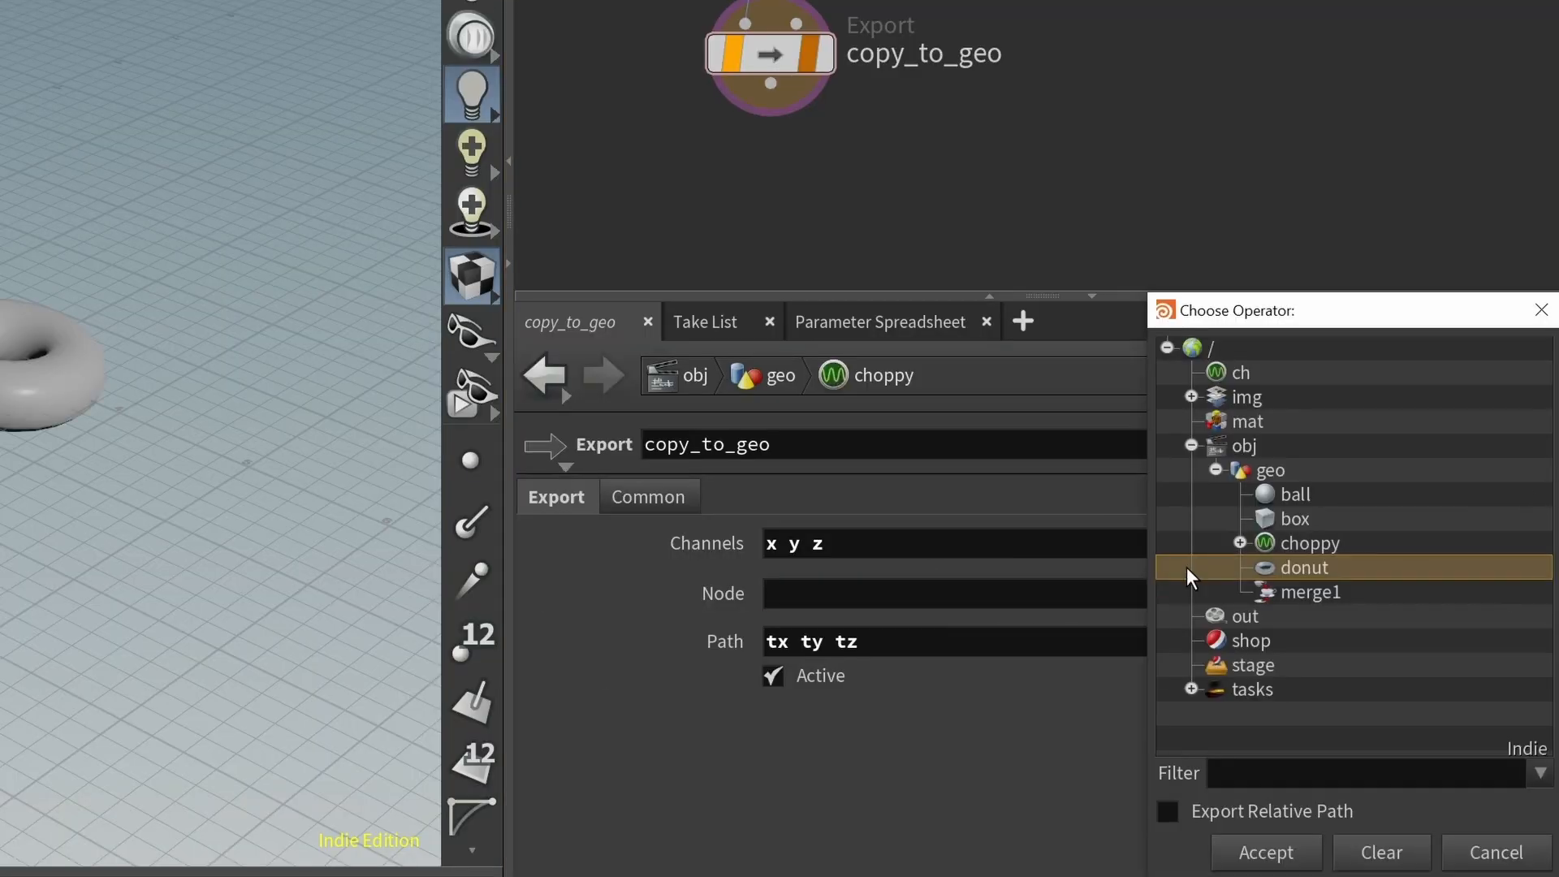
pyautogui.click(1272, 497)
pyautogui.click(1269, 850)
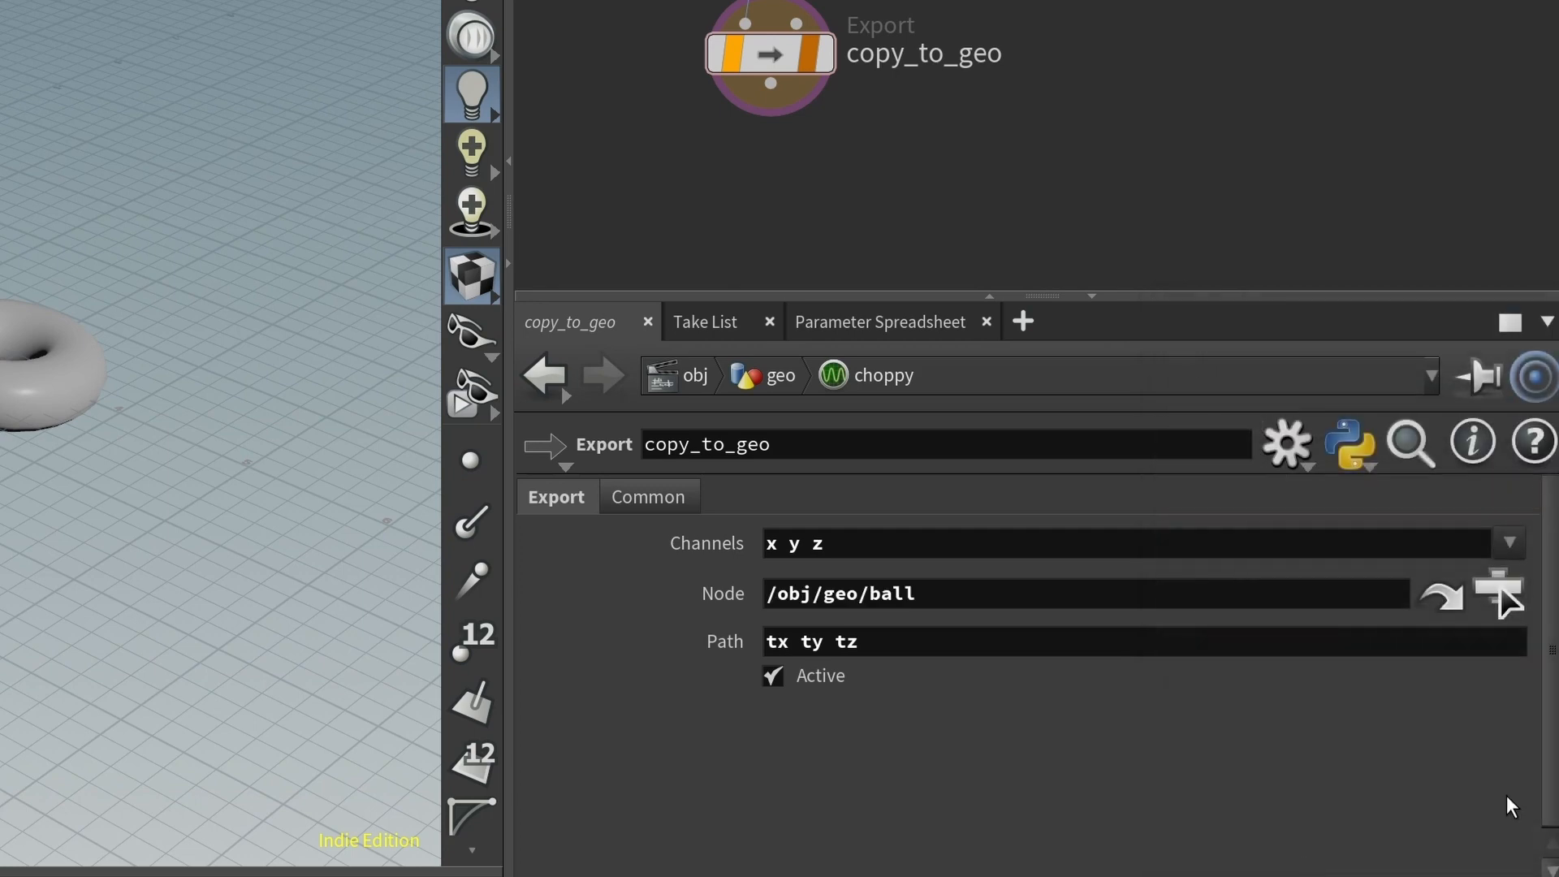
pyautogui.click(1501, 601)
pyautogui.click(1296, 532)
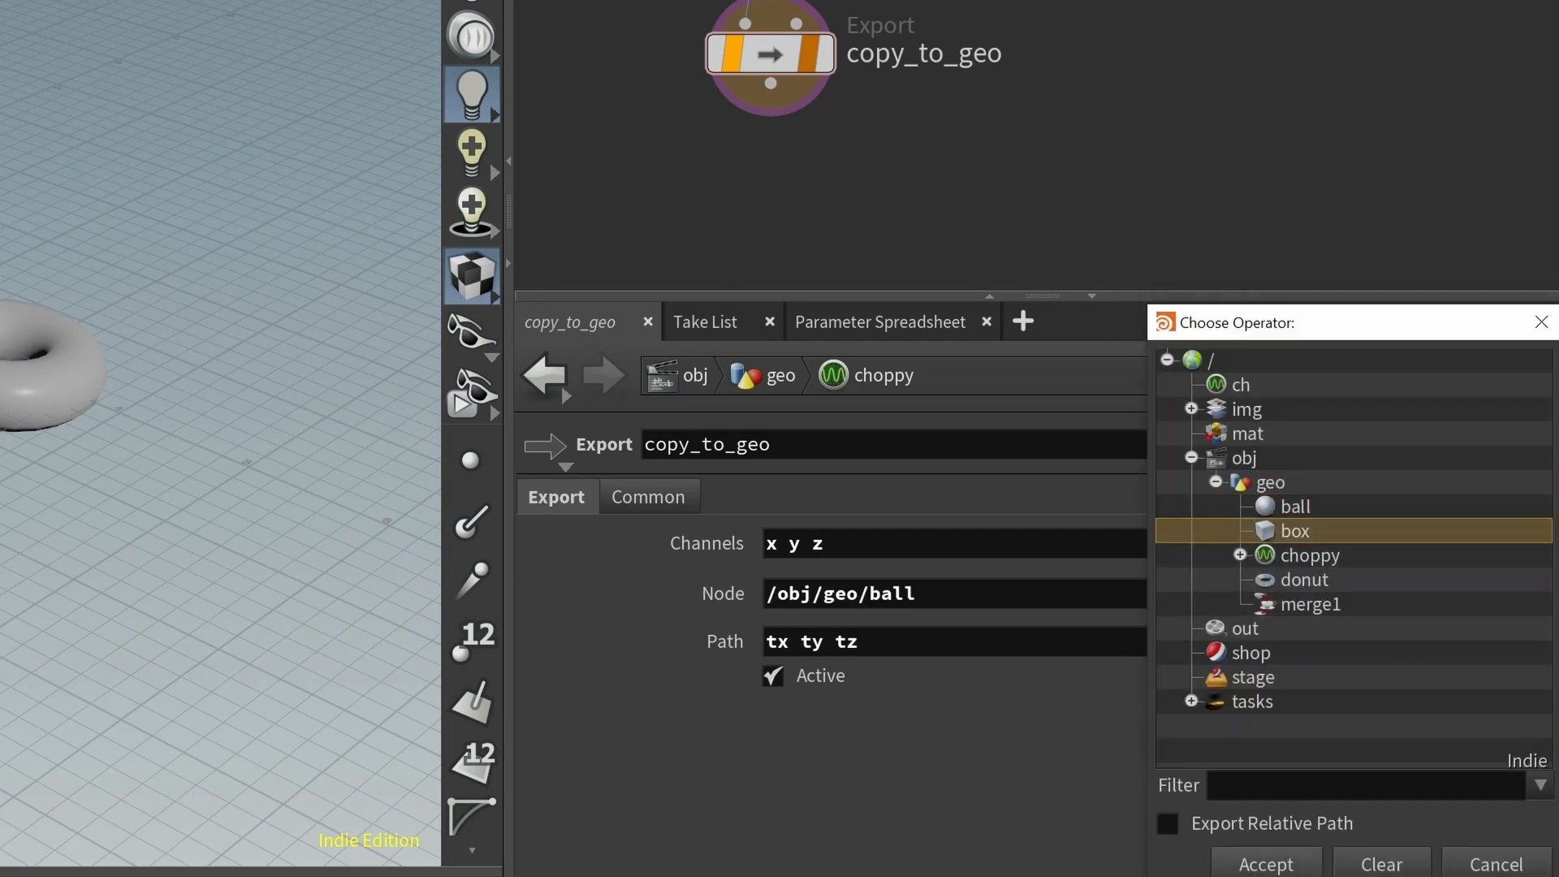
pyautogui.click(1320, 853)
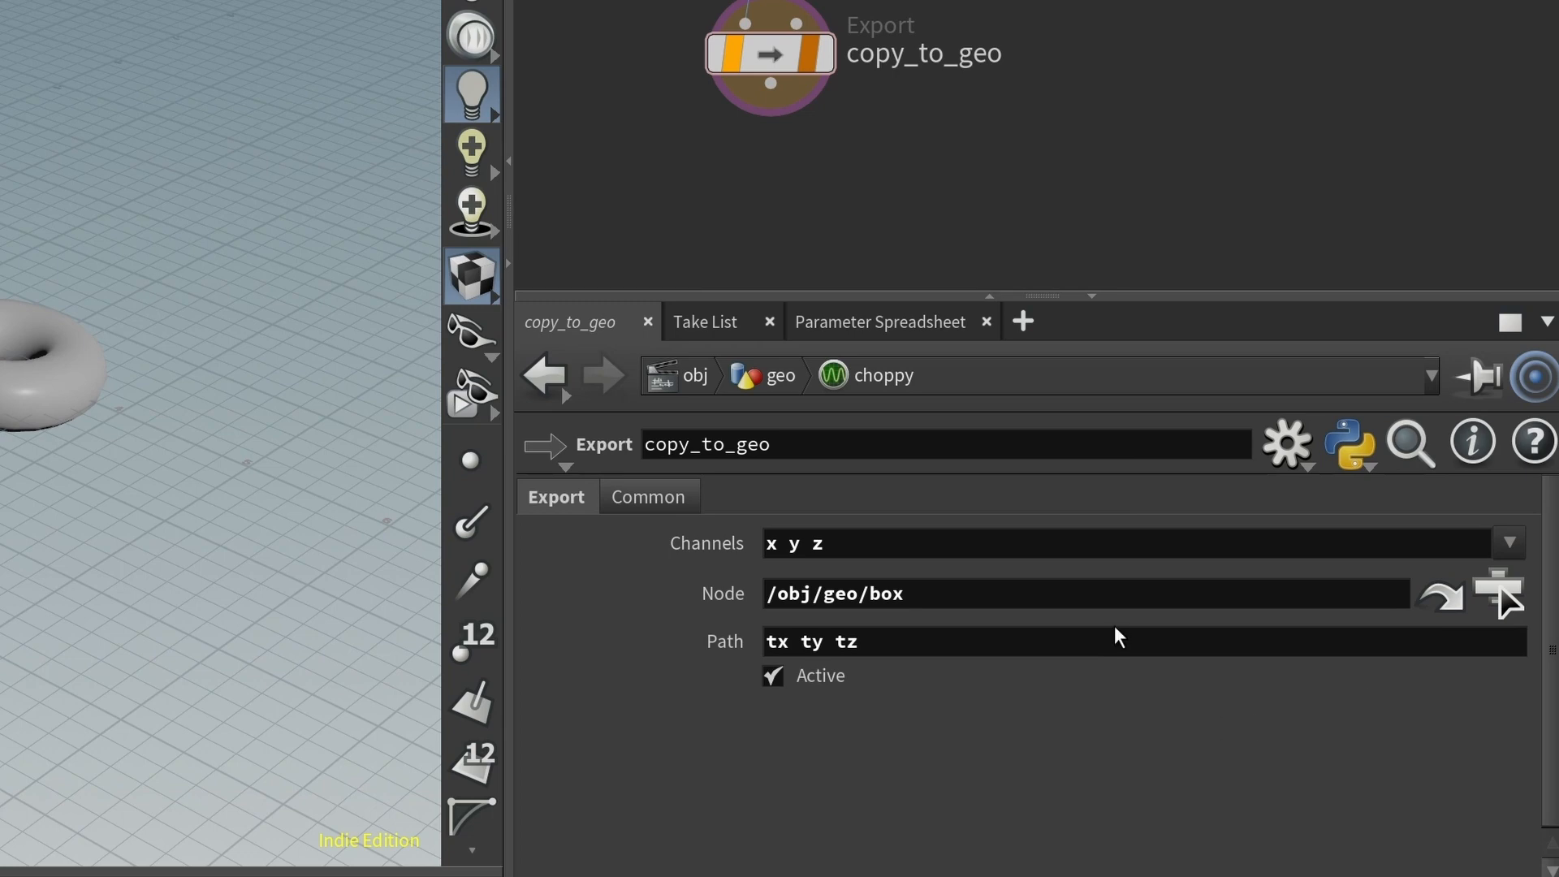
# Extend the Node parameter to /obj/geo/box /obj/geo/ball /obj/geo/donut and scrub the timeline to frame 11
pyautogui.click(1070, 602)
pyautogui.hotkey('ctrl', 'a')
pyautogui.hotkey('ctrl', 'c')
pyautogui.press('End')
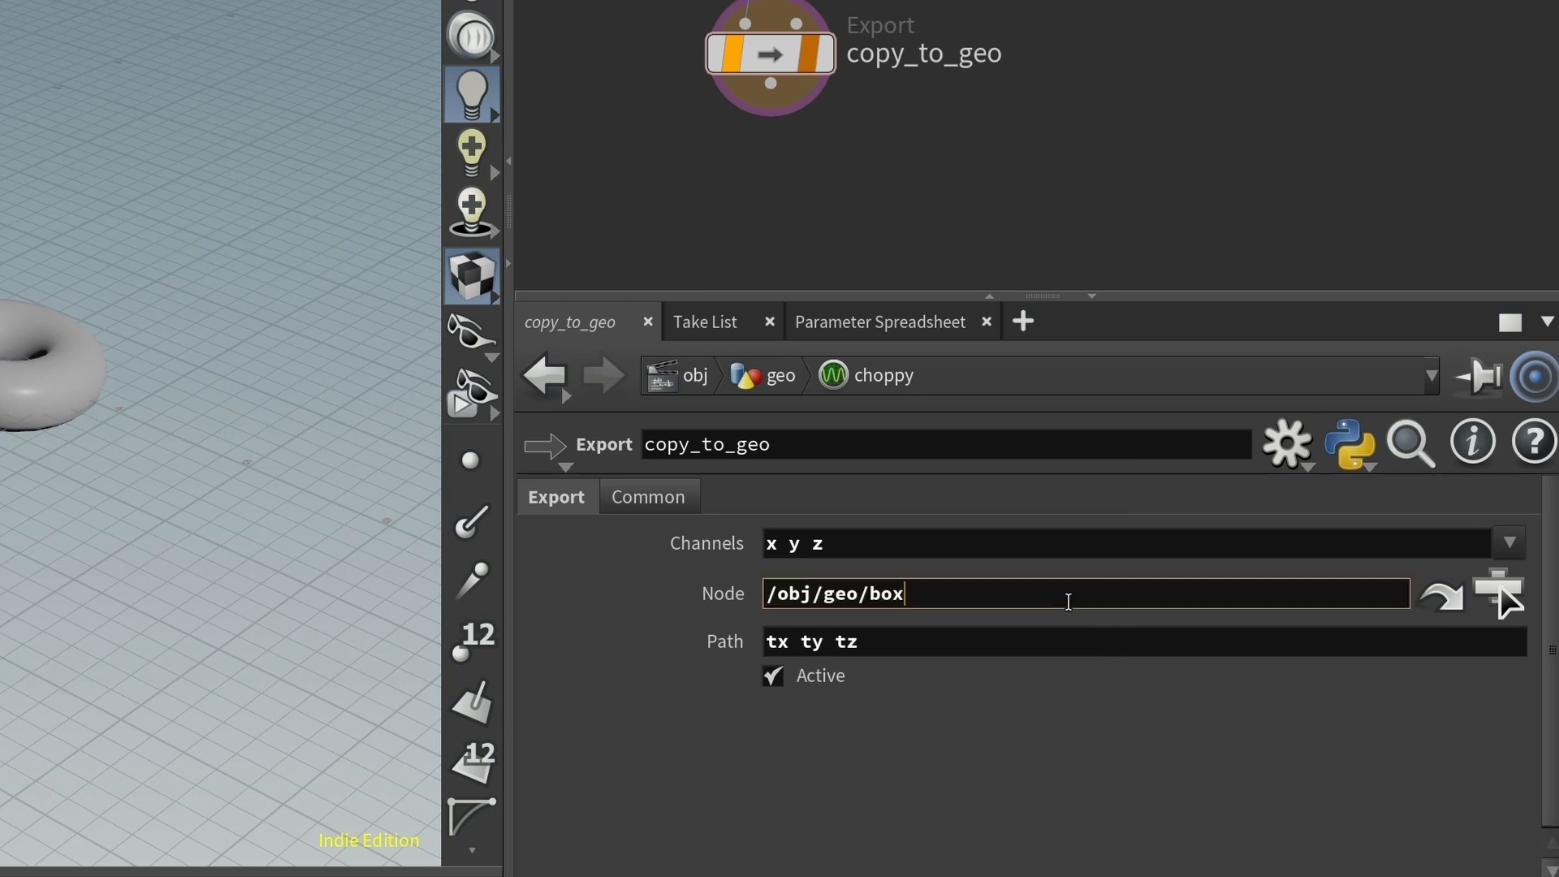
pyautogui.hotkey('ctrl', 'v')
pyautogui.press('BackSpace')
pyautogui.press('BackSpace')
pyautogui.press('BackSpace')
pyautogui.write('bal')
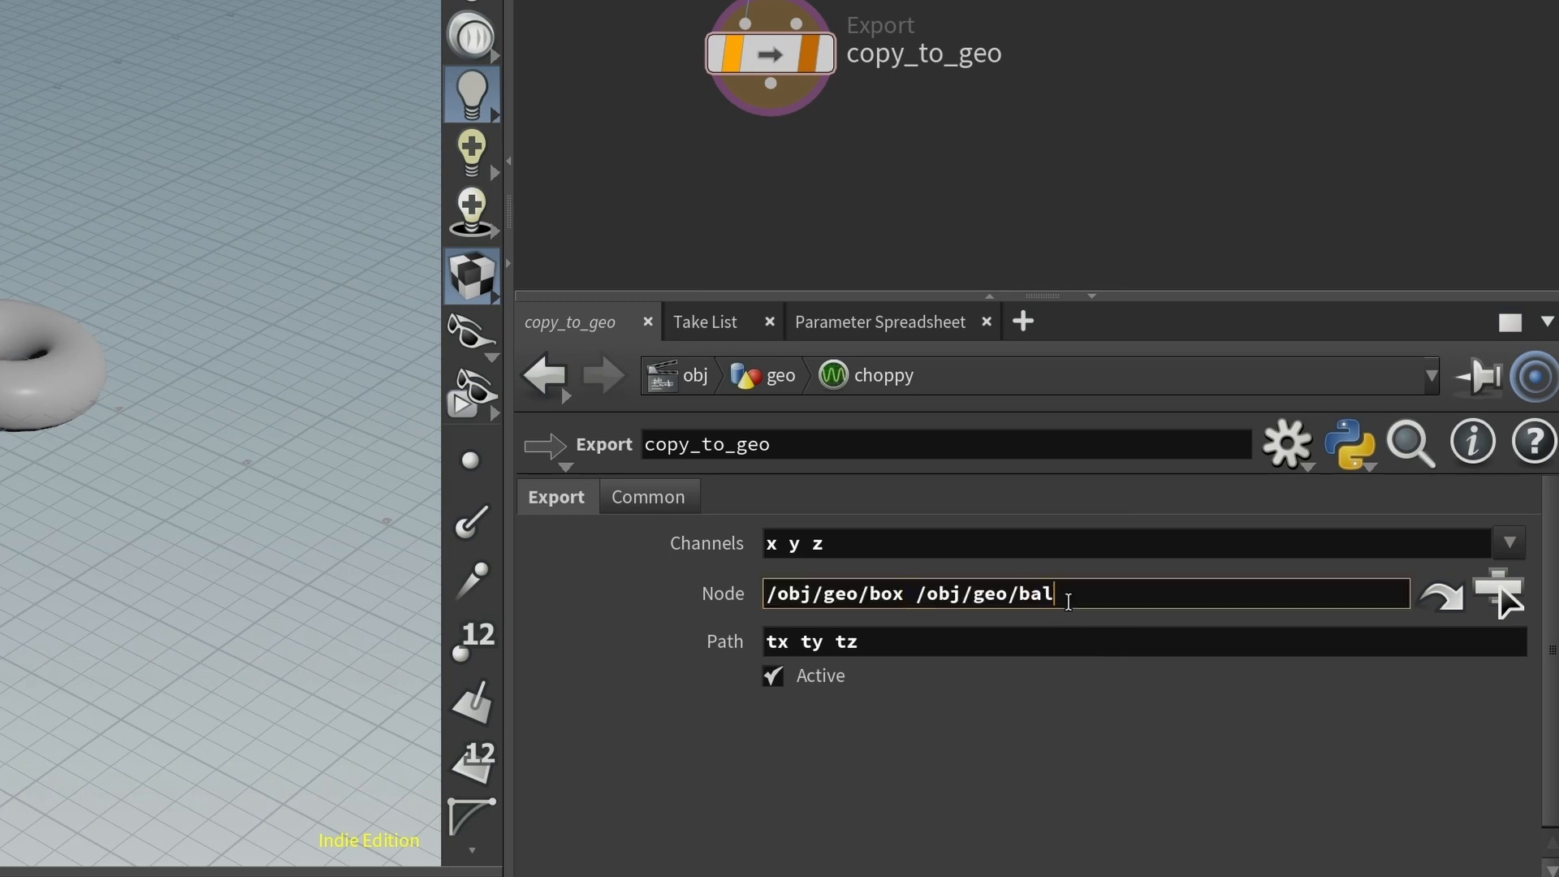
pyautogui.write('l /obj/geo/donma')
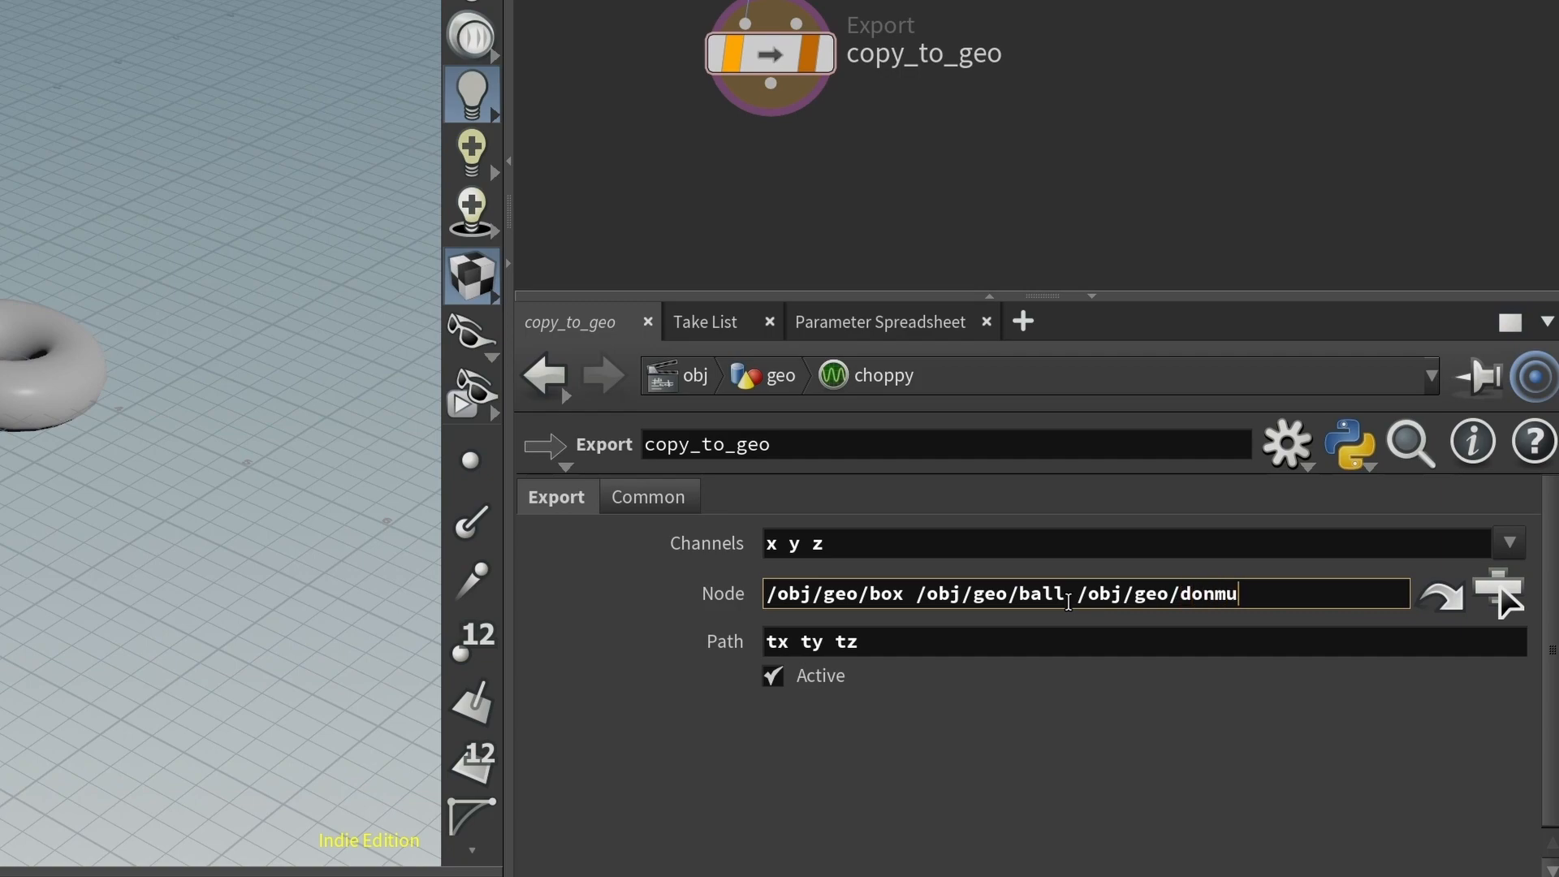
pyautogui.press('BackSpace')
pyautogui.press('BackSpace')
pyautogui.write('ut')
pyautogui.press('Return')
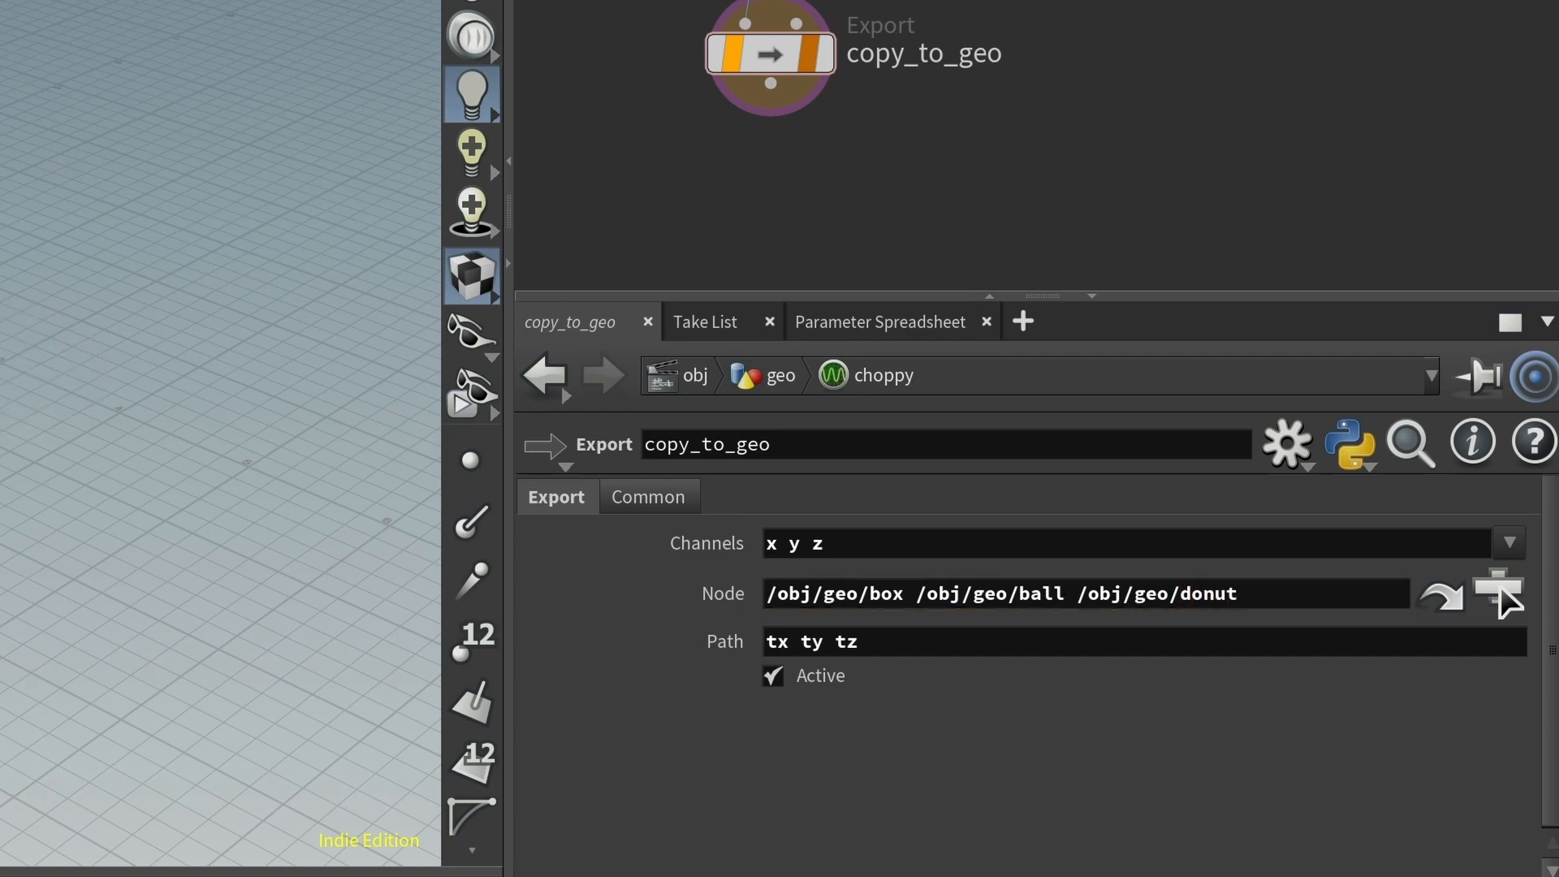
pyautogui.moveTo(197, 778); pyautogui.dragTo(236, 819)
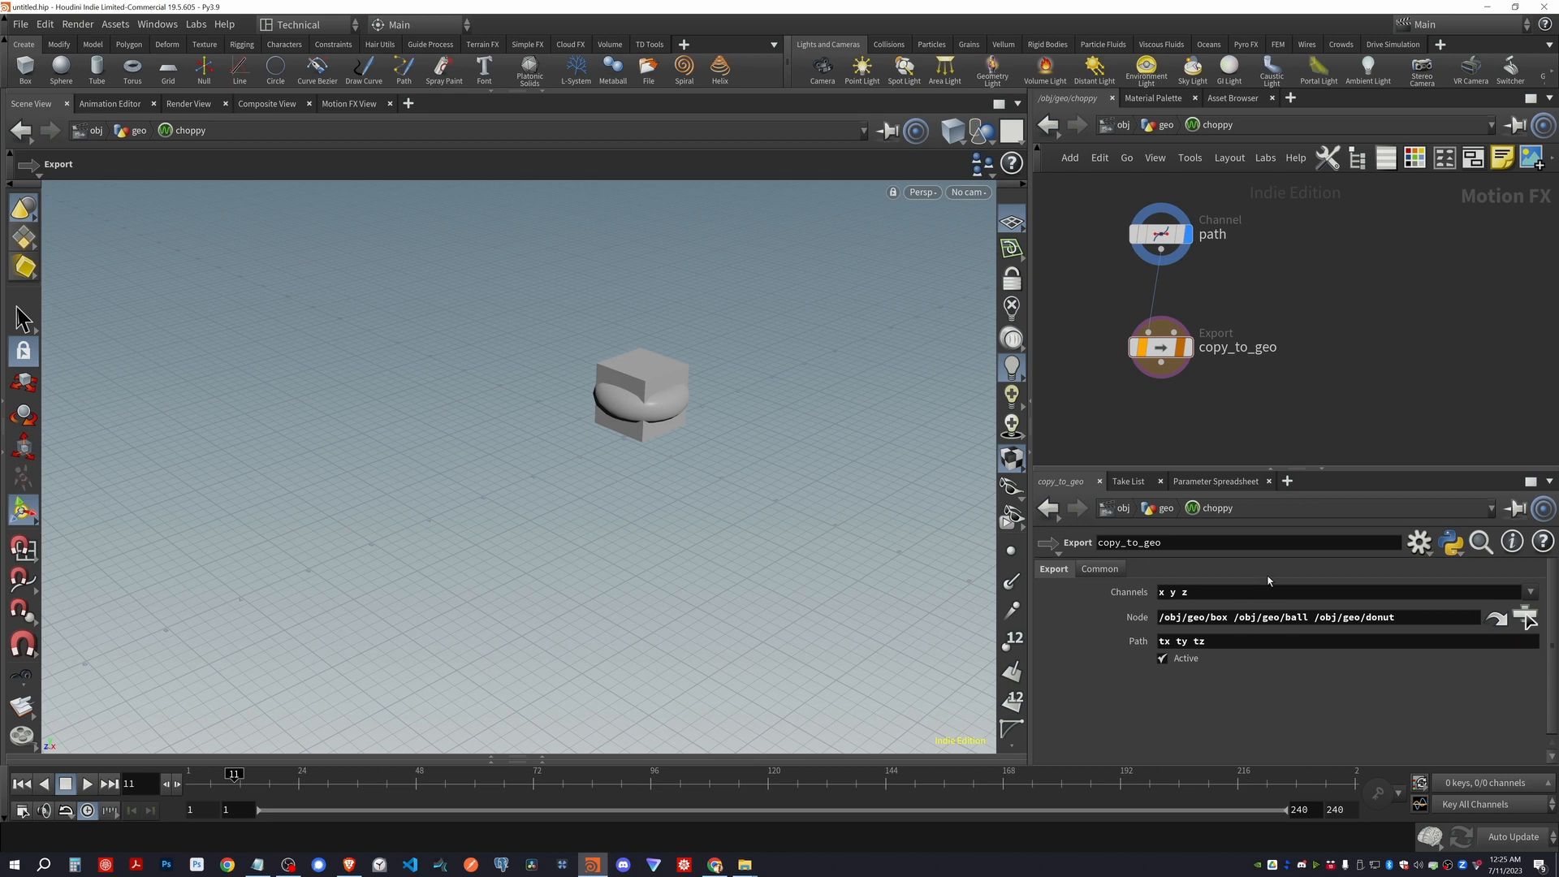
# Move the copy_to_geo node aside and remove the ball and donut paths from its Node parameter, leaving only /obj/geo/box
pyautogui.moveTo(1162, 349); pyautogui.dragTo(1112, 352)
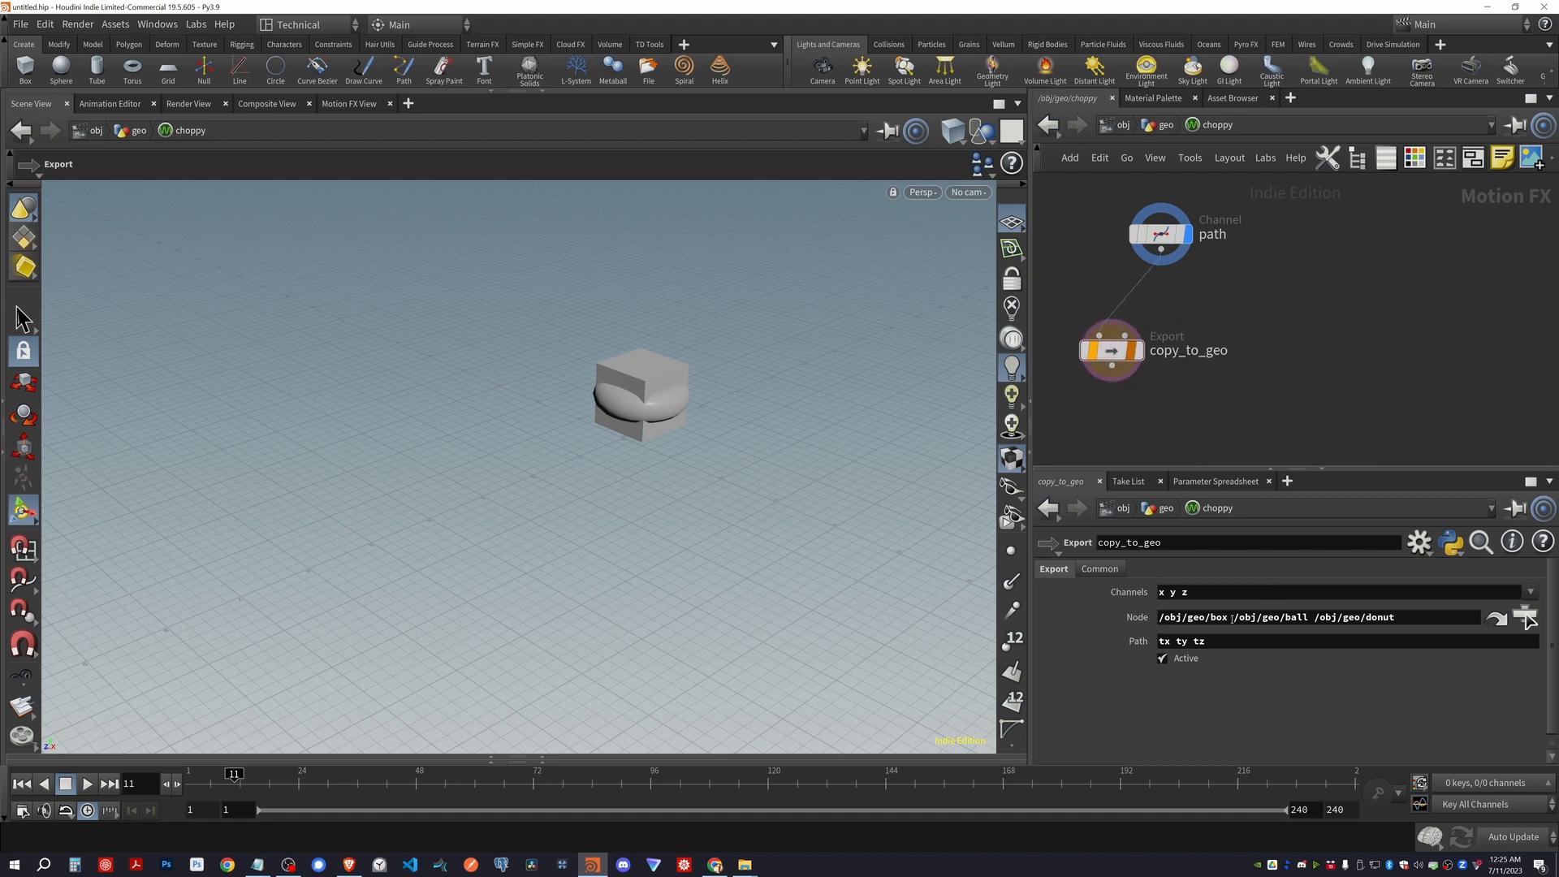
pyautogui.moveTo(1228, 619); pyautogui.dragTo(1393, 623)
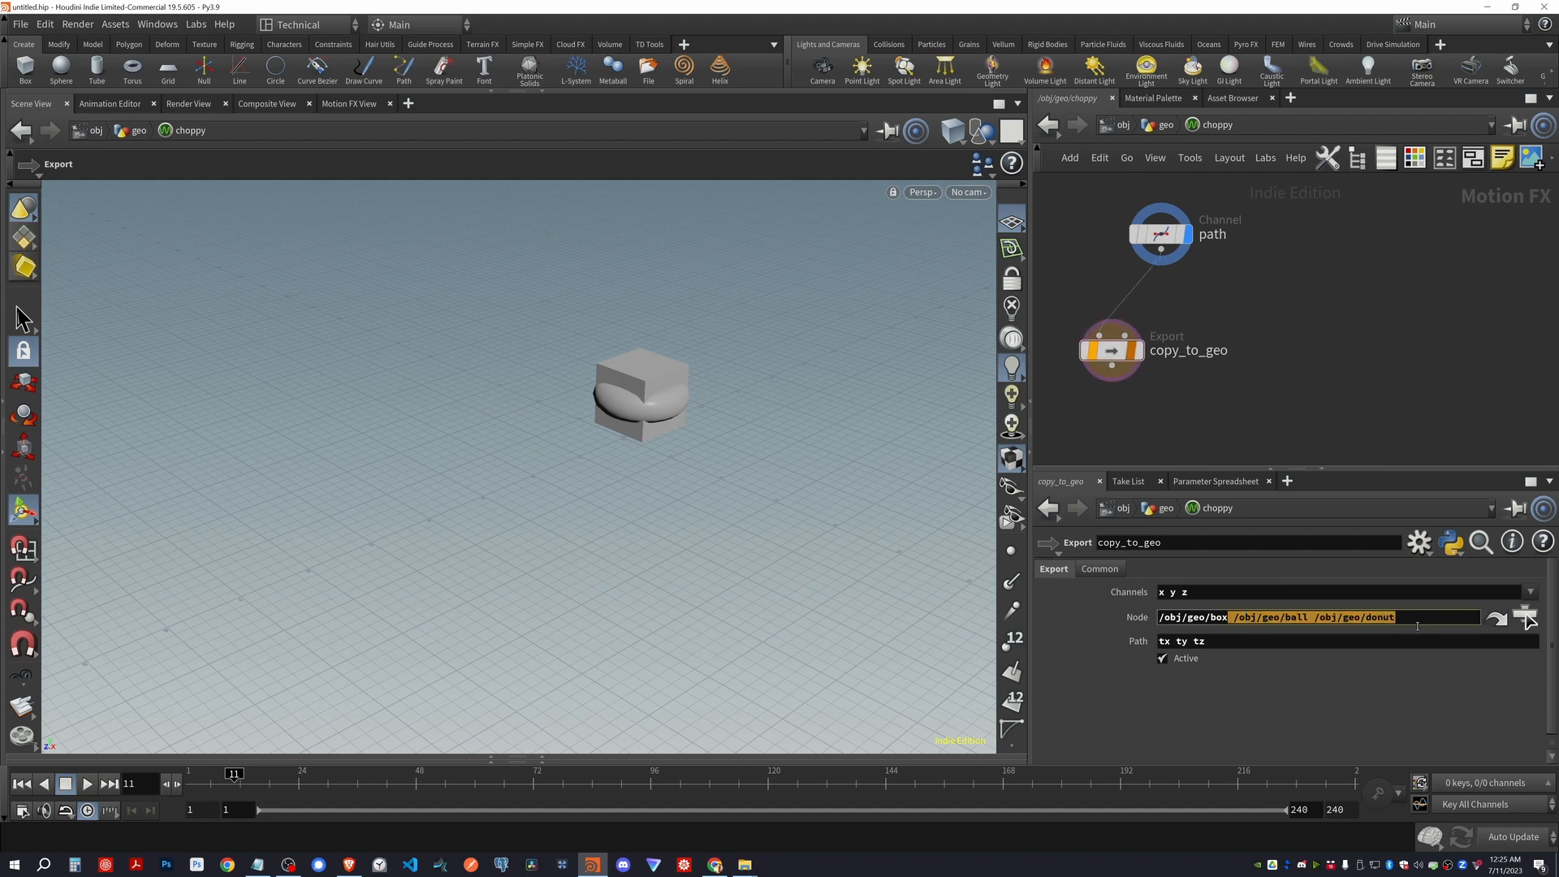
pyautogui.press('BackSpace')
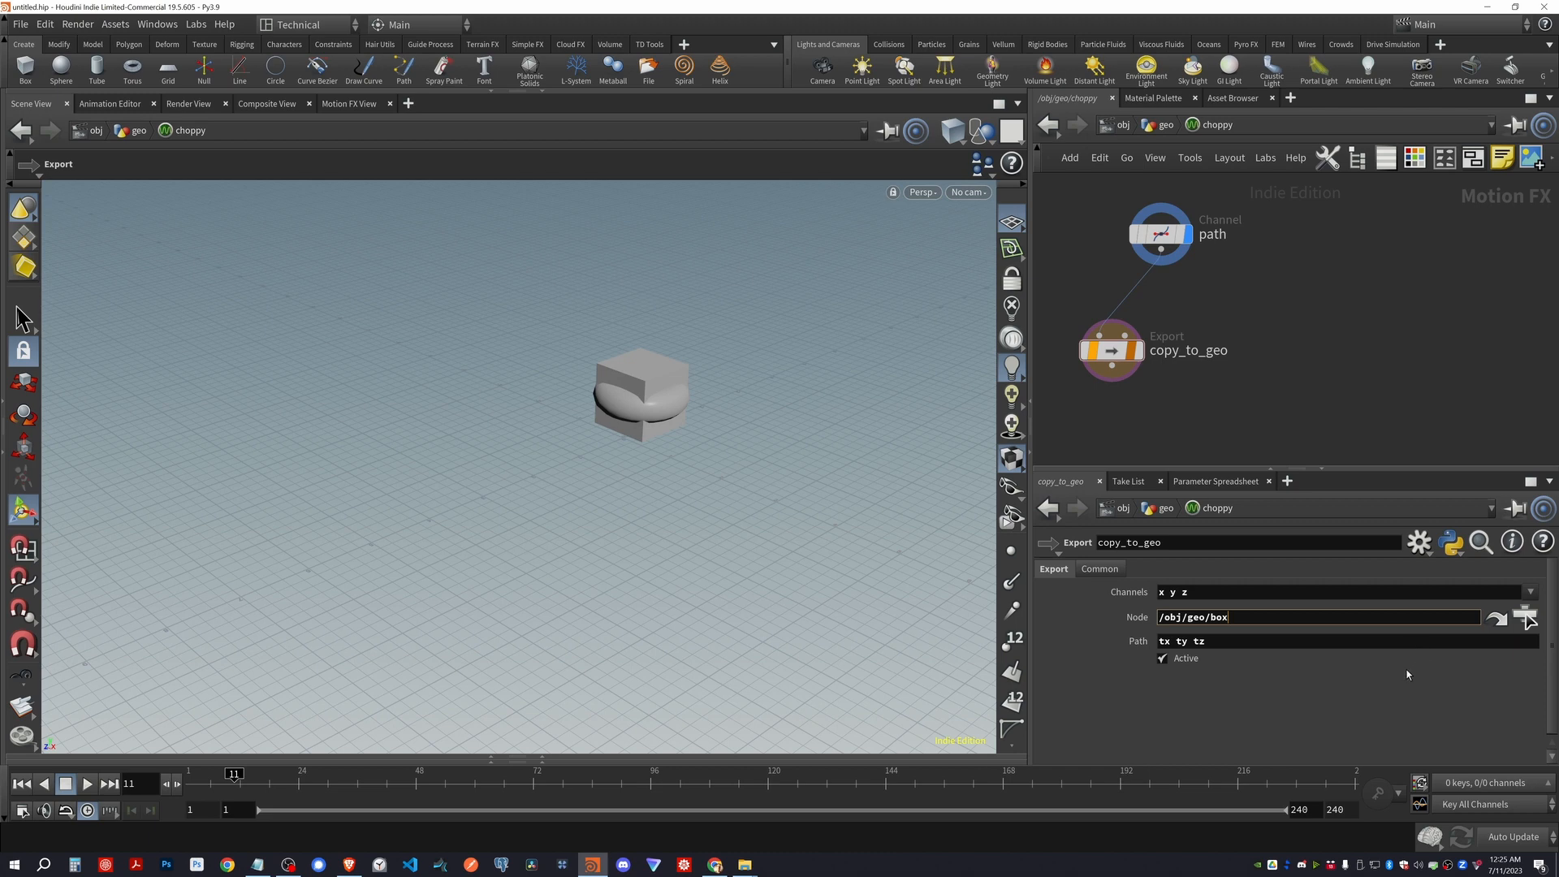
pyautogui.press('Return')
# Reposition the path node and add two more Export nodes beside copy_to_geo, each wired from path's output
pyautogui.moveTo(1160, 235); pyautogui.dragTo(1200, 224)
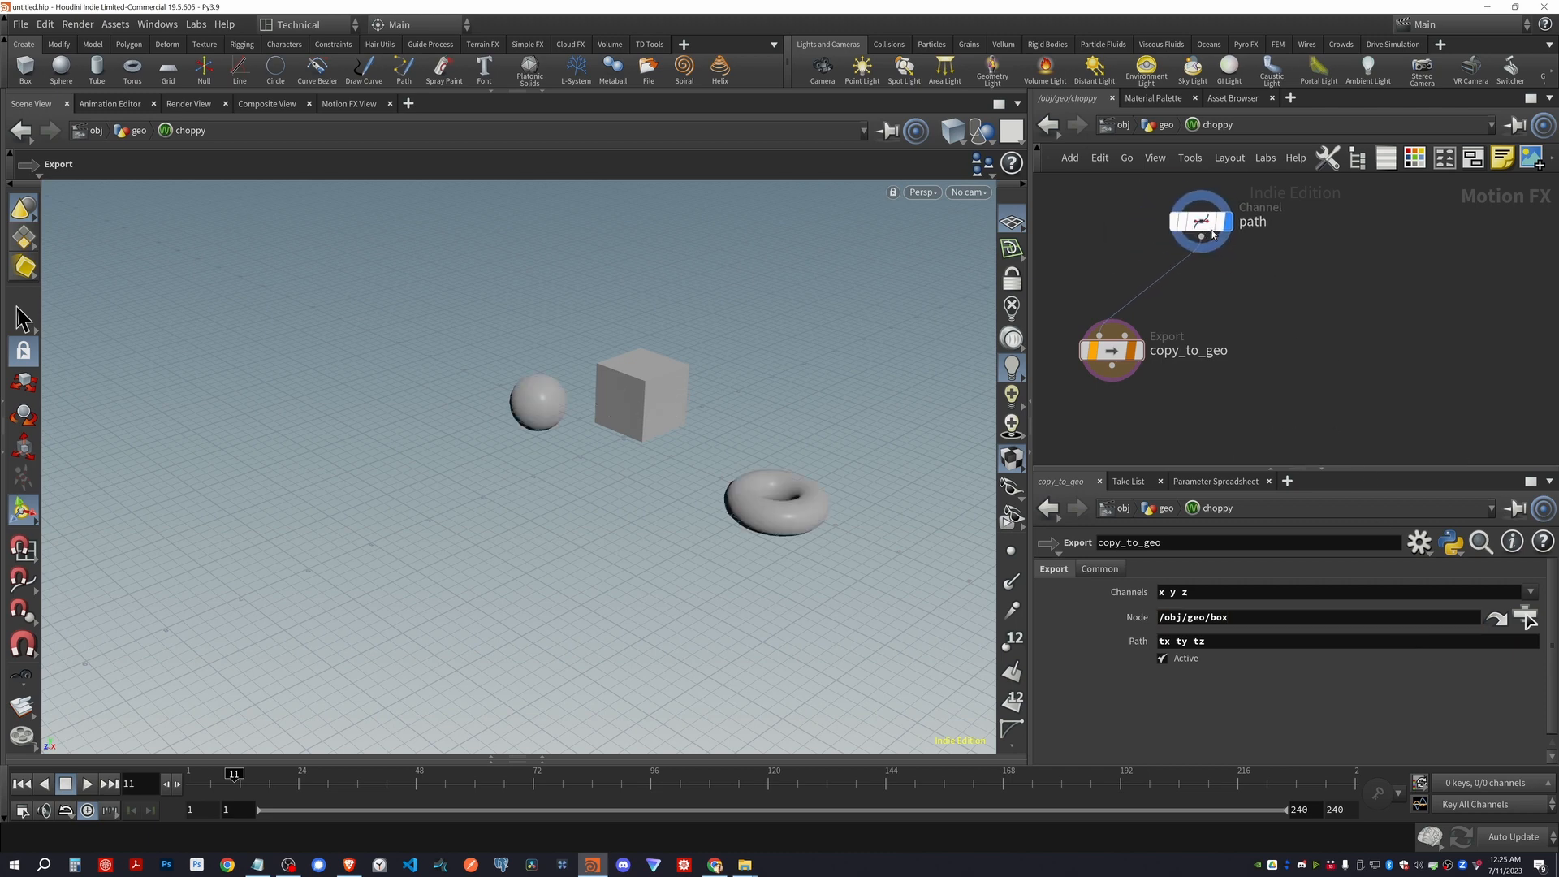
pyautogui.click(1201, 221)
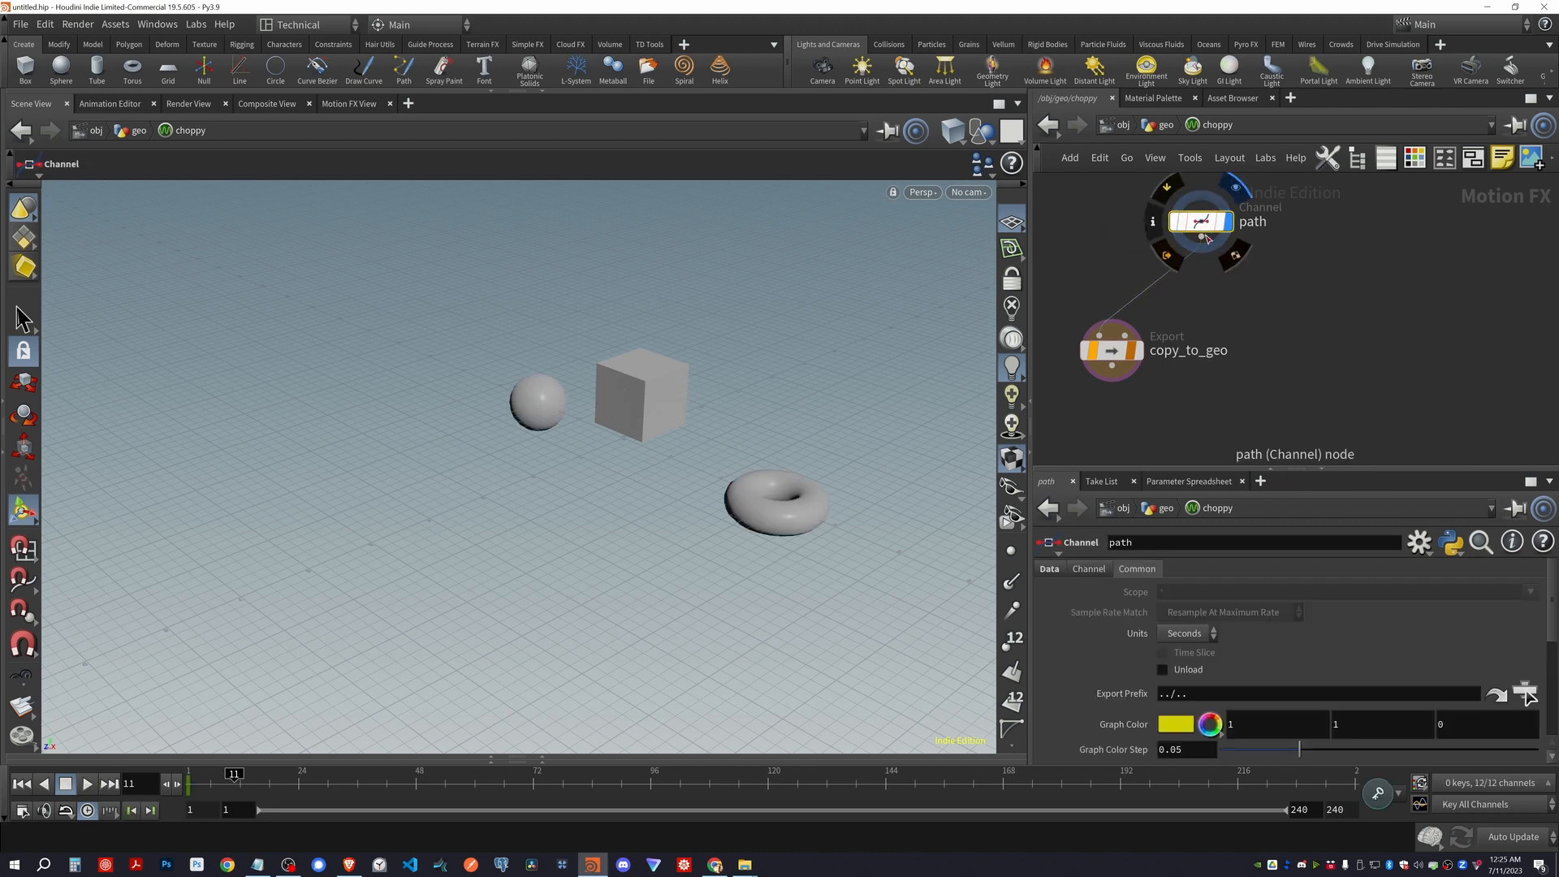
pyautogui.write('export')
pyautogui.moveTo(1201, 238); pyautogui.dragTo(1252, 350)
pyautogui.press('Return')
pyautogui.click(1251, 330)
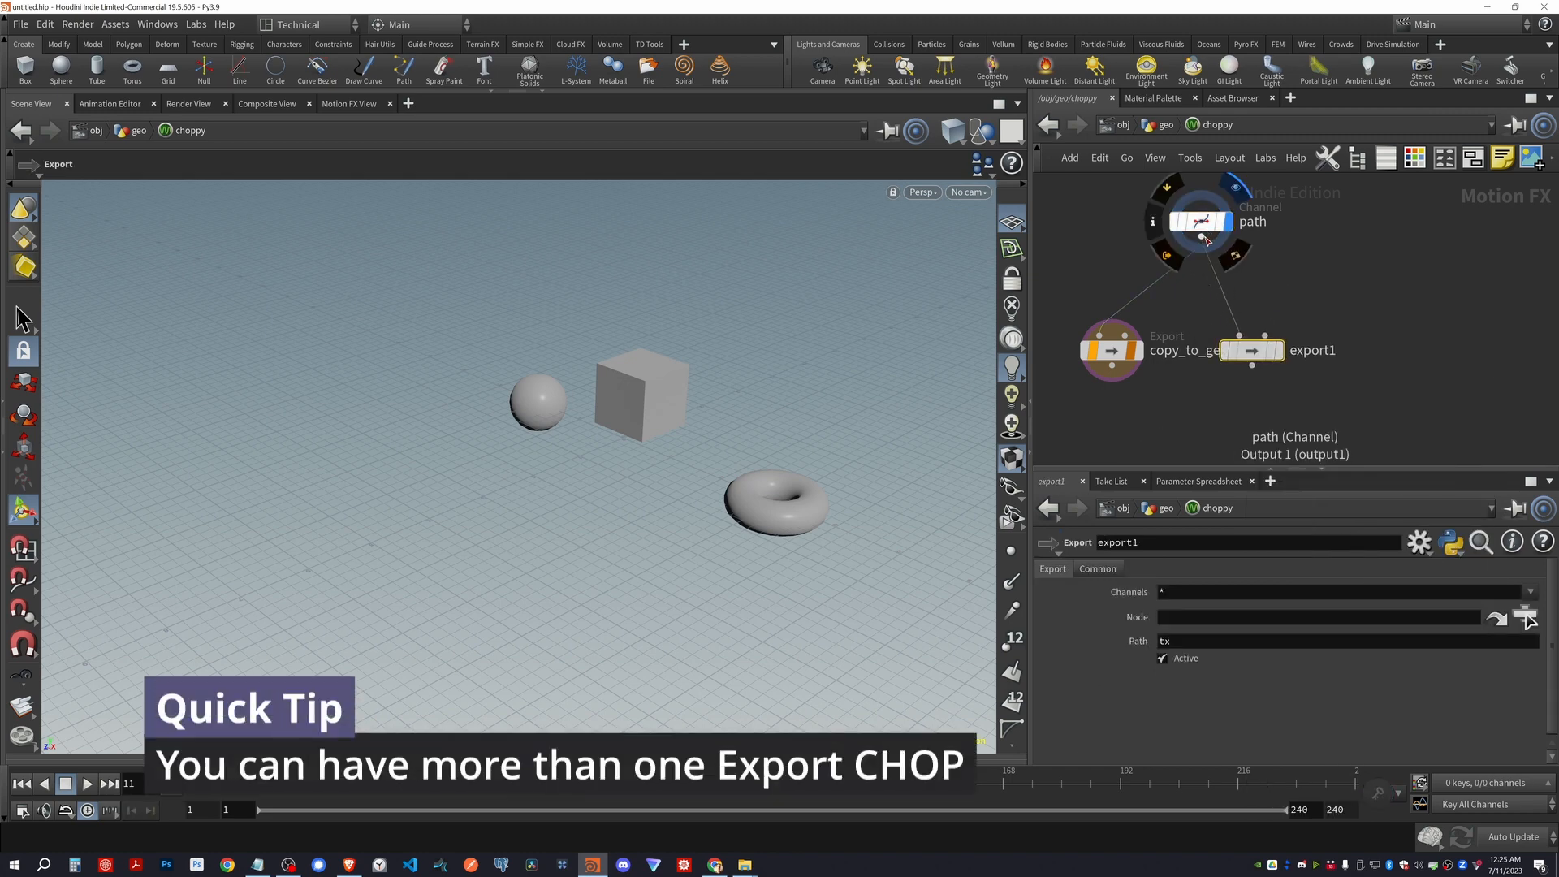
pyautogui.moveTo(1201, 238); pyautogui.dragTo(1420, 357)
pyautogui.click(1460, 701)
pyautogui.click(1429, 325)
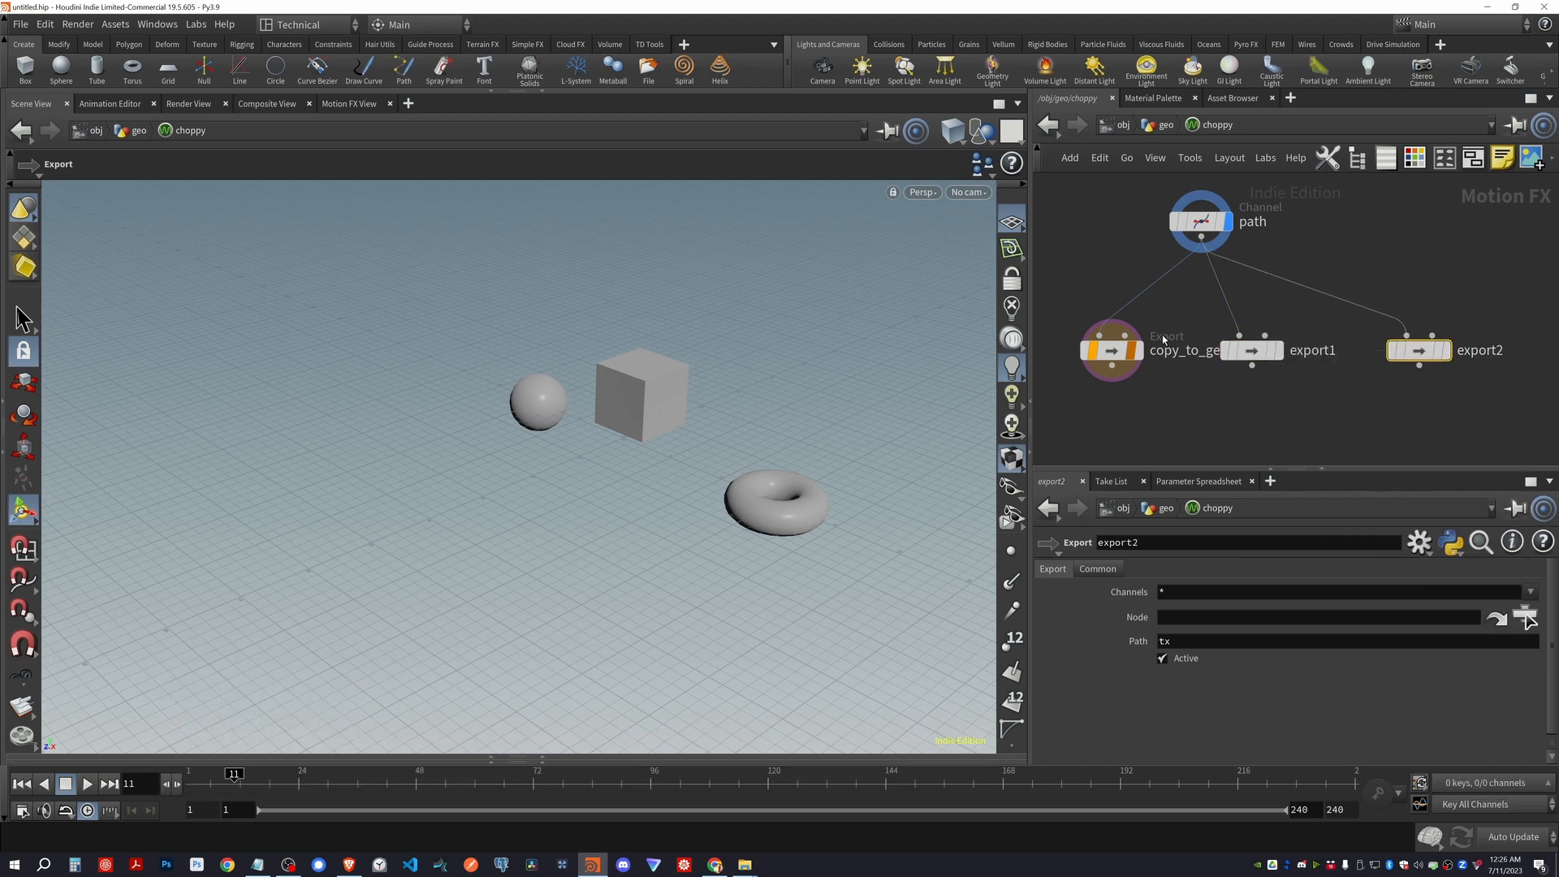
# Move the copy_to_geo node clear of its neighbour and rename it to_box
pyautogui.moveTo(1135, 351); pyautogui.dragTo(1120, 404)
pyautogui.doubleClick(1165, 406)
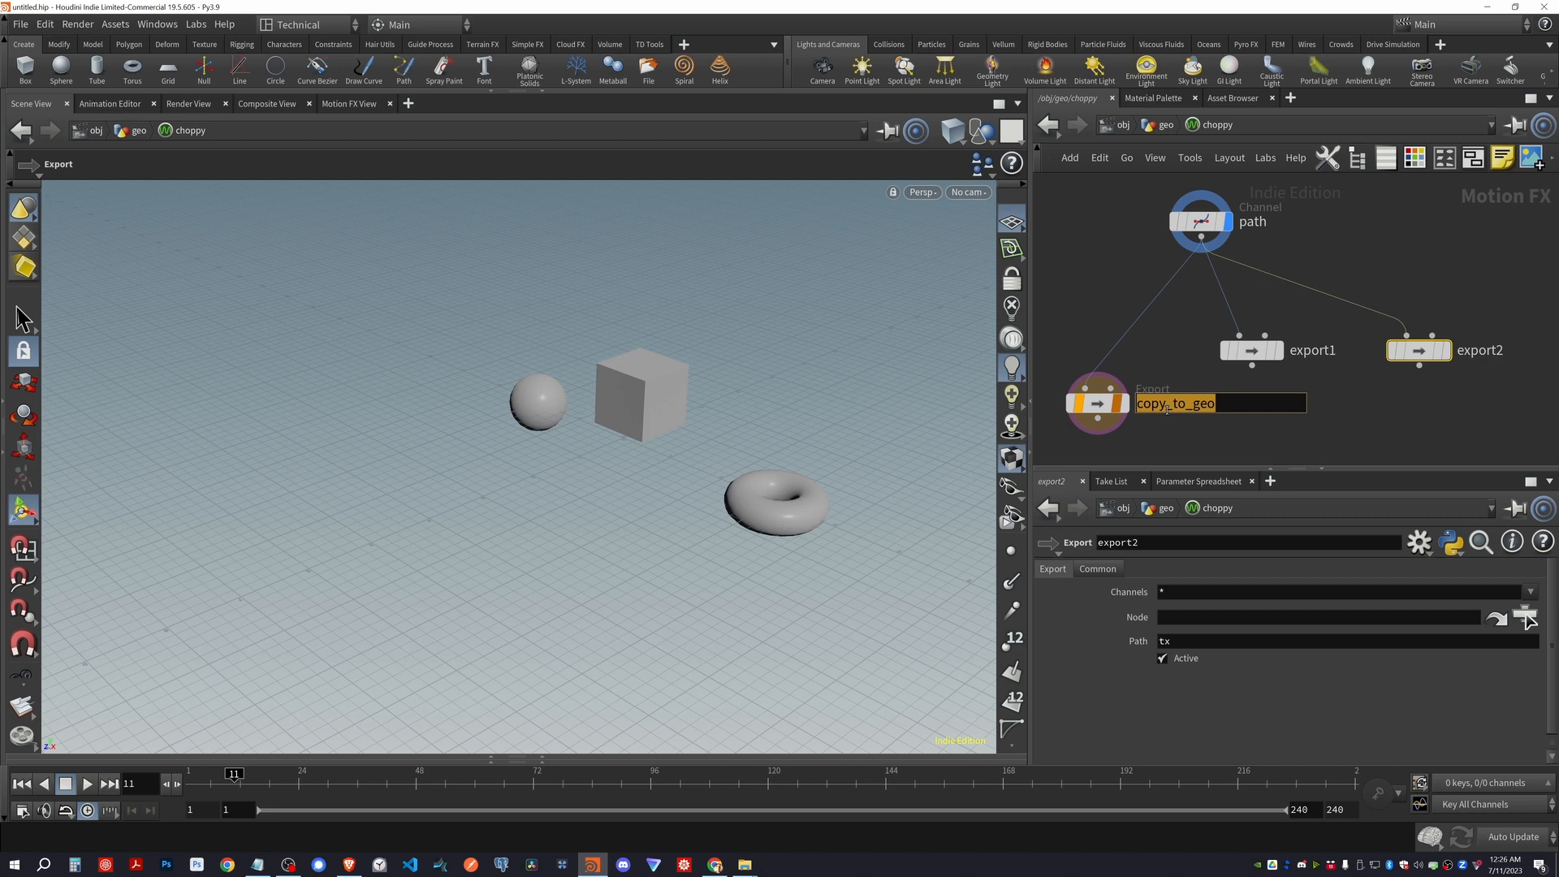
pyautogui.write('to_box')
pyautogui.press('Return')
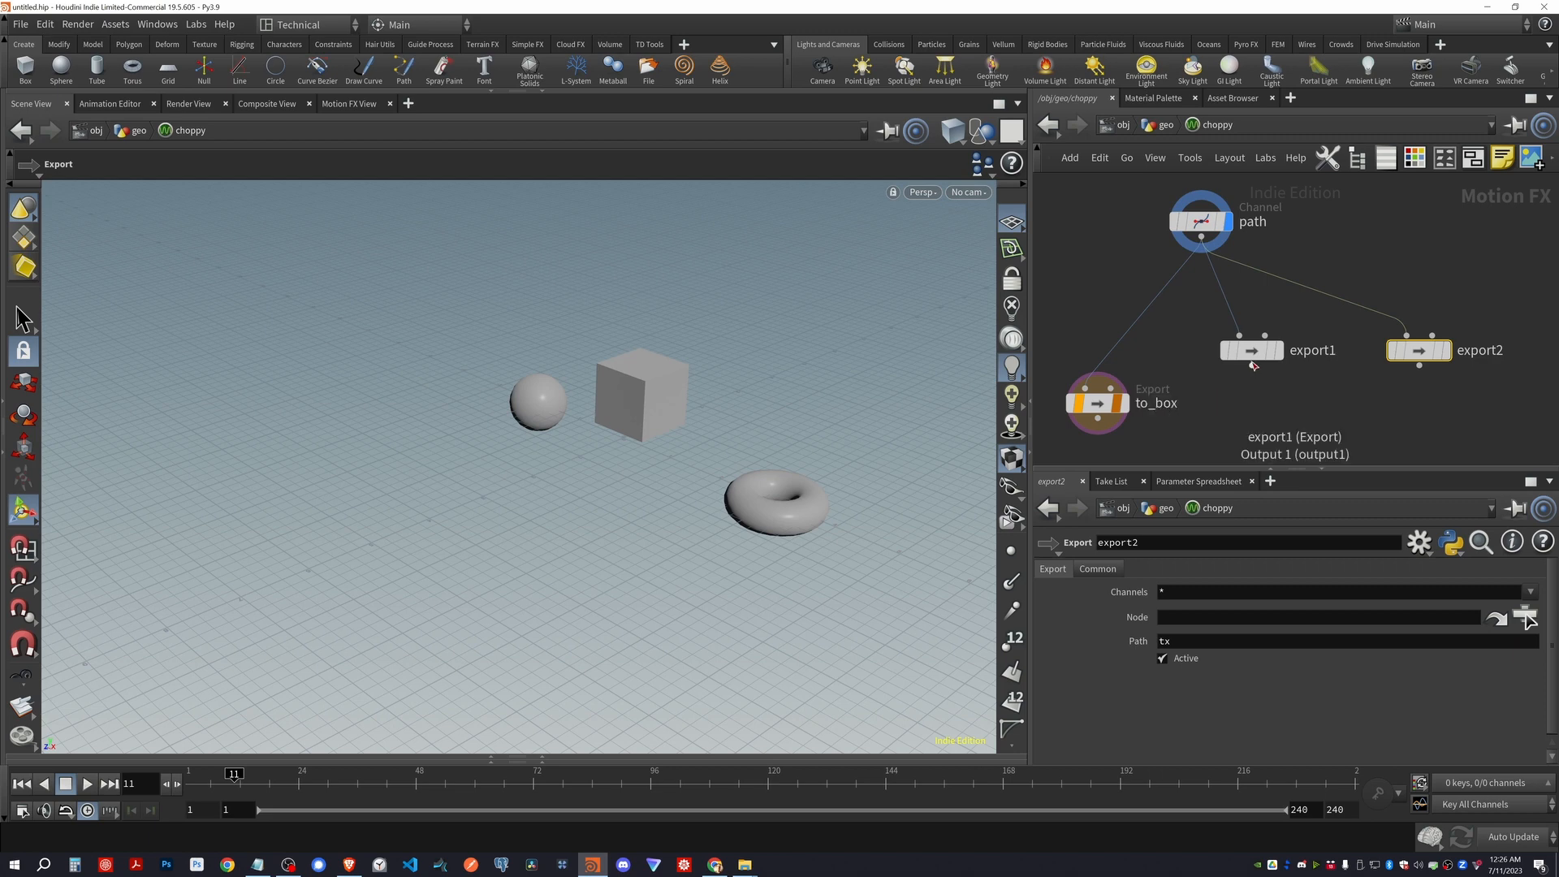
# Move the export1 node slightly closer to to_box and rename it to_ball
pyautogui.moveTo(1298, 353); pyautogui.dragTo(1276, 371)
pyautogui.doubleClick(1280, 369)
pyautogui.write('t')
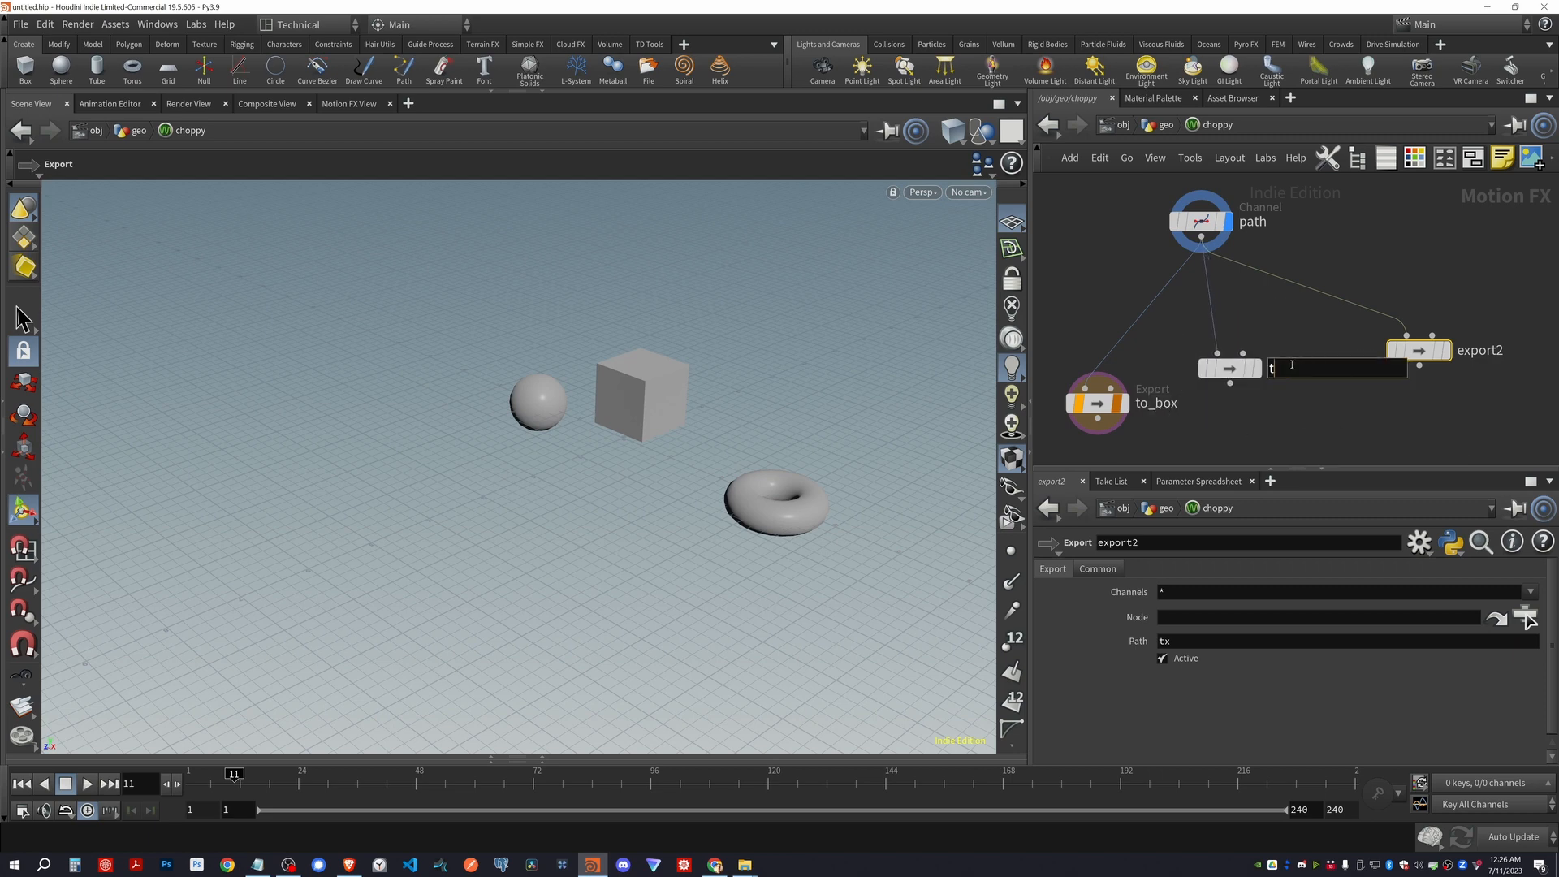
pyautogui.write('o_ball')
pyautogui.press('Return')
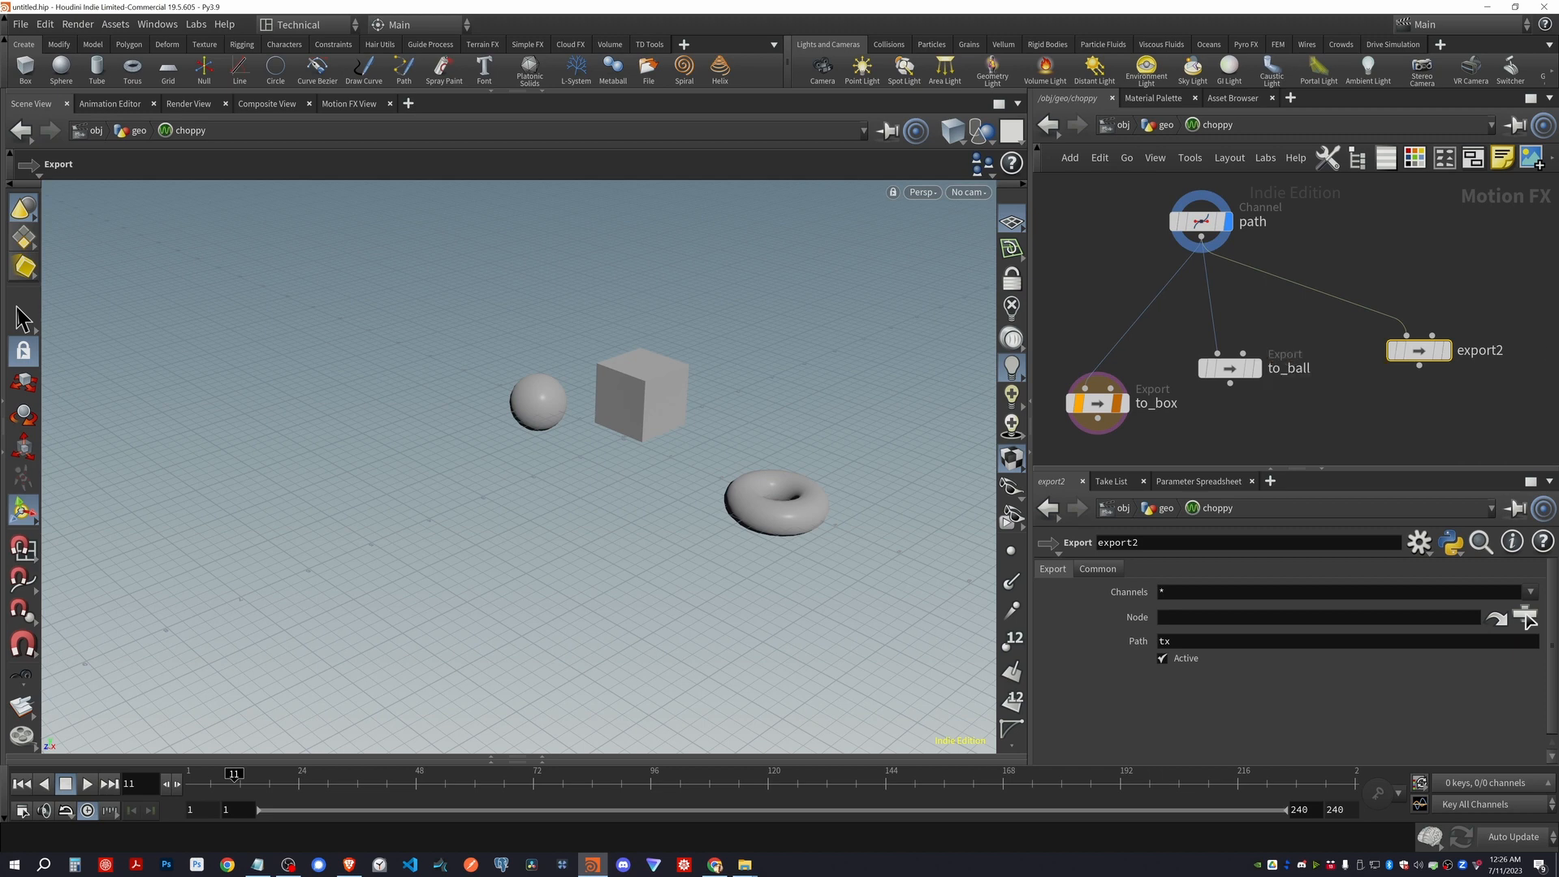
# Rename the export2 node to_donut and shift it slightly toward to_ball
pyautogui.click(1459, 350)
pyautogui.moveTo(1459, 350); pyautogui.dragTo(1480, 350)
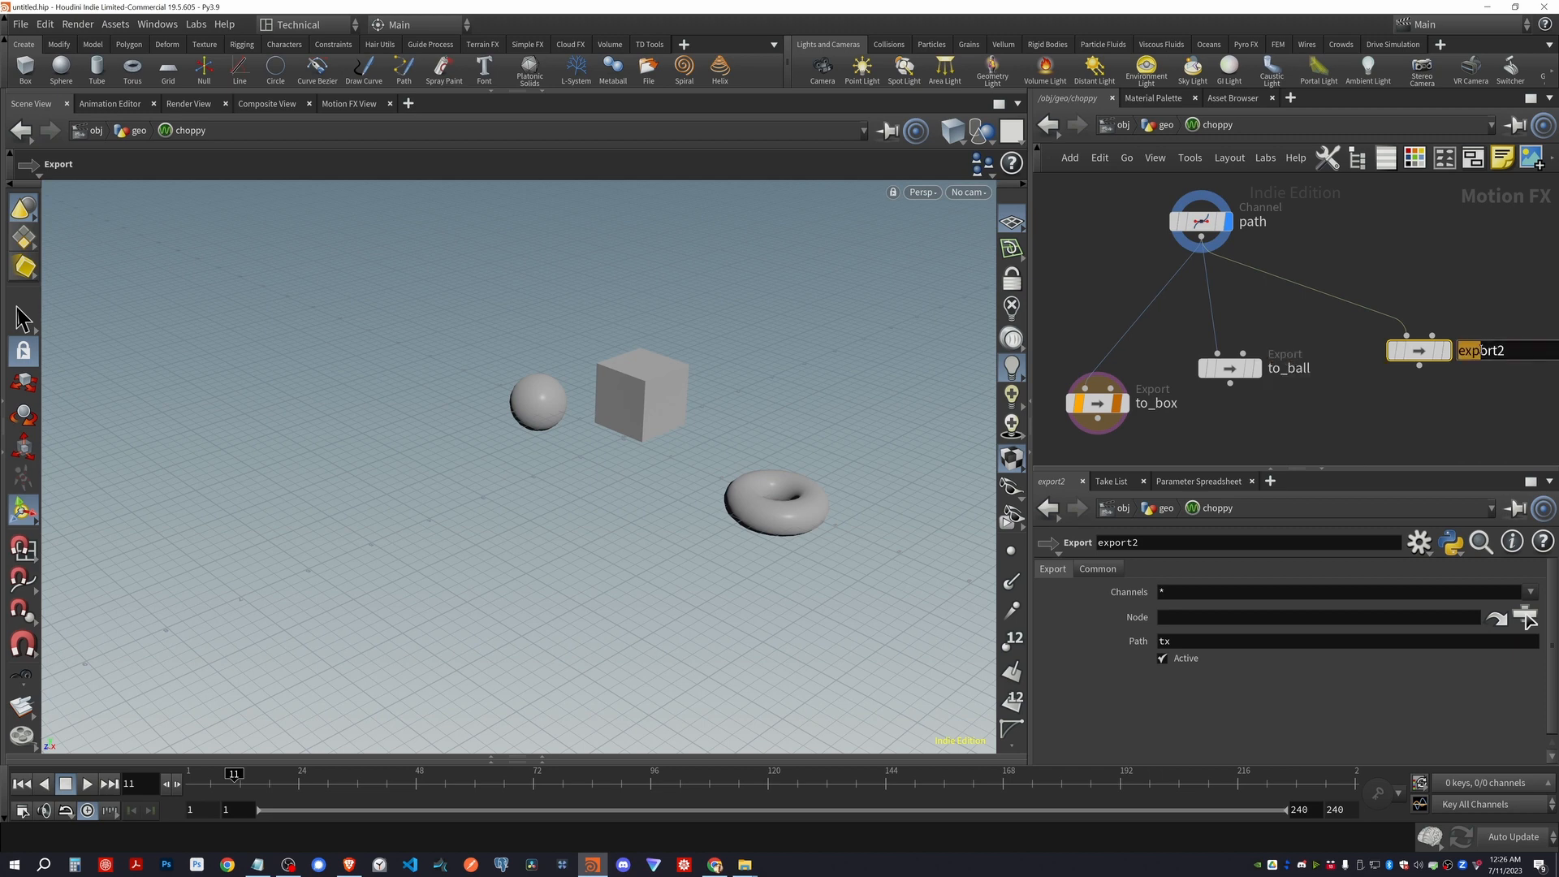
pyautogui.write('to_donut')
pyautogui.press('Return')
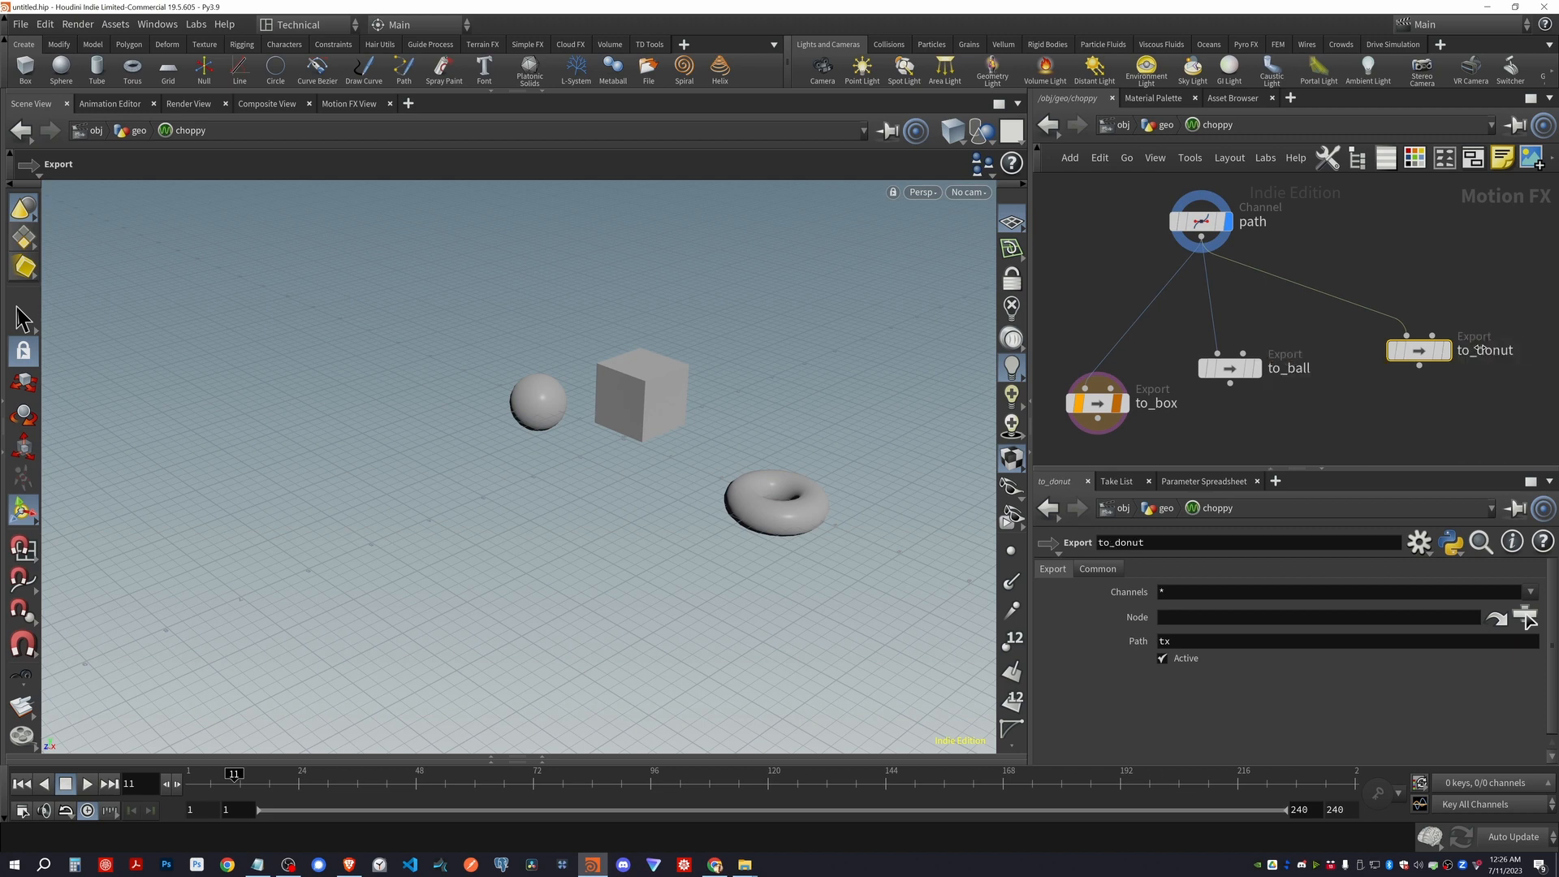
pyautogui.moveTo(1418, 350); pyautogui.dragTo(1395, 351)
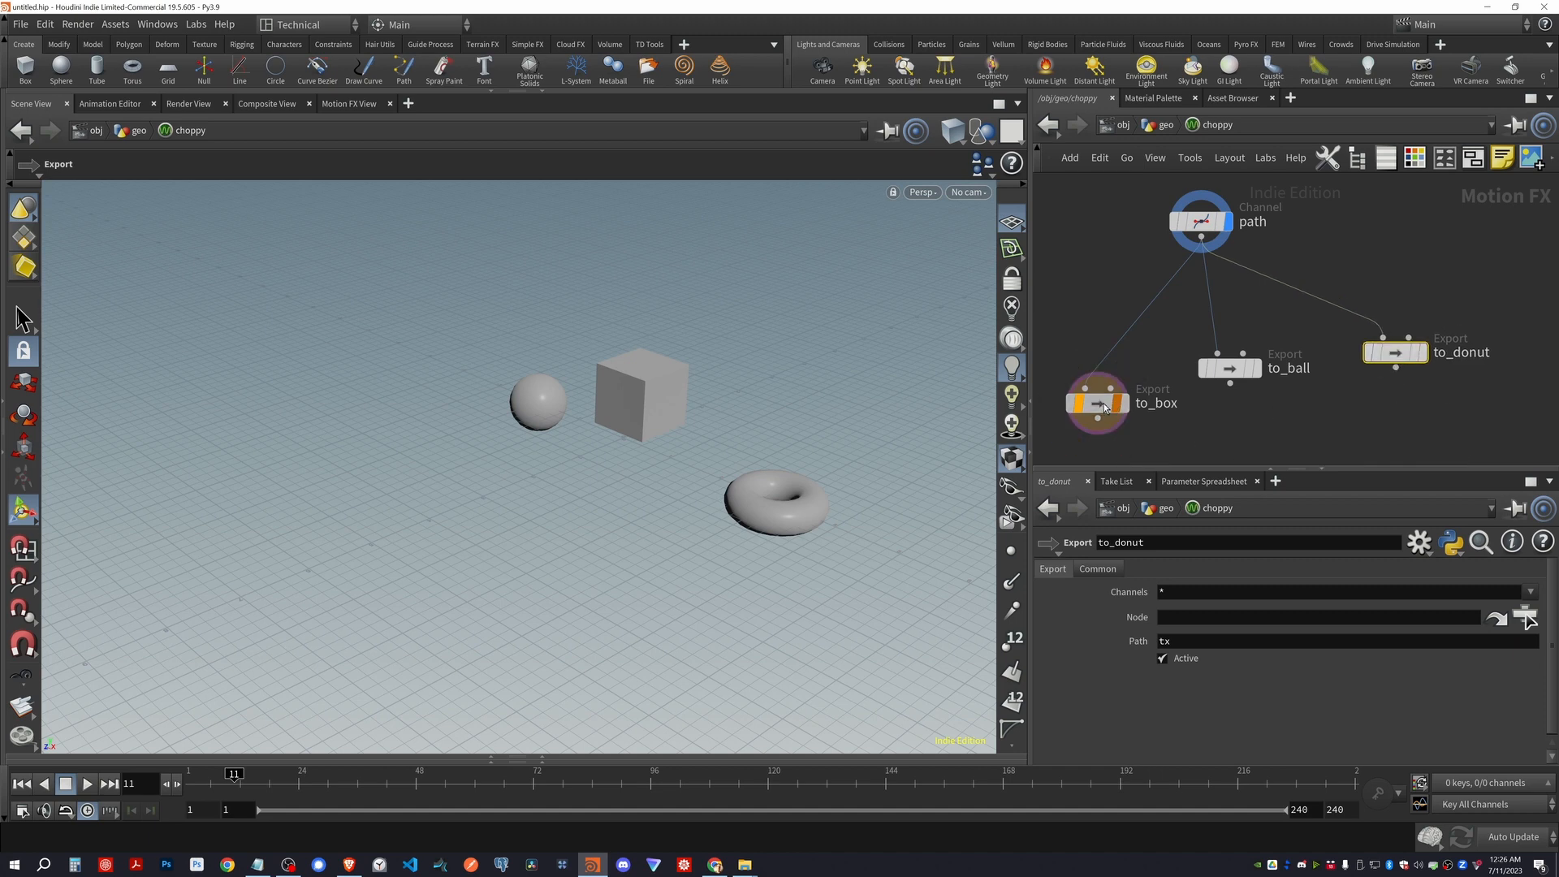
# Review the to_box export settings and set the to_ball node's Node parameter to /obj/geo/ball
pyautogui.click(1106, 409)
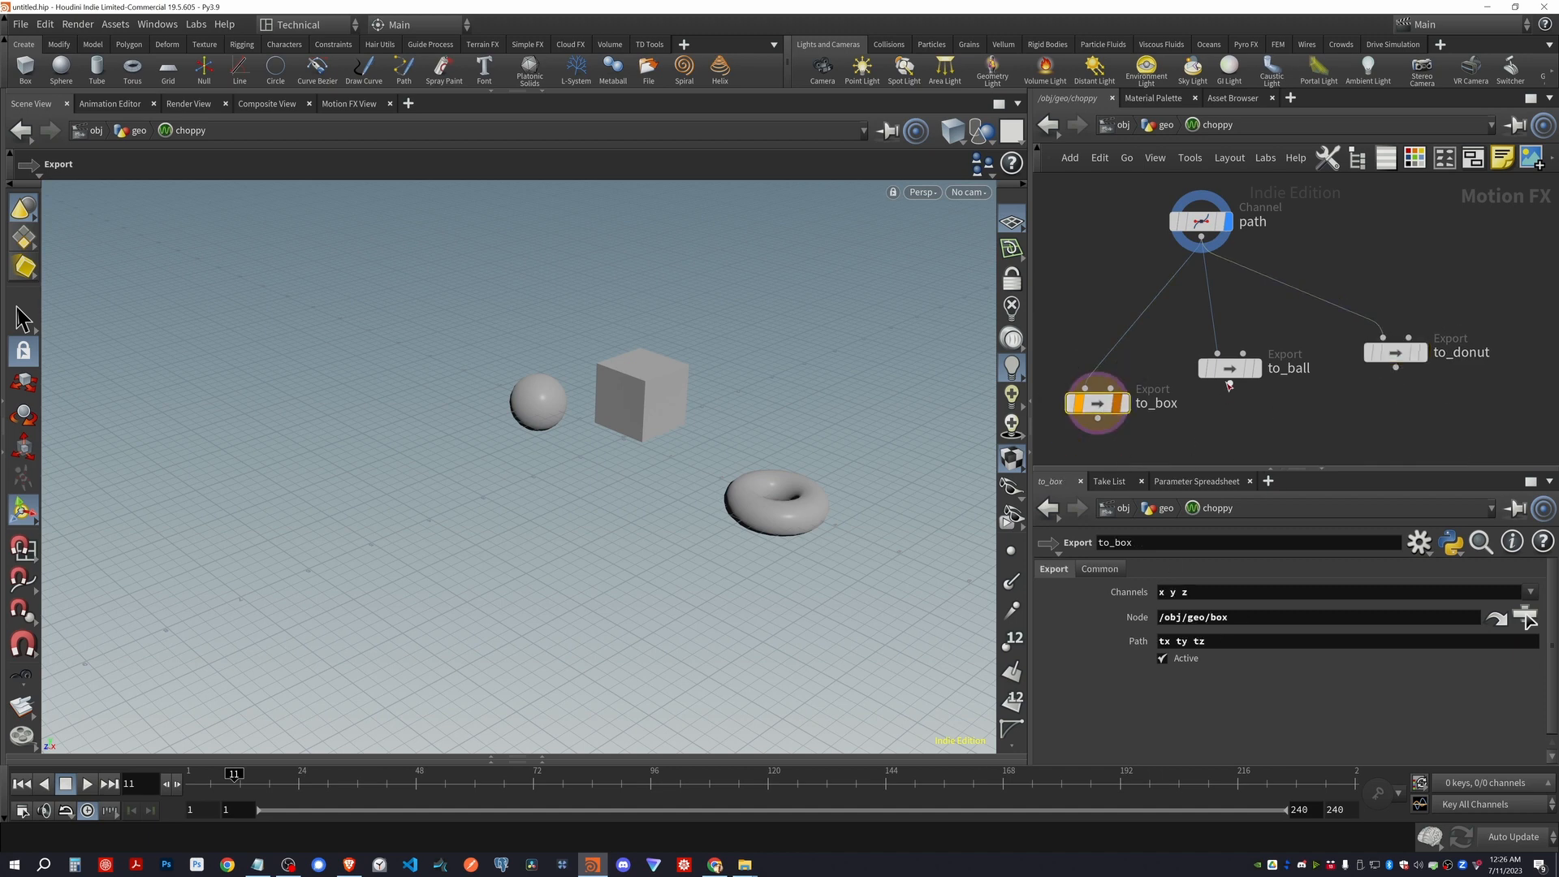
pyautogui.click(1230, 373)
pyautogui.click(1227, 619)
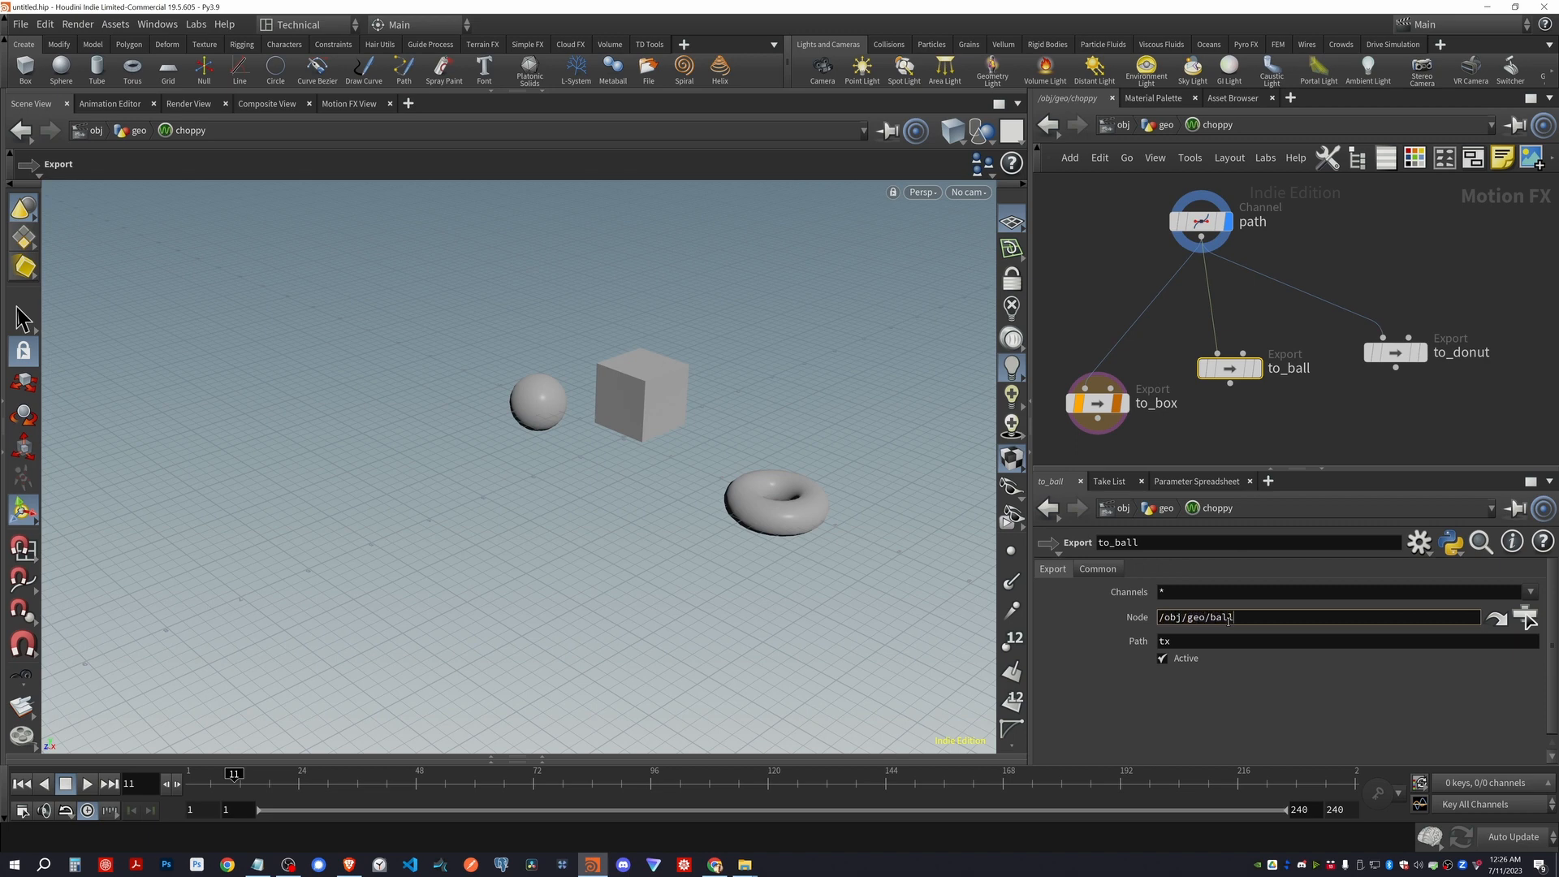
pyautogui.press('Return')
# Choose /obj/geo/donut as the target Node of the to_donut export
pyautogui.moveTo(1396, 350); pyautogui.dragTo(1387, 351)
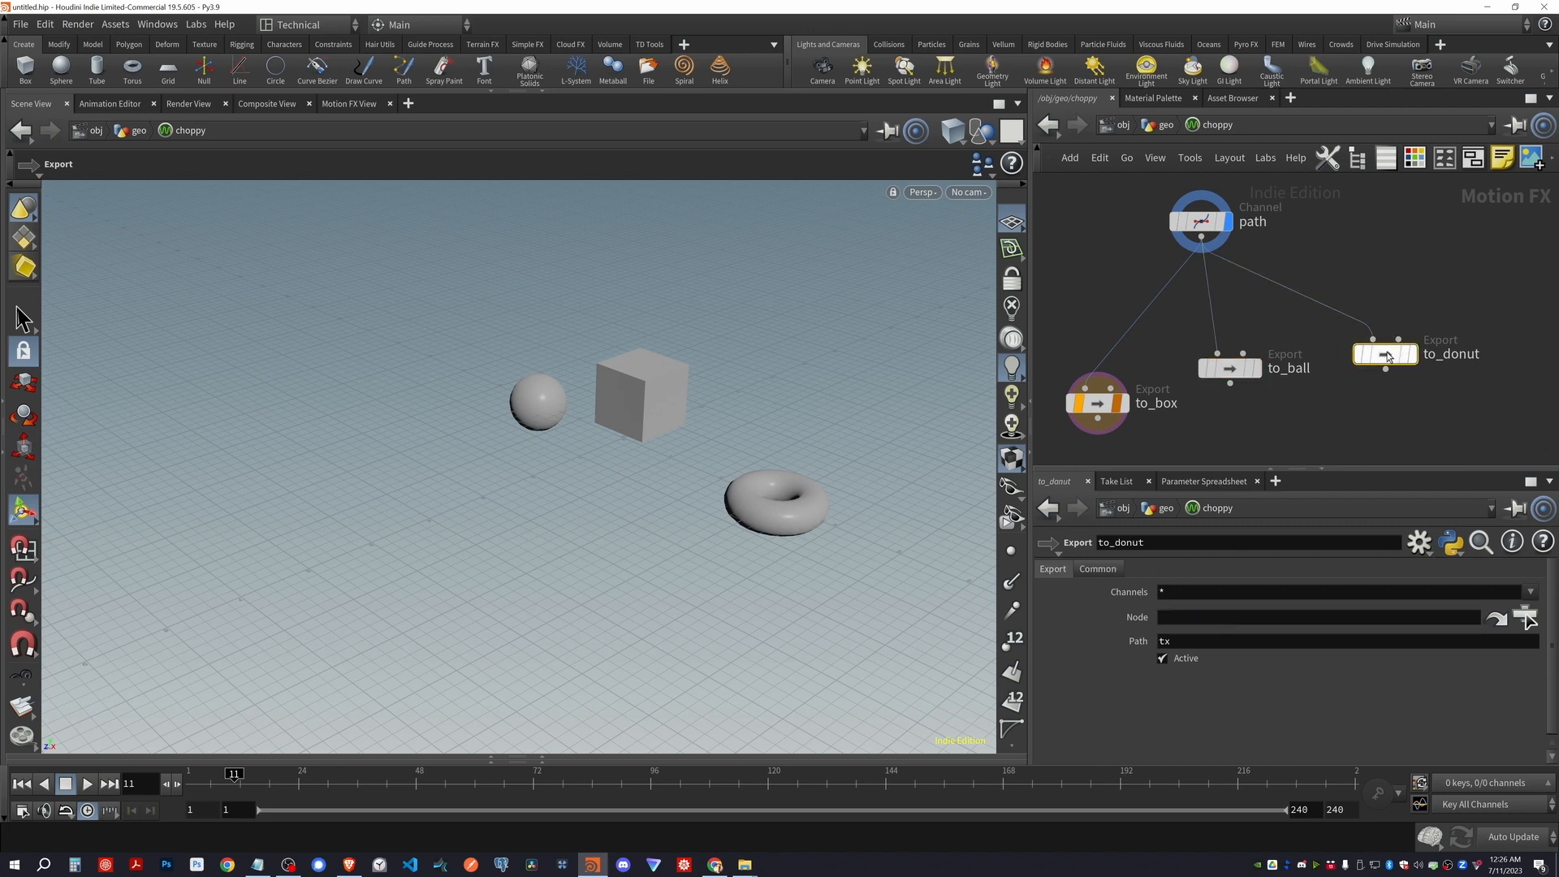
pyautogui.click(1525, 618)
pyautogui.click(1428, 609)
pyautogui.click(1409, 751)
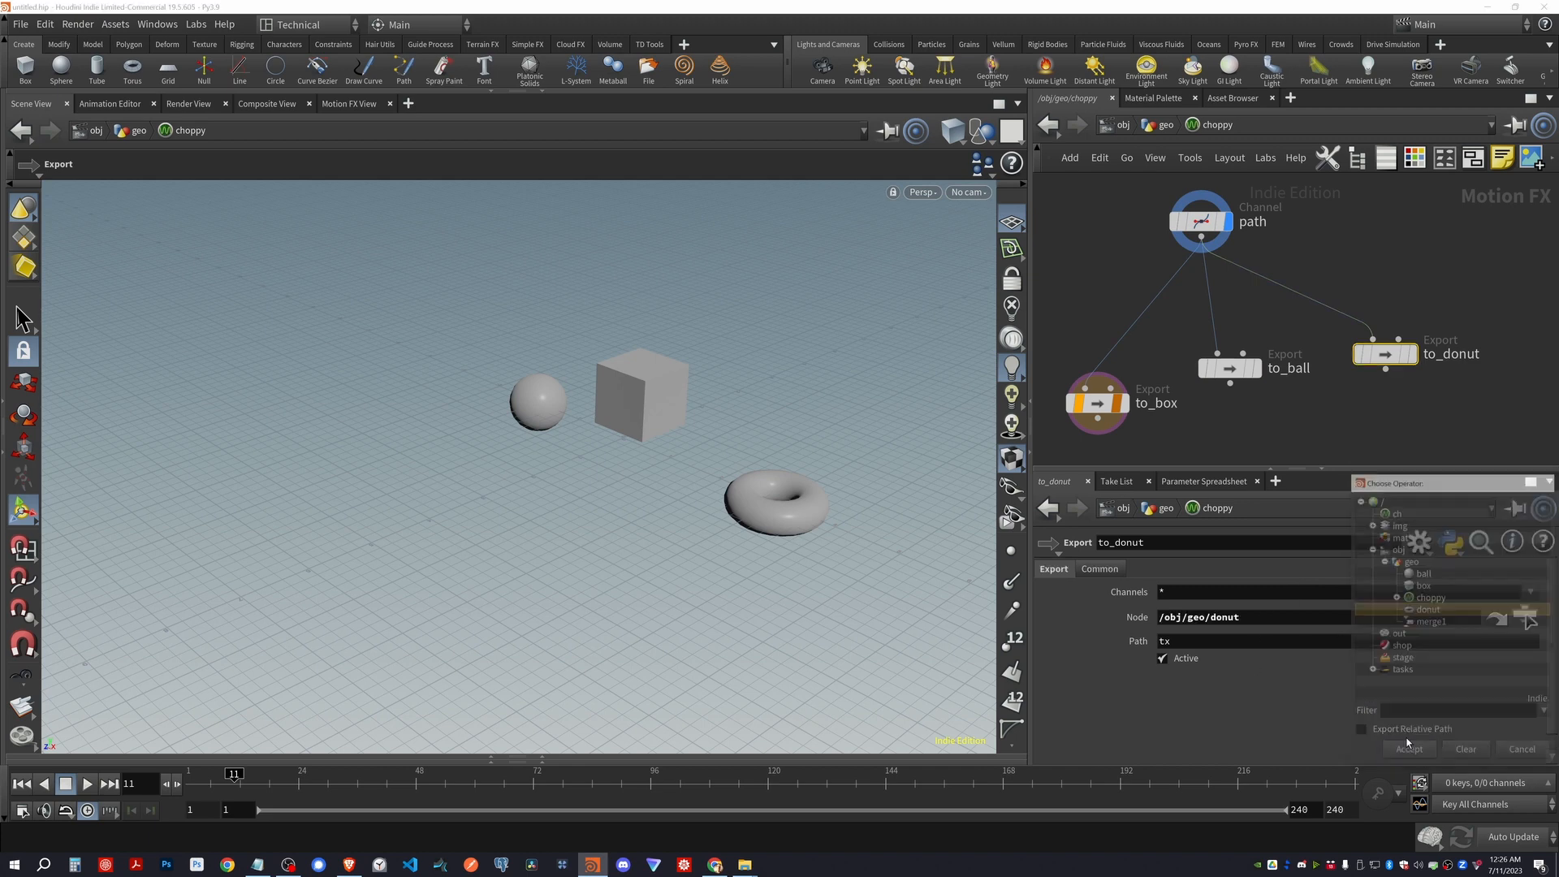
# Set the to_ball export's Channels to x y z and its Path to tx ty tz
pyautogui.click(1230, 368)
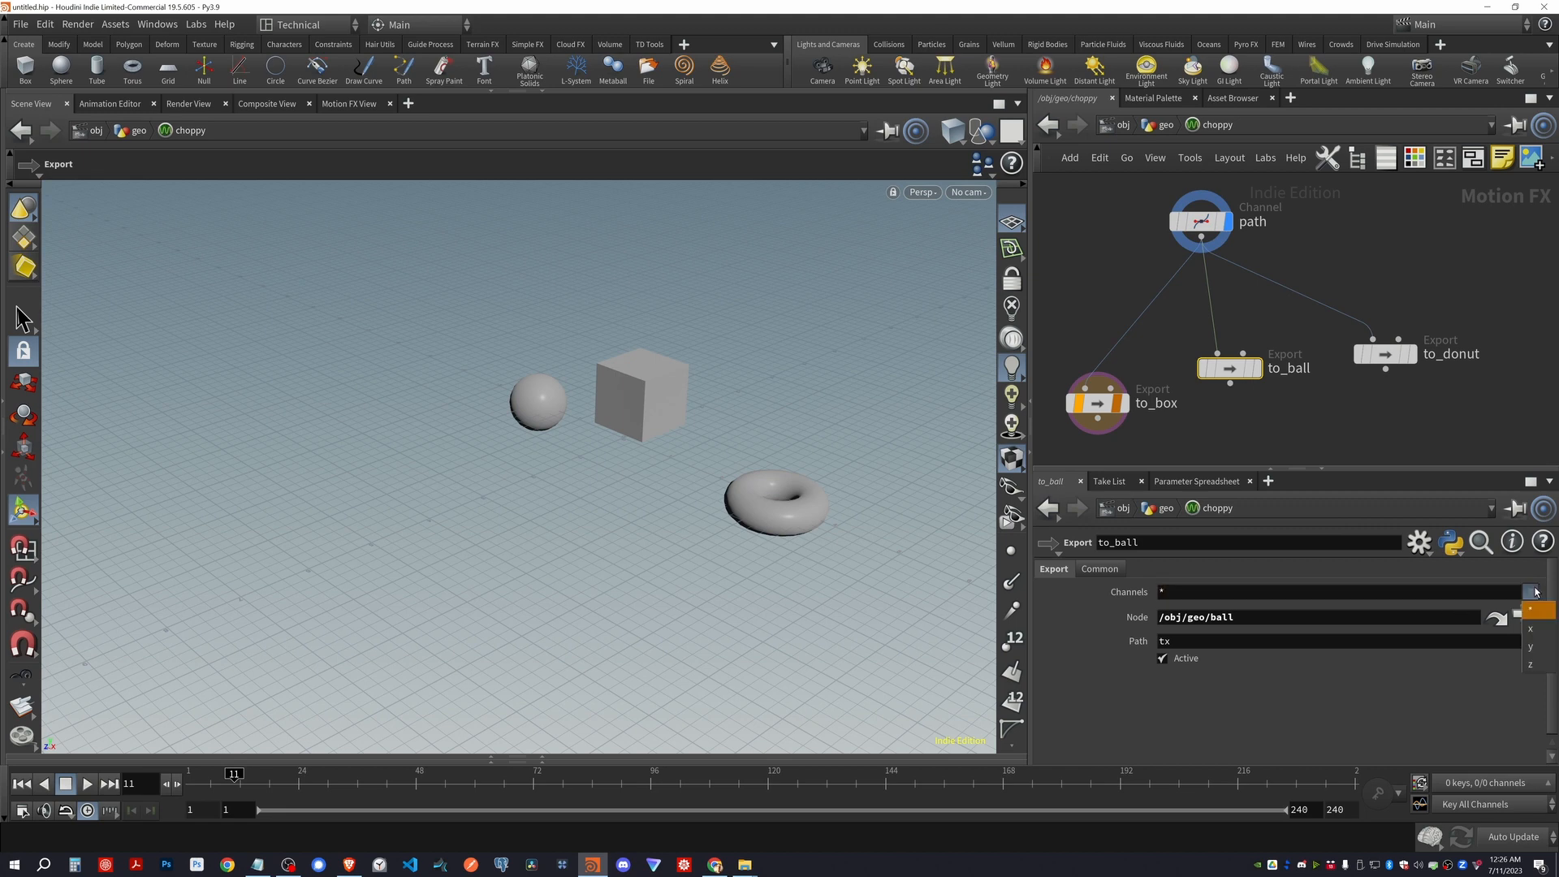
pyautogui.click(1296, 597)
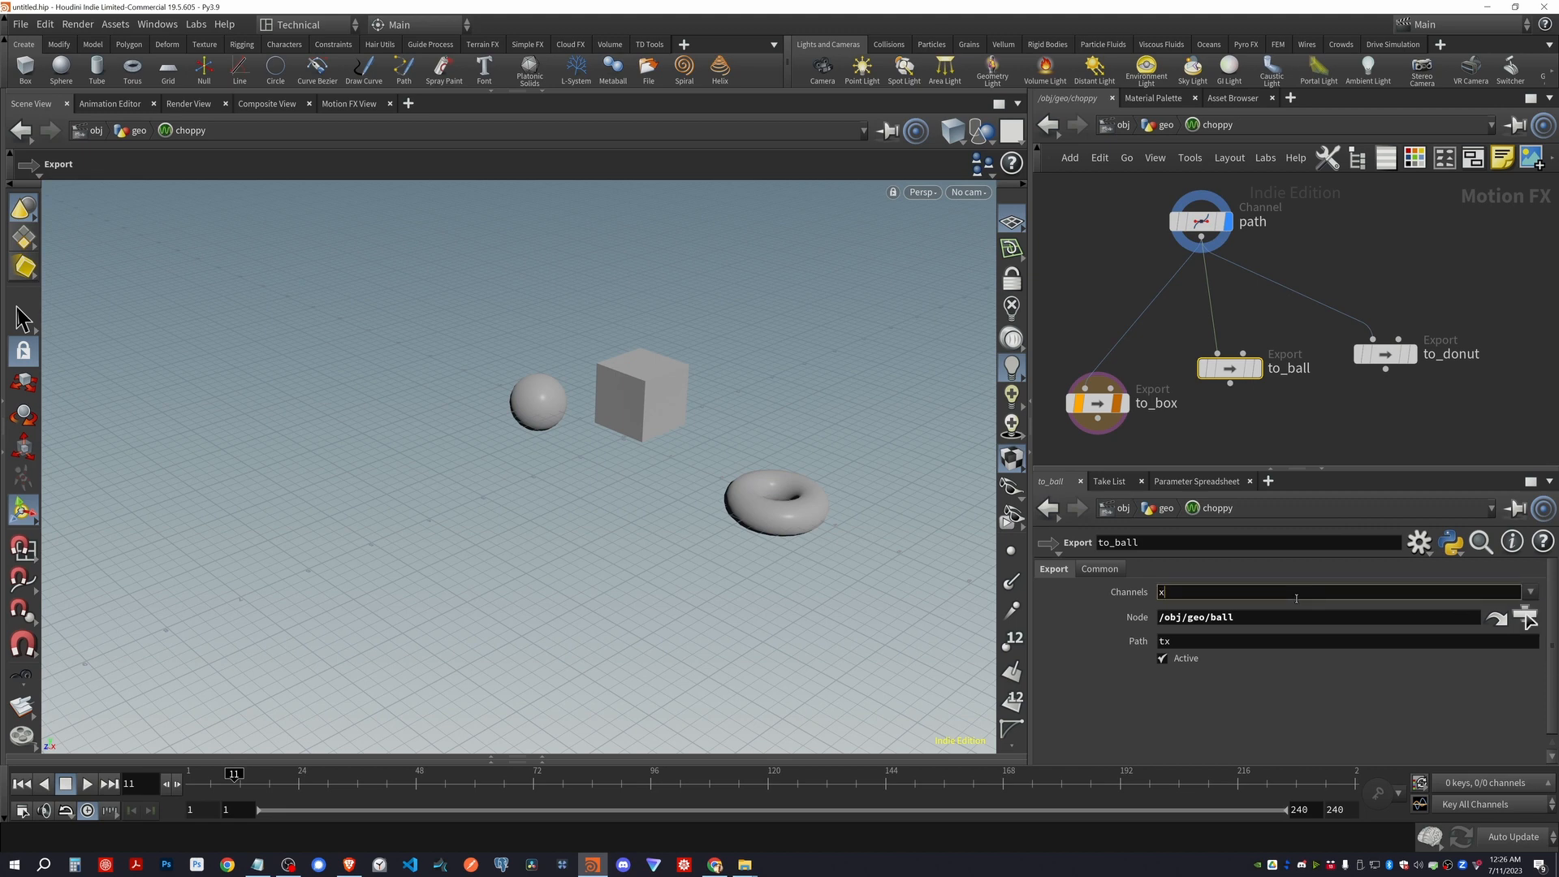
pyautogui.click(1204, 641)
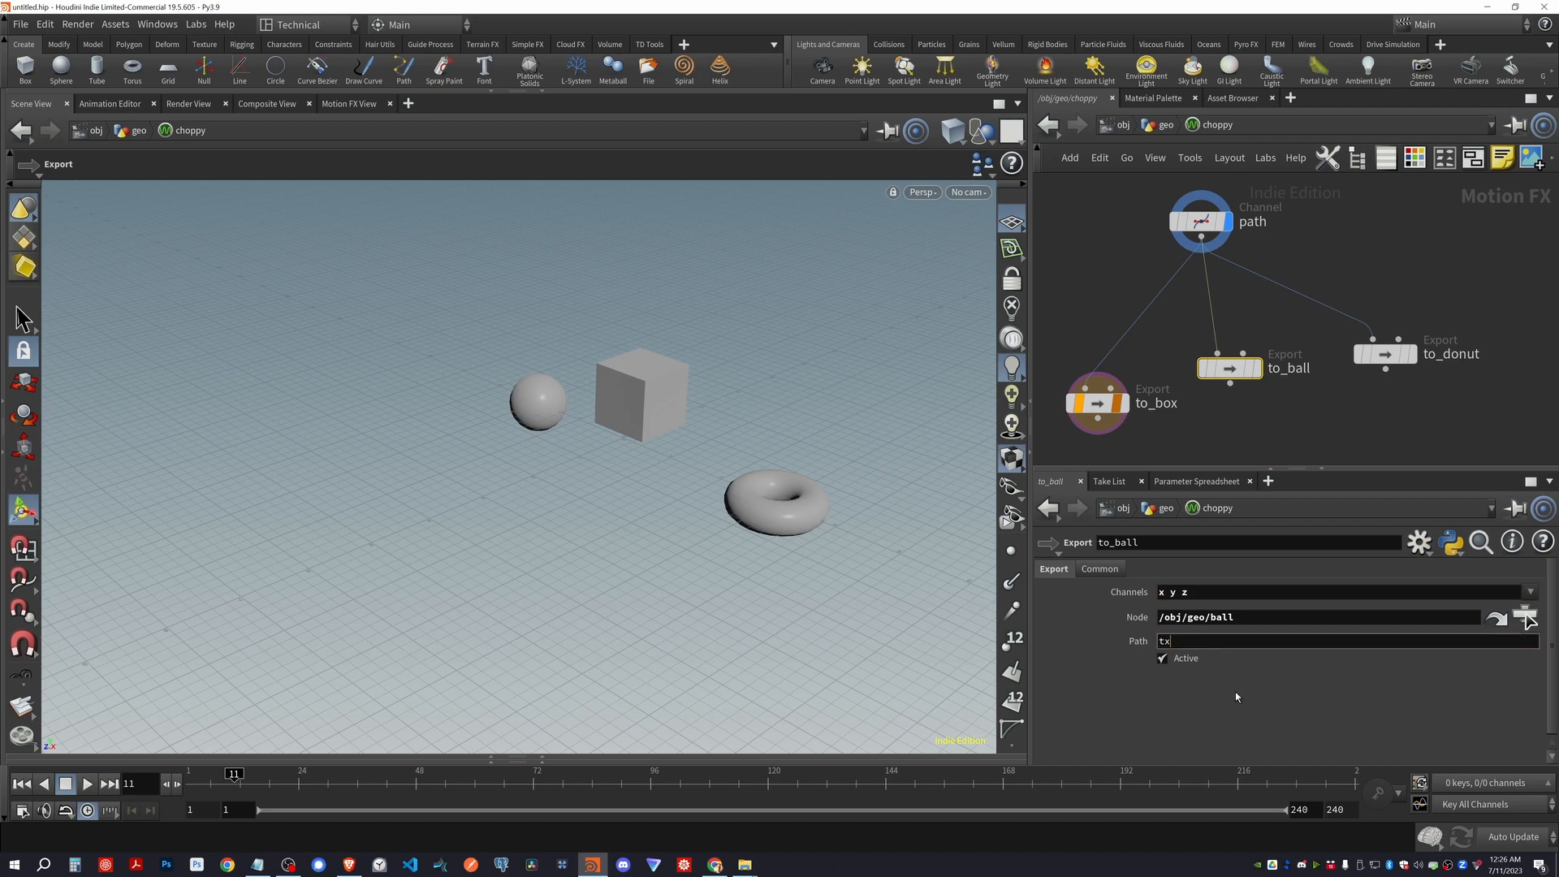
pyautogui.write('ty tz')
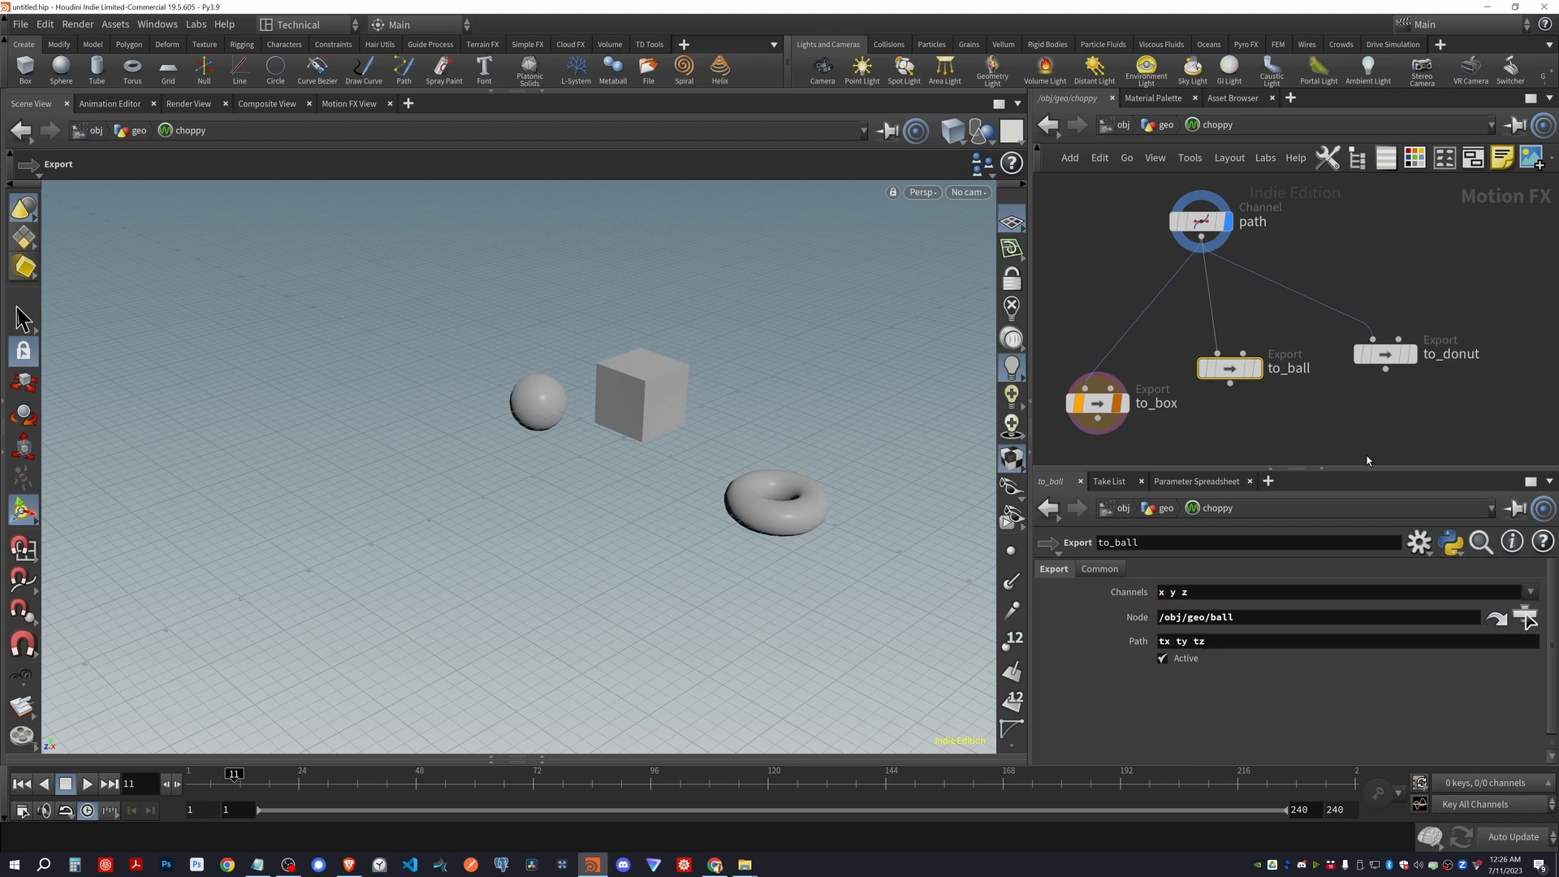
# Set the to_donut export's Channels to x y z and its Path to tz ty tx
pyautogui.click(1386, 356)
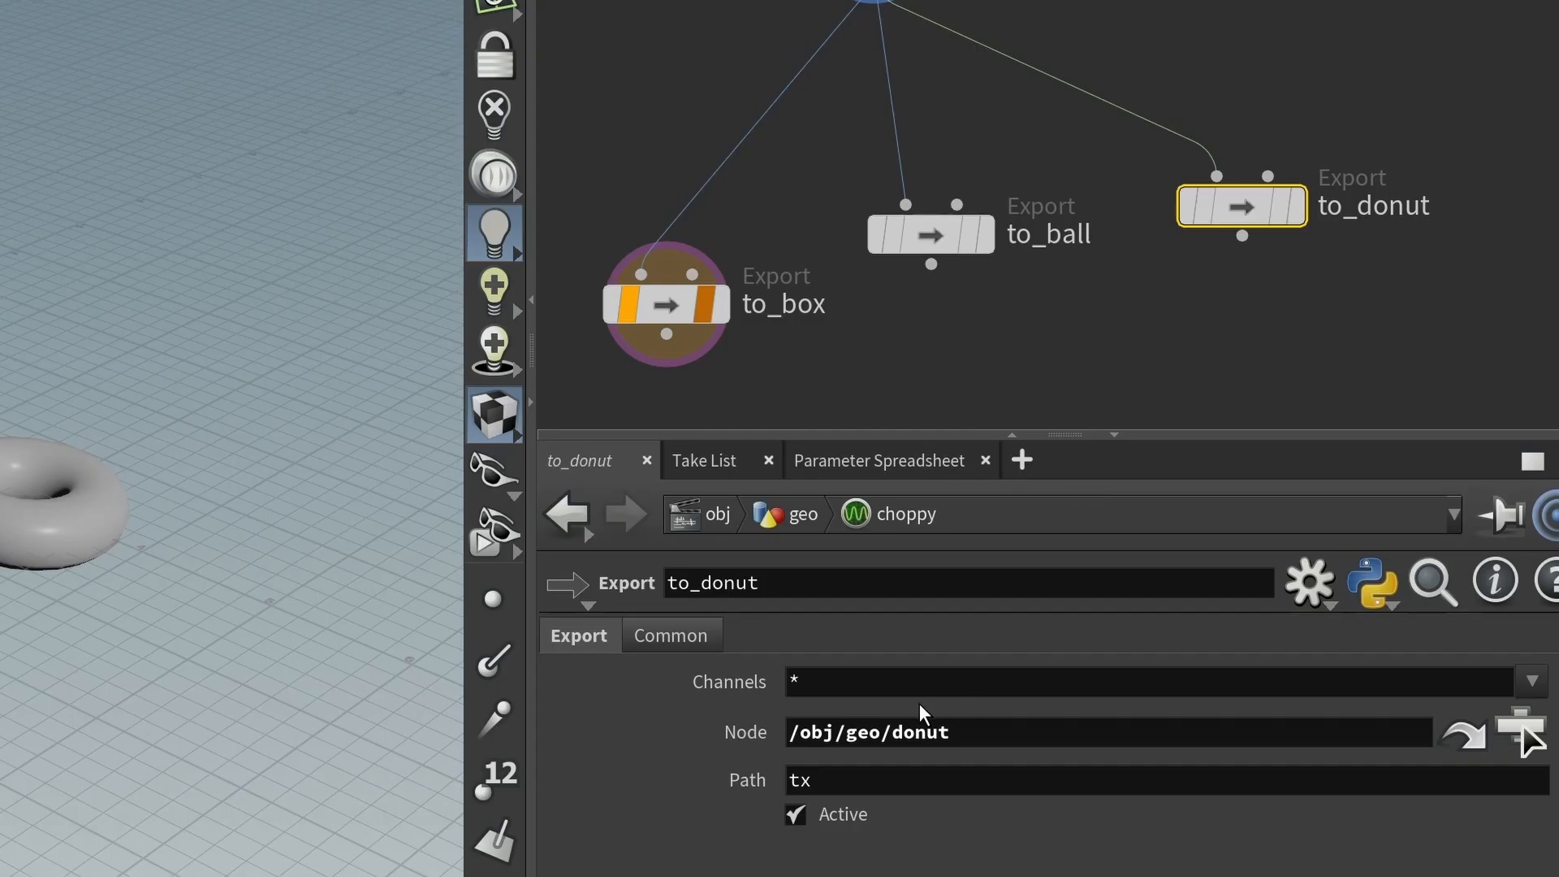
pyautogui.click(1203, 591)
pyautogui.write('t ')
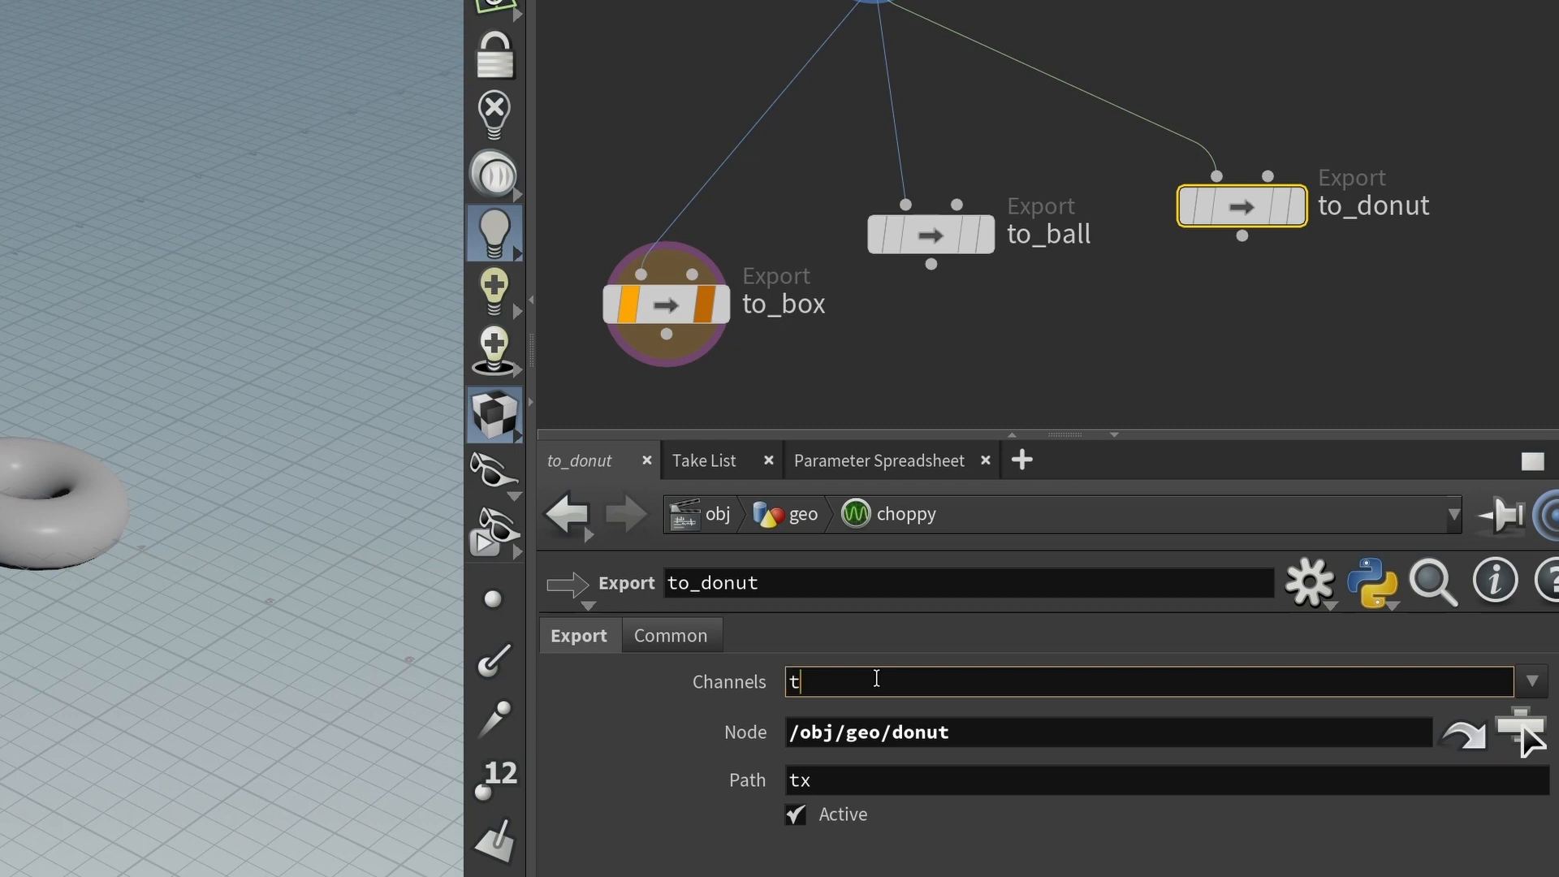
pyautogui.write('y z')
pyautogui.press('Return')
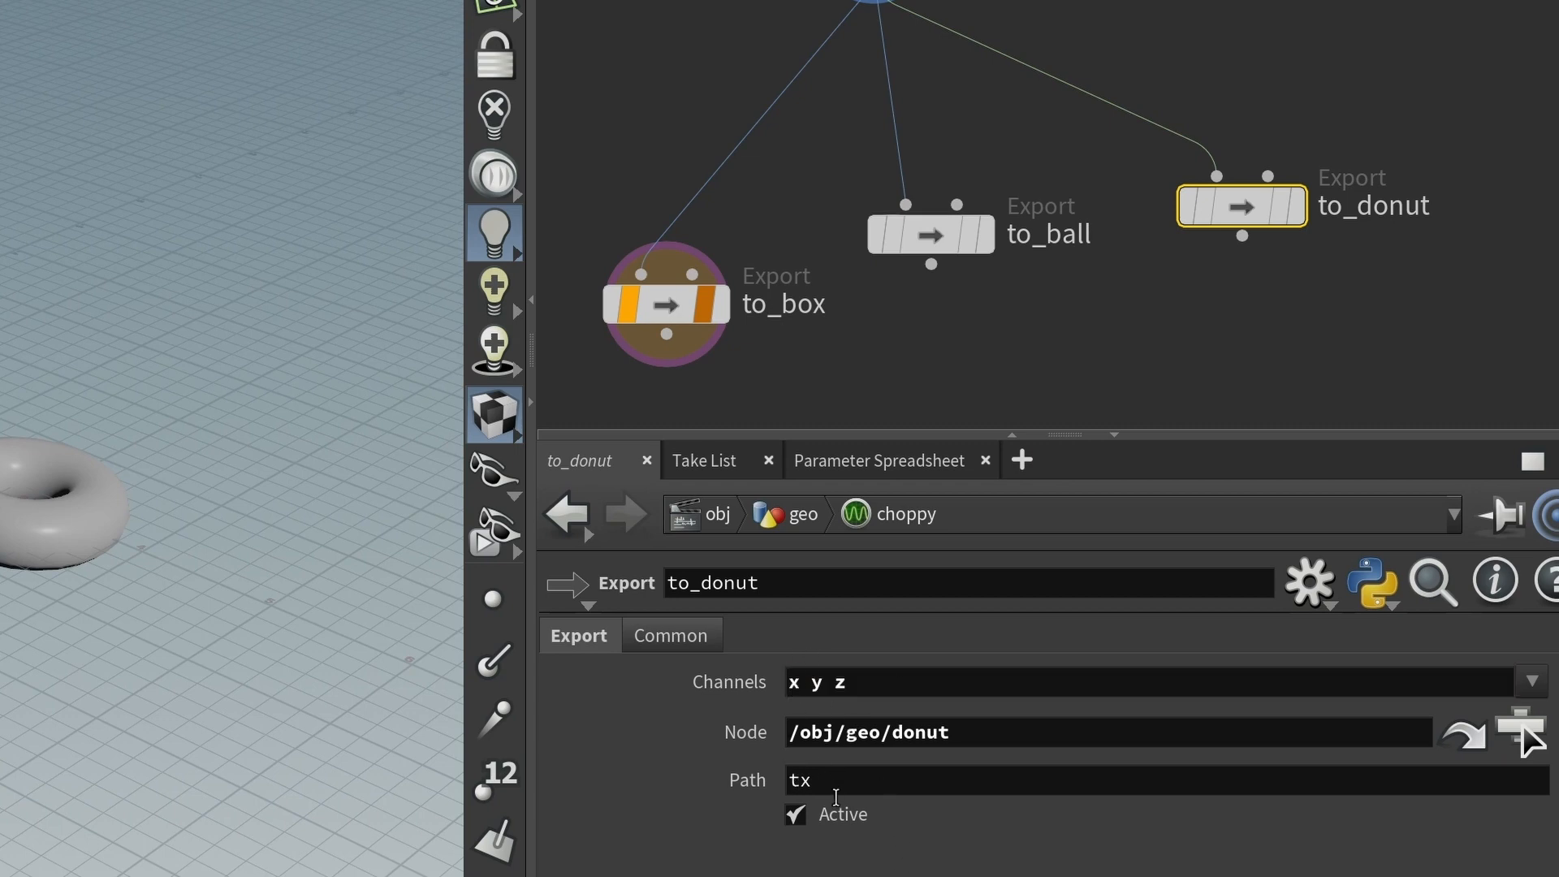
pyautogui.click(835, 790)
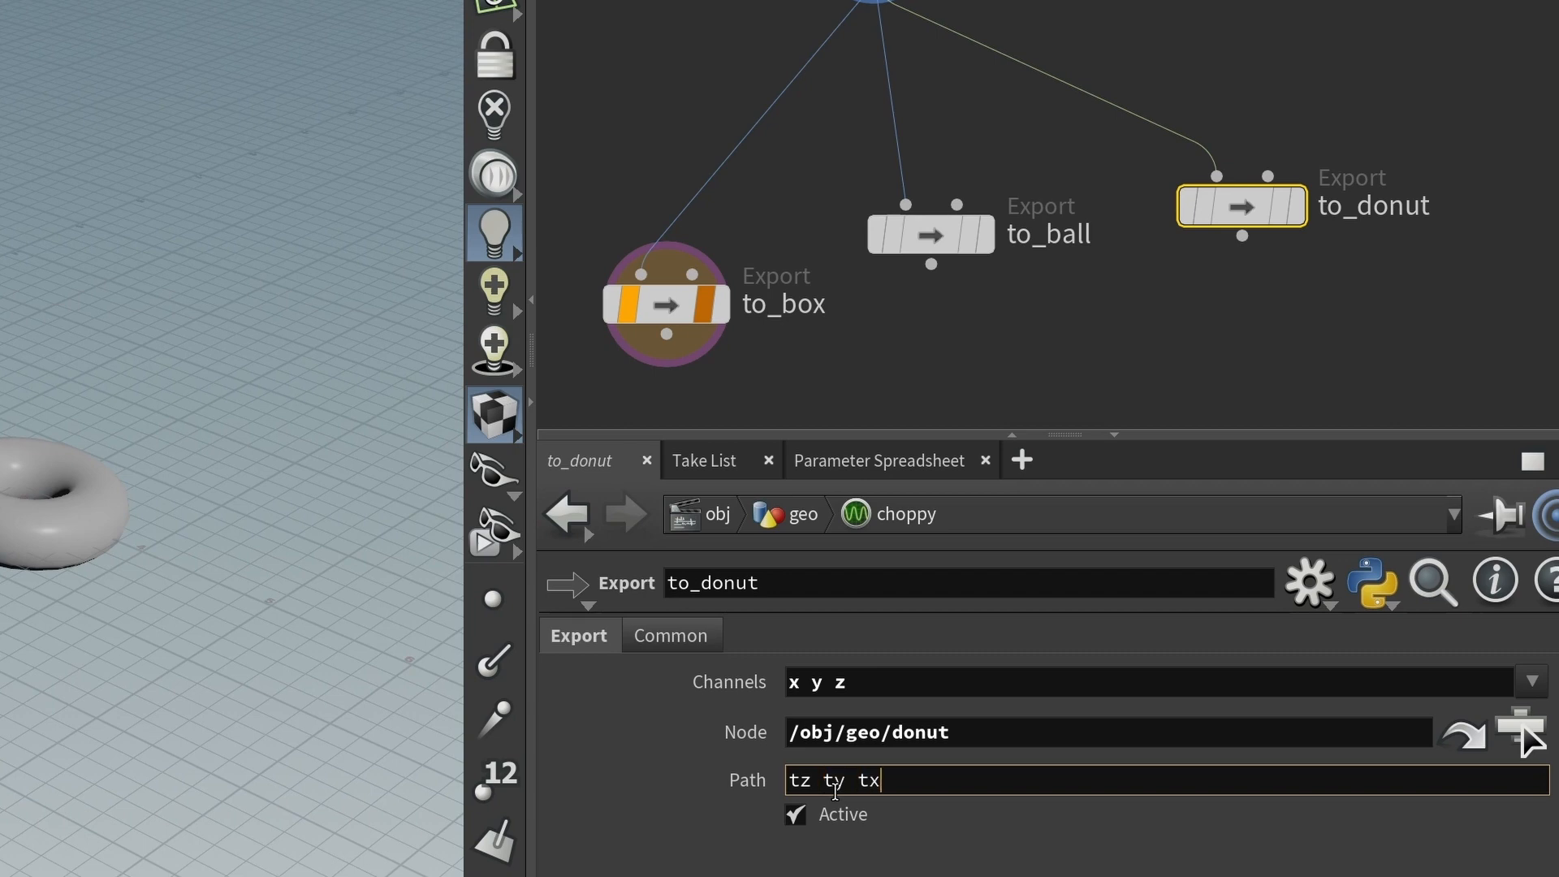
pyautogui.press('Return')
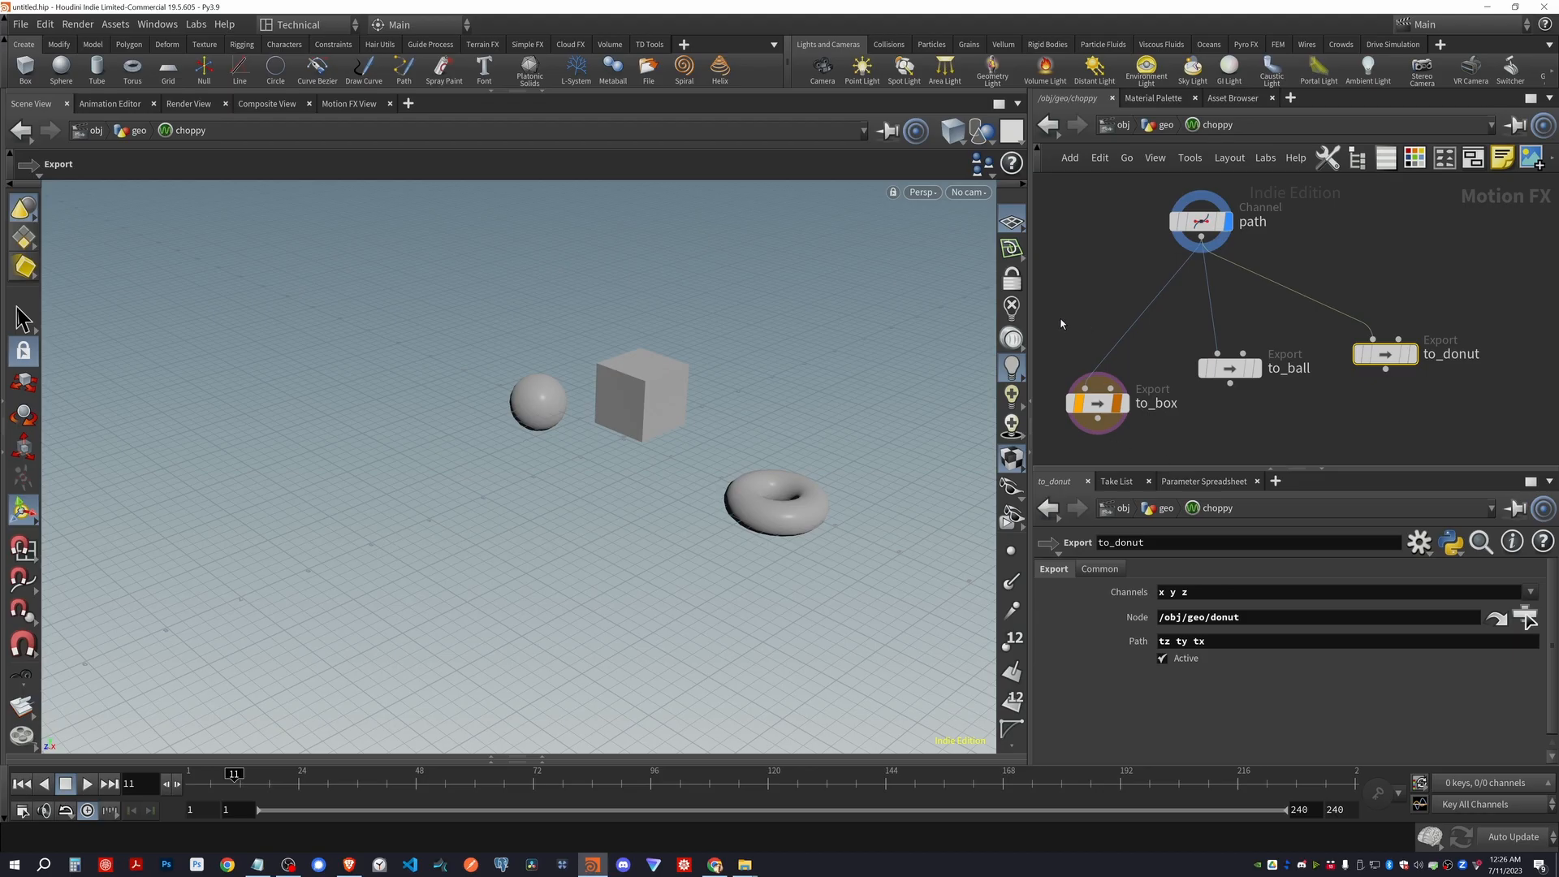
# Select the to_box, to_ball and to_donut nodes and turn on the export flag for all three together
pyautogui.moveTo(1060, 324); pyautogui.dragTo(1462, 427)
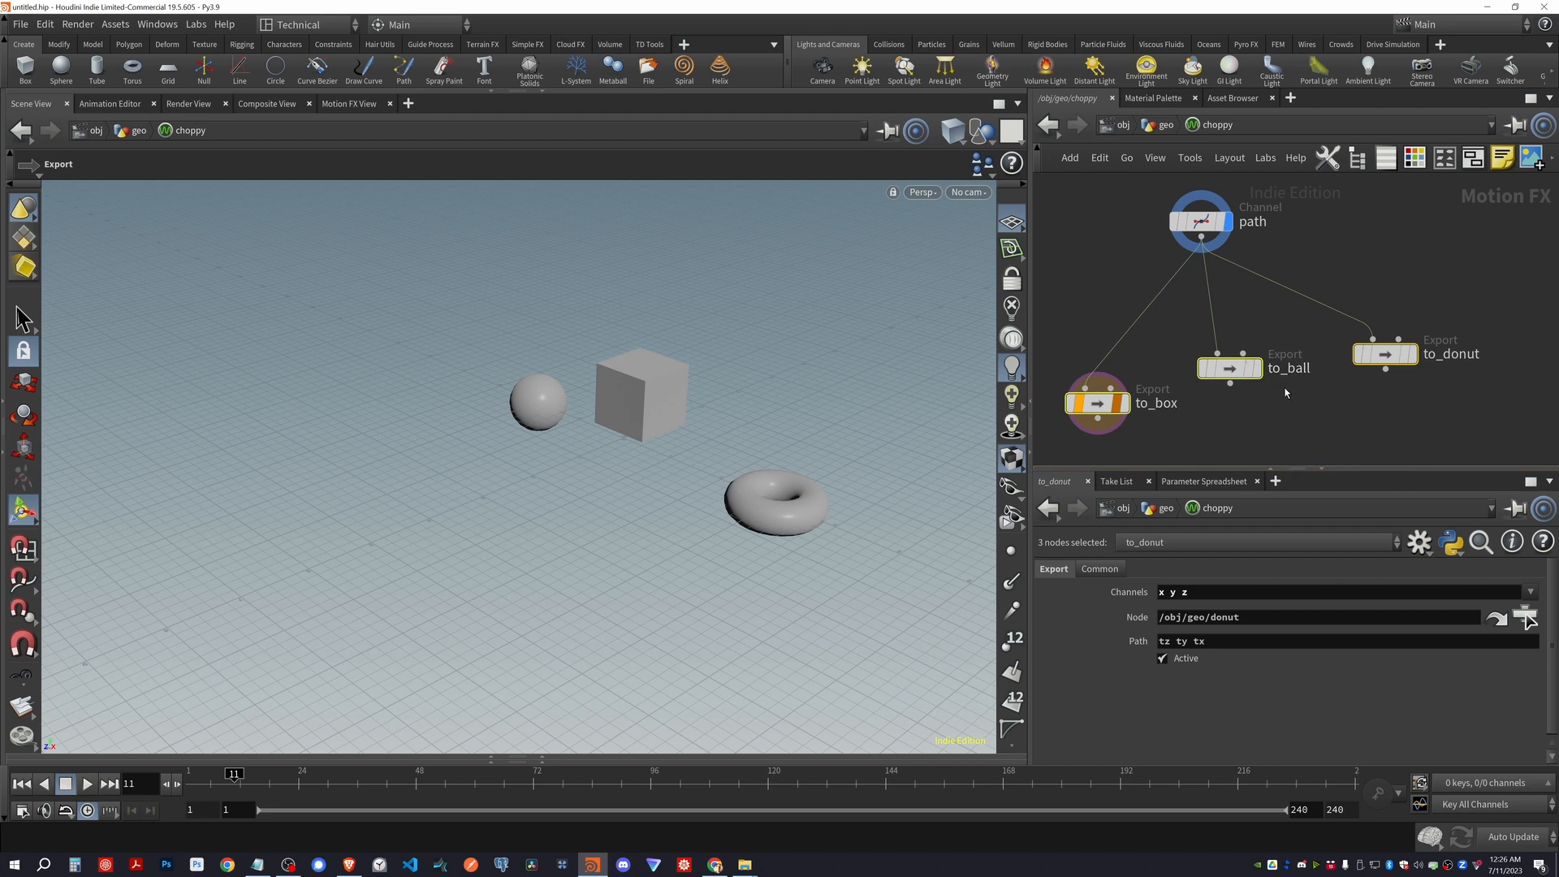
pyautogui.moveTo(1385, 352)
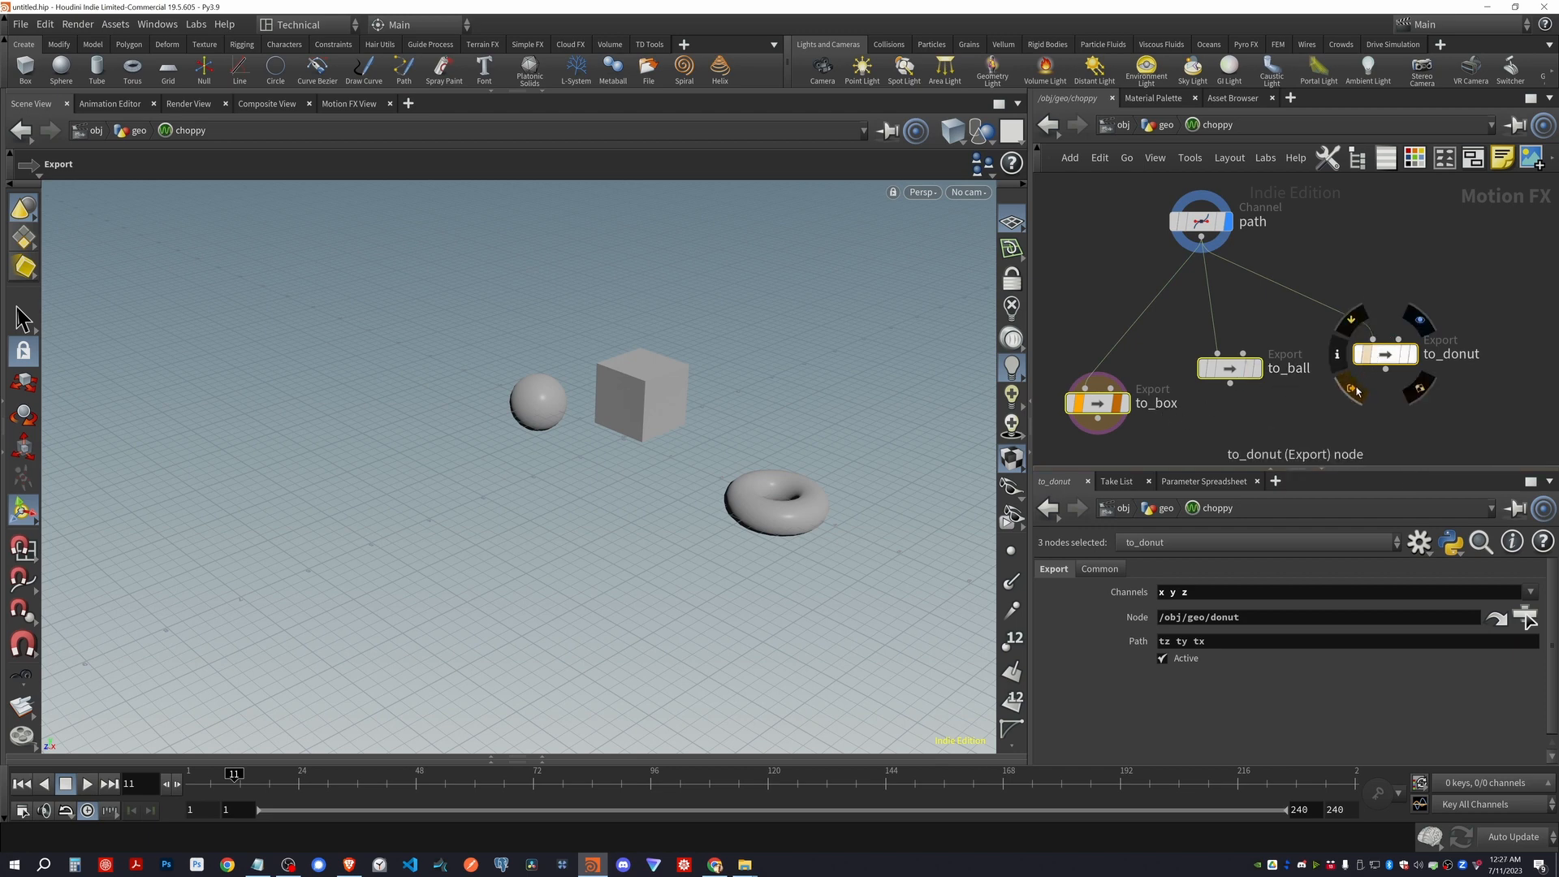
pyautogui.click(1354, 391)
pyautogui.click(1333, 427)
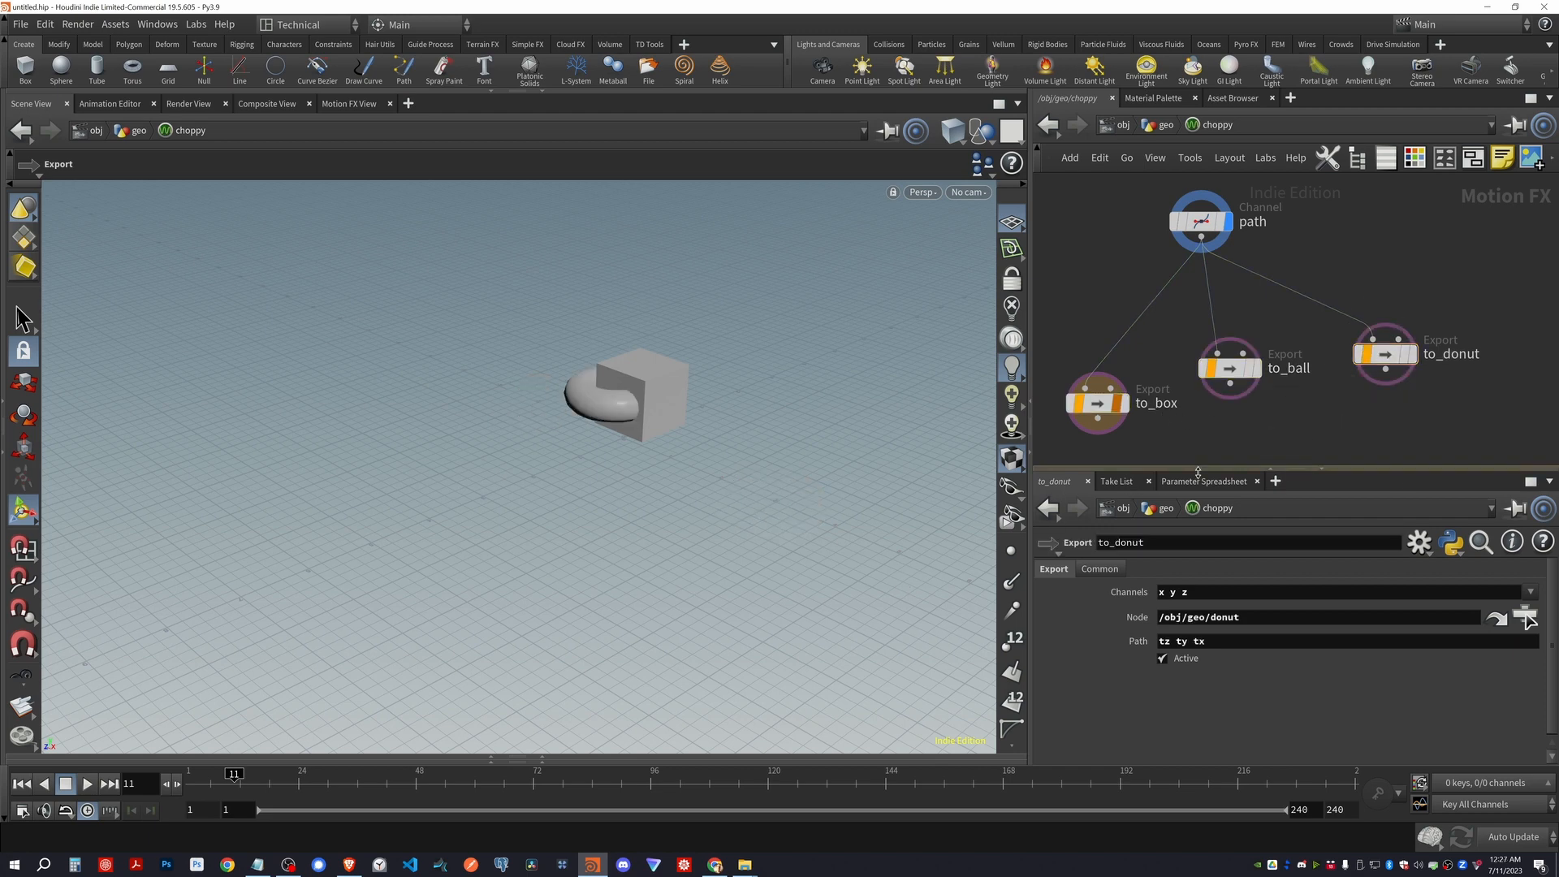
pyautogui.moveTo(1123, 412)
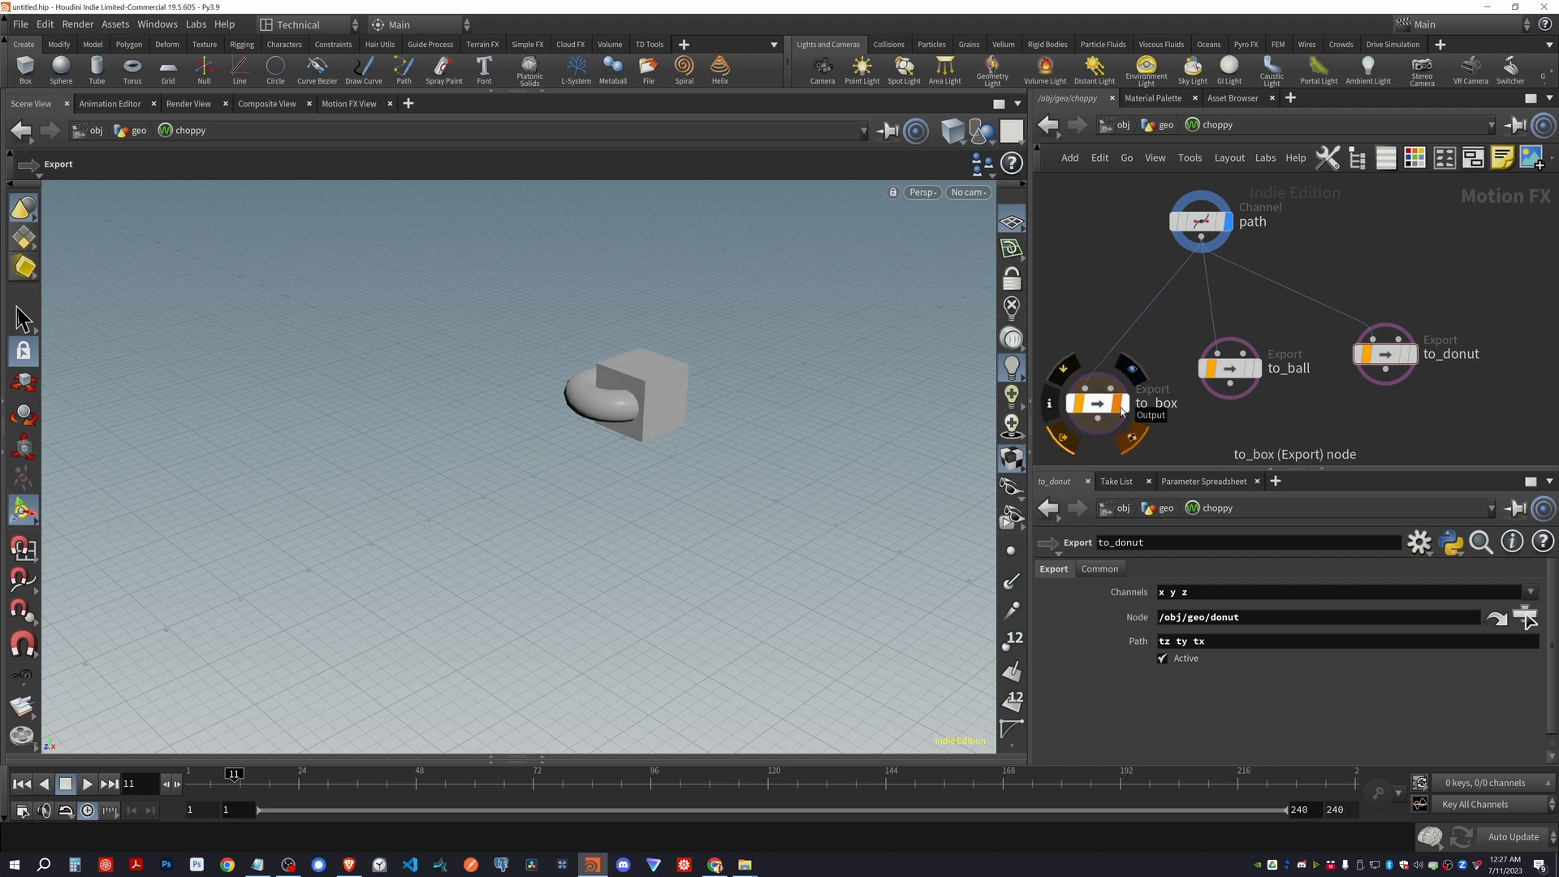
# Play the animation from frame 1 to check the exported motion of the three shapes, and return to the first frame
pyautogui.moveTo(309, 776); pyautogui.dragTo(163, 777)
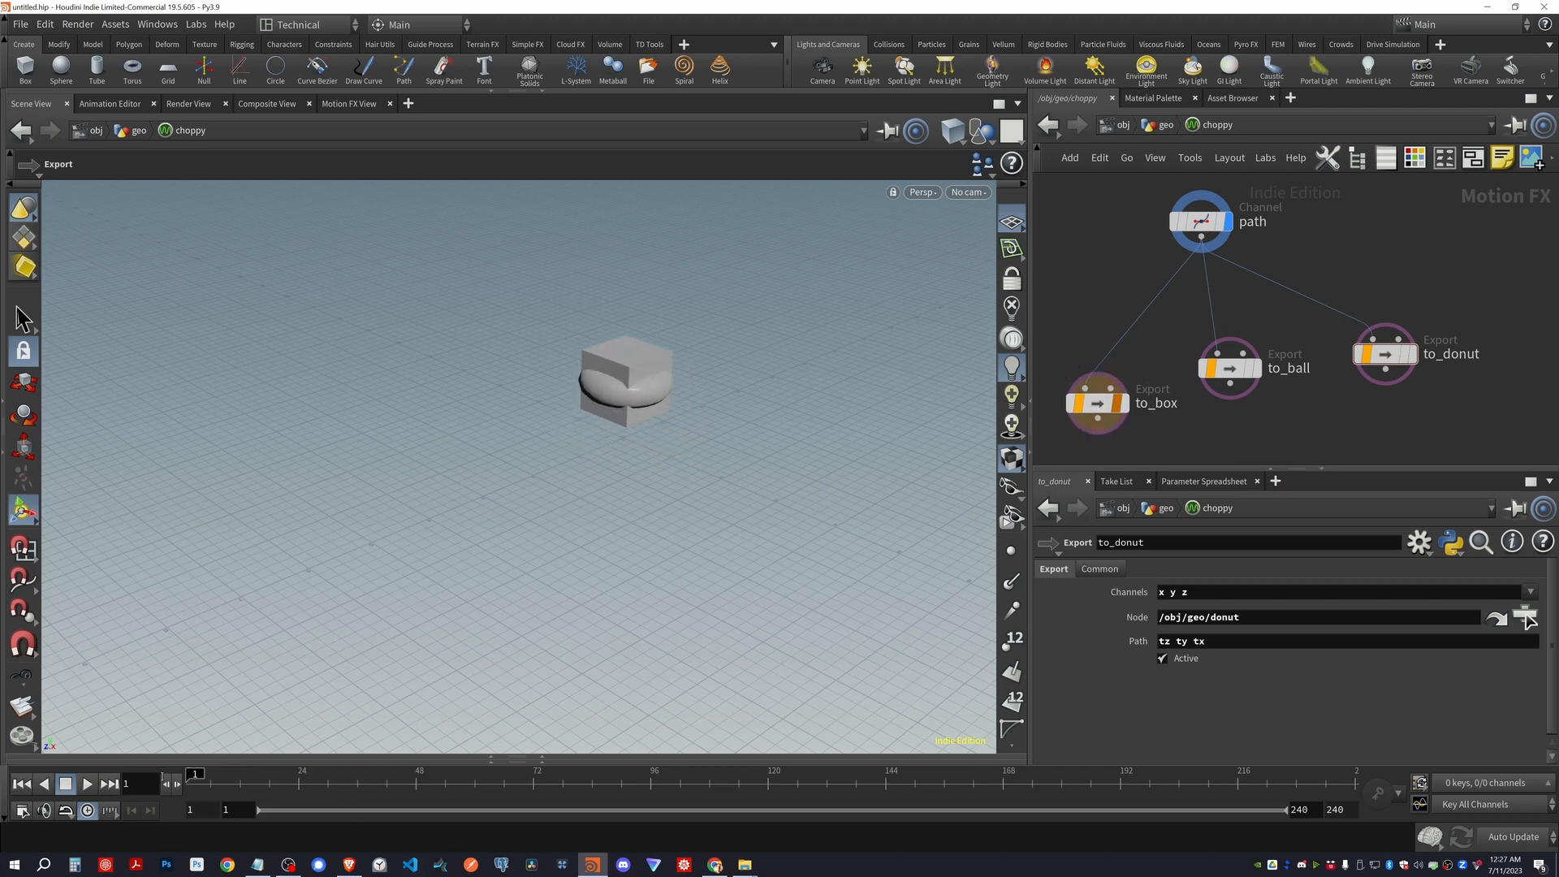
pyautogui.press('Up')
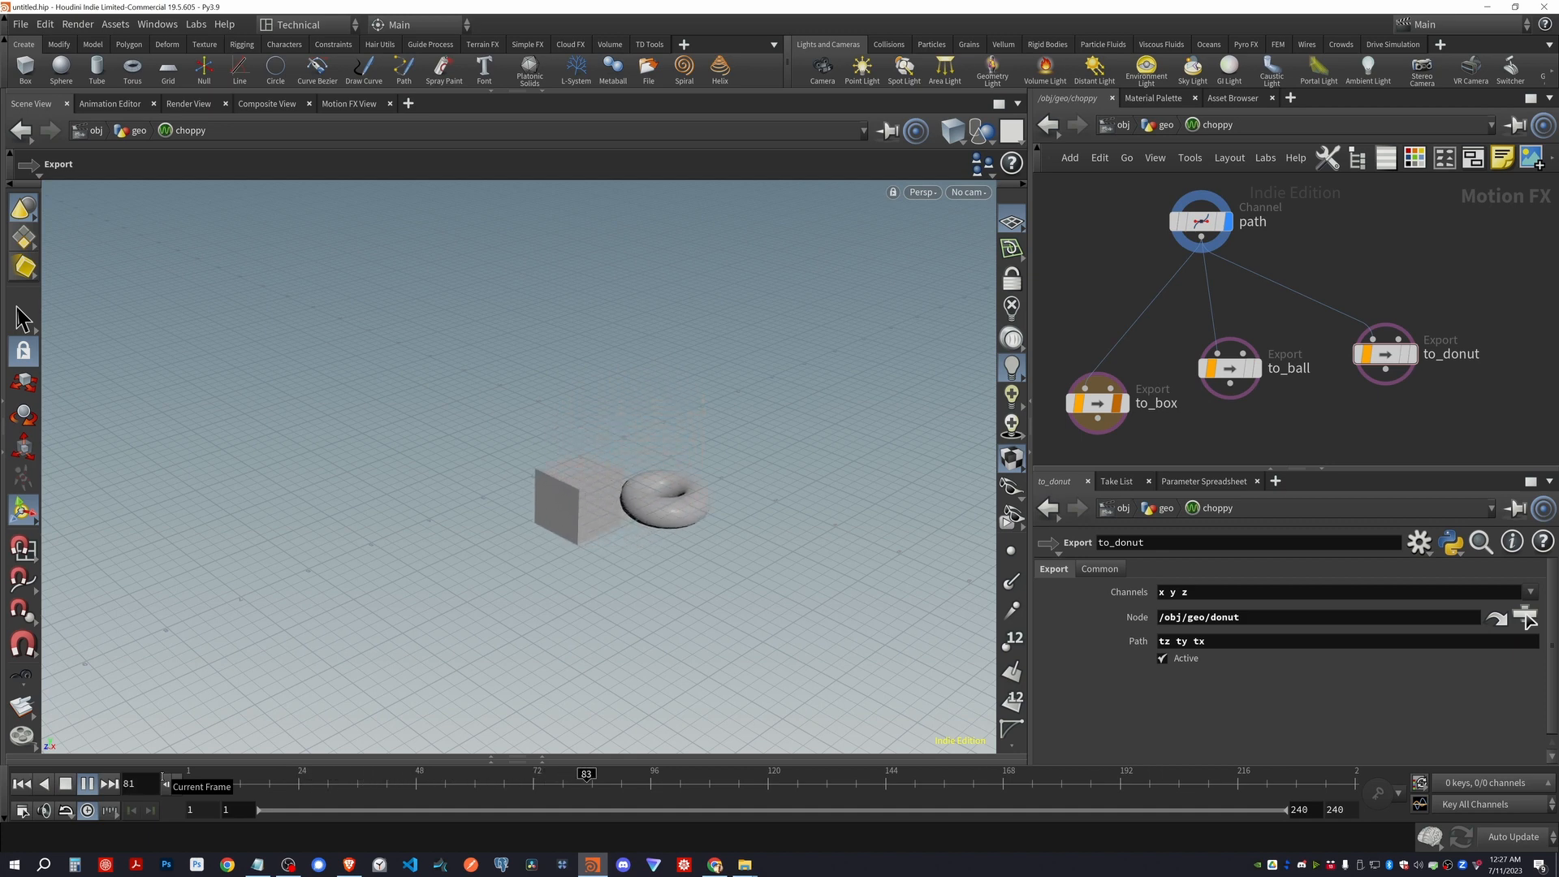
pyautogui.hotkey('ctrl', 'Up')
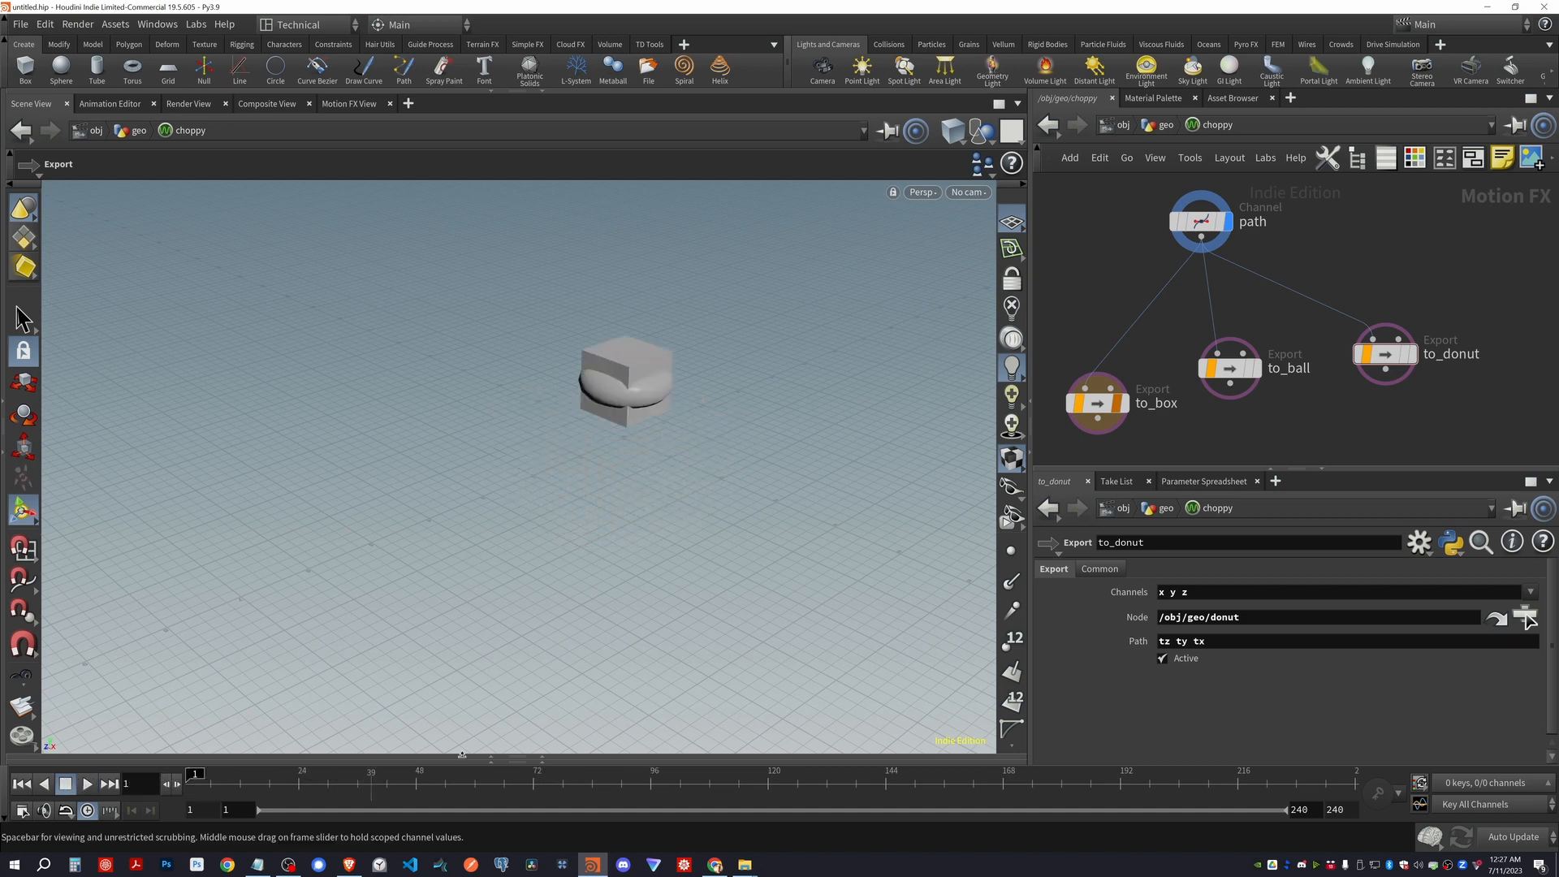
# In the parent geo network, reduce the box's Size to 0.7 on all three axes and play the animation
pyautogui.press('u')
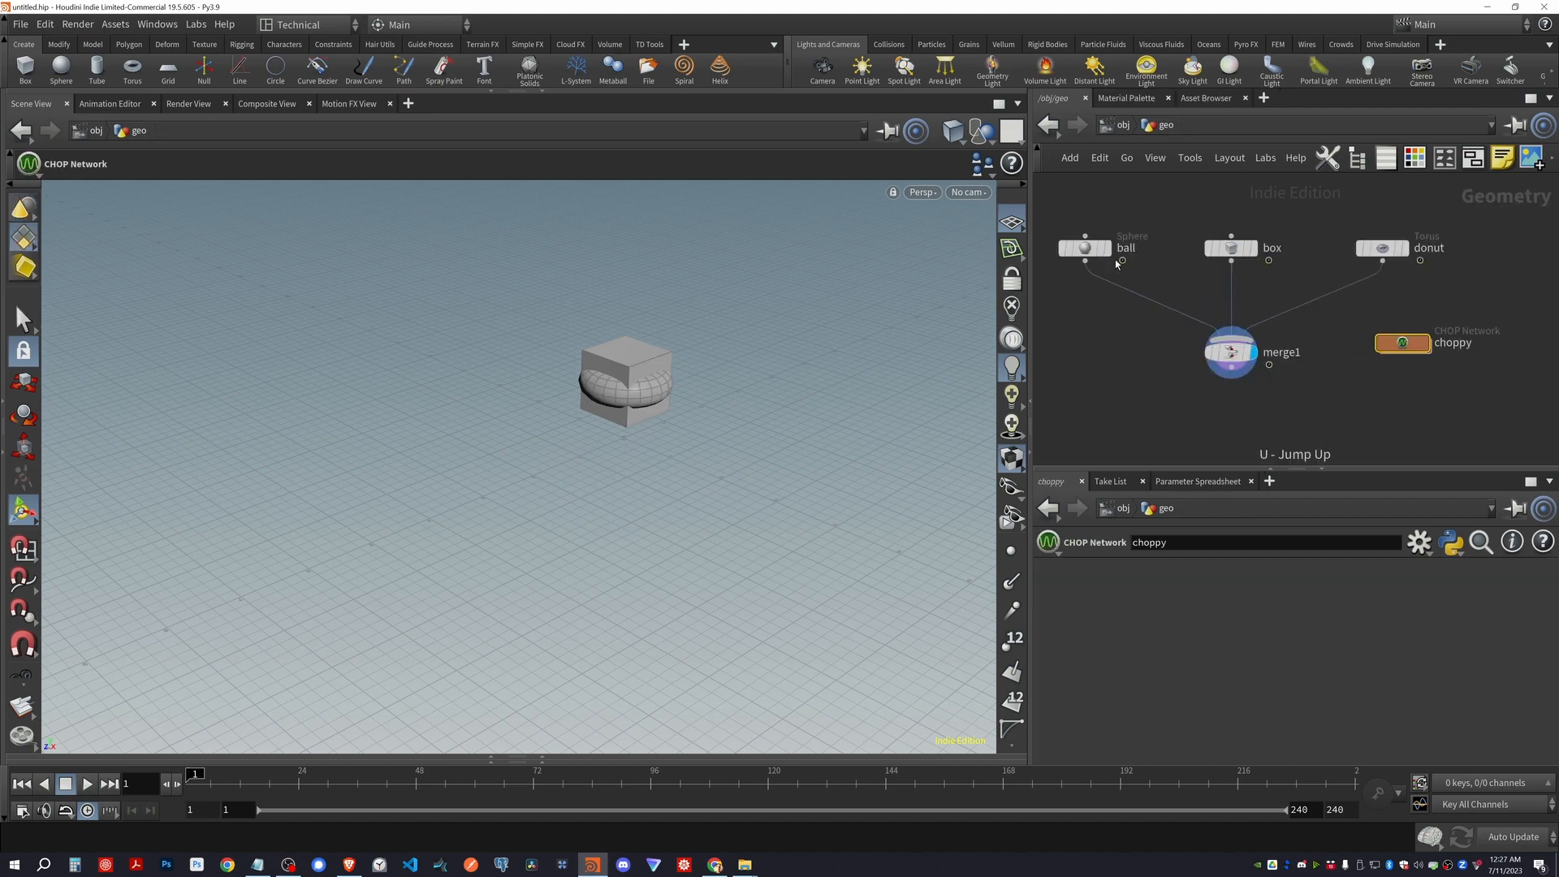
pyautogui.click(1231, 248)
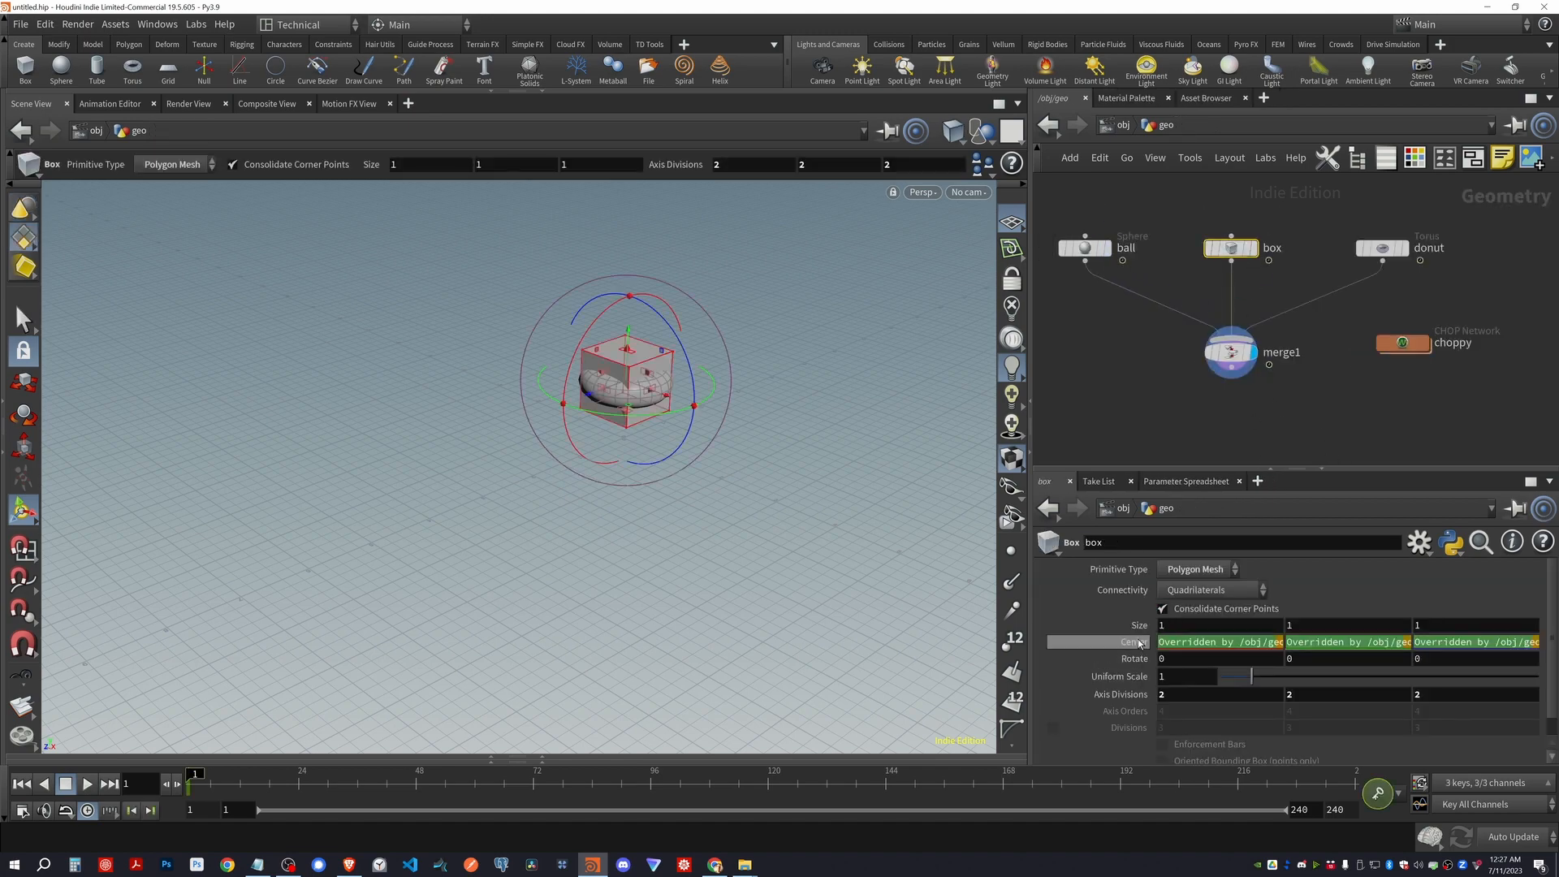
pyautogui.moveTo(1140, 643); pyautogui.dragTo(1104, 611, button='middle')
pyautogui.click(1165, 405)
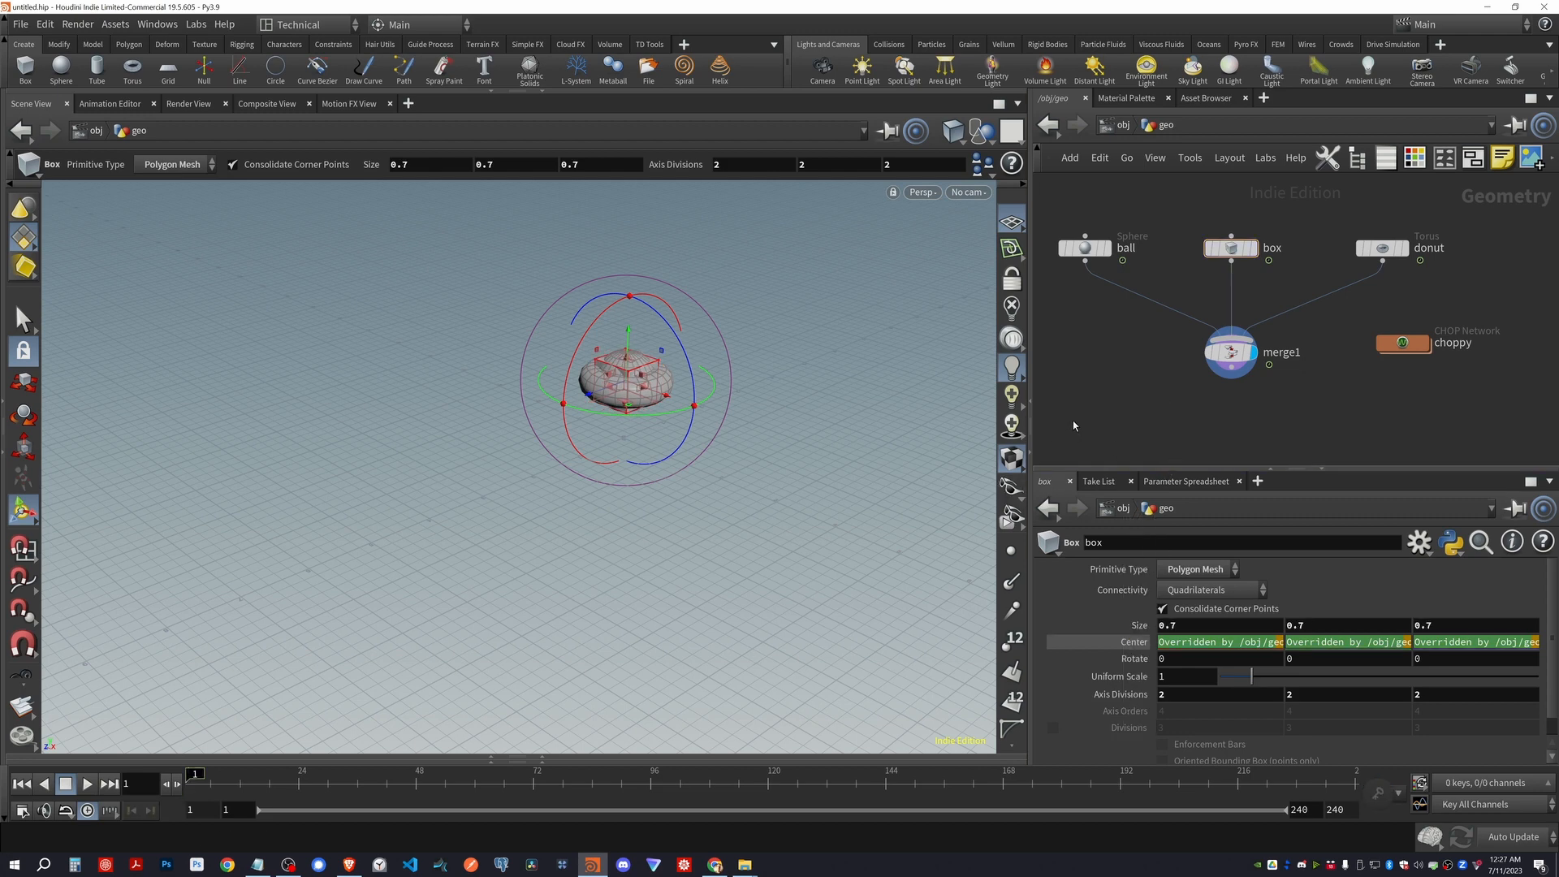
pyautogui.press('Up')
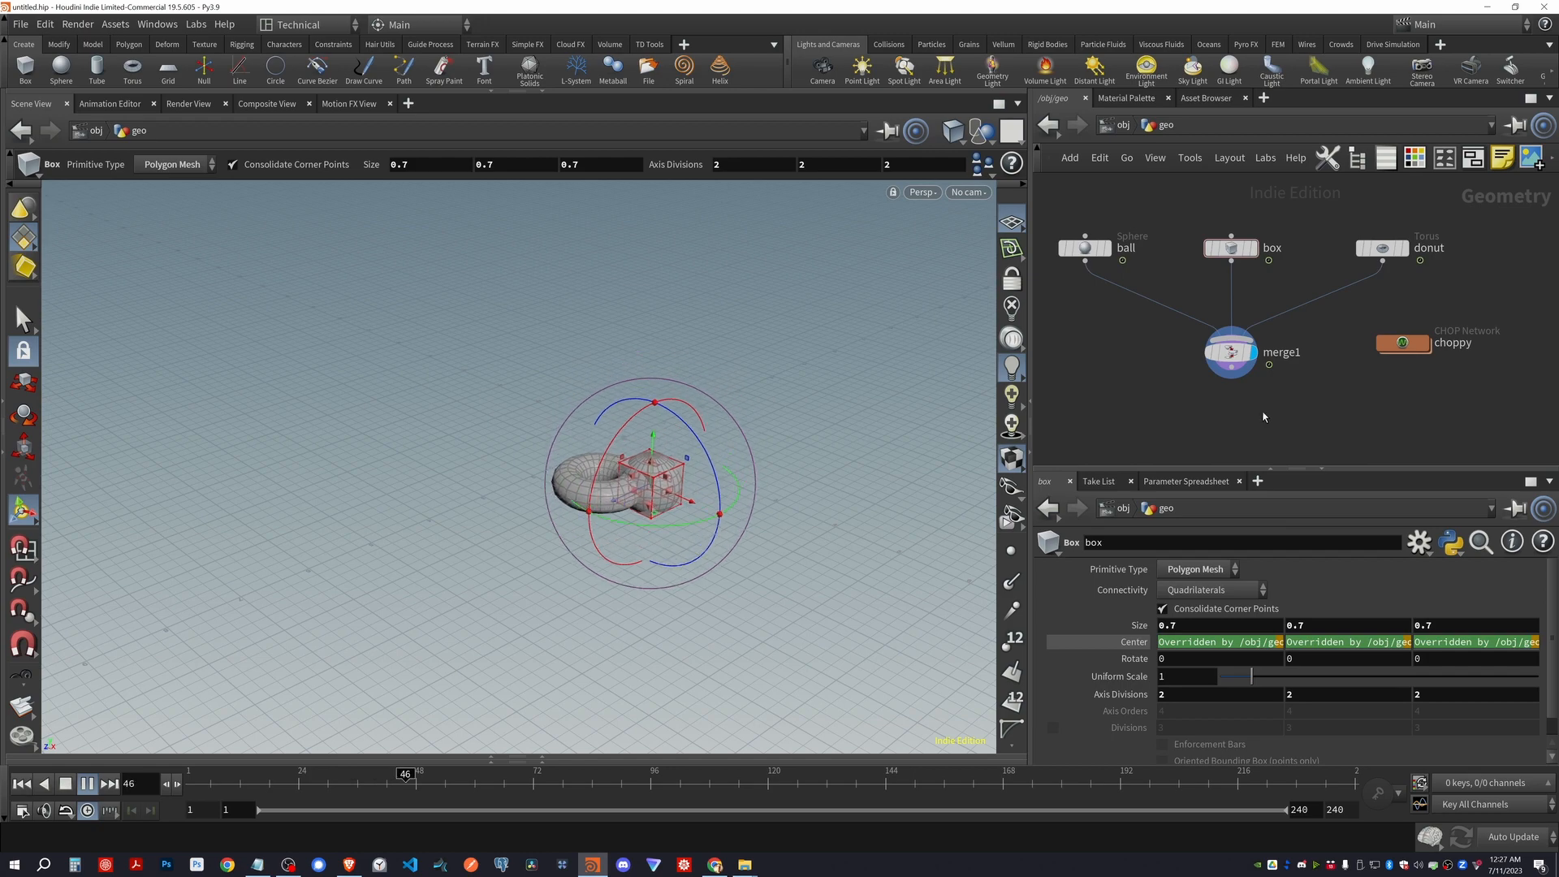
# Inside the choppy network, rewind to frame 1, and copy and delete the path node with its three exports
pyautogui.doubleClick(1403, 342)
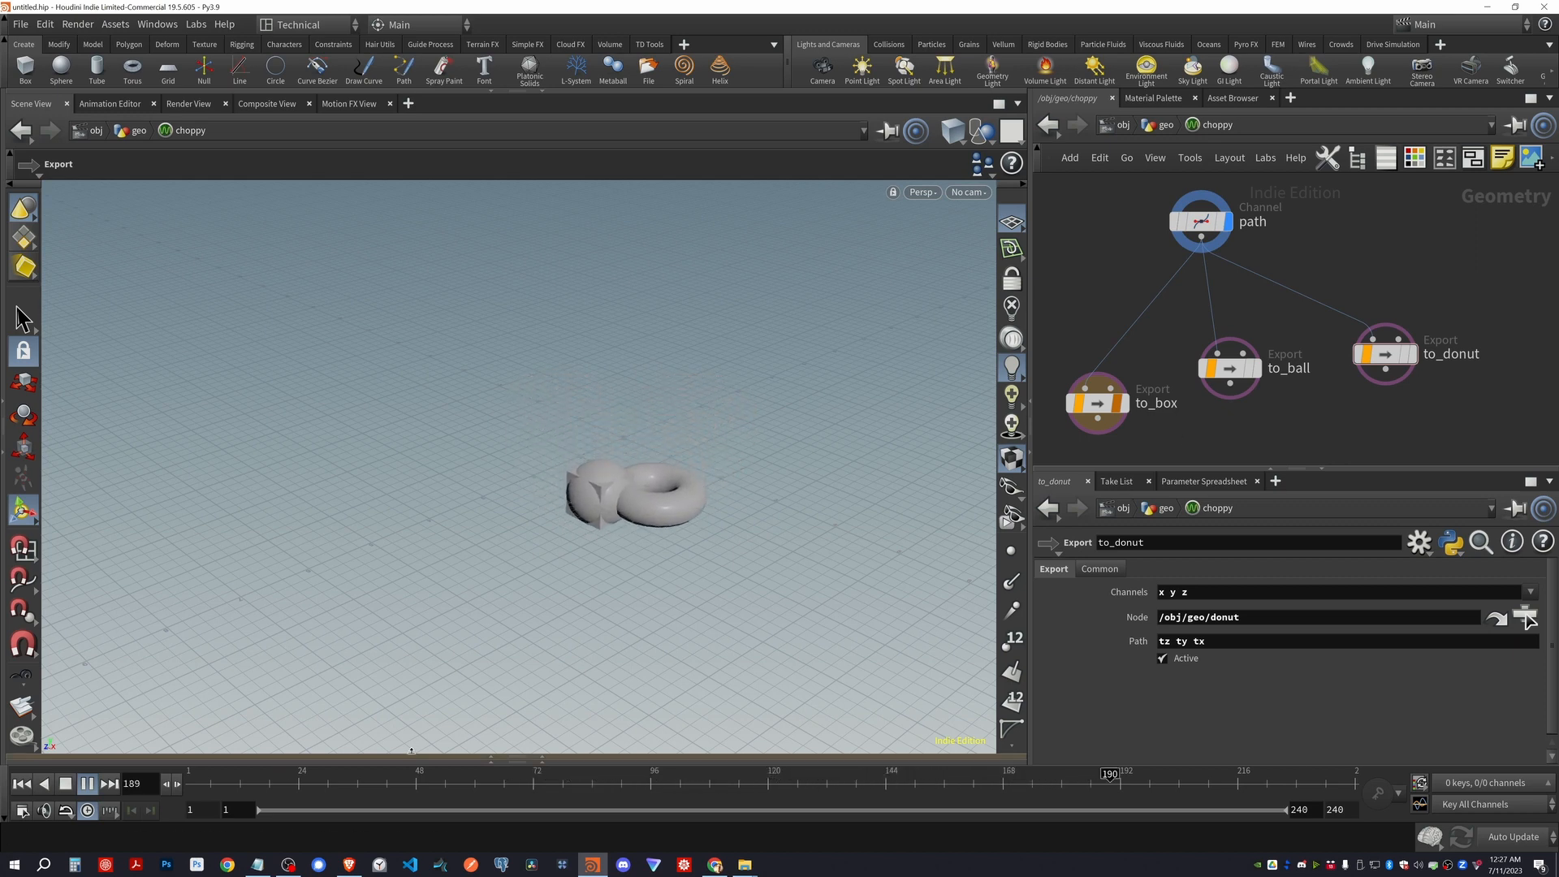
pyautogui.hotkey('ctrl', 'Up')
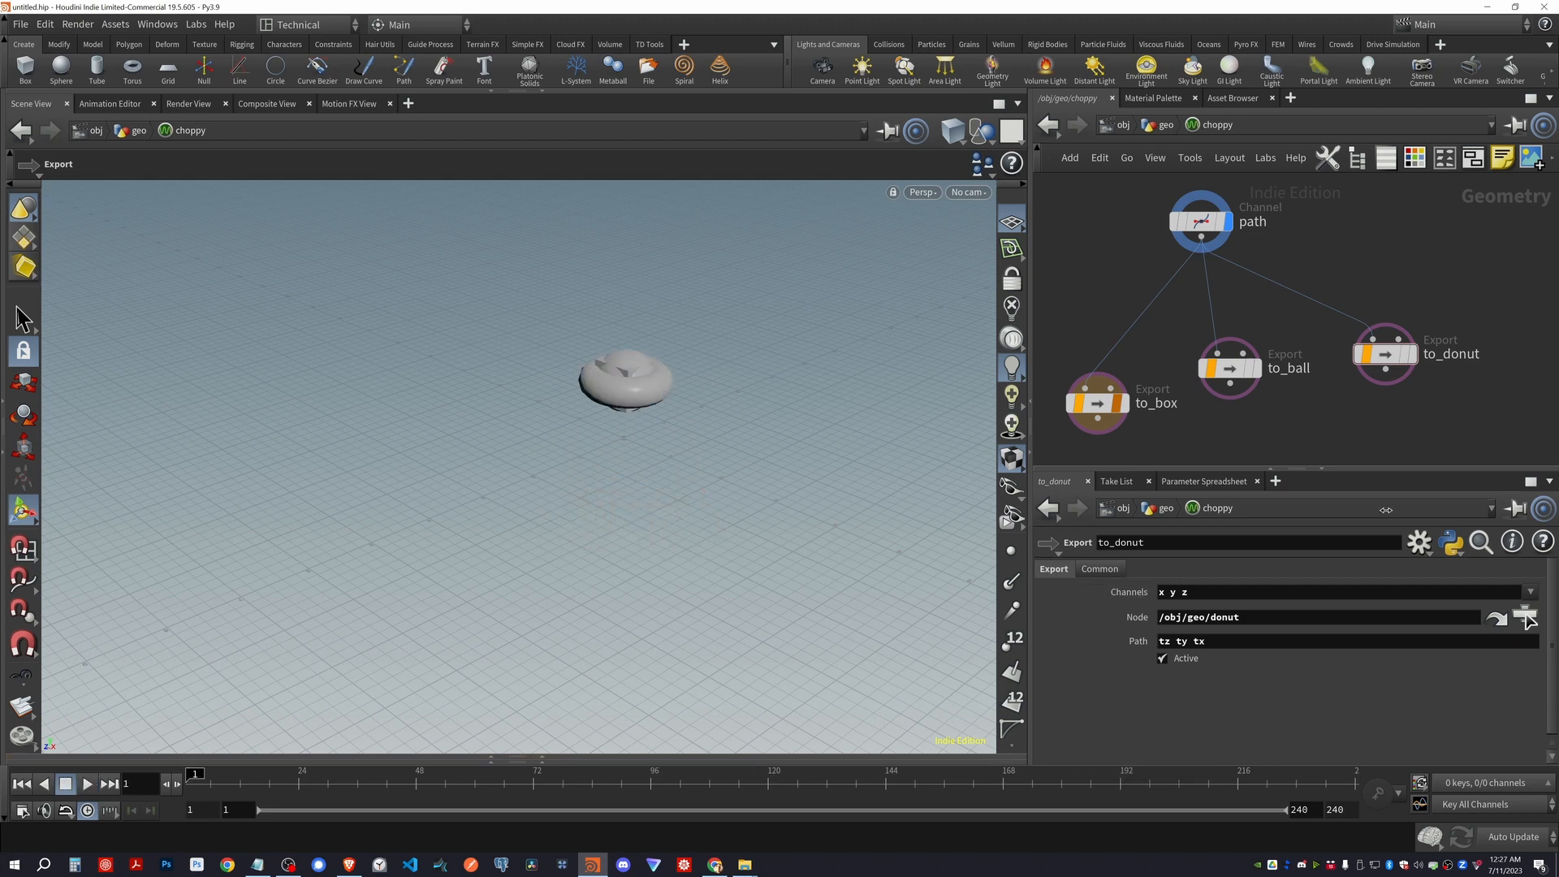
pyautogui.hotkey('ctrl', 'a')
pyautogui.hotkey('ctrl', 'c')
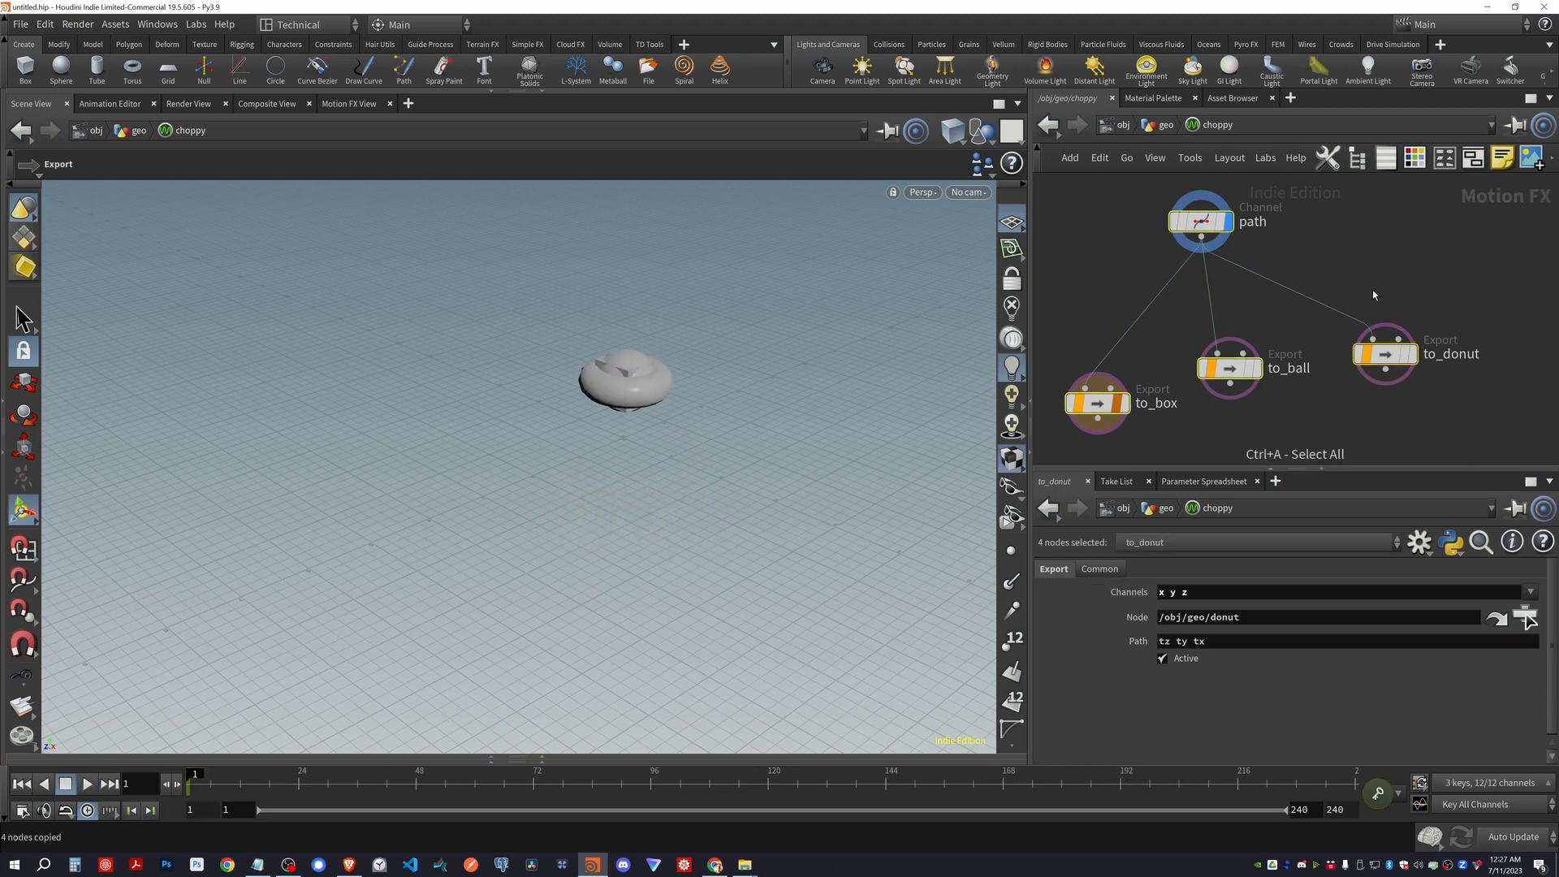
pyautogui.press('Delete')
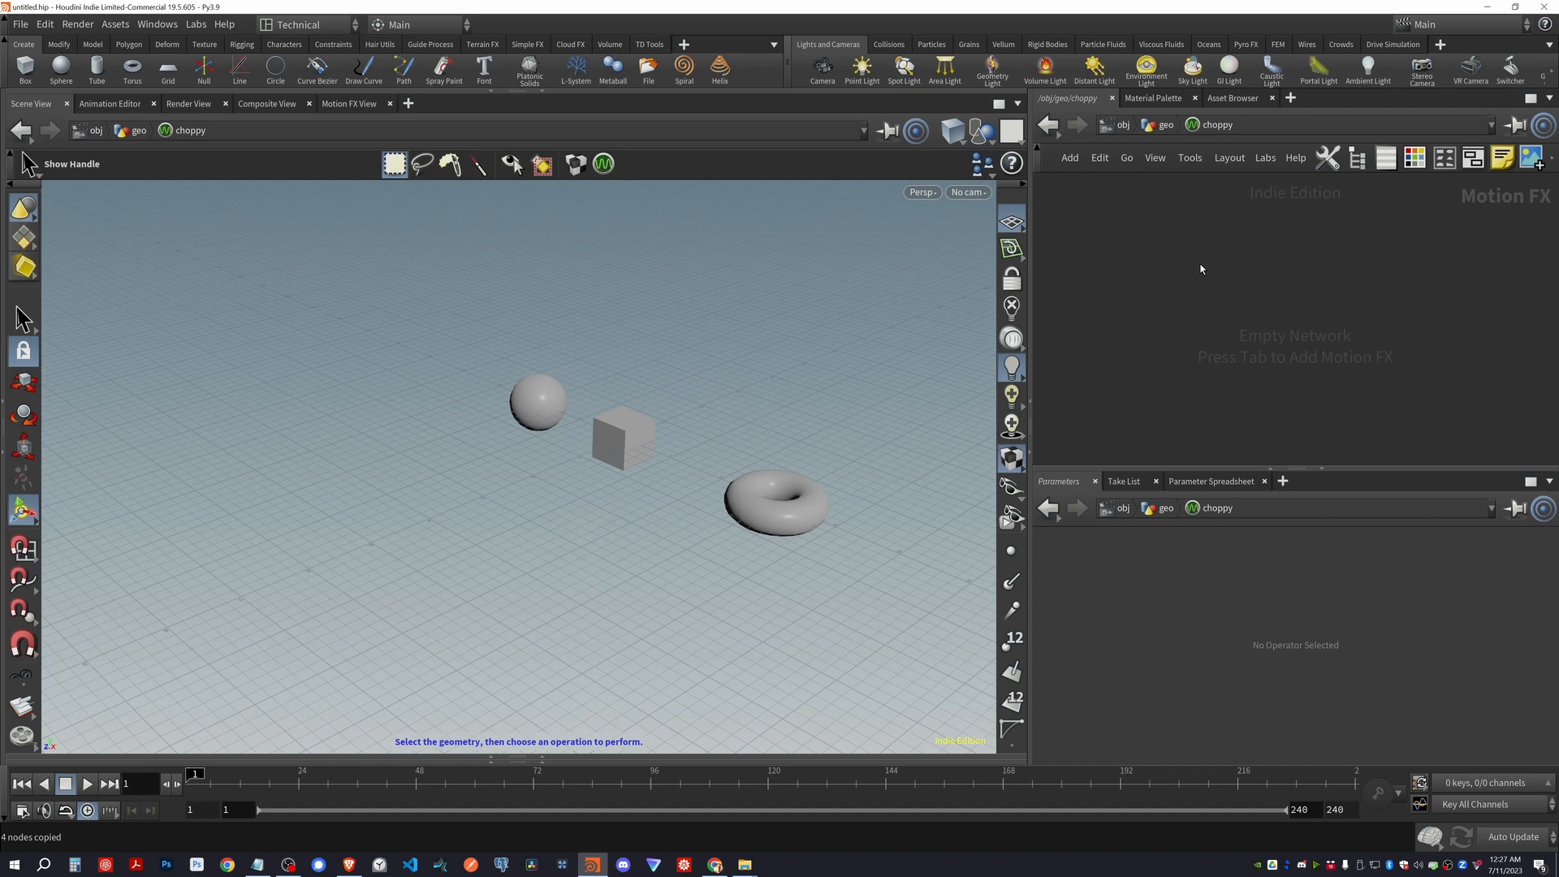
# Add a Channel node to the empty choppy network and enlarge the parameter area to show its channel settings
pyautogui.press('Tab')
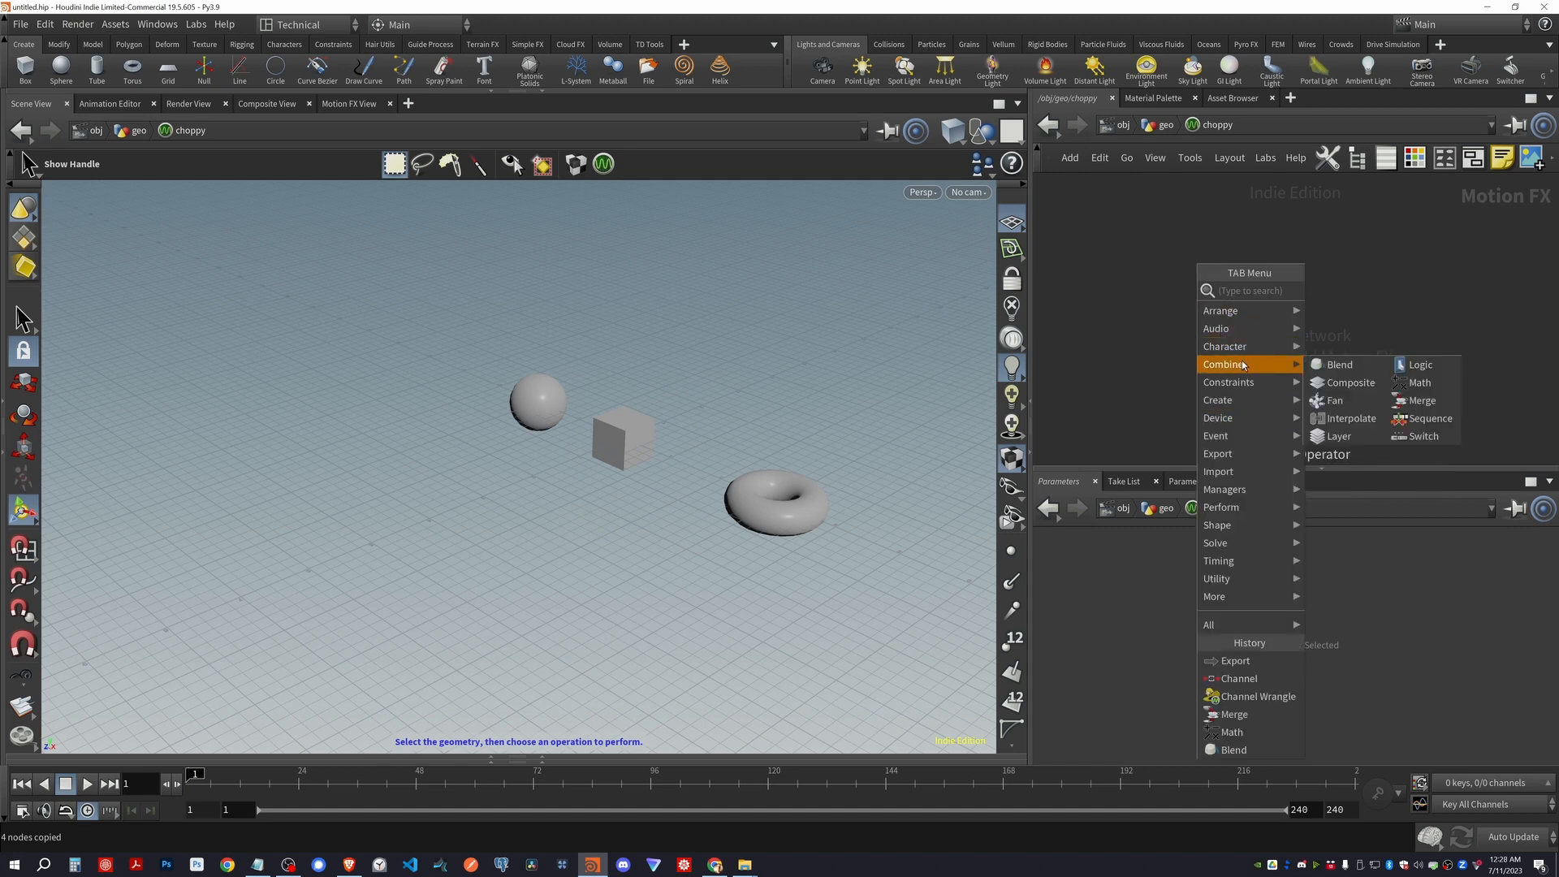
pyautogui.moveTo(1240, 402)
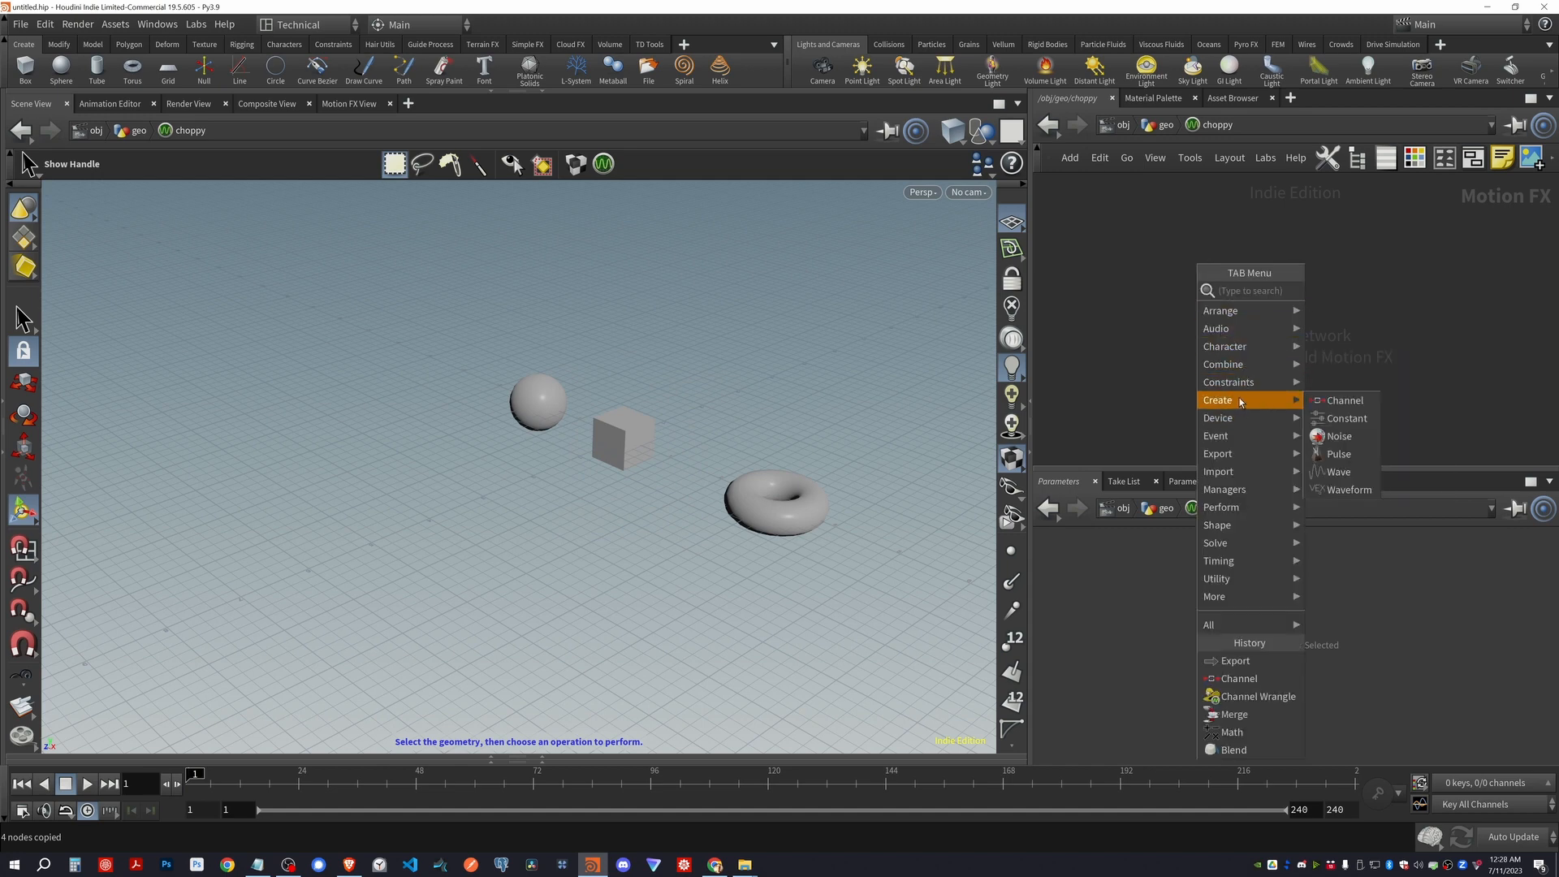
pyautogui.click(1341, 401)
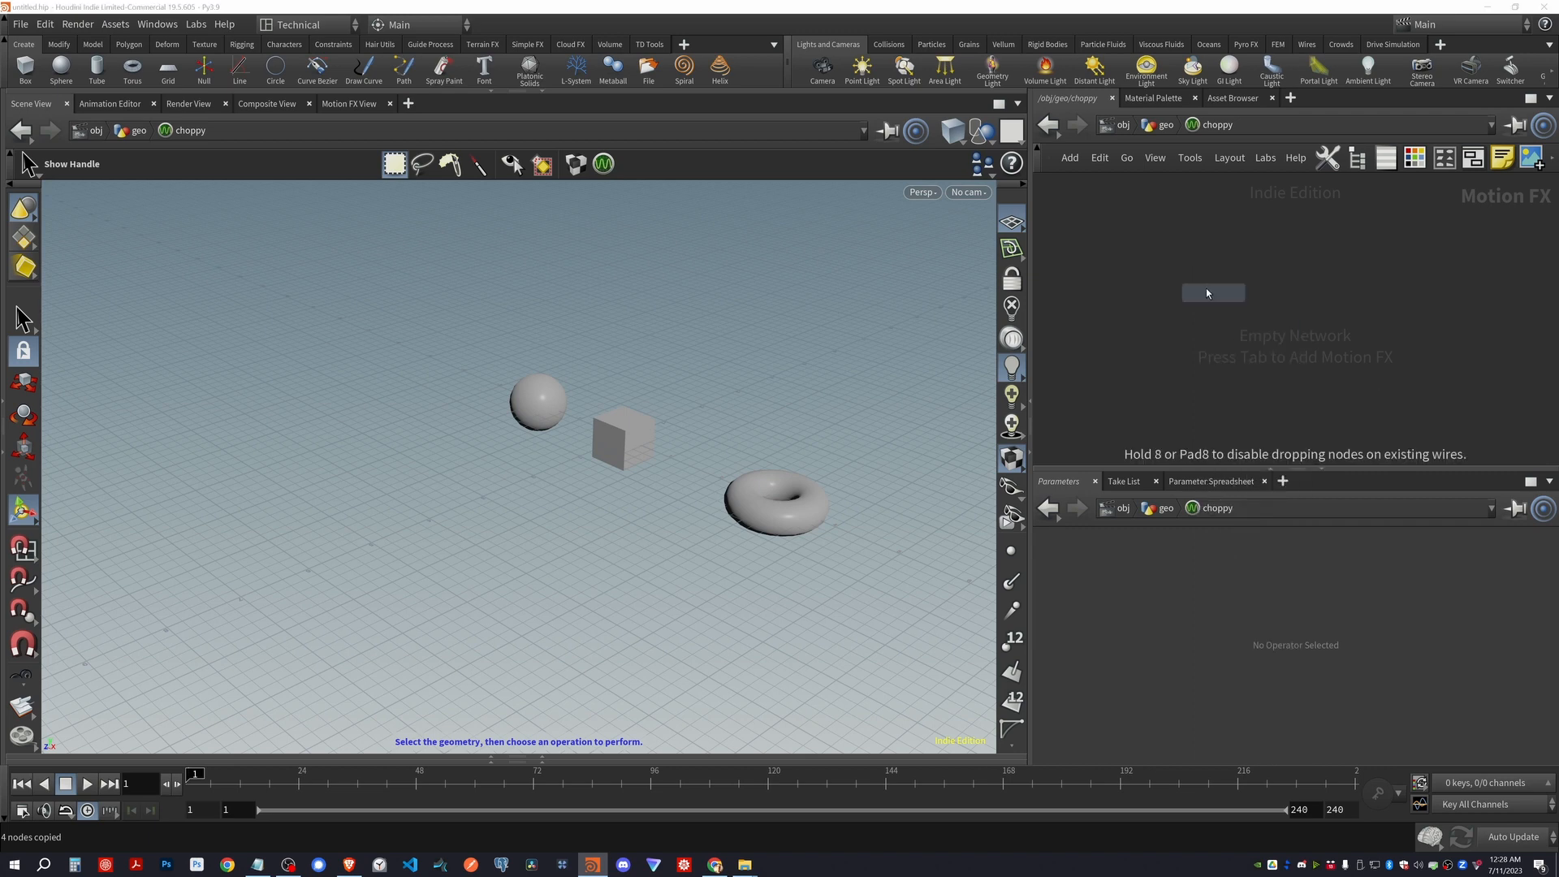
pyautogui.click(1186, 239)
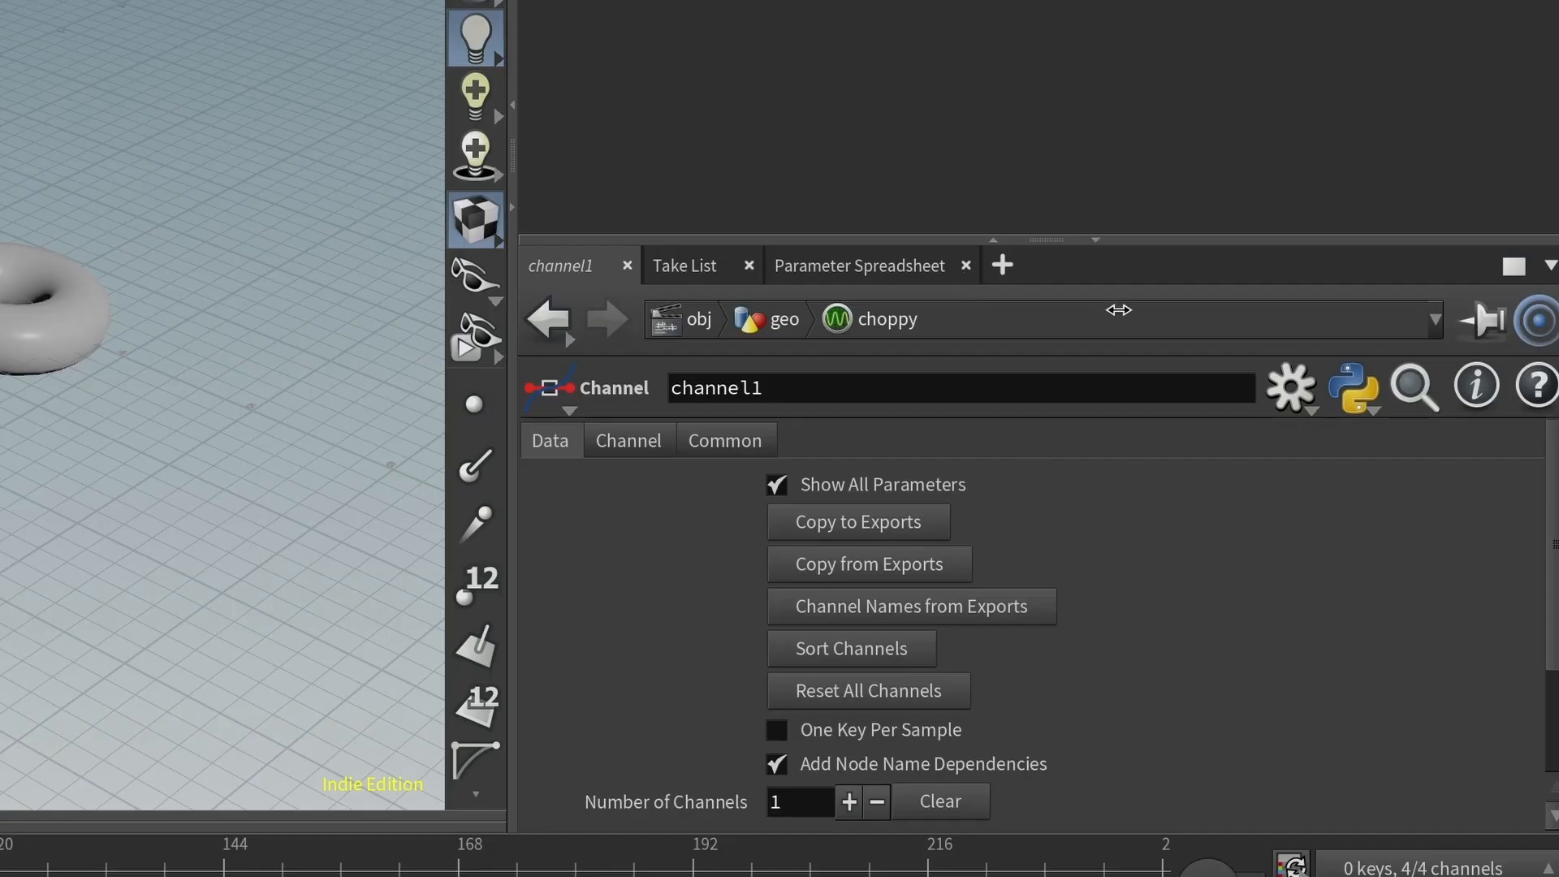
pyautogui.moveTo(1347, 470); pyautogui.dragTo(1340, 367)
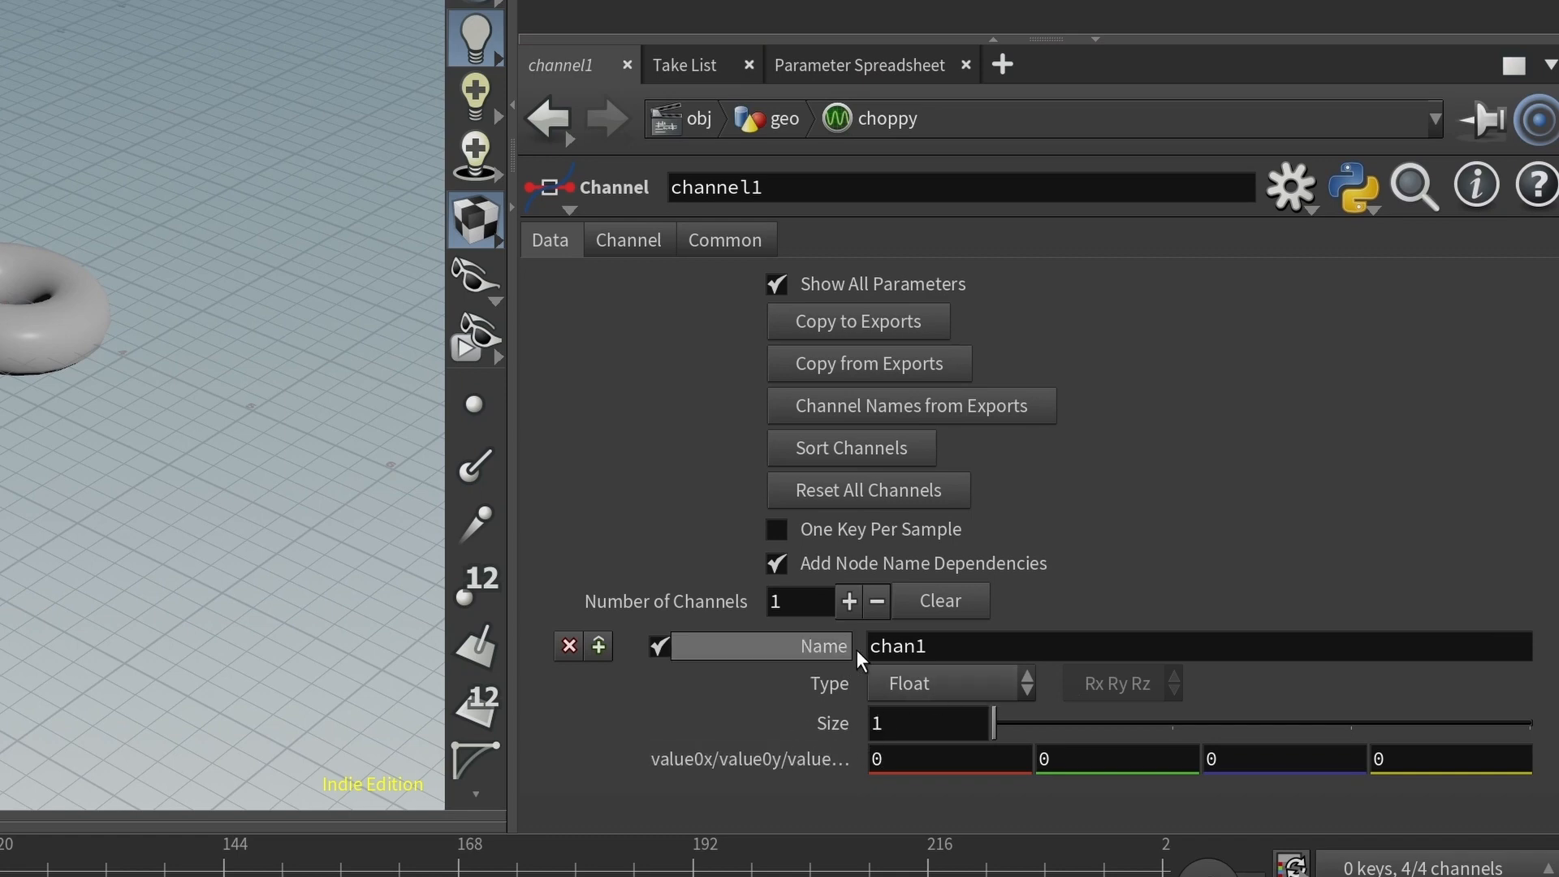
# Name the new node's channel pos and set its Size to 3
pyautogui.doubleClick(959, 654)
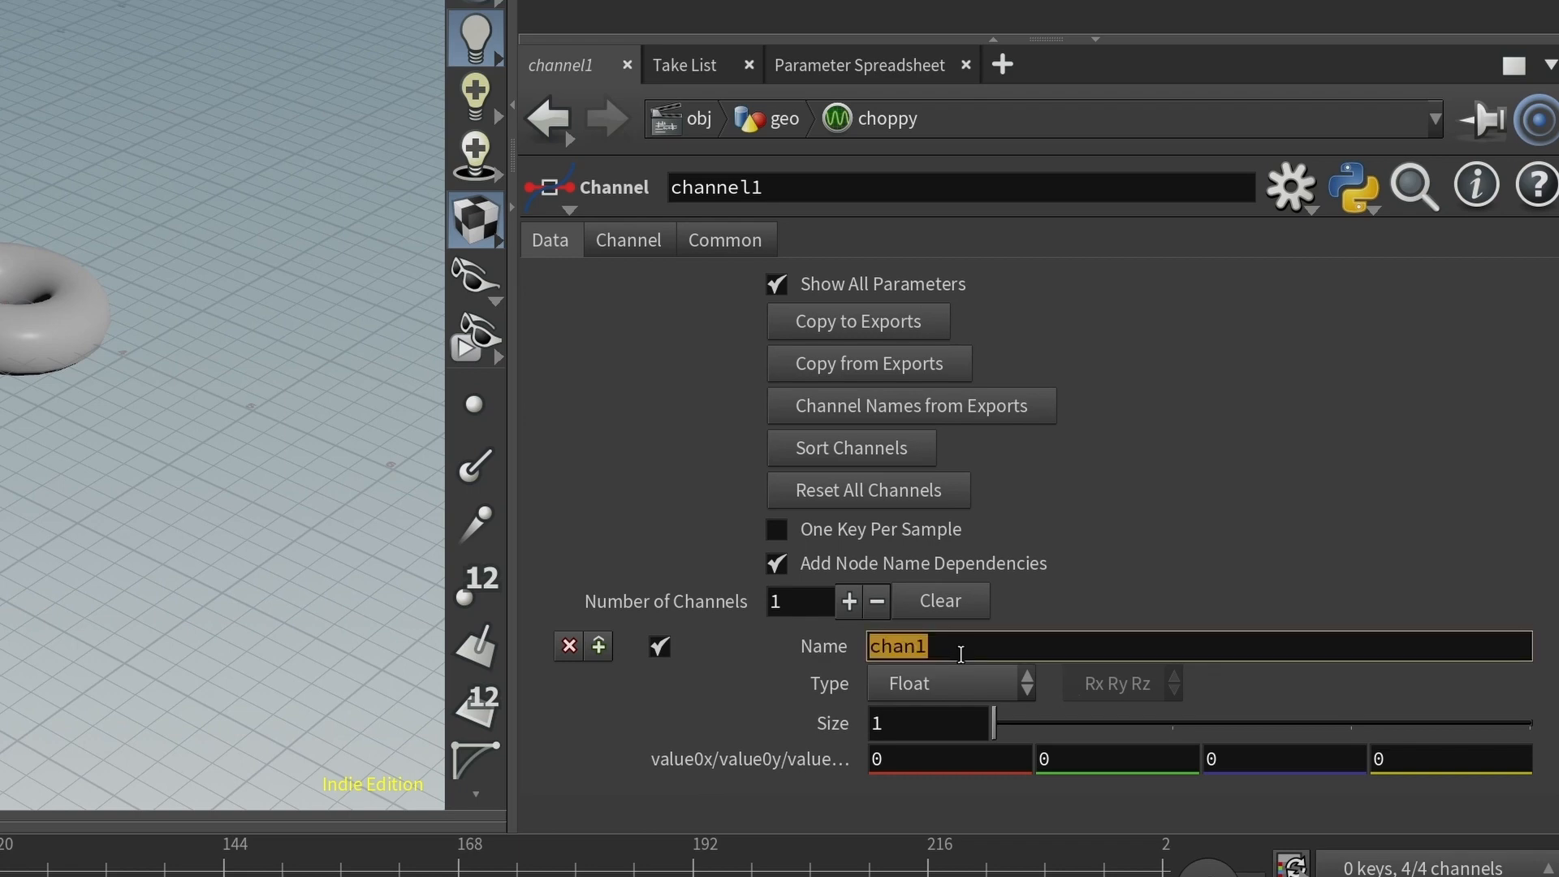
pyautogui.write('pos')
pyautogui.press('Return')
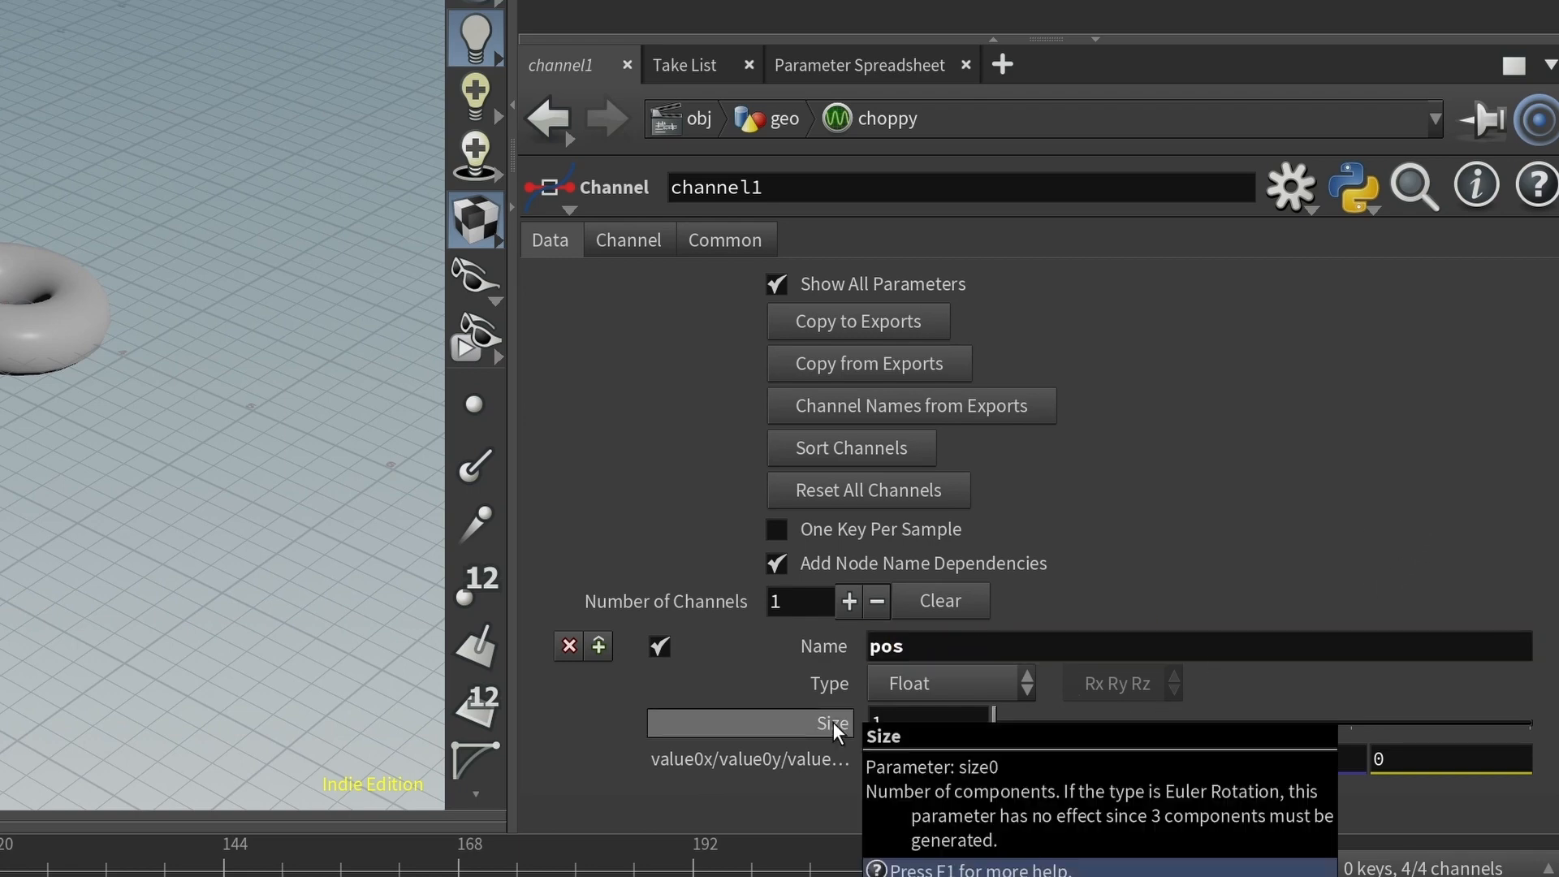
pyautogui.moveTo(1001, 723); pyautogui.dragTo(1332, 724)
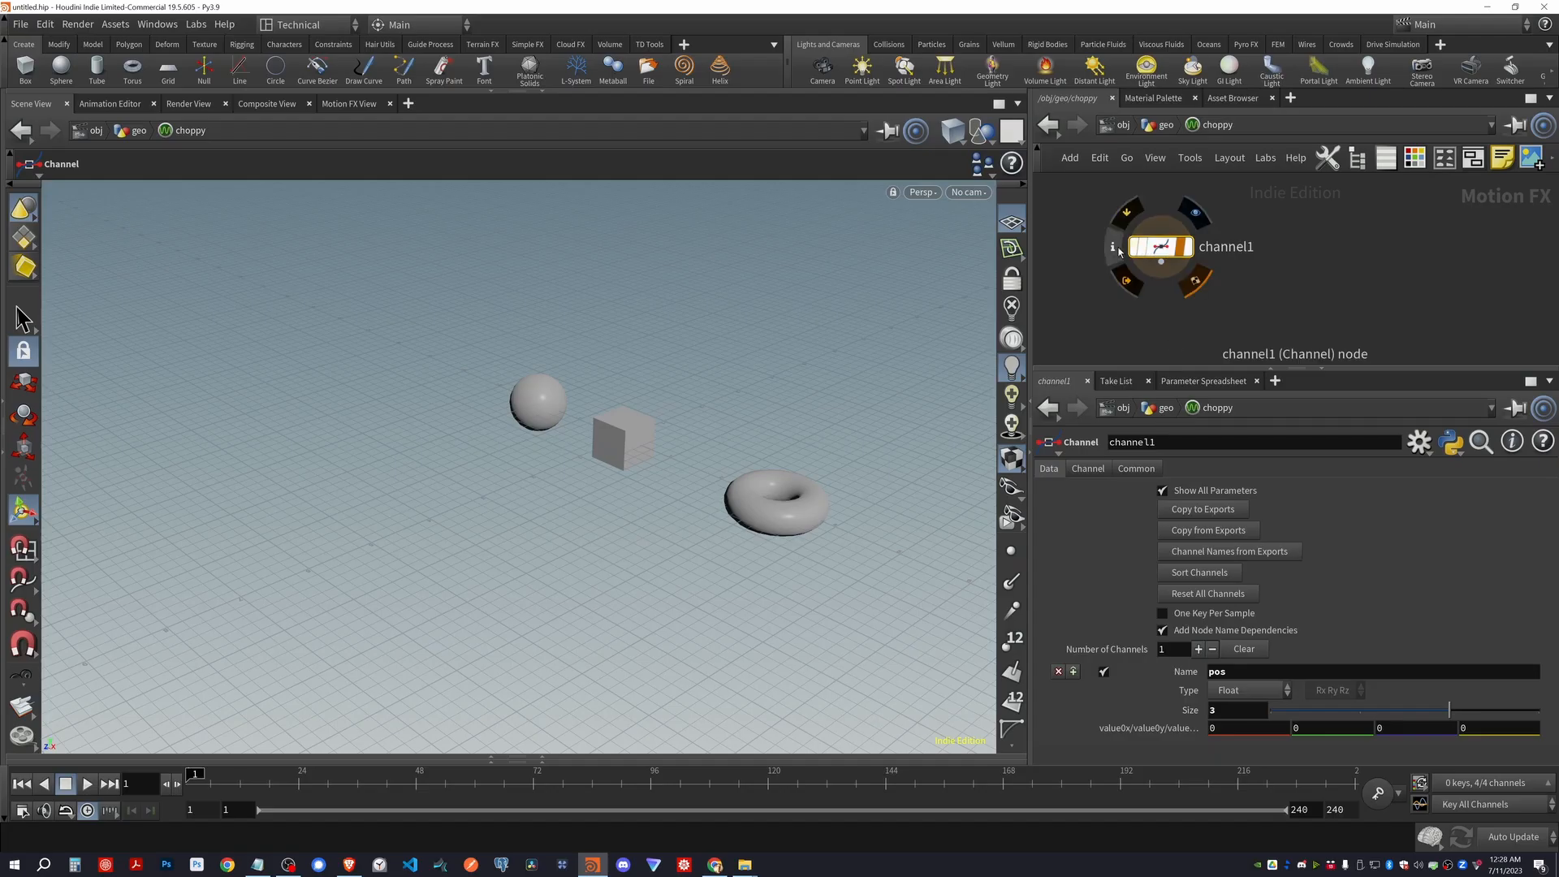
# Inspect the channel1 node info for the channel names generated from pos, and close it
pyautogui.moveTo(1114, 247)
pyautogui.moveTo(1355, 17); pyautogui.dragTo(1140, 165)
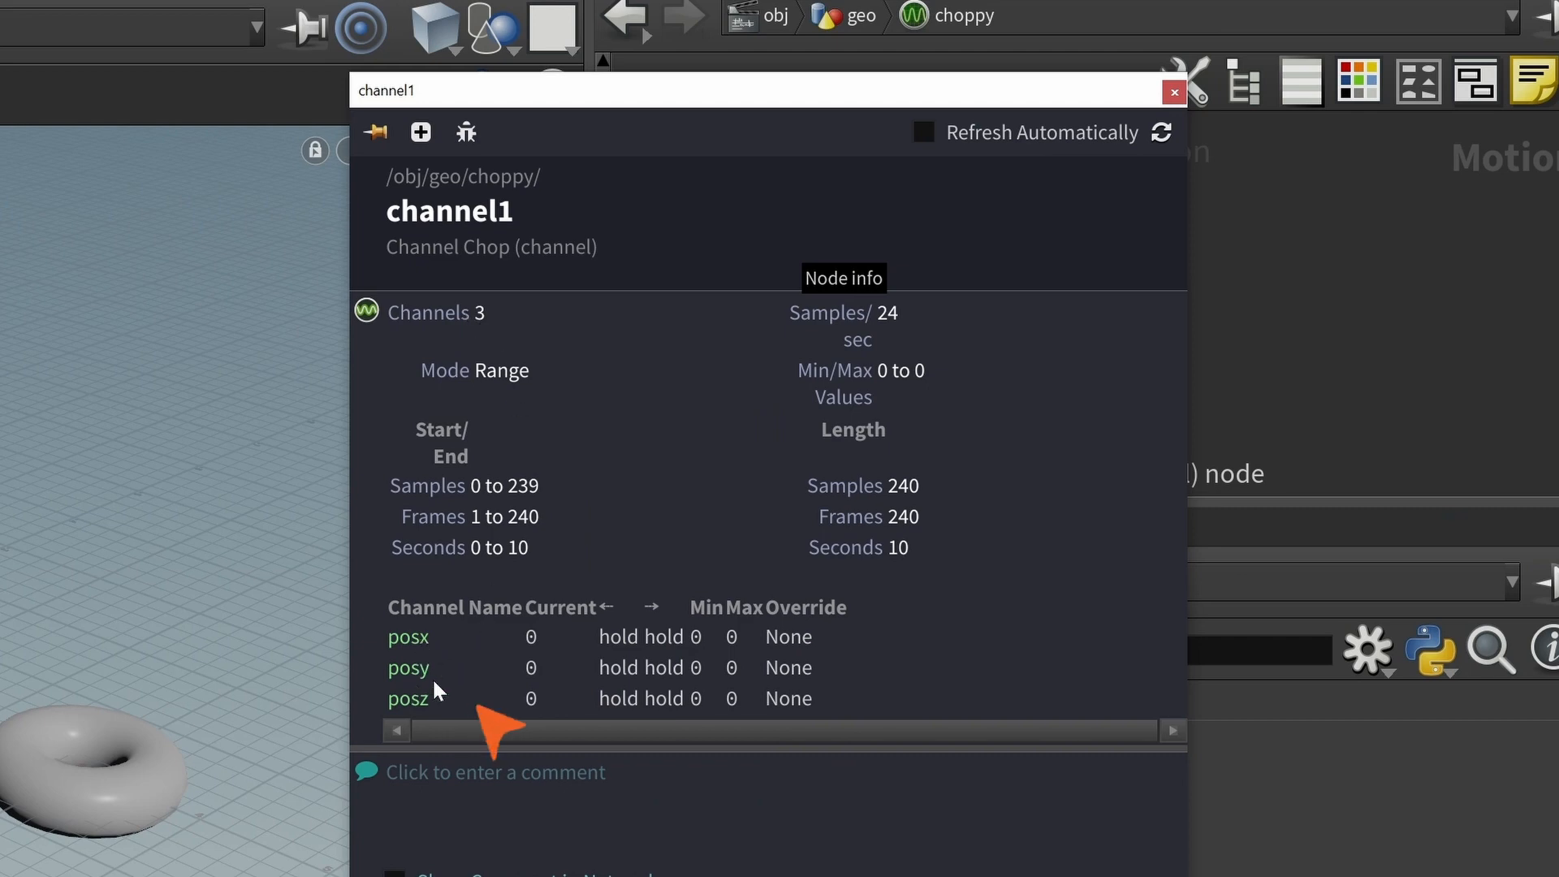
pyautogui.click(1175, 92)
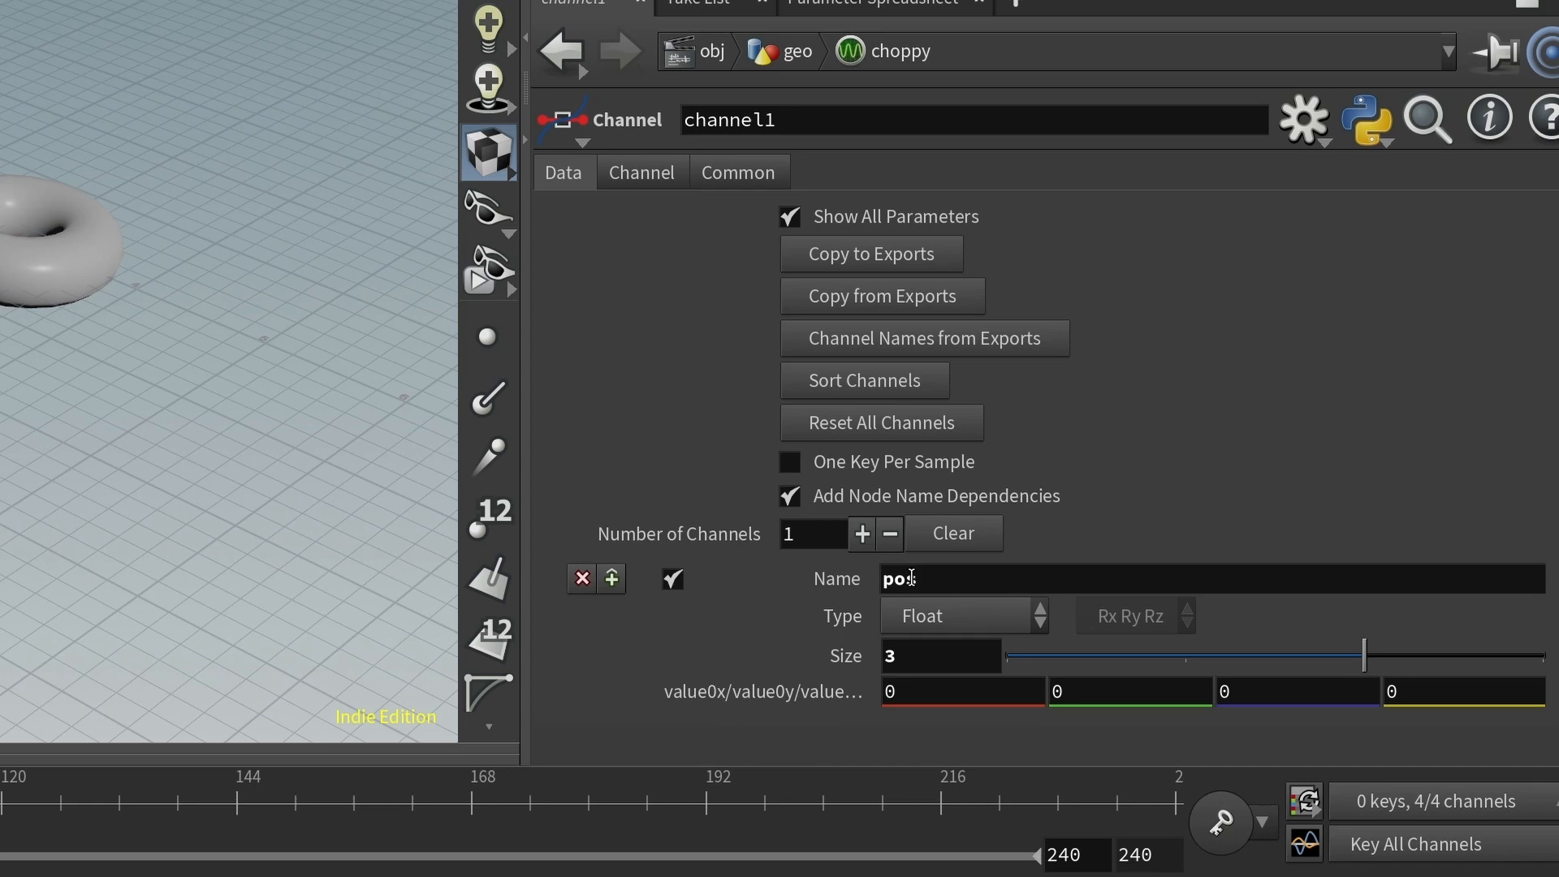
# Try a Size of 4 for the pos channel, reduce it to 1, and check the resulting channels in the node info
pyautogui.click(944, 583)
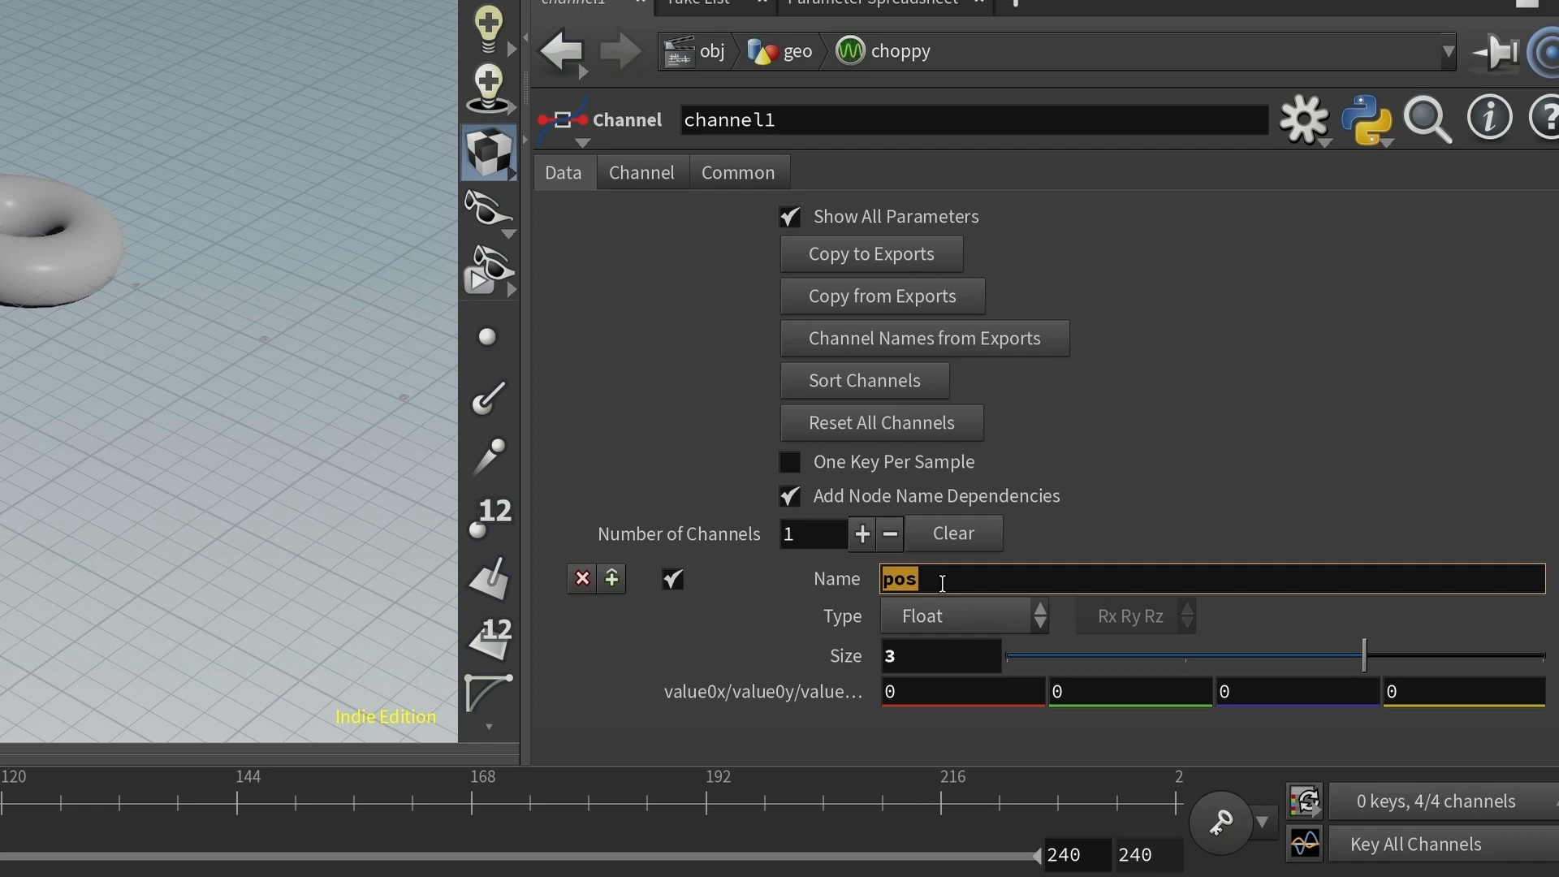
pyautogui.moveTo(1365, 656); pyautogui.dragTo(1458, 656)
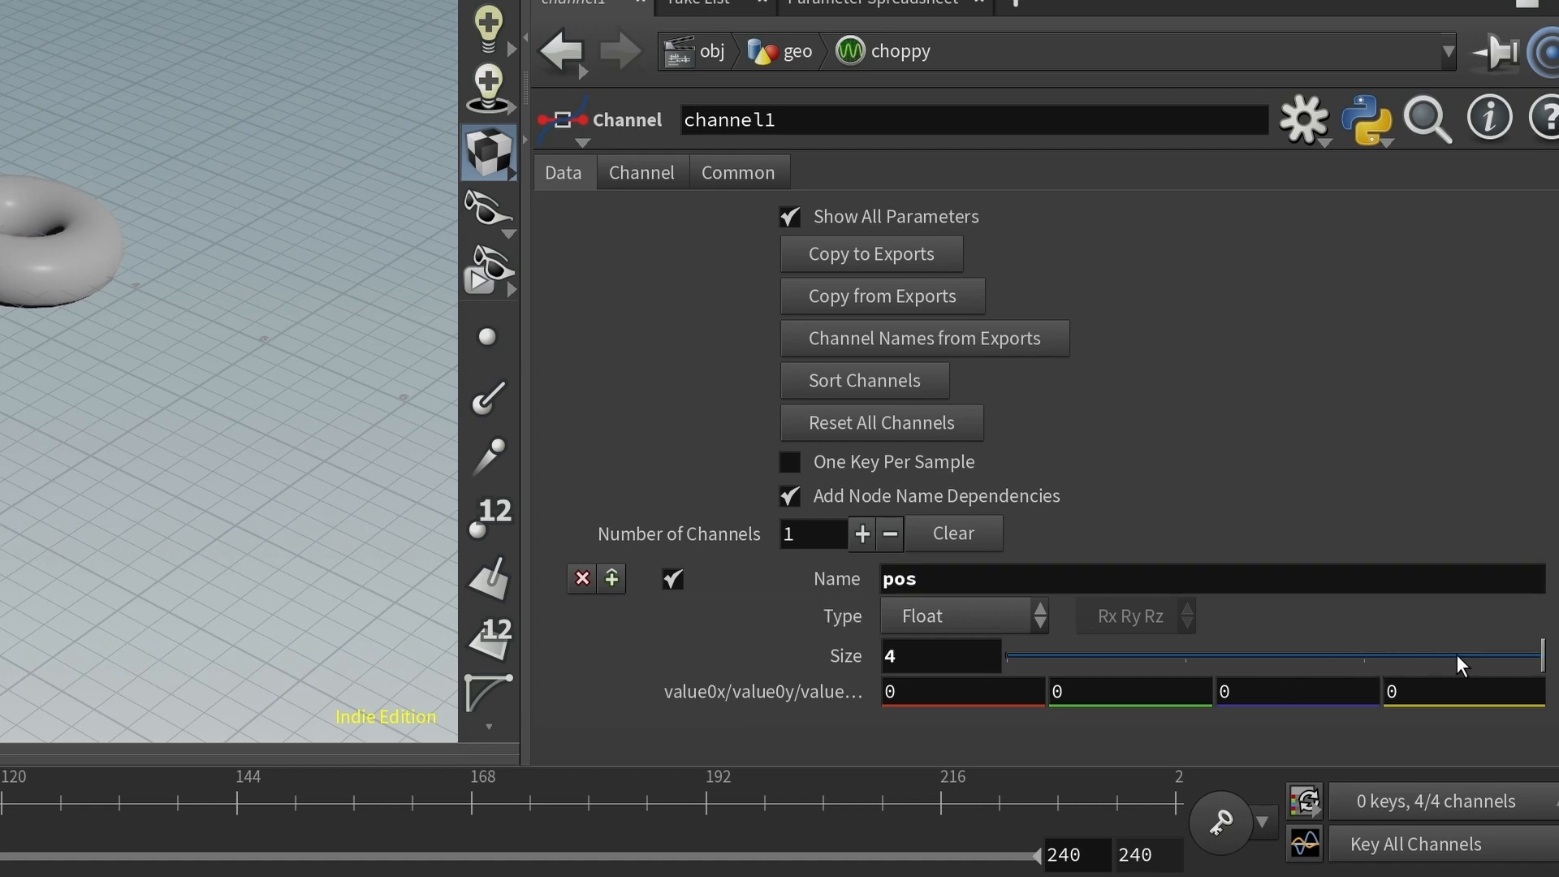
pyautogui.moveTo(1040, 656)
pyautogui.mouseDown()
pyautogui.moveTo(1015, 658)
pyautogui.moveTo(1474, 648)
pyautogui.moveTo(1014, 666)
pyautogui.mouseUp()
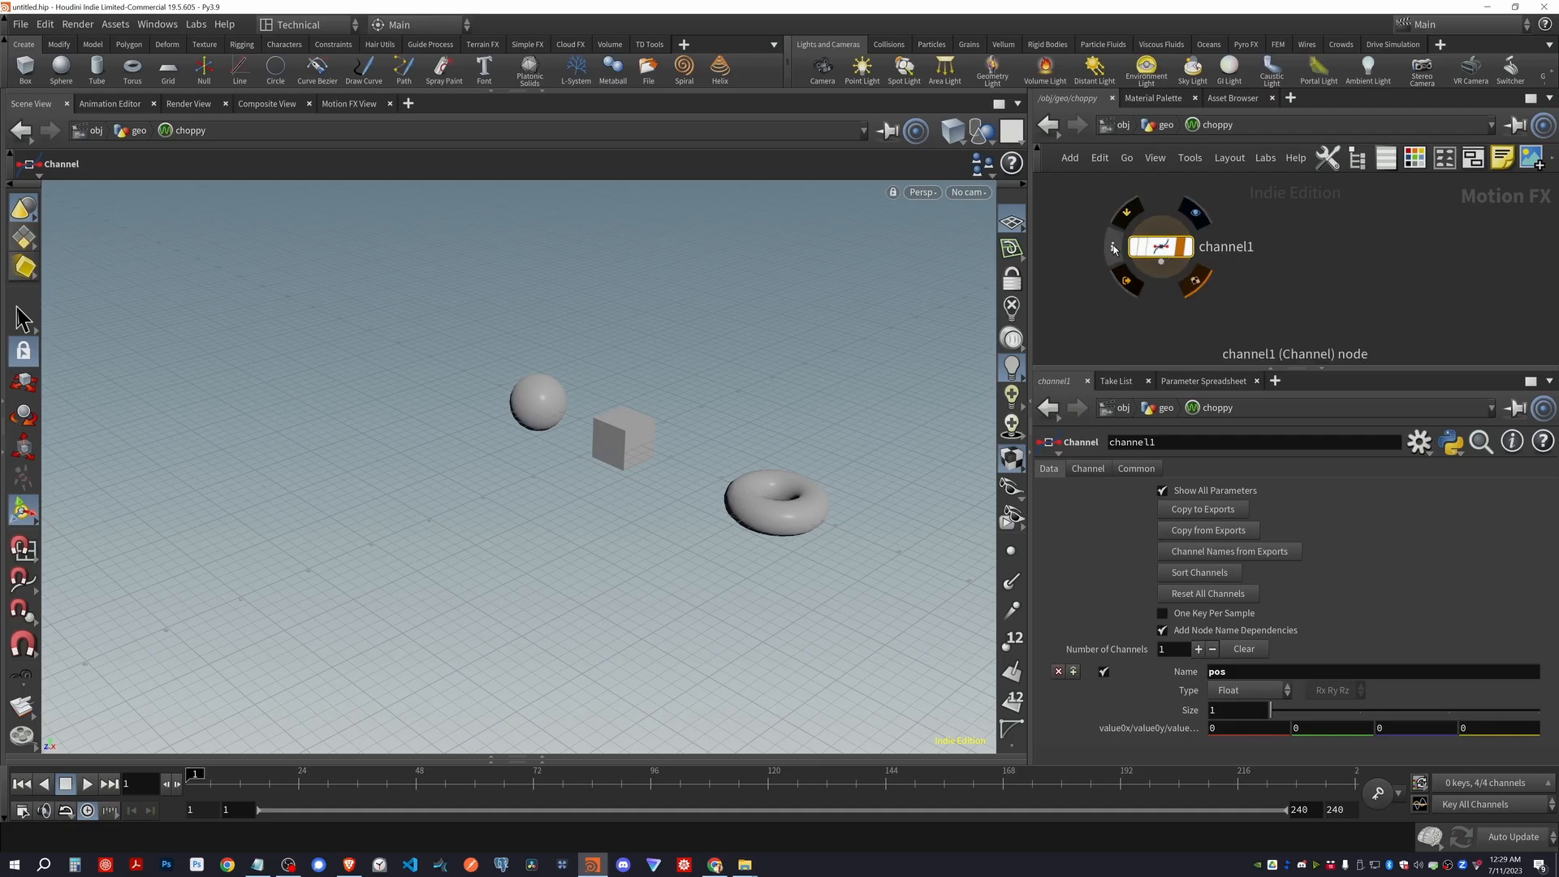
pyautogui.click(1114, 249)
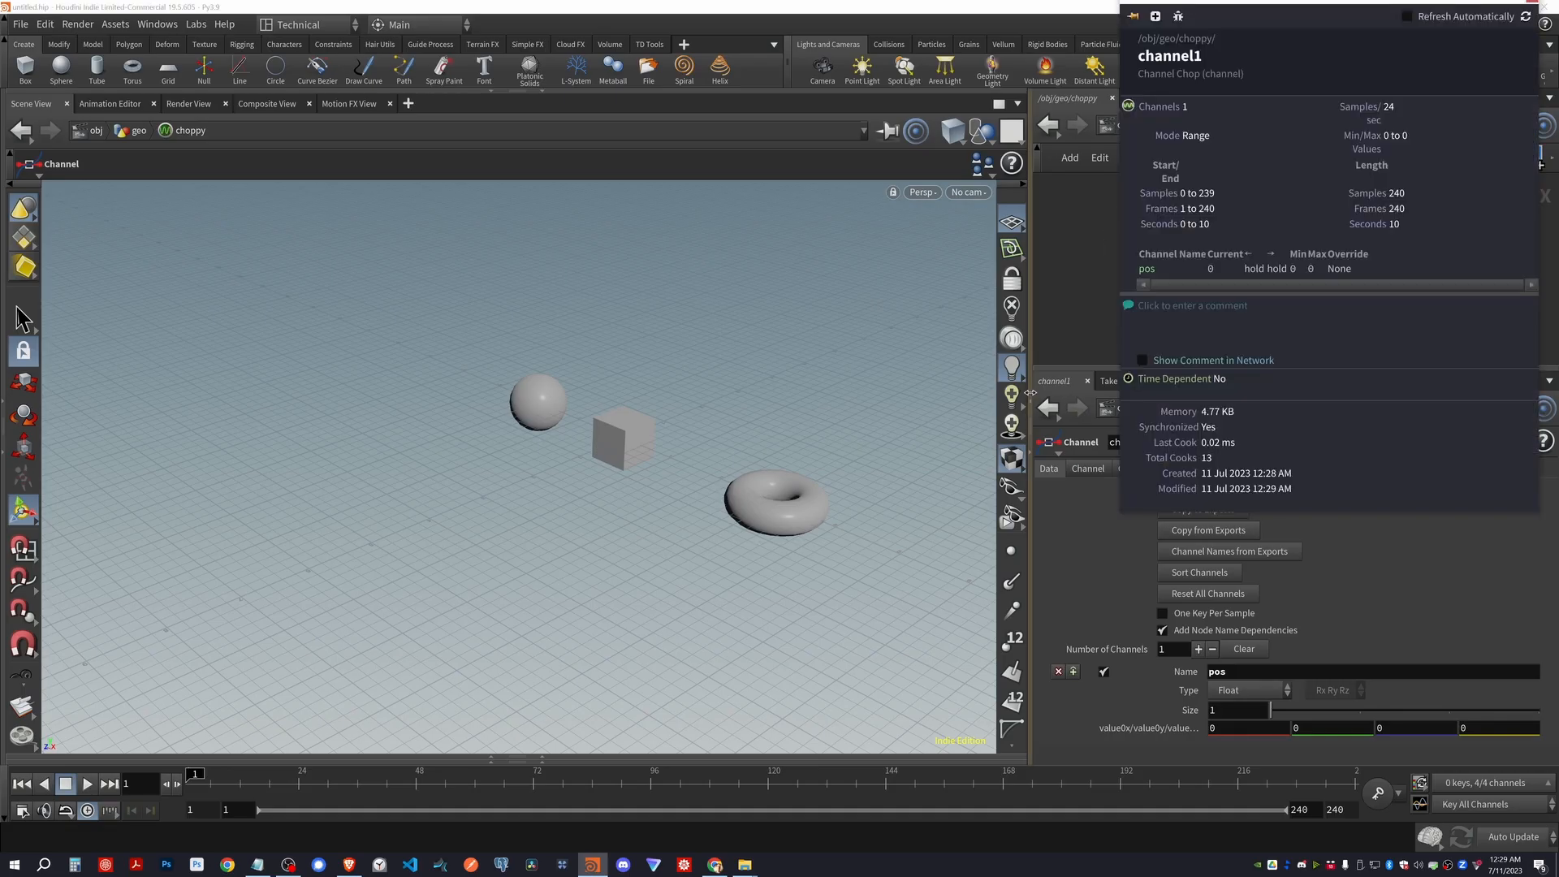
pyautogui.click(1532, 3)
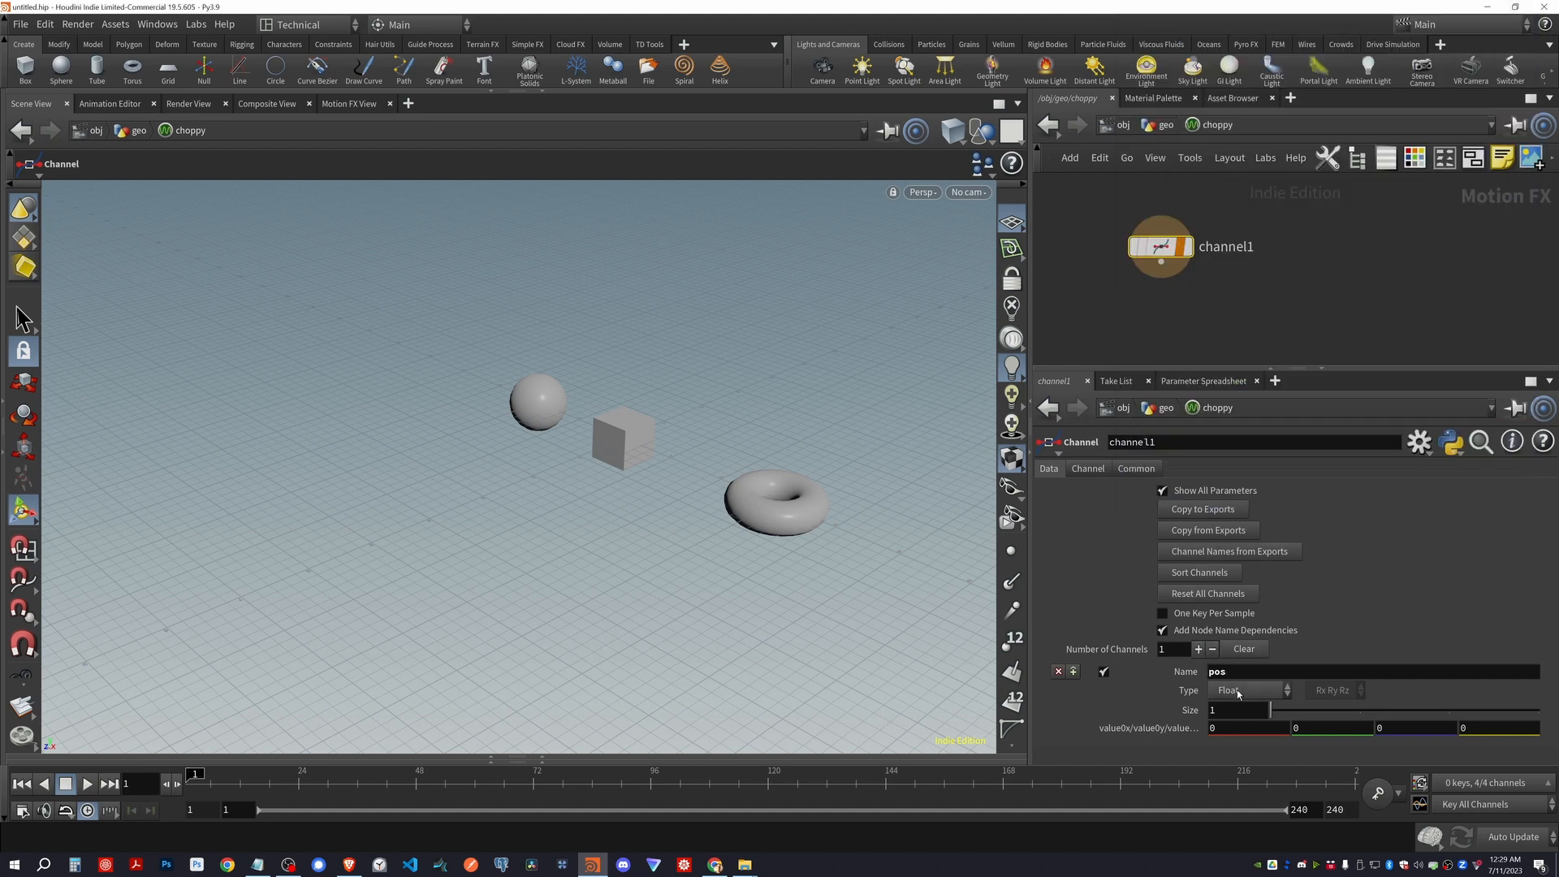
# Set the pos channel's Size to 4, check the resulting channels in the node info, and close it
pyautogui.moveTo(1289, 703); pyautogui.dragTo(1369, 717)
pyautogui.moveTo(1360, 710); pyautogui.dragTo(1539, 714)
pyautogui.click(1511, 441)
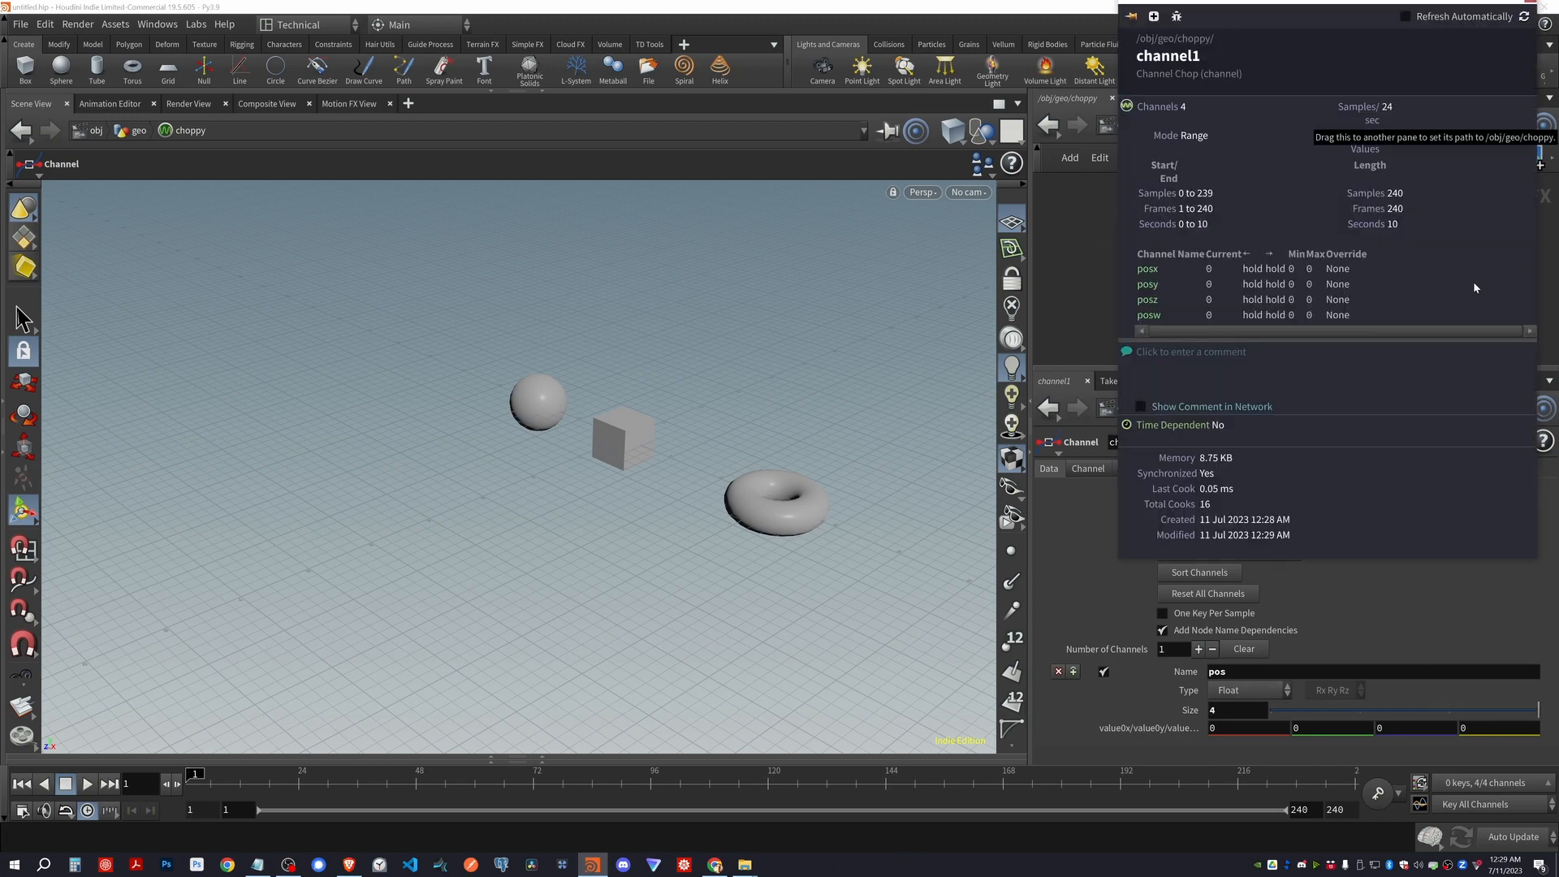
pyautogui.click(1530, 3)
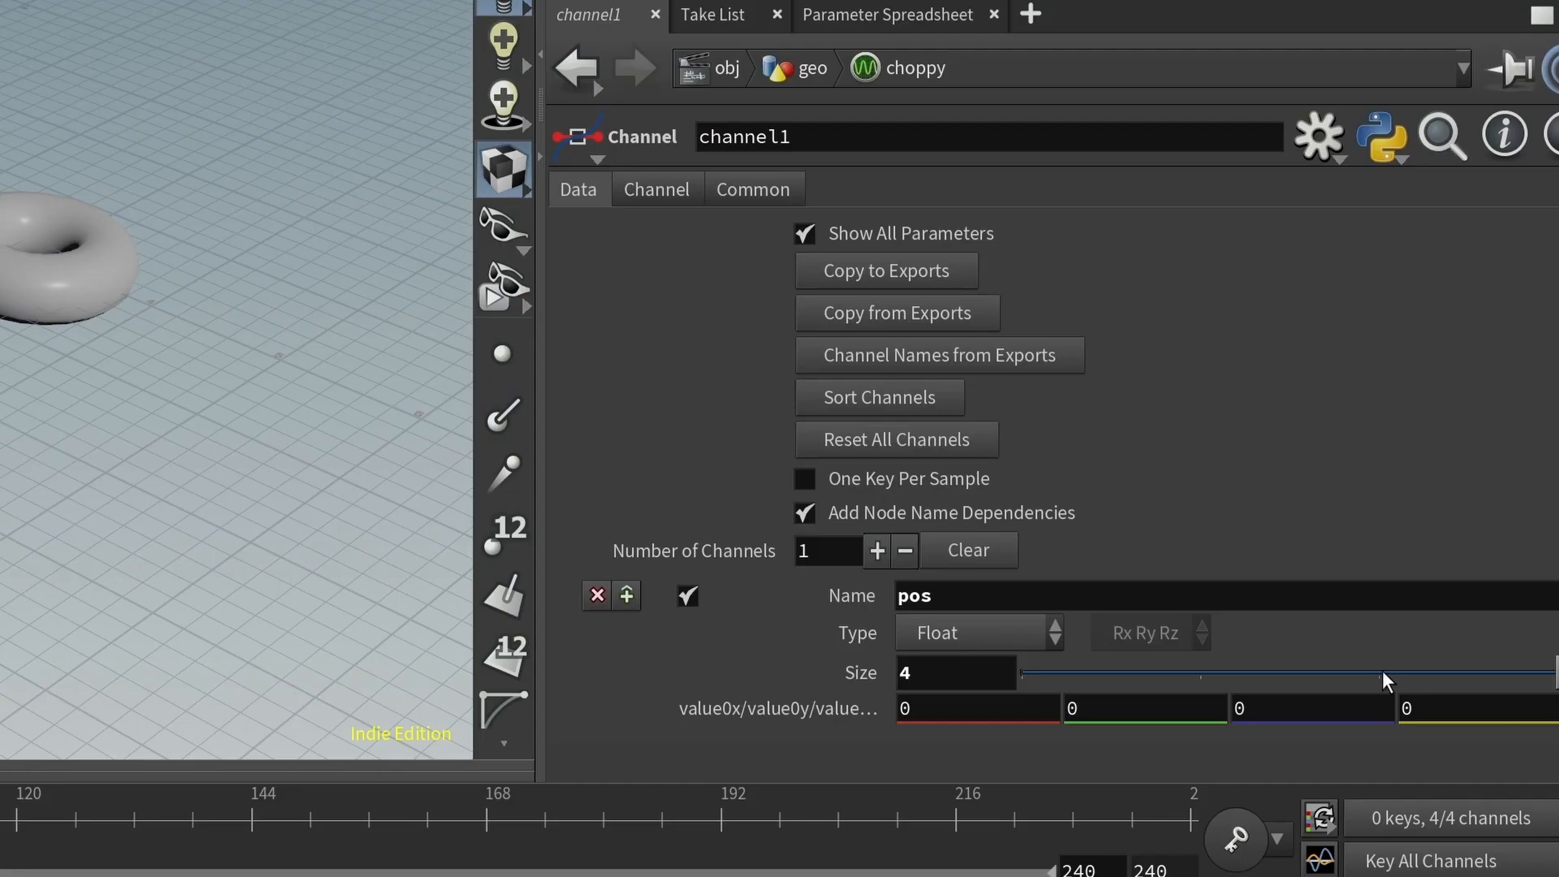
# Set the pos channel's Size to 3 and enter sin(2*time()) as its X value
pyautogui.click(1383, 674)
pyautogui.click(926, 709)
pyautogui.doubleClick(926, 709)
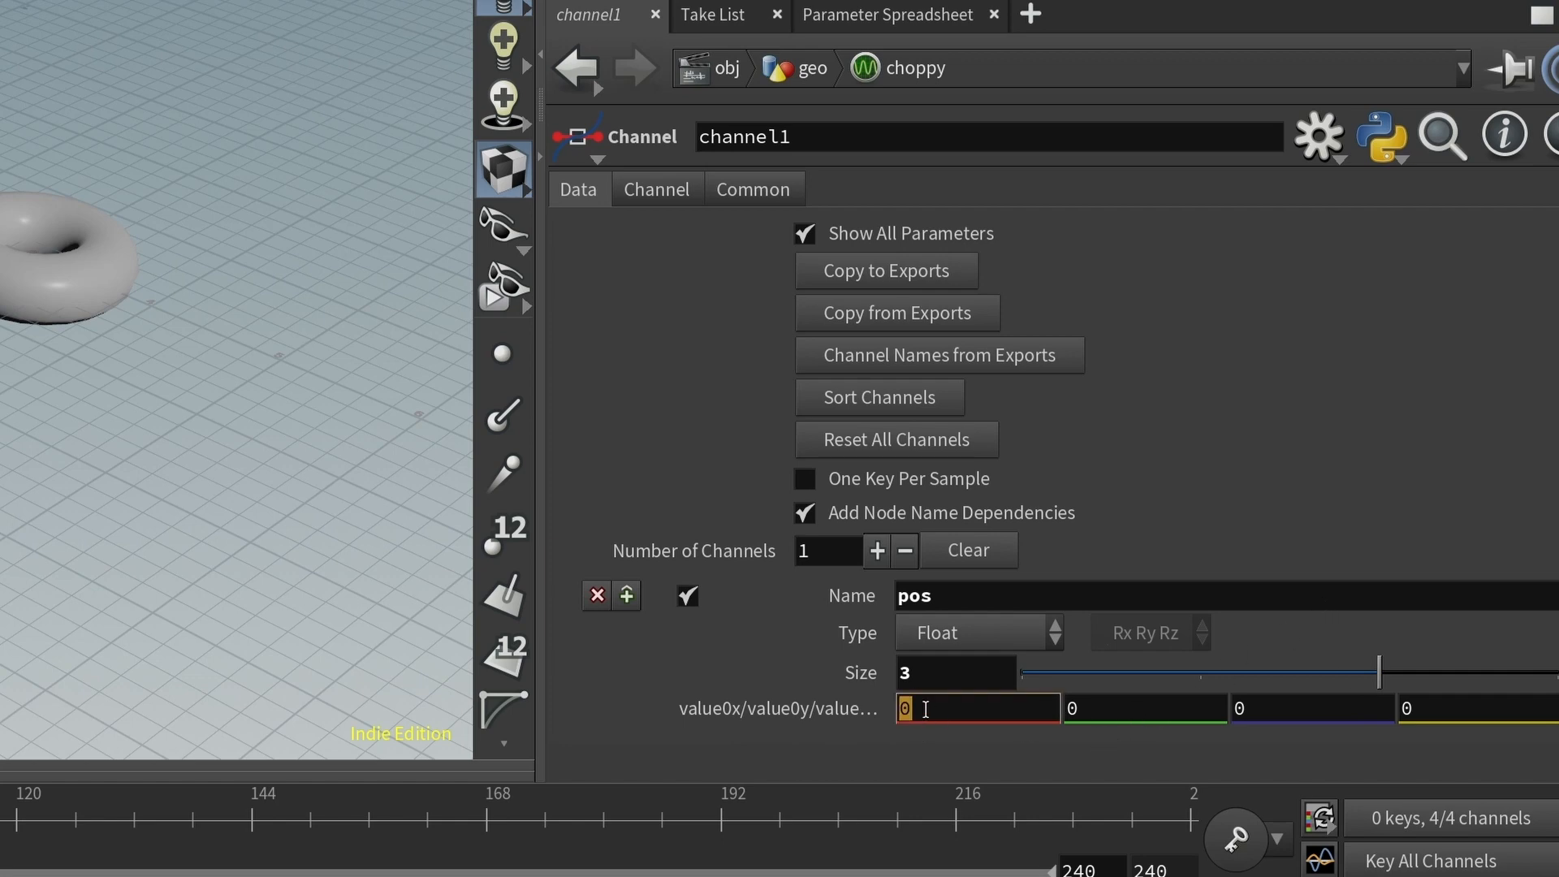
pyautogui.write('sin(2*time())')
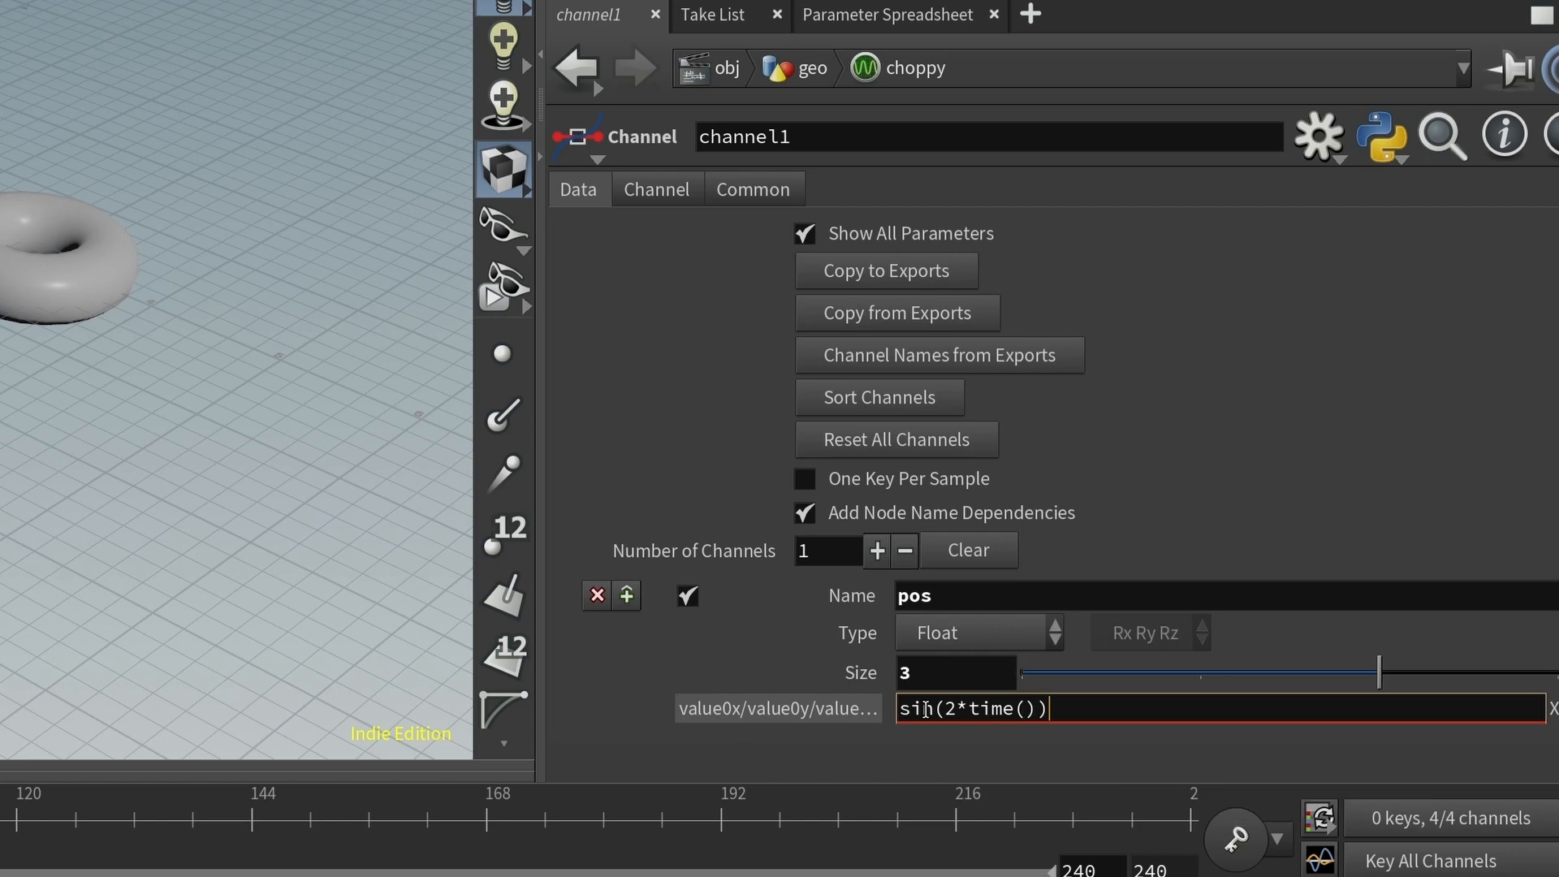
pyautogui.press('Return')
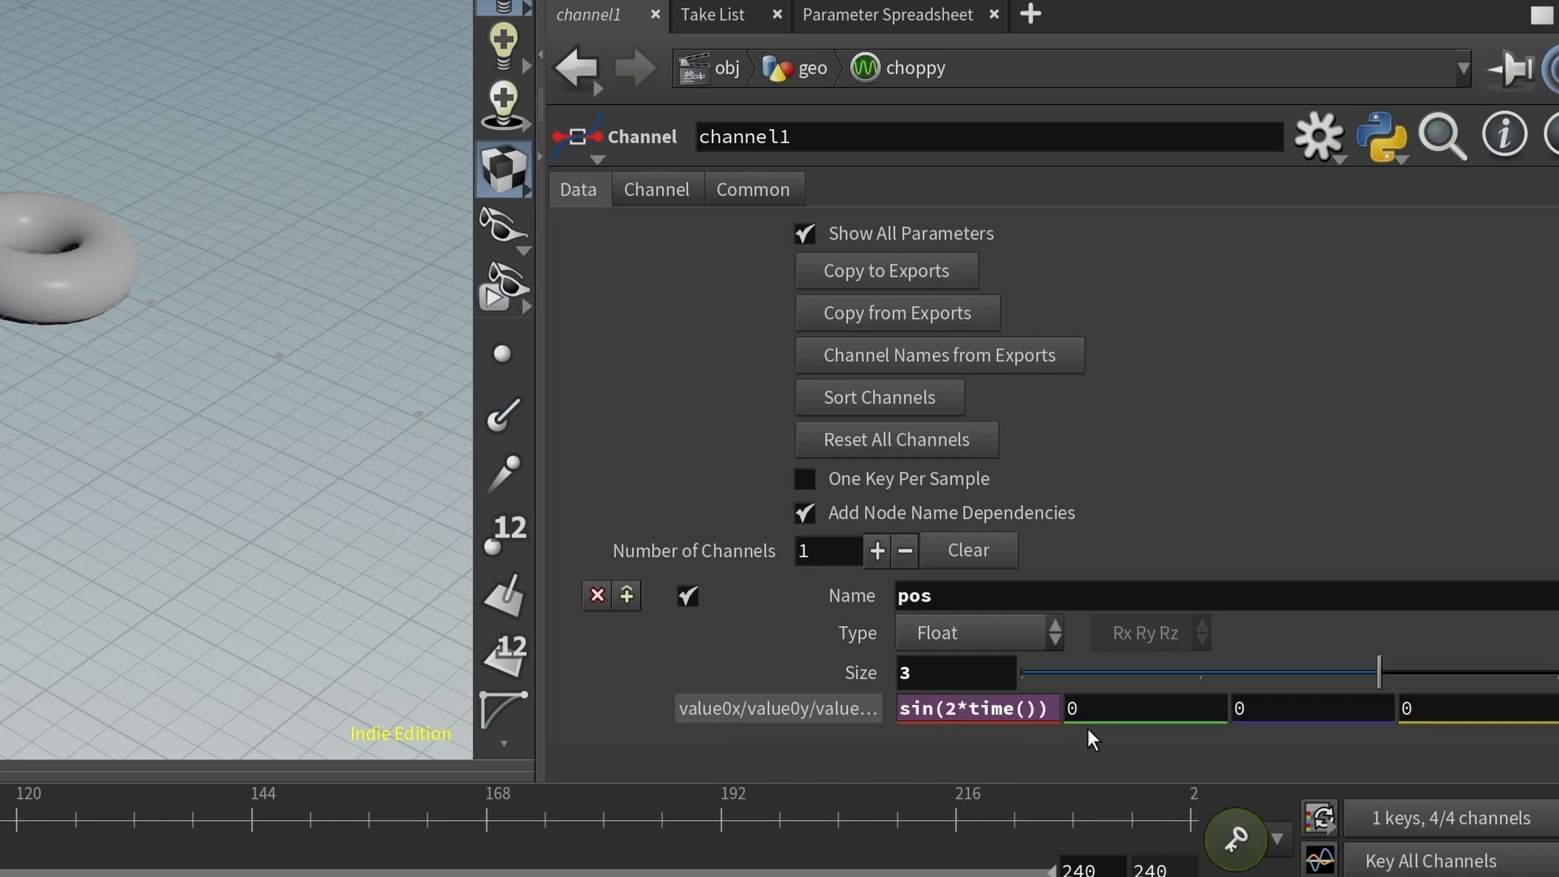
# Enter cos(5*time()) as the pos channel's Y value and 2*time() as its Z value
pyautogui.click(1128, 725)
pyautogui.write('cos(4*')
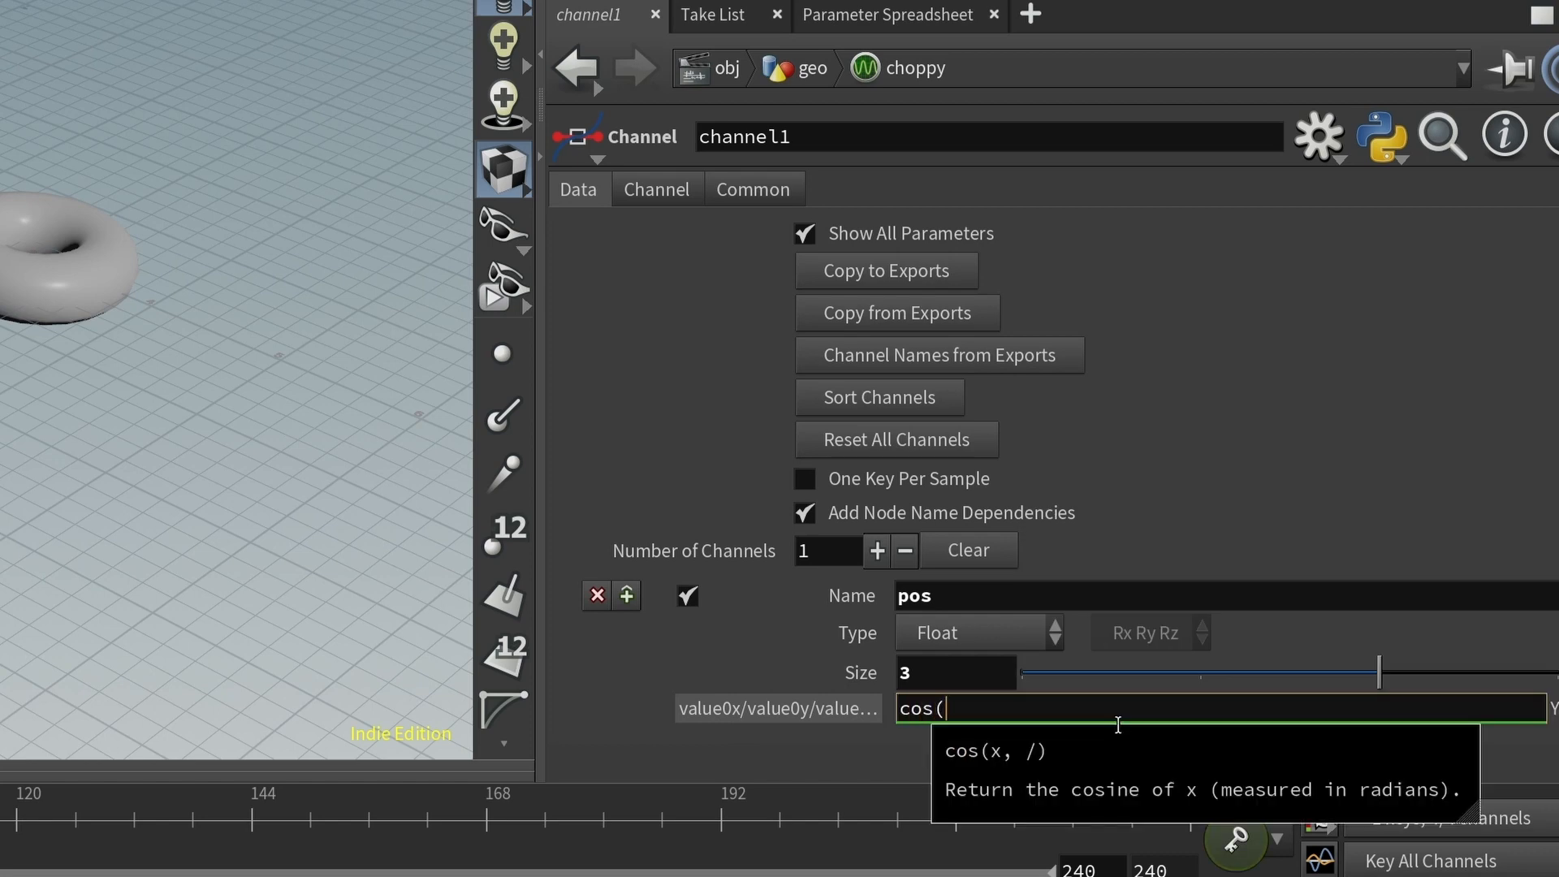
pyautogui.press('BackSpace')
pyautogui.press('BackSpace')
pyautogui.write('5*time())')
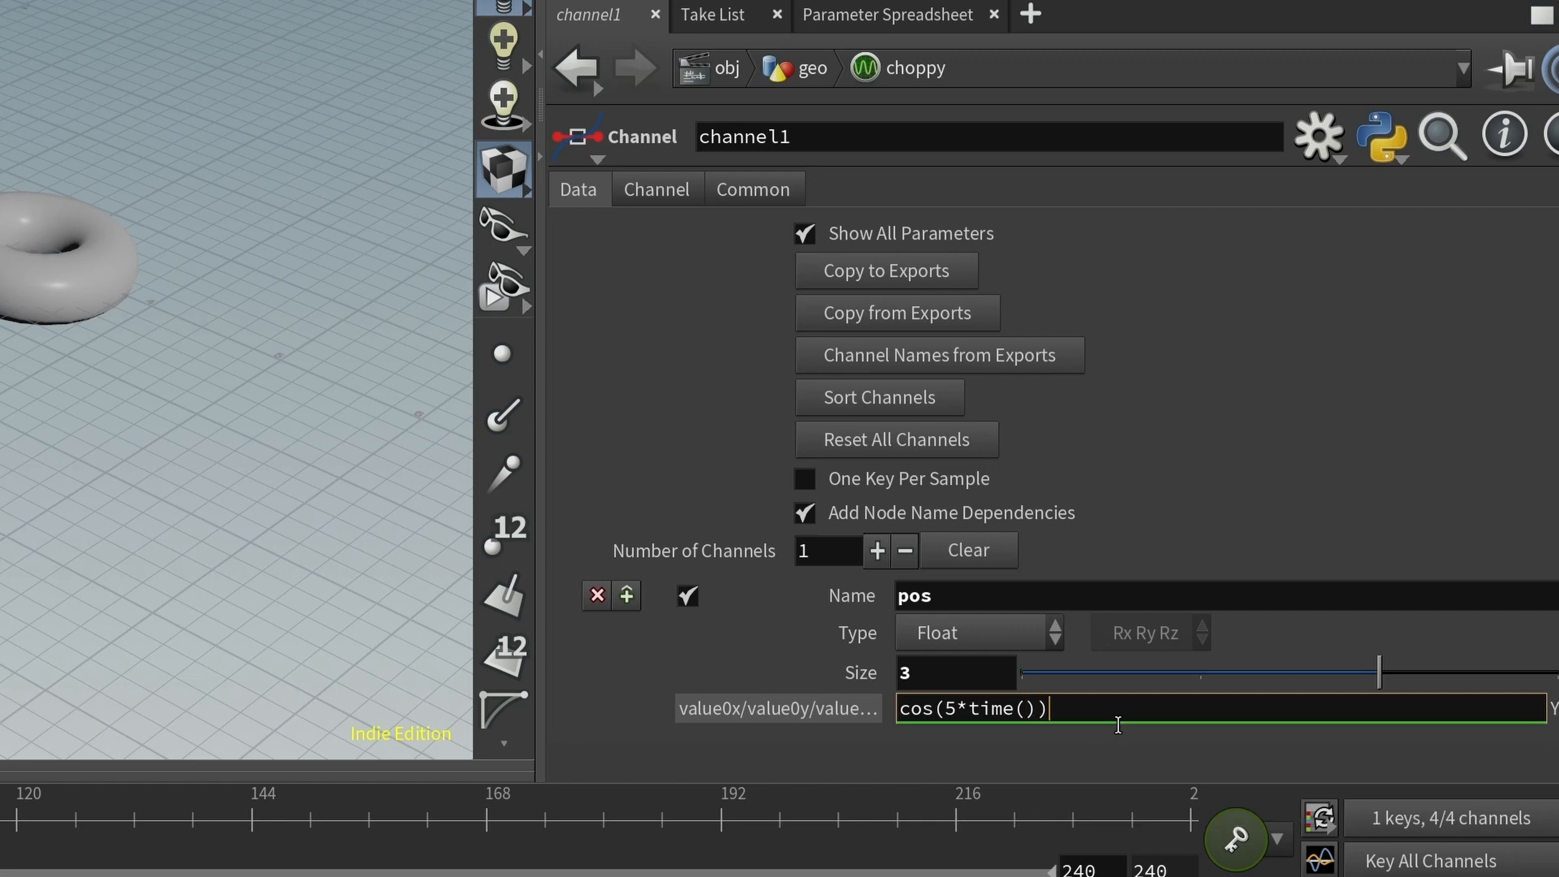
pyautogui.press('Return')
pyautogui.click(1311, 722)
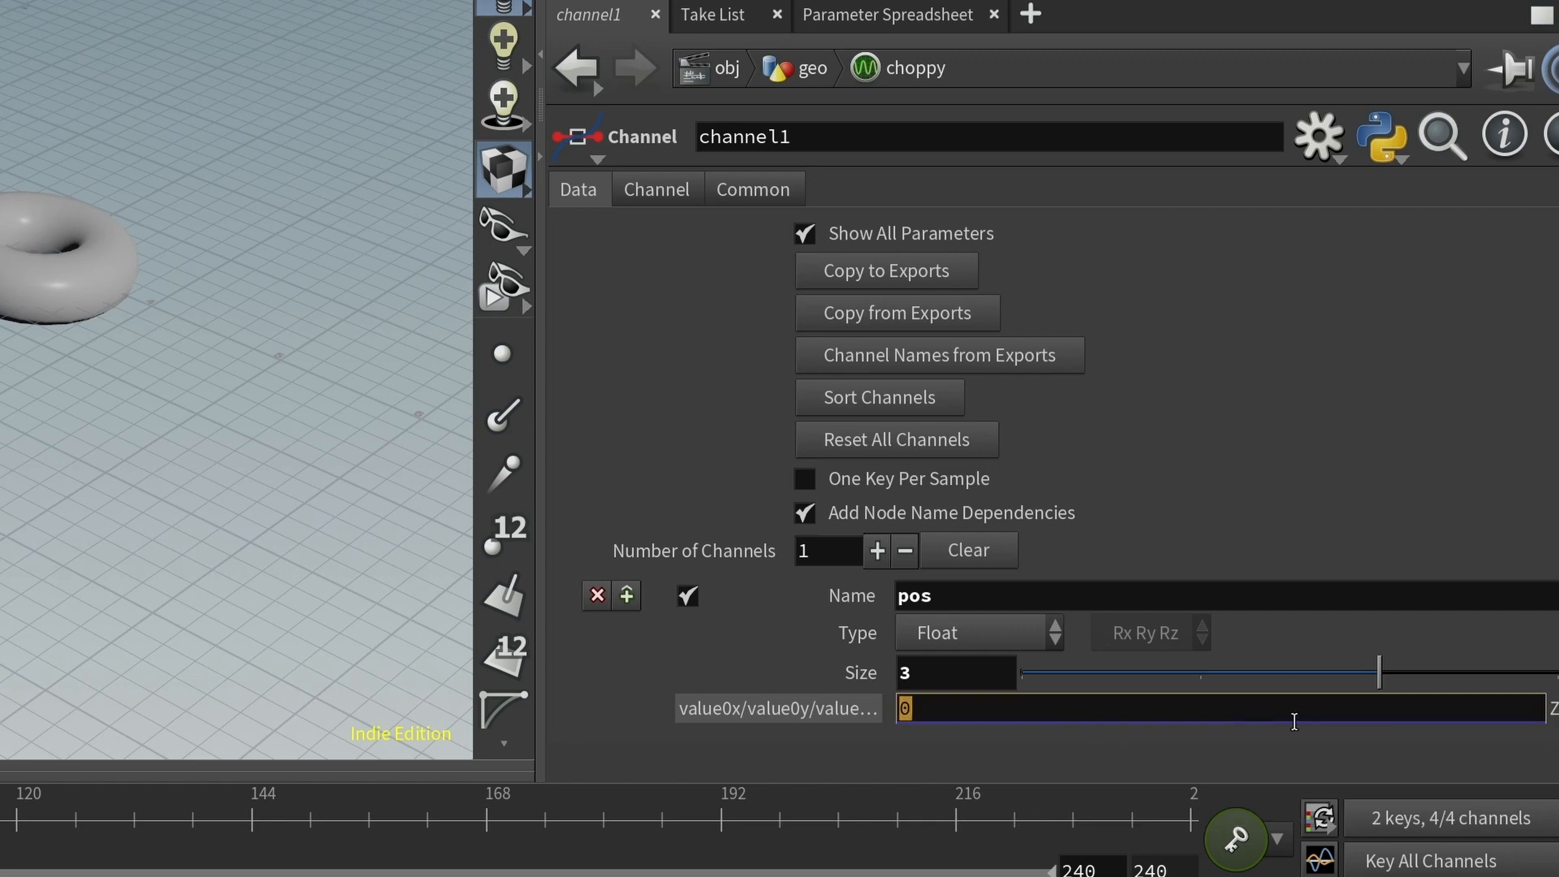
pyautogui.write('2*time()')
pyautogui.press('Return')
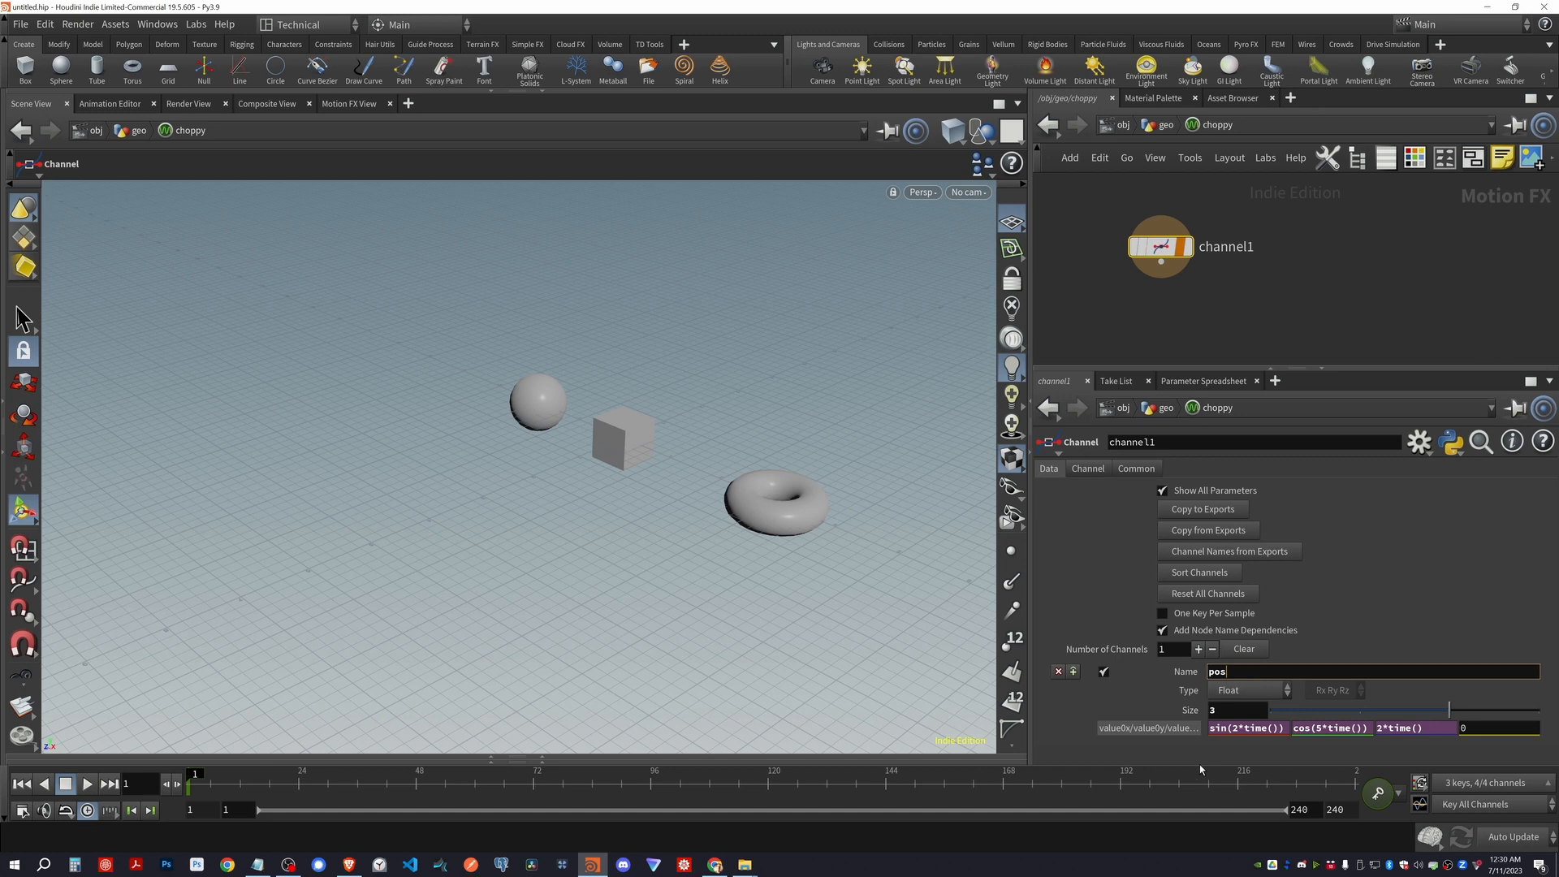
pyautogui.click(1363, 581)
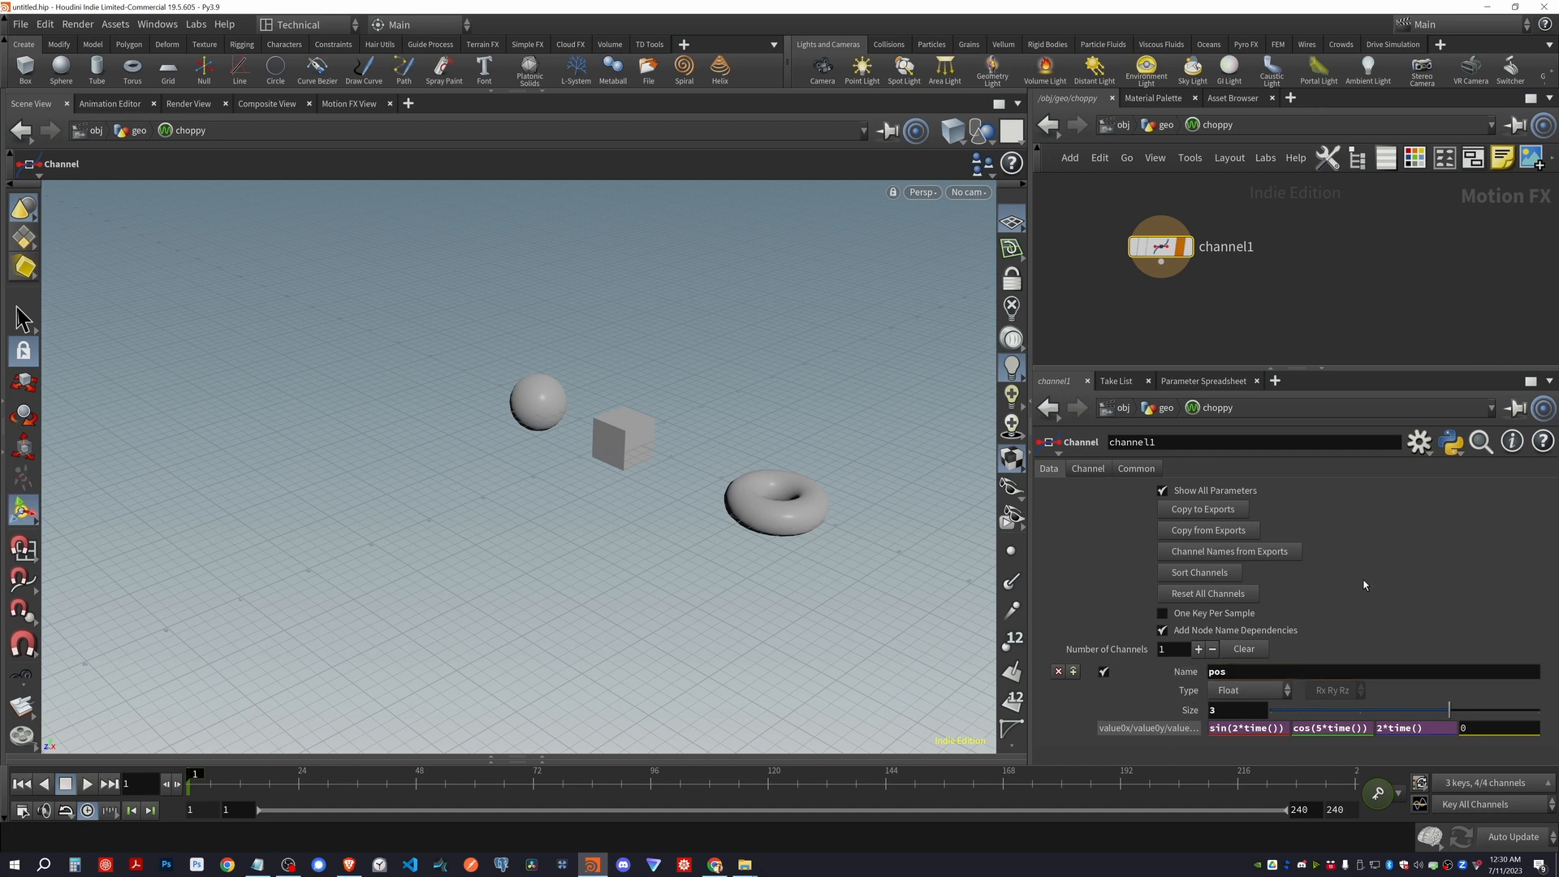
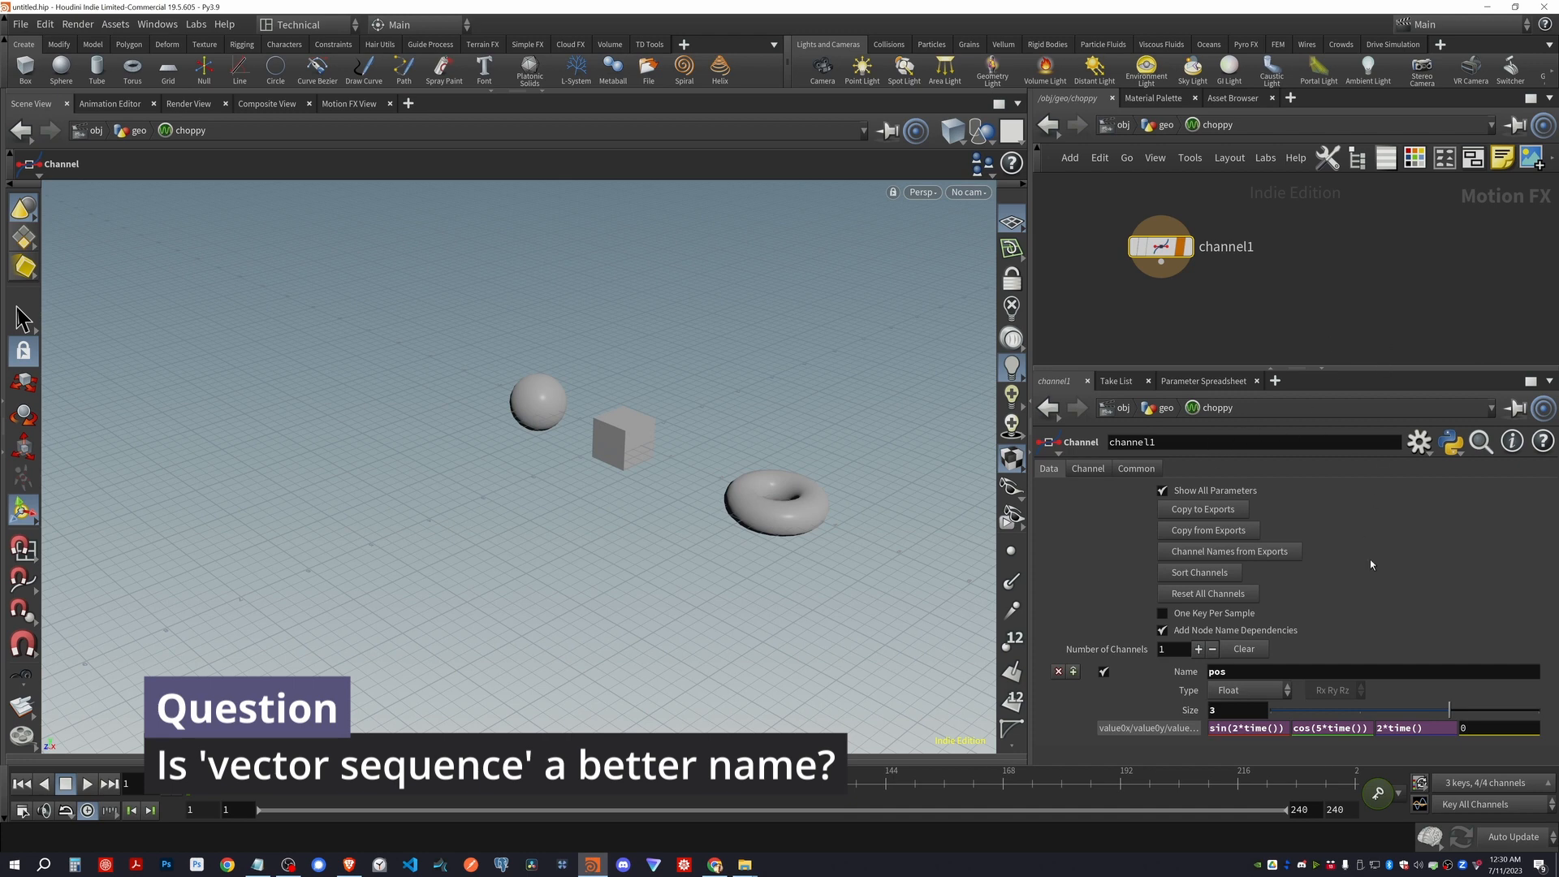
# Turn on channel1's display flag and view all its pos curves framed in the Motion FX View graph
pyautogui.moveTo(1167, 251); pyautogui.dragTo(1197, 232)
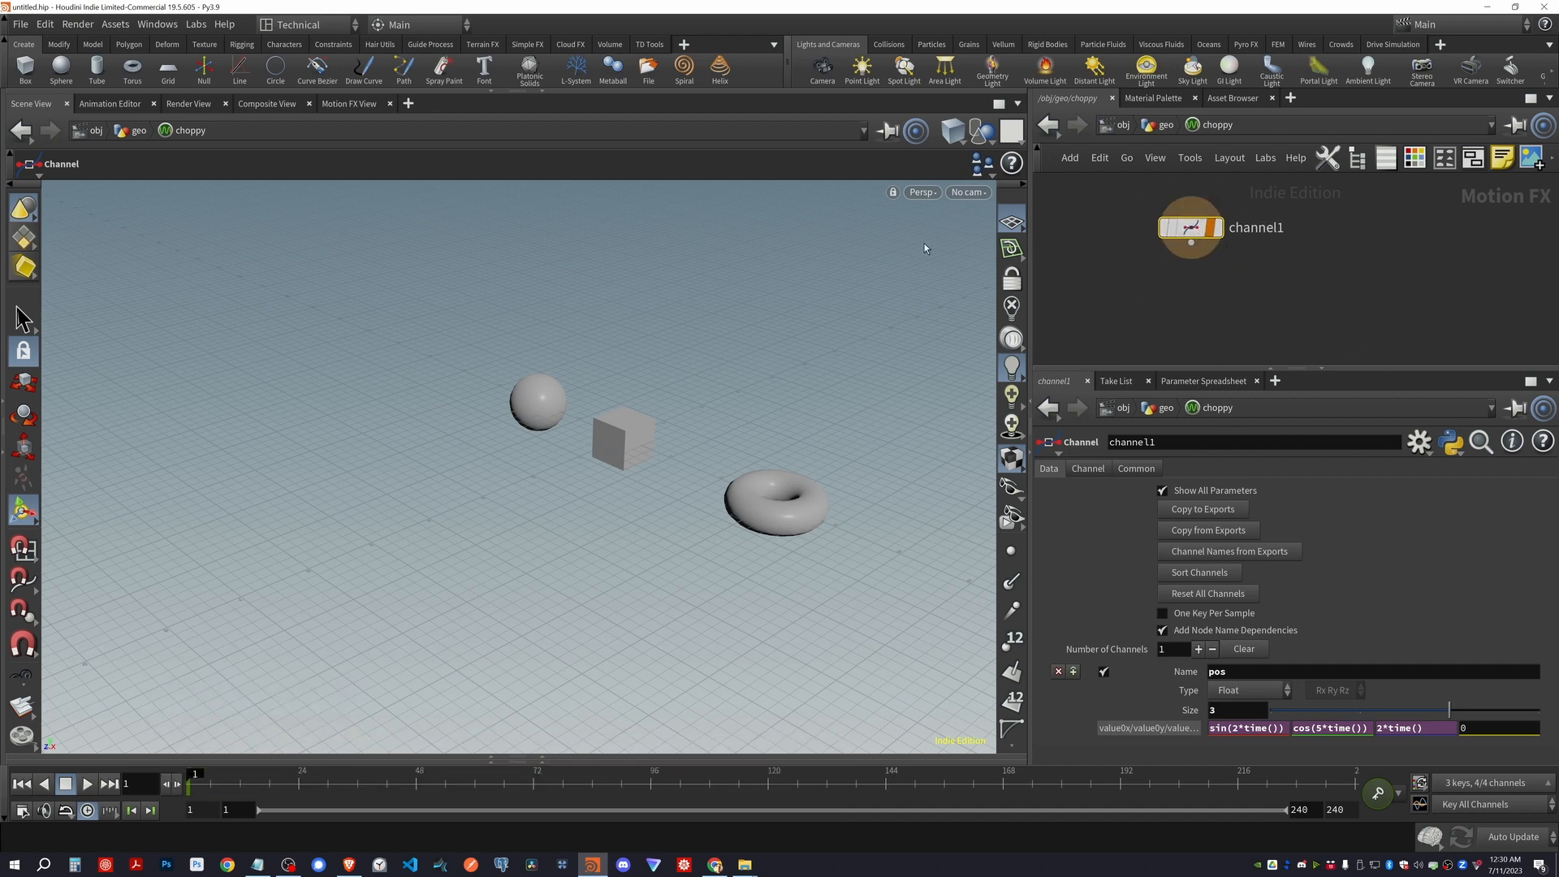
pyautogui.click(328, 107)
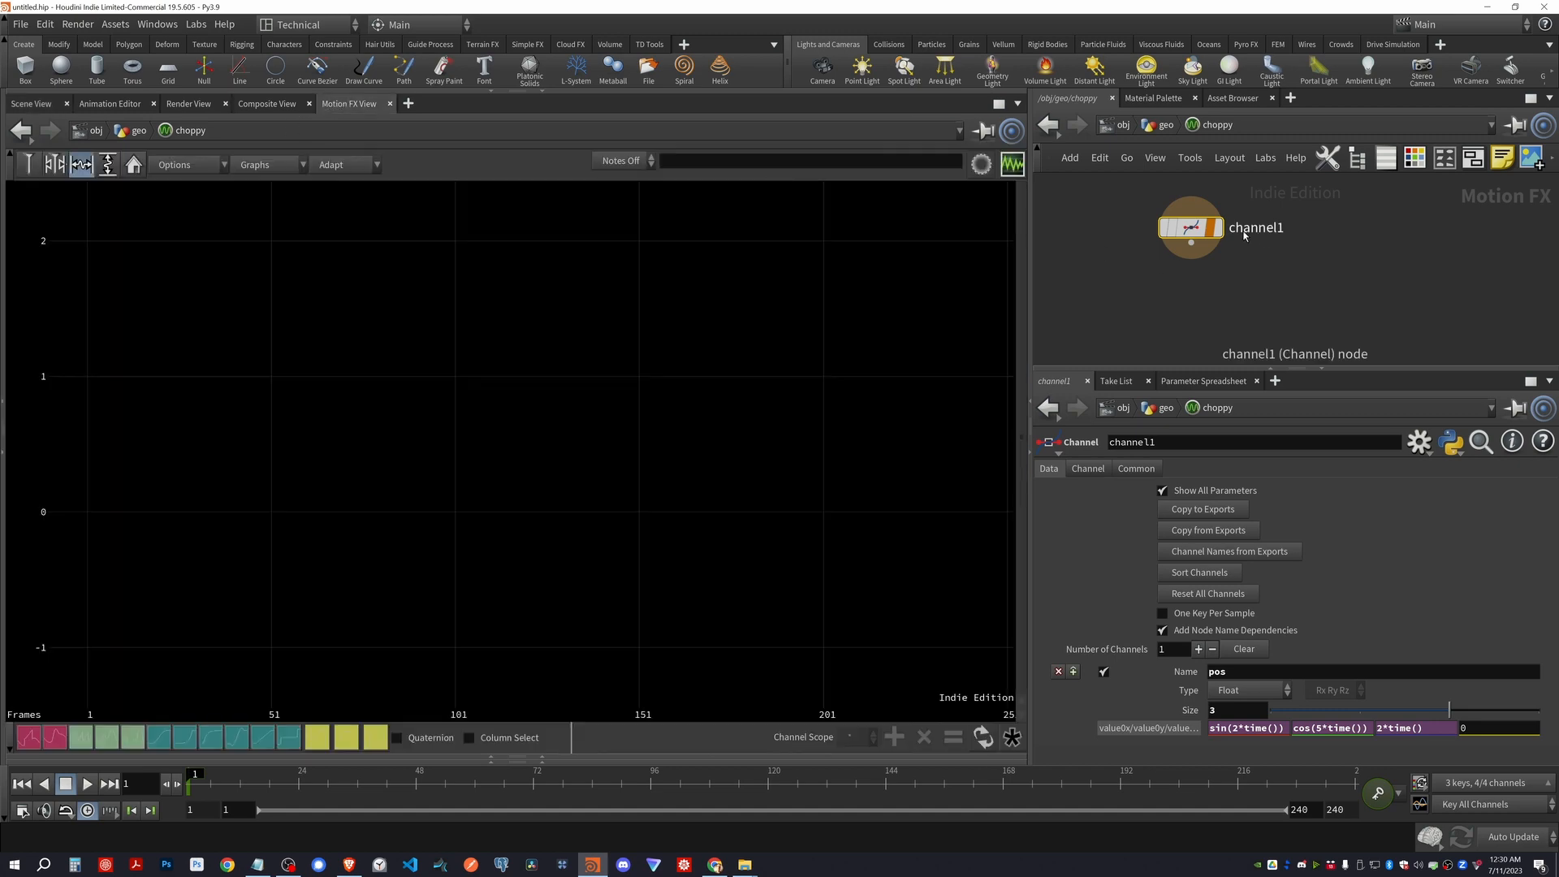
pyautogui.click(1221, 230)
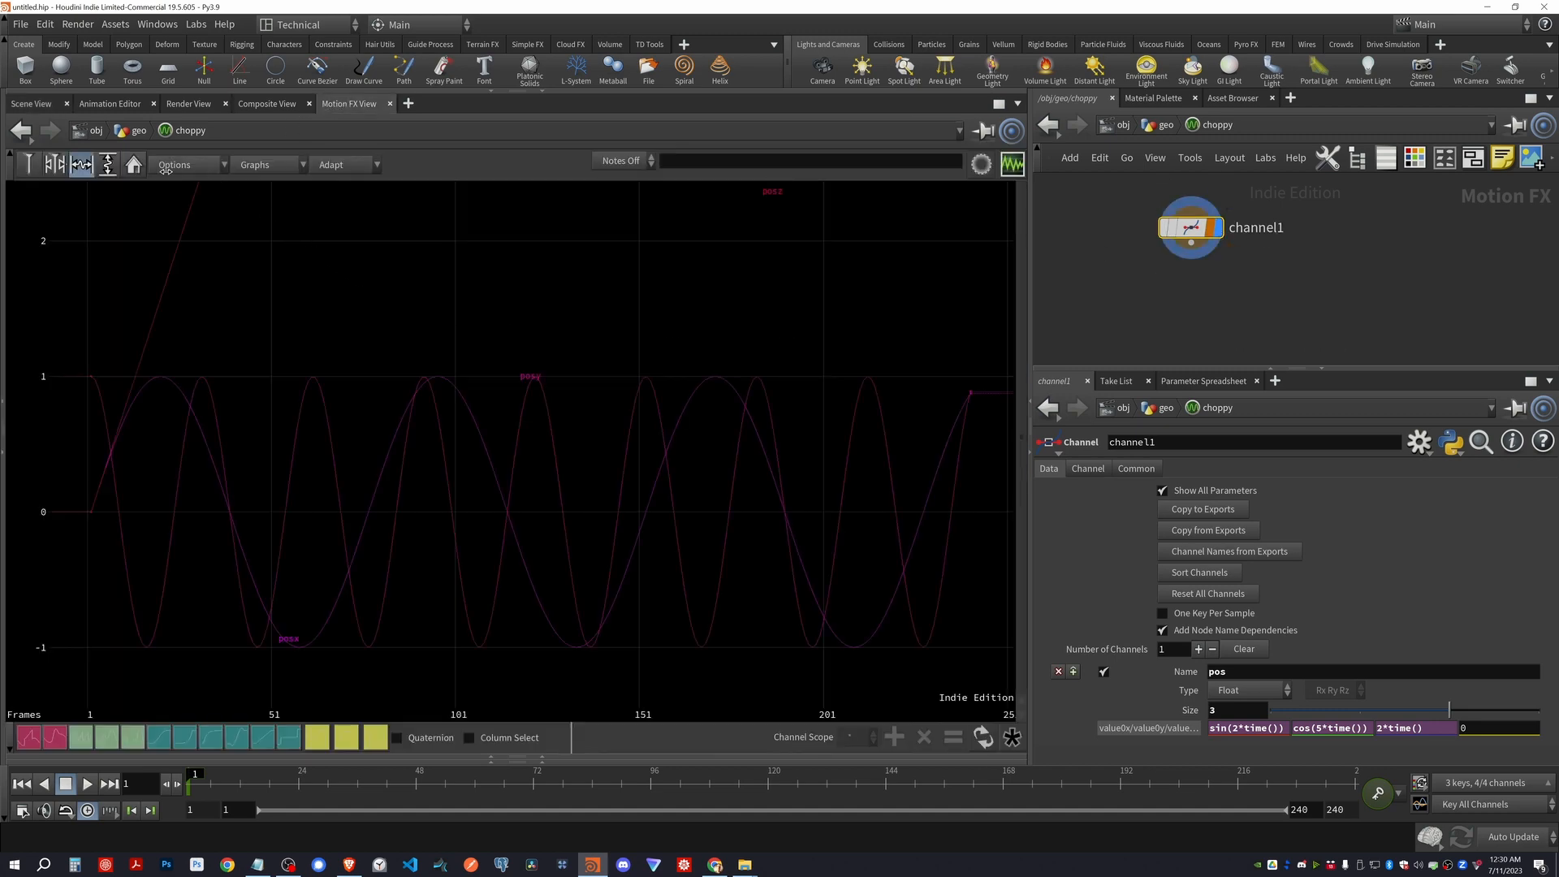
pyautogui.click(135, 165)
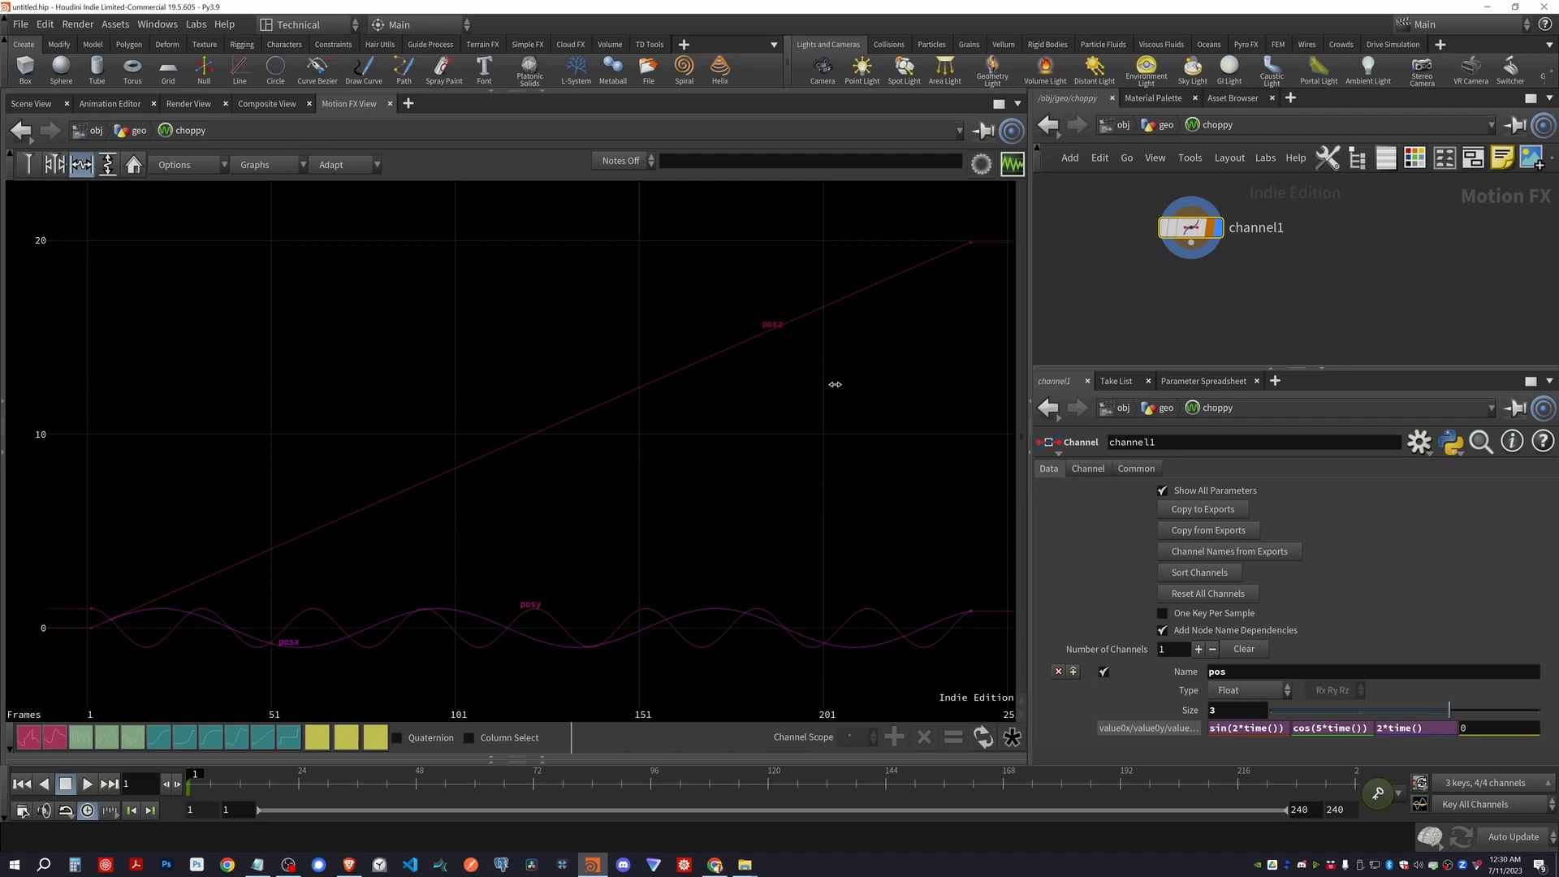
pyautogui.click(1220, 230)
pyautogui.click(1221, 231)
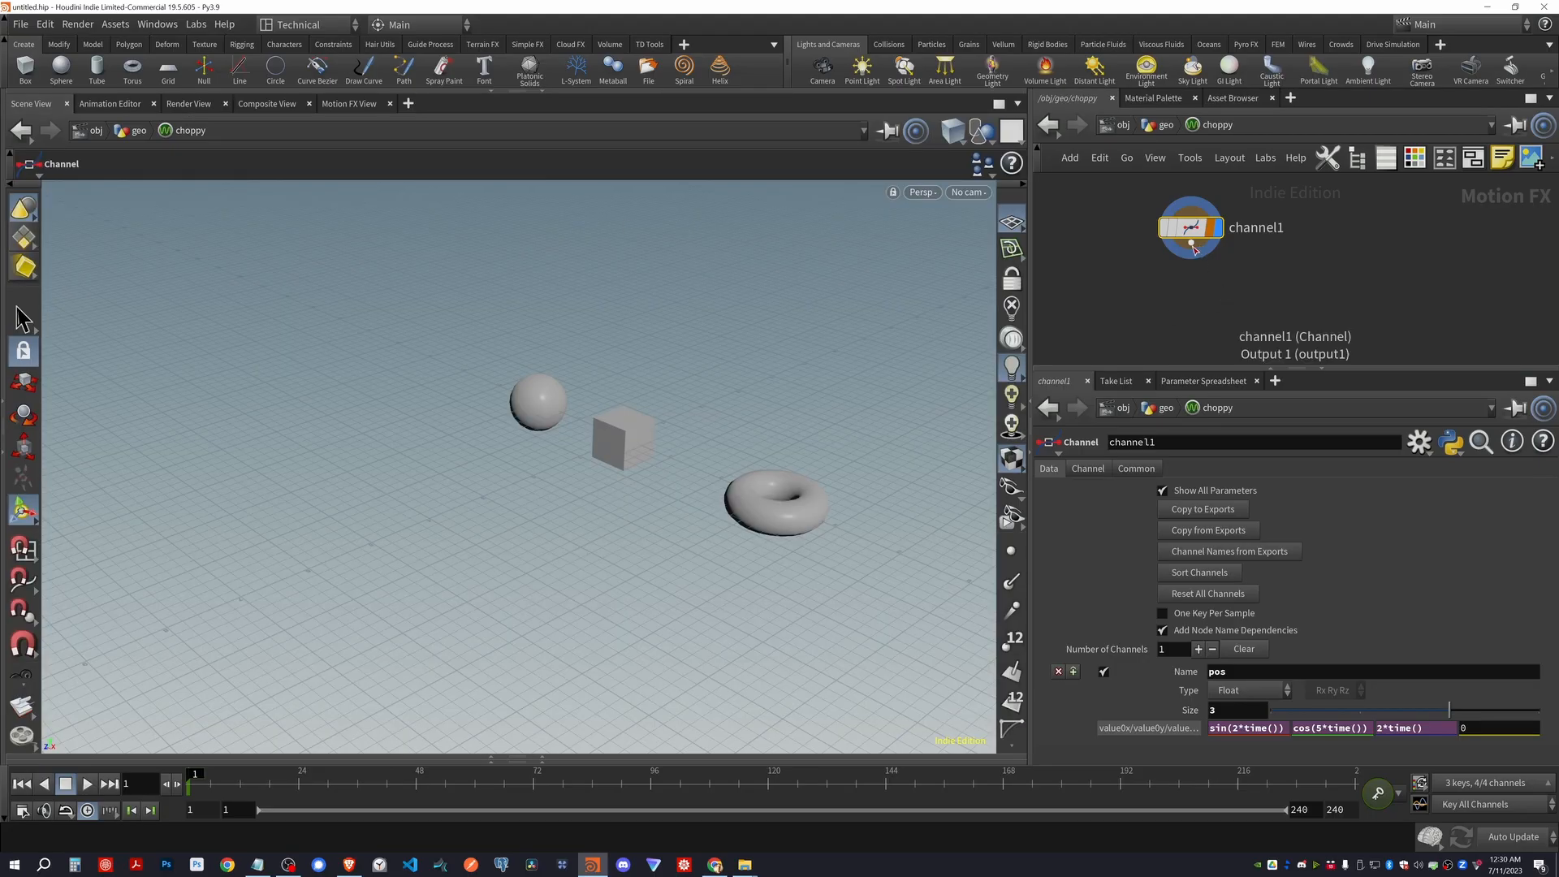
# Add an Export node below channel1, wired to its output
pyautogui.moveTo(1192, 243); pyautogui.dragTo(1200, 311)
pyautogui.press('Tab')
pyautogui.write('expo')
pyautogui.press('Return')
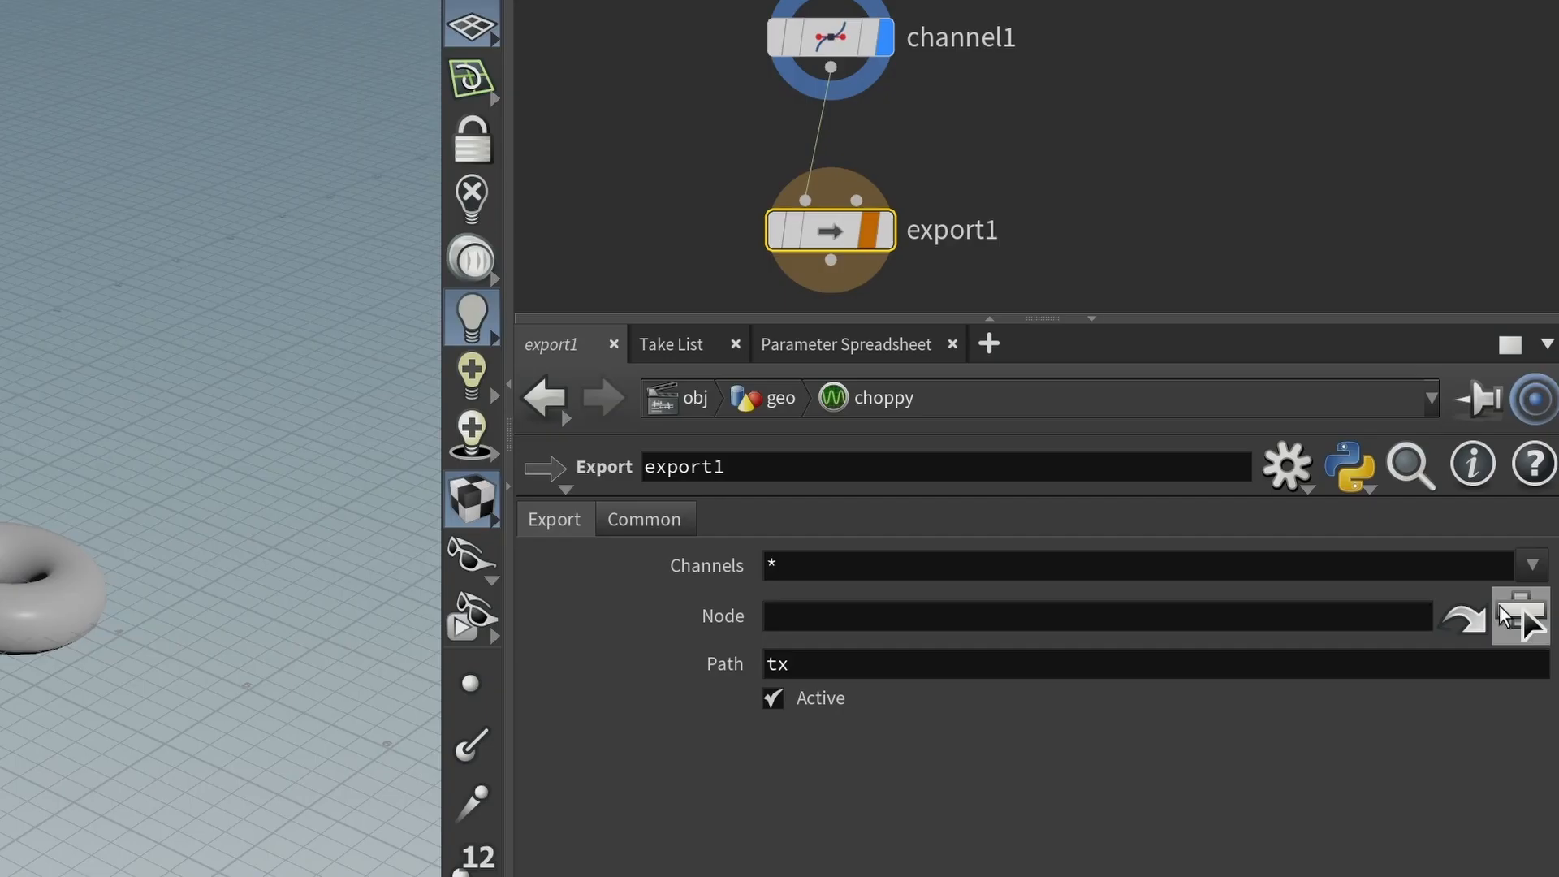
# Check the channels the Export node offers, and set its Path to tx ty tz
pyautogui.click(1533, 564)
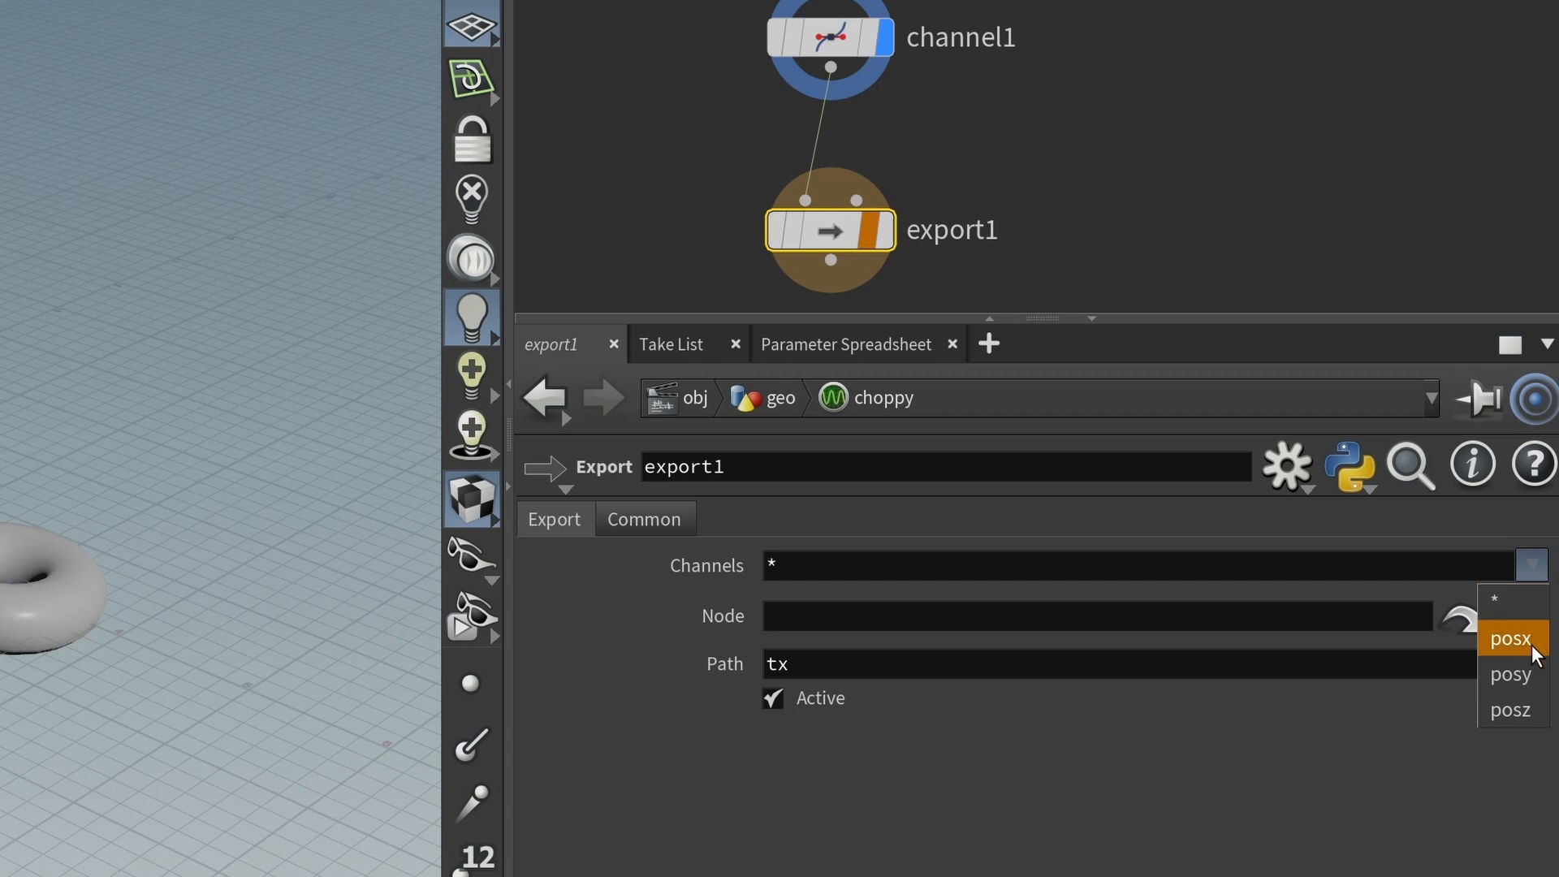
pyautogui.click(1268, 565)
pyautogui.click(1222, 568)
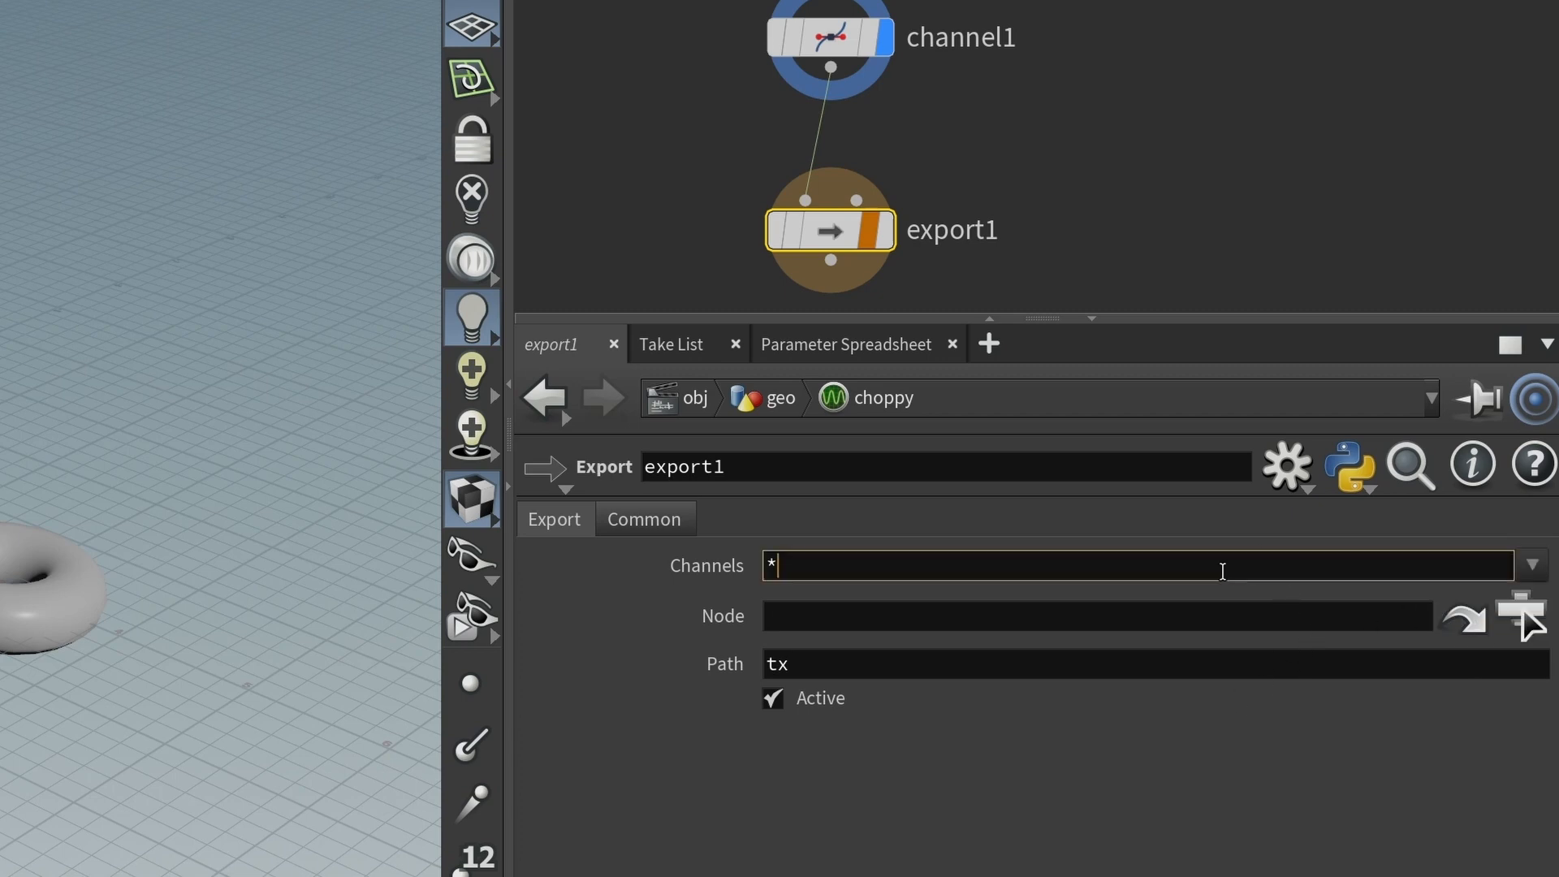
pyautogui.click(812, 668)
pyautogui.write('ty tz')
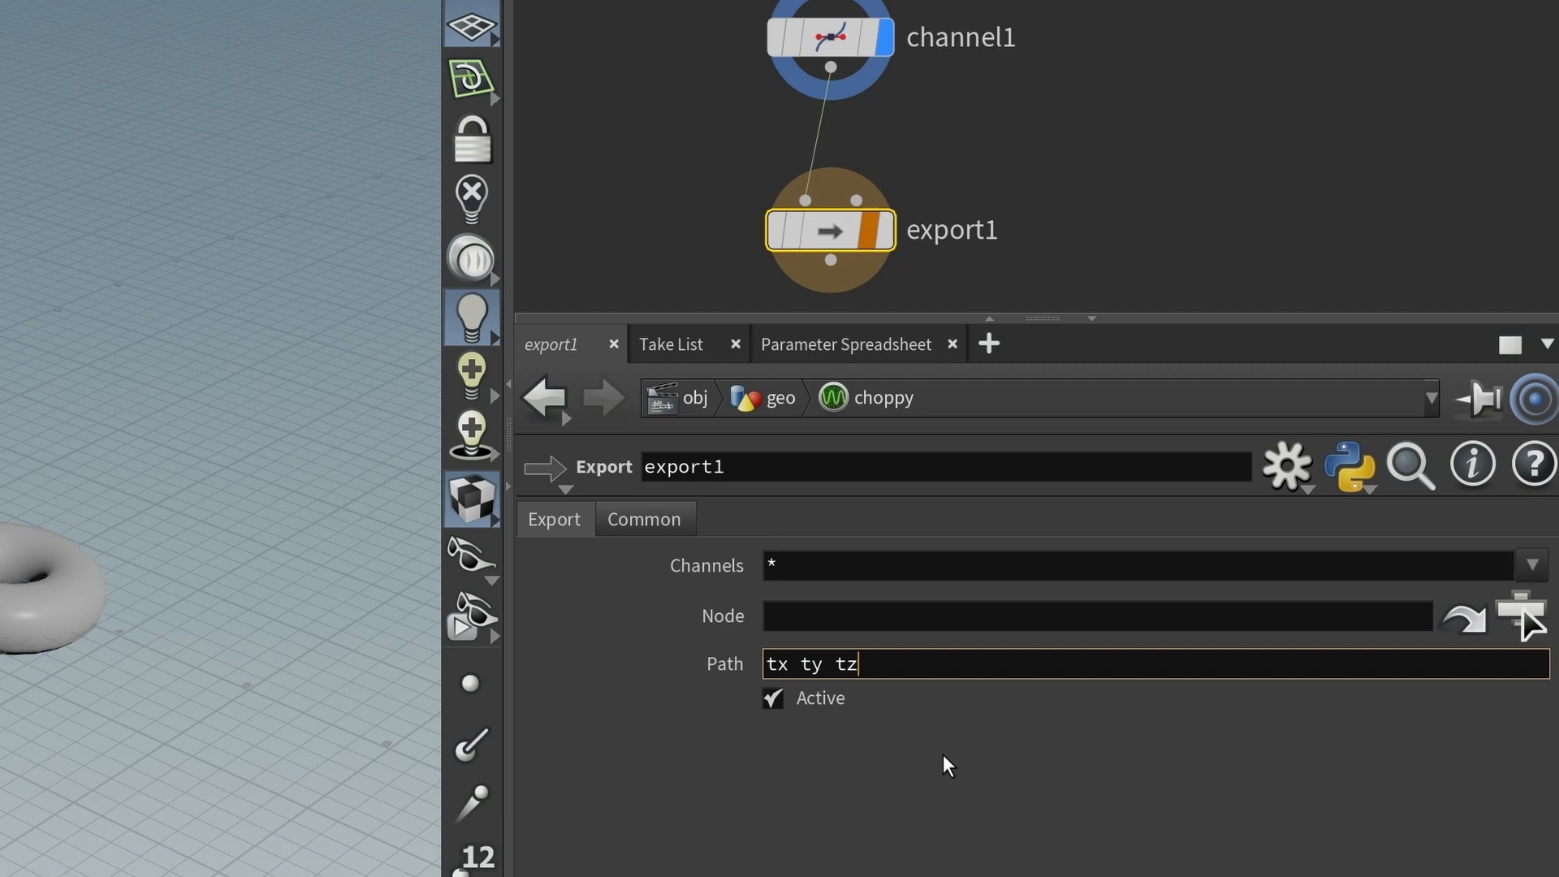
pyautogui.press('Return')
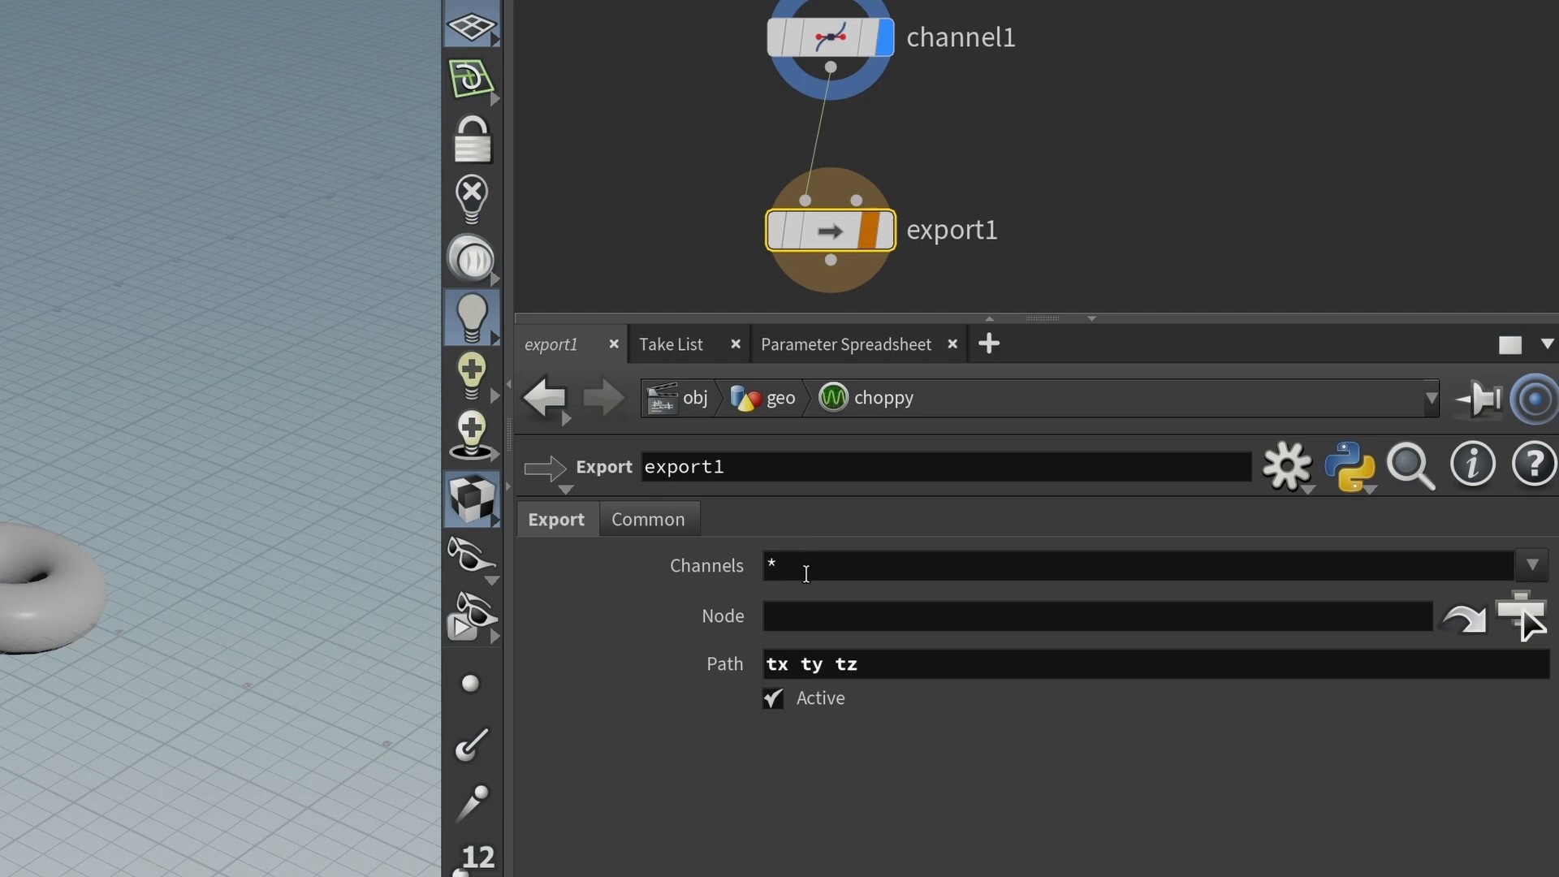
# Try listing posx posy posz as the Export node's Channels, and restore the * pattern
pyautogui.click(806, 568)
pyautogui.press('BackSpace')
pyautogui.write('pos')
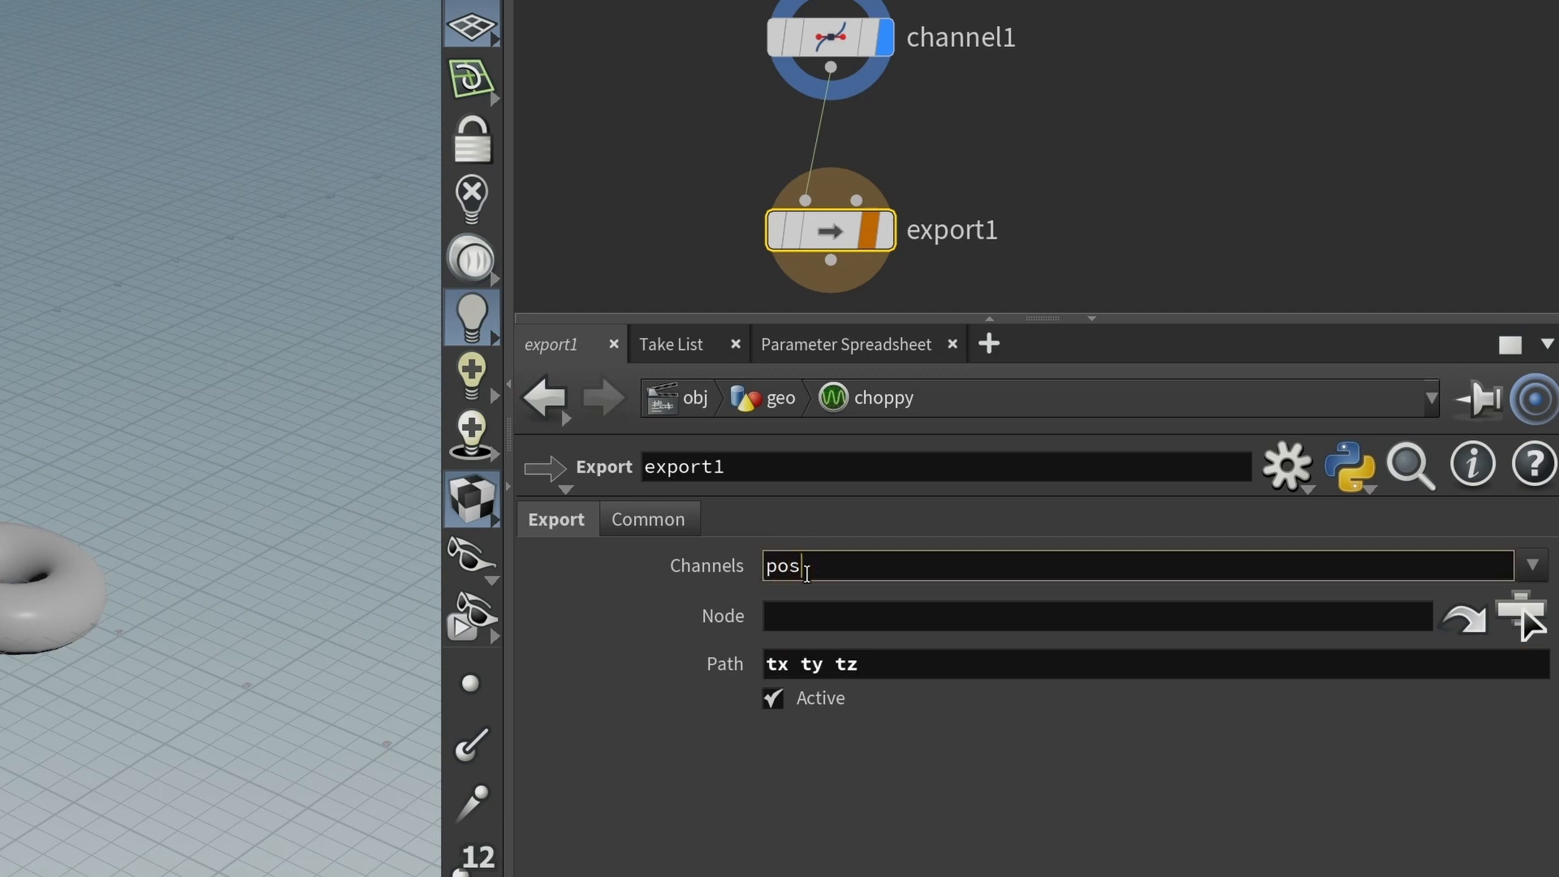
pyautogui.write('x posy posz')
pyautogui.hotkey('ctrl', 'a')
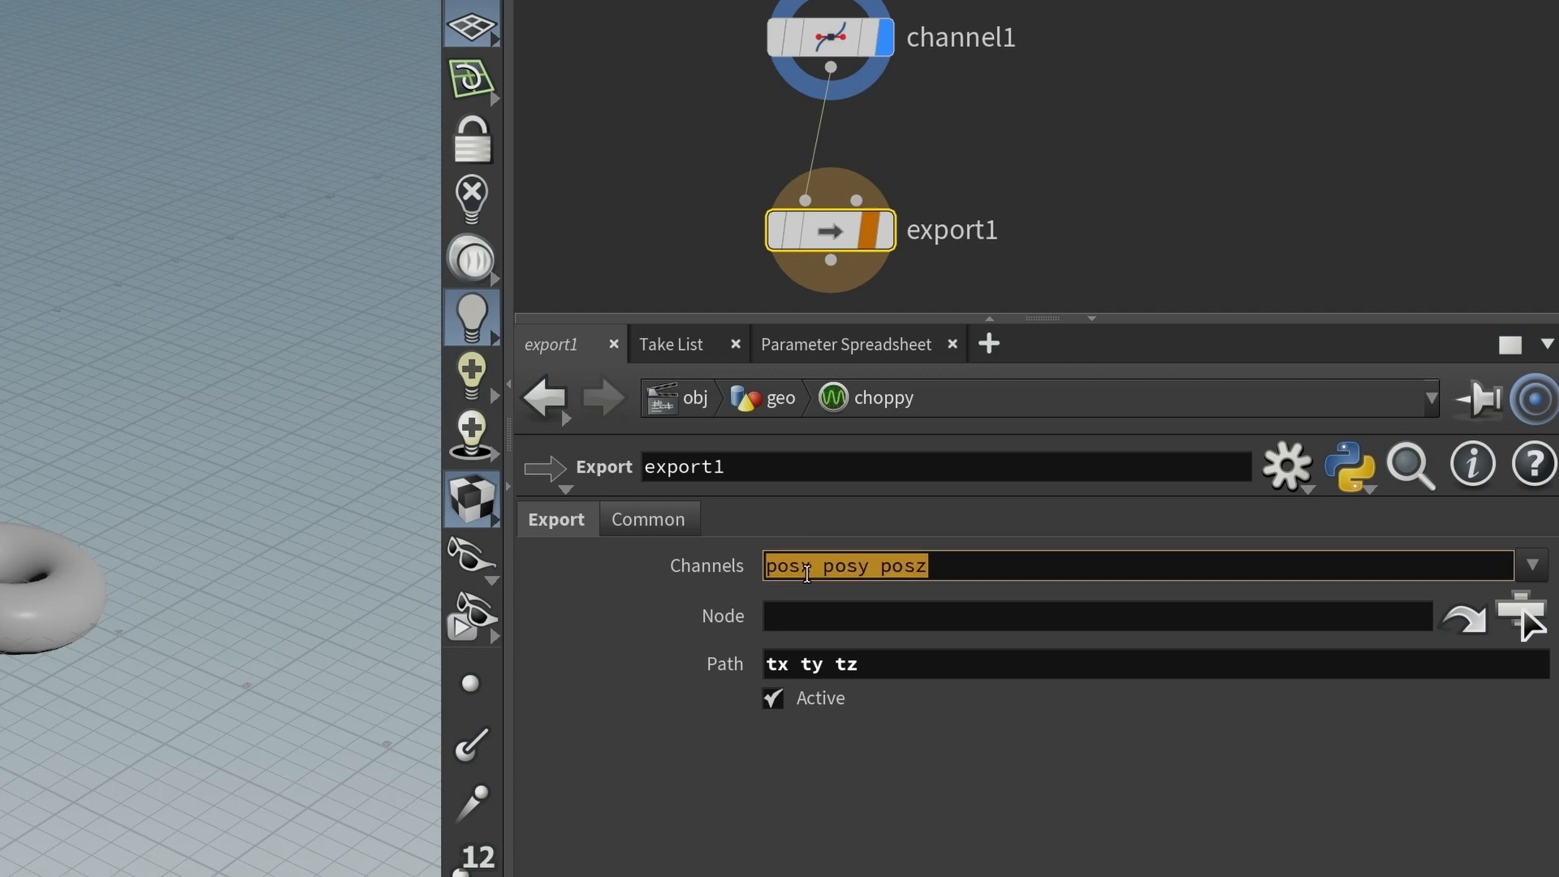
pyautogui.write('*')
pyautogui.press('Return')
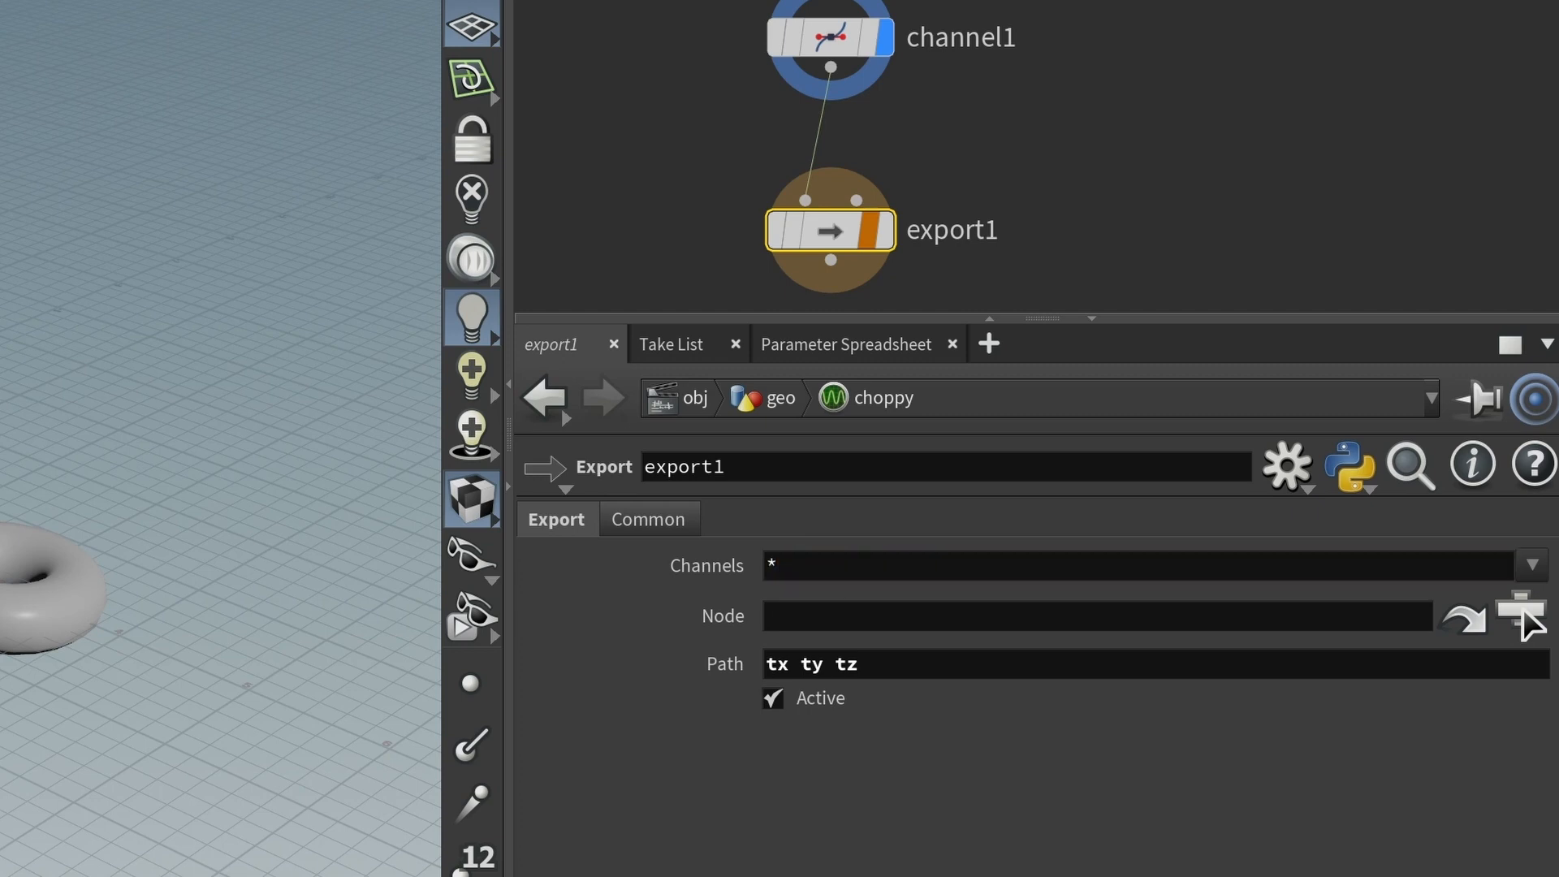
# Target the Export node at /obj/geo/ball and enable its export flag
pyautogui.click(1523, 611)
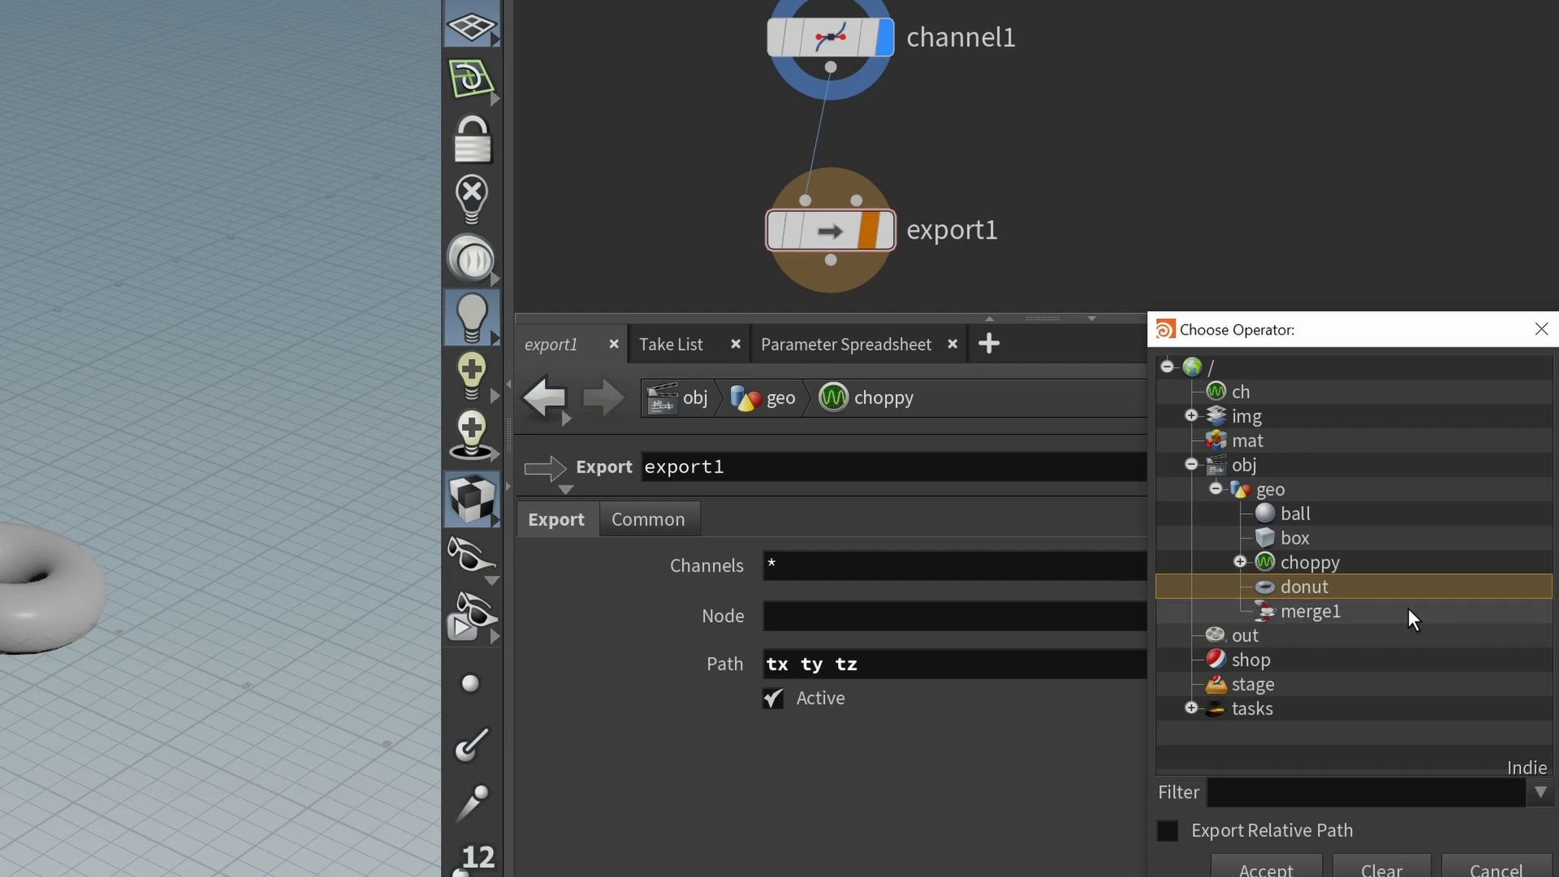
pyautogui.click(1292, 513)
pyautogui.click(1297, 868)
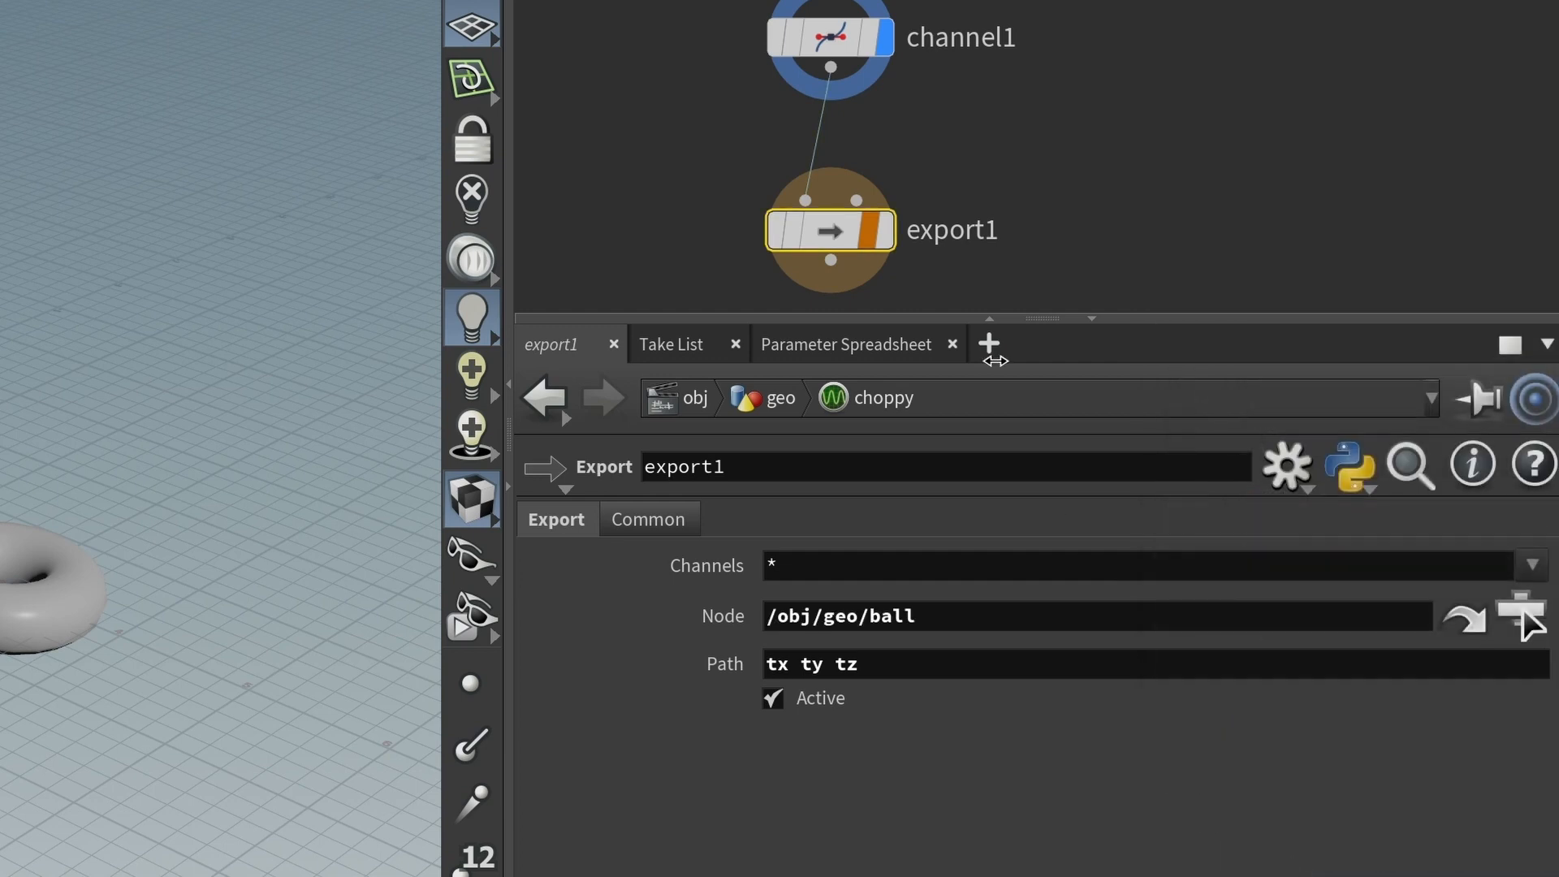
pyautogui.click(759, 292)
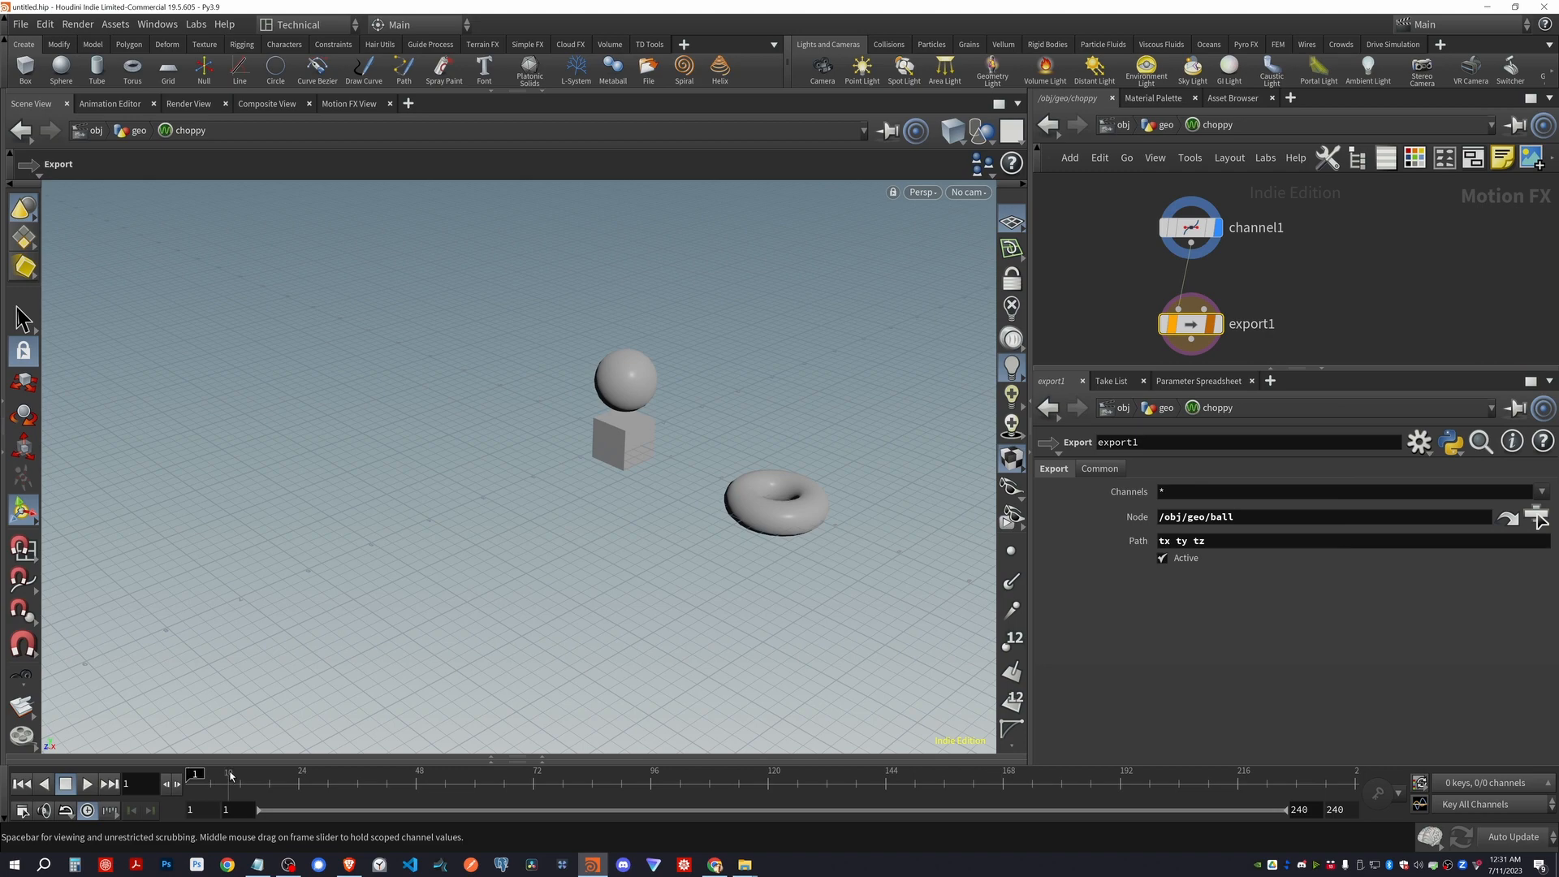
# Play the animation to examine the exported ball motion from different viewing angles, and return to the first frame
pyautogui.press('Up')
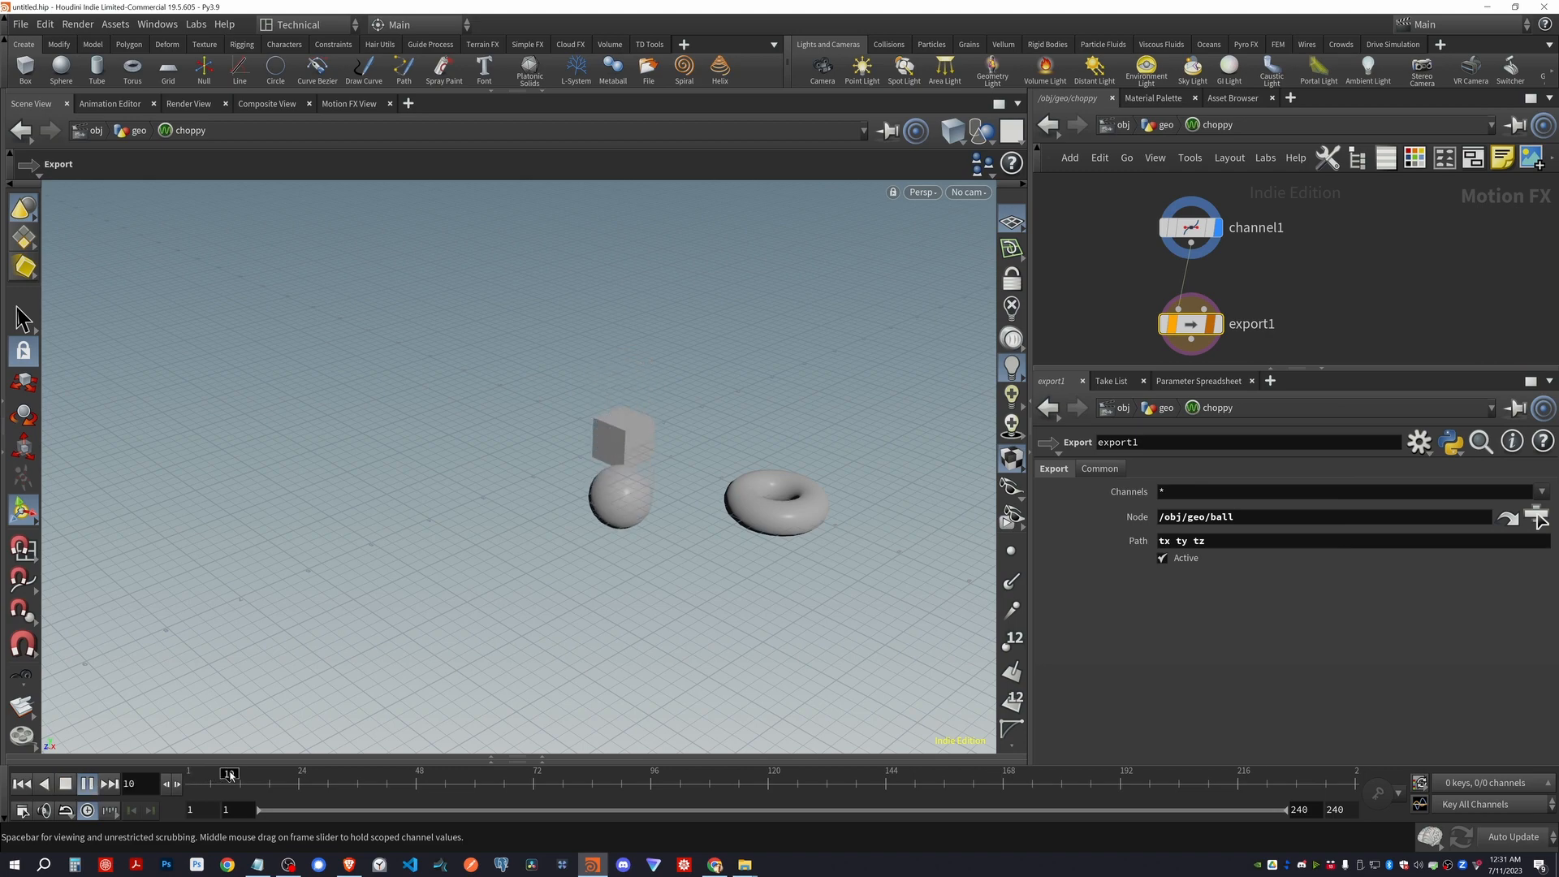
pyautogui.press('space')
pyautogui.moveTo(461, 538); pyautogui.dragTo(268, 705, button='right')
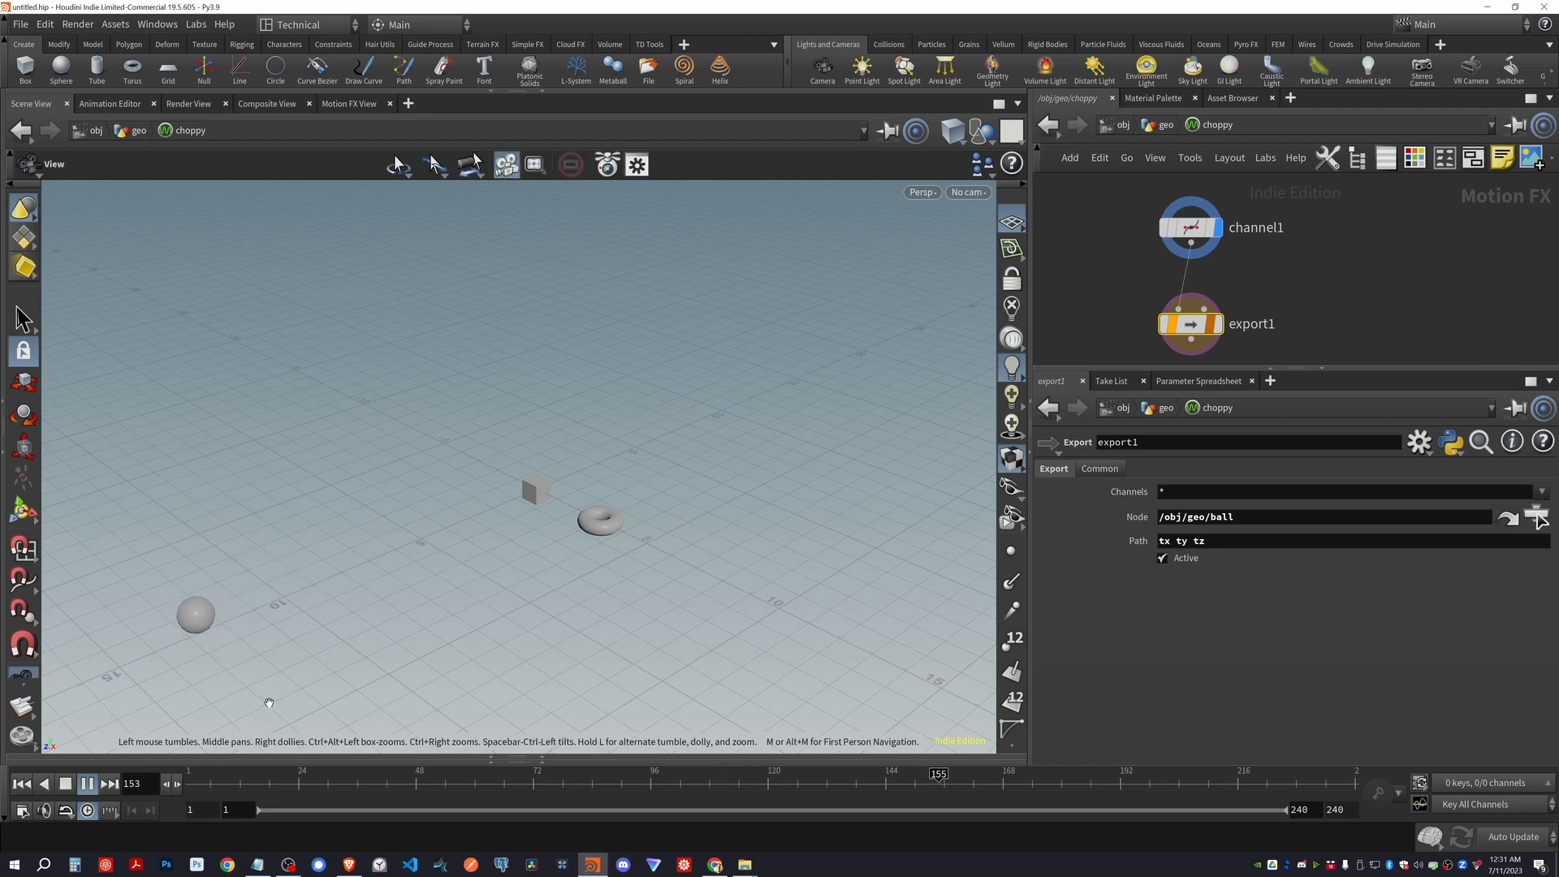
pyautogui.keyDown('alt'); pyautogui.moveTo(268, 704); pyautogui.dragTo(452, 559); pyautogui.keyUp('alt')
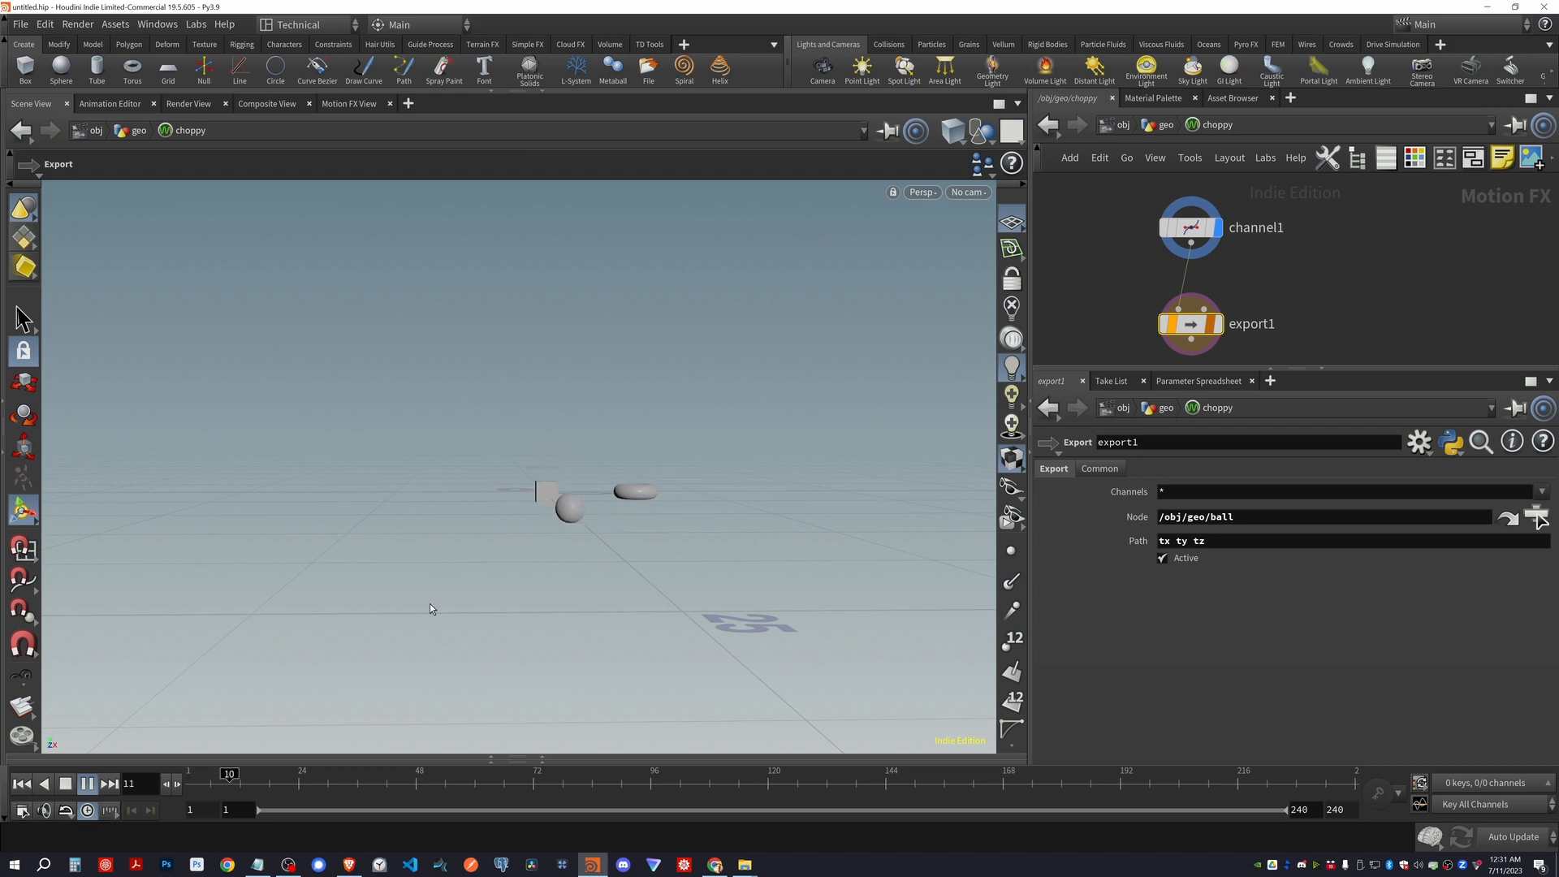
pyautogui.hotkey('ctrl', 'Up')
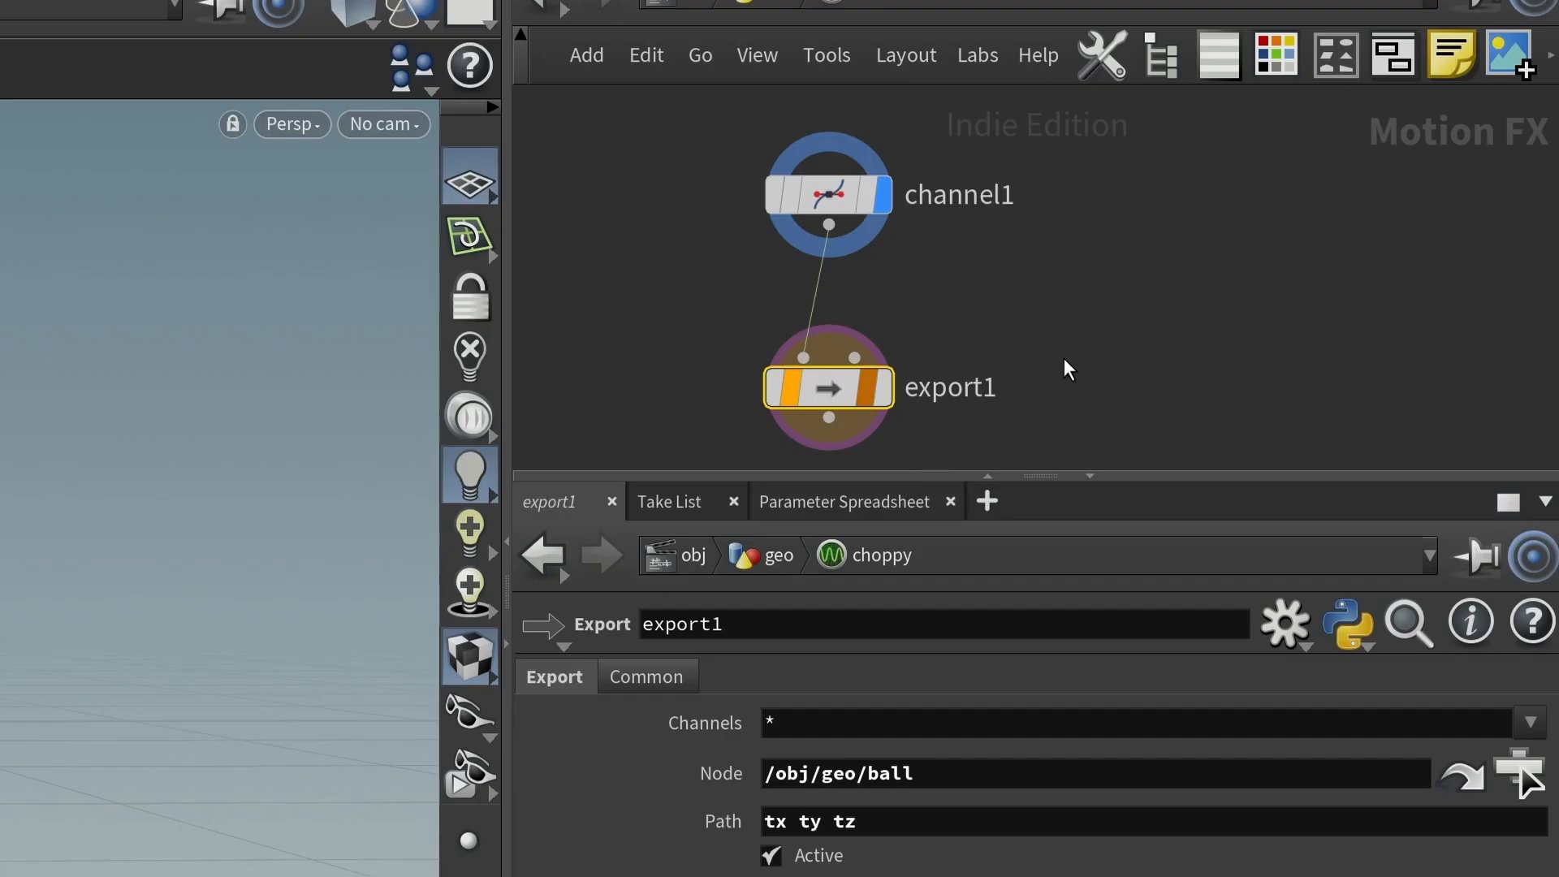
# Go up to the geo network and inspect the ball's Center parameters for the channel overrides
pyautogui.press('u')
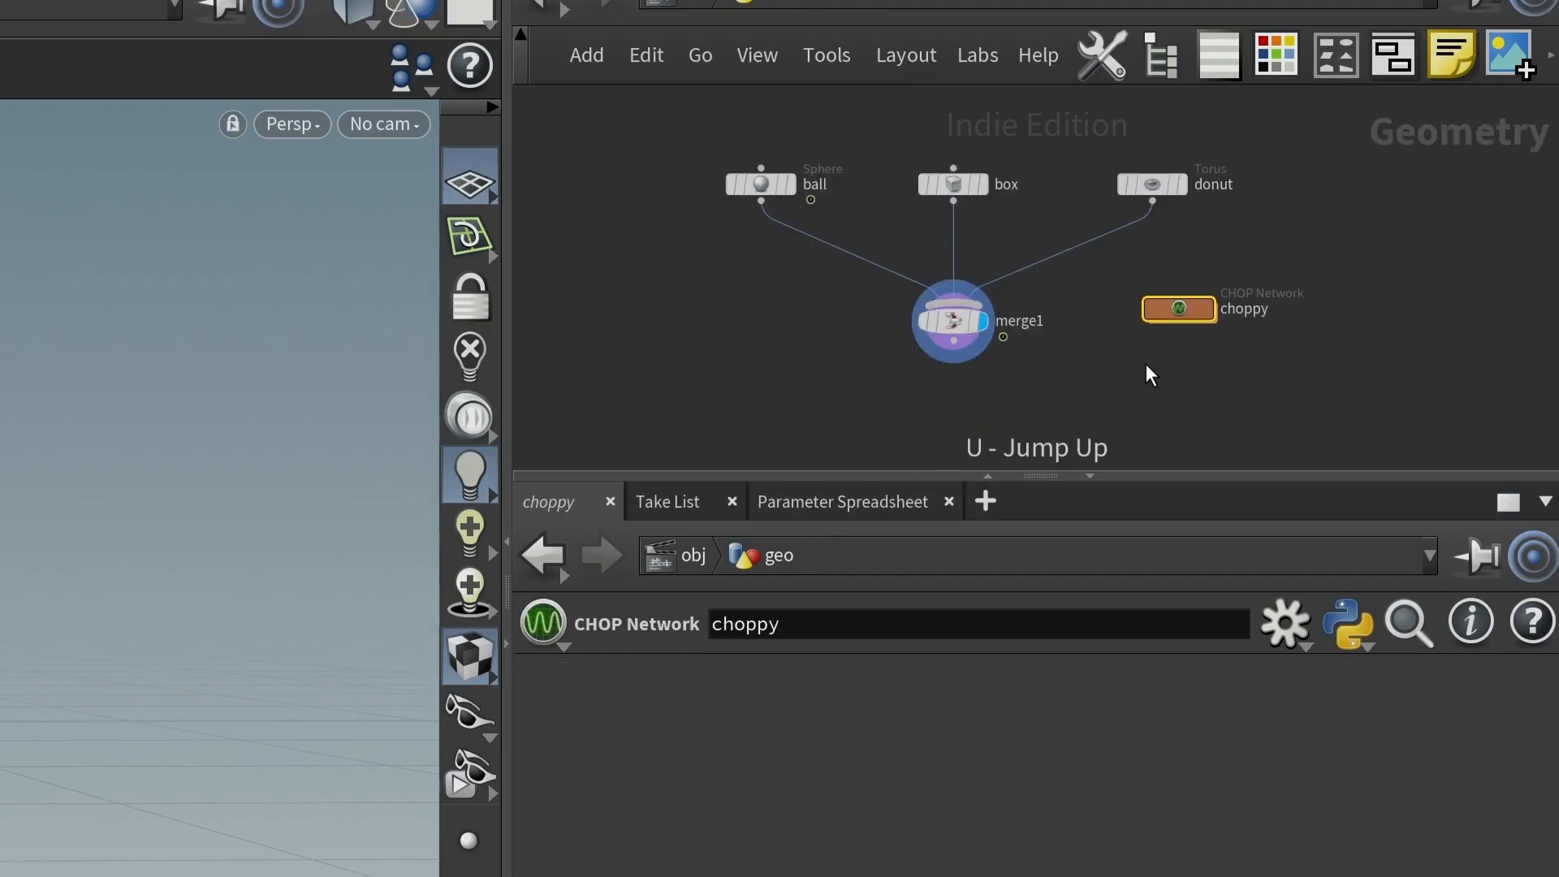
pyautogui.click(761, 183)
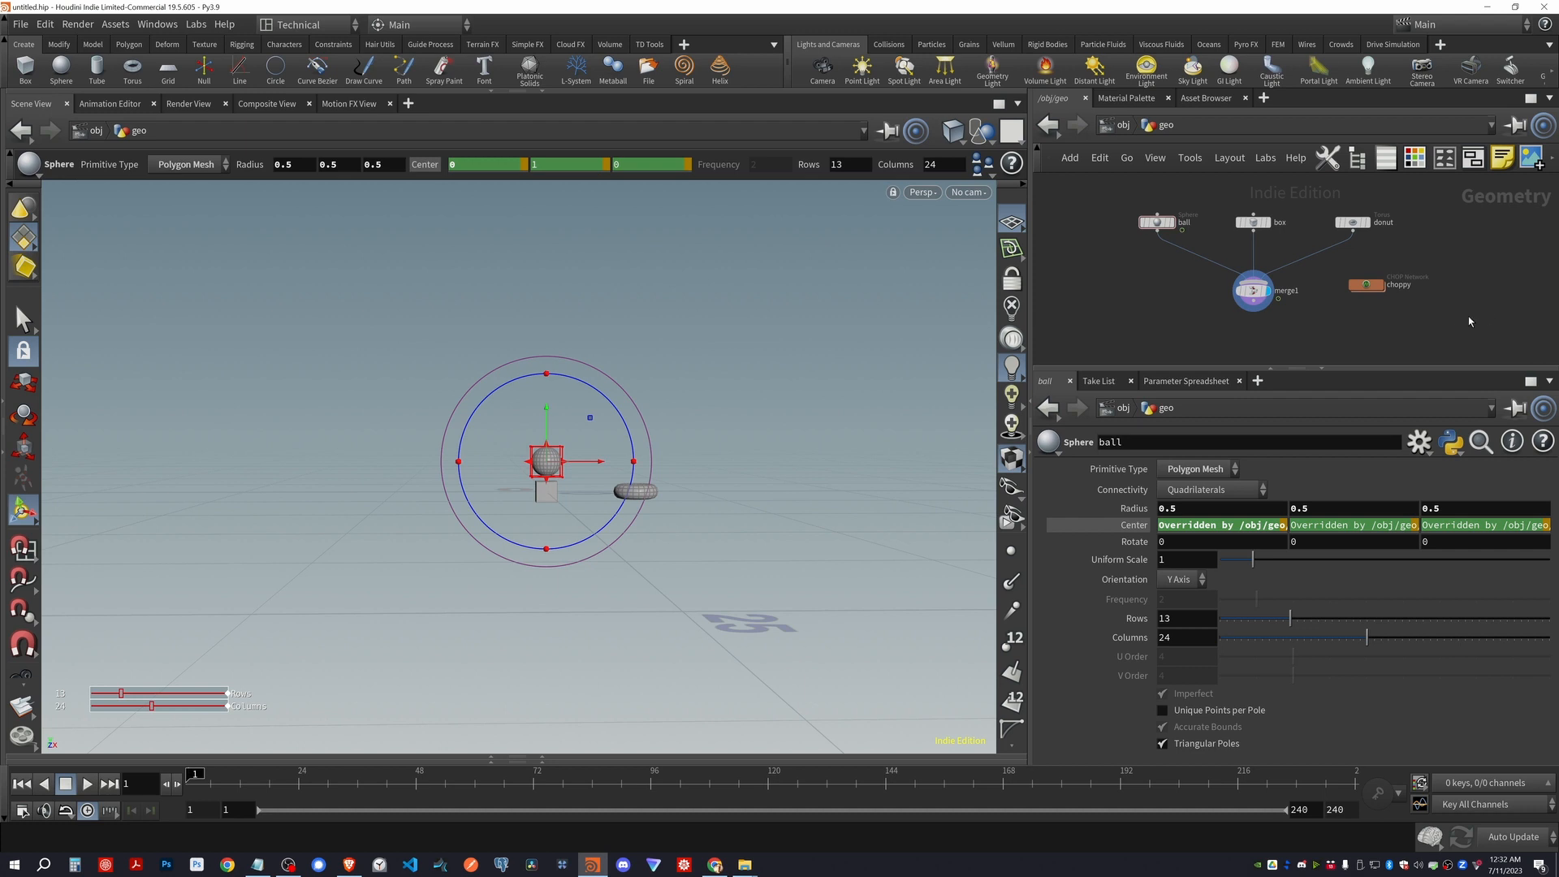
# Go back into the choppy network and cut both the channel and export nodes out of it
pyautogui.moveTo(1468, 315); pyautogui.dragTo(1429, 320, button='middle')
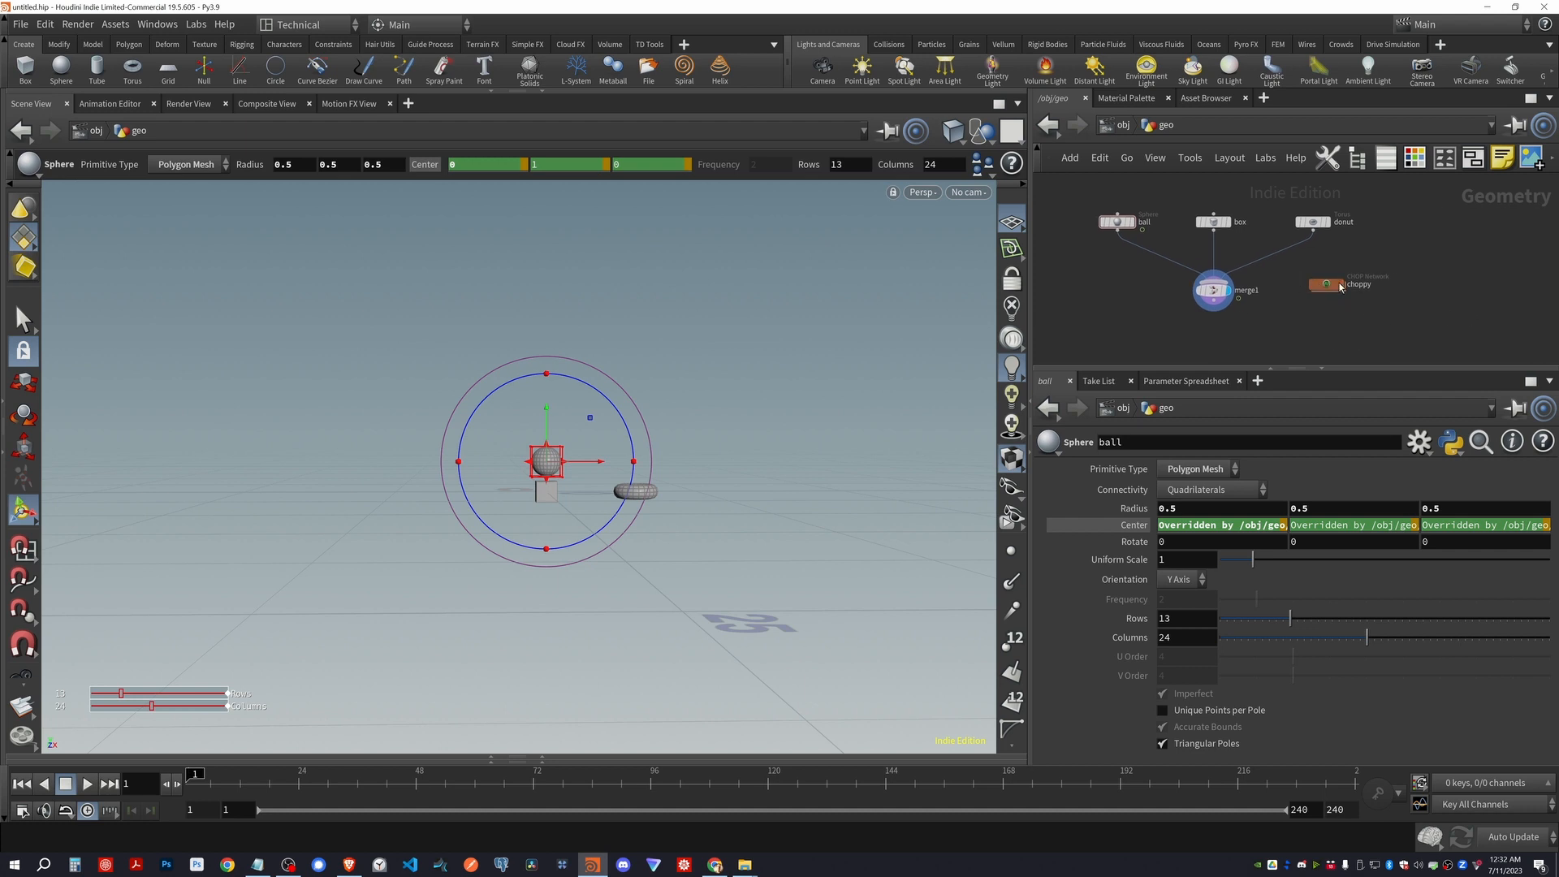
pyautogui.doubleClick(1326, 284)
pyautogui.hotkey('ctrl', 'x')
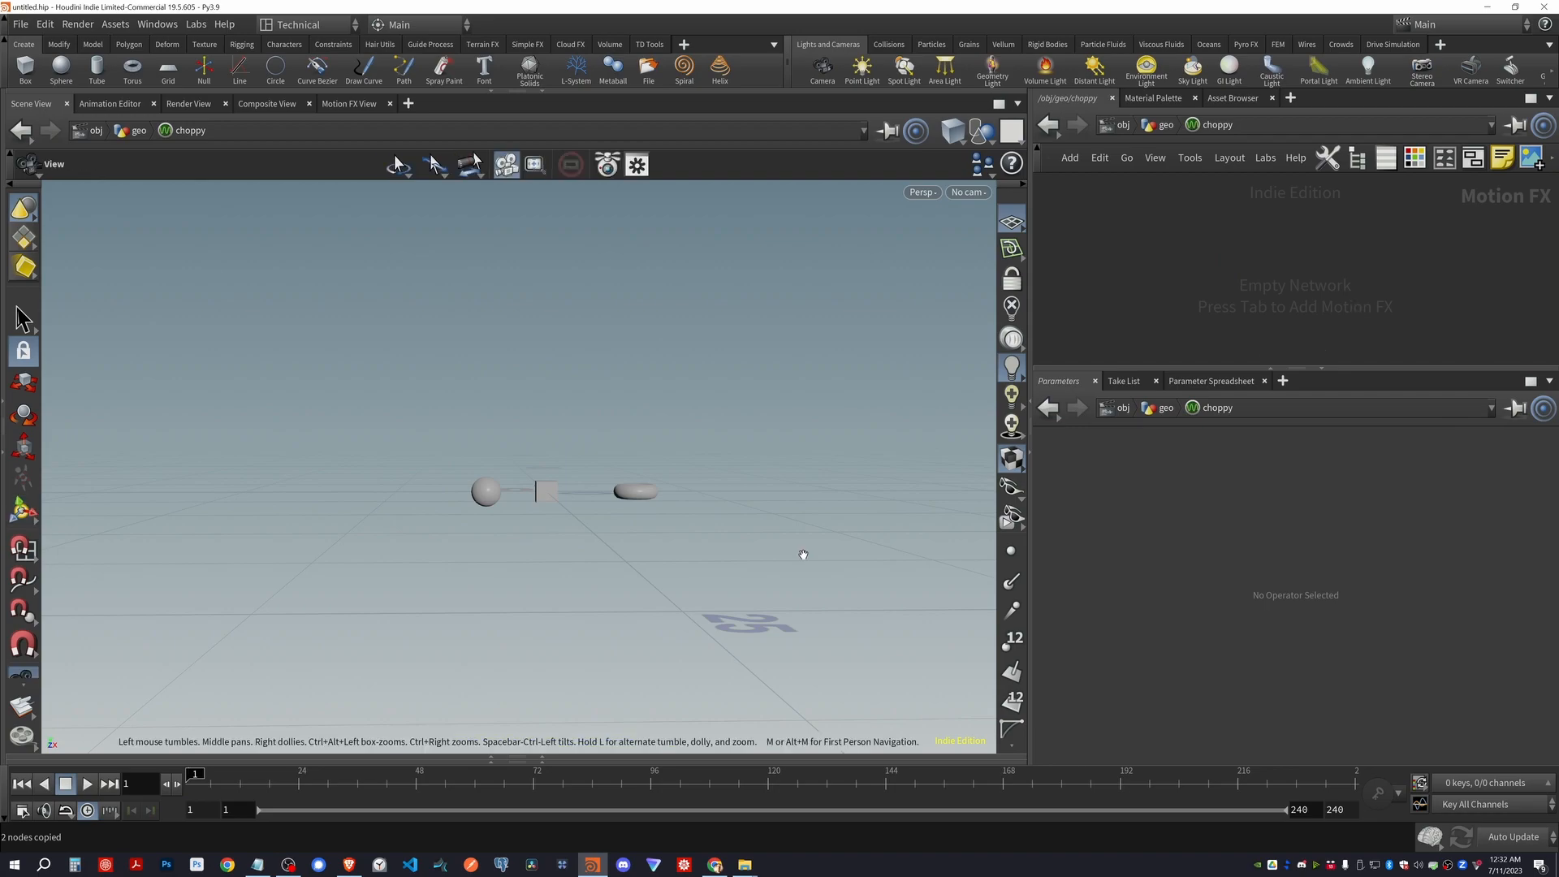
# Add a Wave node to the empty choppy network and position it with room around it
pyautogui.press('h')
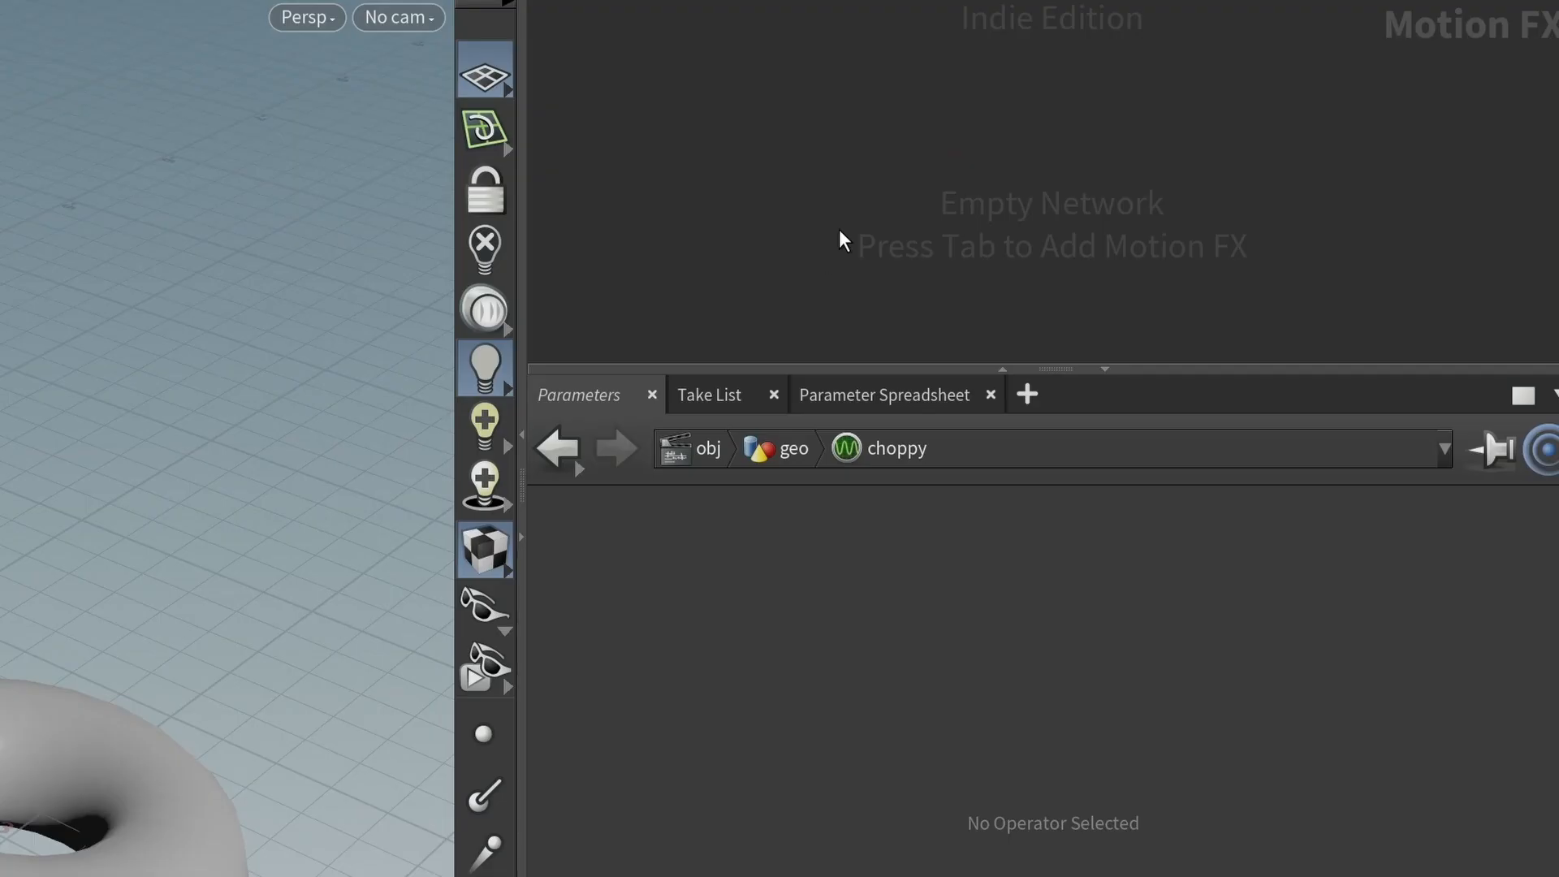
pyautogui.press('Tab')
pyautogui.moveTo(1253, 406)
pyautogui.moveTo(967, 502)
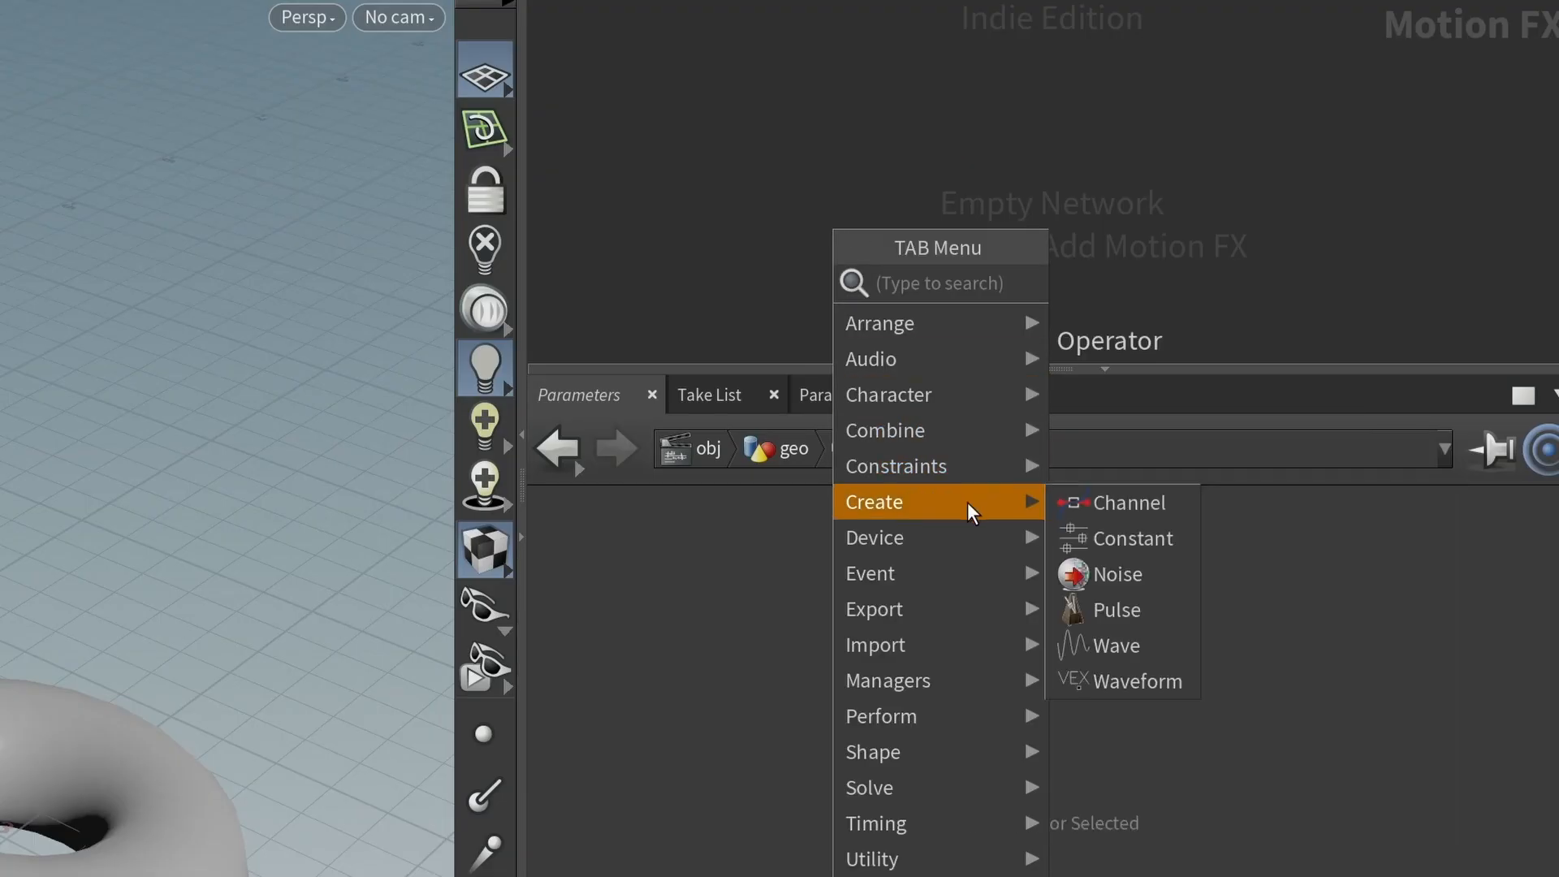
pyautogui.click(1145, 650)
pyautogui.click(674, 149)
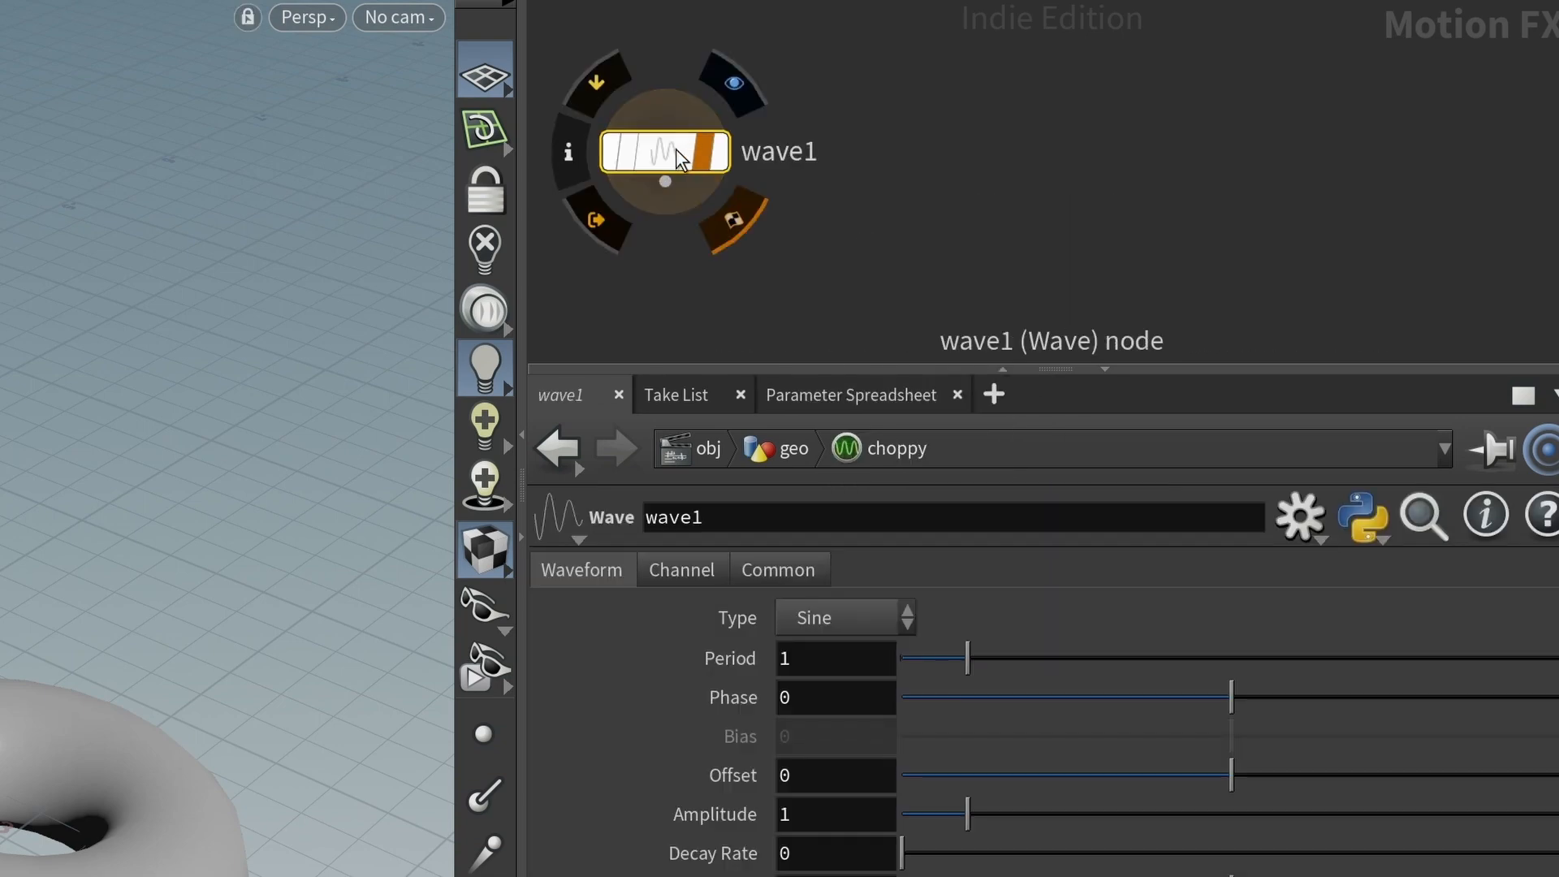
pyautogui.moveTo(676, 149); pyautogui.dragTo(762, 119)
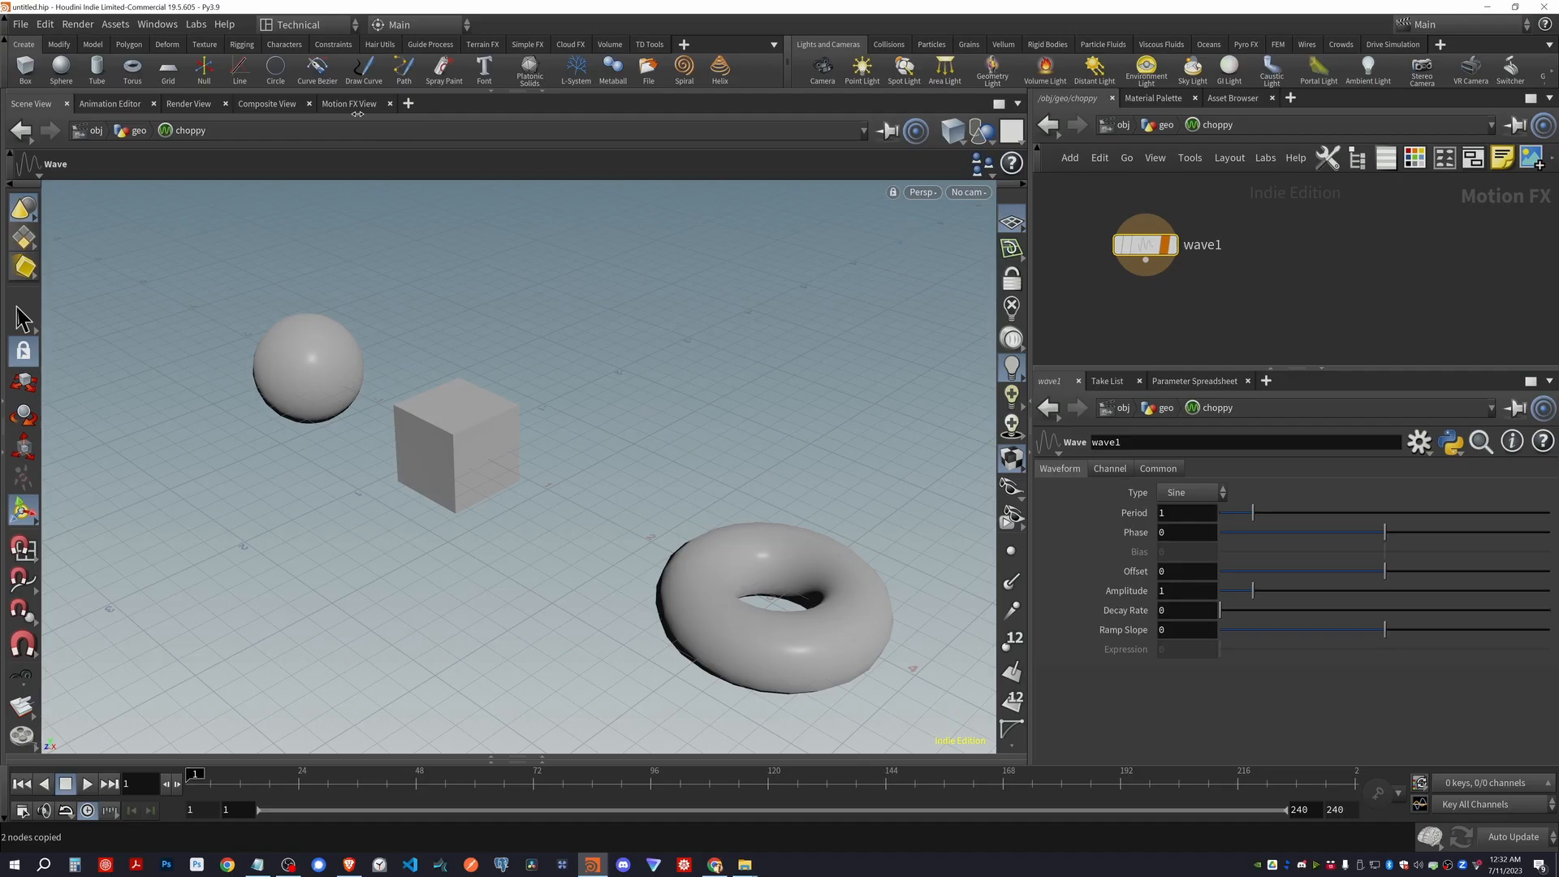
# Display wave1 in the Motion FX View and fit its whole curve in the graph
pyautogui.click(355, 108)
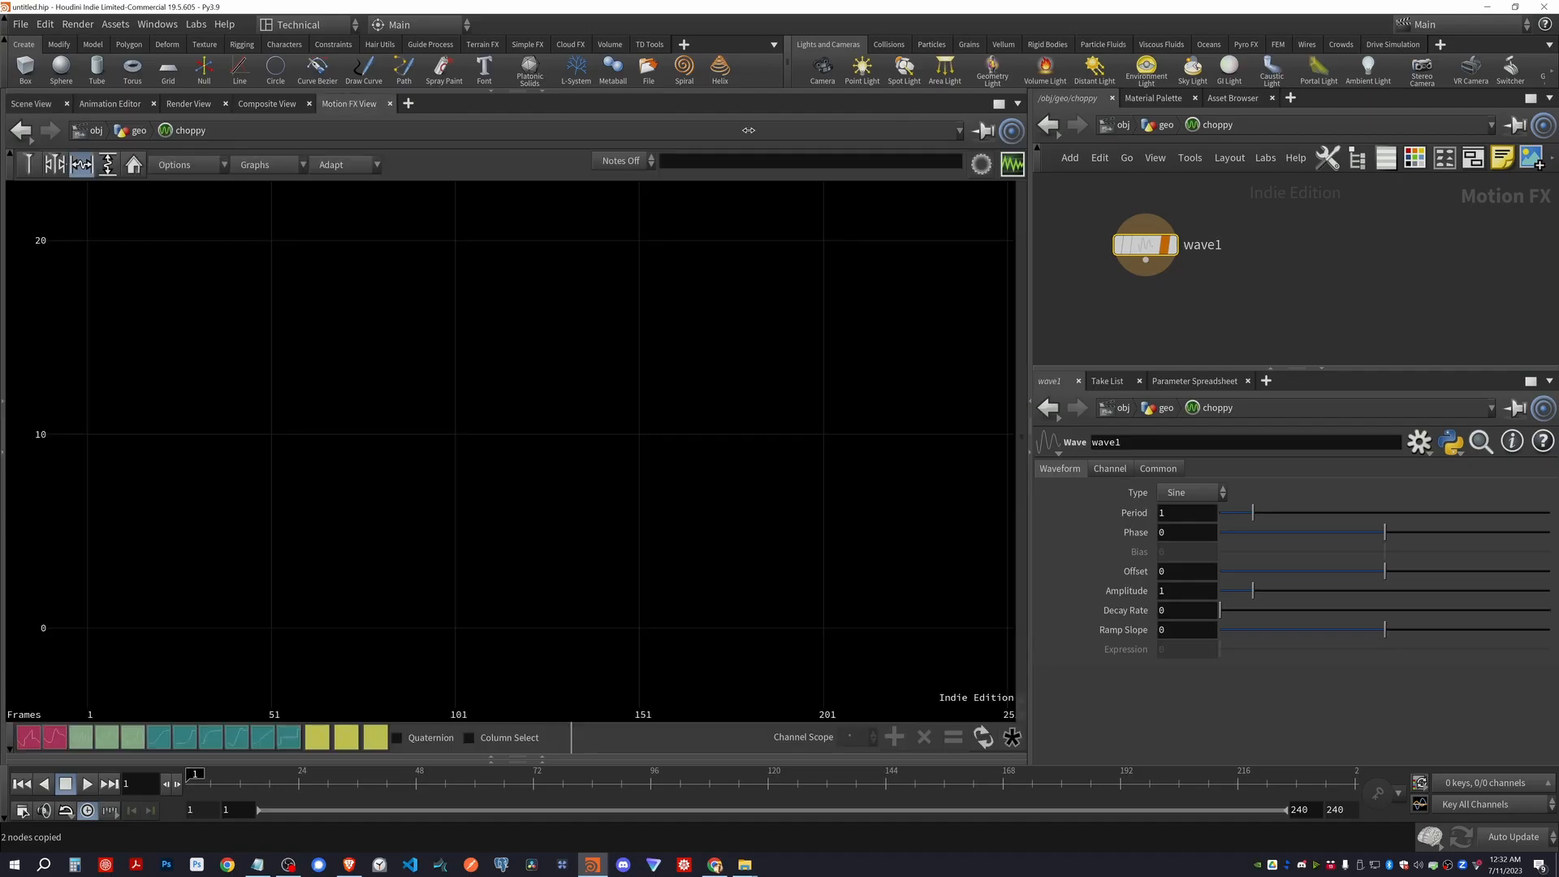
pyautogui.moveTo(817, 183)
pyautogui.click(1179, 276)
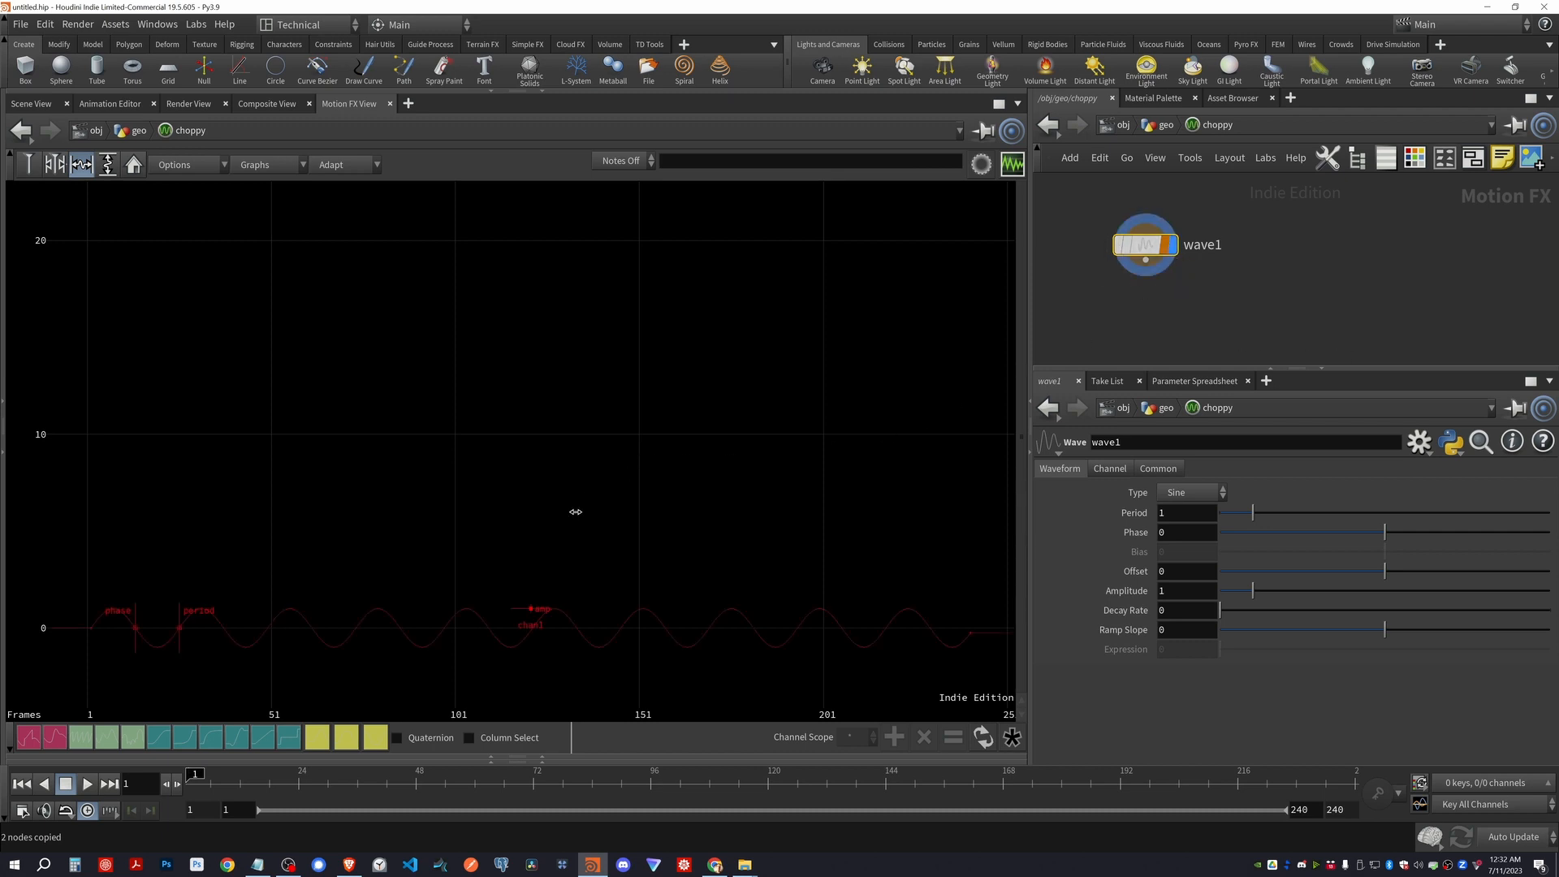
pyautogui.click(134, 164)
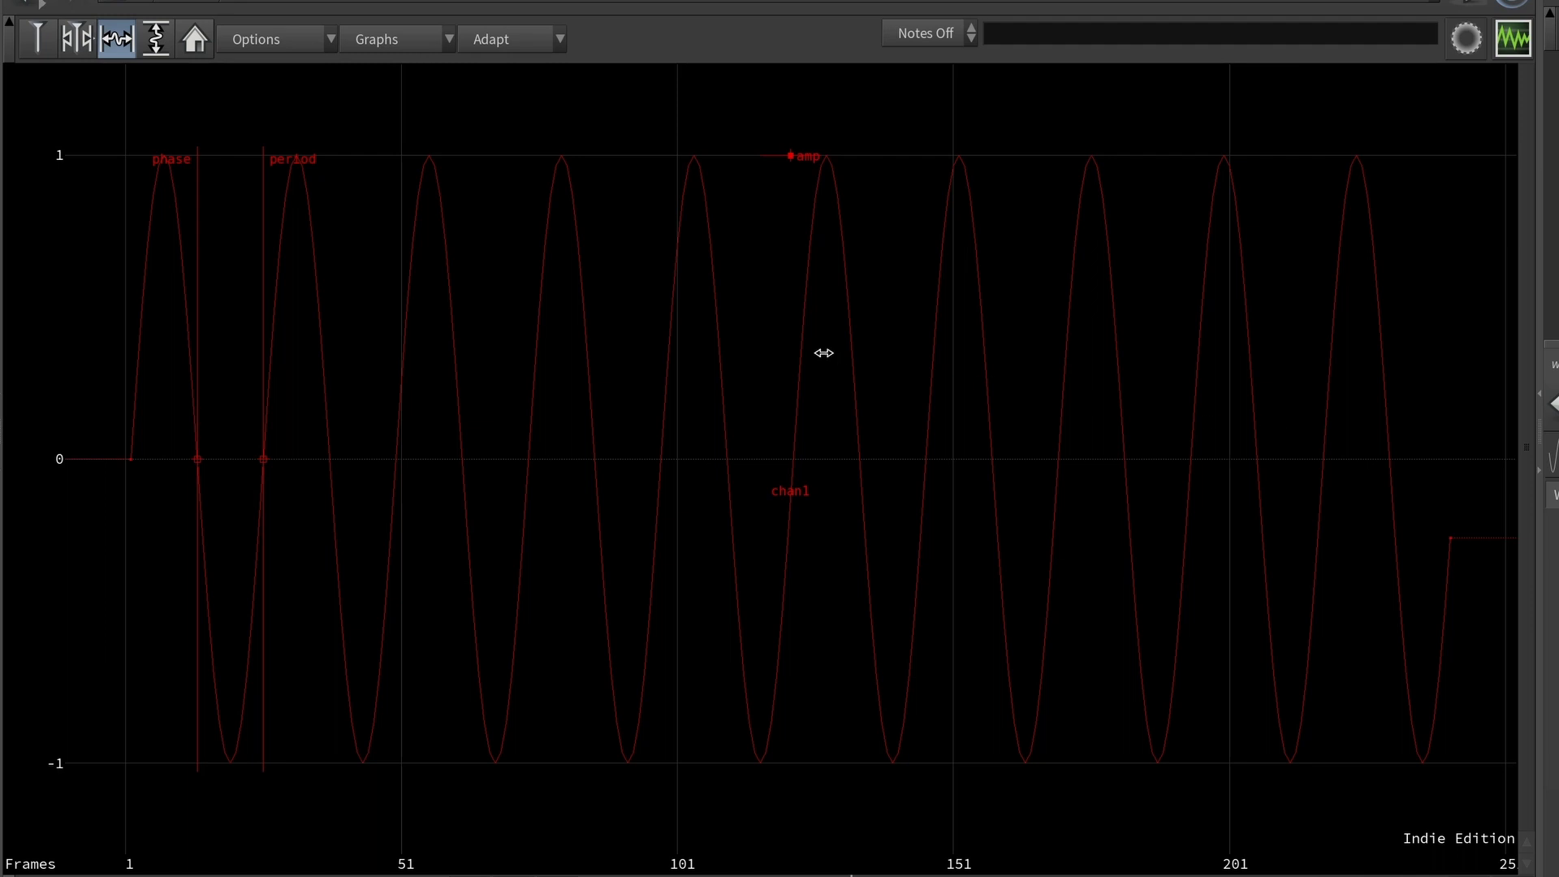
# Shape wave1 into a decaying sine with amplitude about 0.56, period about 0.73, phase about -0.21 and decay rate about 0.138
pyautogui.moveTo(774, 157)
pyautogui.moveTo(774, 157); pyautogui.dragTo(773, 289)
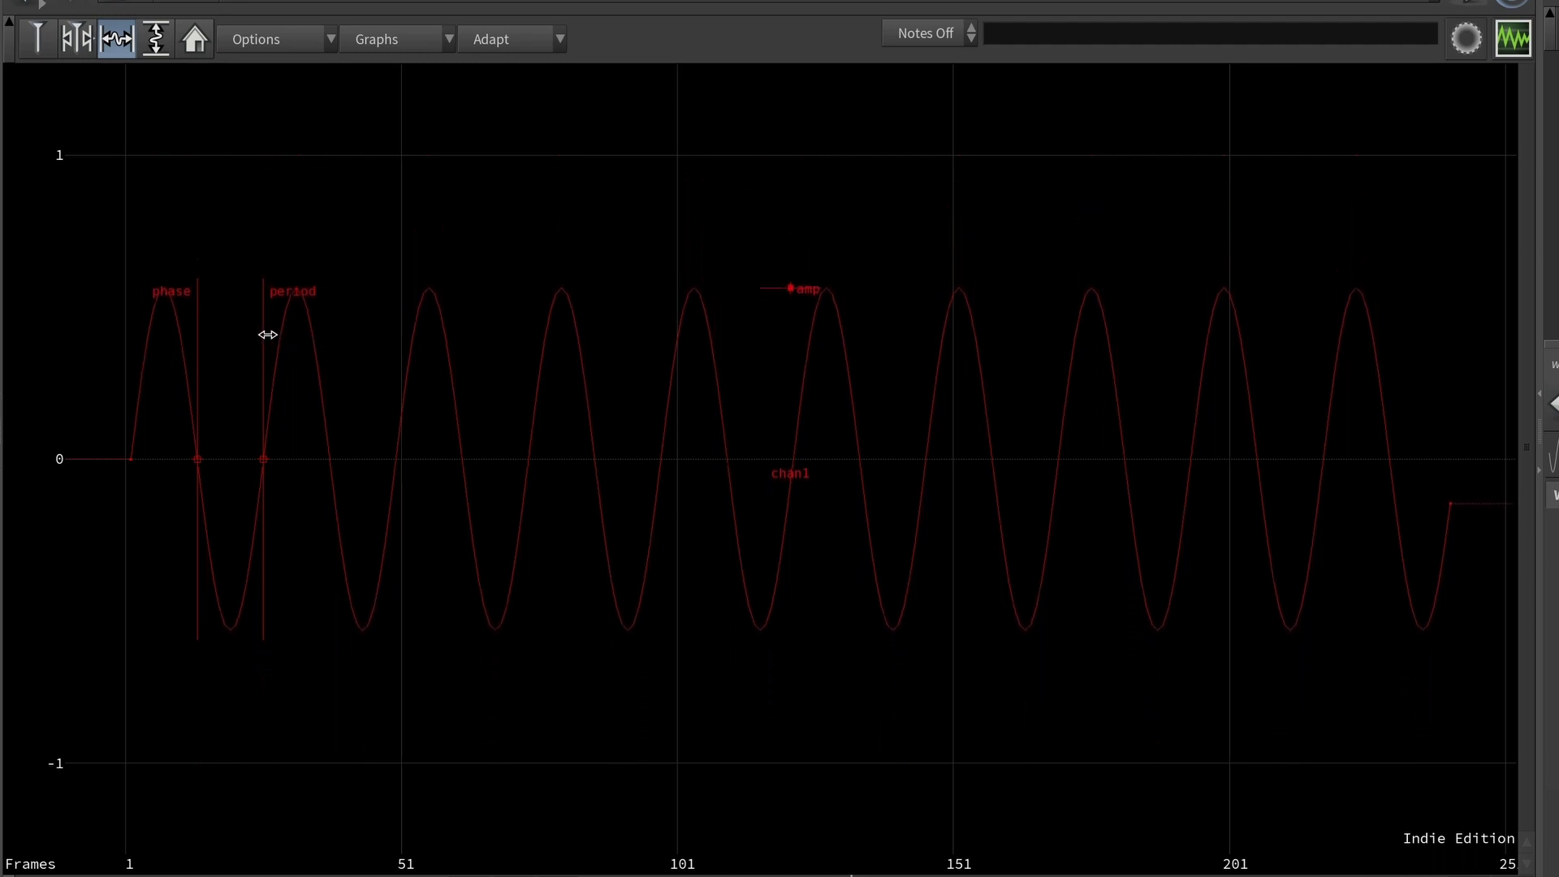
pyautogui.moveTo(268, 338); pyautogui.dragTo(515, 338)
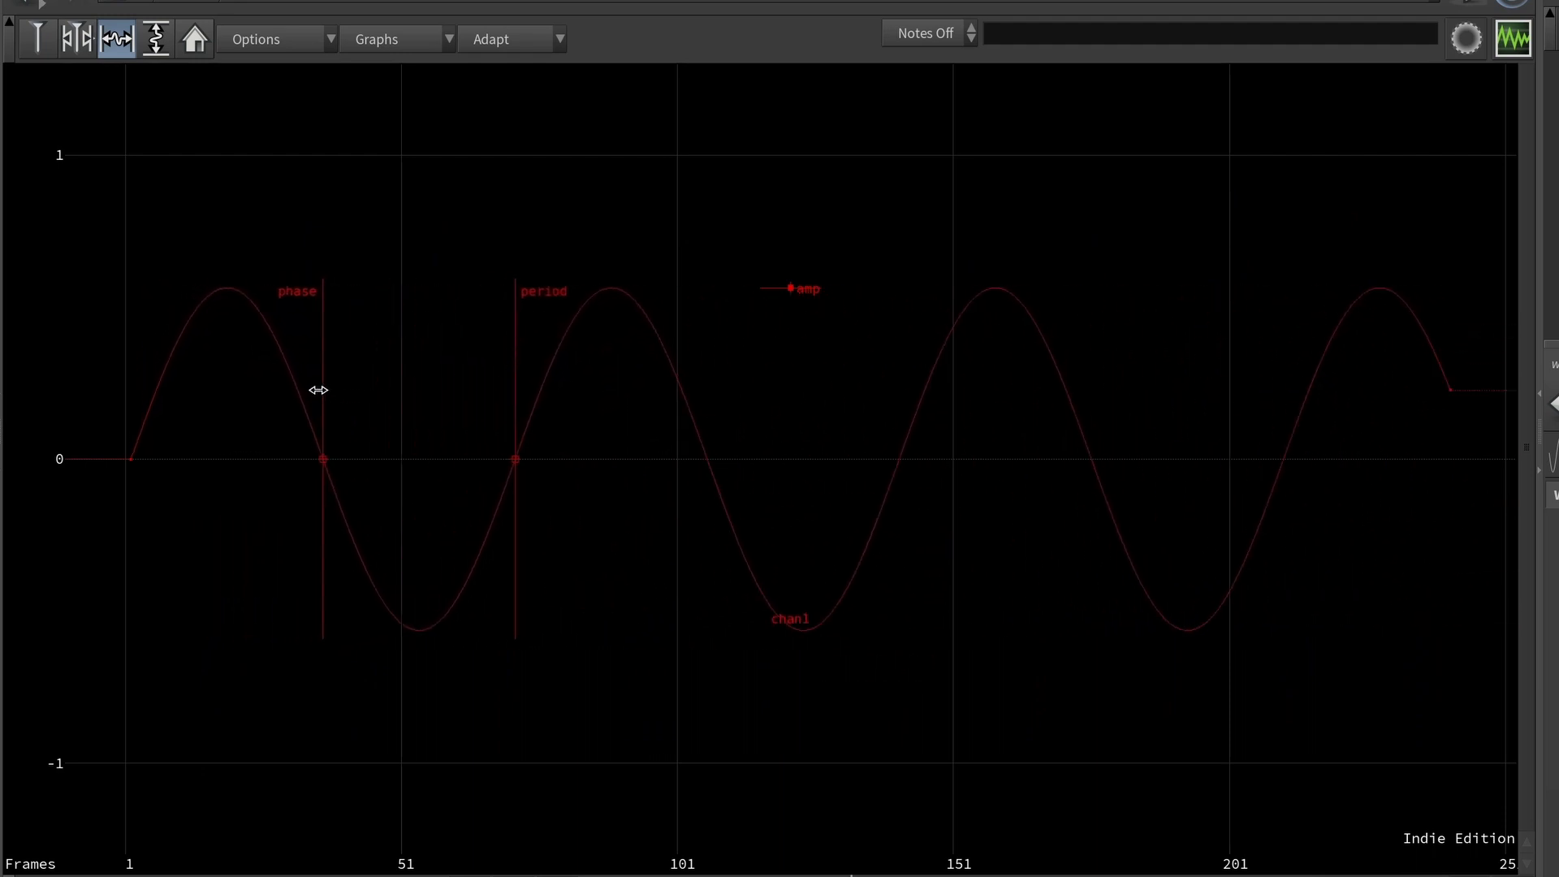
pyautogui.moveTo(318, 390)
pyautogui.mouseDown()
pyautogui.moveTo(121, 386)
pyautogui.moveTo(345, 397)
pyautogui.mouseUp()
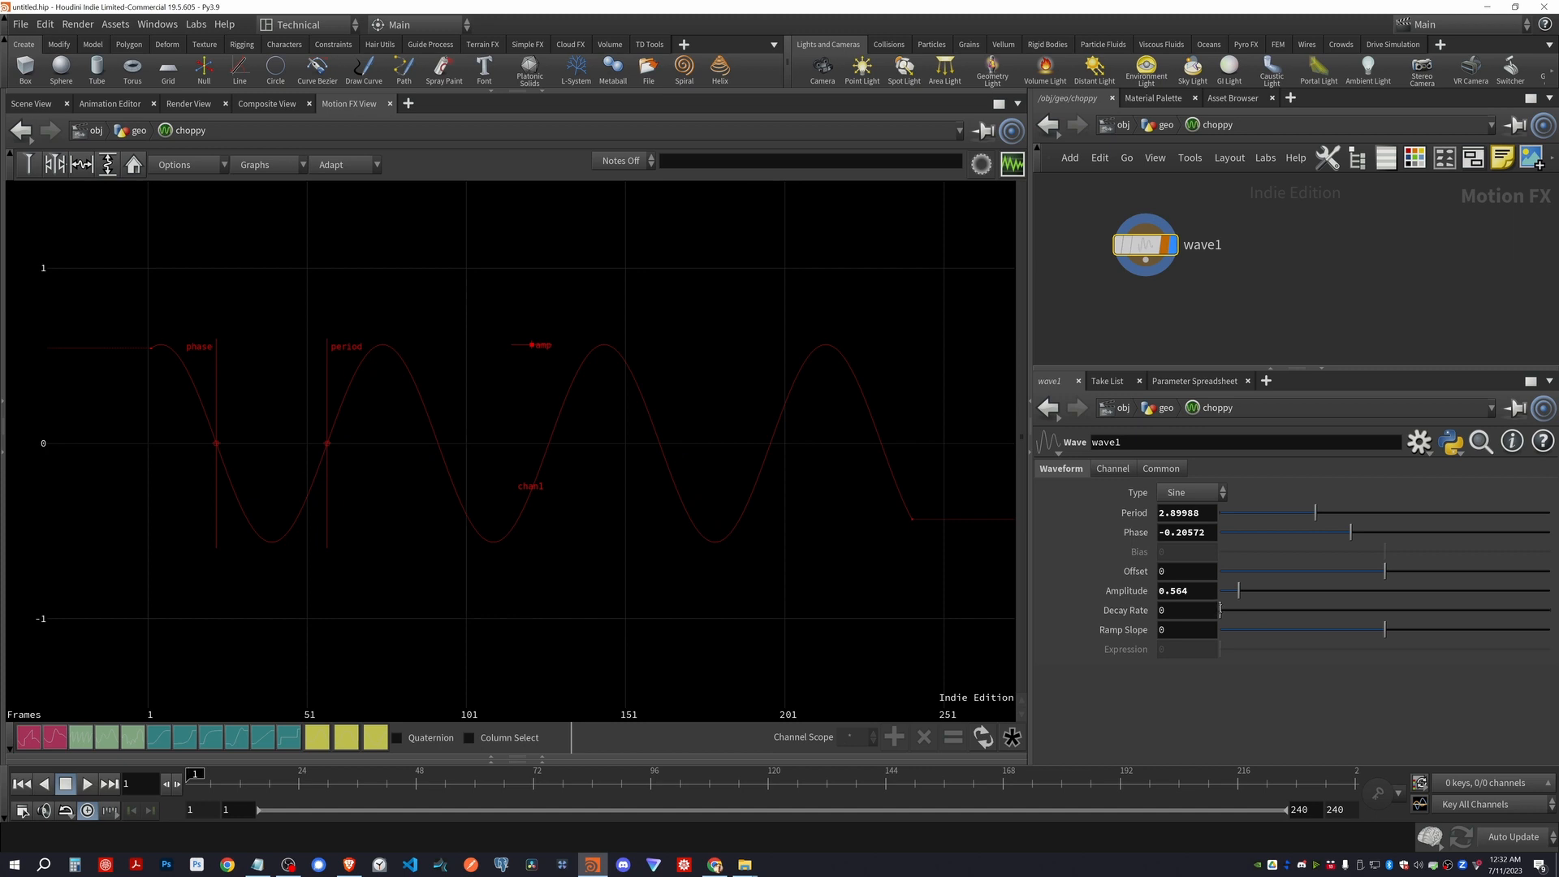
pyautogui.moveTo(1220, 609); pyautogui.dragTo(1265, 610)
pyautogui.moveTo(327, 406); pyautogui.dragTo(194, 397)
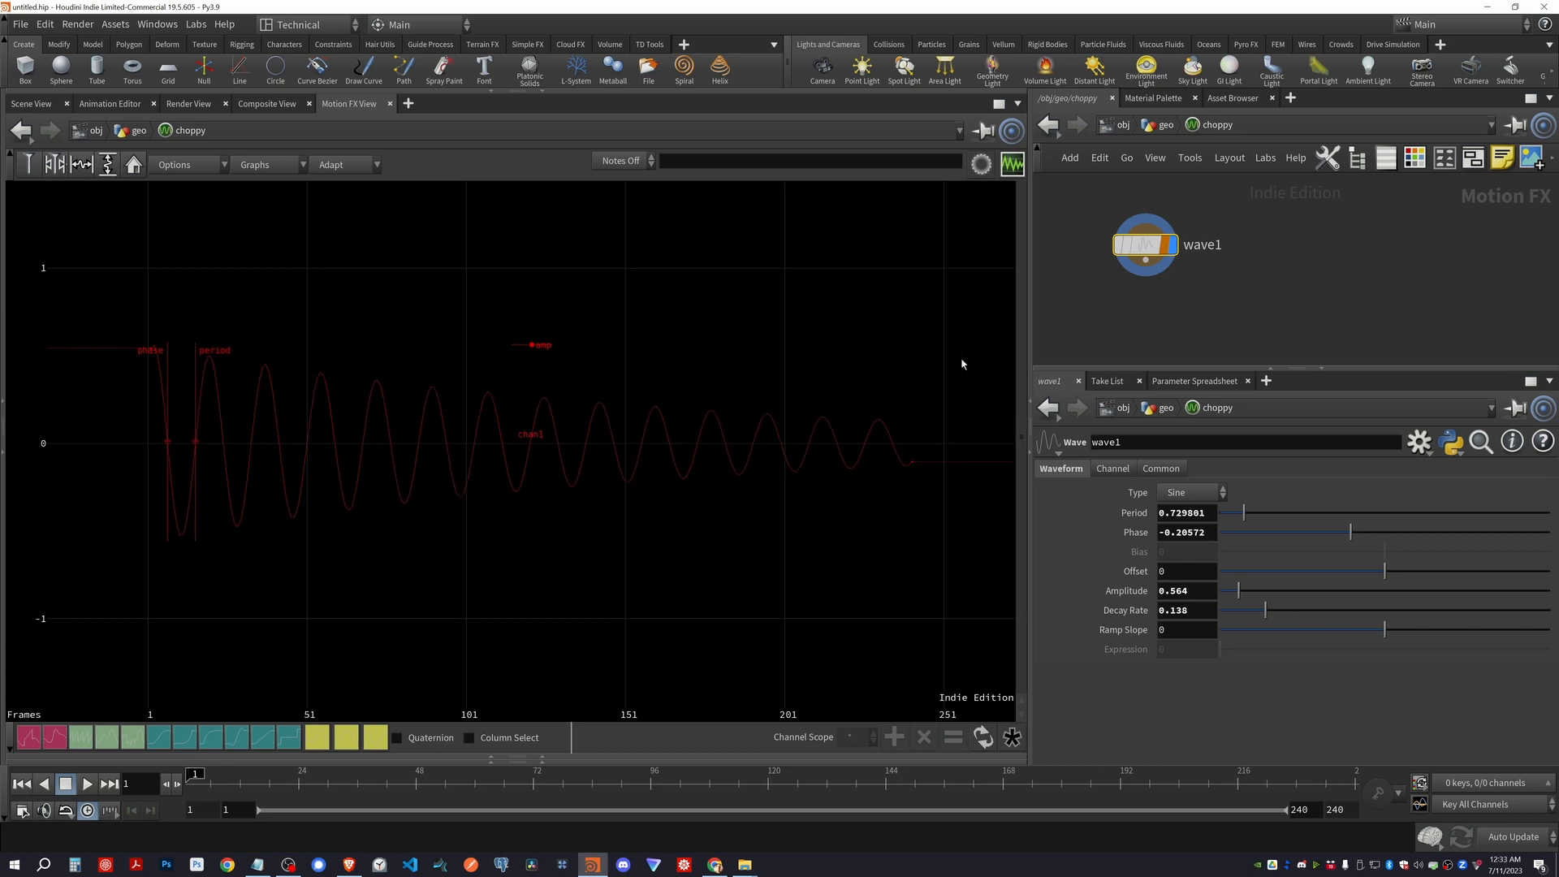
# Add a Noise node beside wave1 and display only its curve in the graph
pyautogui.click(1074, 324)
pyautogui.press('Tab')
pyautogui.moveTo(1308, 424)
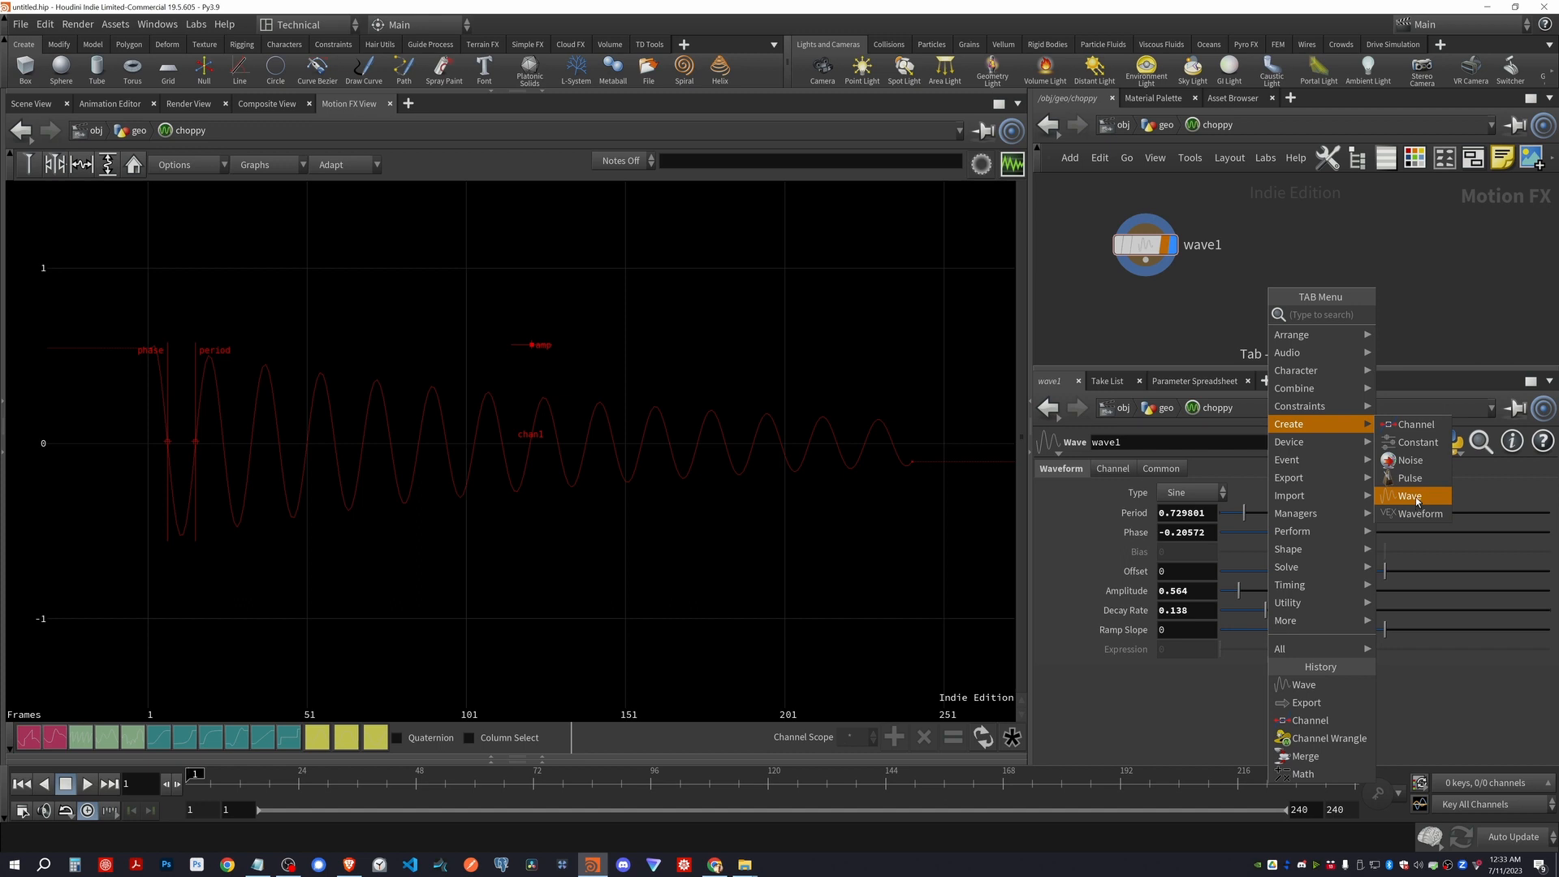
pyautogui.click(1413, 461)
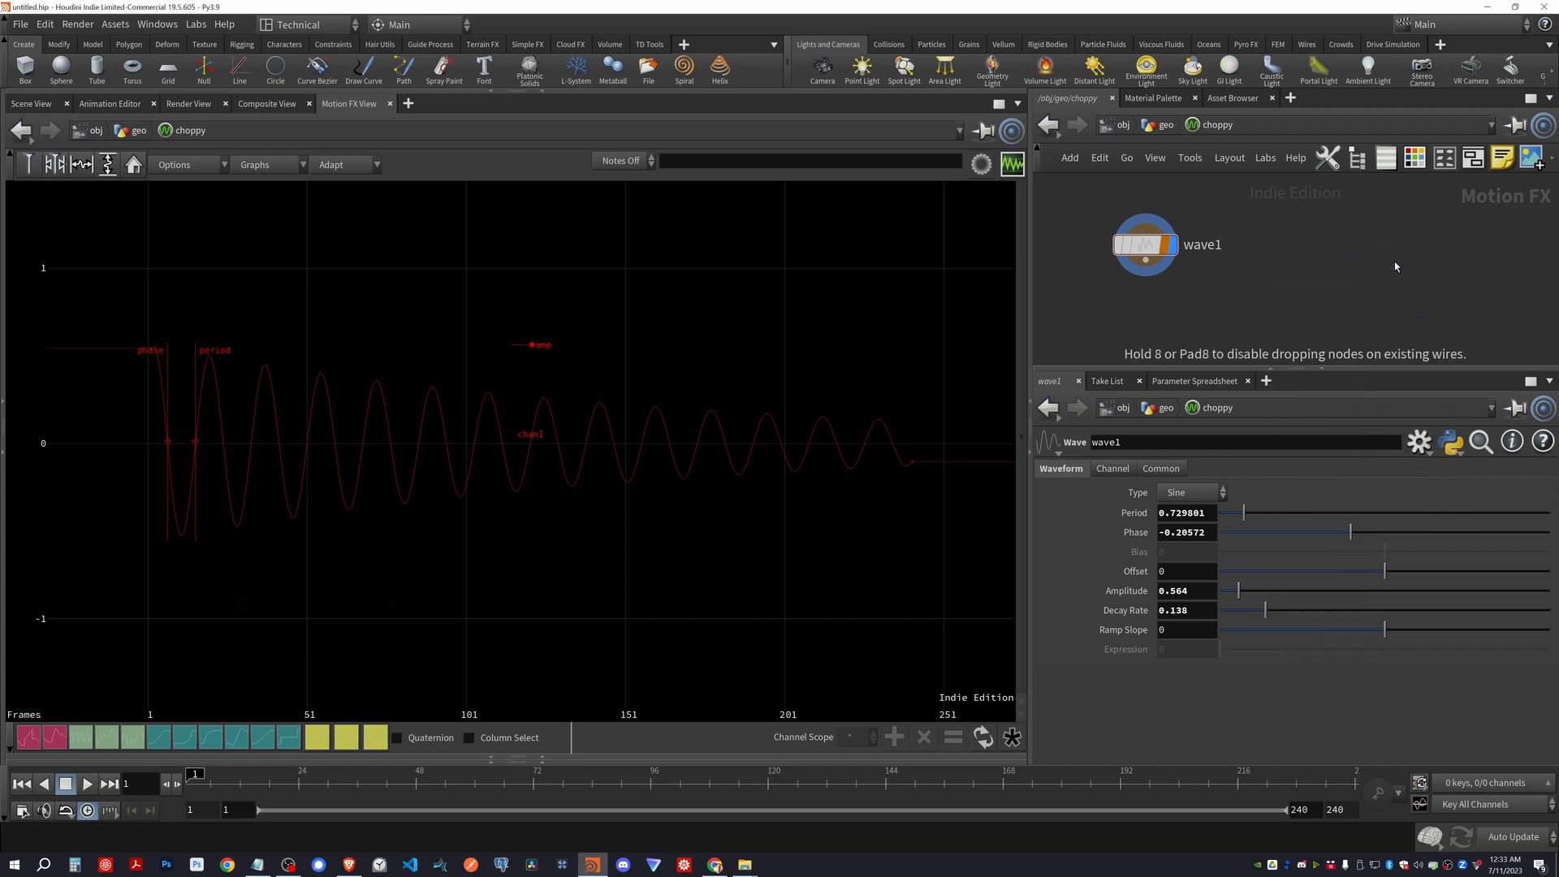
pyautogui.click(1391, 260)
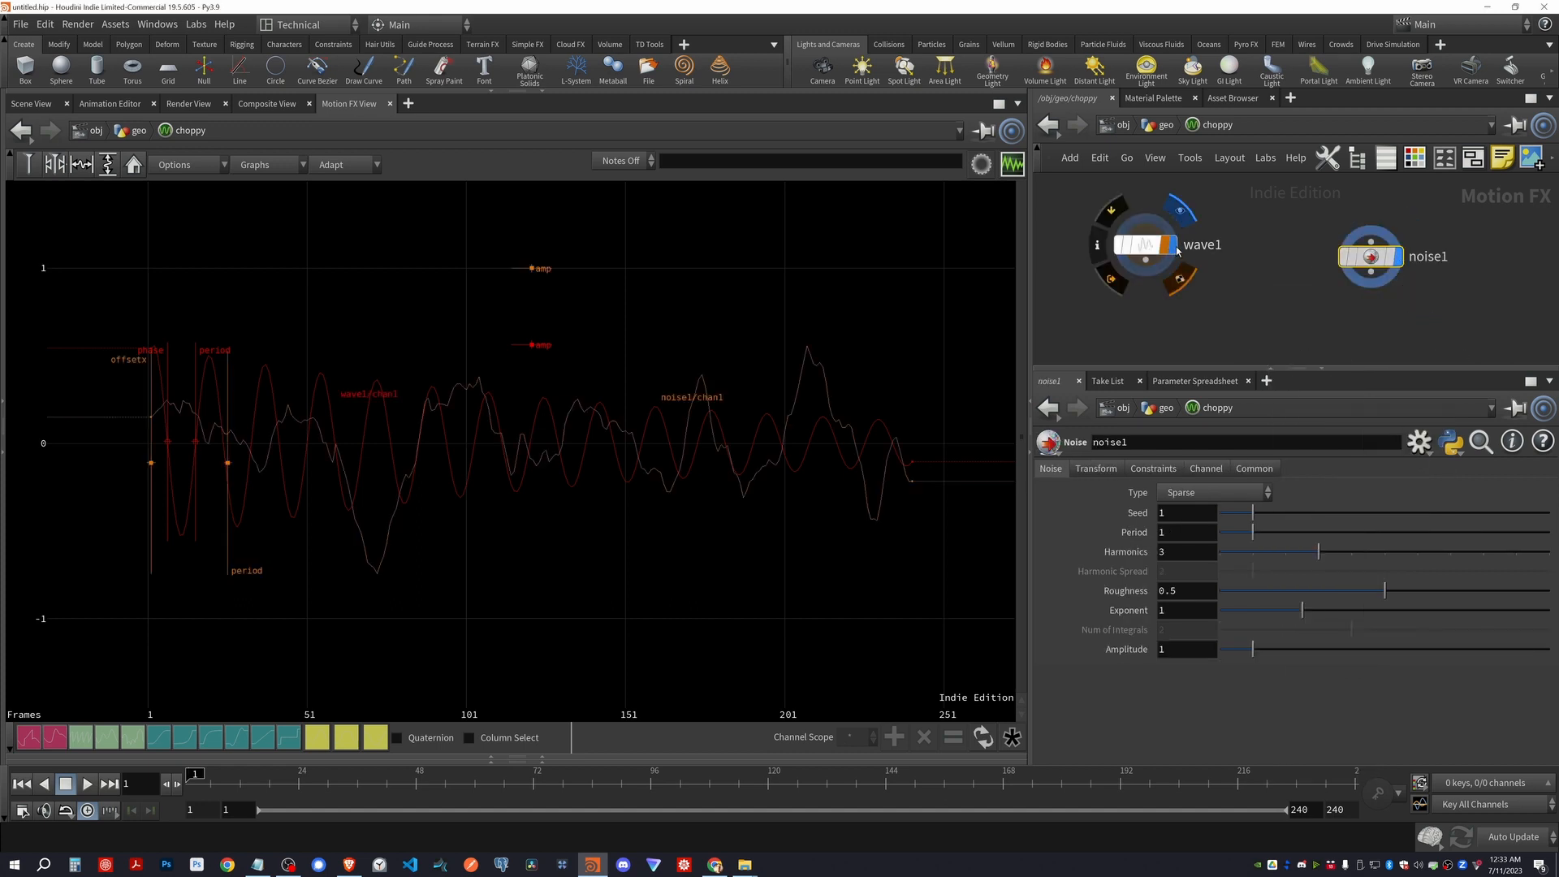
pyautogui.moveTo(1364, 264); pyautogui.dragTo(1324, 252)
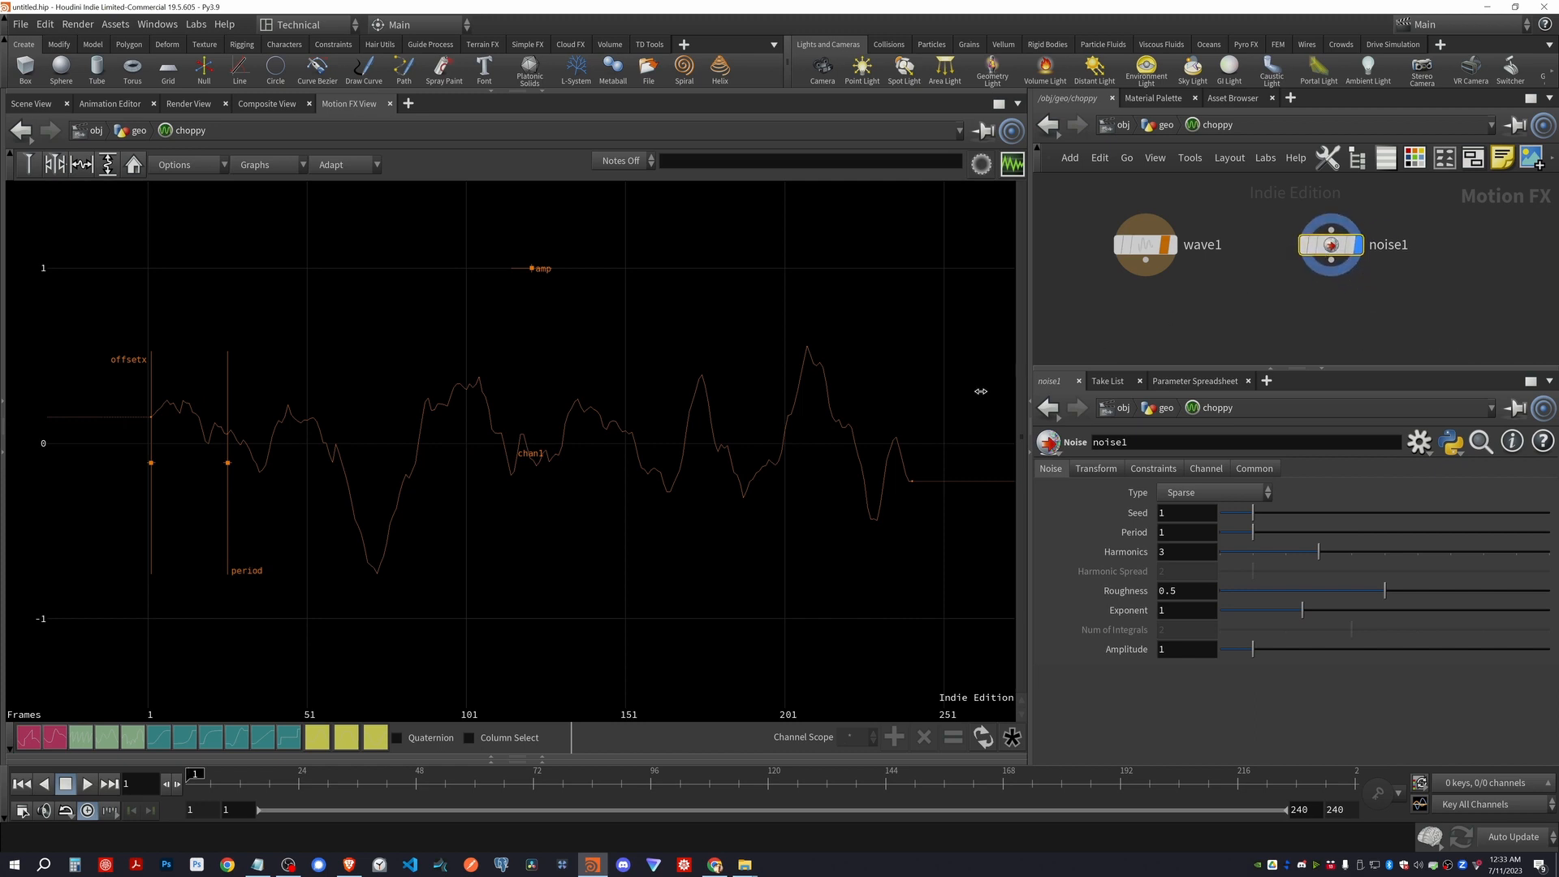
pyautogui.click(1202, 492)
pyautogui.click(1202, 492)
pyautogui.press('Tab')
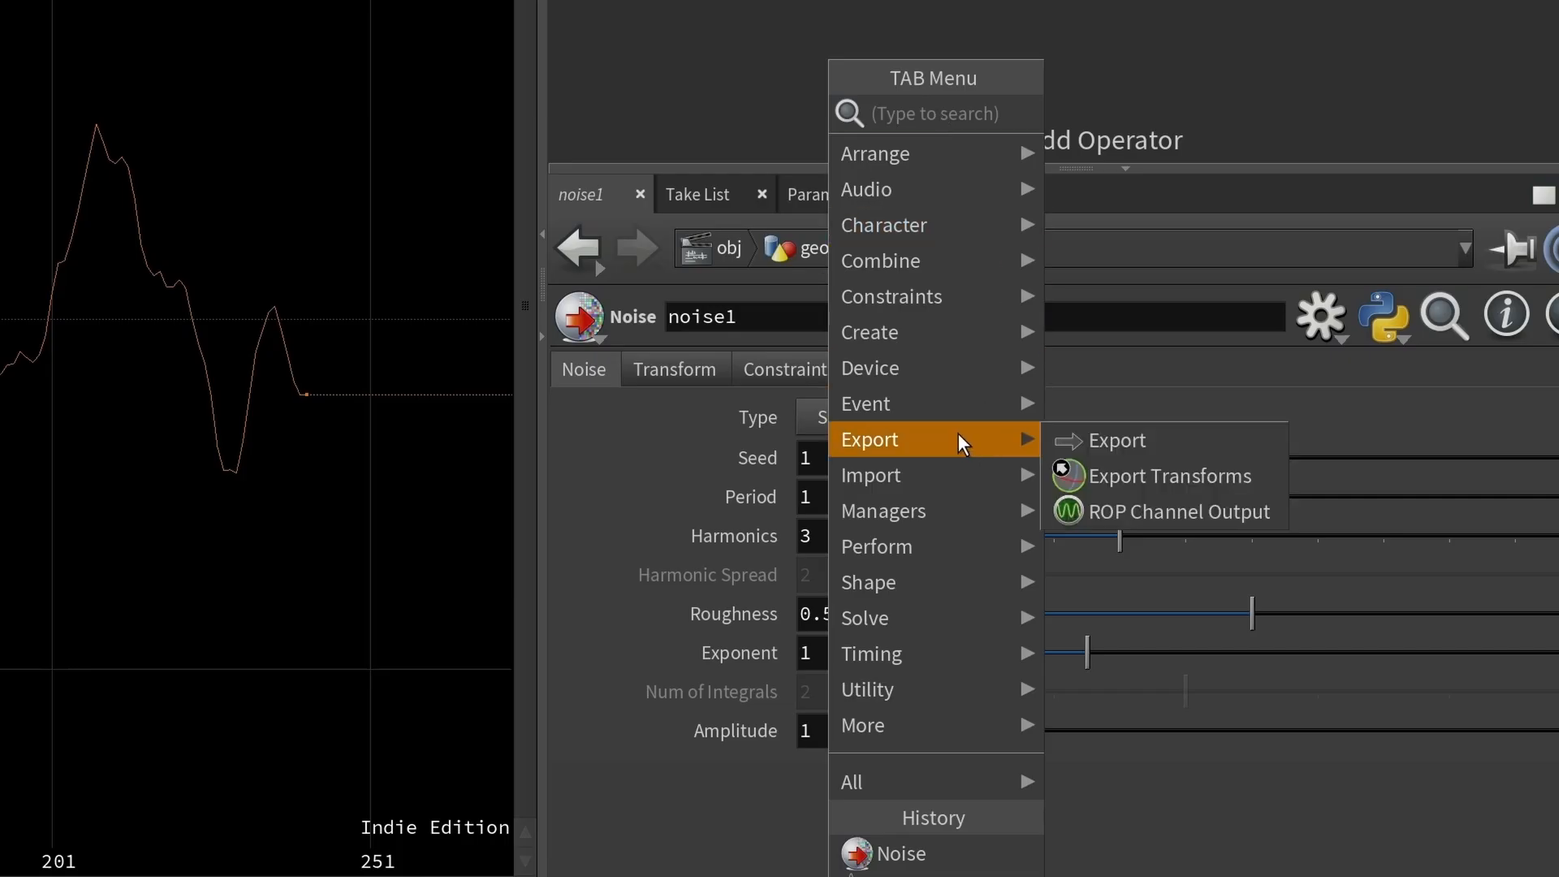
pyautogui.moveTo(918, 273)
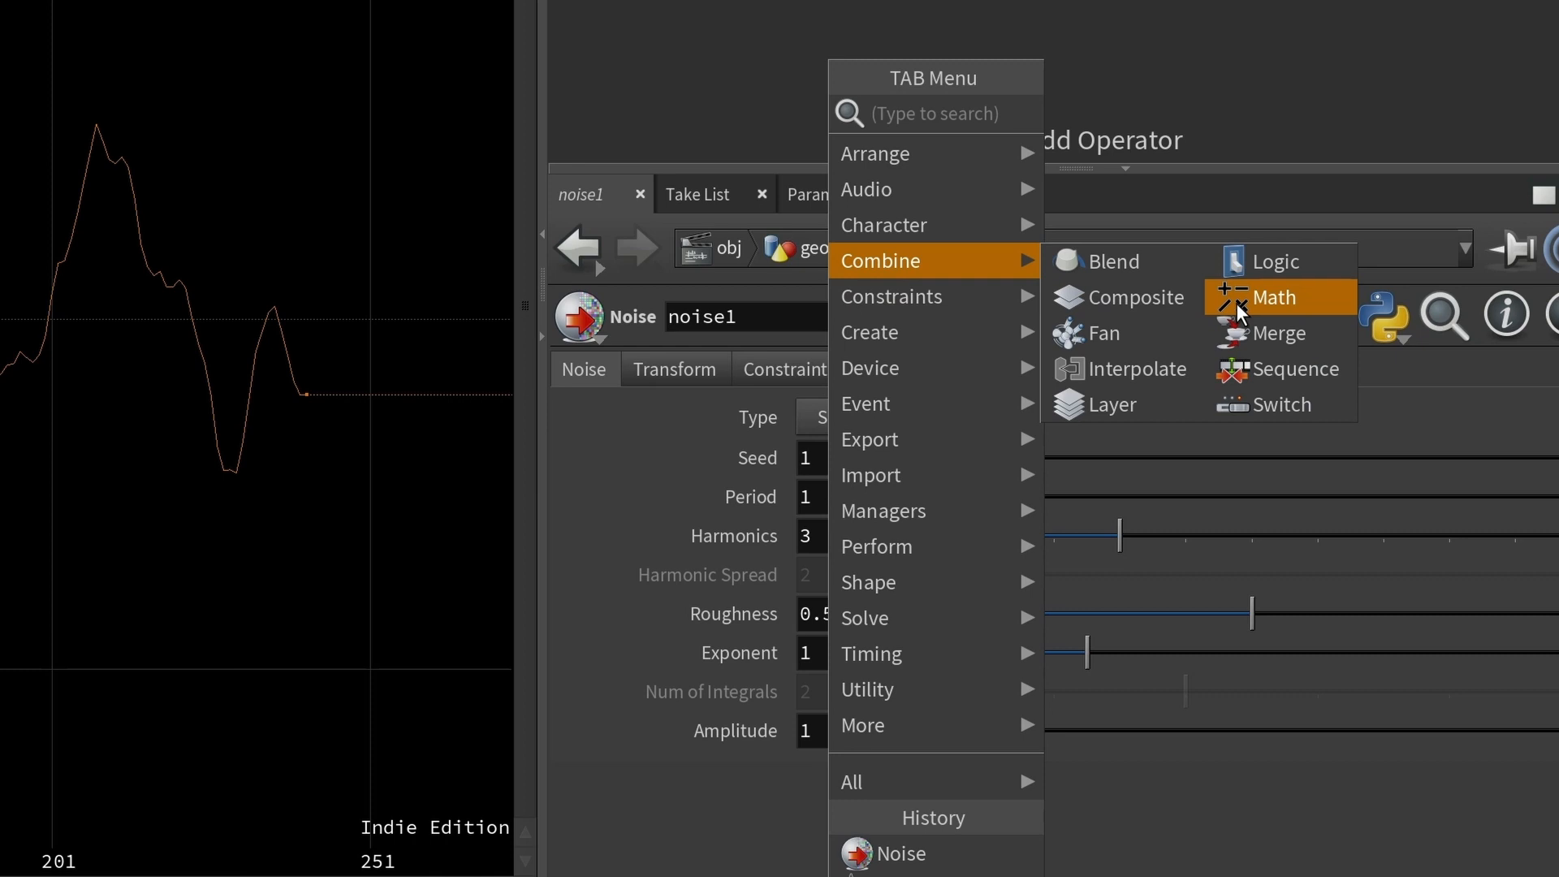
pyautogui.click(1330, 14)
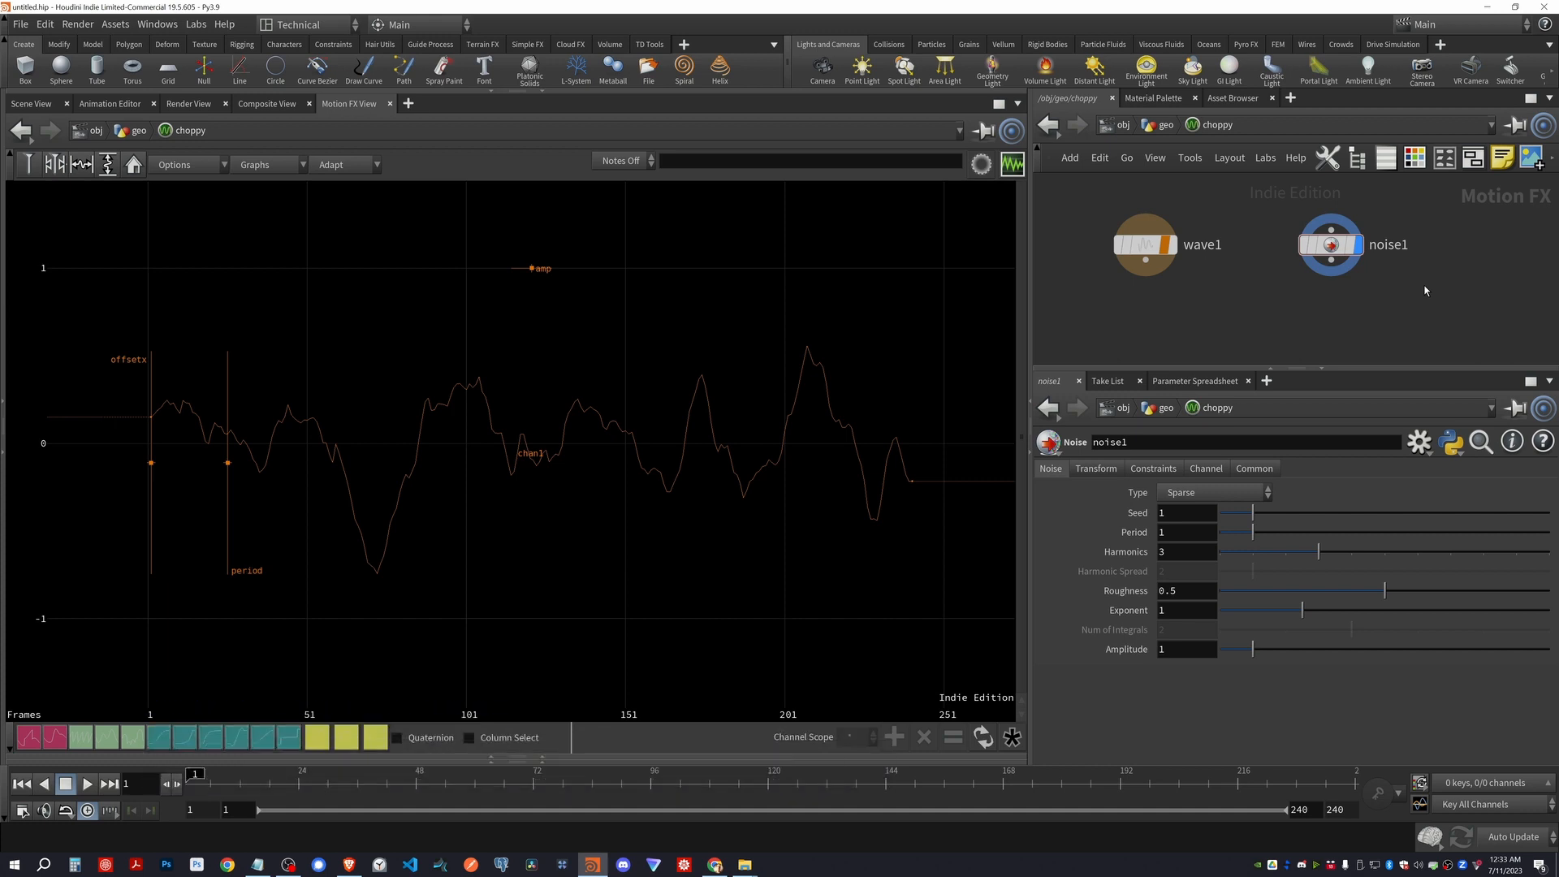
pyautogui.scroll(-5, 1380, 280)
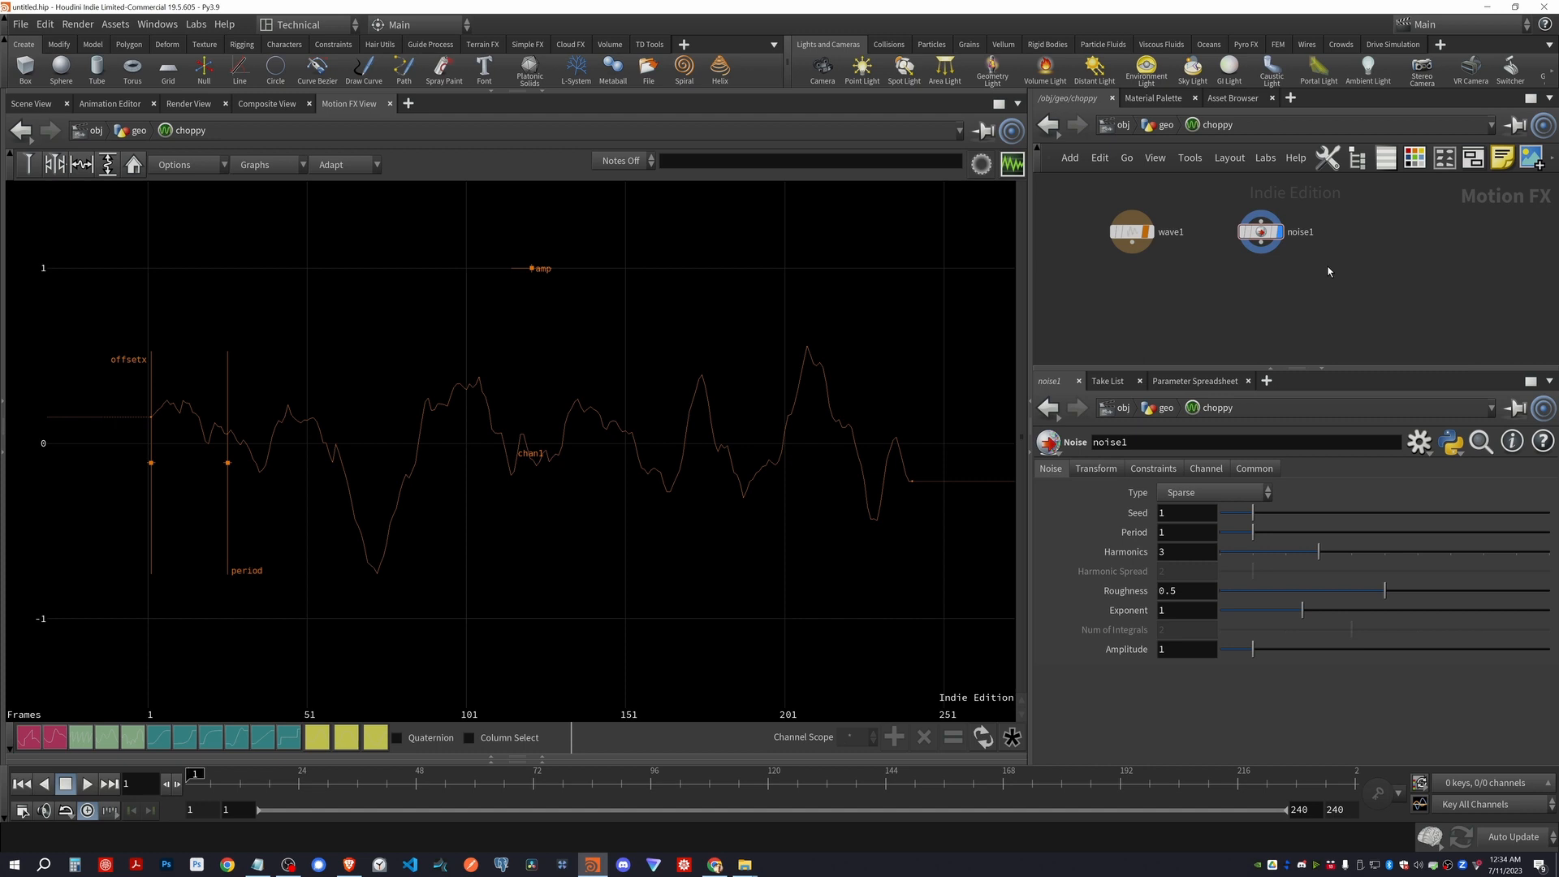
pyautogui.press('Tab')
pyautogui.moveTo(1362, 413)
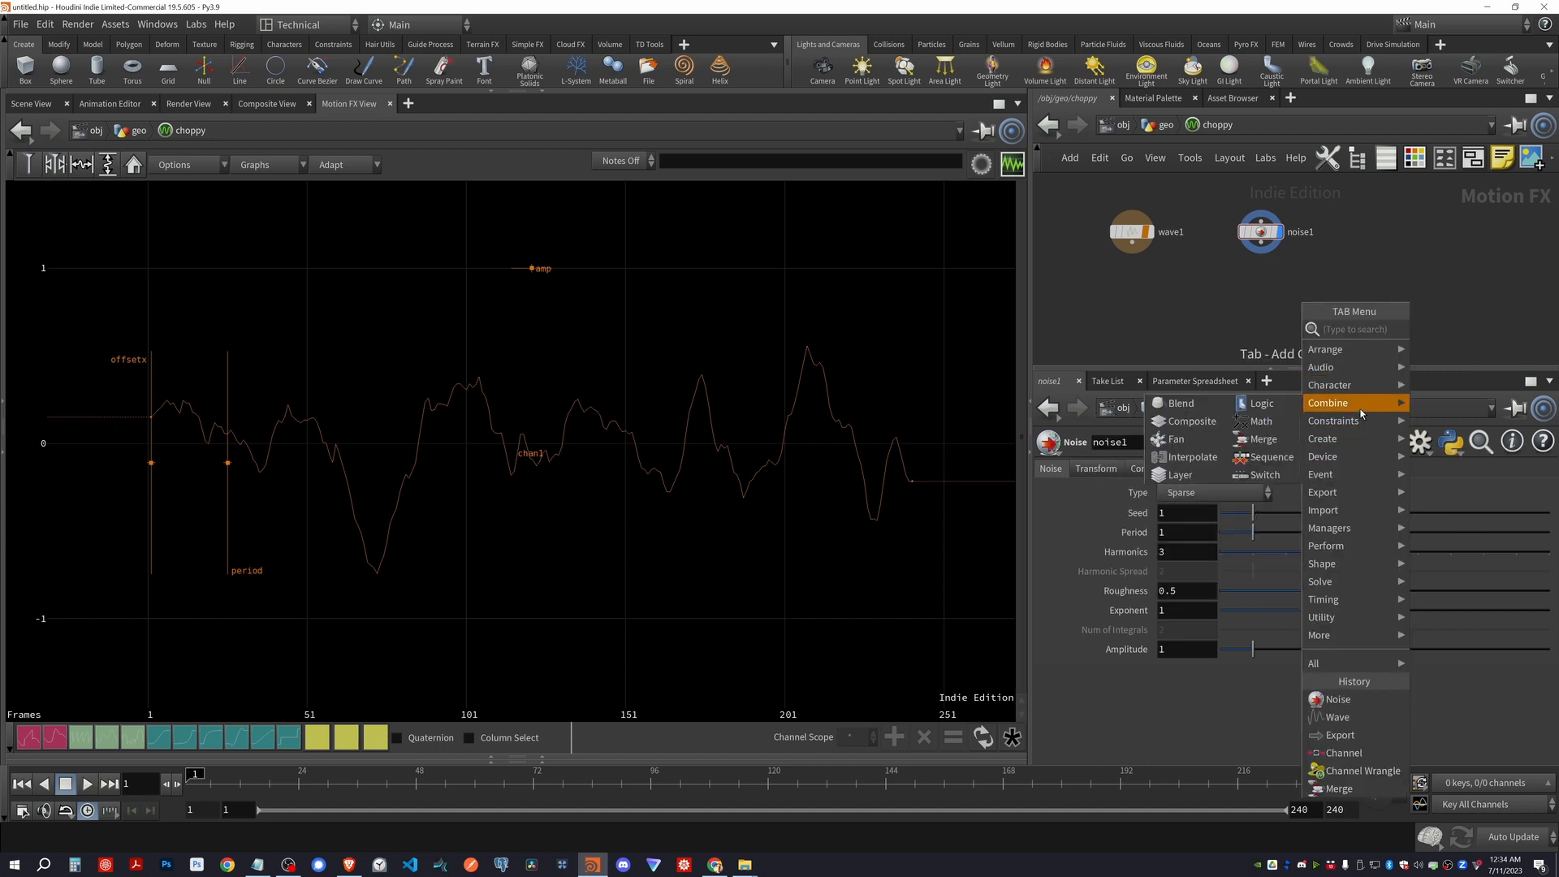
pyautogui.press('Escape')
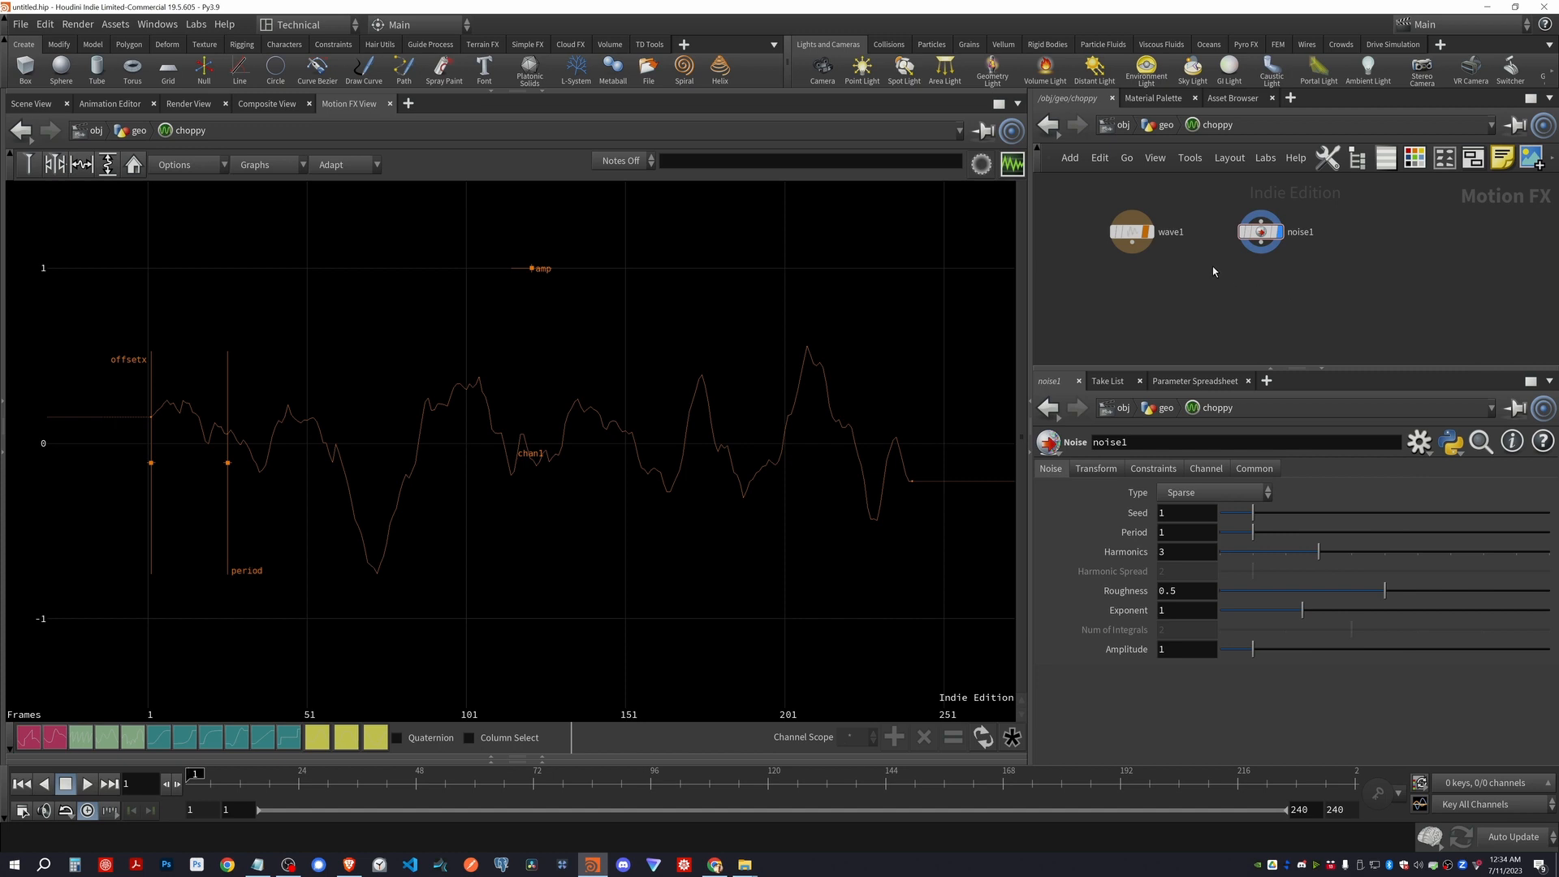
# Display wave1 in the graph instead of noise1 and raise the wave's amplitude to about 1.26
pyautogui.click(1151, 232)
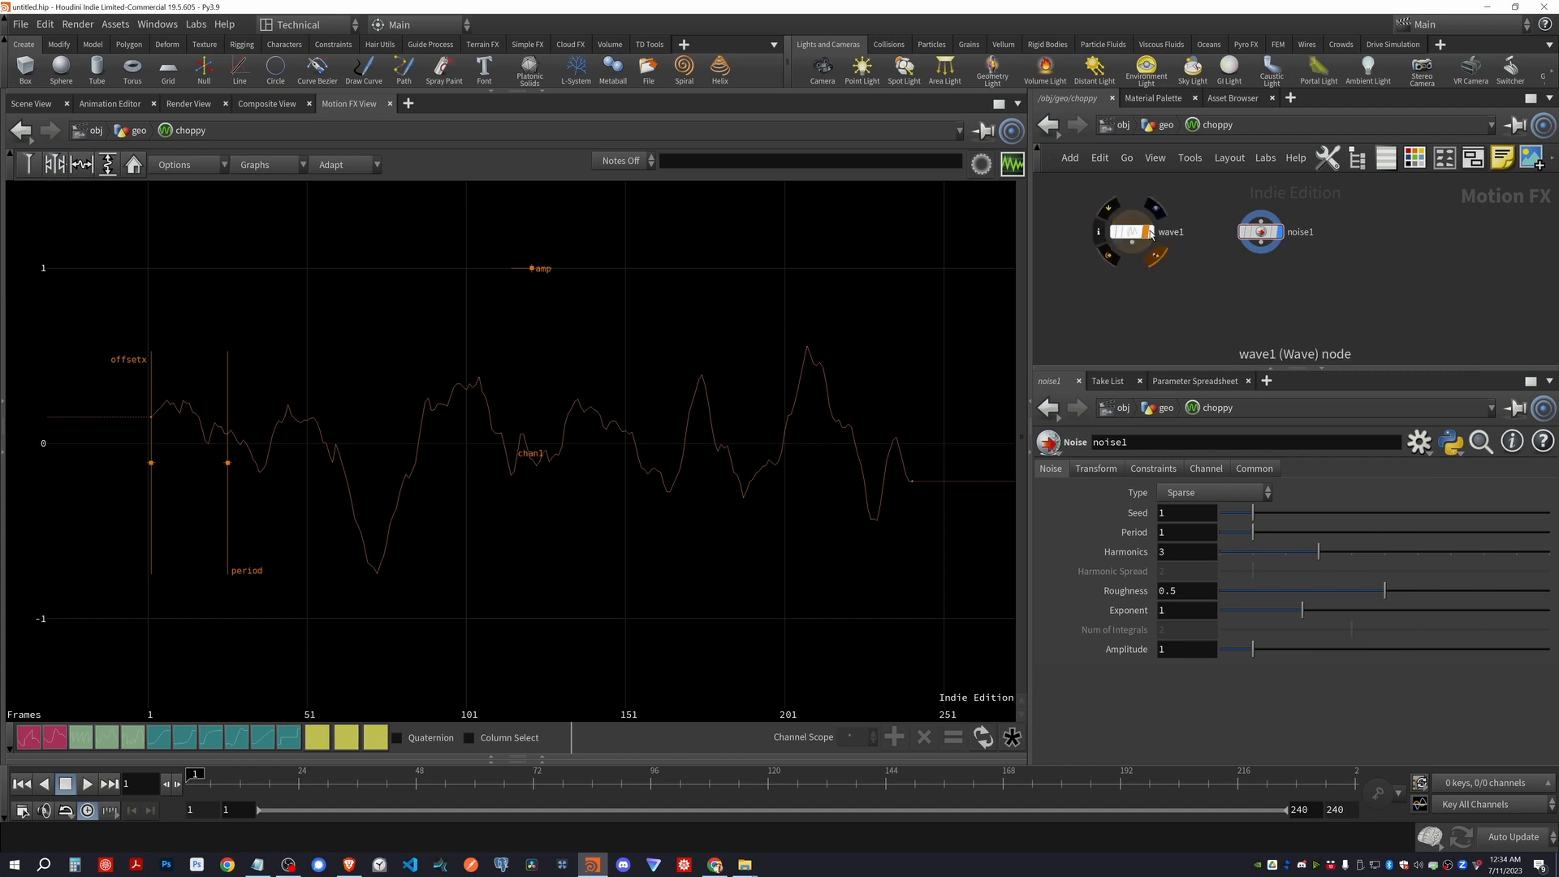
pyautogui.click(1271, 235)
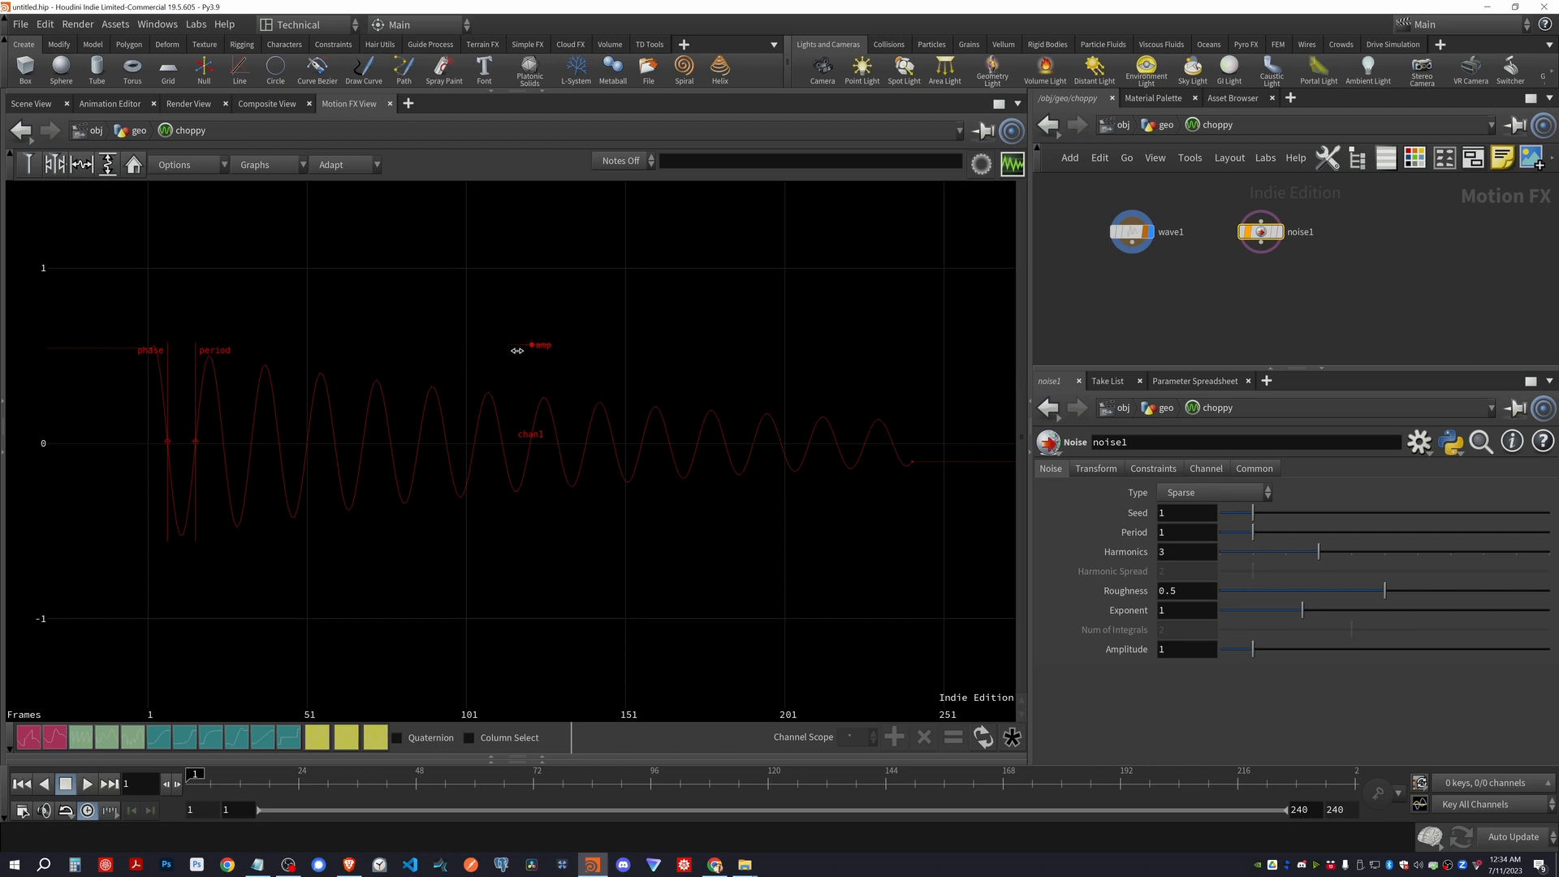
pyautogui.moveTo(528, 345); pyautogui.dragTo(553, 222)
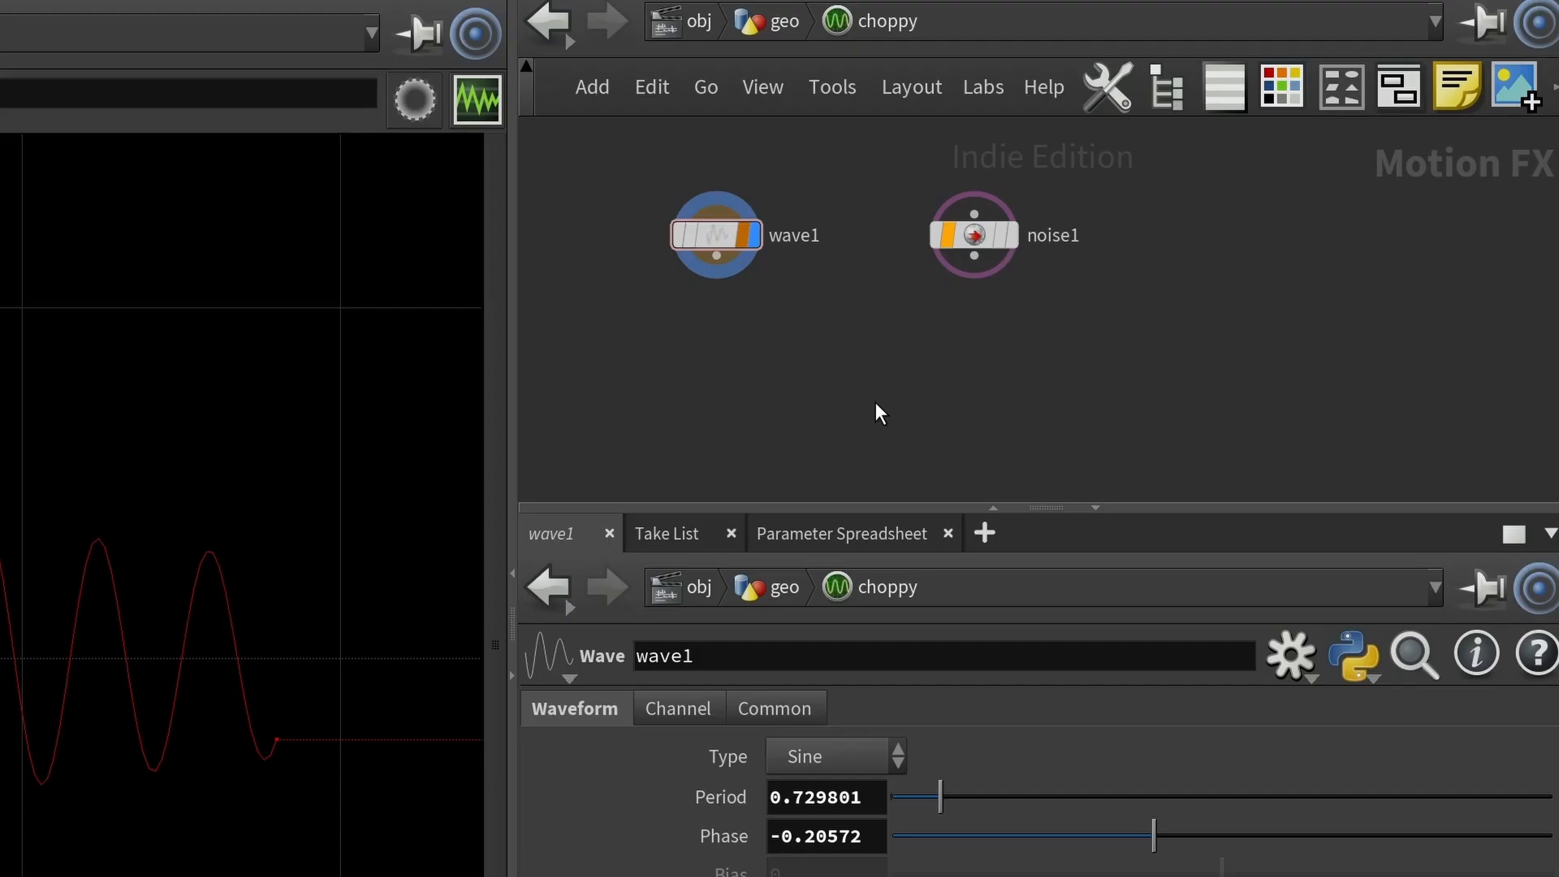
# Wire a new Export node to wave1's output, display it, and add chan1 to its exported channels
pyautogui.click(717, 256)
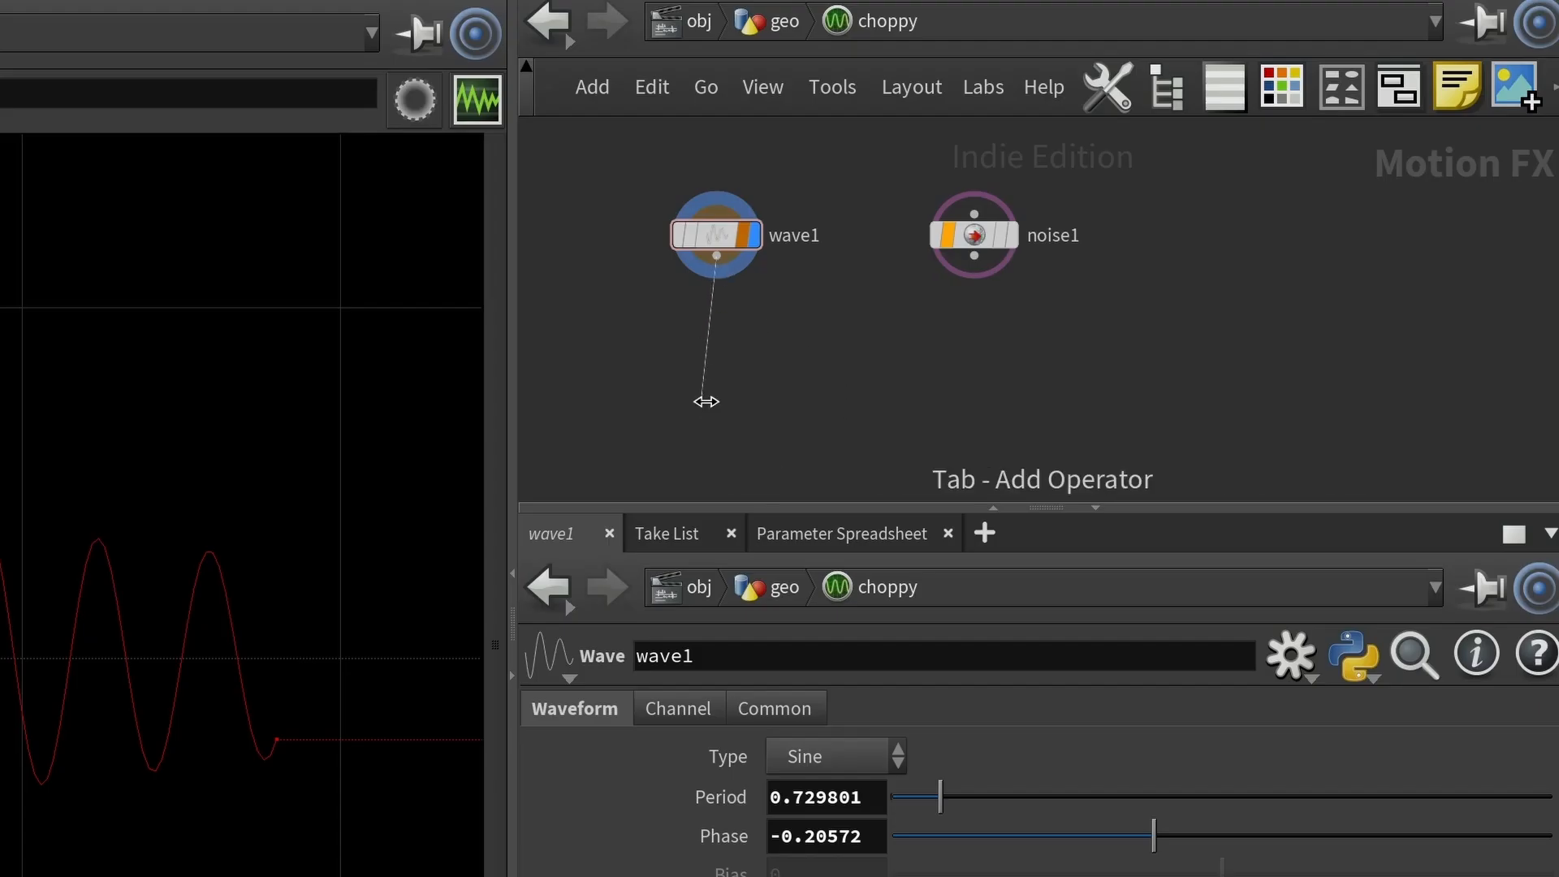
pyautogui.press('Tab')
pyautogui.write('export')
pyautogui.press('Return')
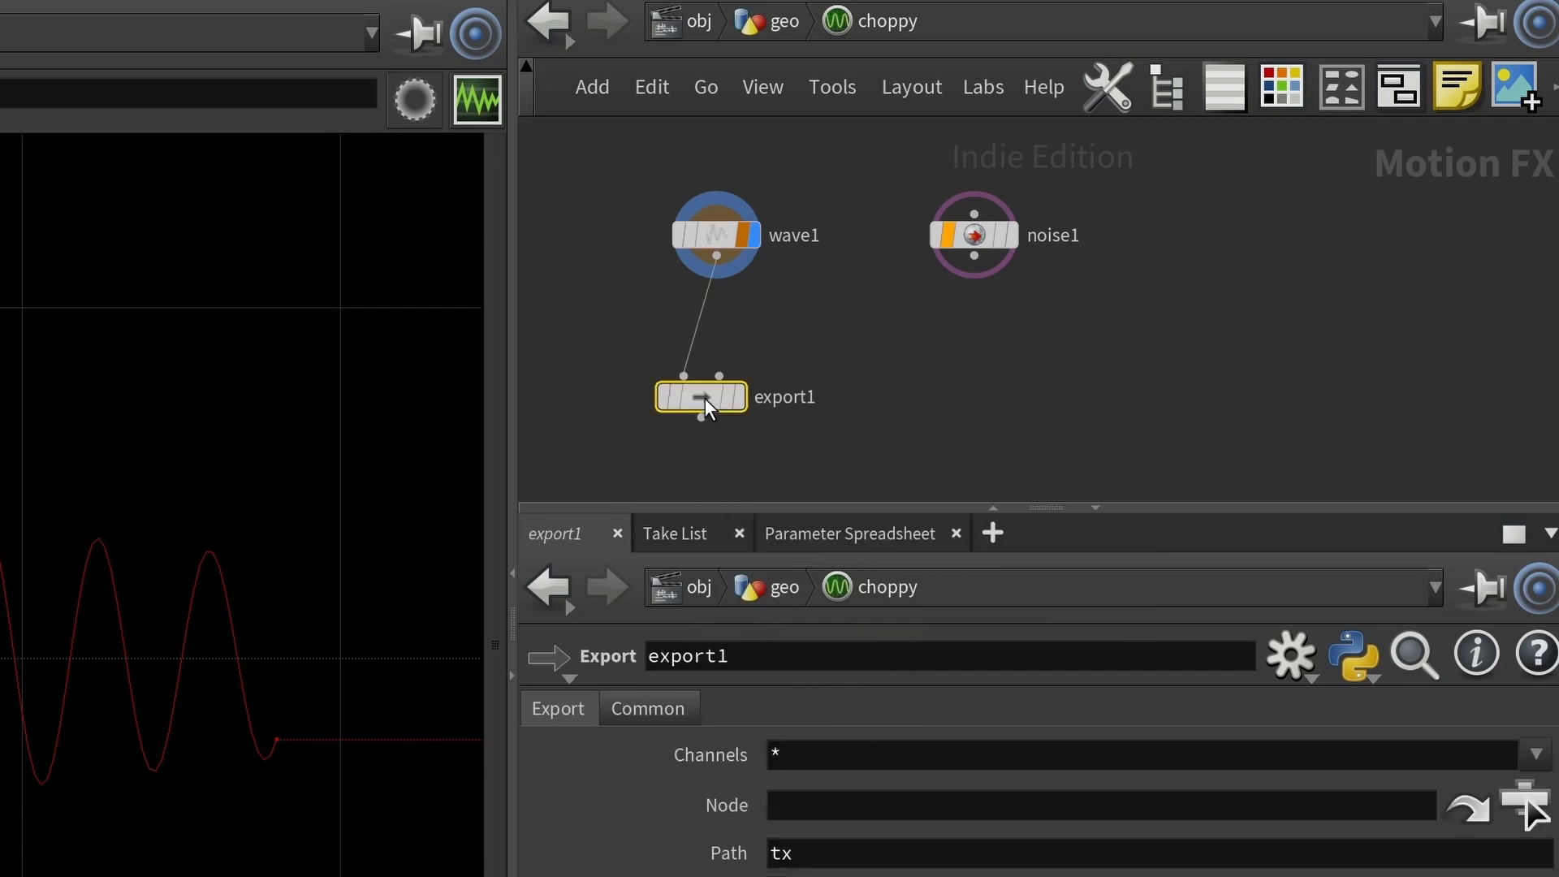
pyautogui.click(730, 396)
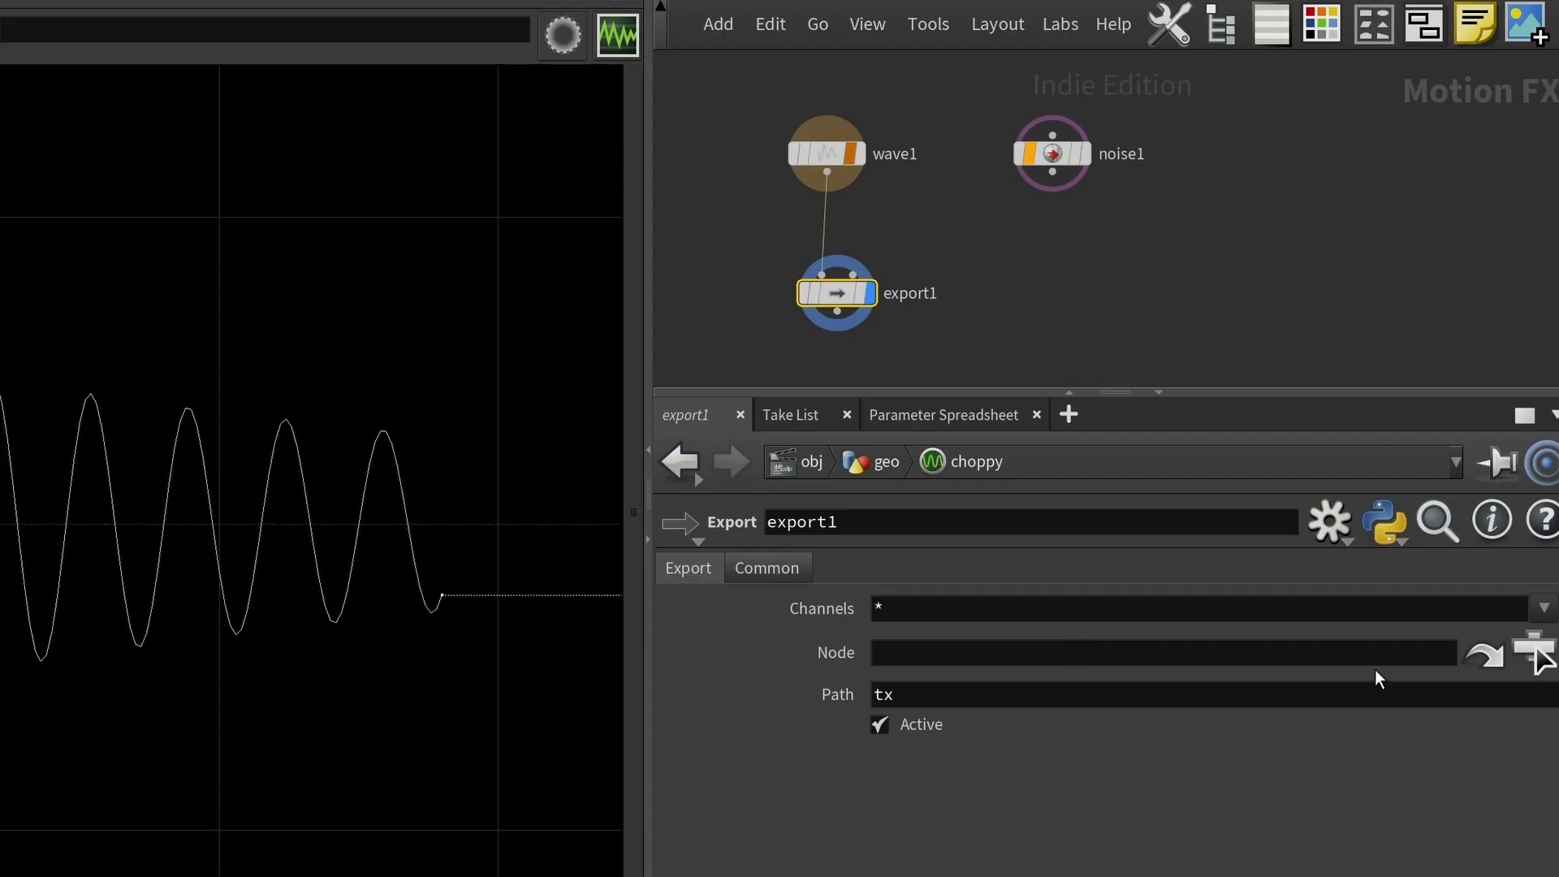
pyautogui.click(1544, 608)
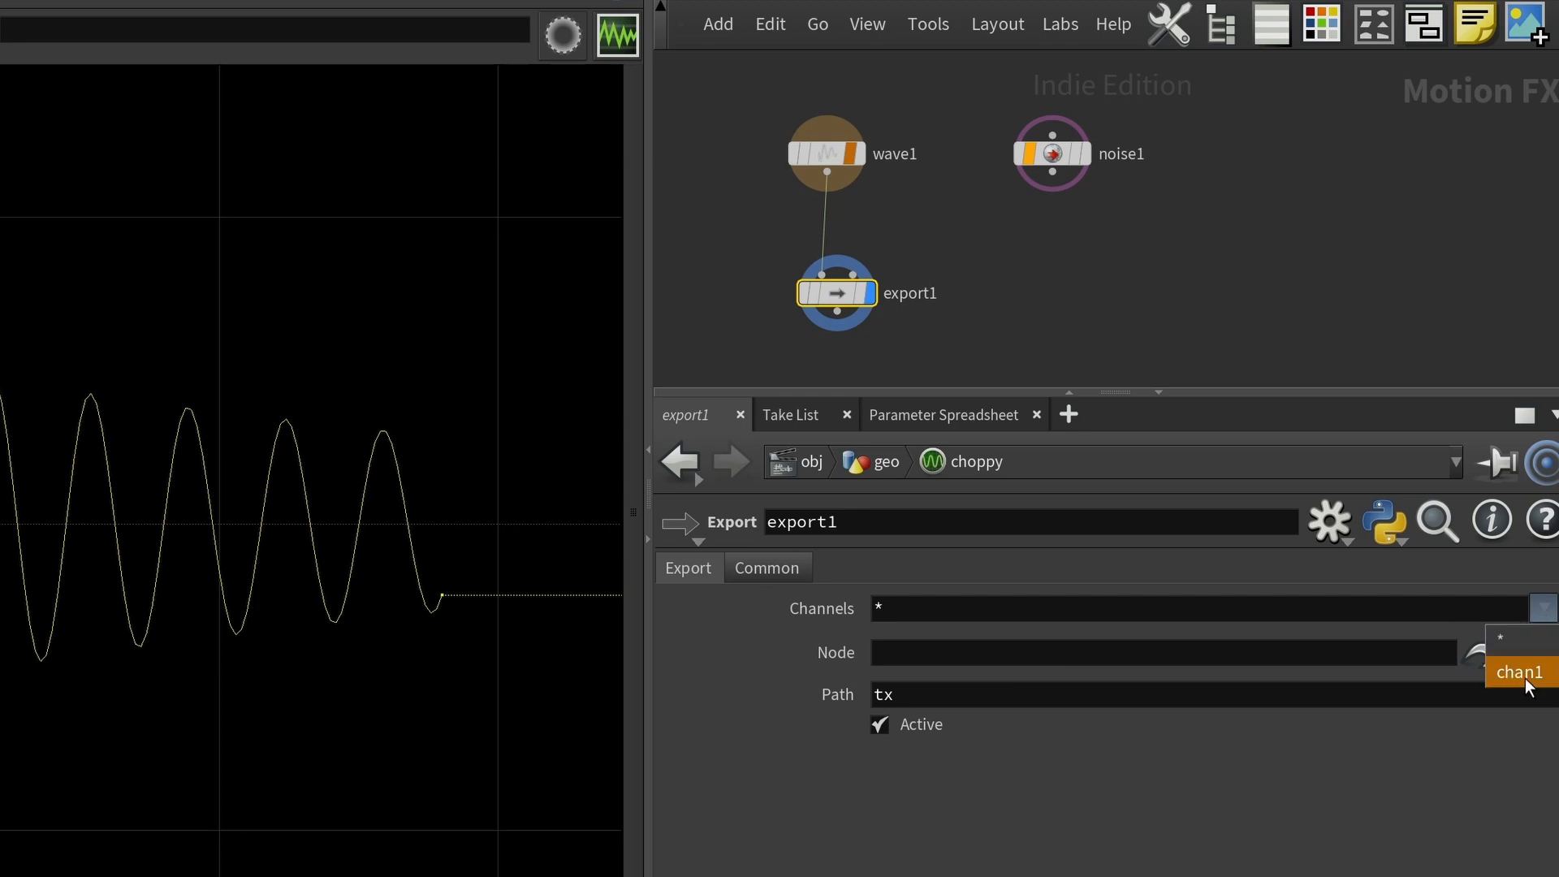
pyautogui.click(1527, 674)
# Align wave1 above the Export node and rename its channel to dampened
pyautogui.click(829, 151)
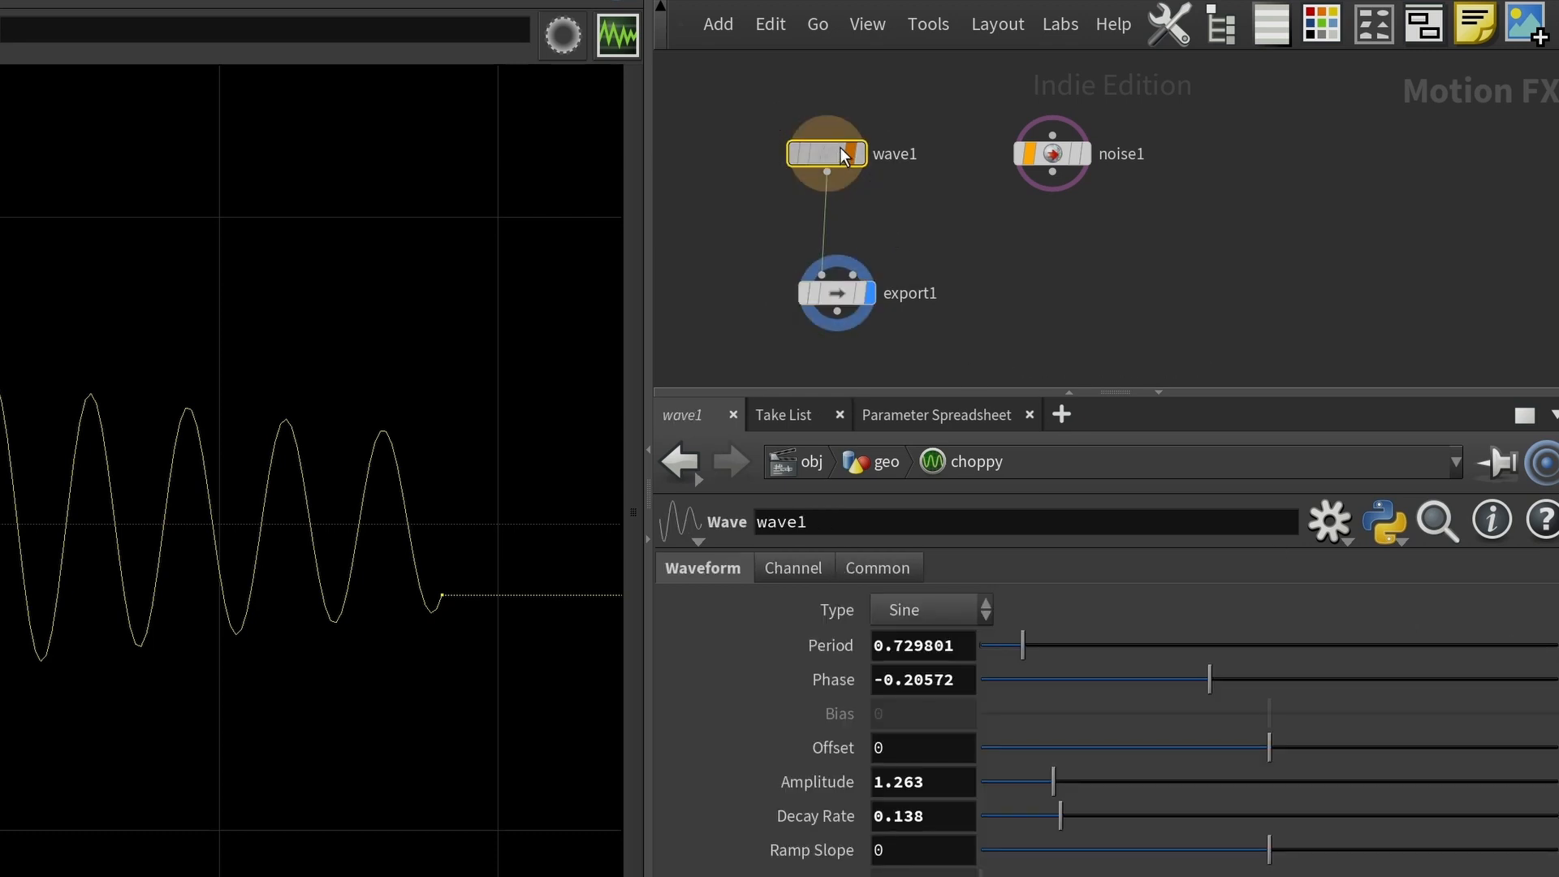
pyautogui.moveTo(836, 163); pyautogui.dragTo(847, 142)
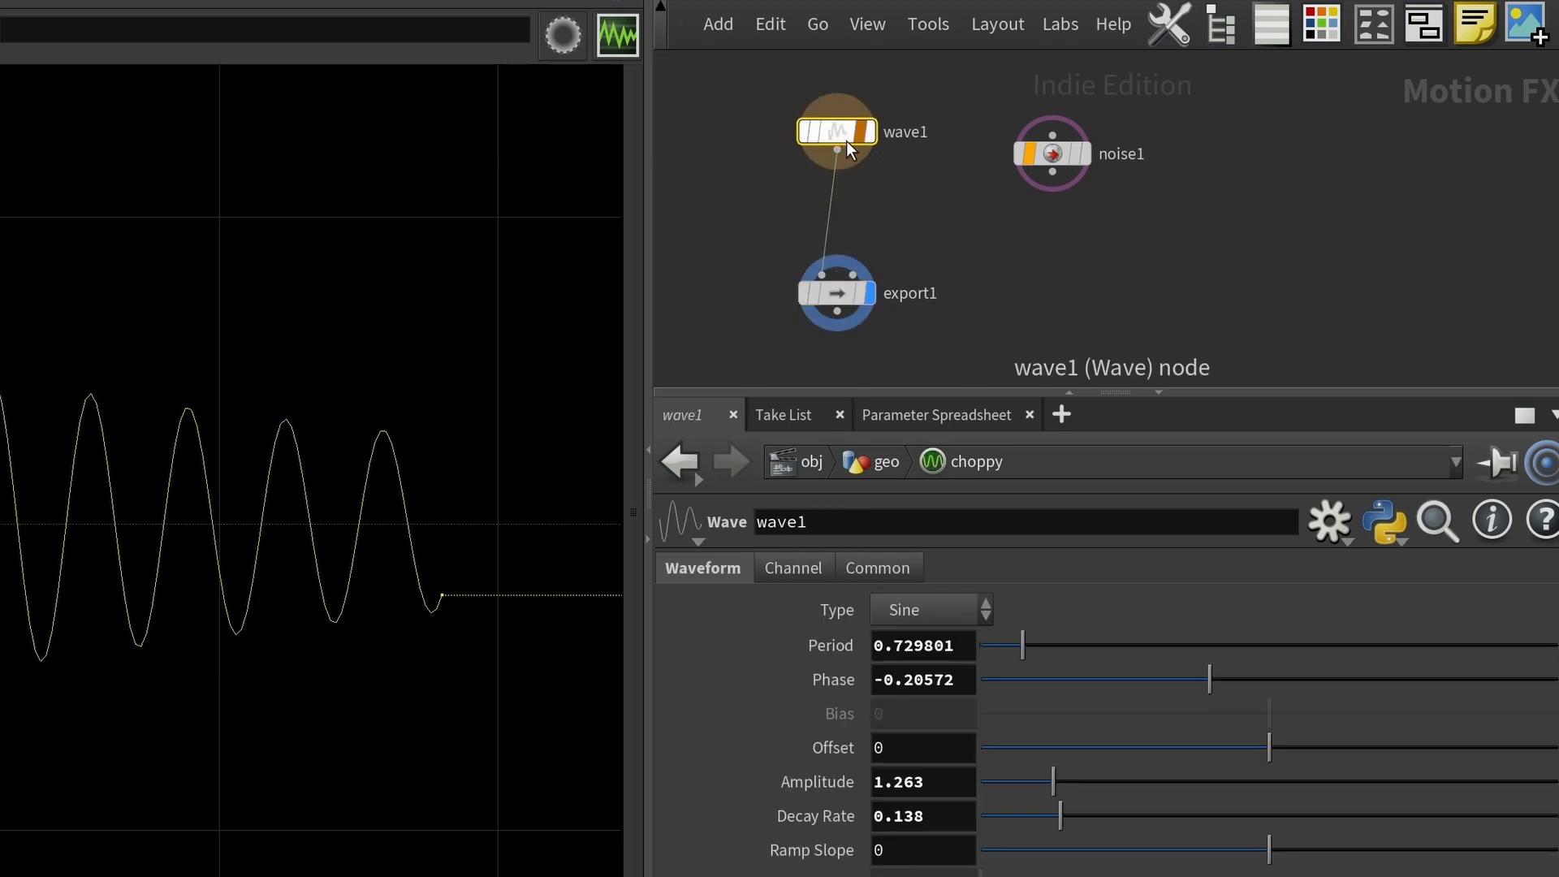
pyautogui.click(791, 568)
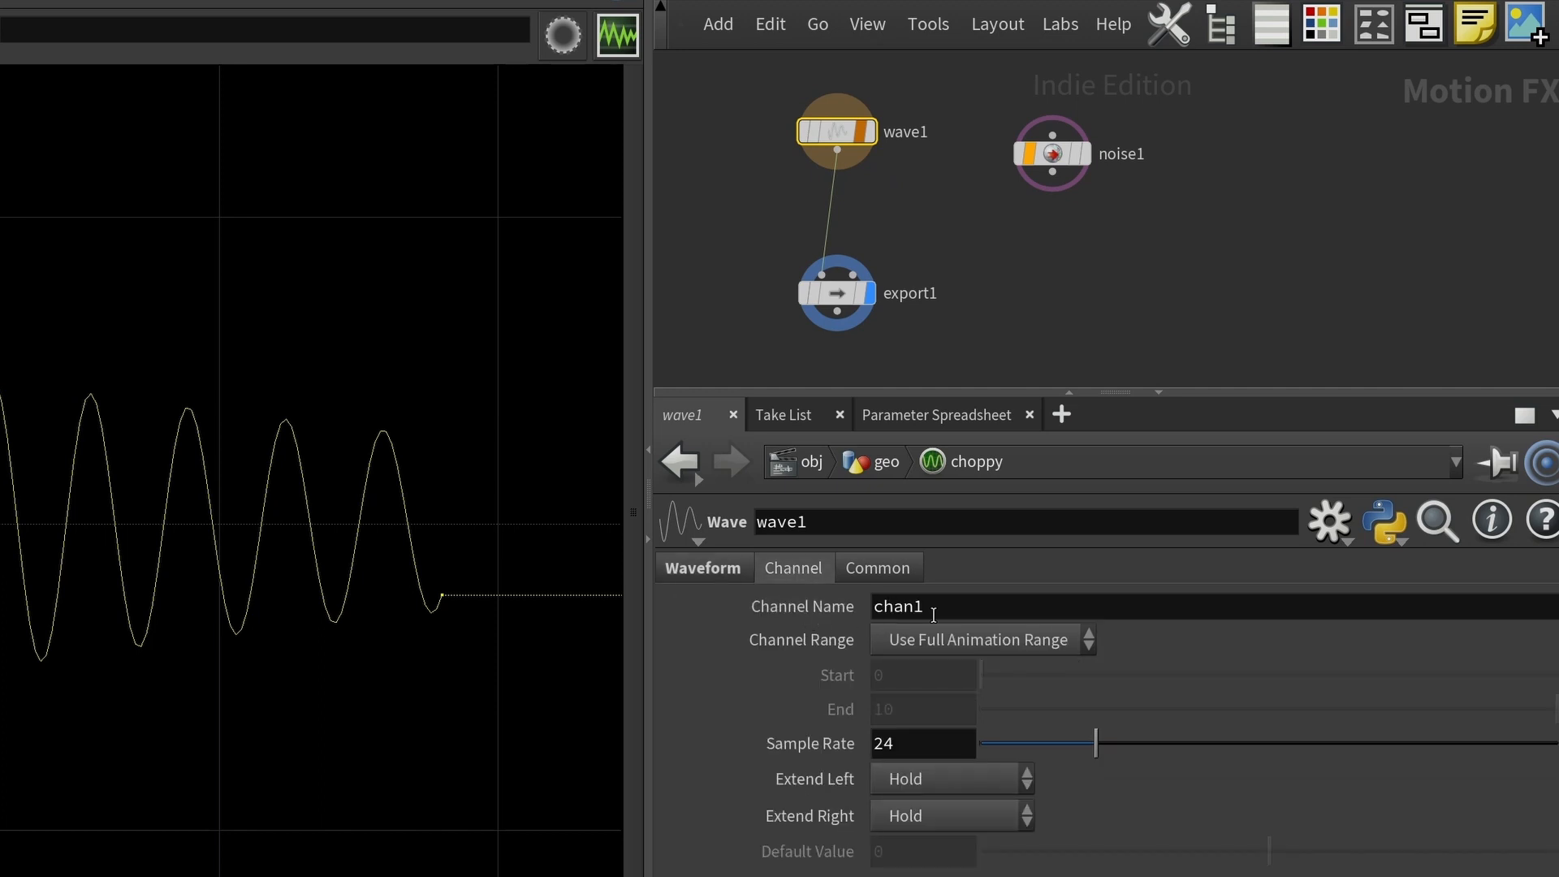
pyautogui.click(735, 569)
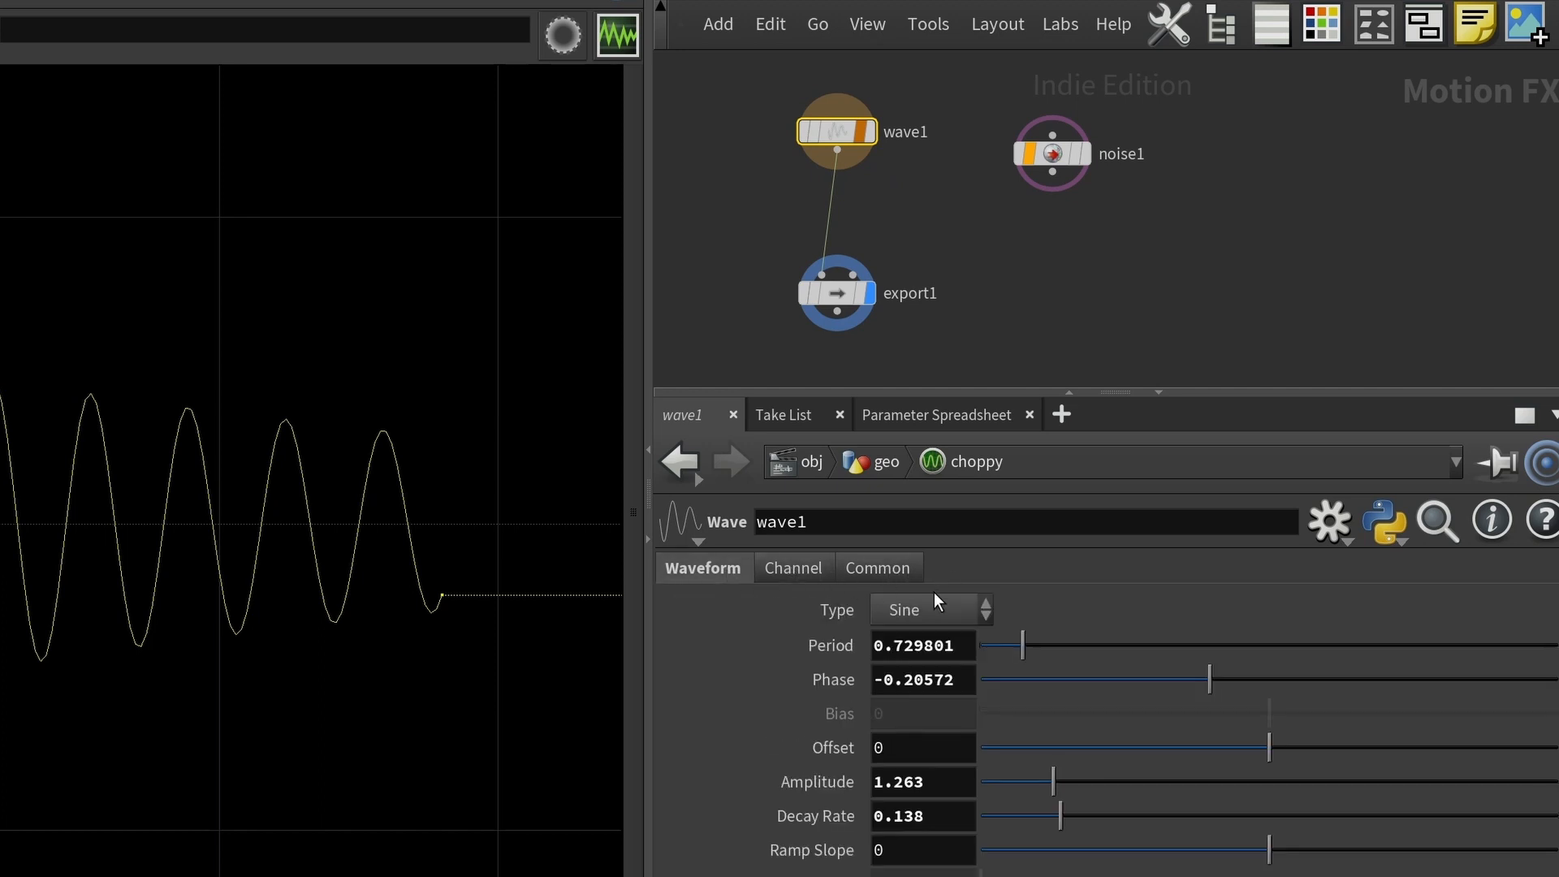
pyautogui.click(790, 565)
pyautogui.click(711, 565)
pyautogui.click(800, 572)
pyautogui.click(935, 618)
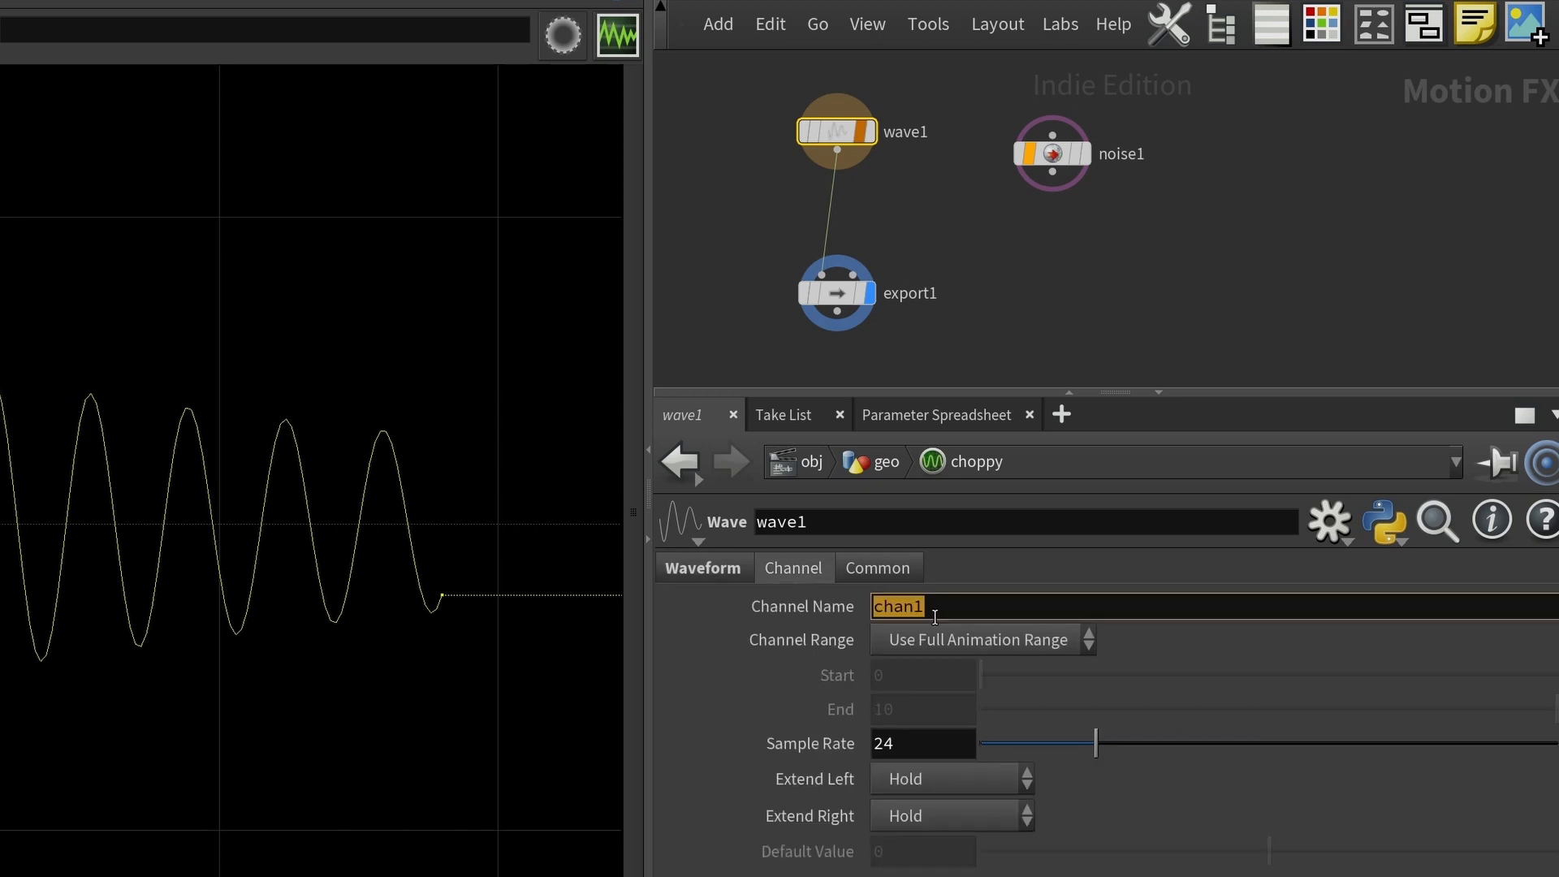
pyautogui.write('wiggle')
pyautogui.doubleClick(935, 617)
pyautogui.write('dampened')
pyautogui.press('Return')
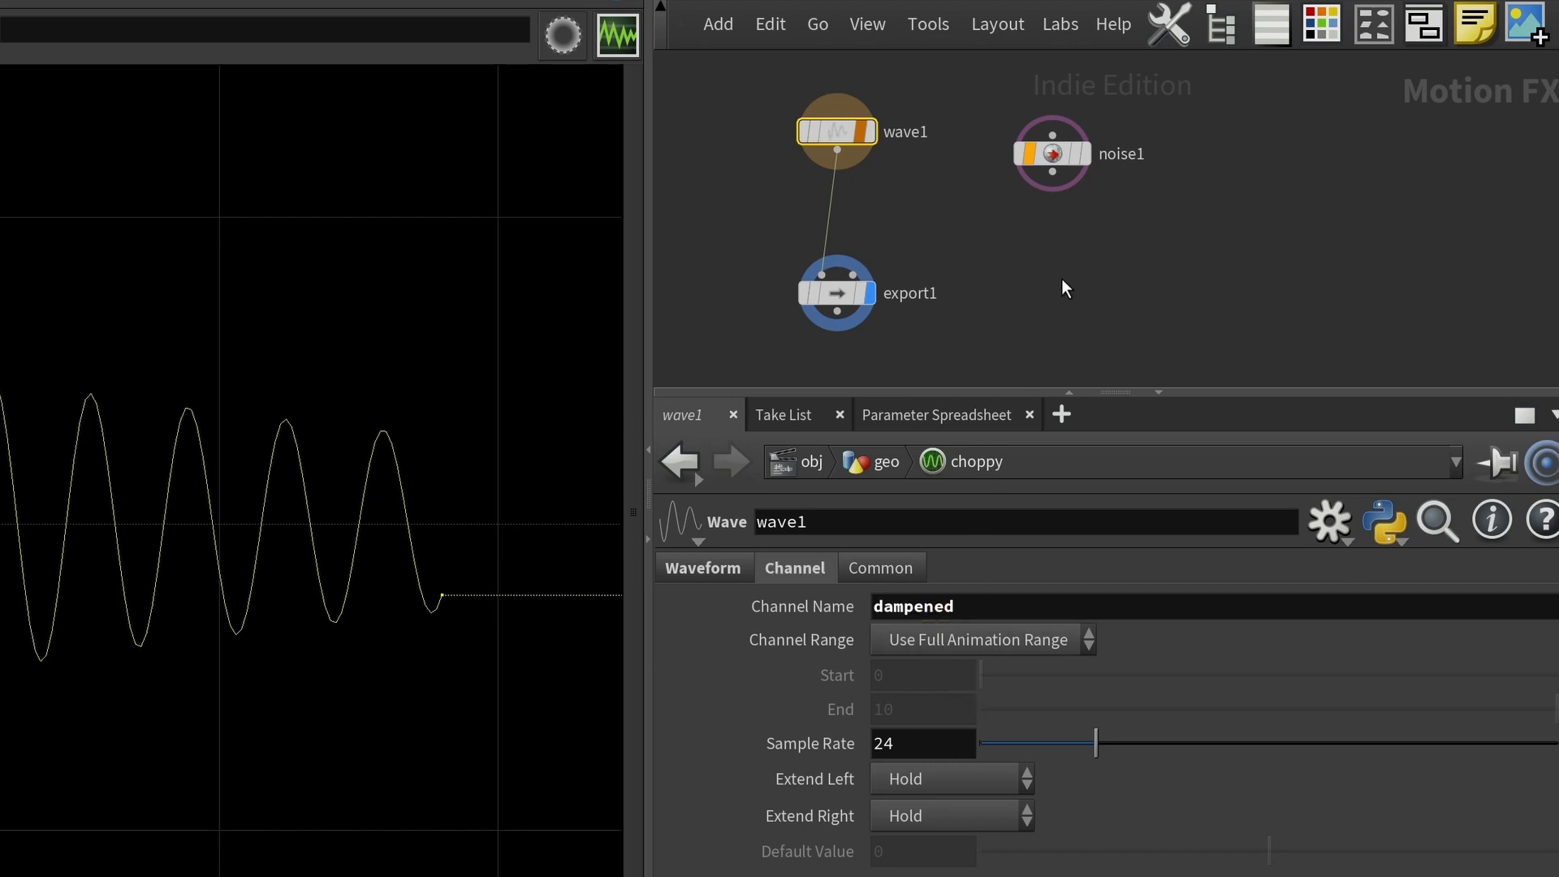
# Replace the entire channel list of export1 with only the dampened channel
pyautogui.click(972, 353)
pyautogui.click(849, 292)
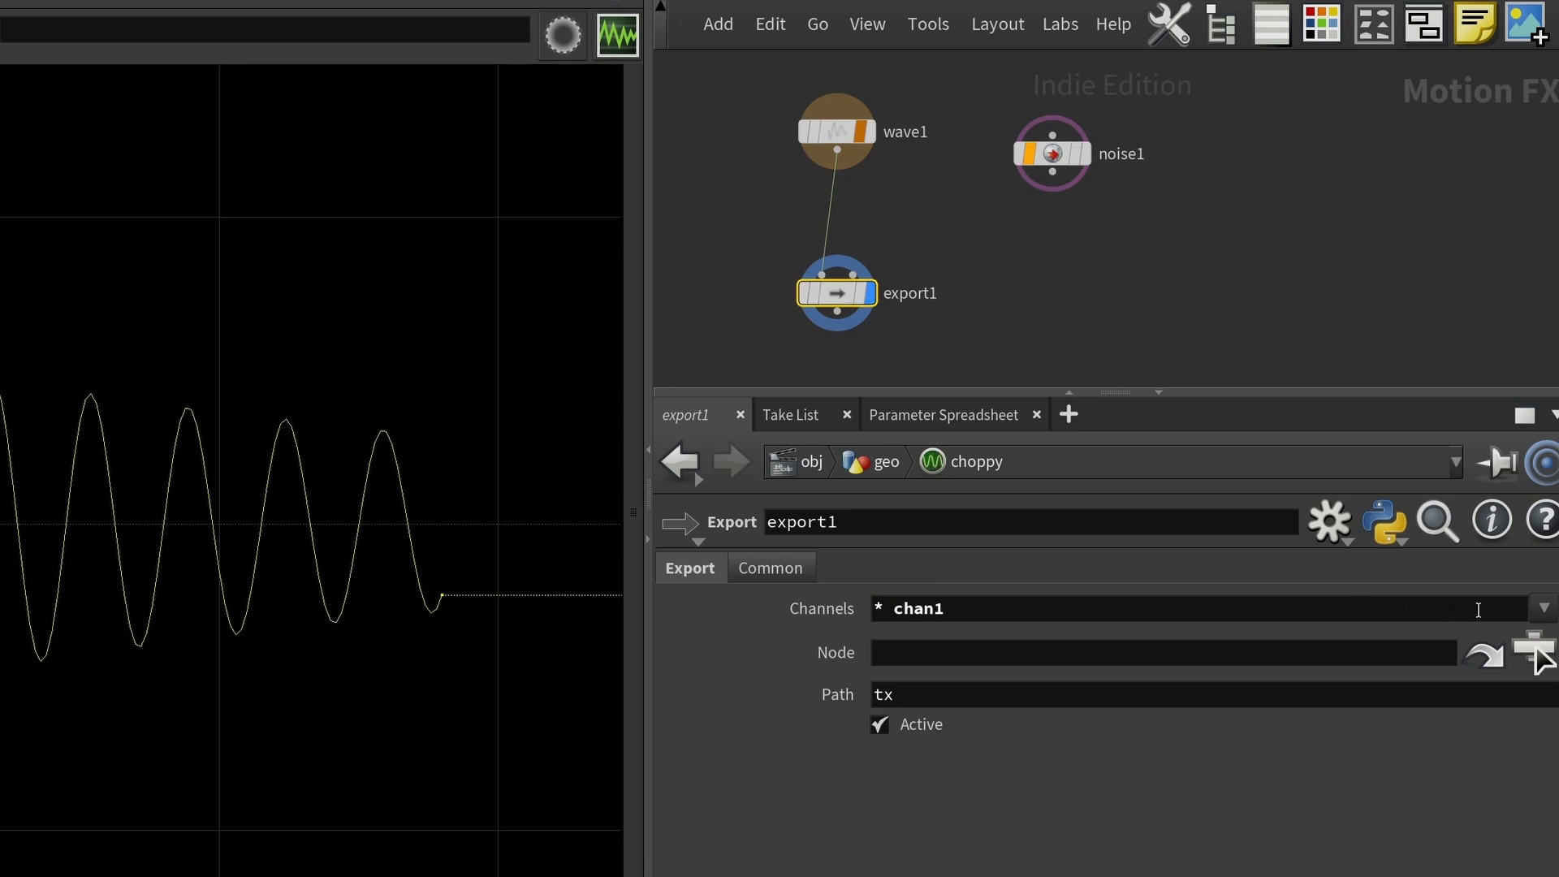
pyautogui.click(1466, 609)
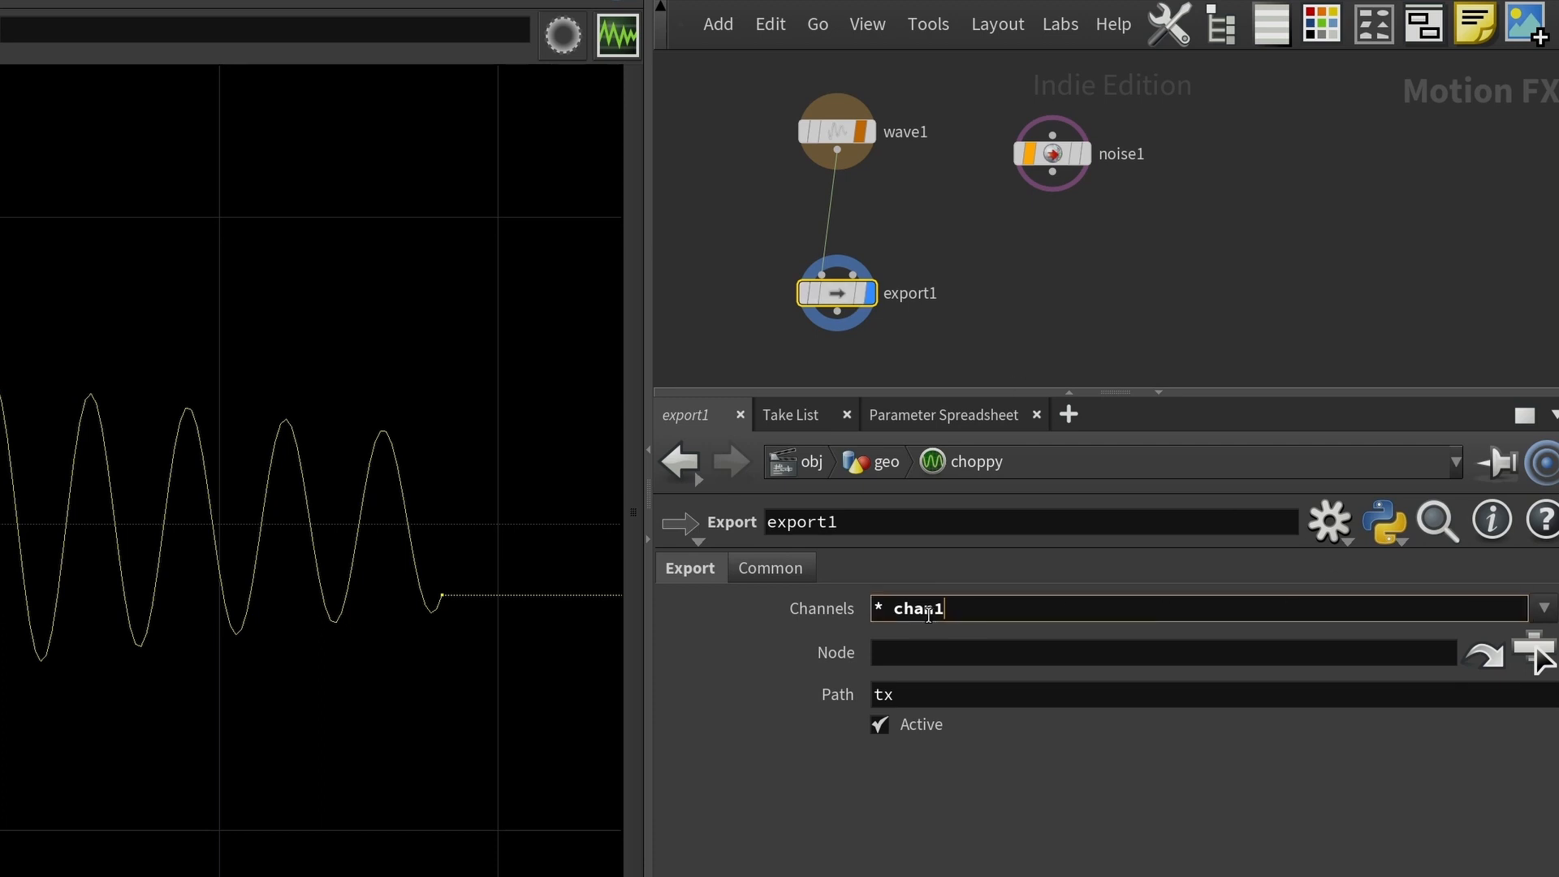
pyautogui.click(1544, 608)
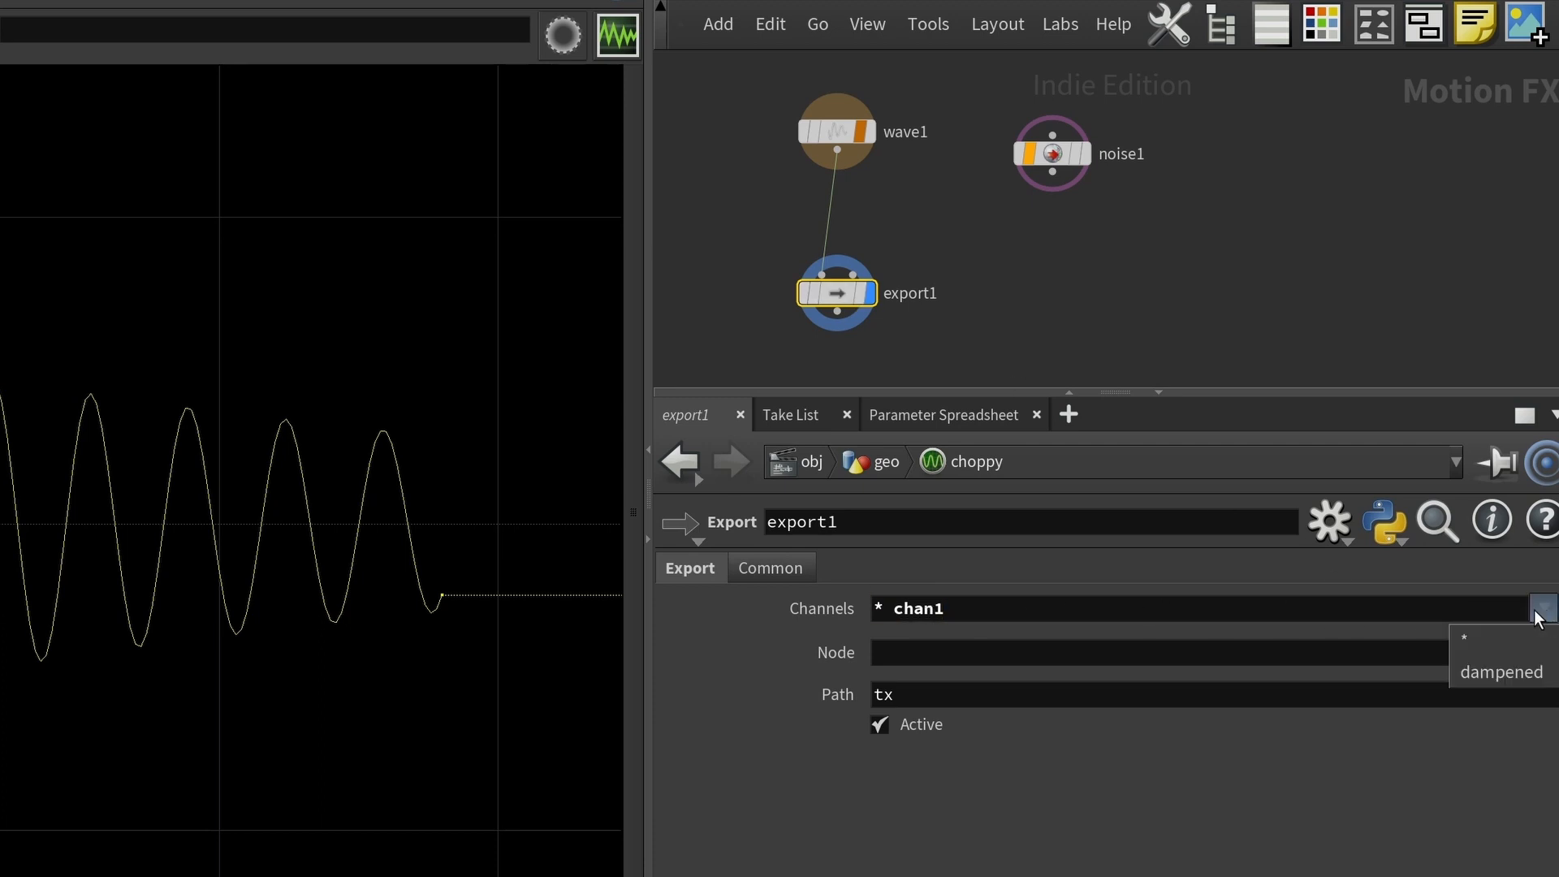
pyautogui.click(1516, 682)
pyautogui.click(977, 619)
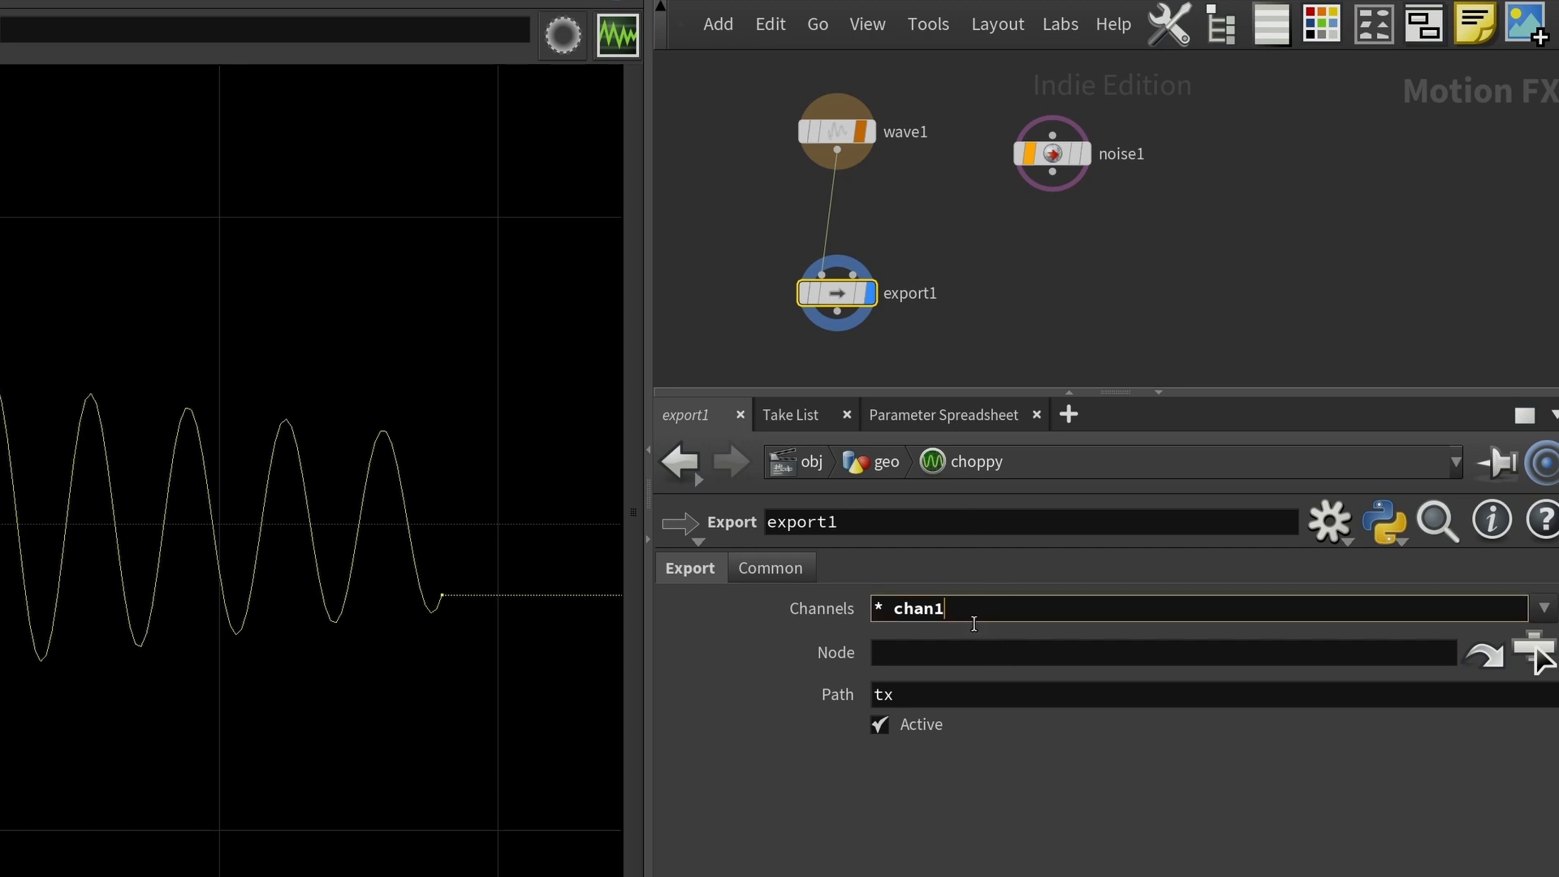
pyautogui.press('BackSpace')
pyautogui.press('BackSpace')
pyautogui.press('BackSpace')
pyautogui.press('BackSpace')
pyautogui.press('BackSpace')
pyautogui.press('BackSpace')
pyautogui.press('BackSpace')
pyautogui.click(1083, 799)
pyautogui.click(1546, 609)
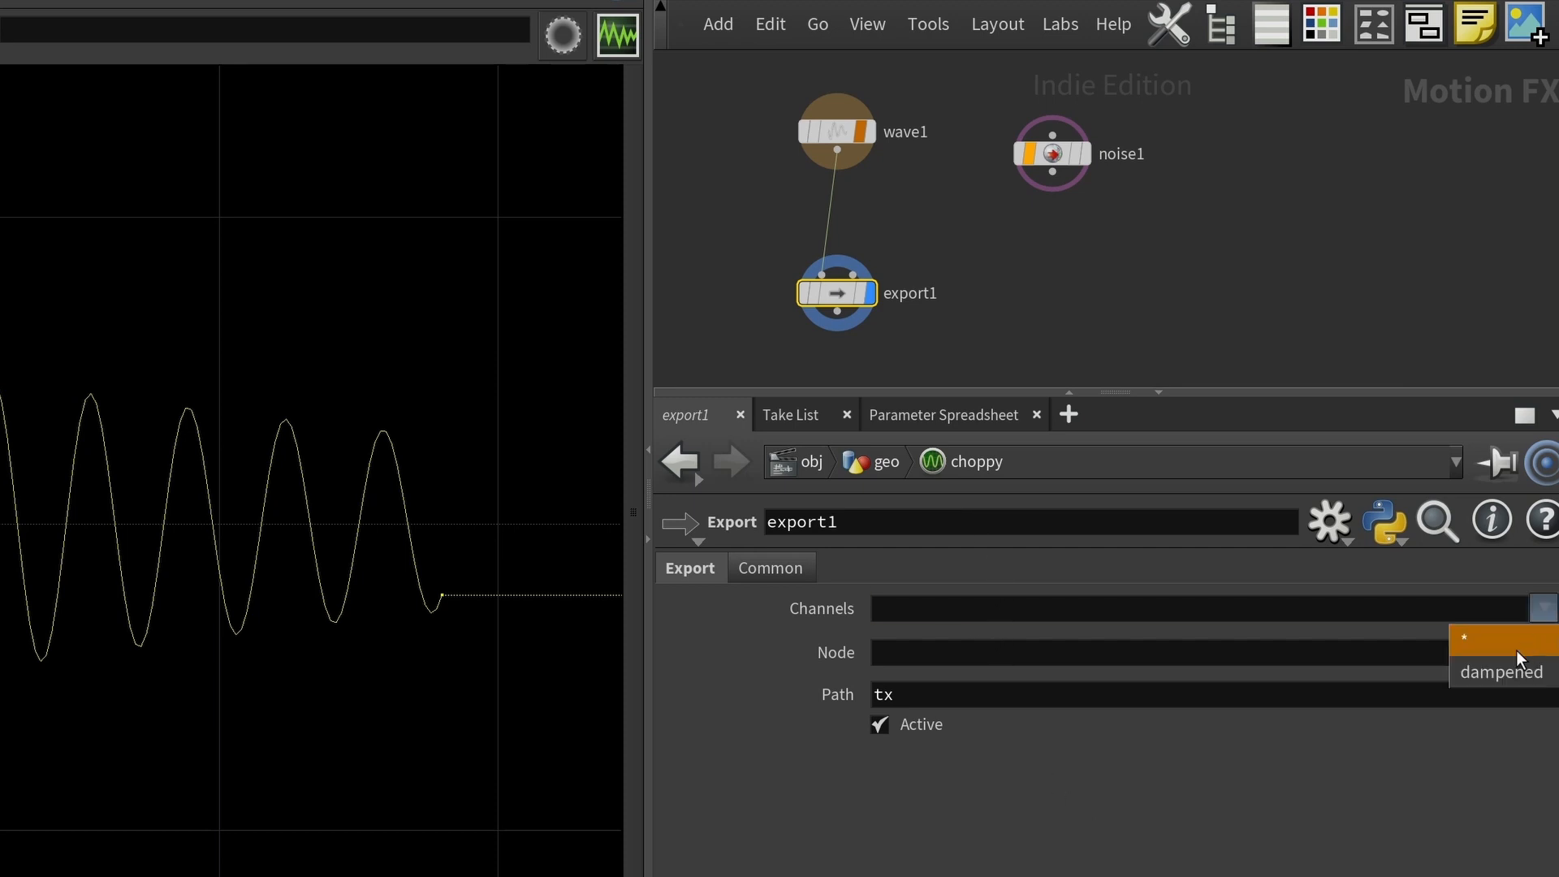
pyautogui.click(1504, 672)
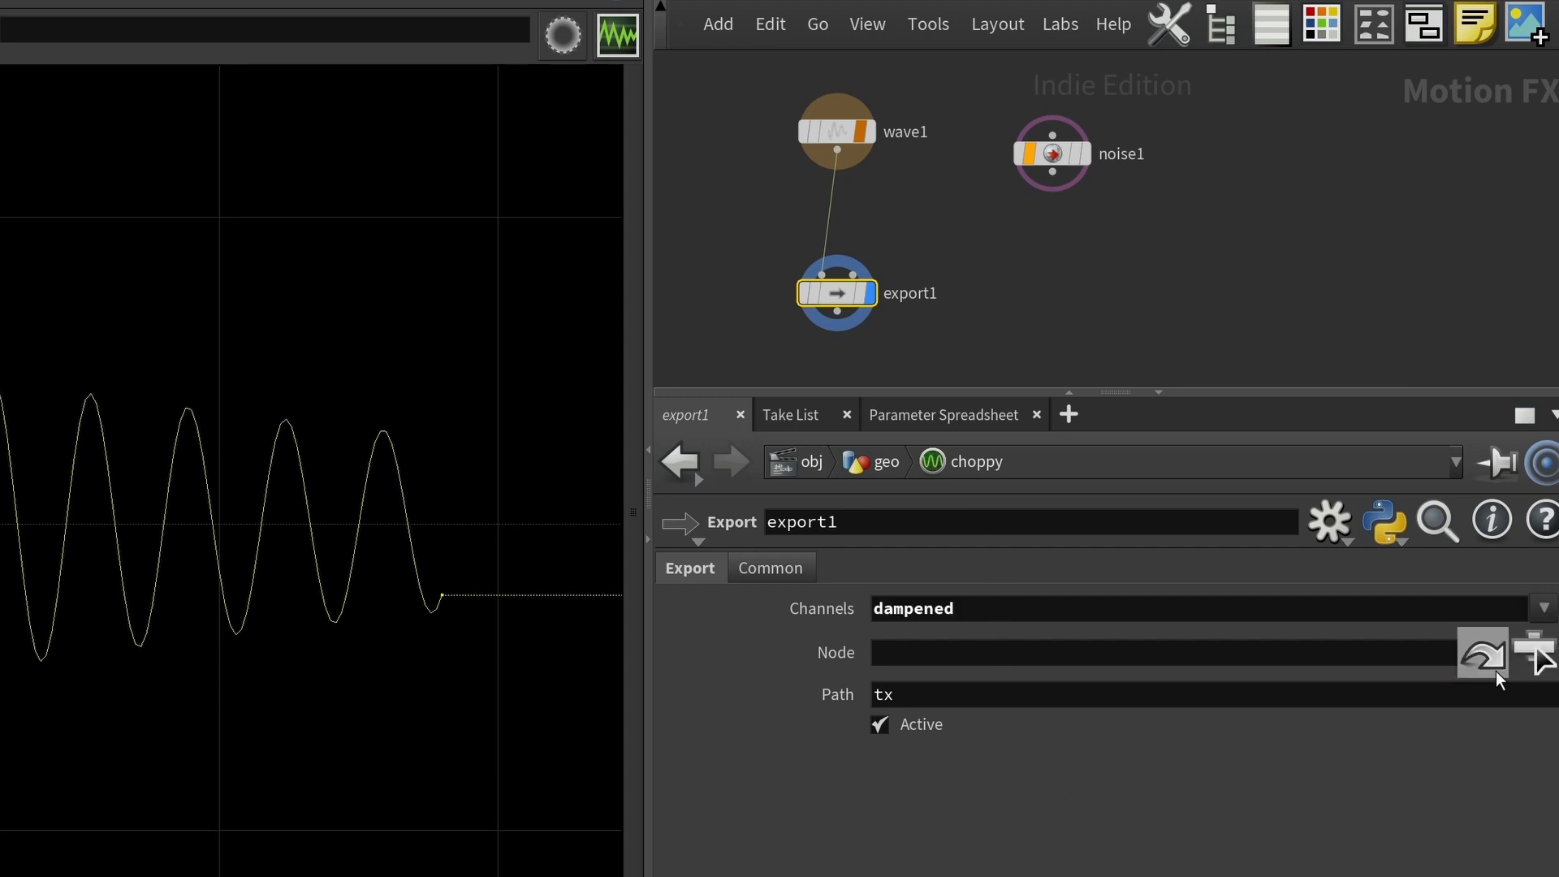
# Target /obj/geo/donut in export1 and set the exported parameter path to ty
pyautogui.click(1538, 654)
pyautogui.click(1312, 623)
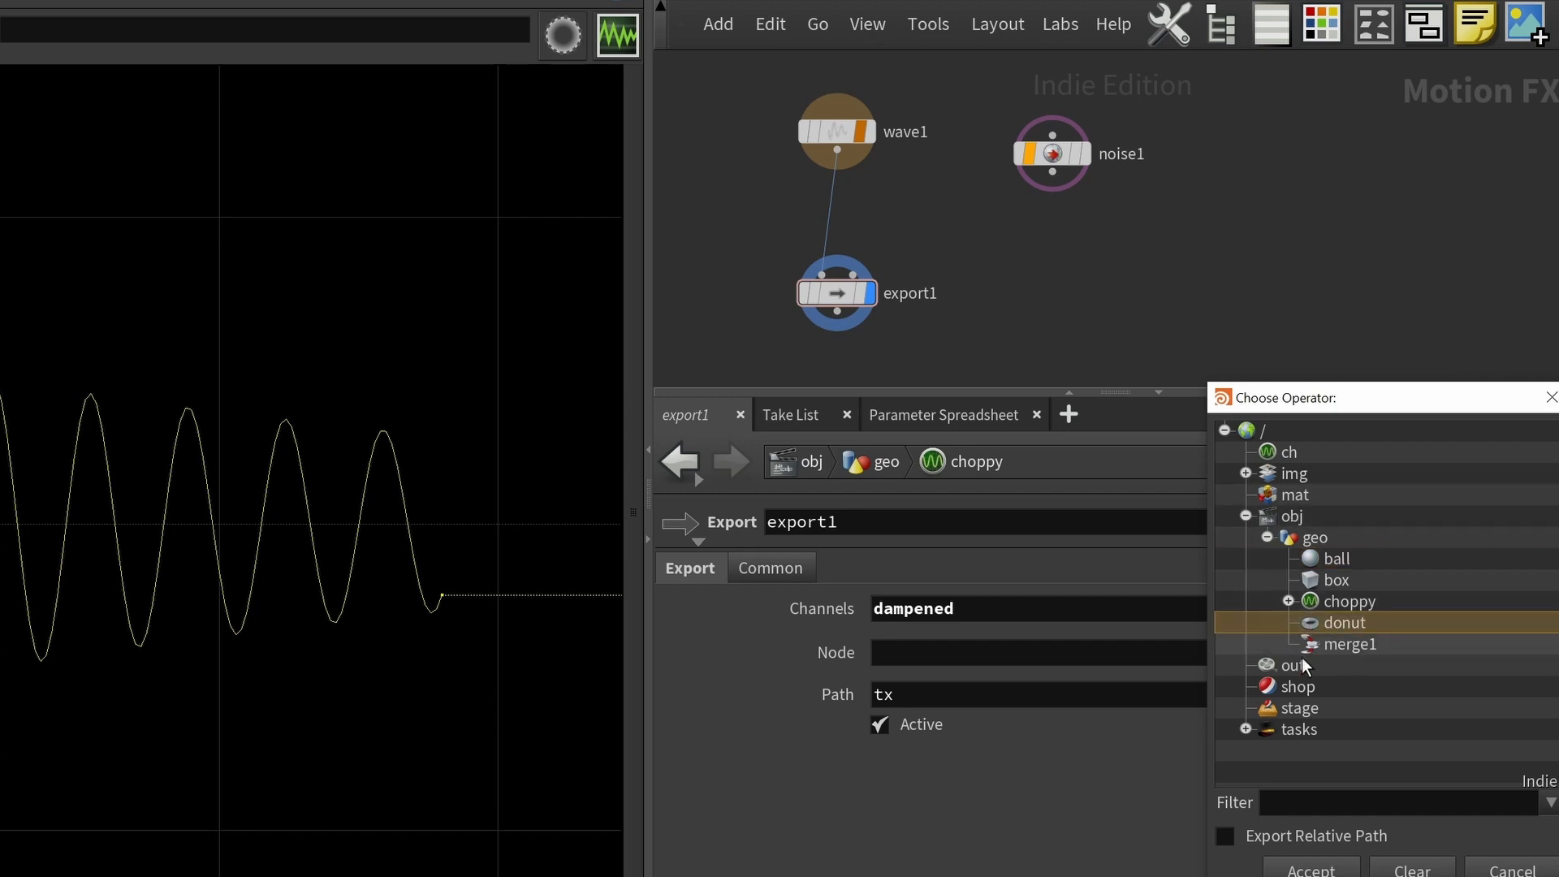
pyautogui.click(1311, 867)
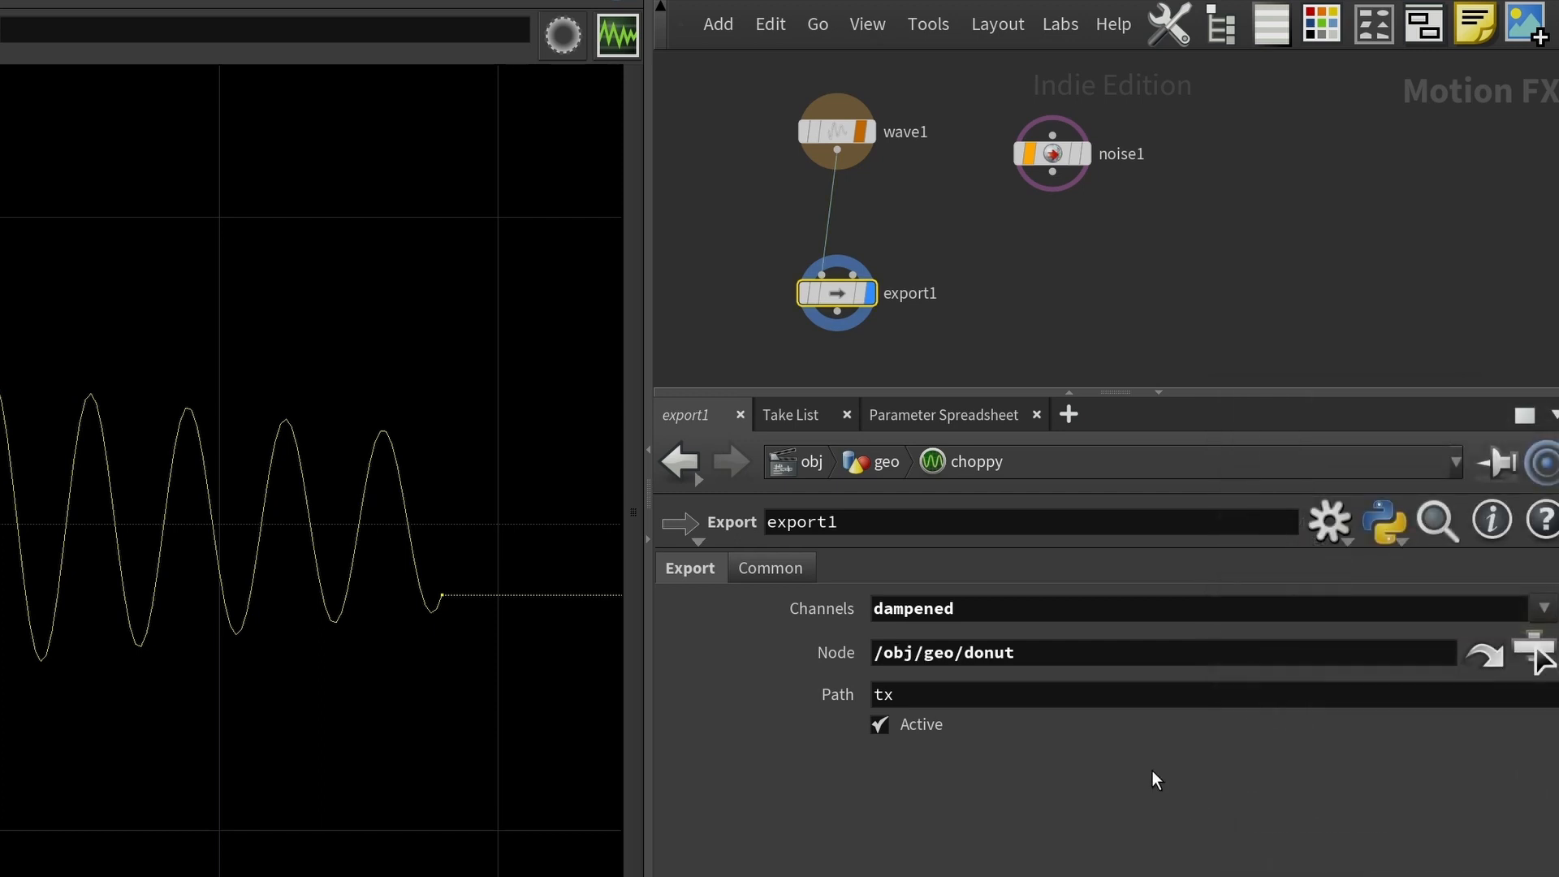
pyautogui.doubleClick(990, 696)
pyautogui.write('ty')
pyautogui.press('Return')
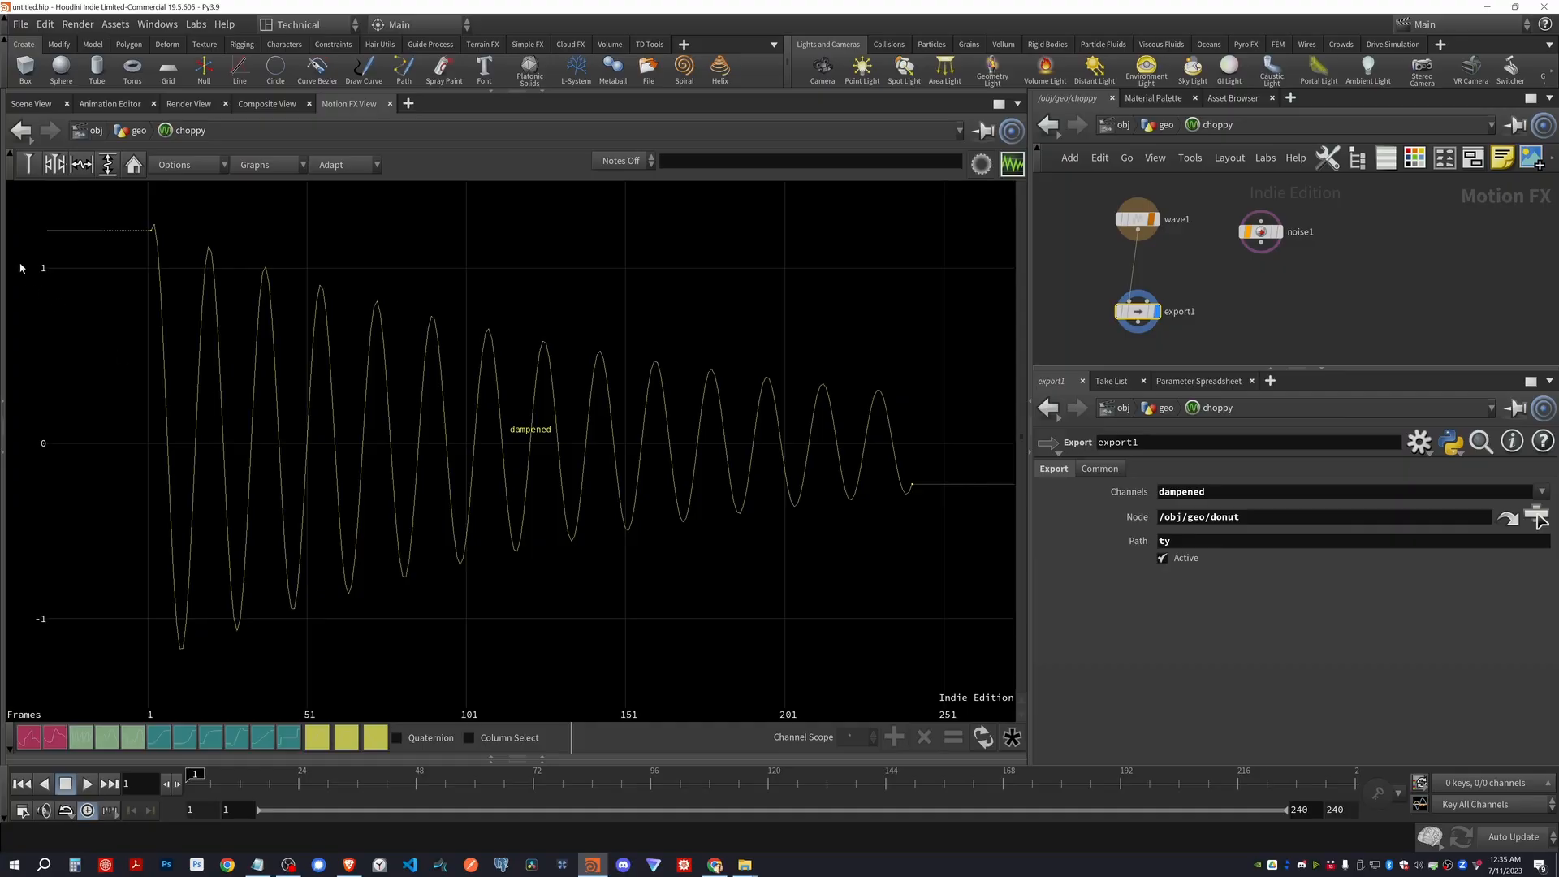
# Turn on the export flag of export1, play the donut's vertical motion in the 3D scene, and return to frame 1
pyautogui.click(31, 103)
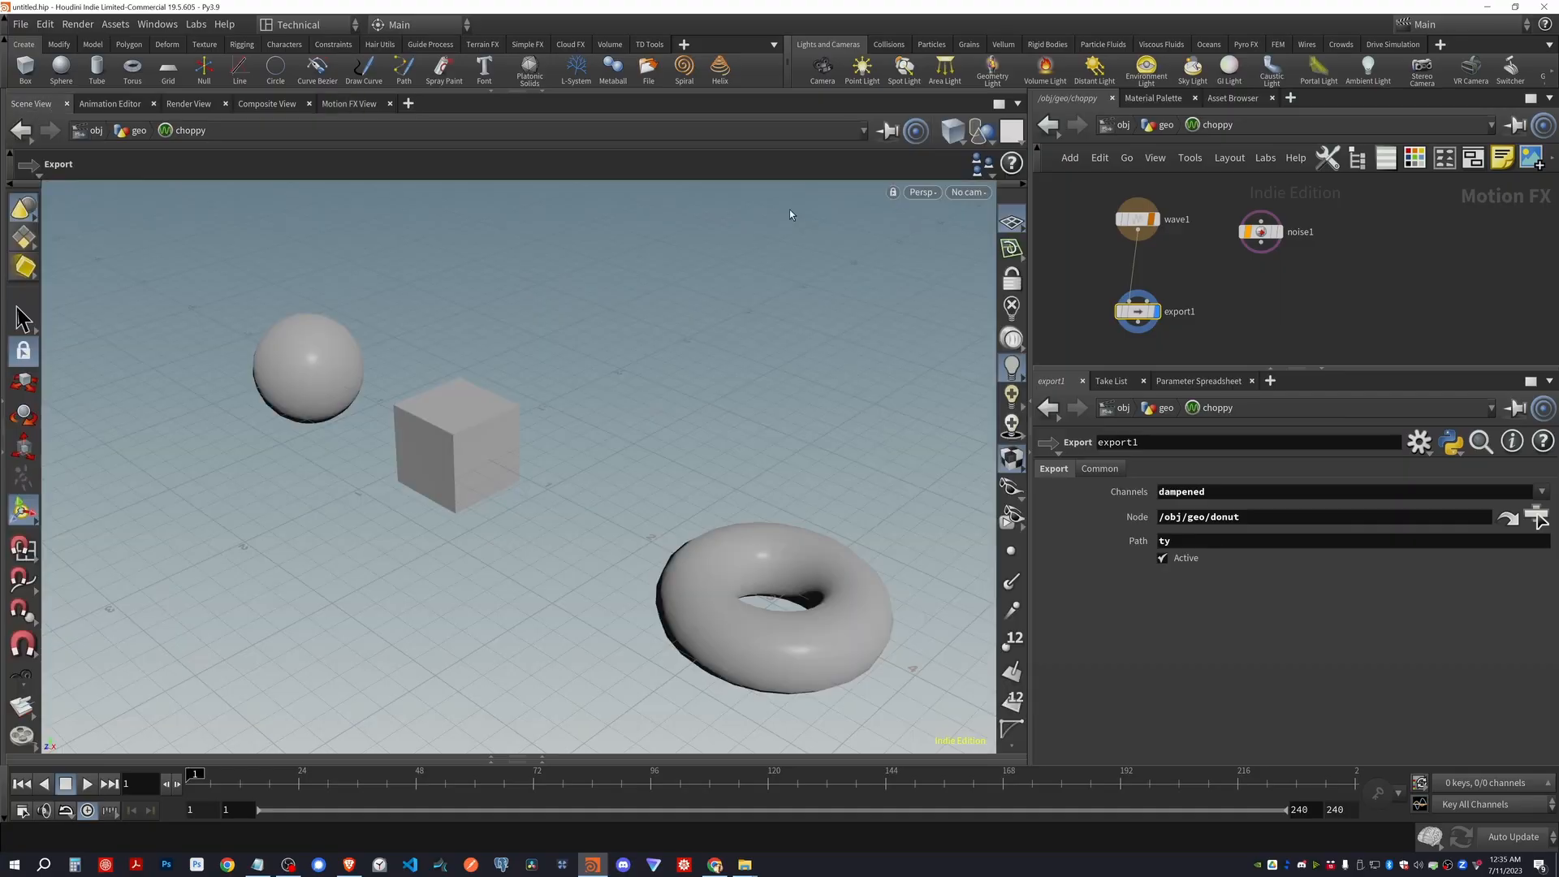
pyautogui.click(1121, 311)
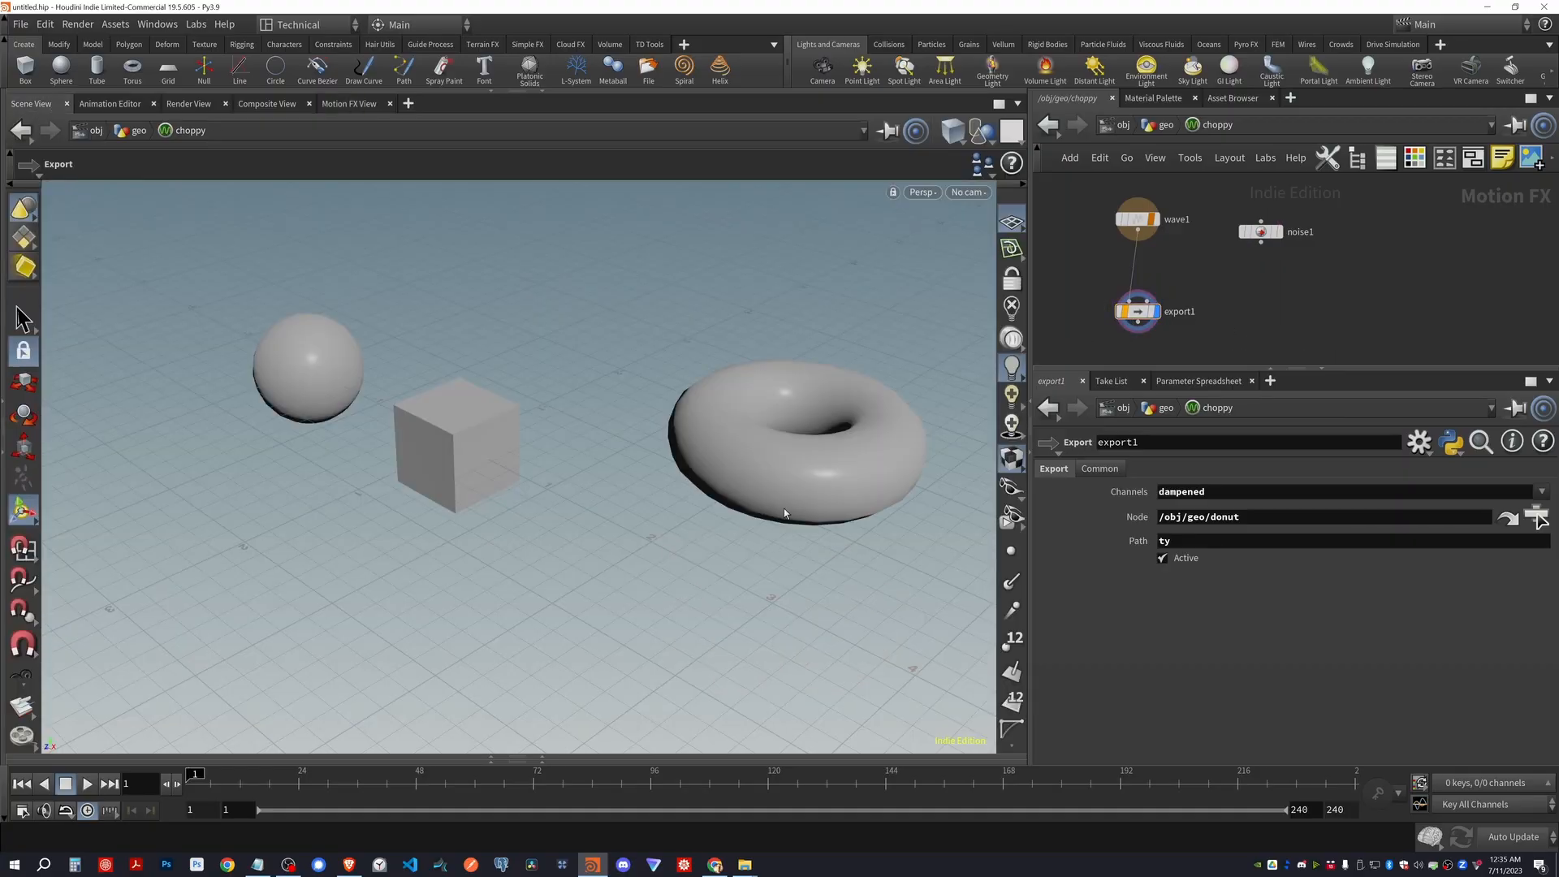
pyautogui.keyDown('alt'); pyautogui.moveTo(783, 508); pyautogui.dragTo(606, 654, button='right'); pyautogui.keyUp('alt')
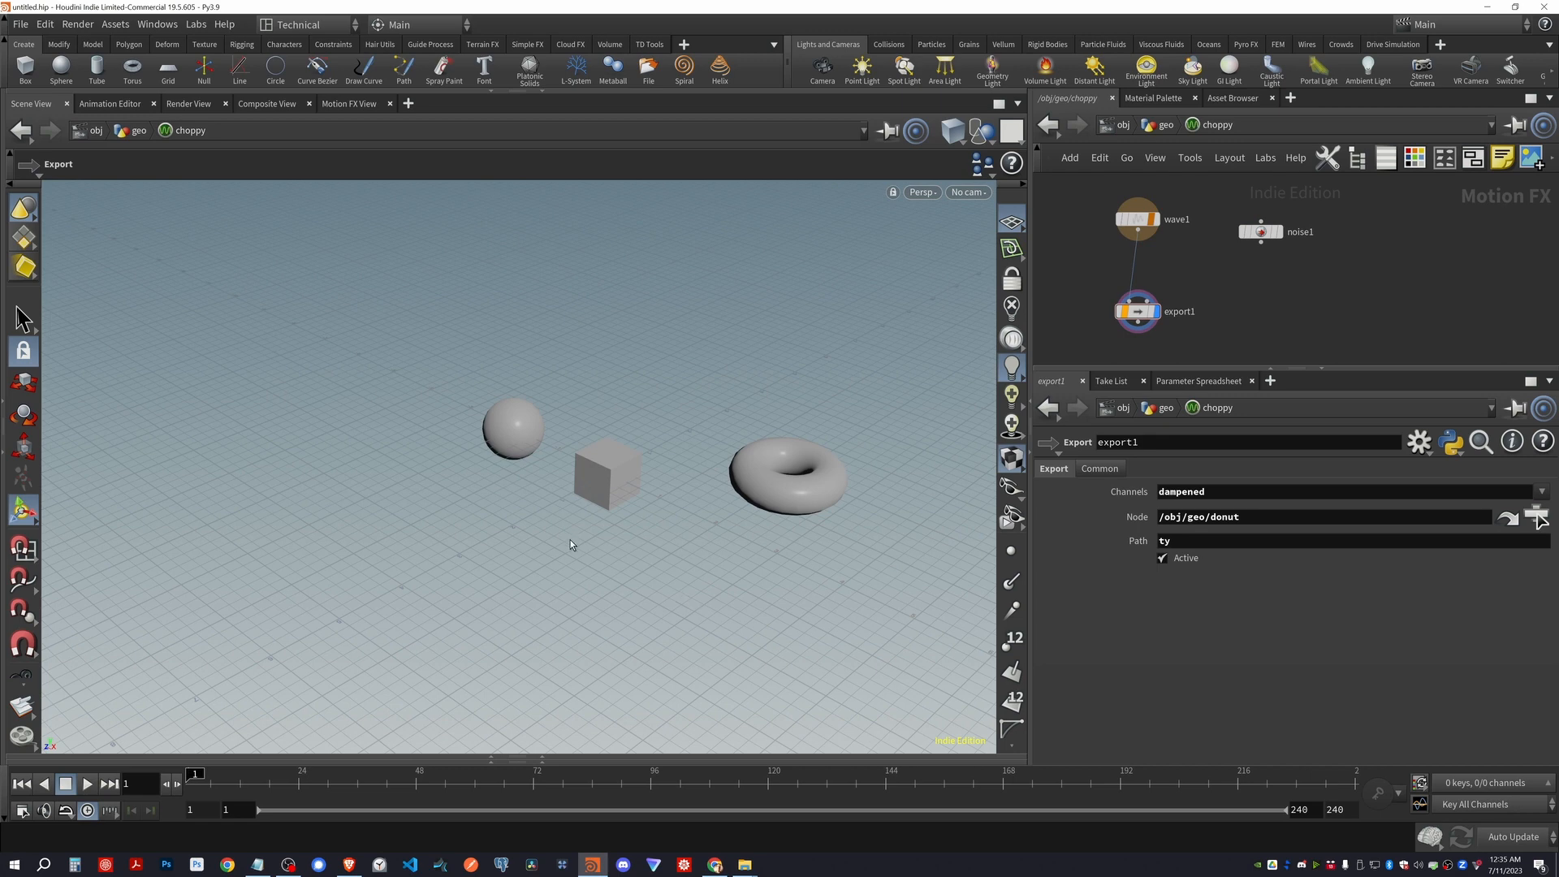
pyautogui.press('Up')
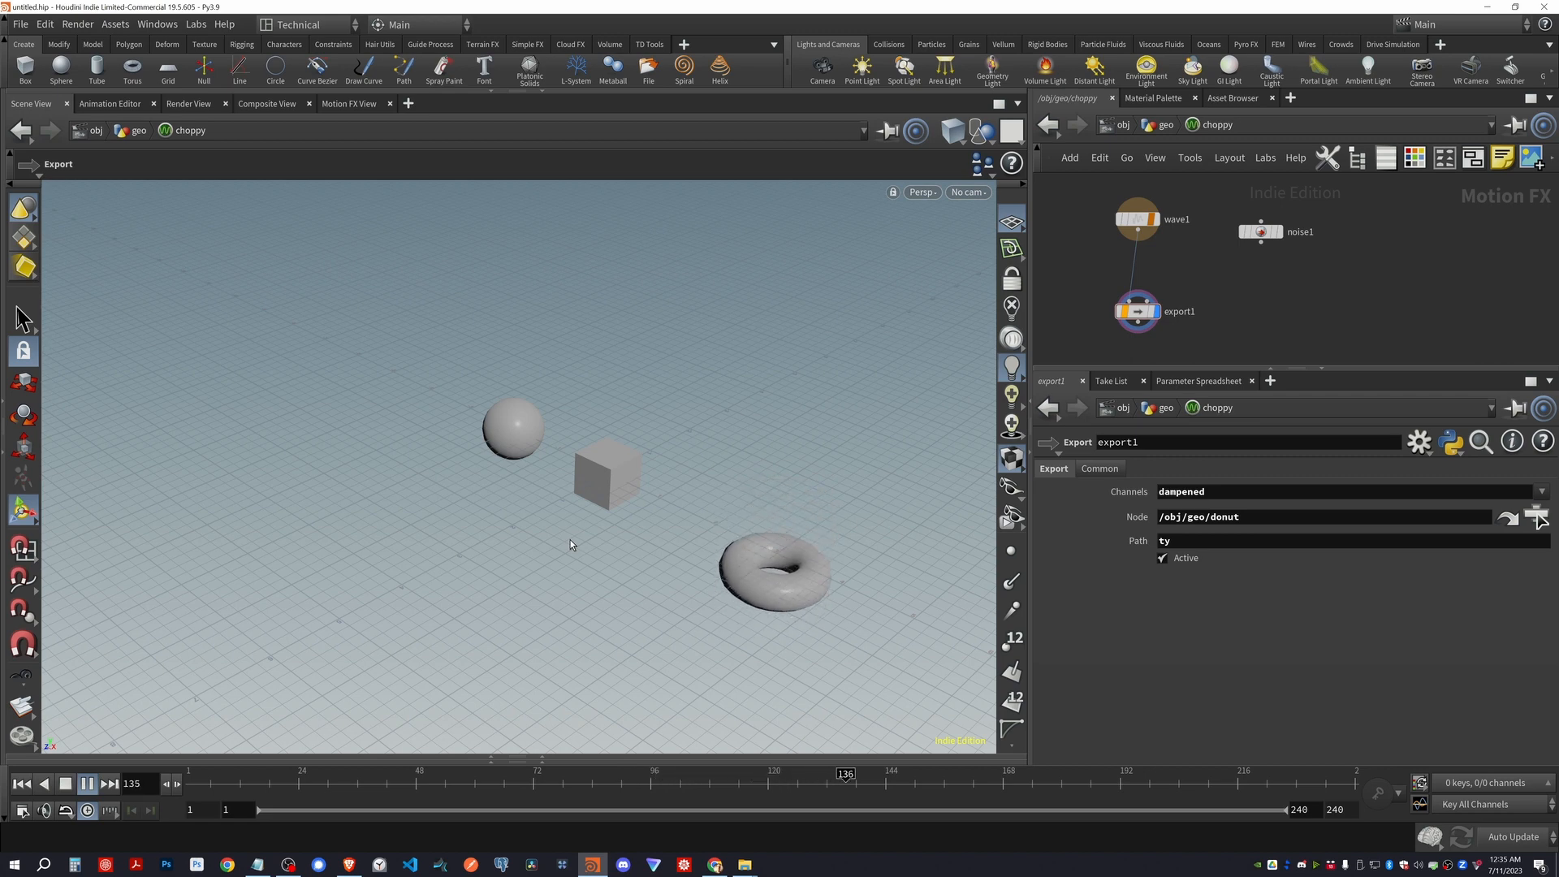
pyautogui.hotkey('ctrl', 'Up')
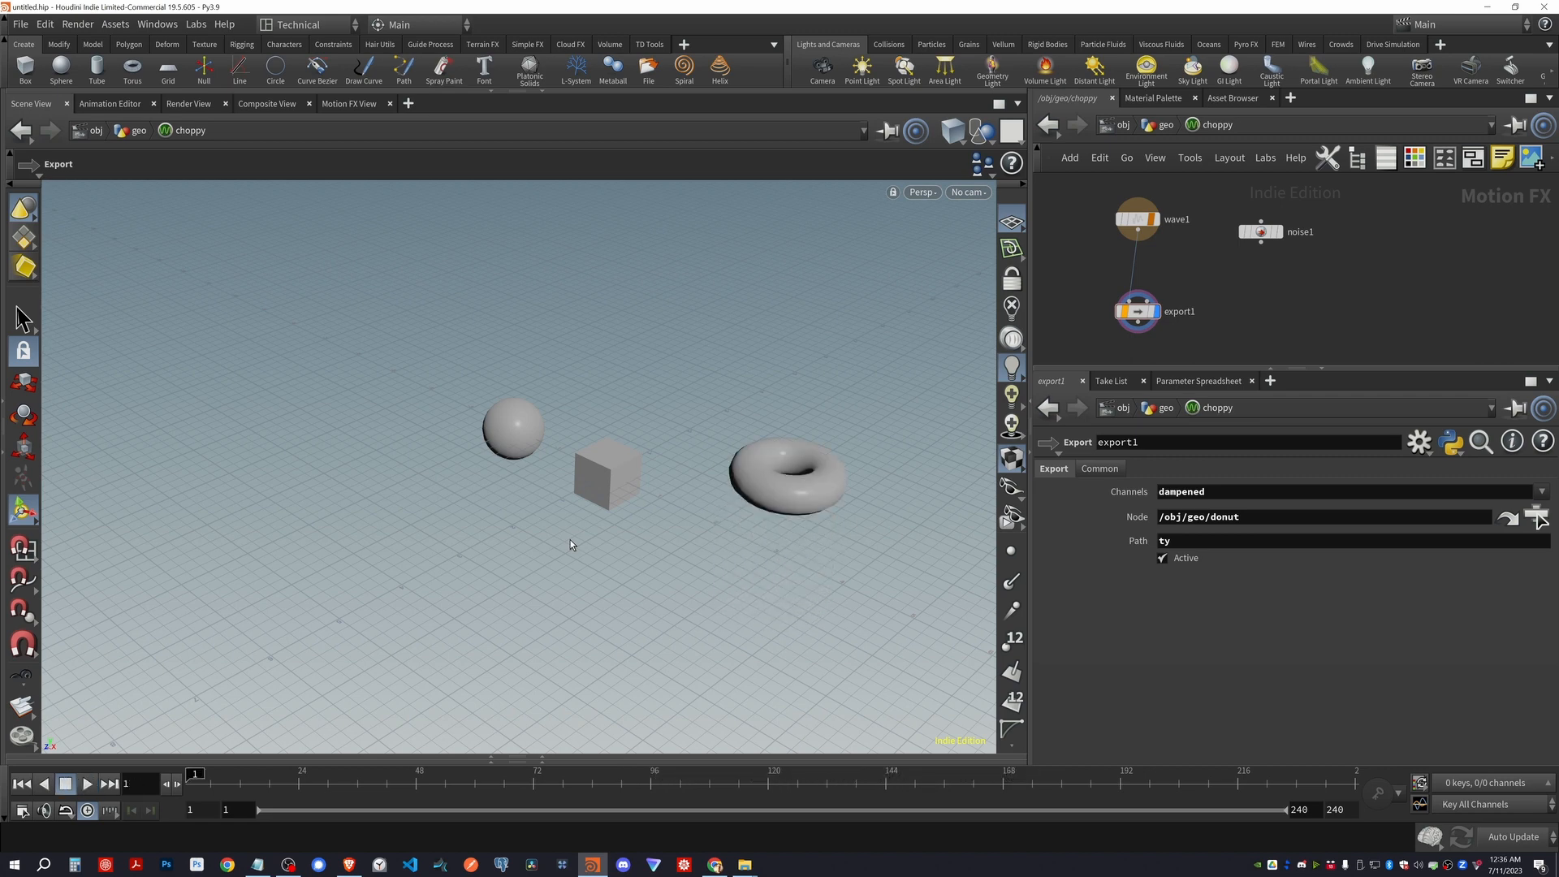
# Set export1's path to tx ty, play the donut's animation, and return to frame 1
pyautogui.click(1214, 545)
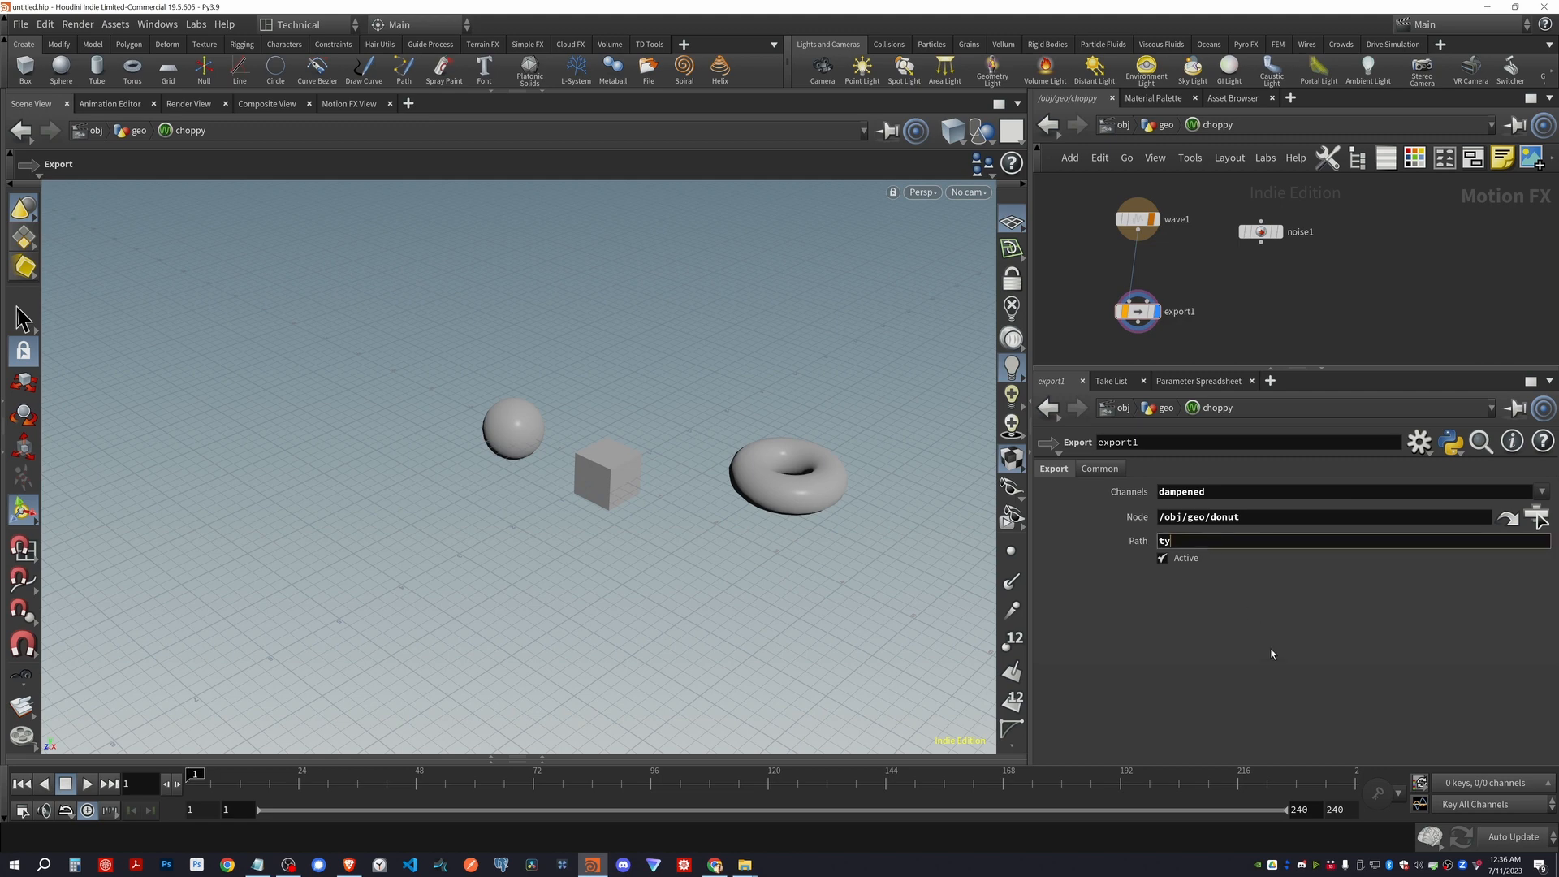
pyautogui.hotkey('ctrl', 'a')
pyautogui.press('BackSpace')
pyautogui.write('tx ty')
pyautogui.press('Return')
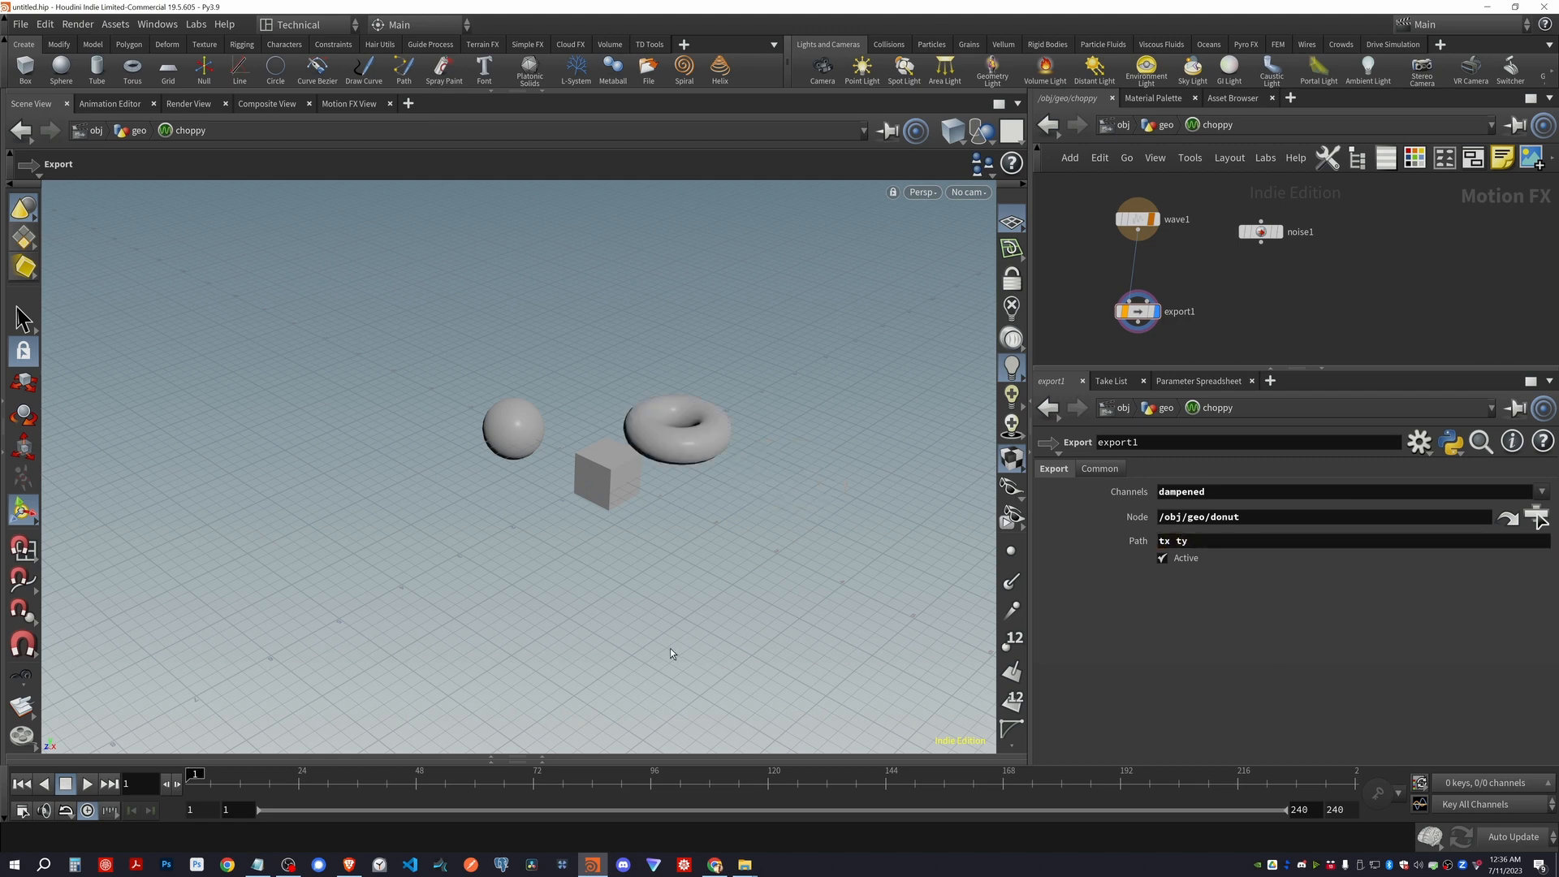
pyautogui.press('Up')
pyautogui.keyDown('alt'); pyautogui.moveTo(669, 648); pyautogui.dragTo(608, 585); pyautogui.keyUp('alt')
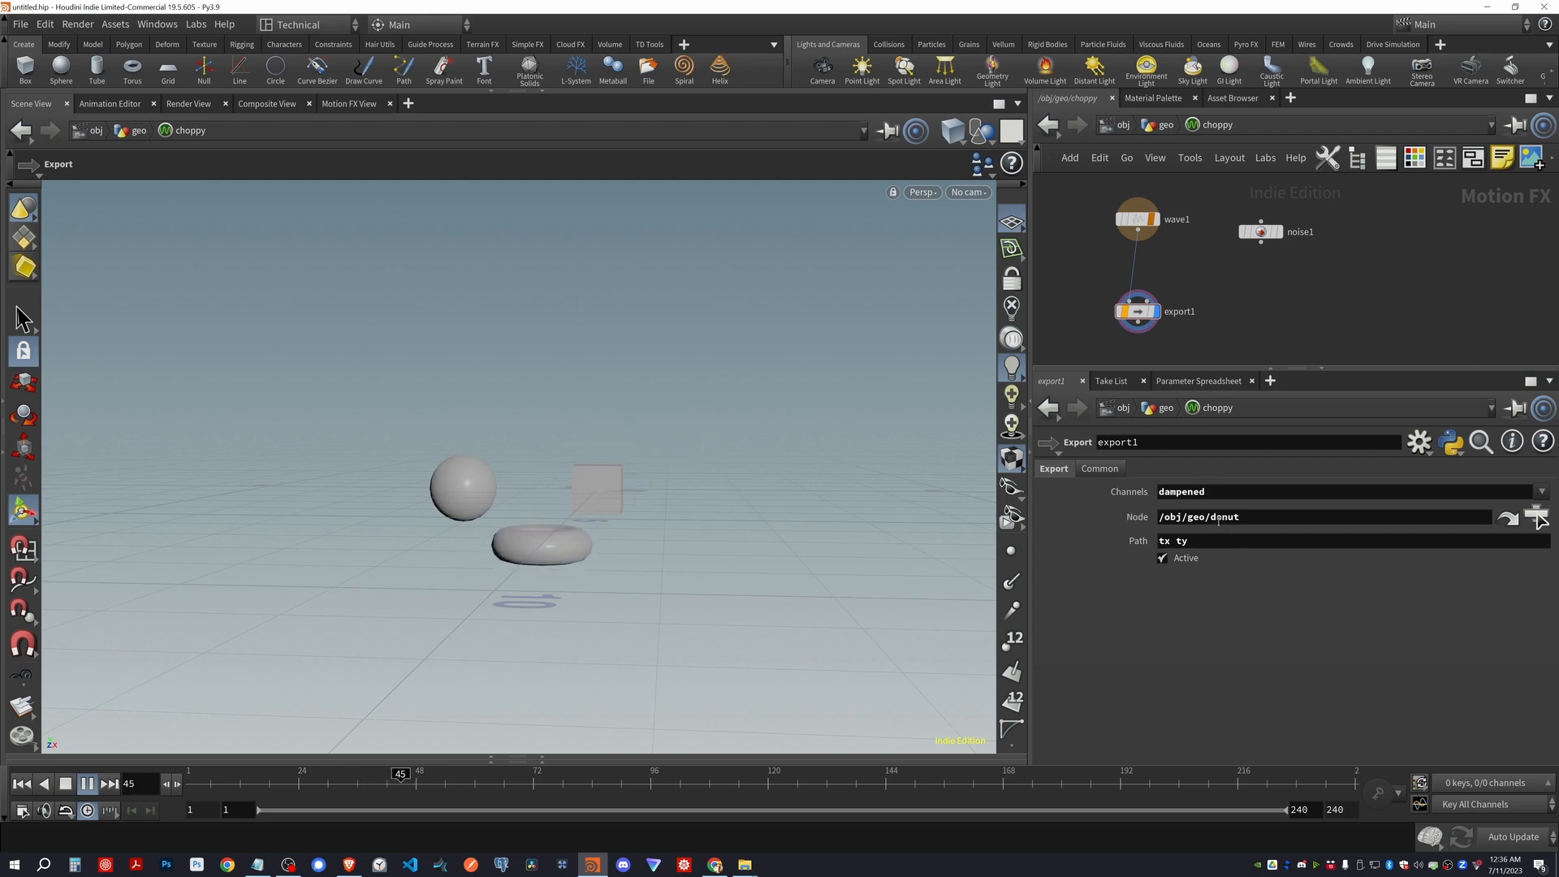
pyautogui.hotkey('ctrl', 'Up')
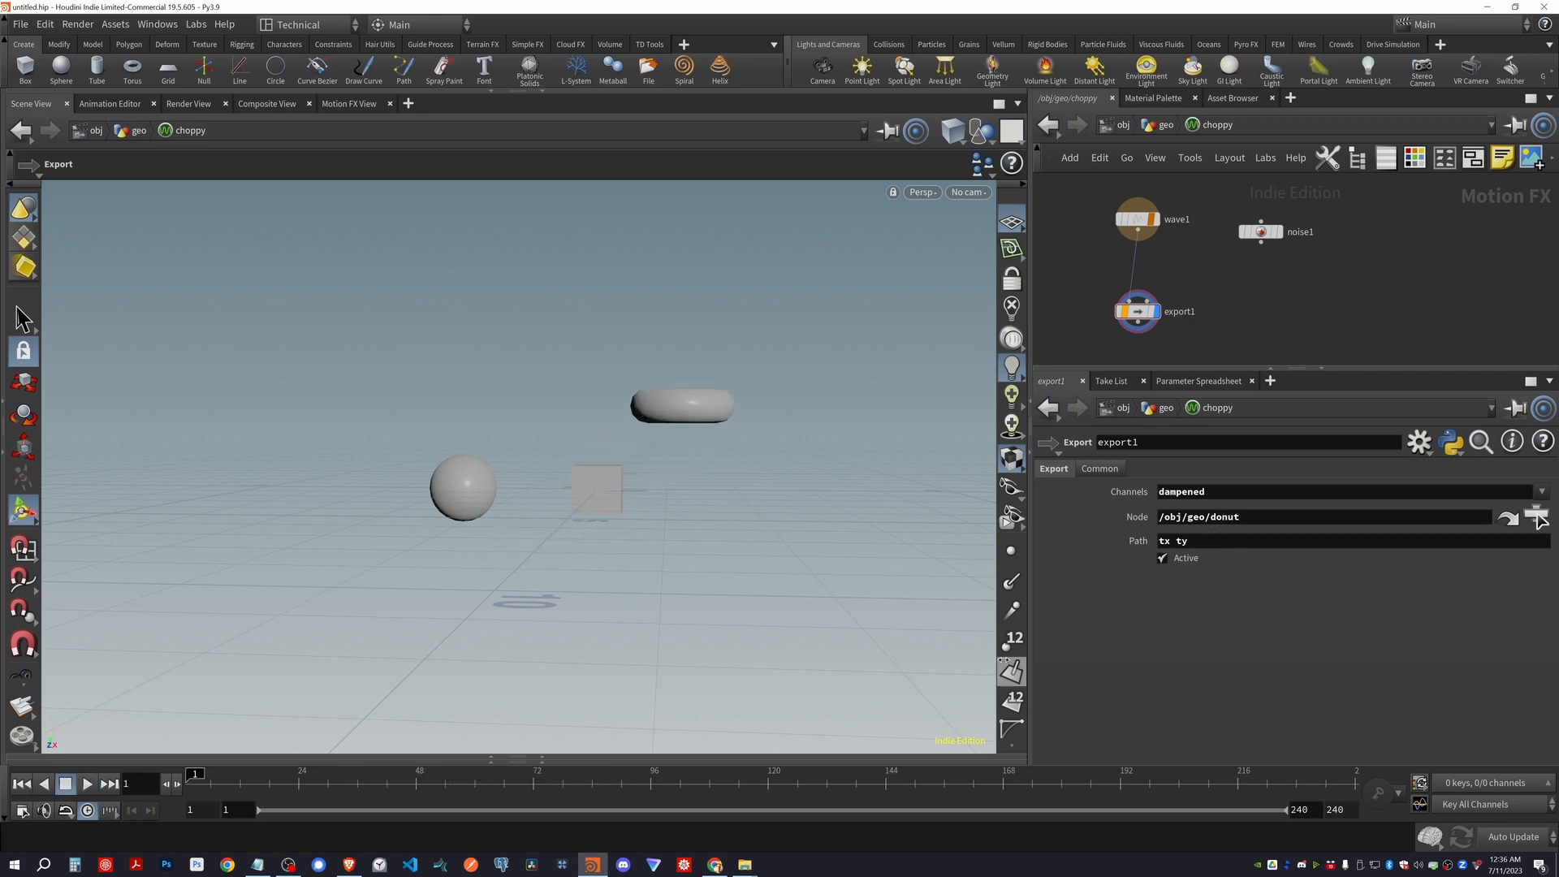
# Extend export1's path to tx ty tz, play back the donut's motion, and rewind to frame 1
pyautogui.click(1218, 541)
pyautogui.hotkey('ctrl', 'a')
pyautogui.write('t*')
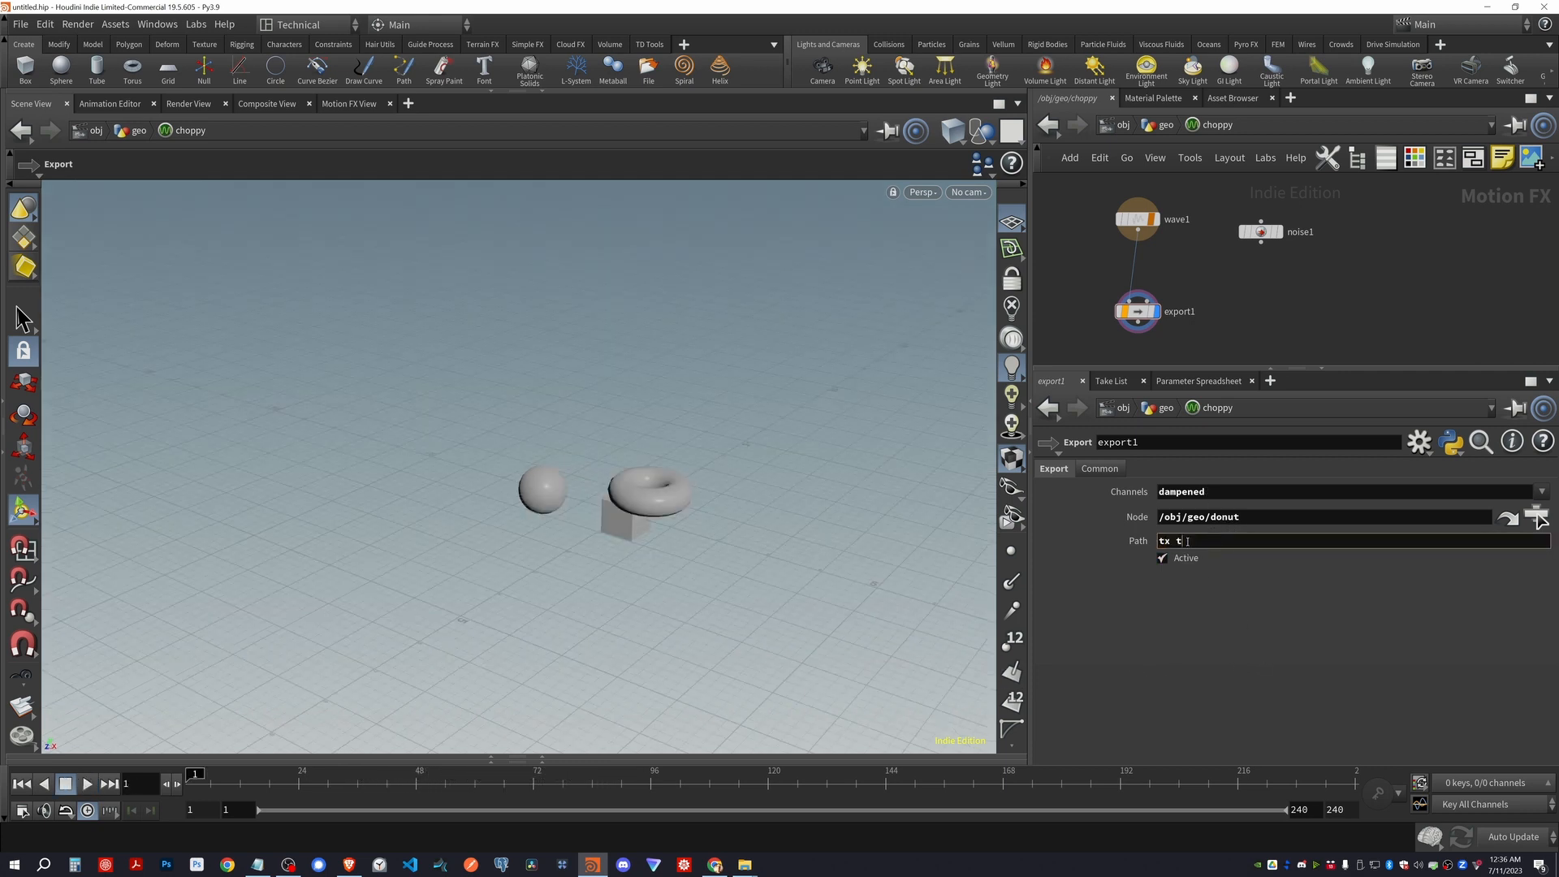
pyautogui.hotkey('ctrl', 'a')
pyautogui.press('BackSpace')
pyautogui.write('tx t')
pyautogui.press('Return')
pyautogui.press('Up')
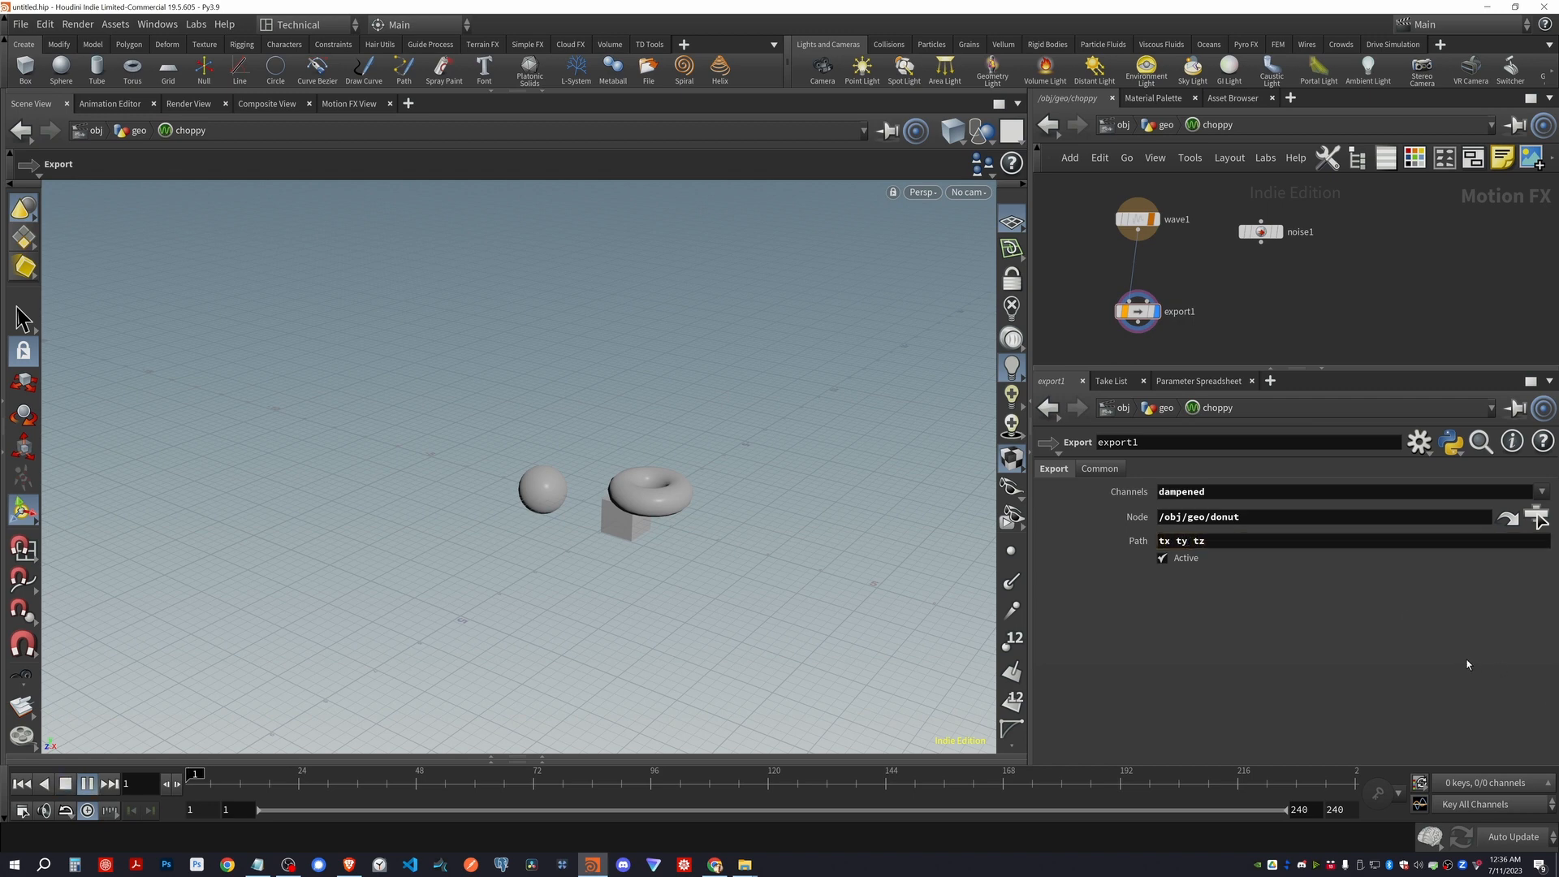
pyautogui.hotkey('ctrl', 'Up')
# Add a Pulse node beside the existing CHOP nodes, turn on its display flag, and show its curve in the graph
pyautogui.press('l')
pyautogui.press('Tab')
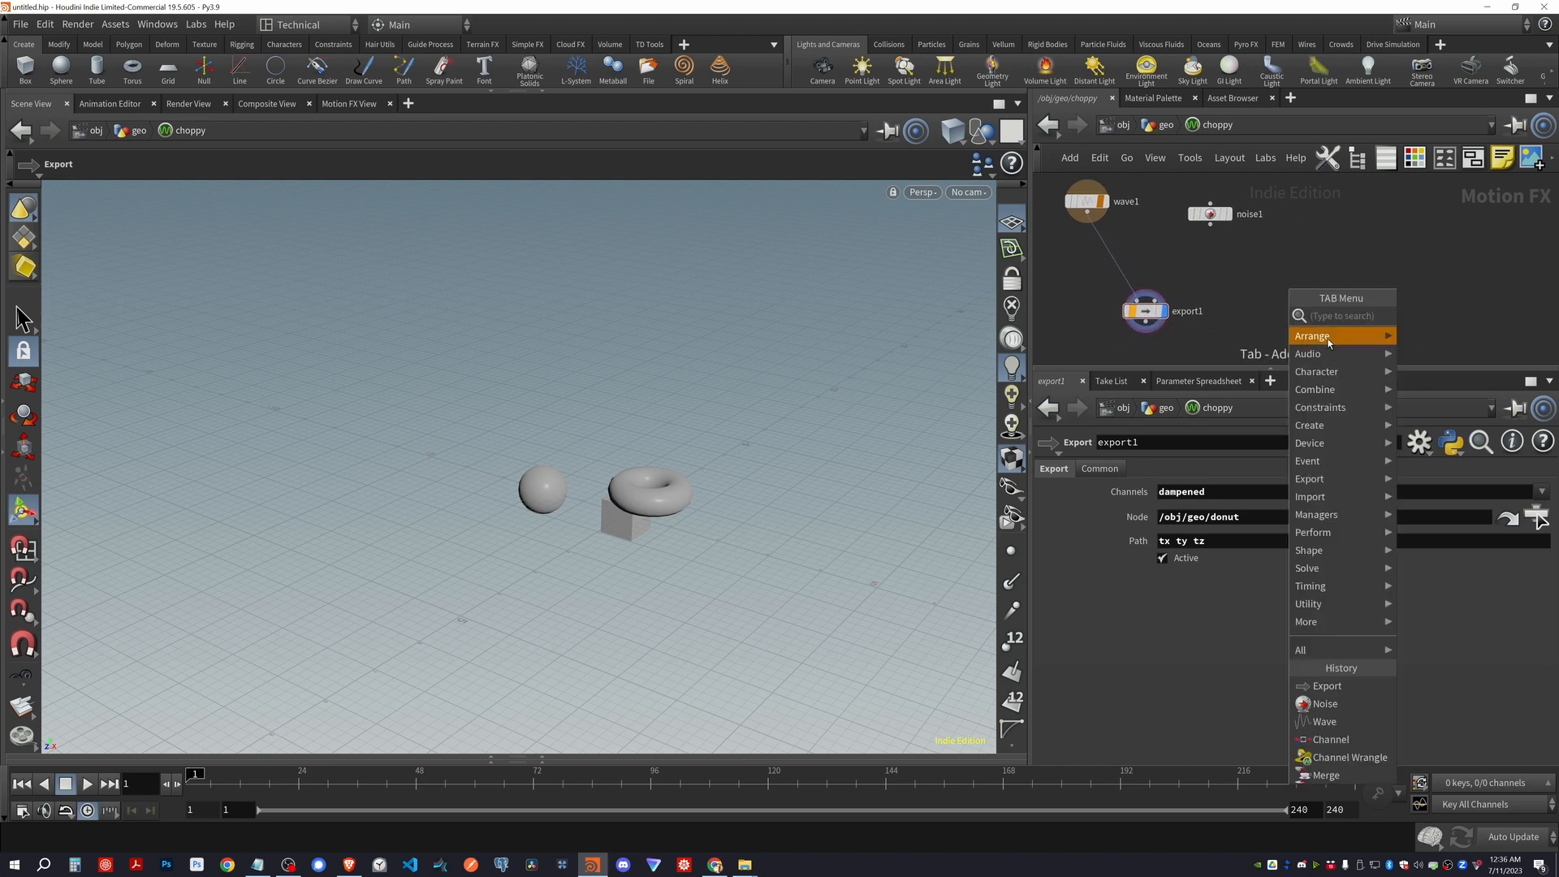
pyautogui.moveTo(1336, 374)
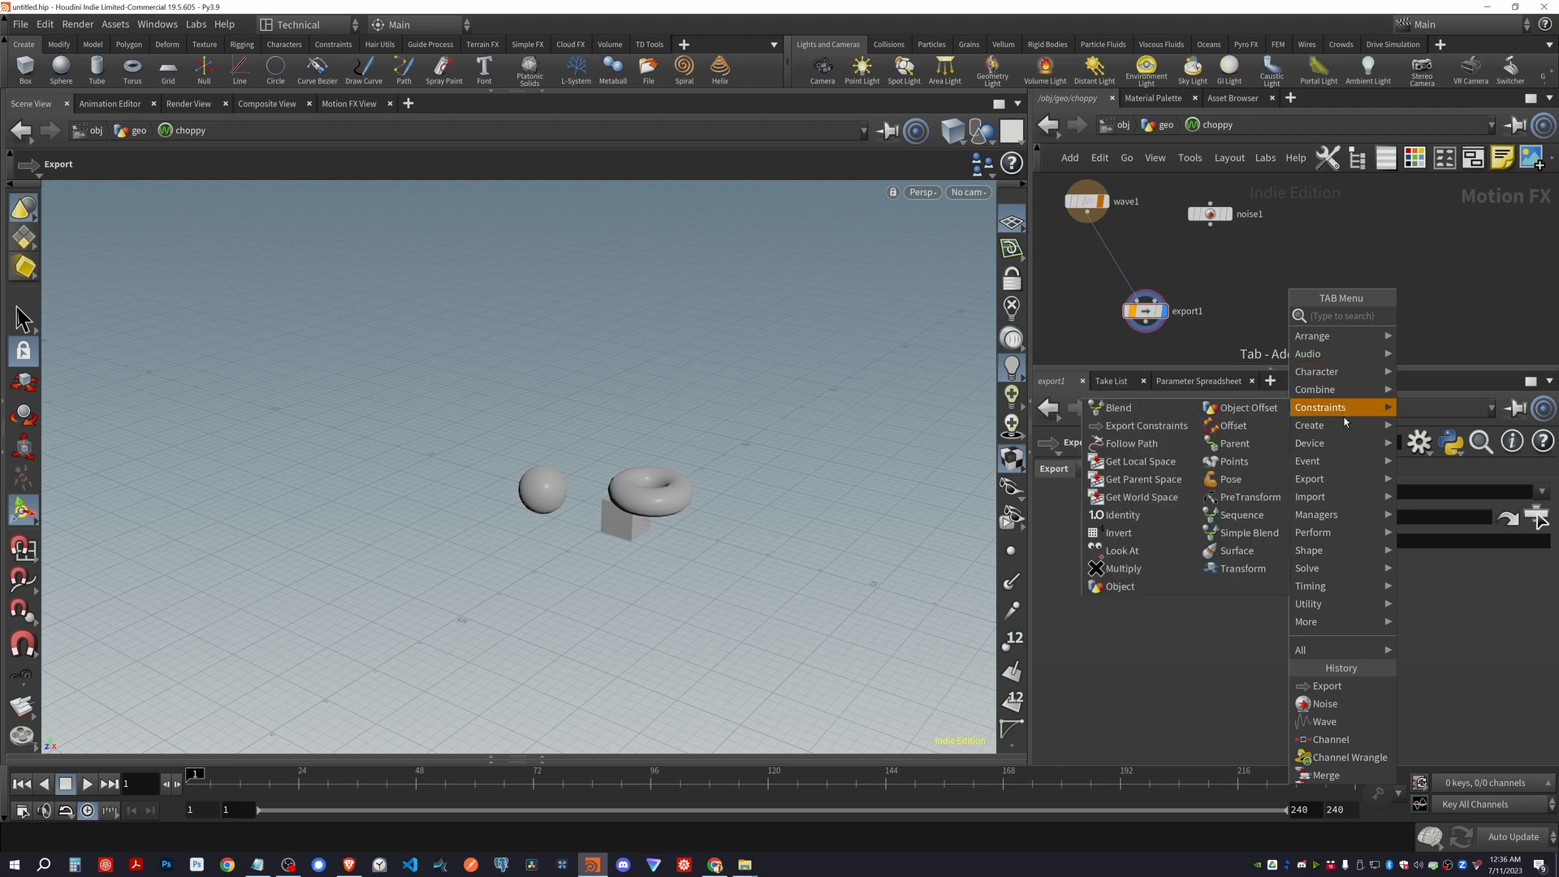
pyautogui.moveTo(1342, 426)
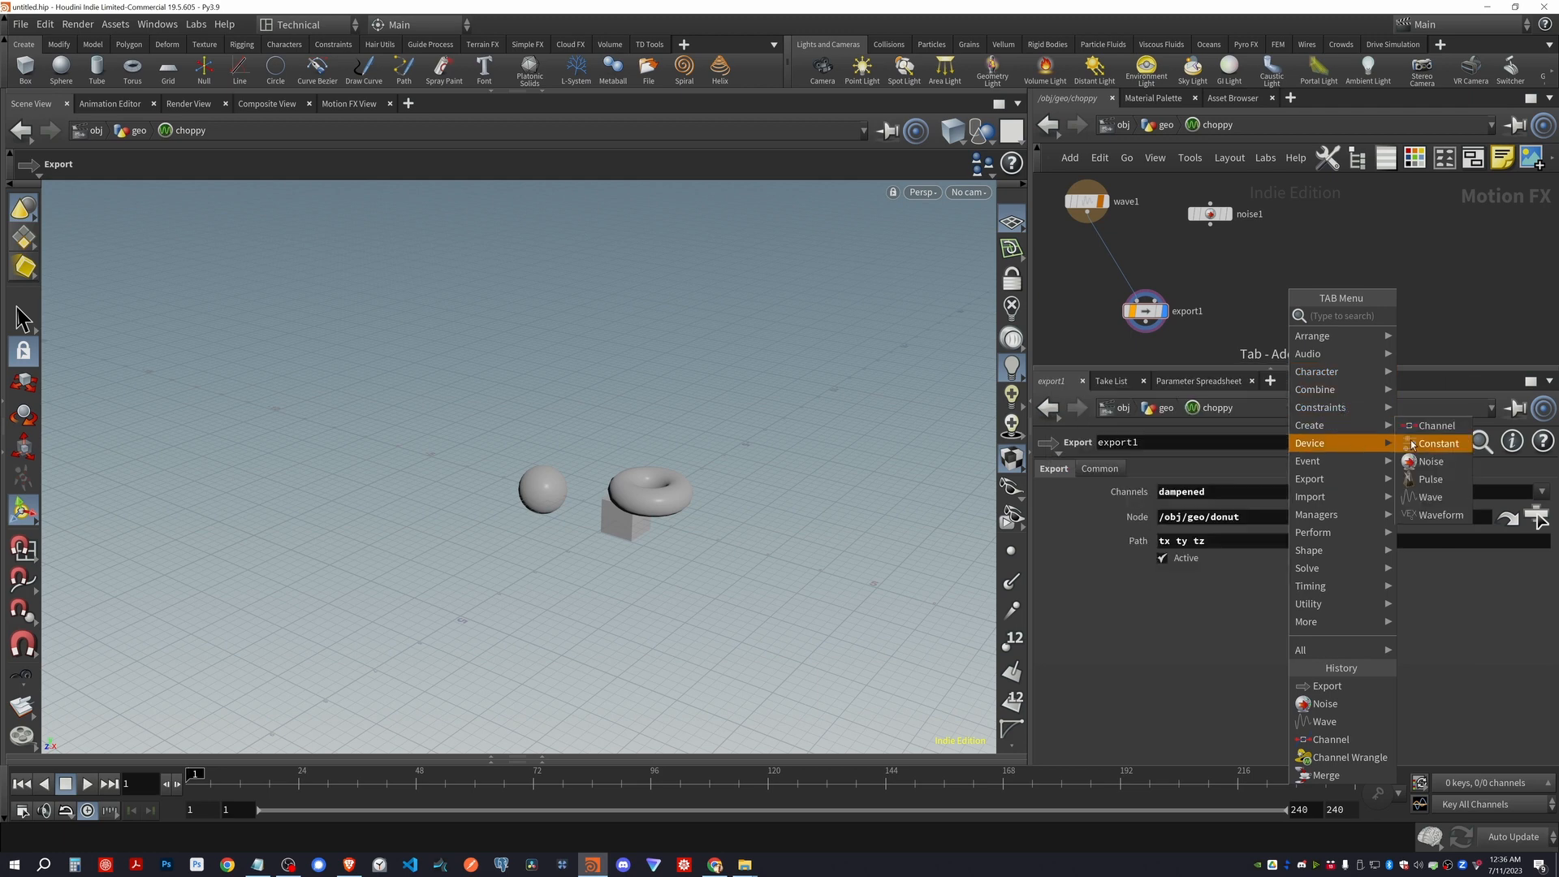
pyautogui.click(1431, 479)
pyautogui.click(1312, 271)
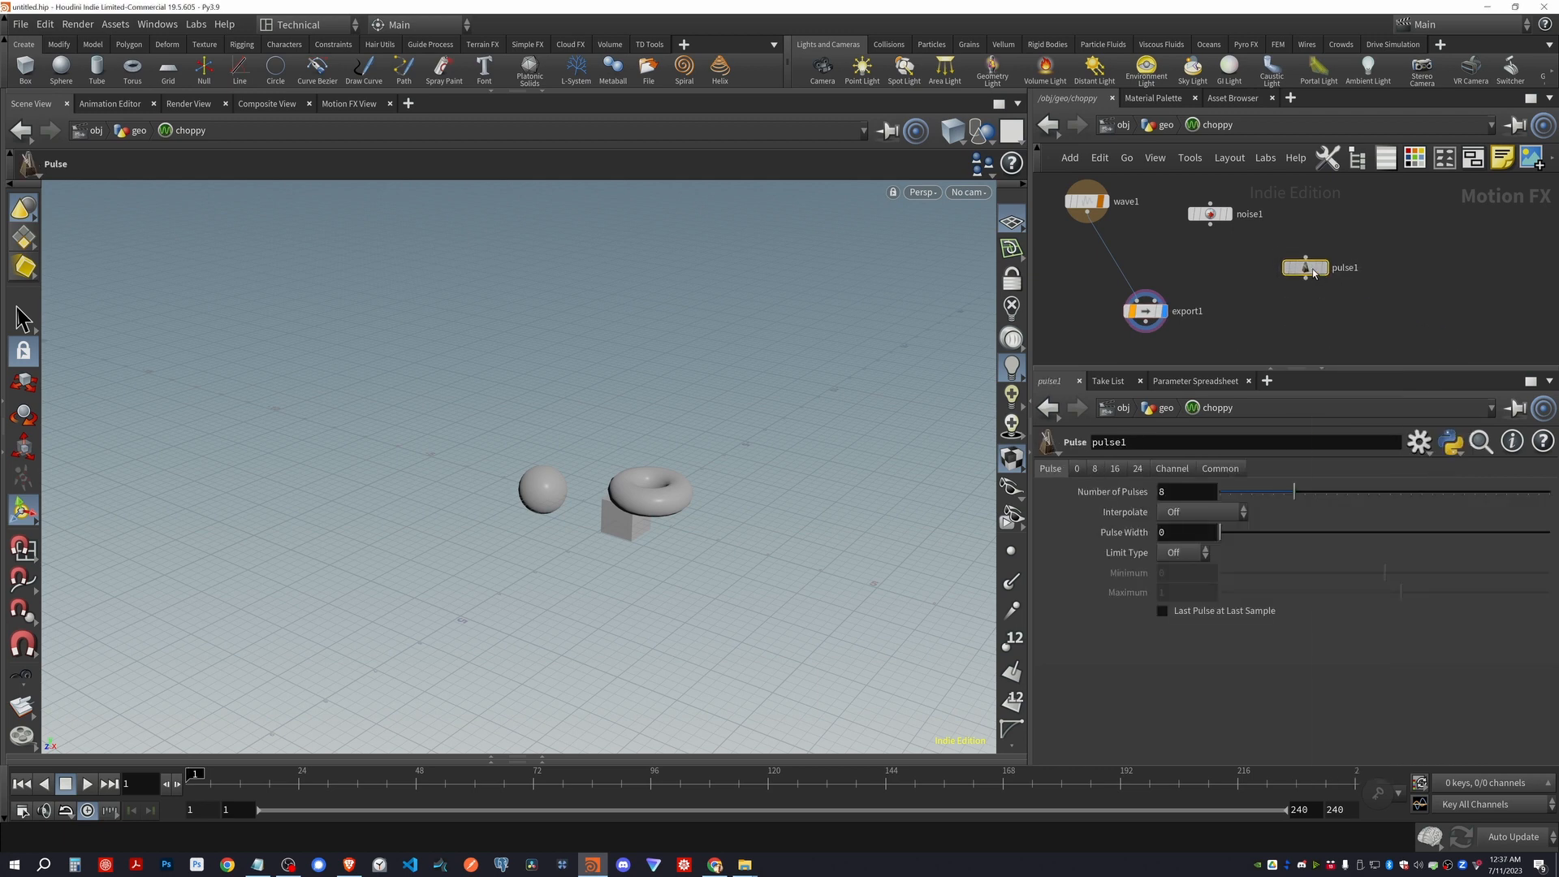
pyautogui.click(1323, 269)
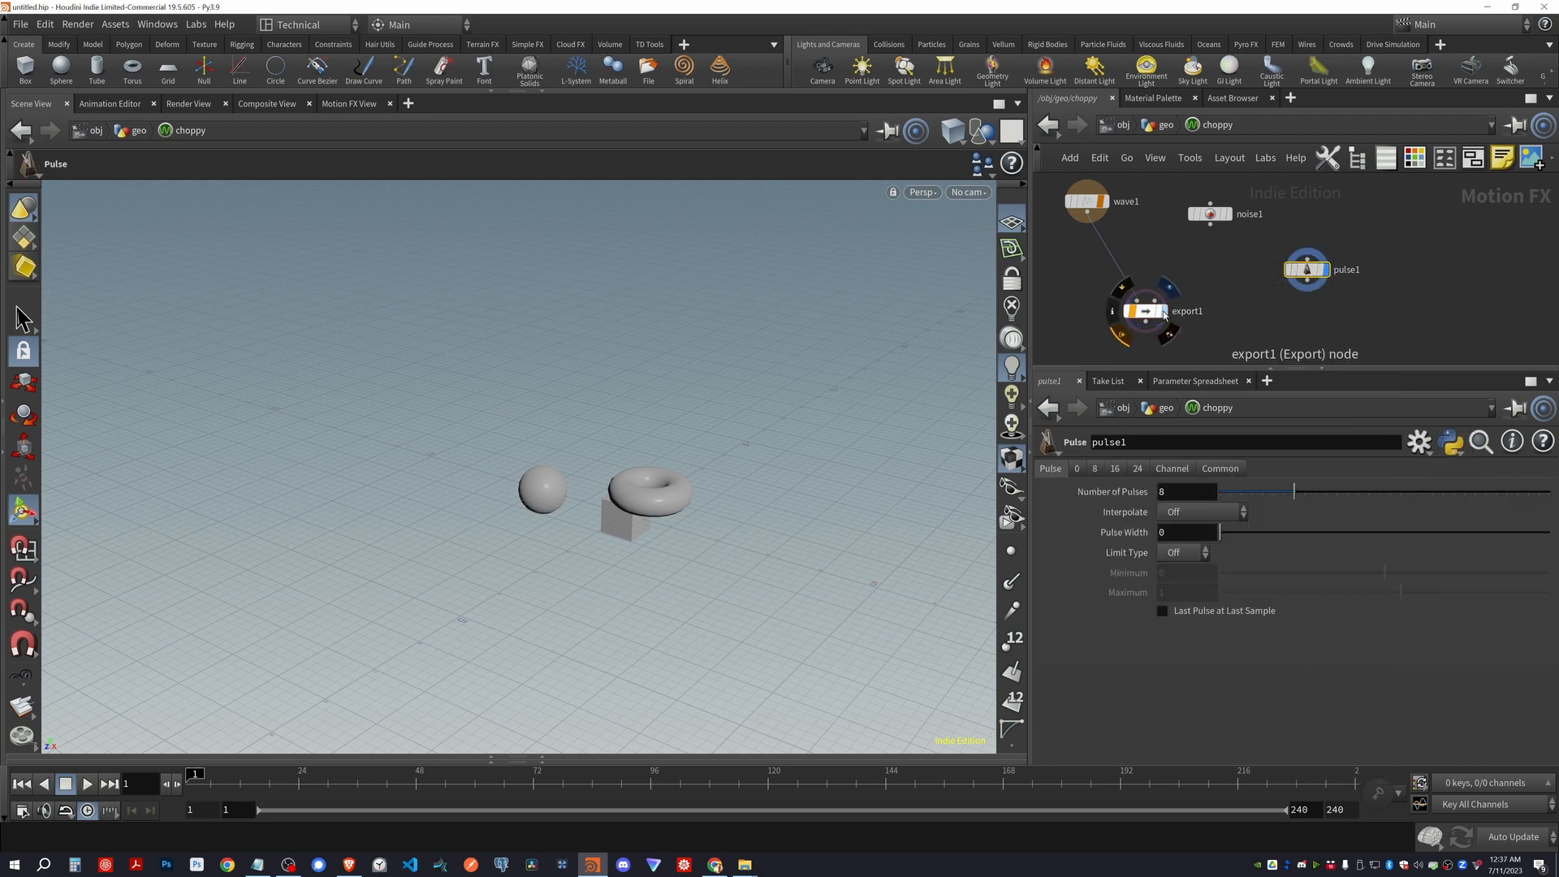
pyautogui.click(348, 104)
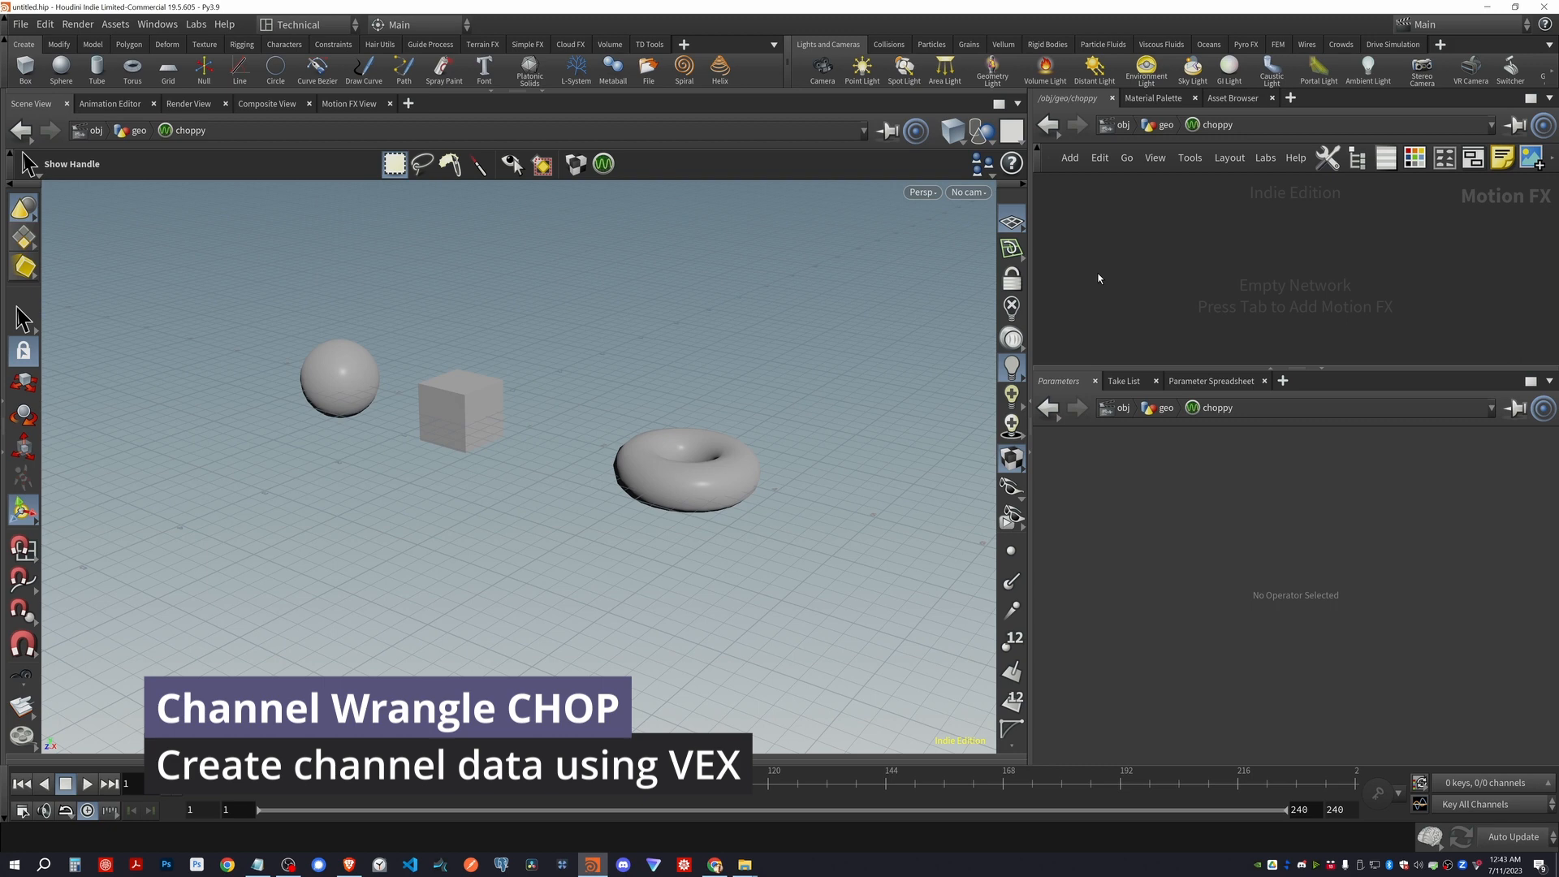
# Add a Channel Wrangle node to the empty choppy network and rename it vex_path
pyautogui.press('Tab')
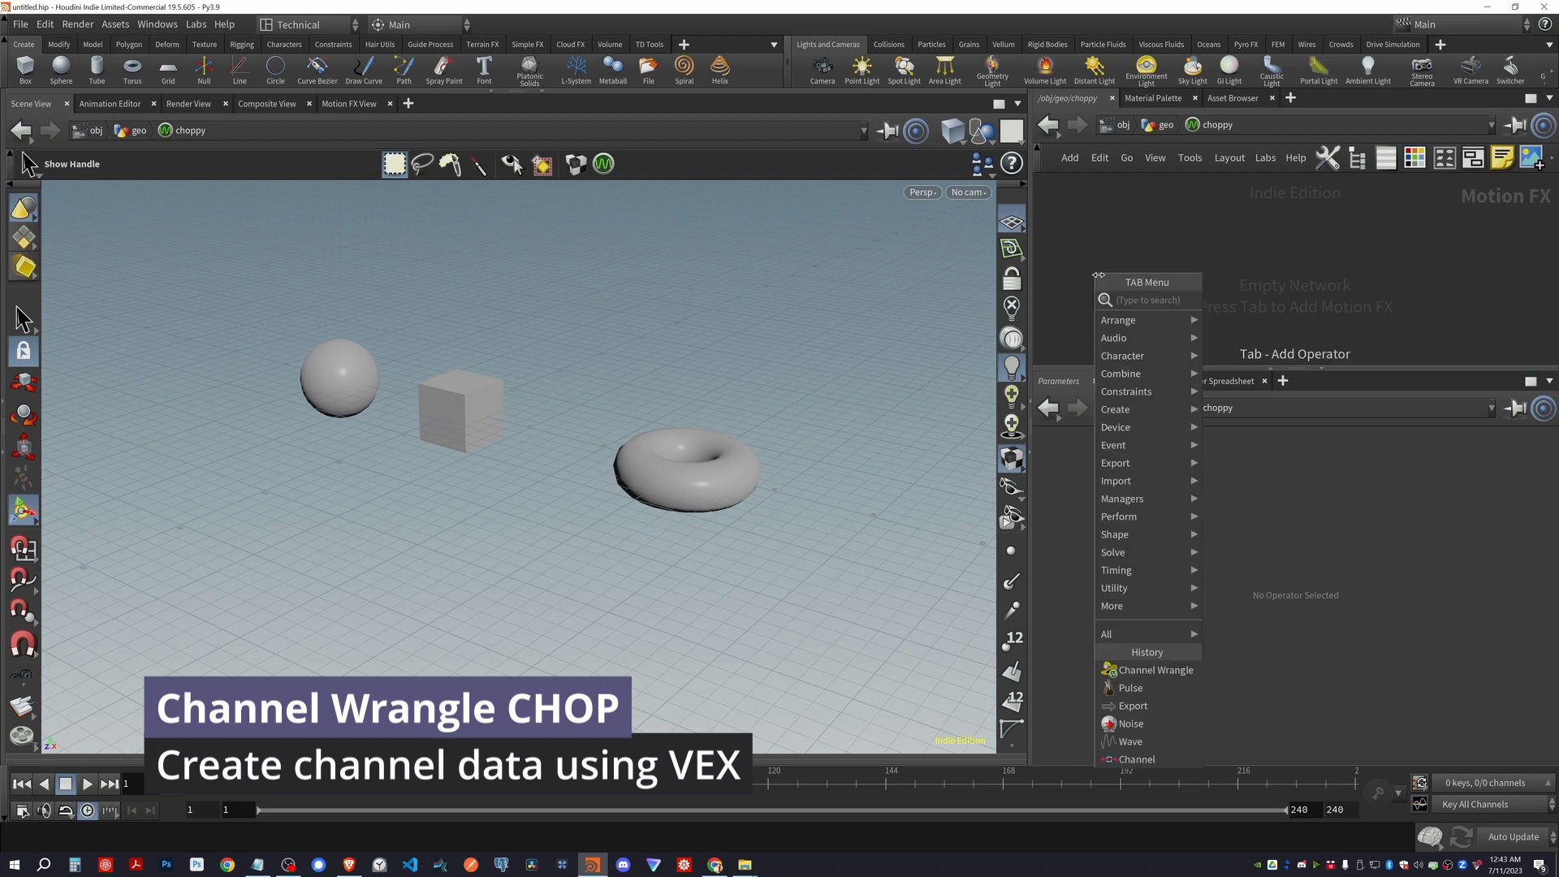
pyautogui.write('chan')
pyautogui.press('Down')
pyautogui.press('Down')
pyautogui.press('Return')
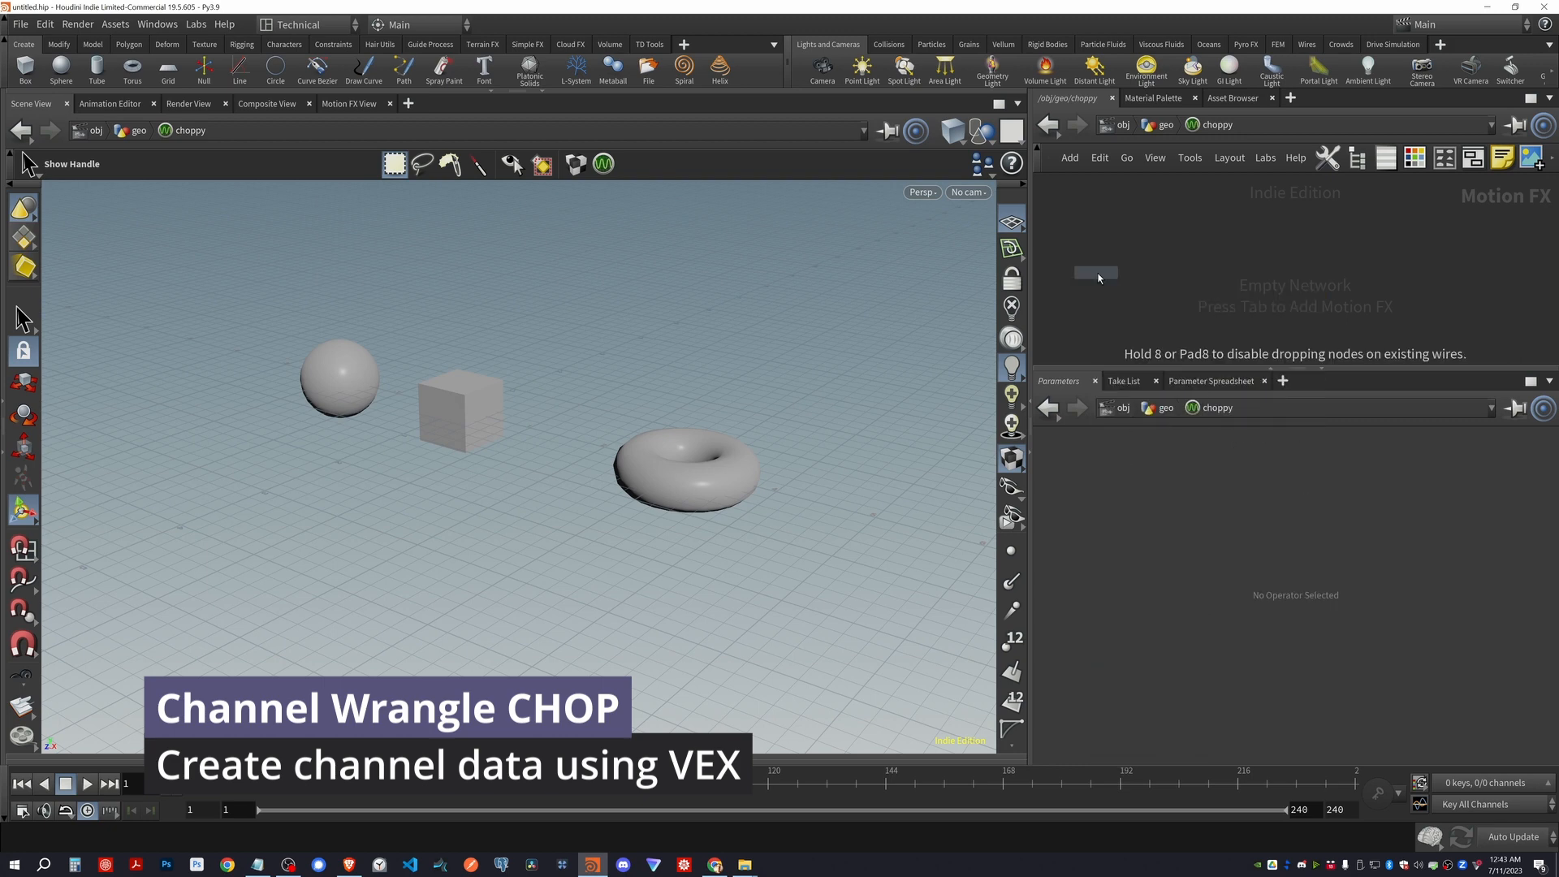
pyautogui.click(1174, 220)
pyautogui.doubleClick(1233, 216)
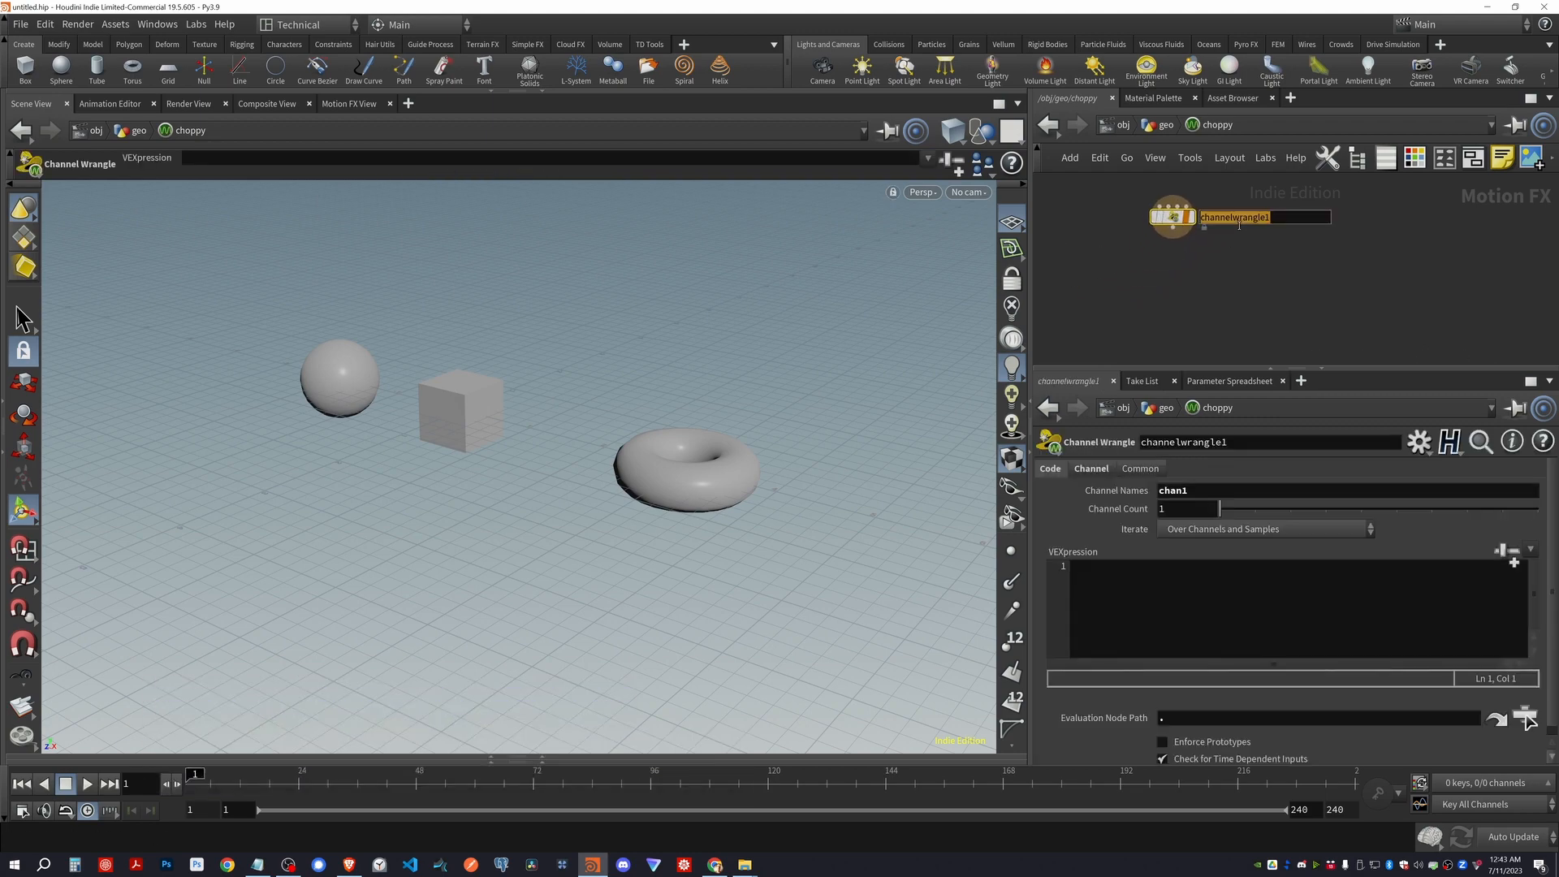
pyautogui.write('vex_path')
pyautogui.press('Return')
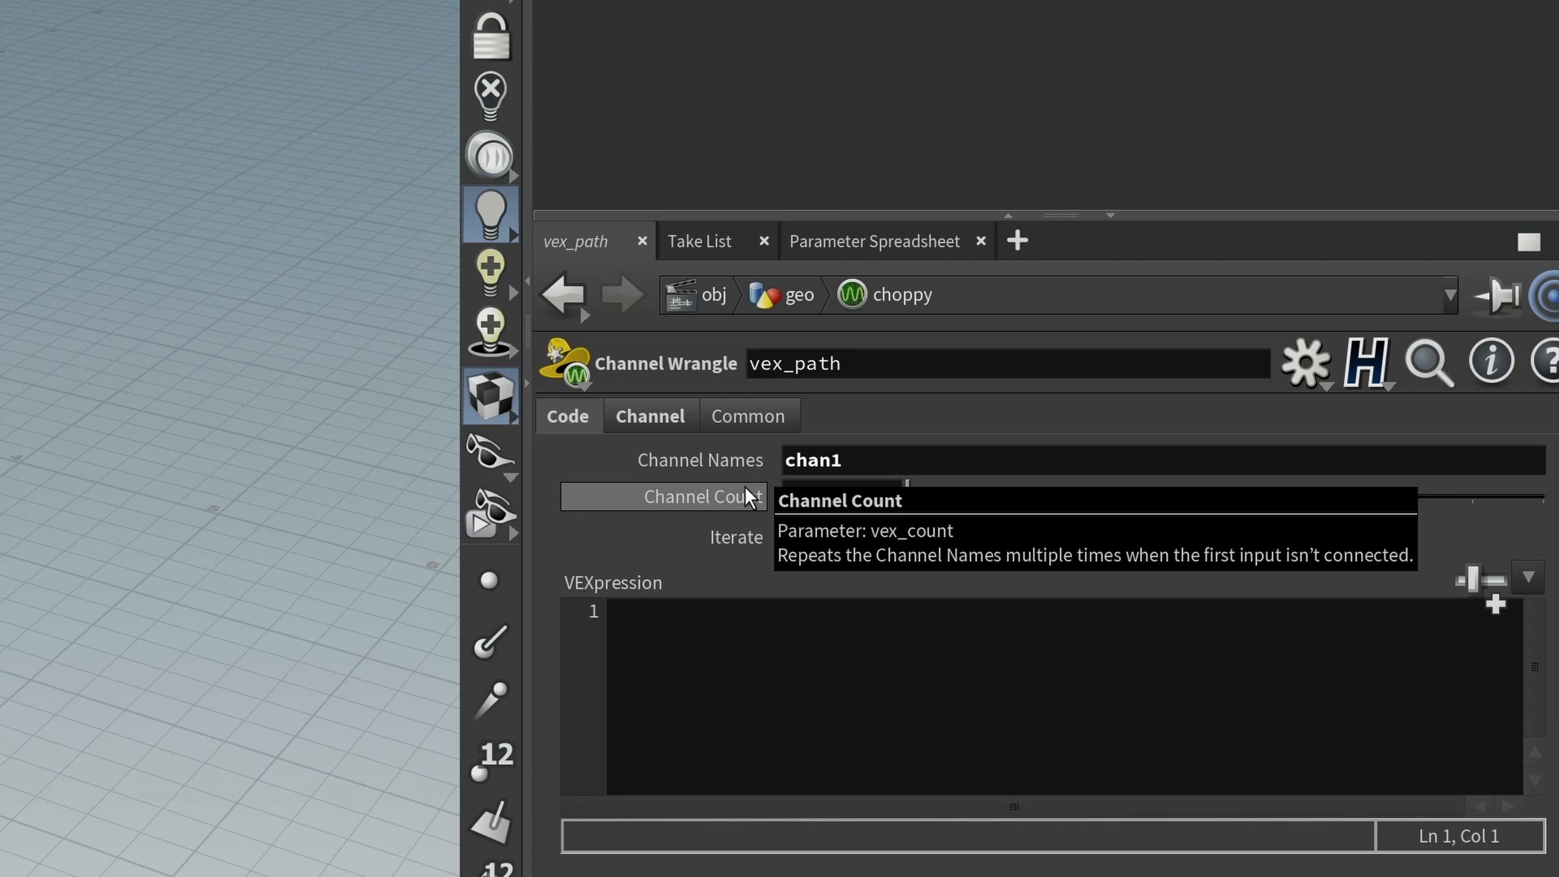
# Set vex_path's channel name to p and its channel count to 3, and inspect the node's channel info
pyautogui.click(829, 692)
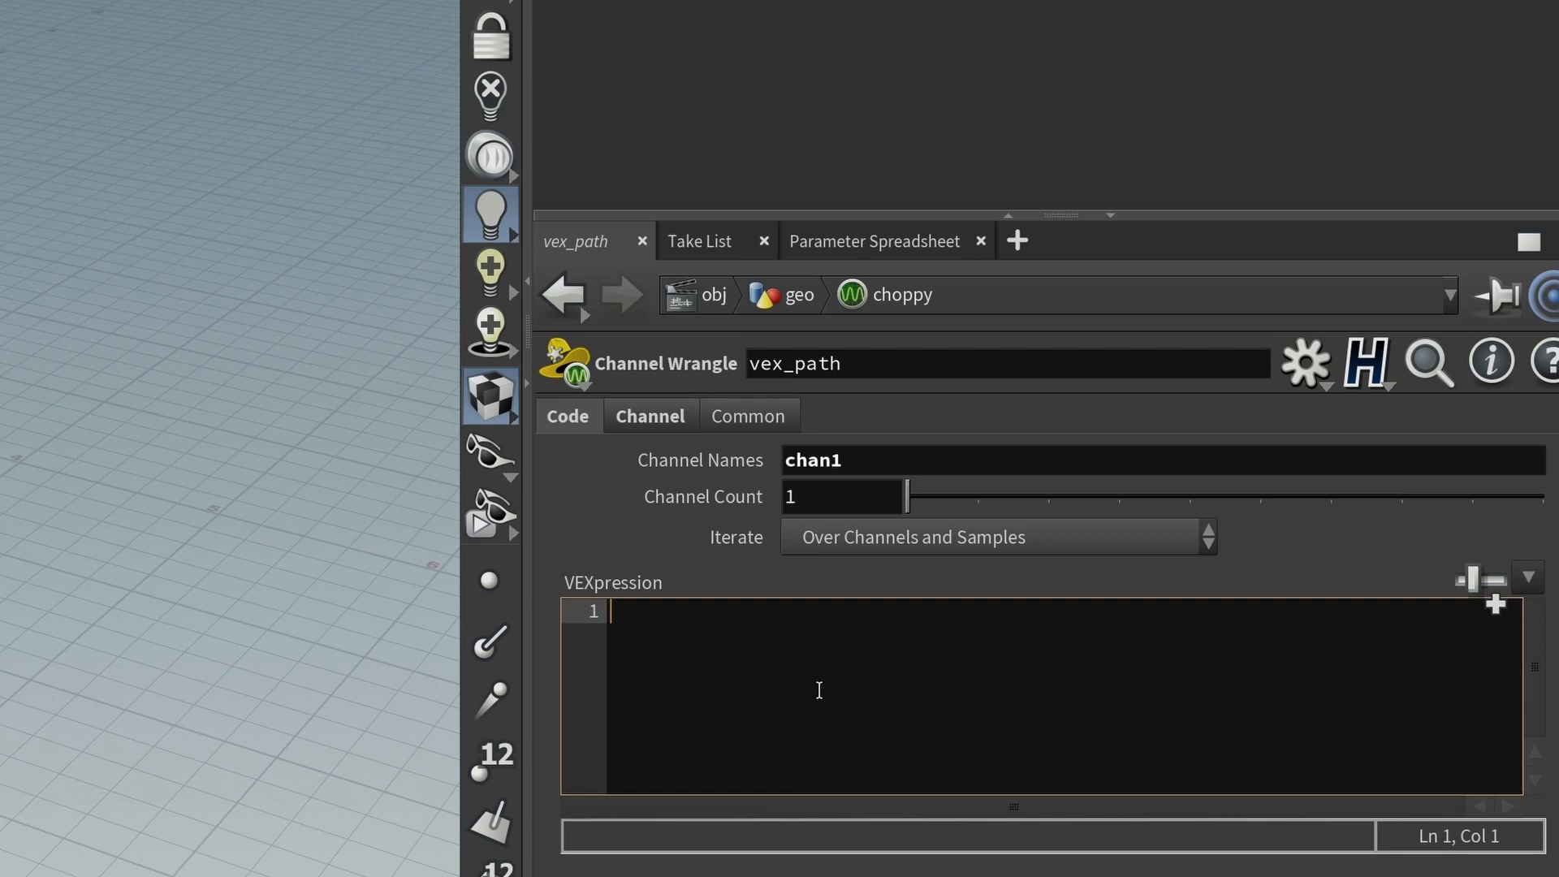
pyautogui.click(853, 458)
pyautogui.doubleClick(852, 458)
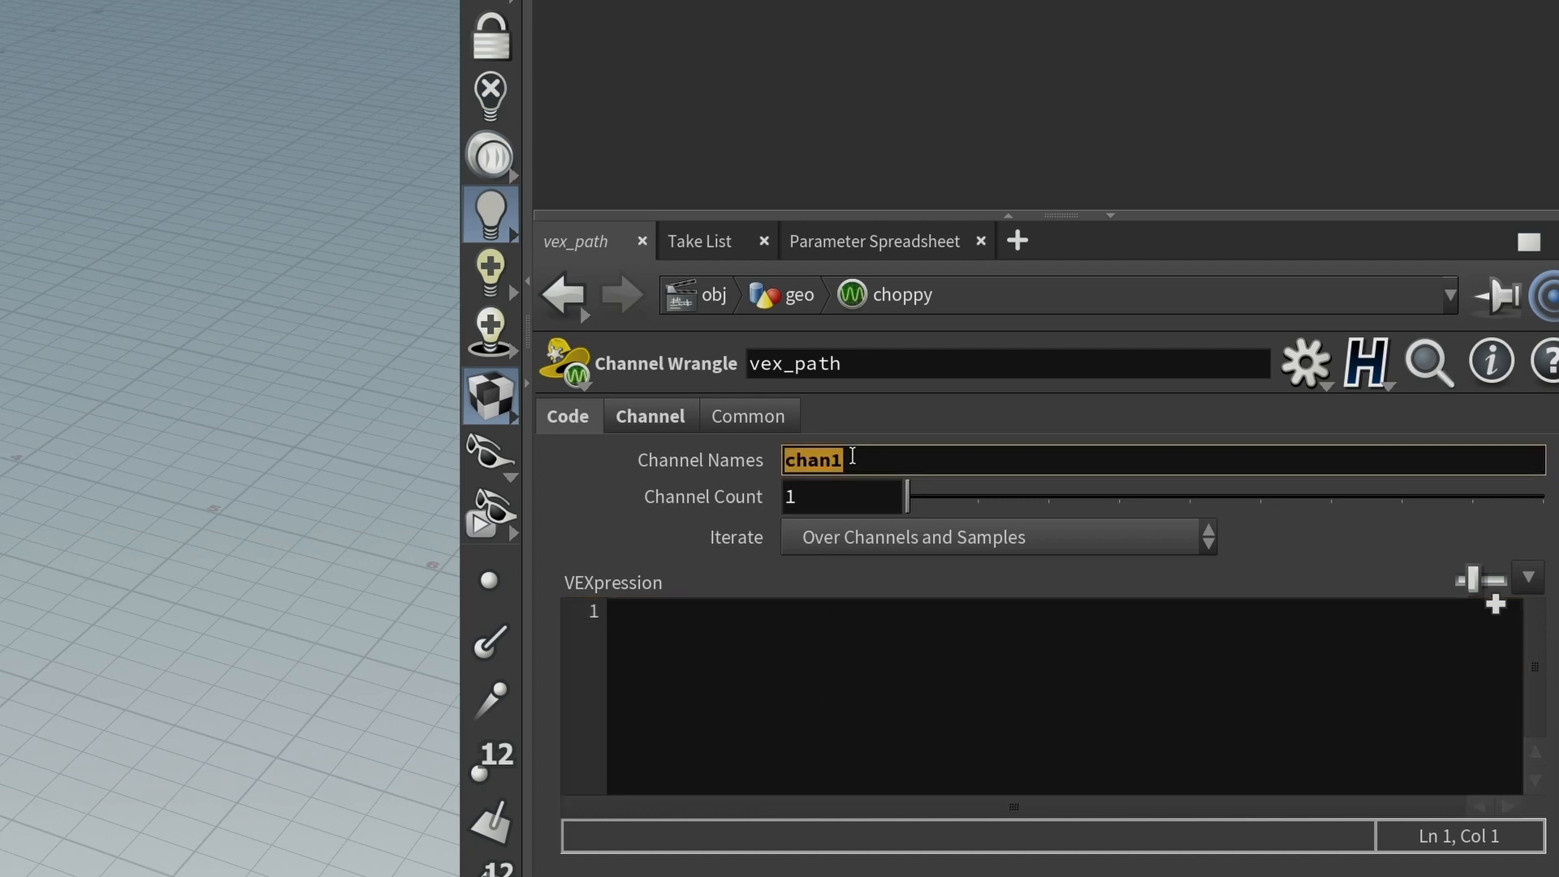
pyautogui.write('p')
pyautogui.click(877, 788)
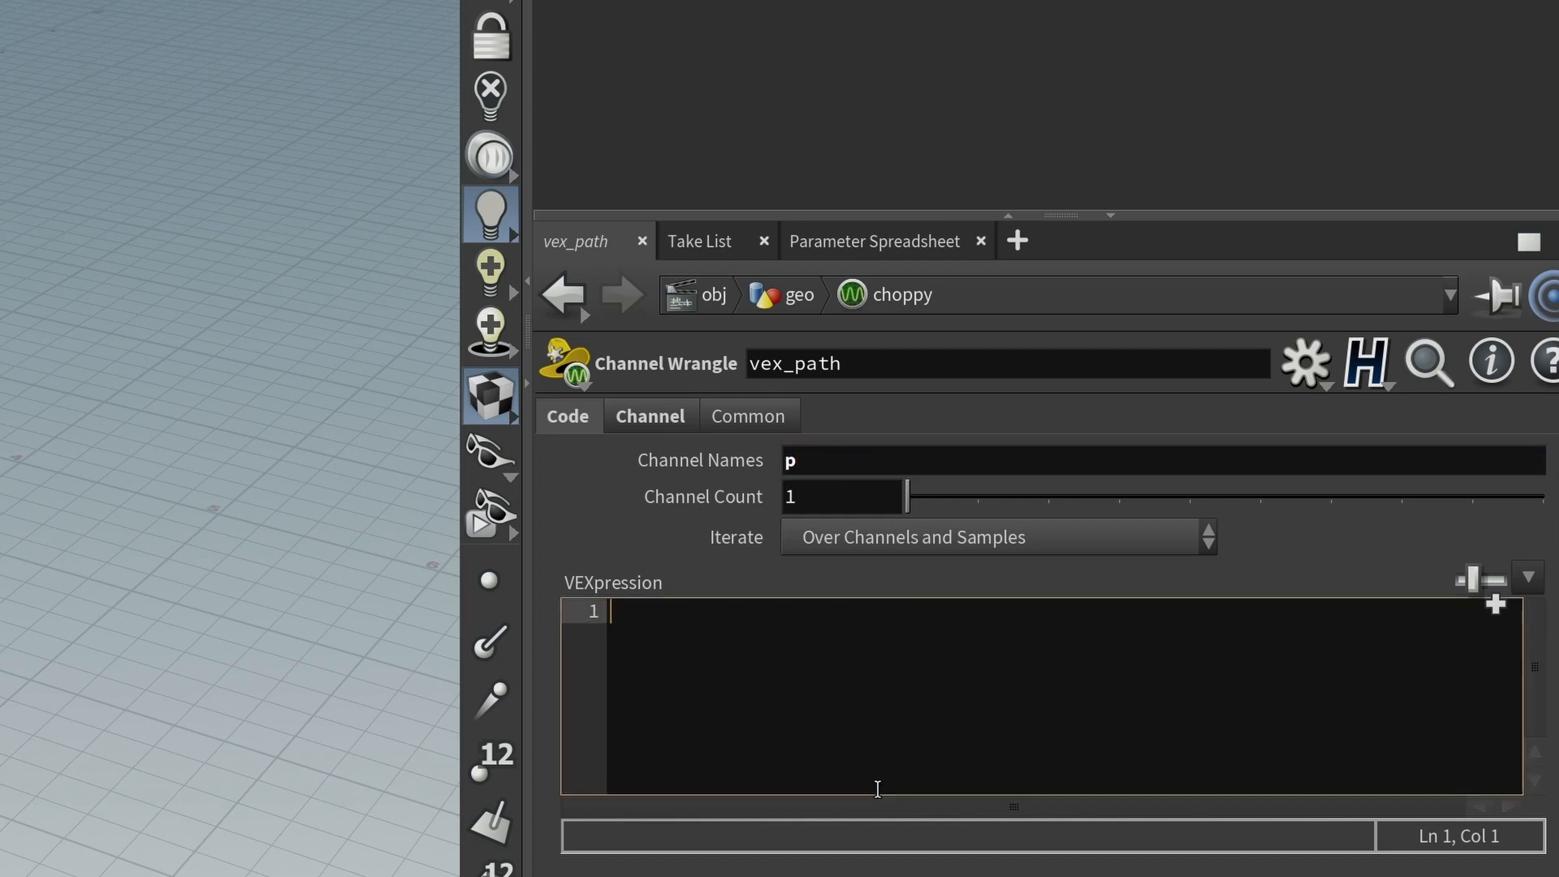
pyautogui.click(1057, 499)
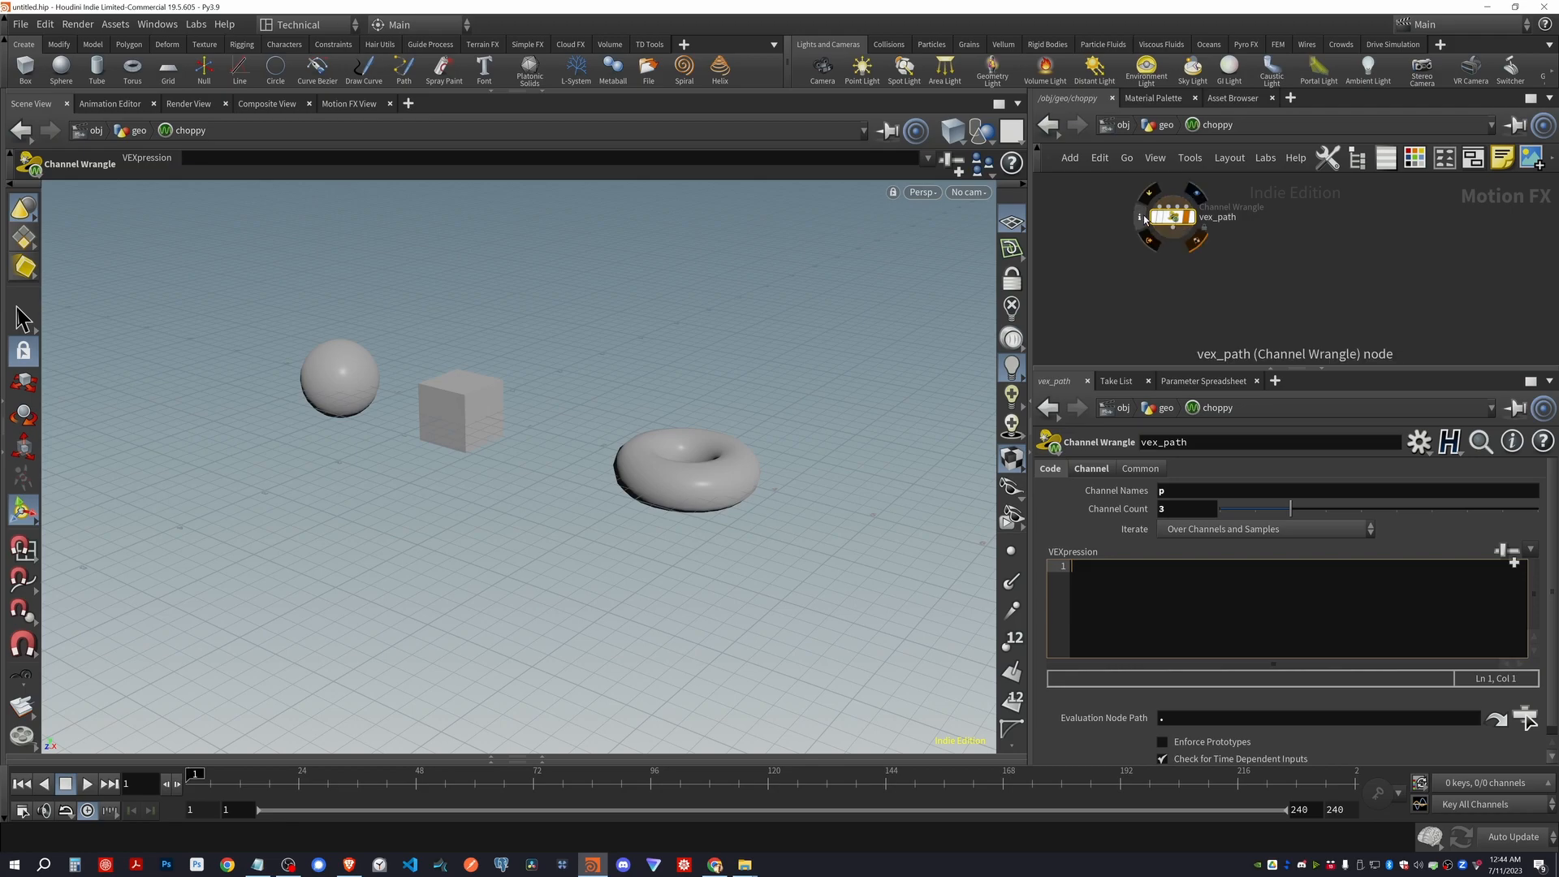
pyautogui.middleClick(1173, 217)
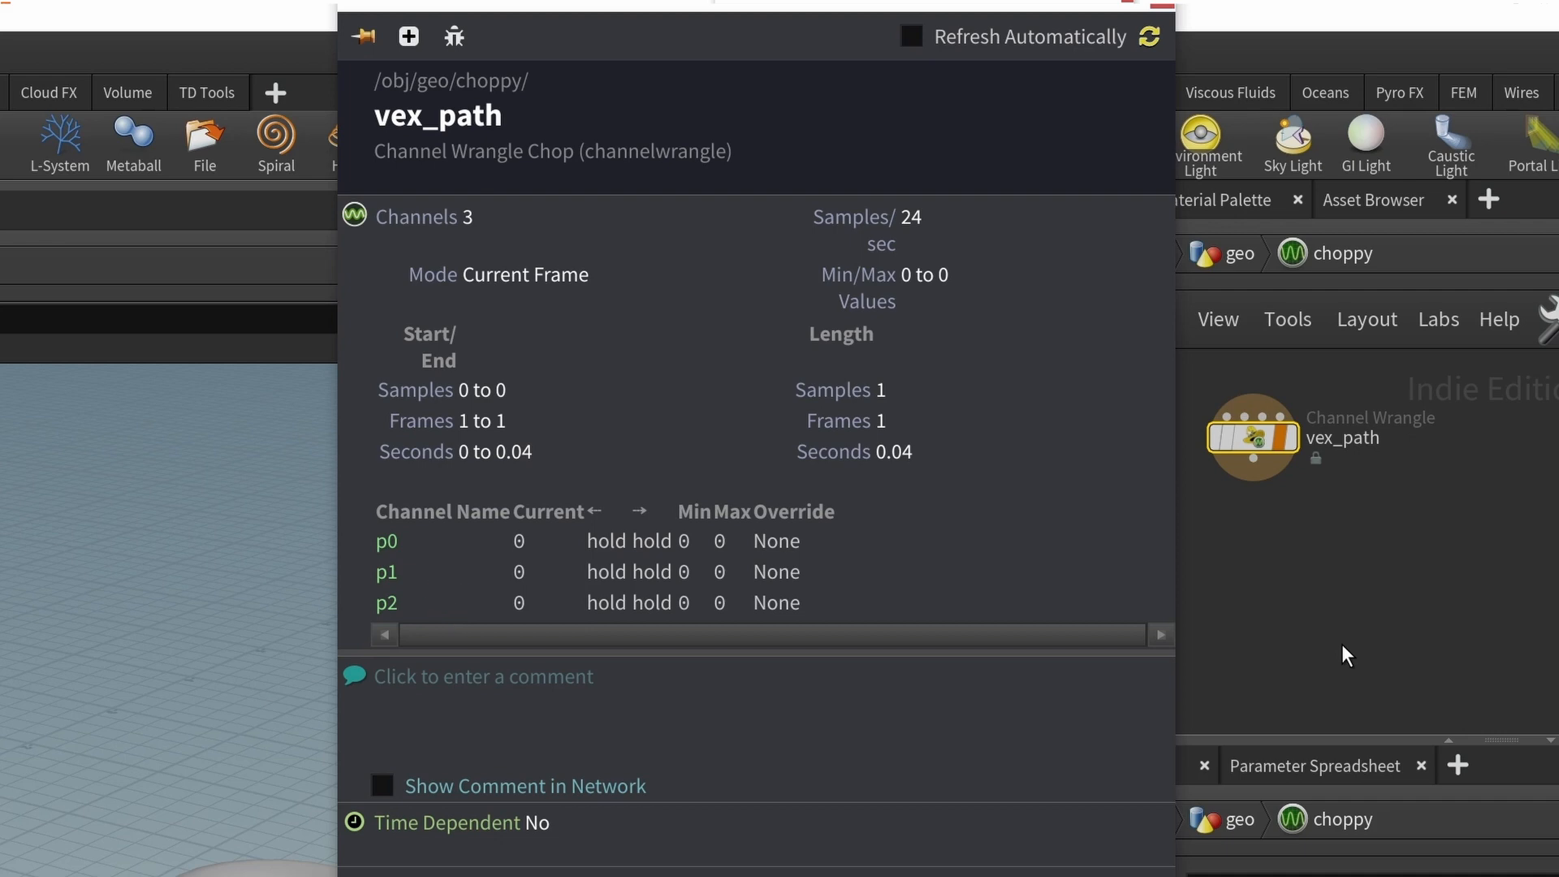
# Close the node info window, set vex_path's channel range to Use Full Animation Range, and check the node's channel info again
pyautogui.moveTo(776, 5); pyautogui.dragTo(762, 130)
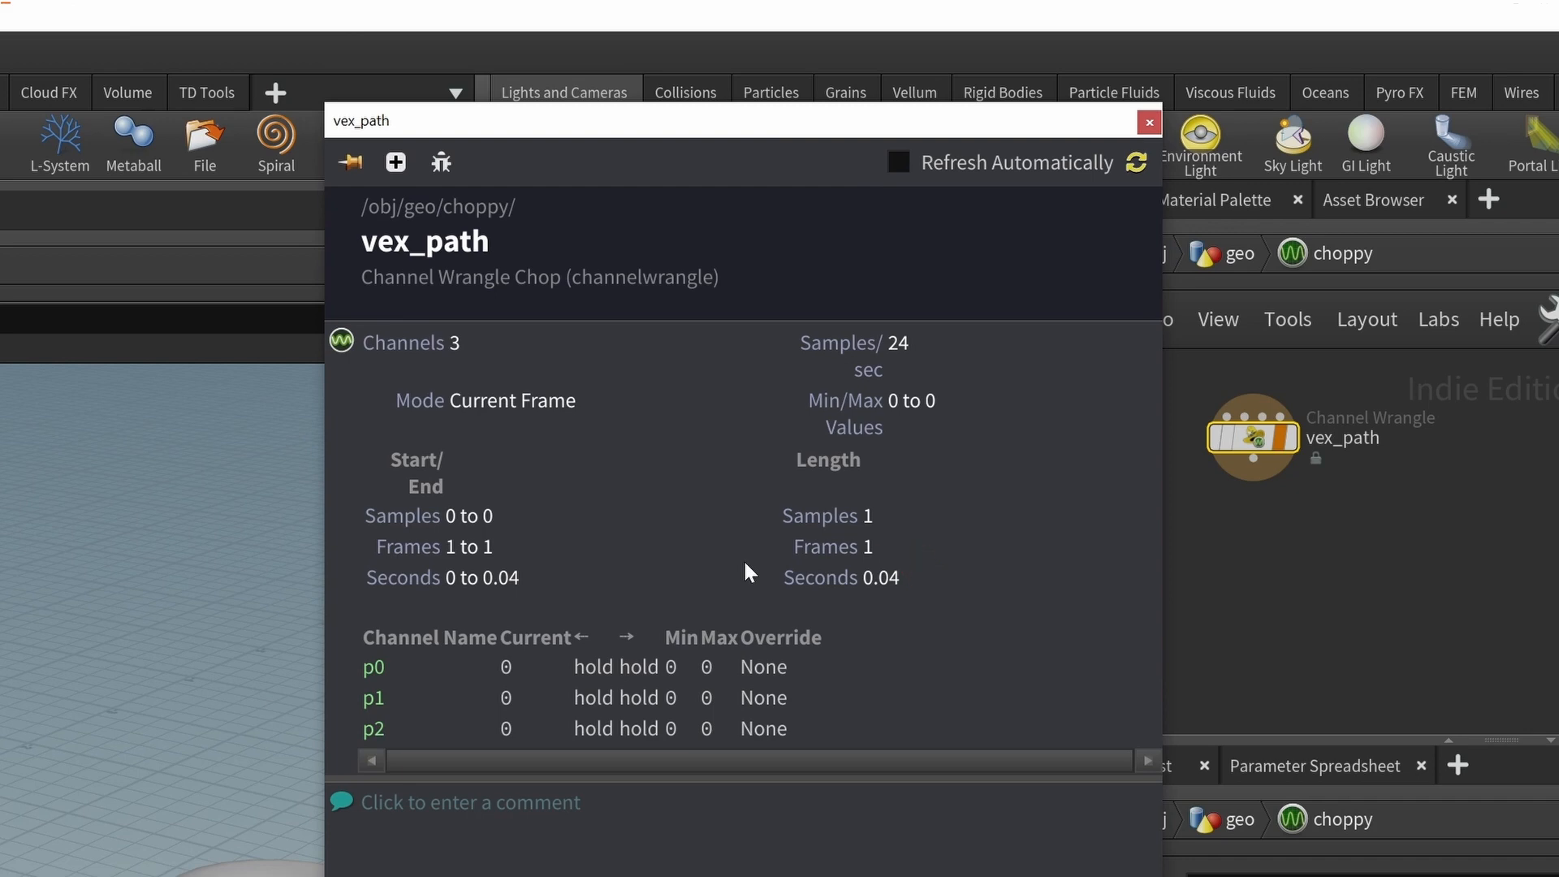
pyautogui.click(1148, 123)
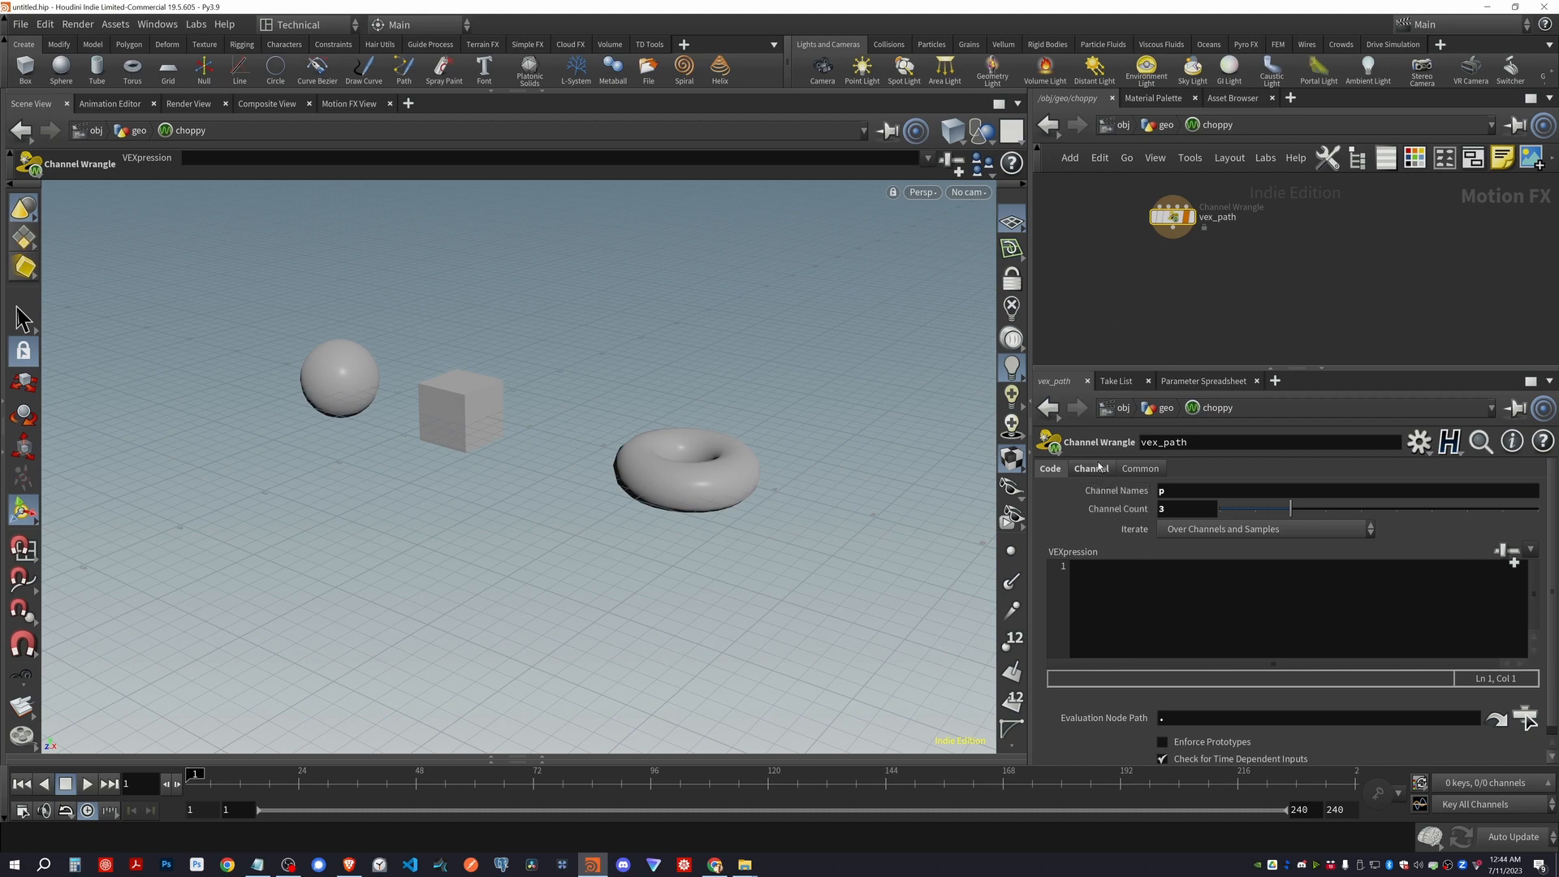
pyautogui.click(1096, 467)
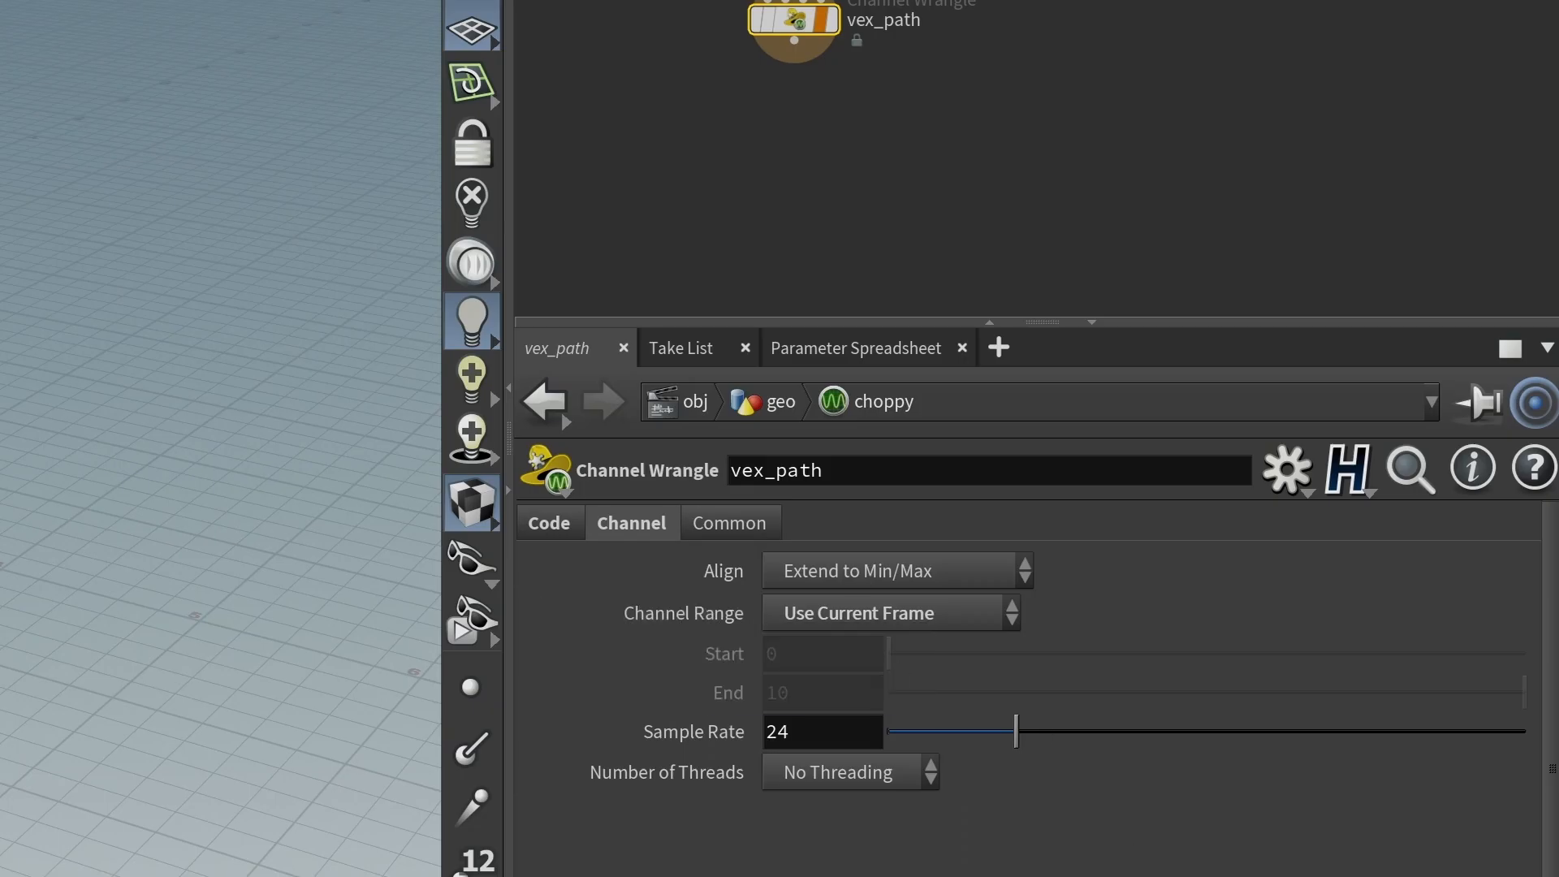
pyautogui.click(968, 619)
pyautogui.click(967, 647)
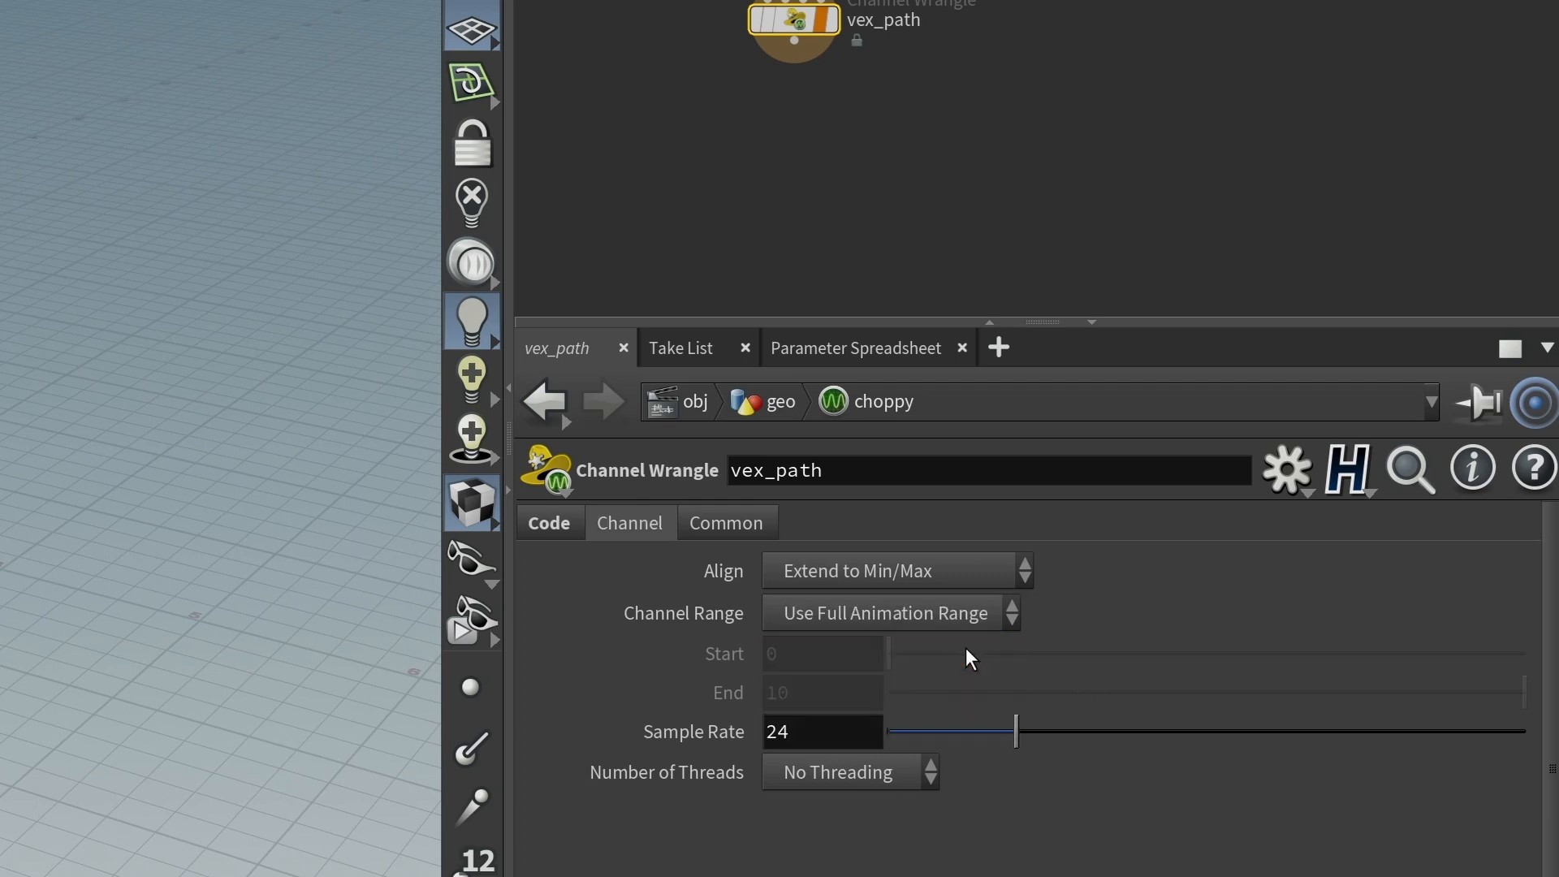
pyautogui.click(559, 520)
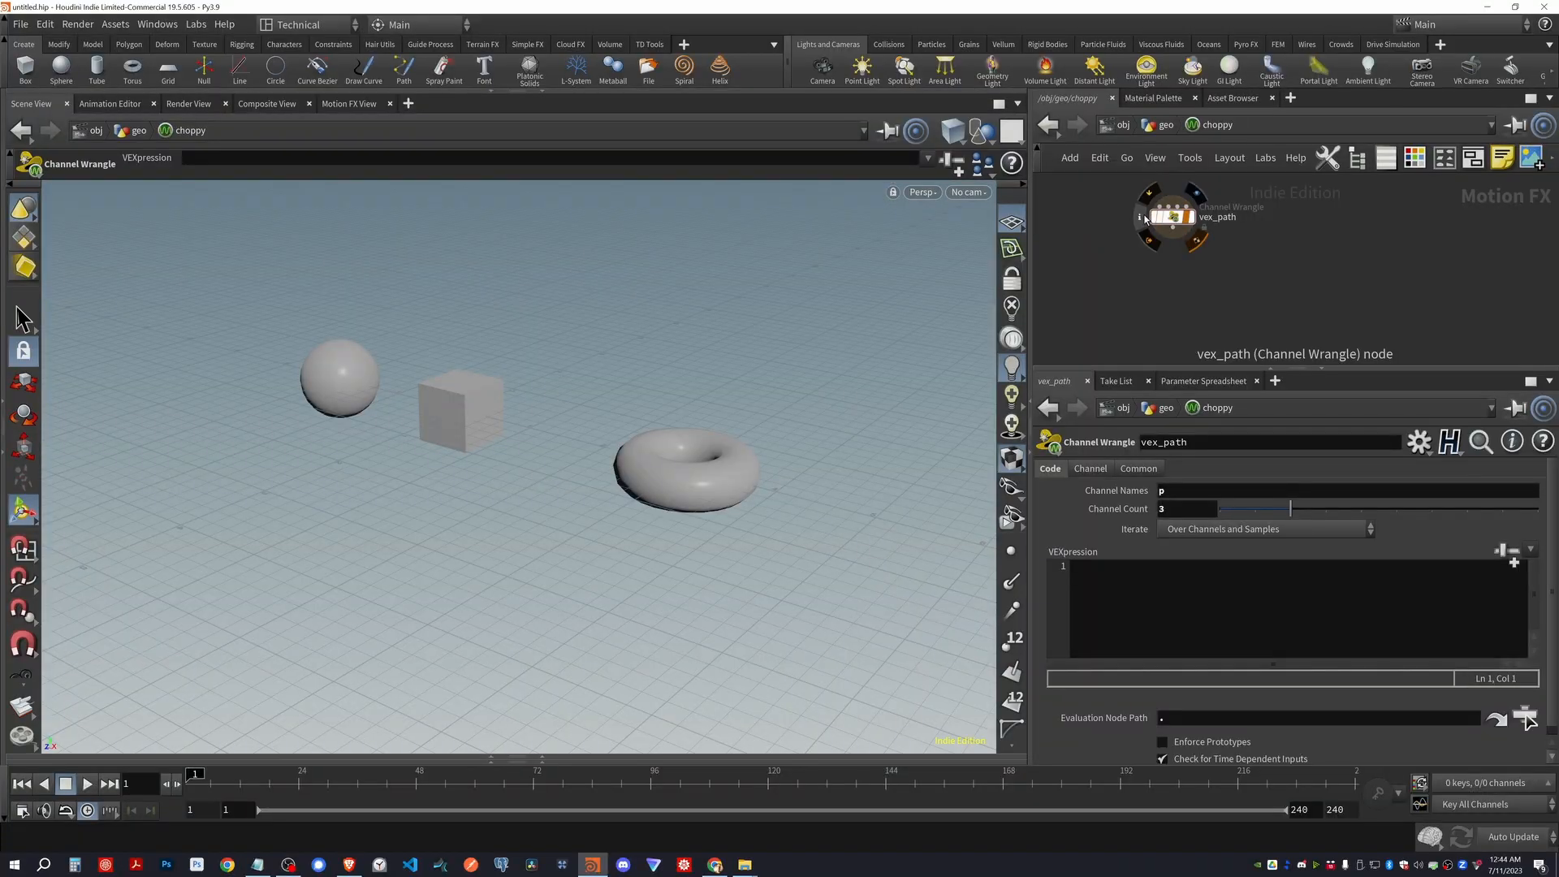
pyautogui.click(1147, 195)
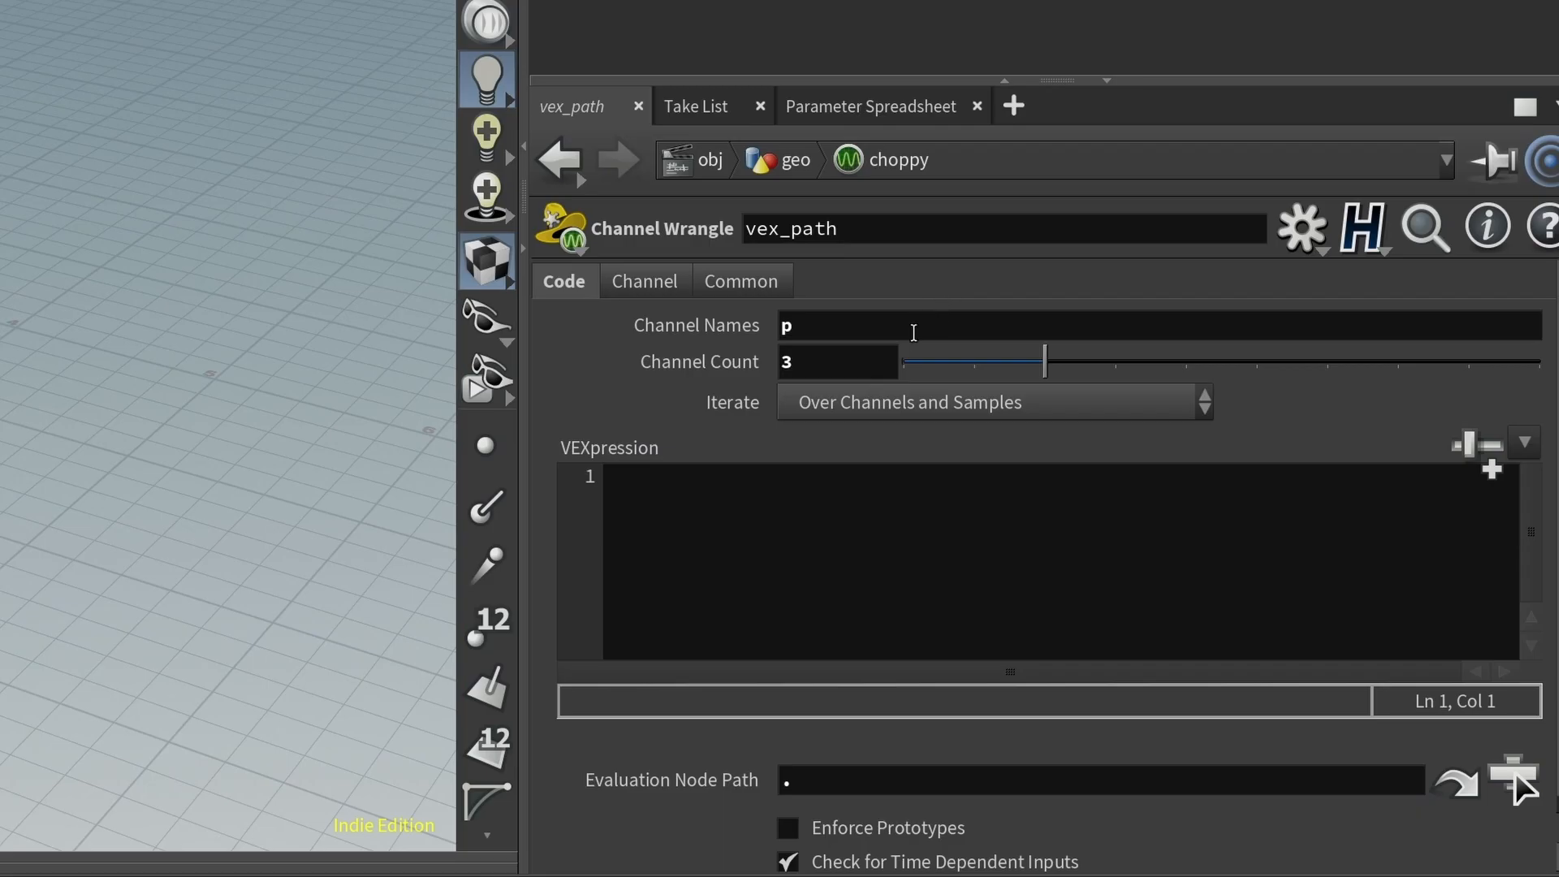
# Reset vex_path's channel count to 1, name its channels alpha beta gamma, and inspect the resulting channel info
pyautogui.click(1231, 513)
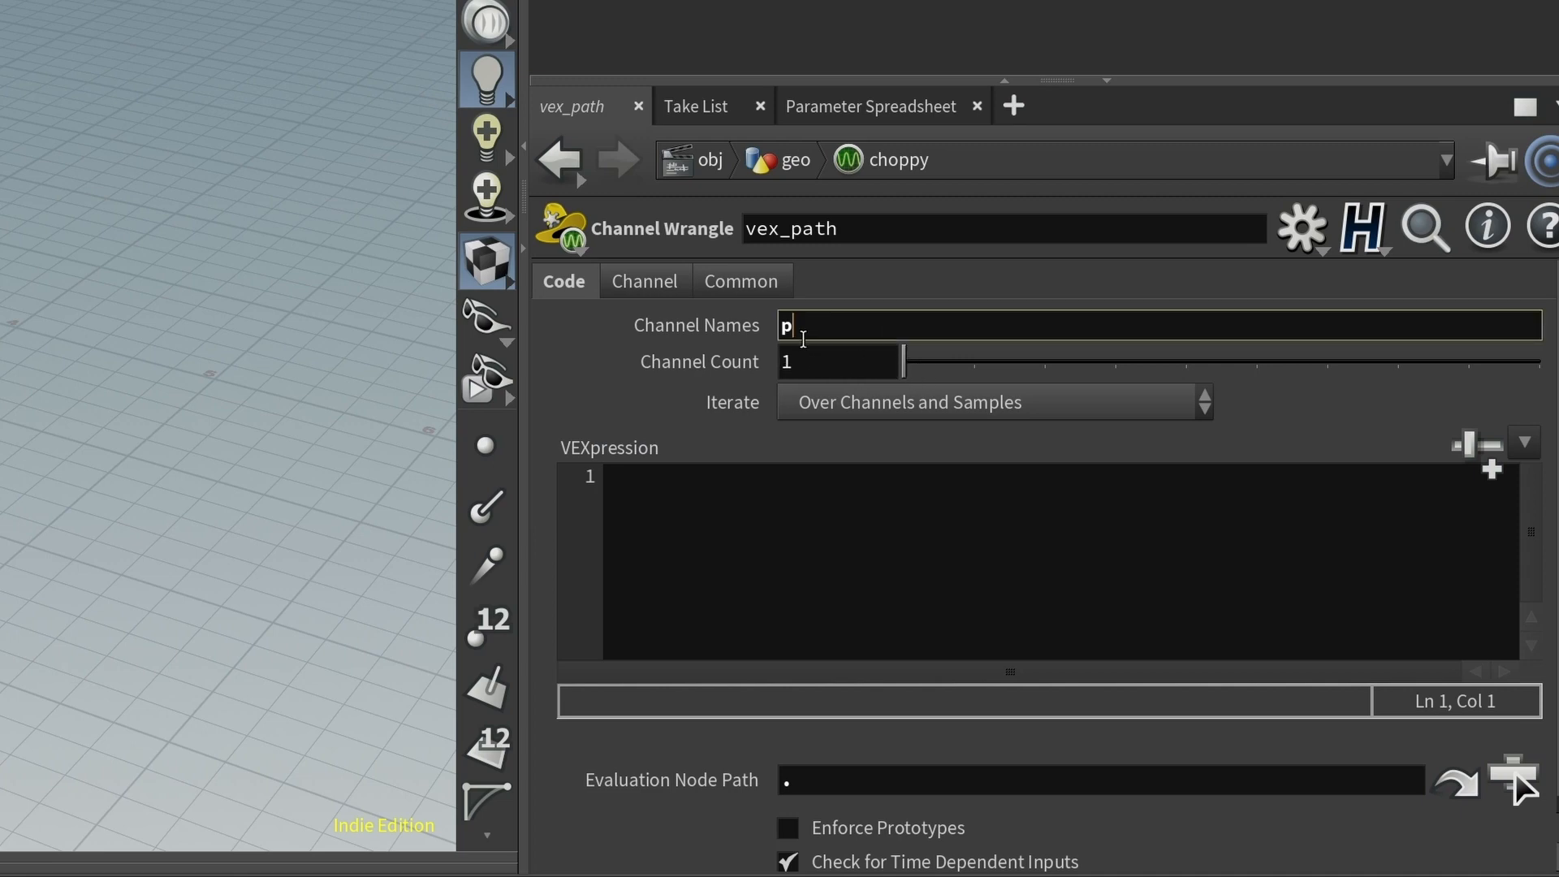
pyautogui.moveTo(929, 373); pyautogui.dragTo(835, 383)
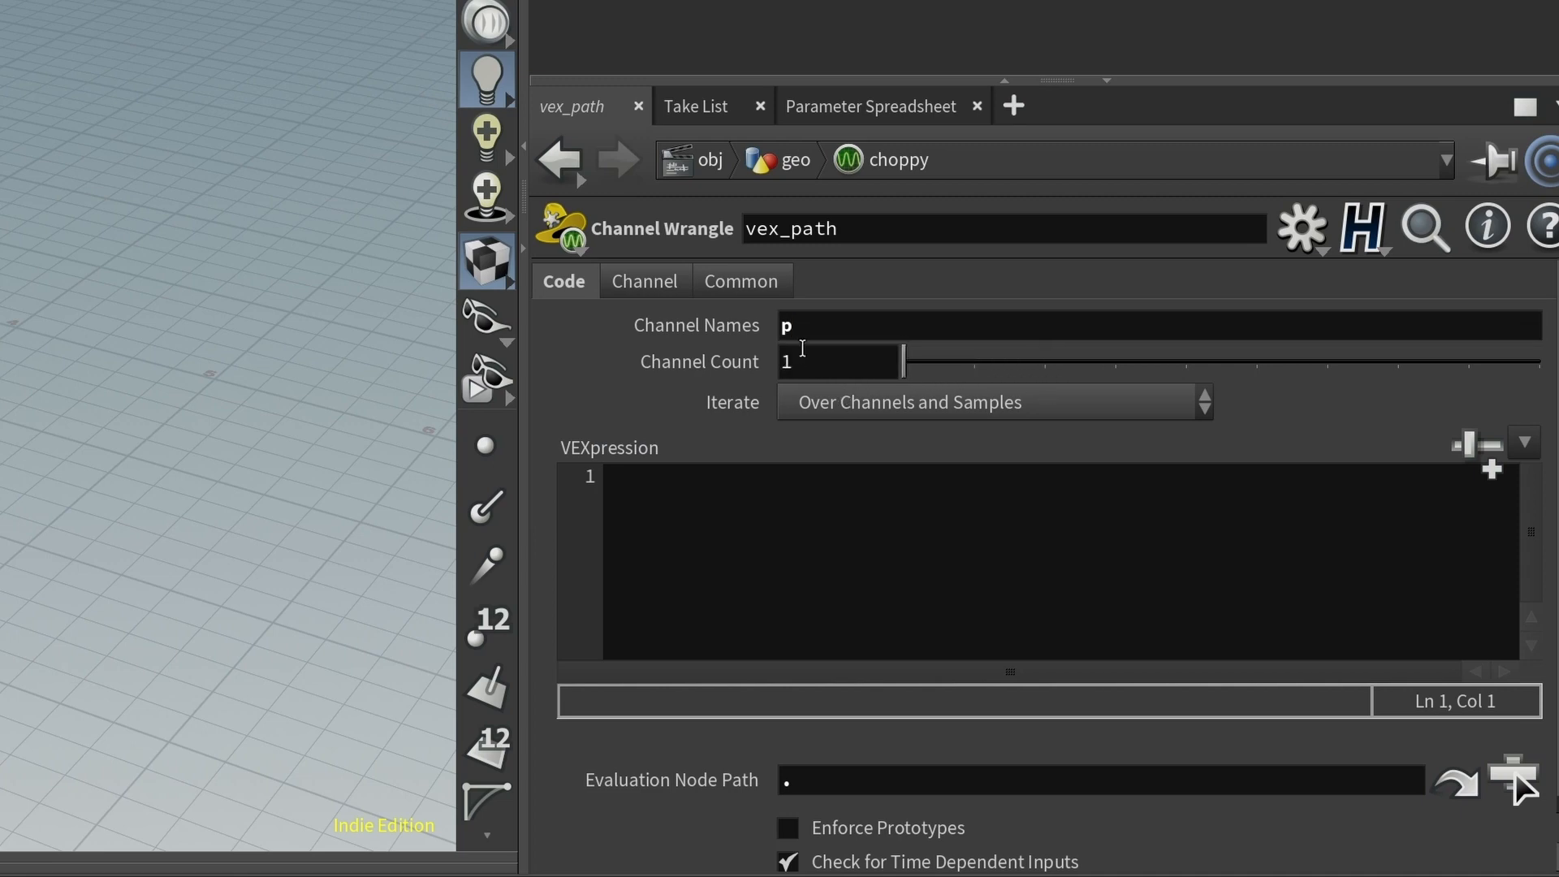
pyautogui.doubleClick(809, 332)
pyautogui.press('BackSpace')
pyautogui.write('alpha bt')
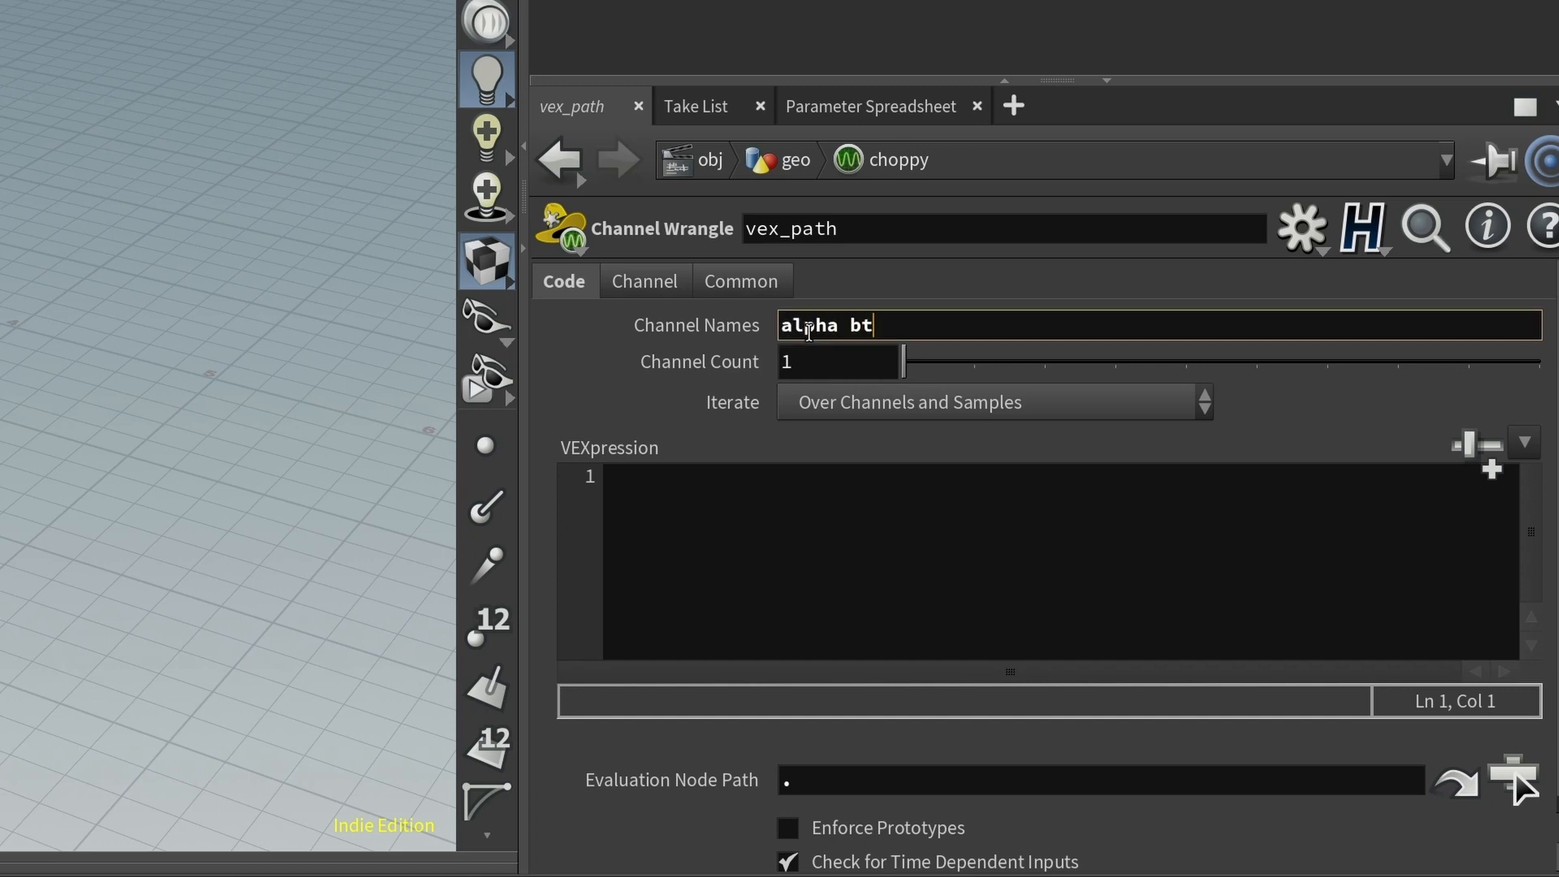
pyautogui.press('BackSpace')
pyautogui.write('eta gamma')
pyautogui.press('Return')
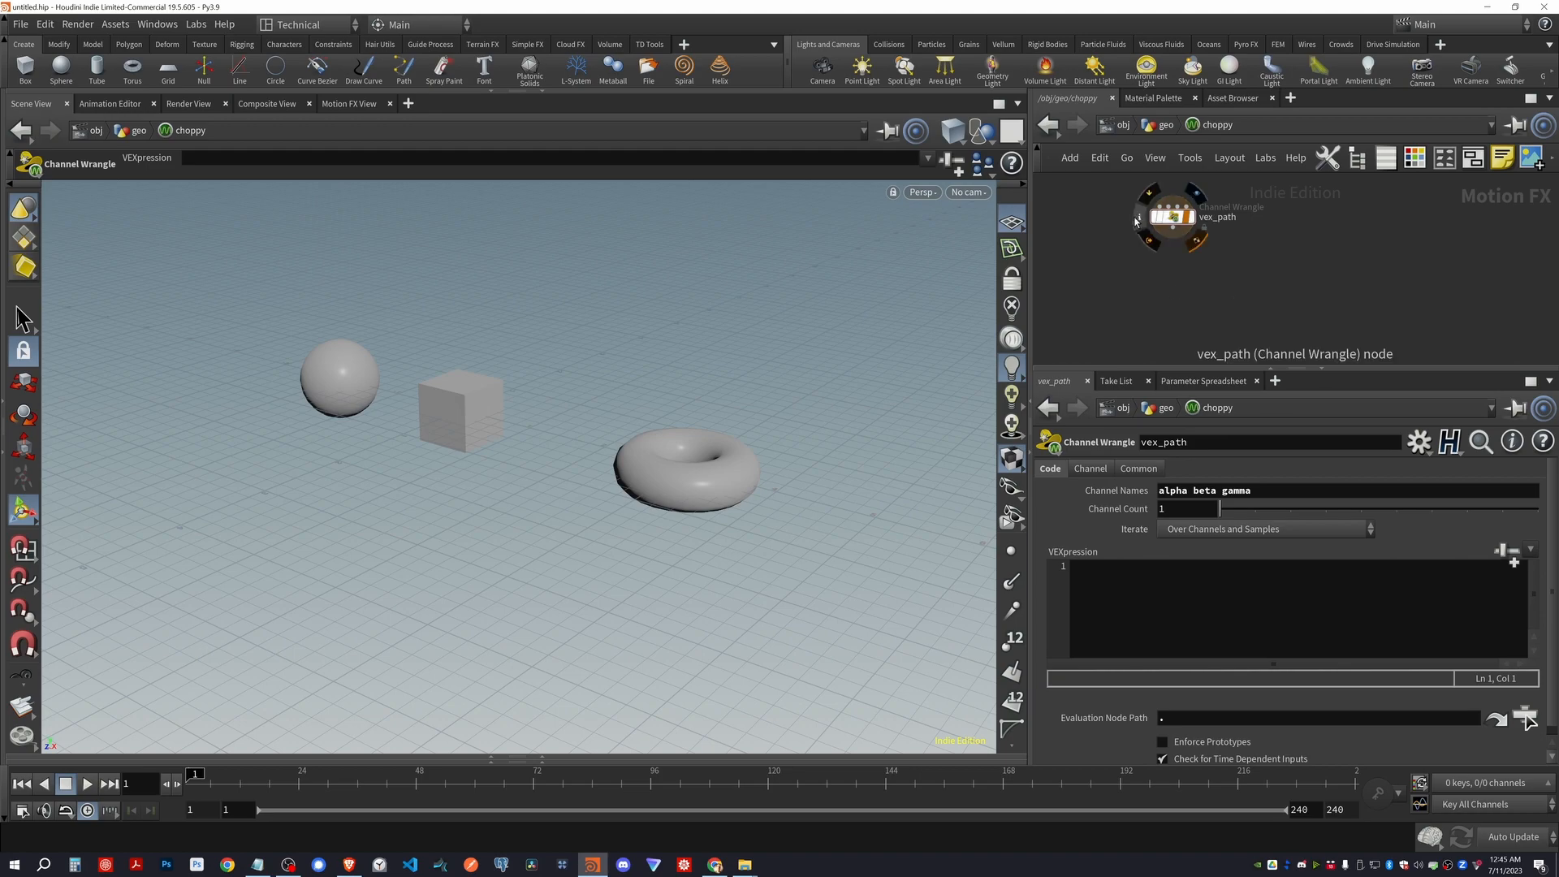
pyautogui.click(1141, 226)
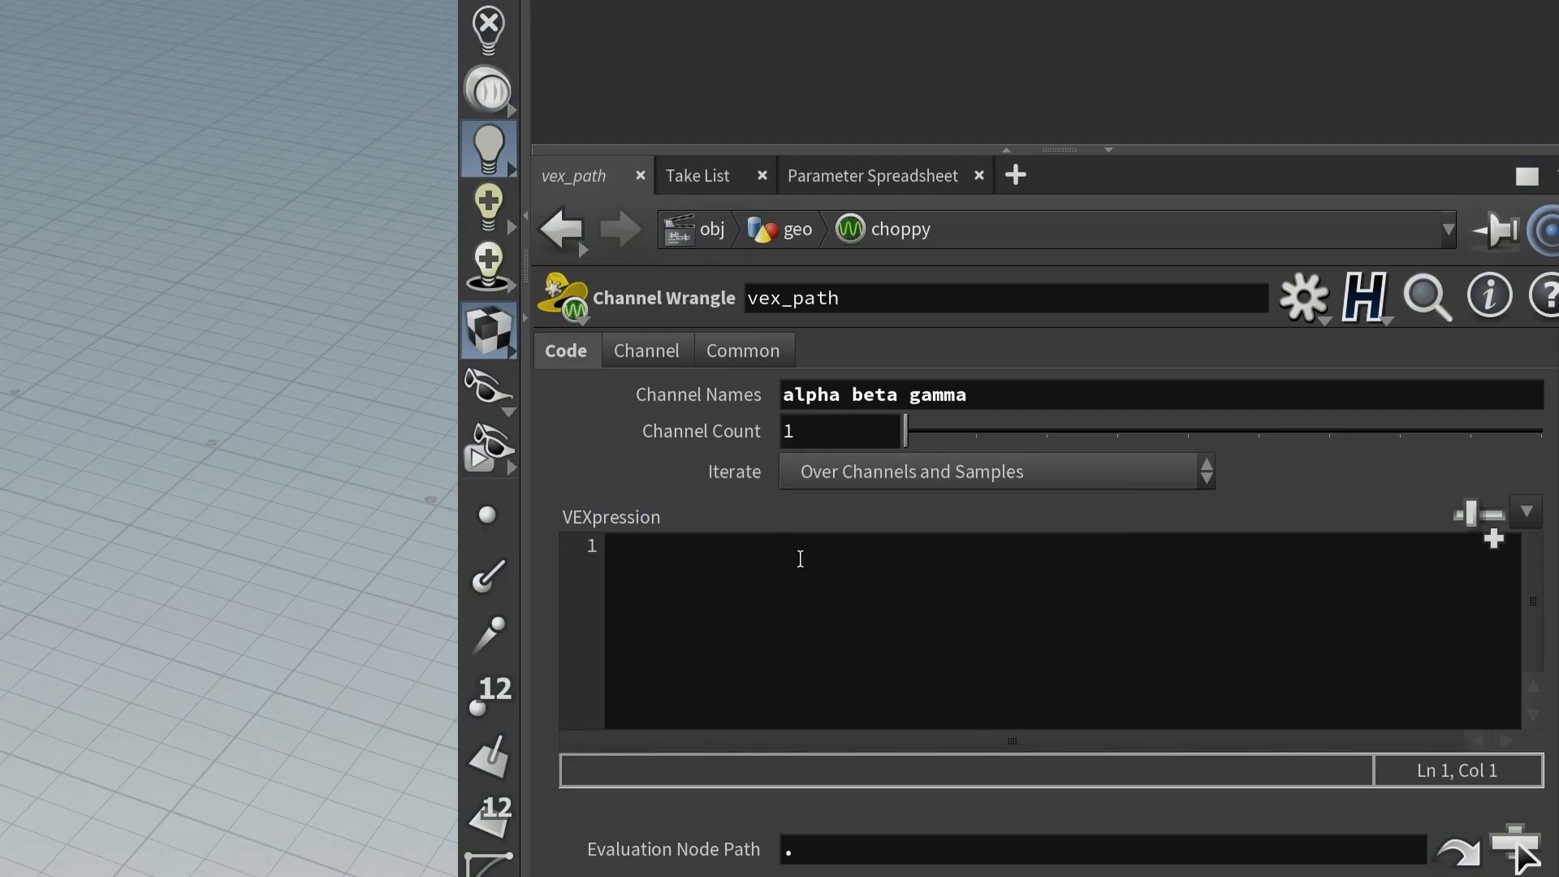
# Make vex_path iterate Over Samples and Every Nth Channels, with iterate names x y z
pyautogui.click(874, 480)
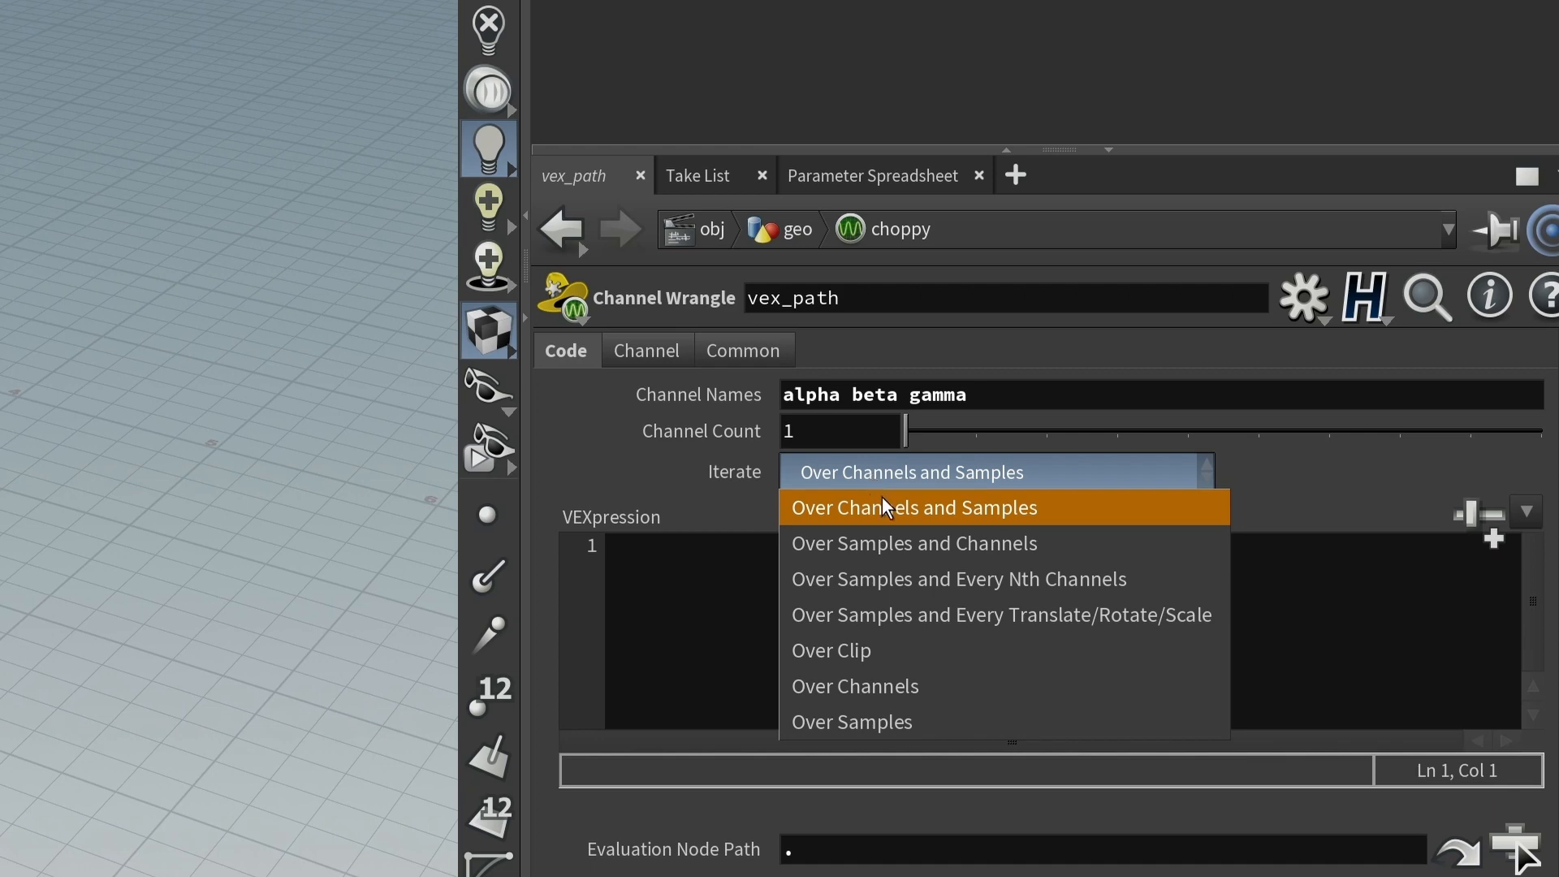
pyautogui.click(871, 582)
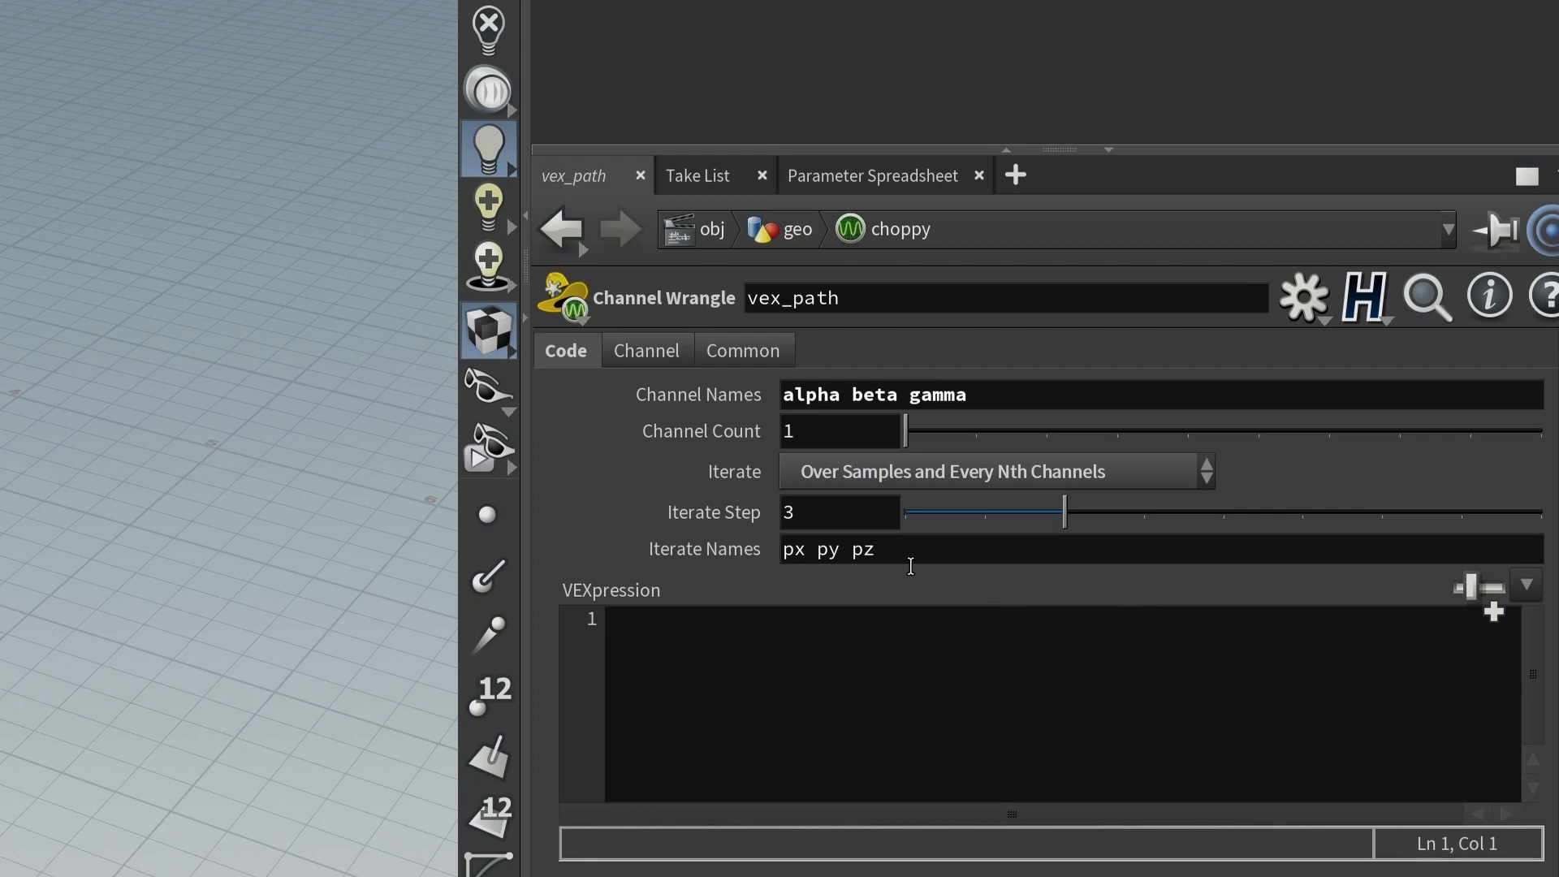
pyautogui.click(900, 561)
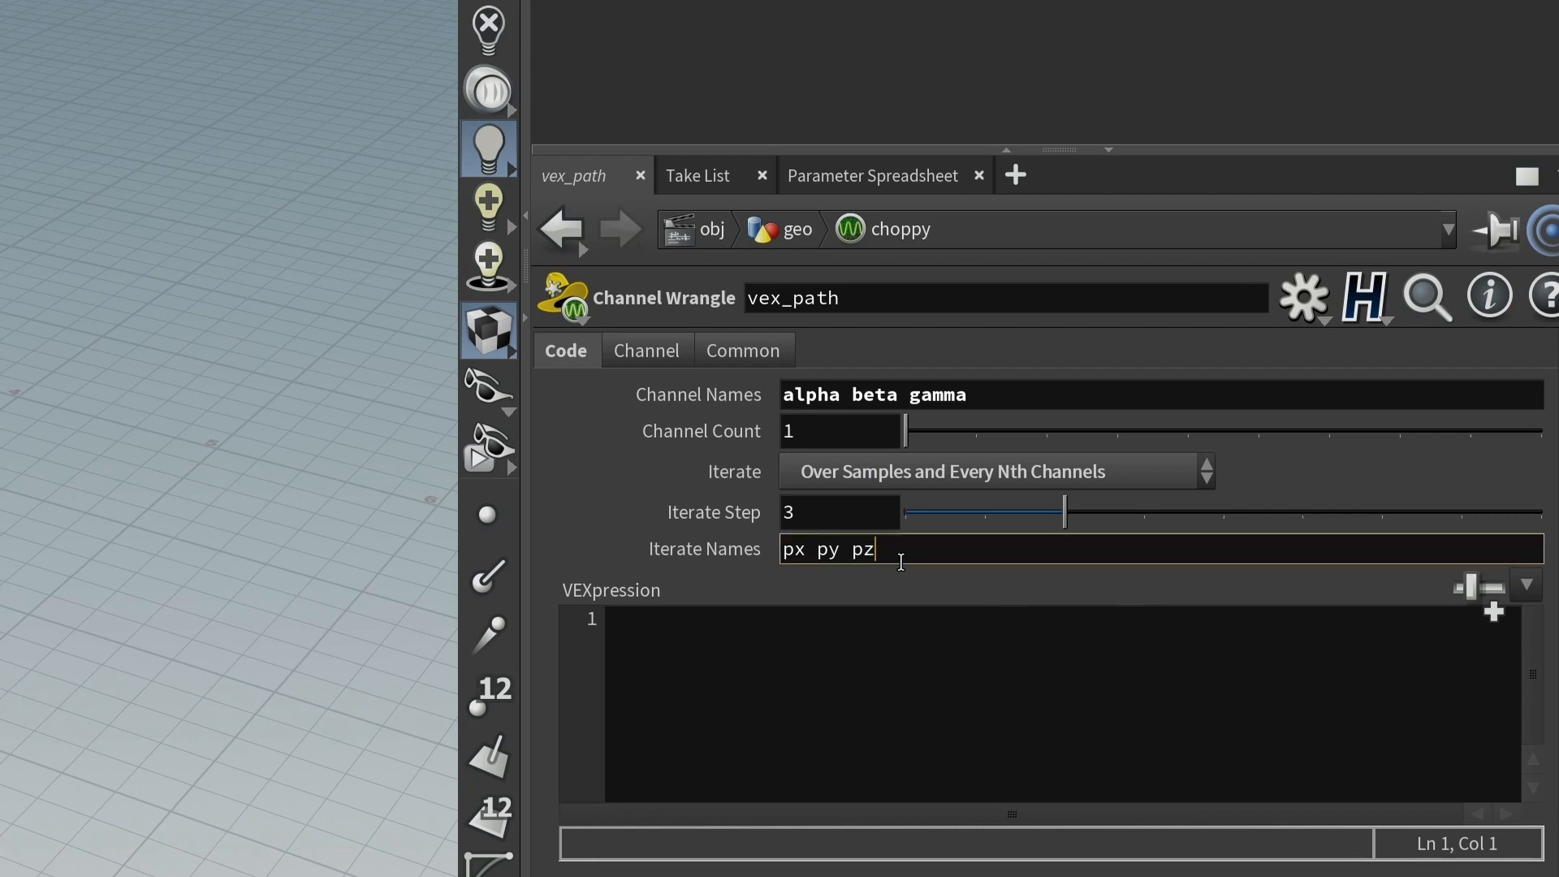
pyautogui.hotkey('ctrl', 'a')
pyautogui.press('BackSpace')
pyautogui.write('x y z')
# Write the three-line VEXpression: @x = sin(2*T); @y = cos(2*T); @z = 0.3*T;
pyautogui.click(876, 686)
pyautogui.write('@x = ')
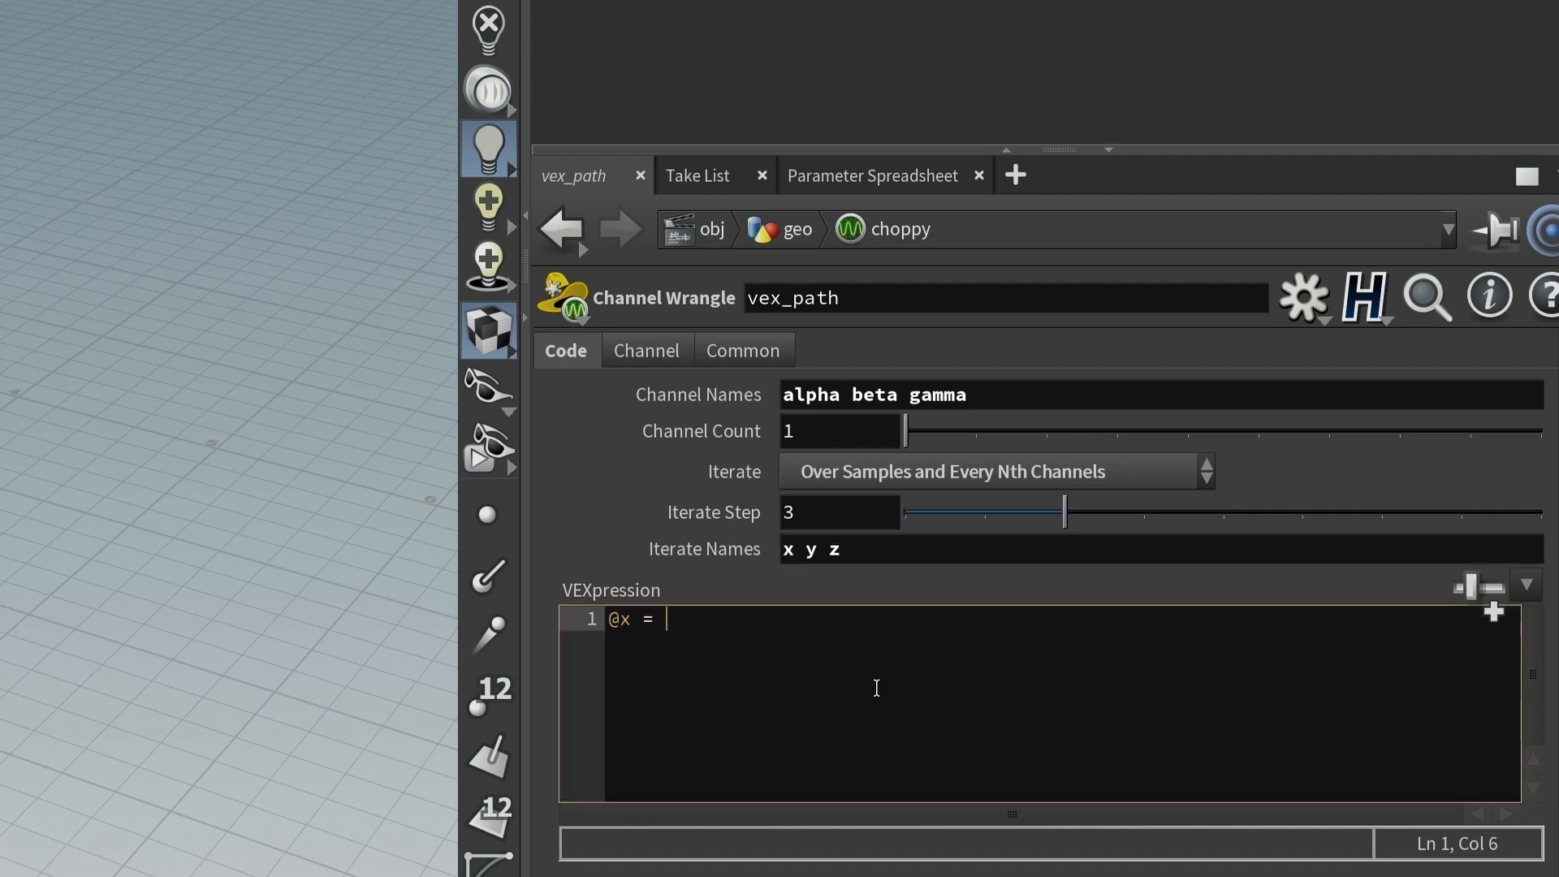
pyautogui.write('sin(2*T);')
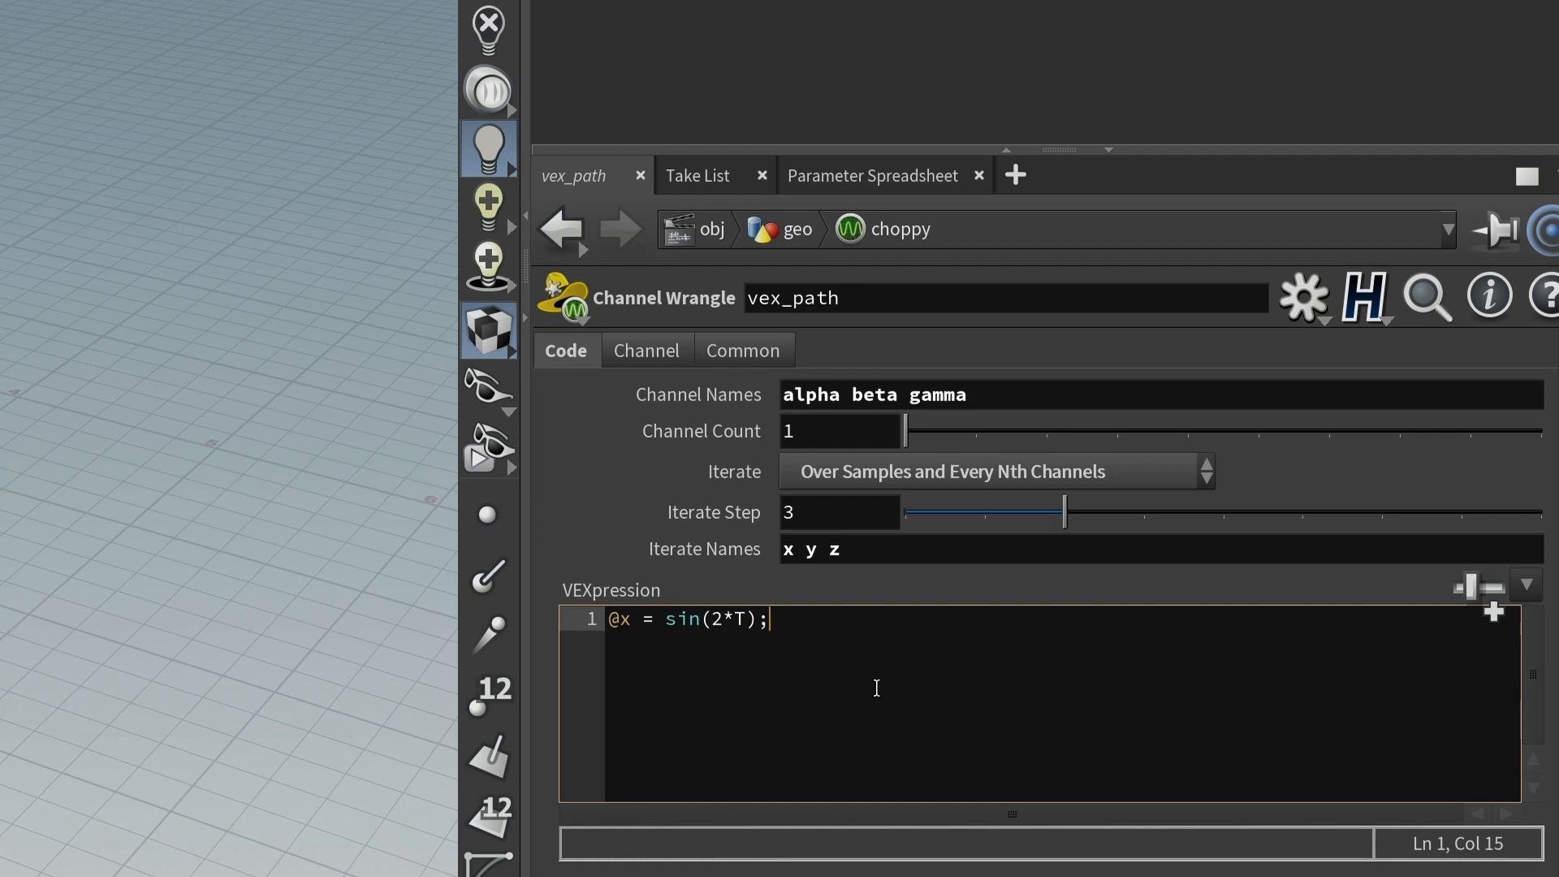
pyautogui.press('Return')
pyautogui.write('@y = cos(1')
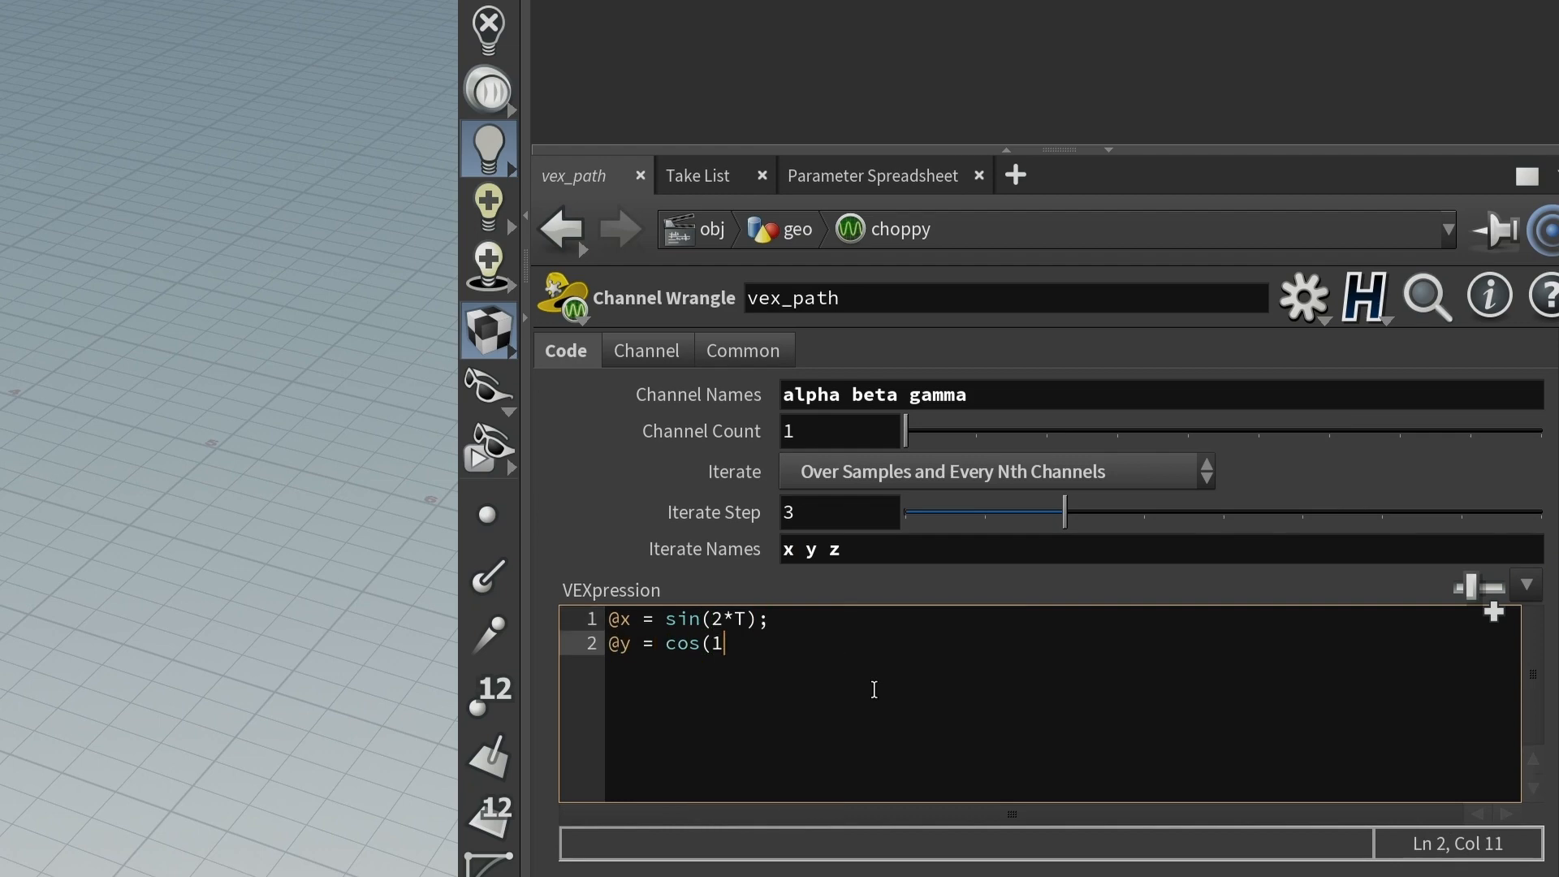
pyautogui.press('BackSpace')
pyautogui.write('2*T);')
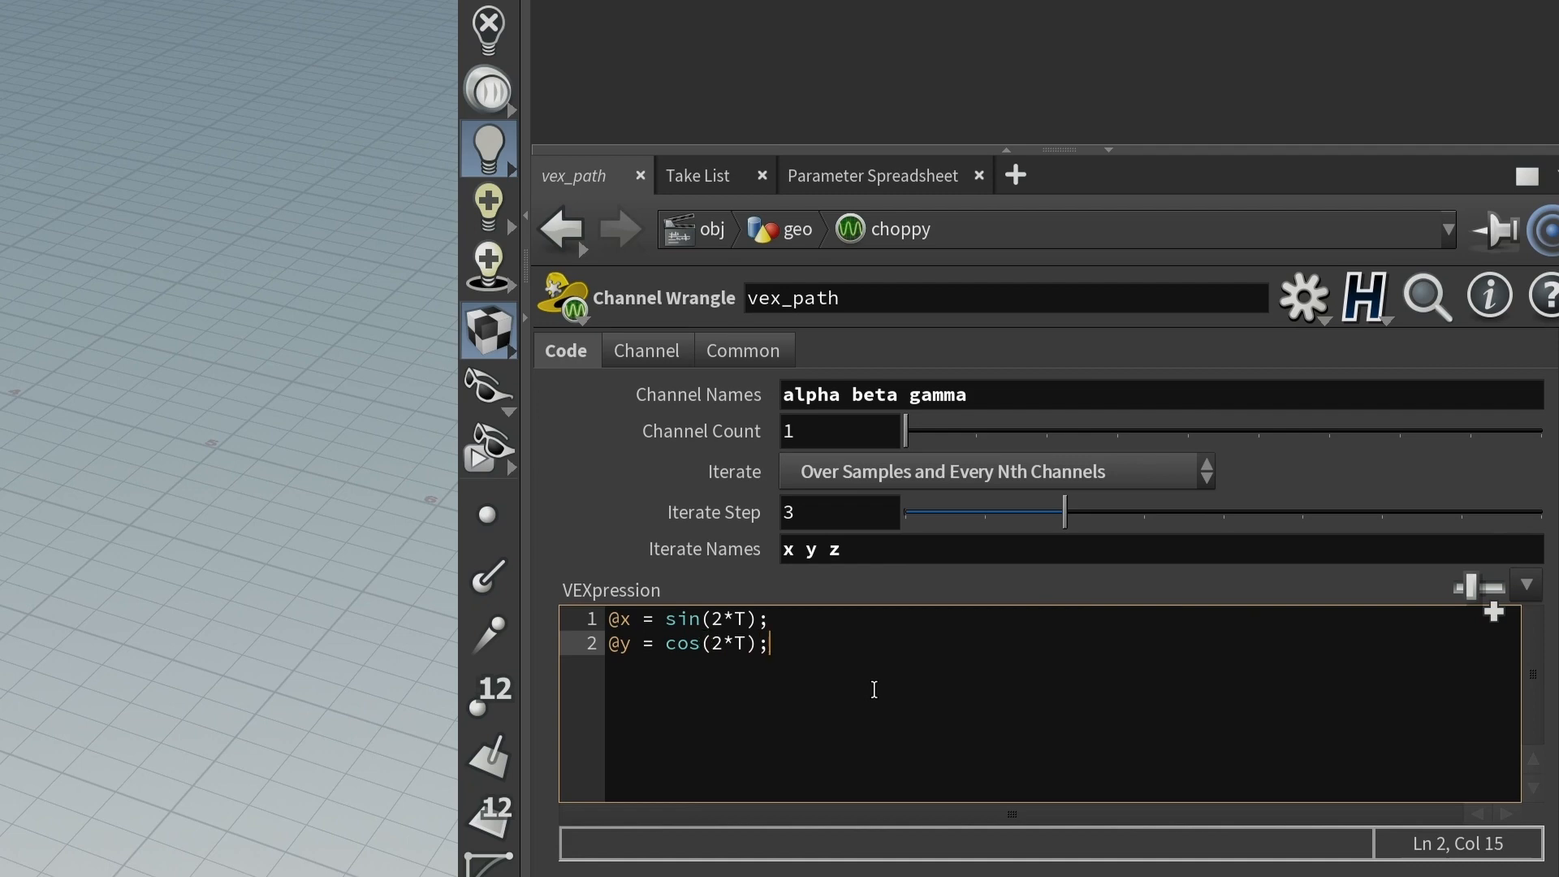
pyautogui.press('Return')
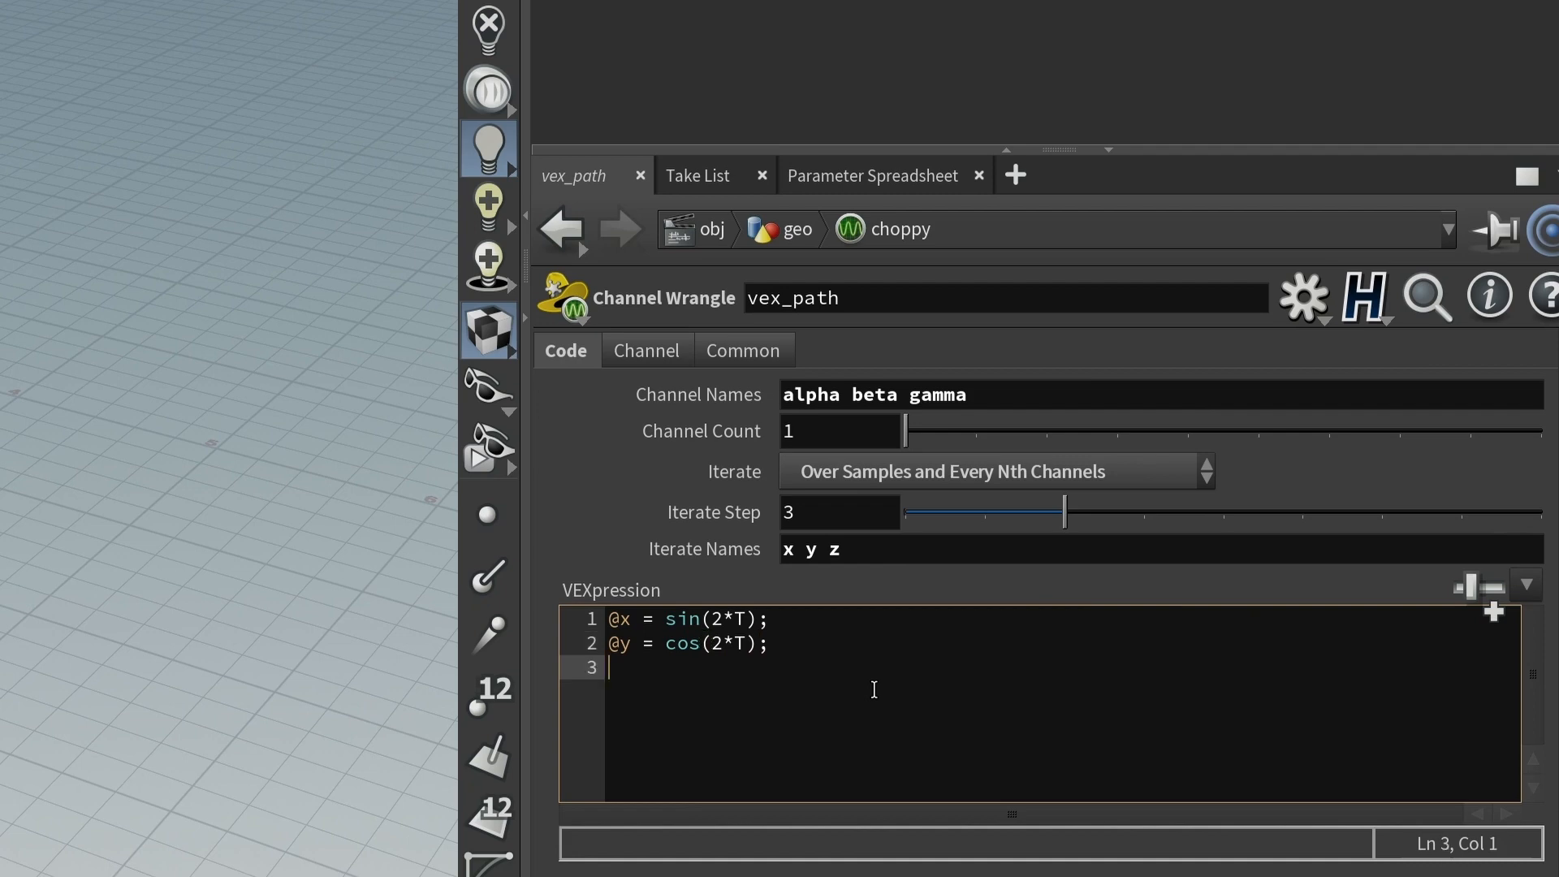
pyautogui.write('@z = 0.3*T;')
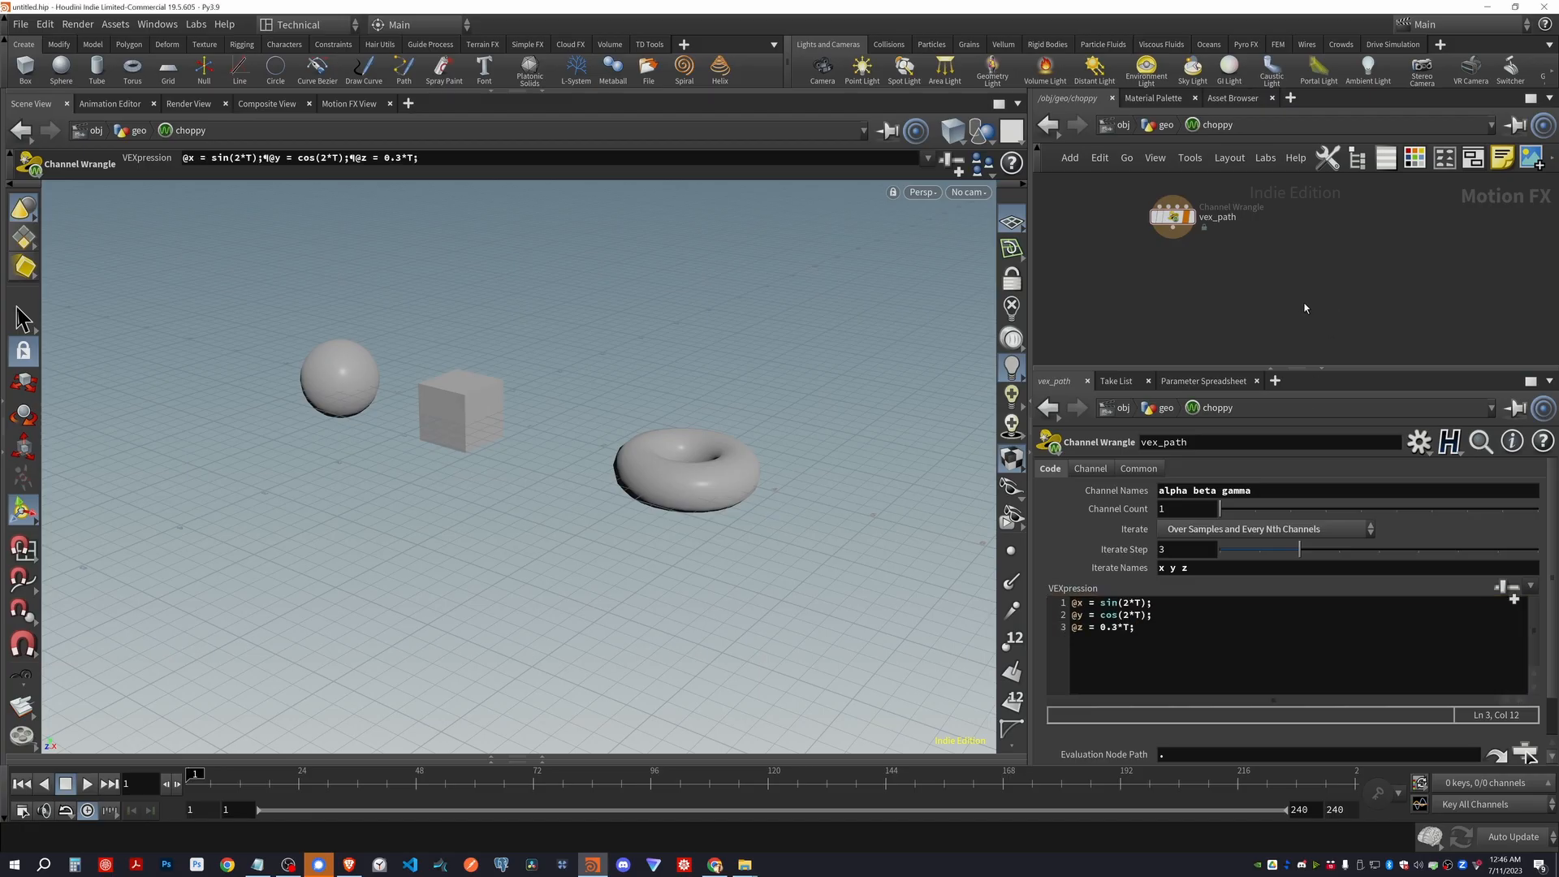
# Turn on vex_path's display flag, show its curves in the motion graph, and set its graph color to yellow (1, 1, 0)
pyautogui.click(1194, 218)
pyautogui.click(349, 104)
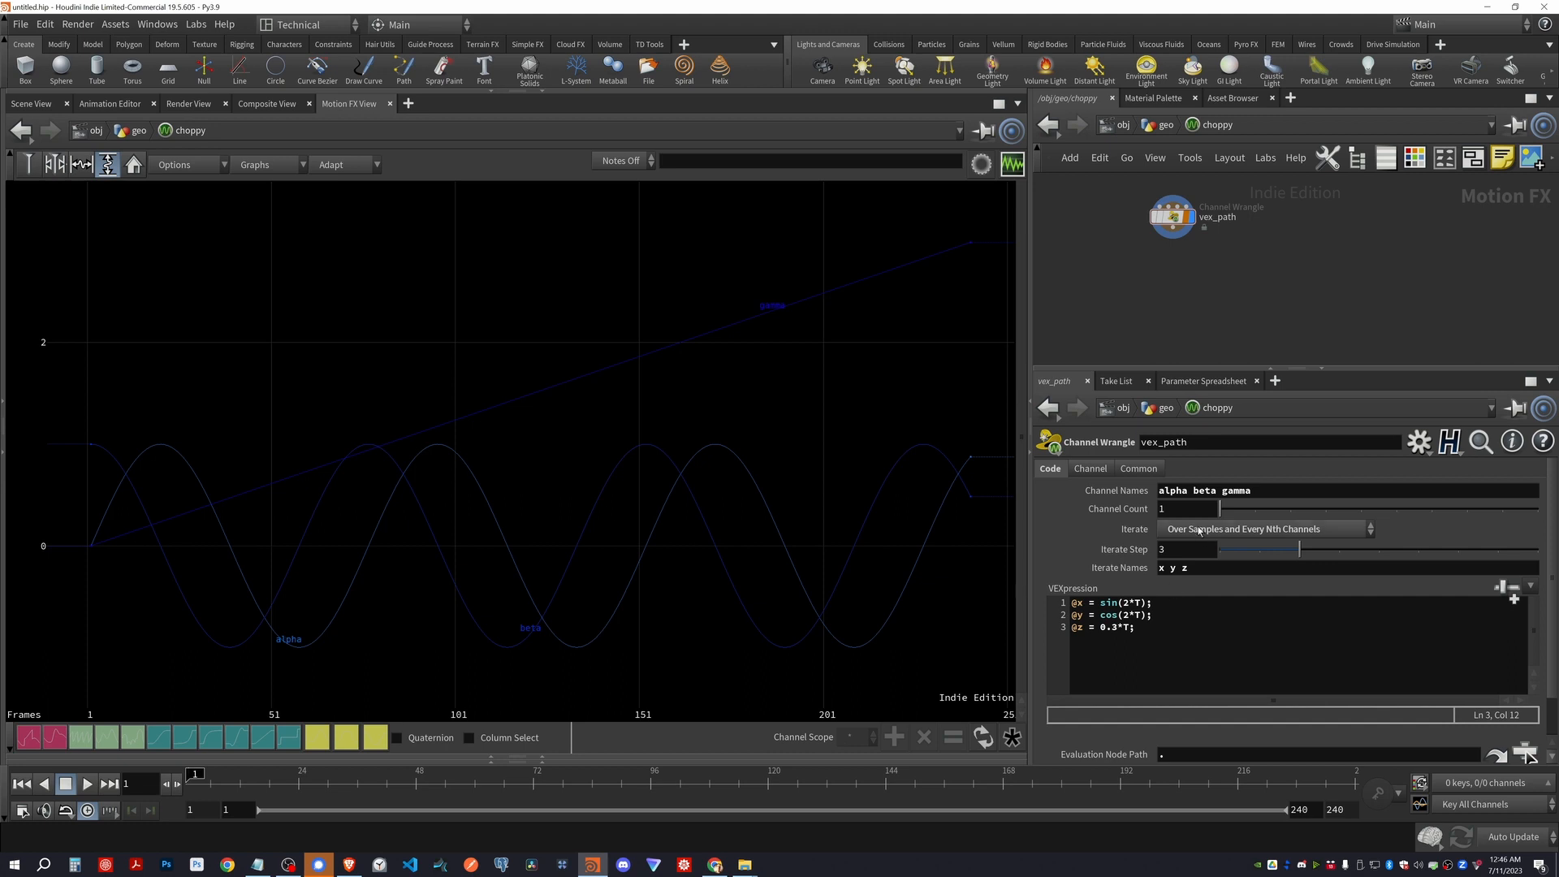
pyautogui.click(1151, 472)
pyautogui.click(1178, 629)
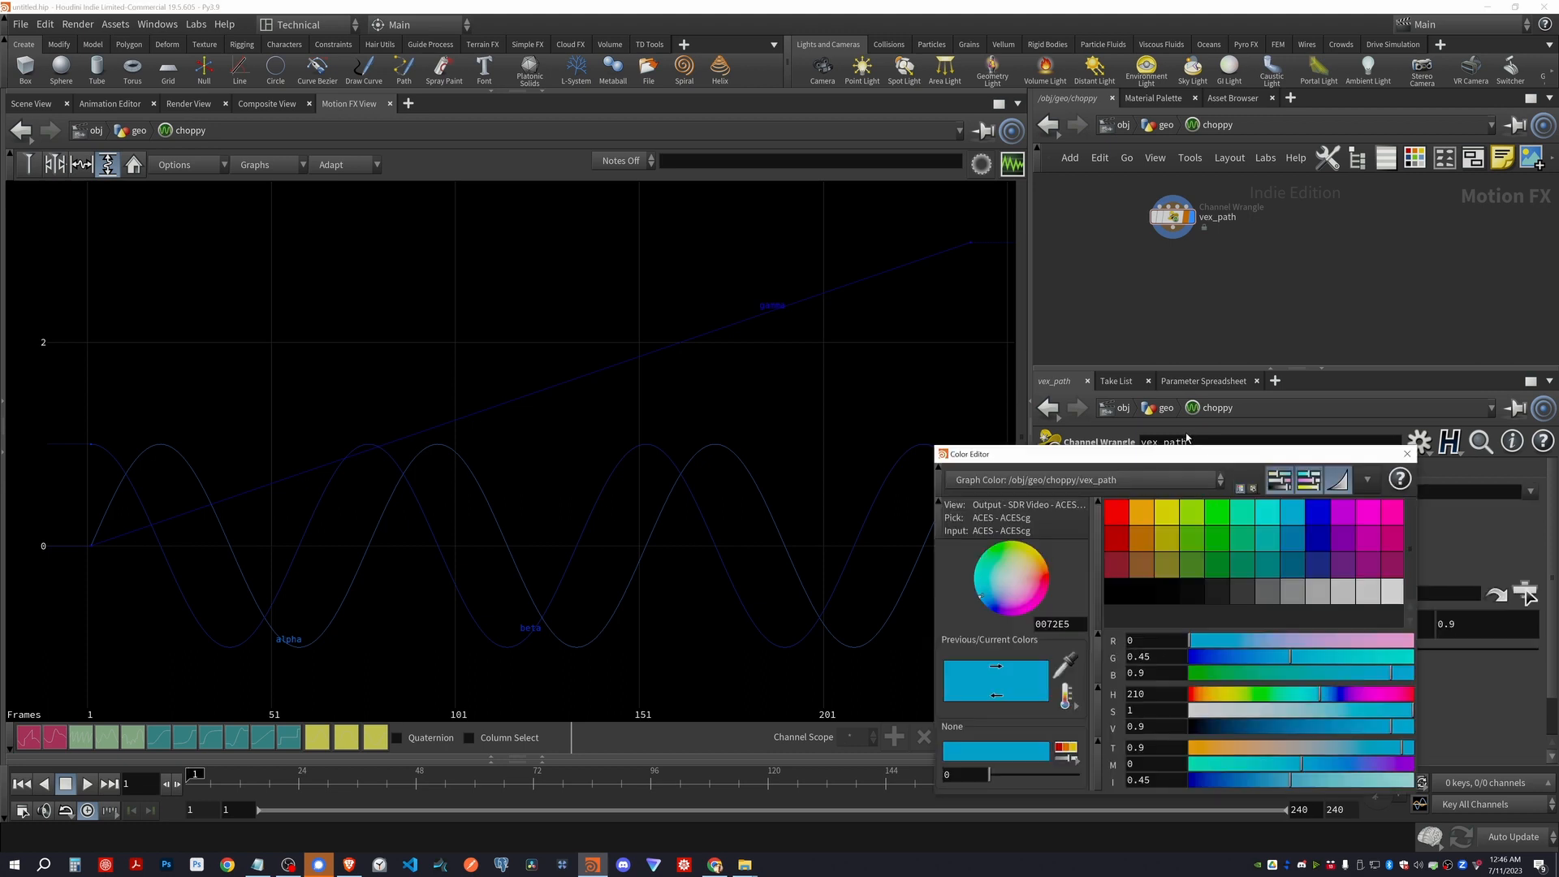
pyautogui.click(1175, 520)
pyautogui.click(1407, 454)
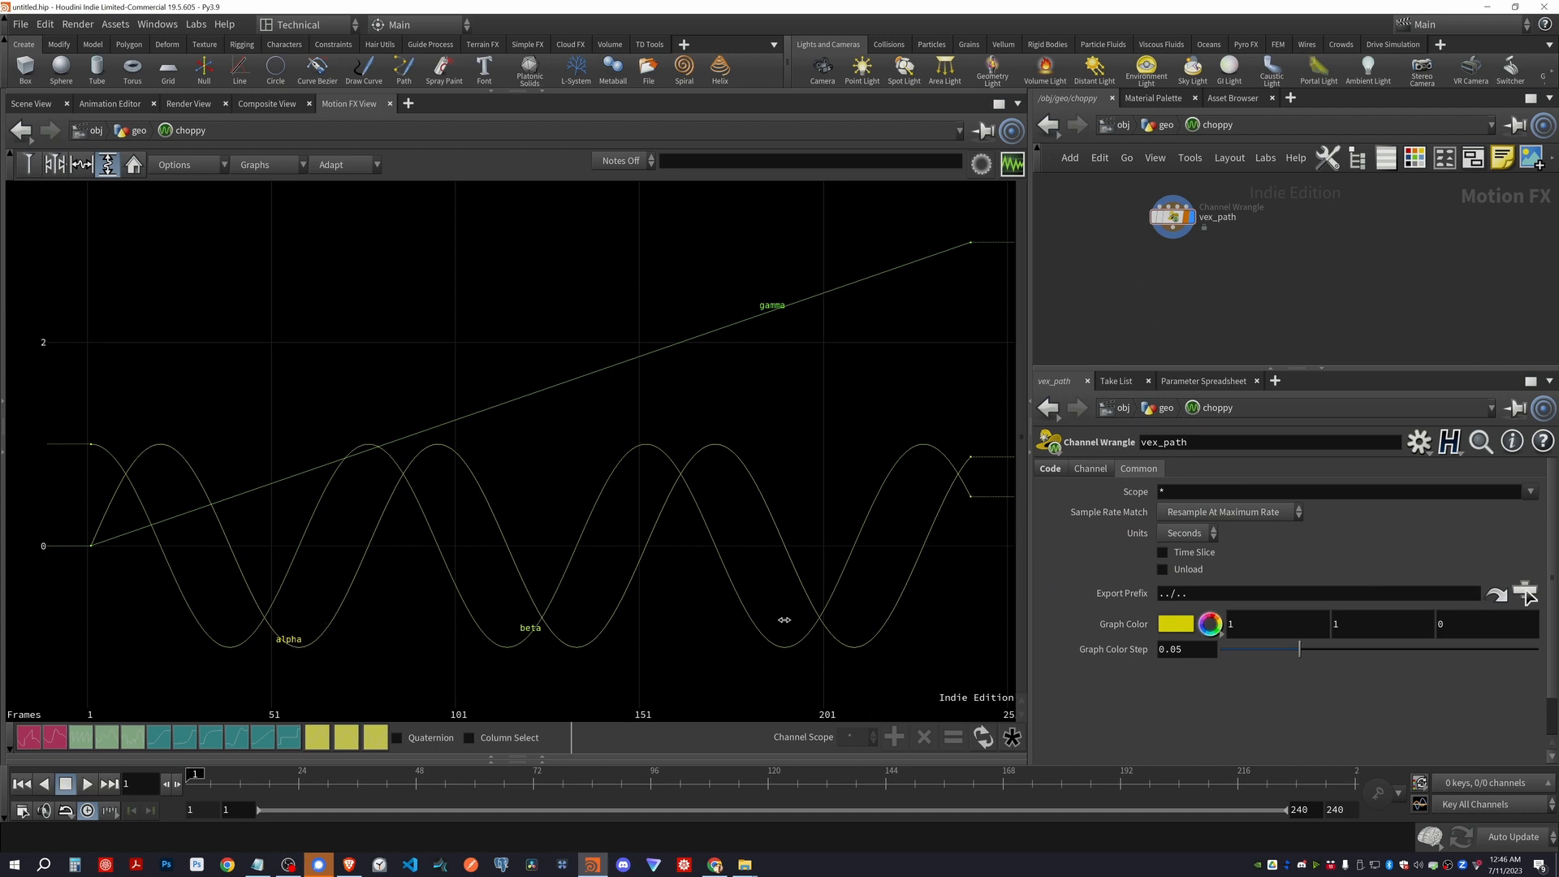
# Return to the 3D scene, connect a new Export node below vex_path, and turn on its display and export flags
pyautogui.click(33, 105)
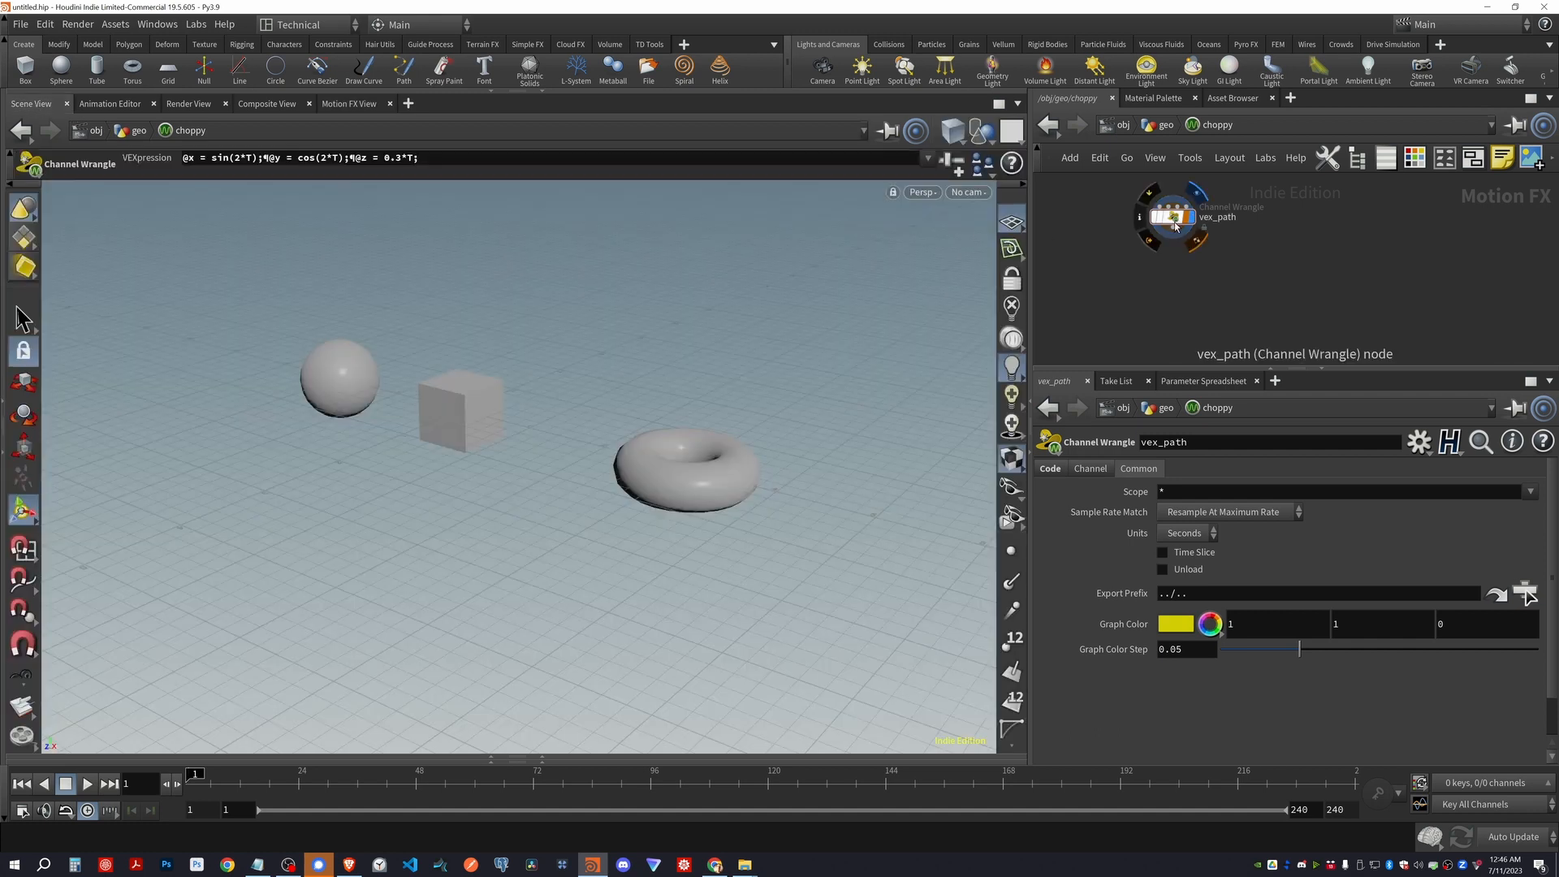
pyautogui.click(1050, 468)
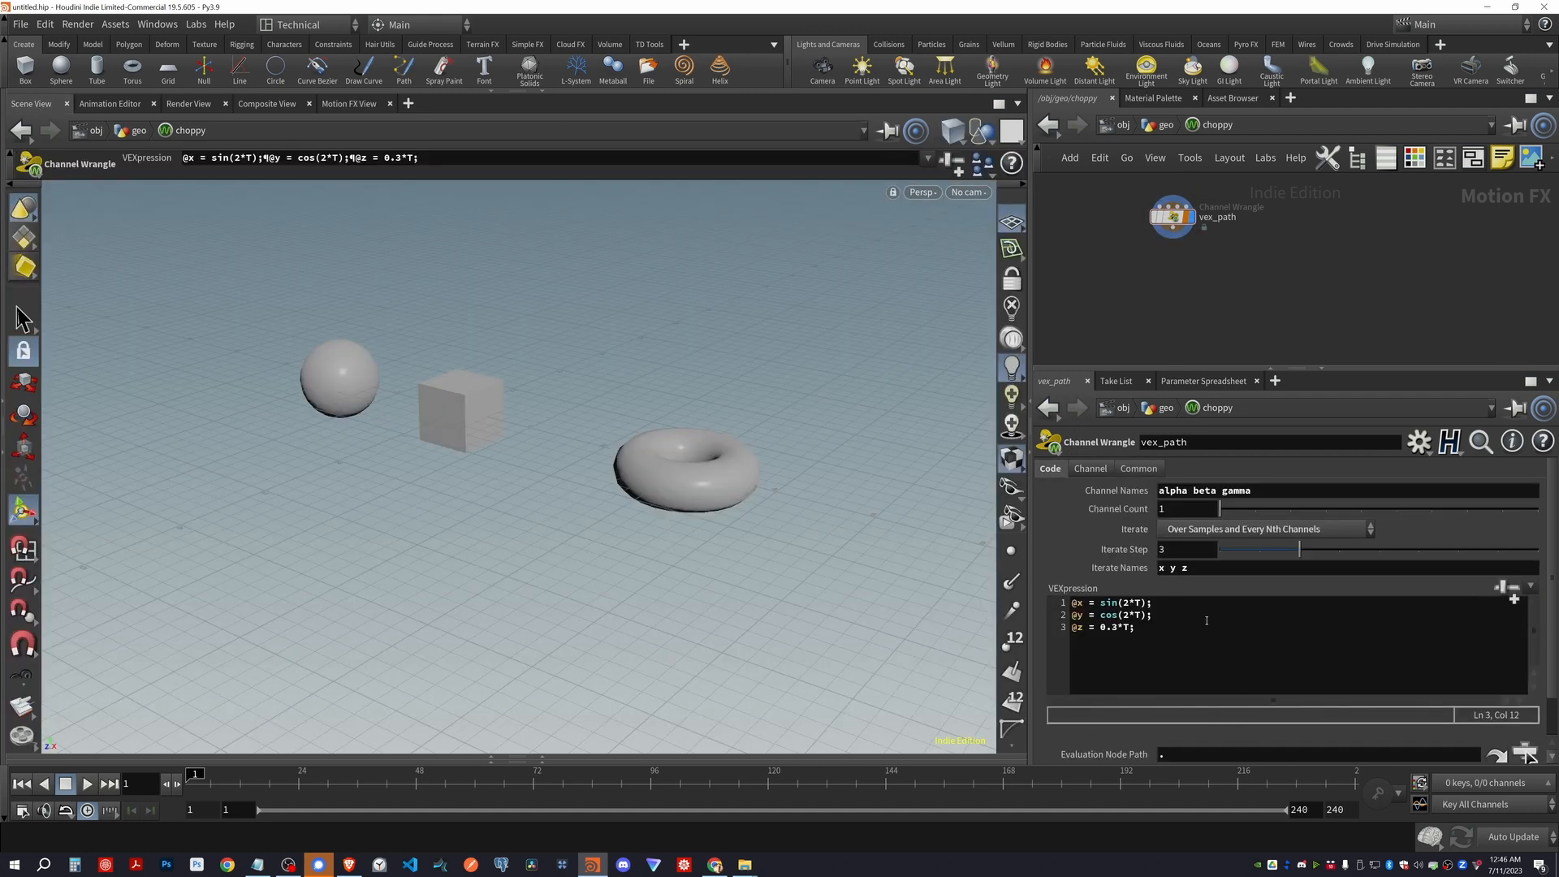
pyautogui.click(1138, 637)
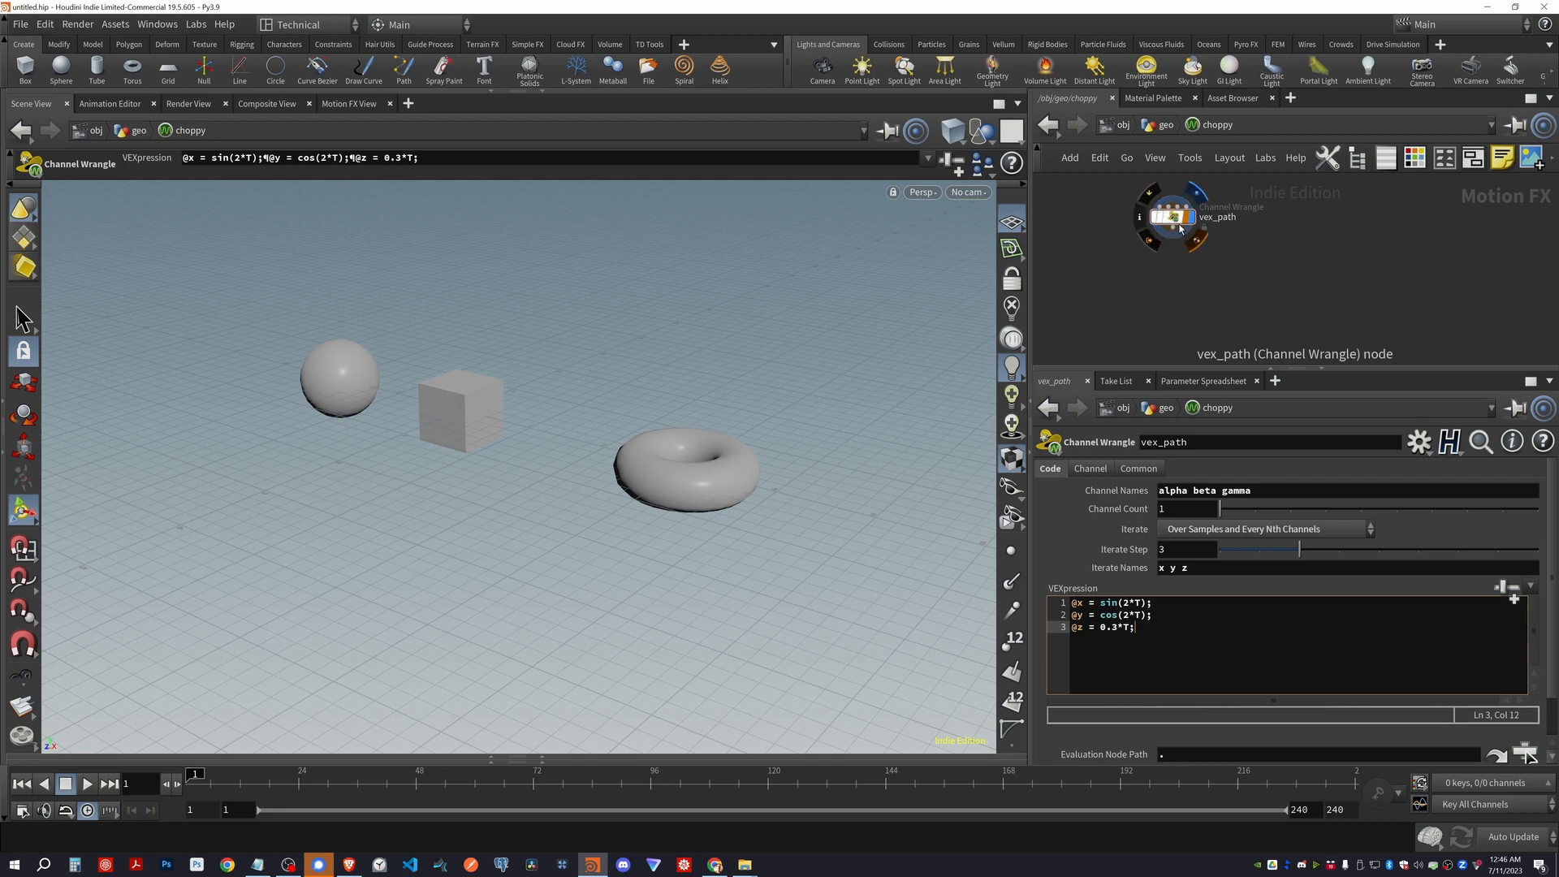
pyautogui.moveTo(1172, 237); pyautogui.dragTo(1173, 293)
pyautogui.write('e')
pyautogui.press('Return')
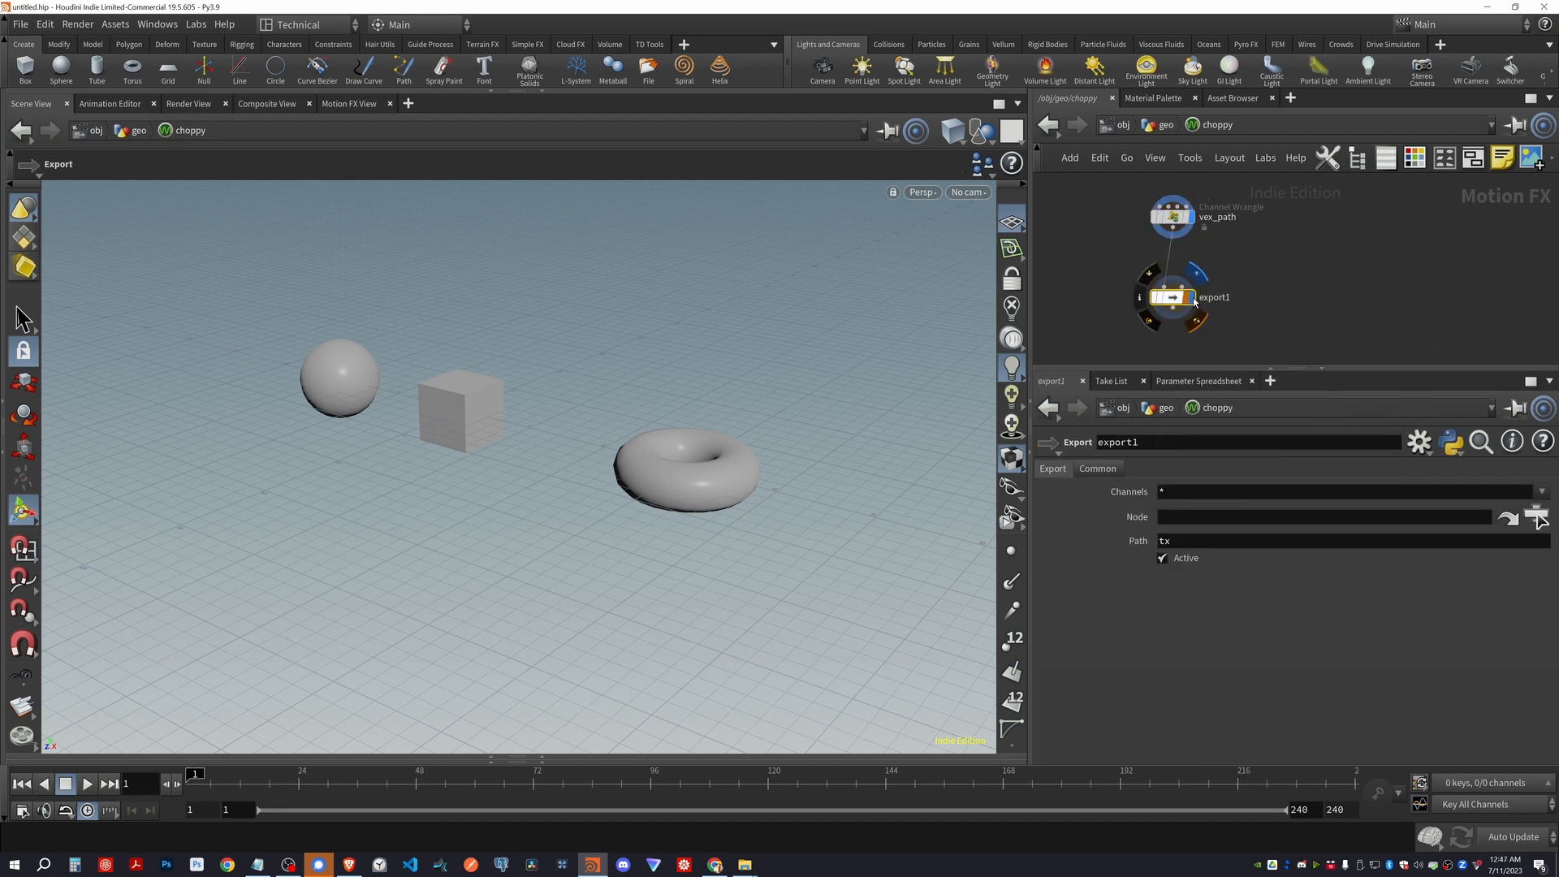
pyautogui.click(1192, 298)
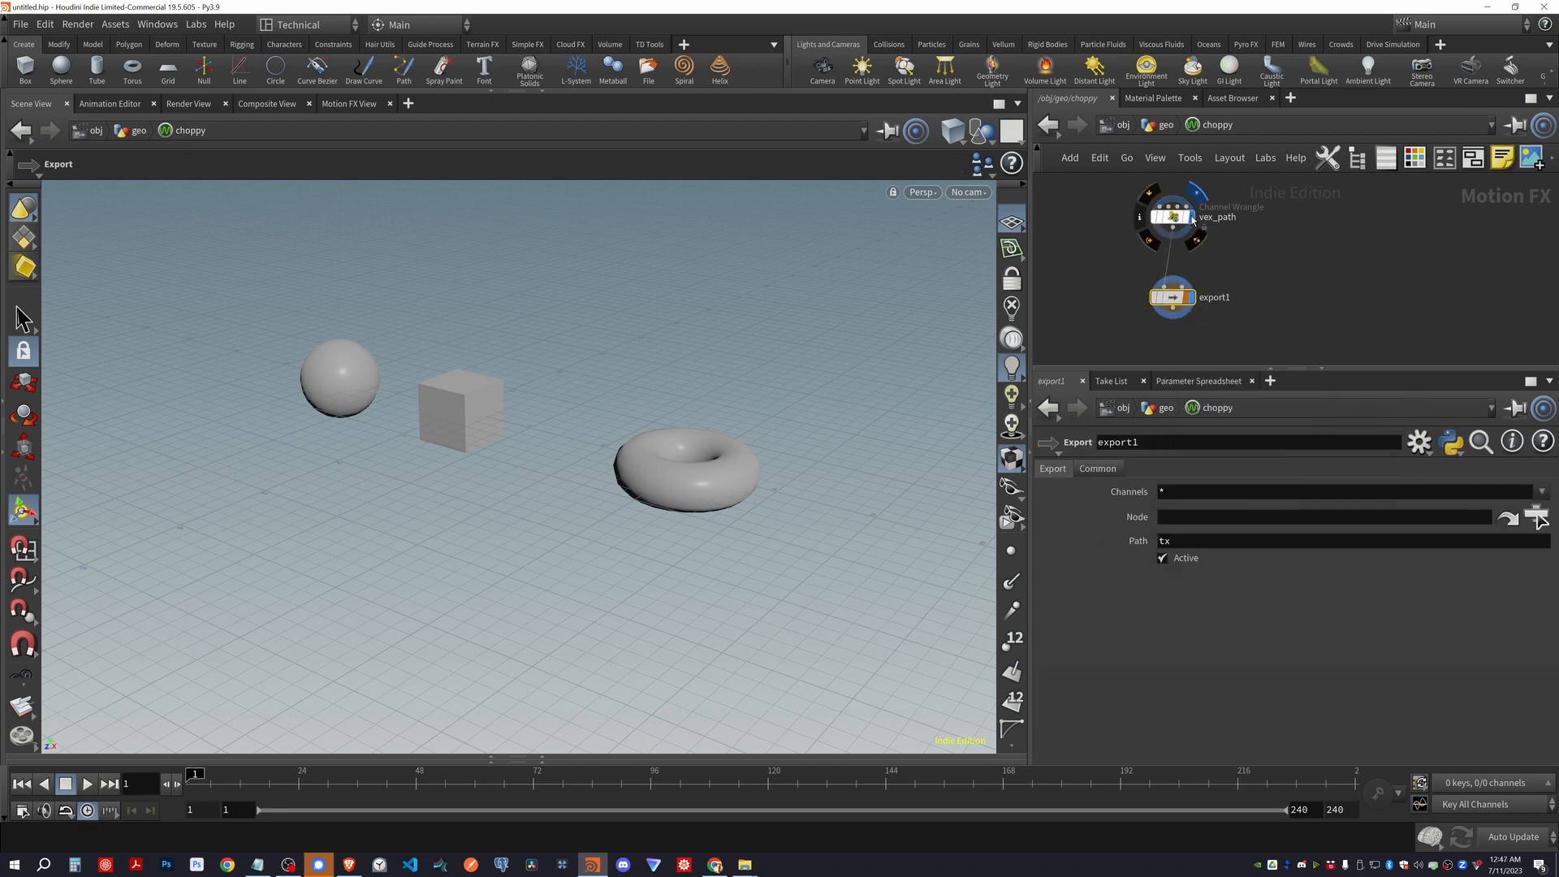
pyautogui.click(1159, 297)
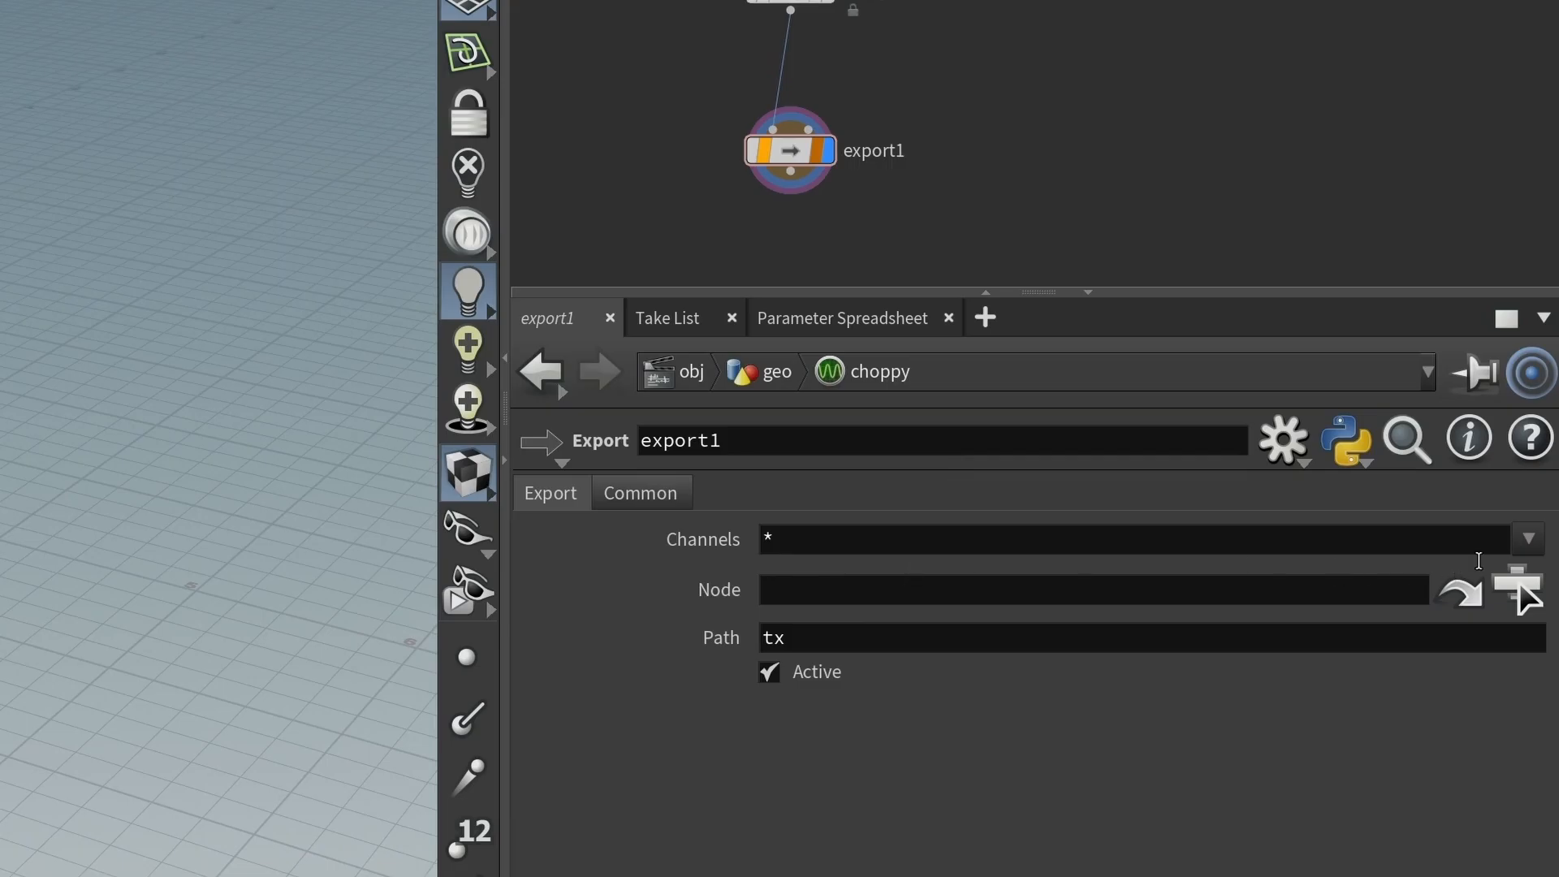
# Set export1's channels to alpha beta gamma and its target node to /obj/geo/box
pyautogui.click(1541, 491)
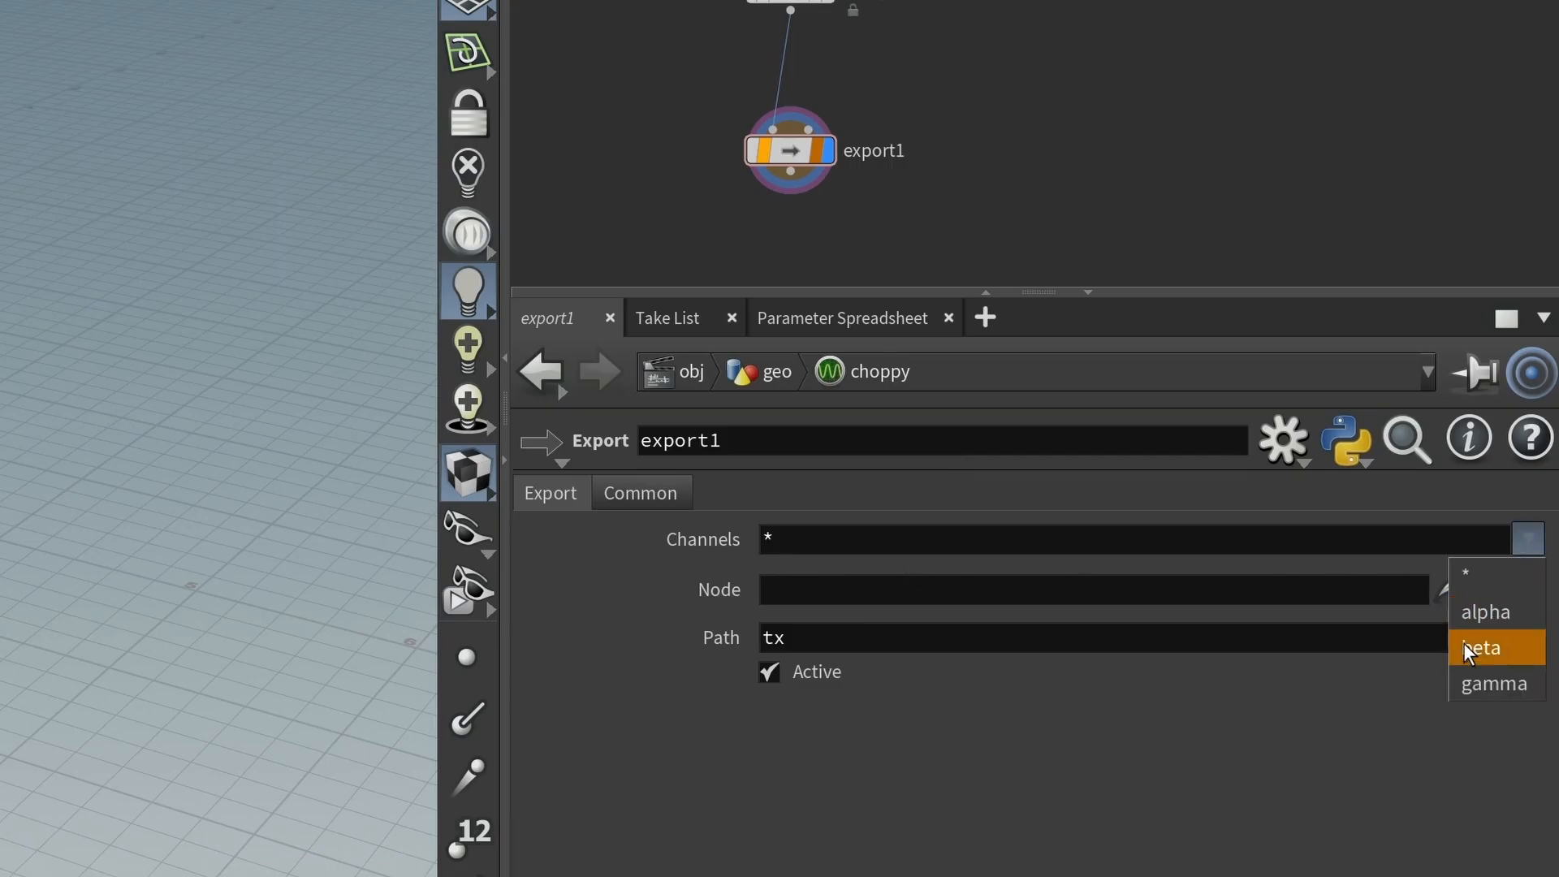
pyautogui.click(1144, 539)
pyautogui.write('alp')
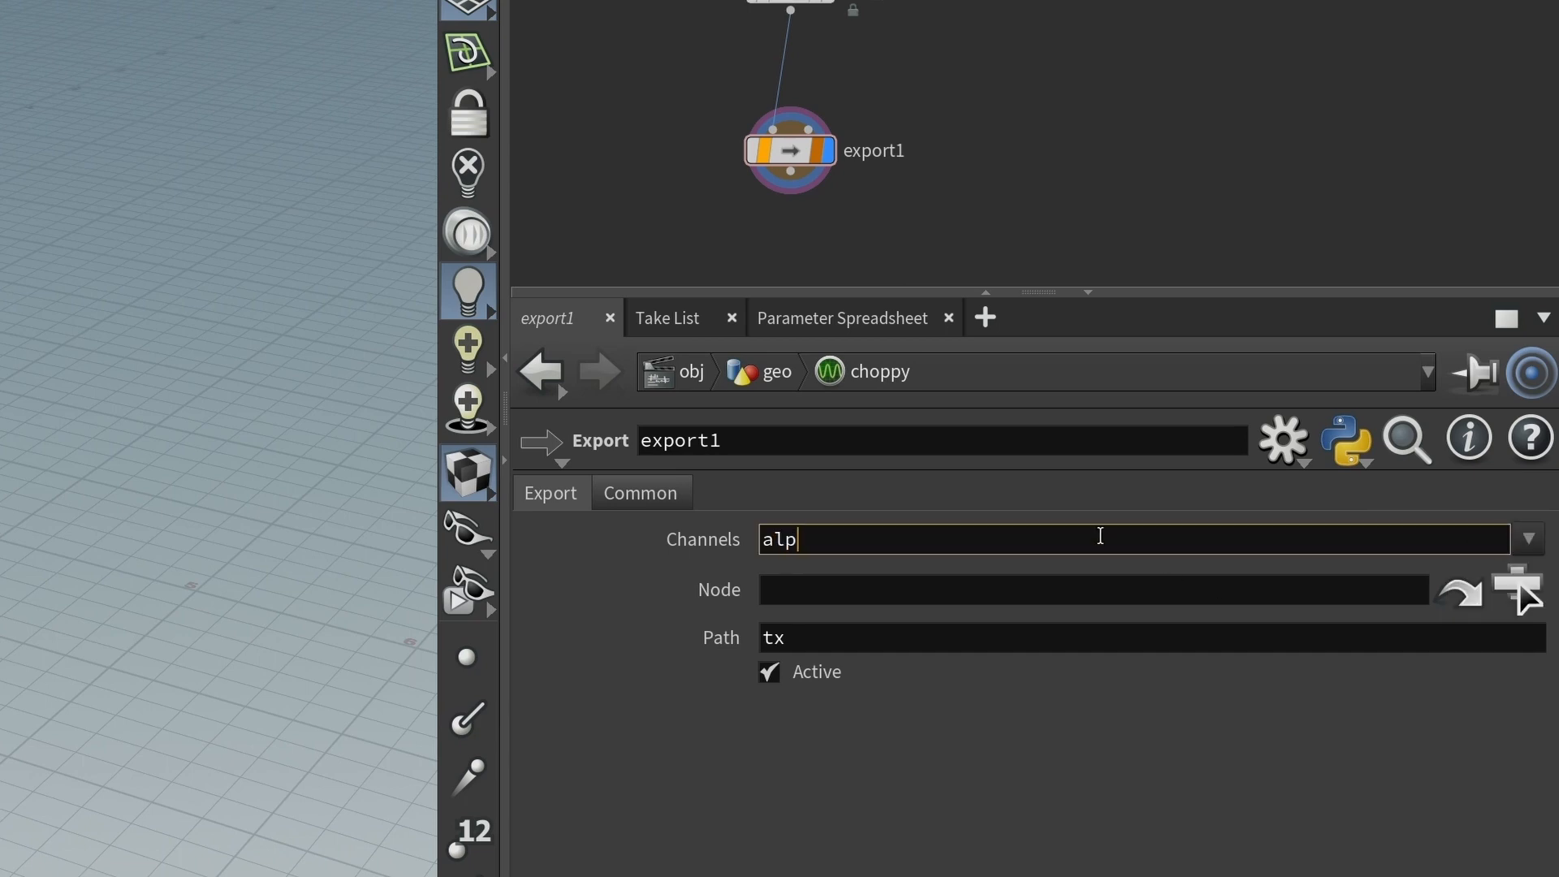
pyautogui.write('ha beta gamma')
pyautogui.press('Return')
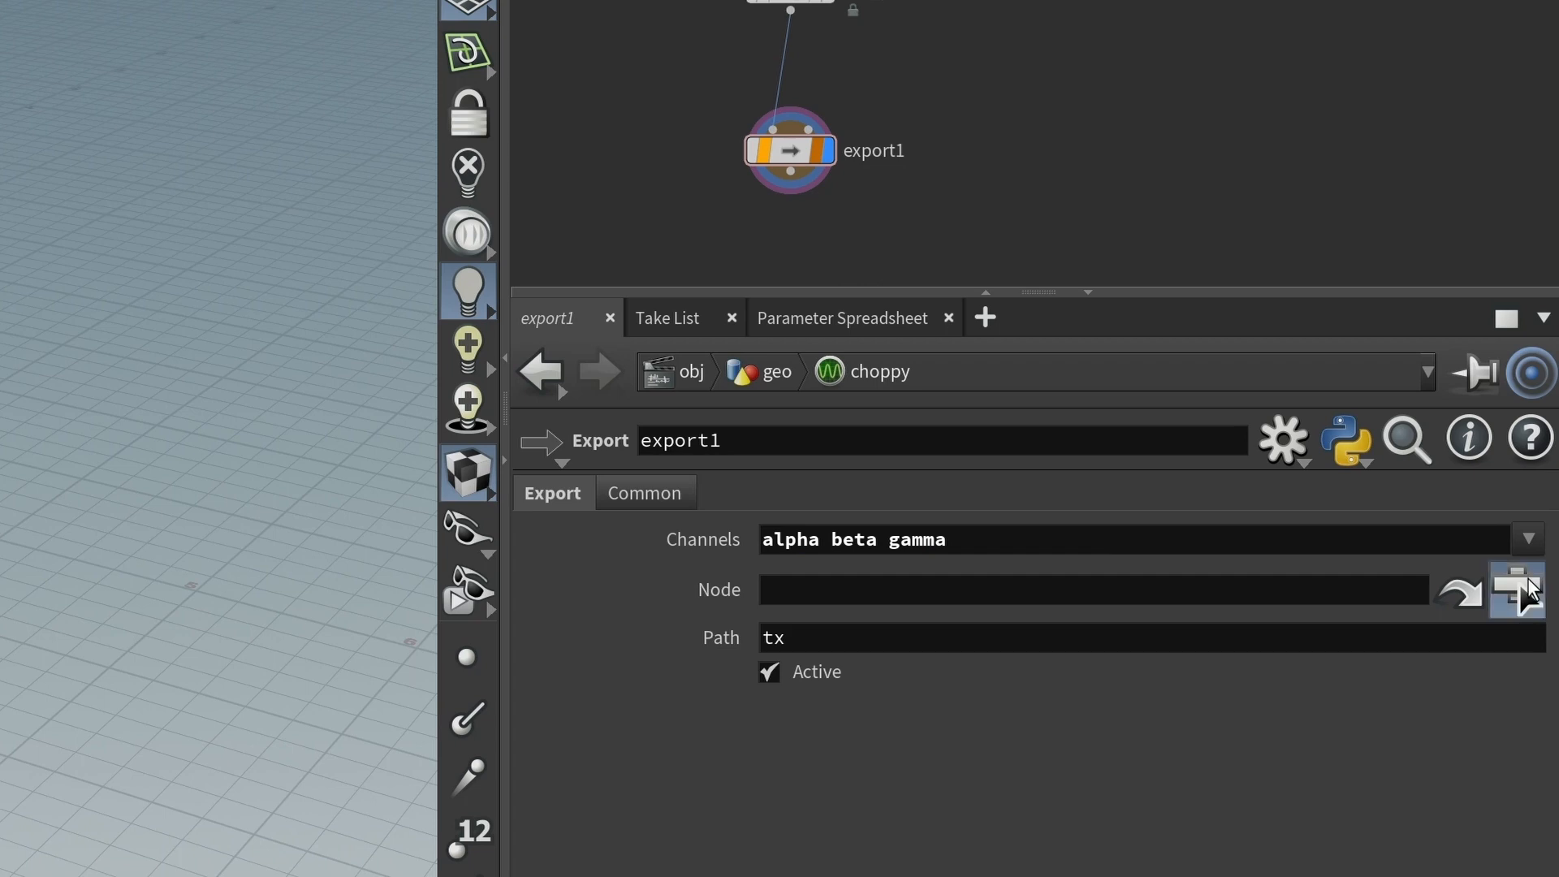
pyautogui.click(1527, 589)
pyautogui.click(1296, 510)
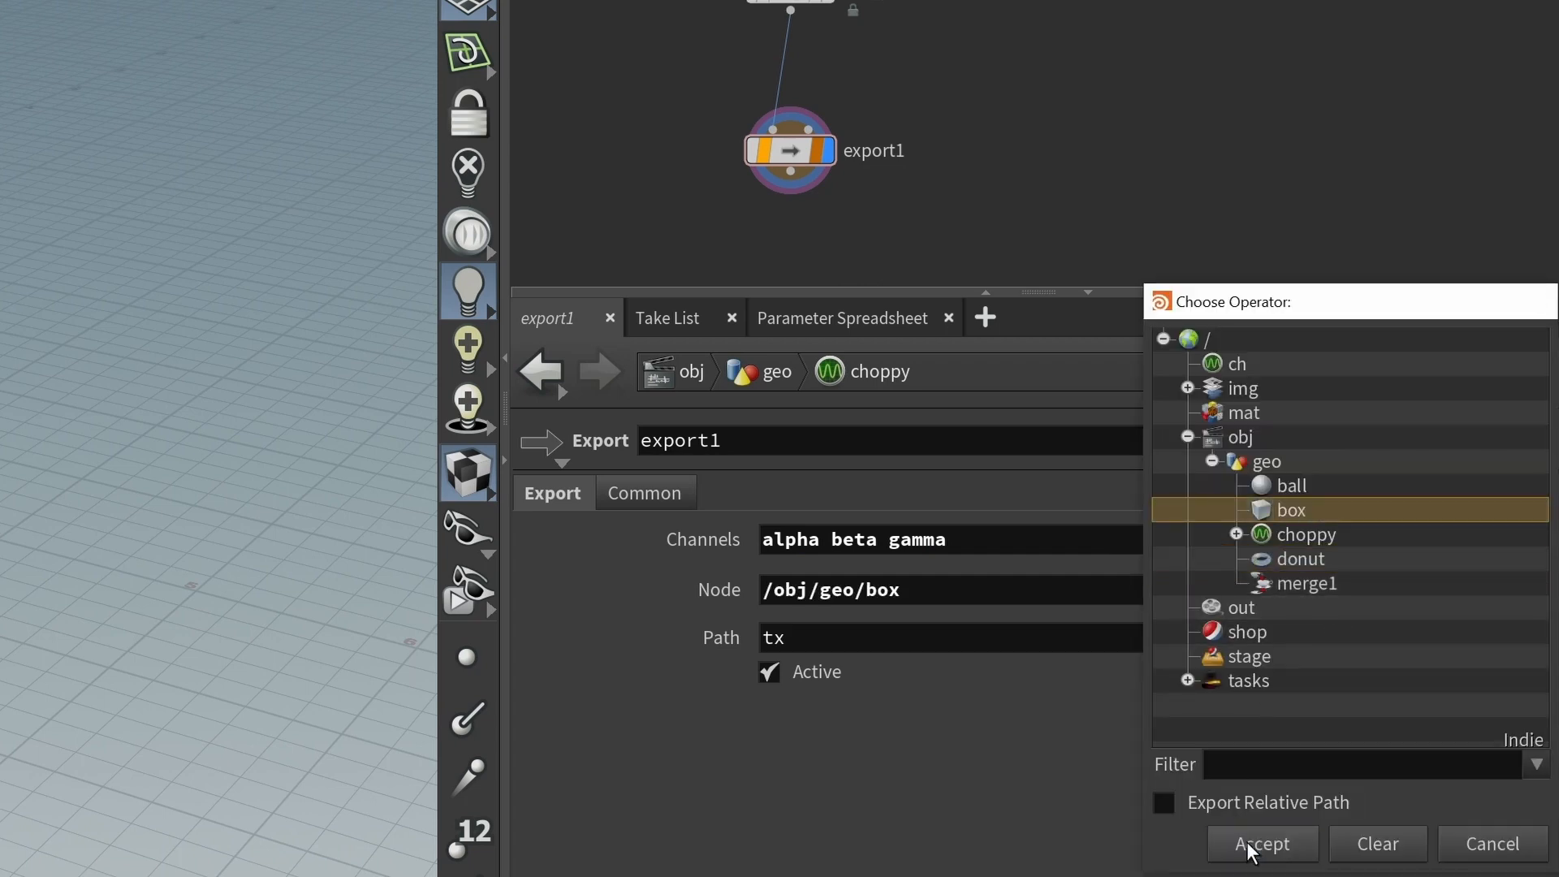
pyautogui.click(1250, 844)
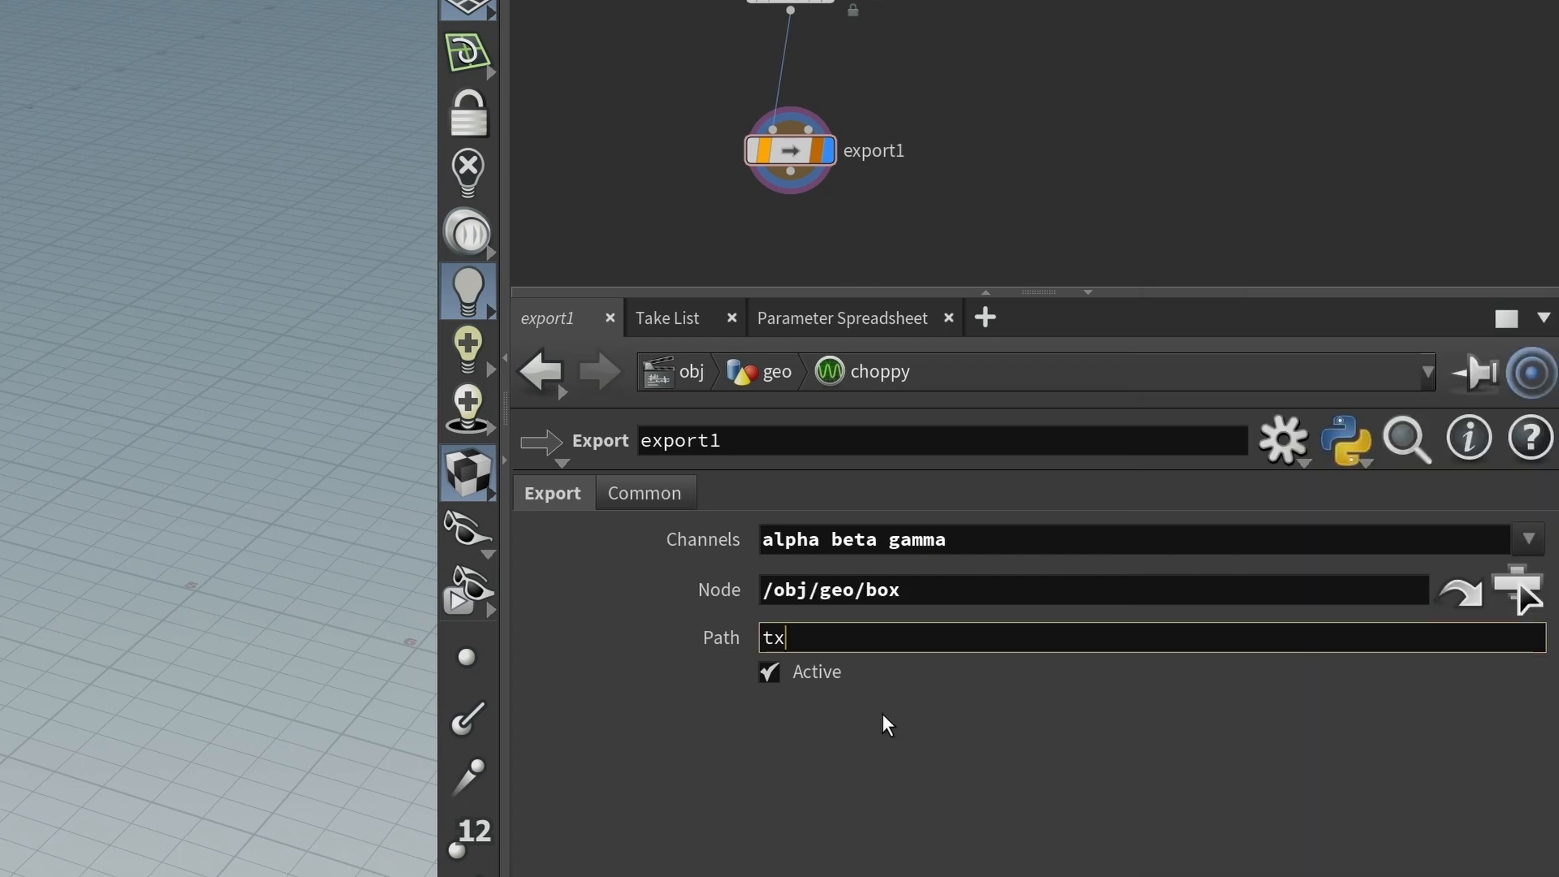
# Set export1's path to tx tz ty, play the animation to check the box's motion, and return to the first frame
pyautogui.press('BackSpace')
pyautogui.press('BackSpace')
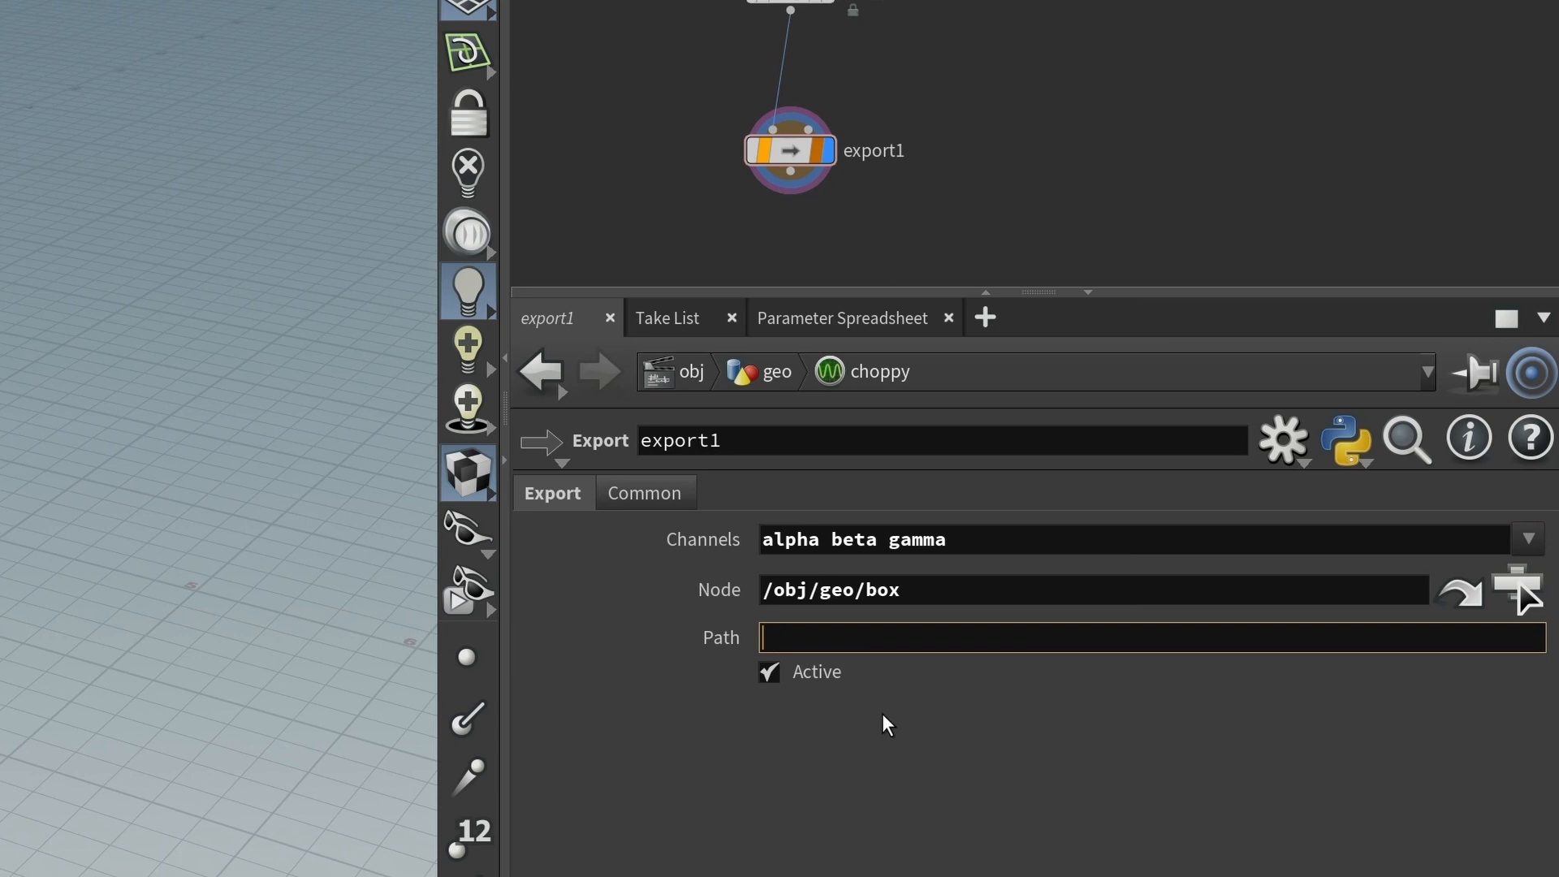
pyautogui.write('tx tz ty')
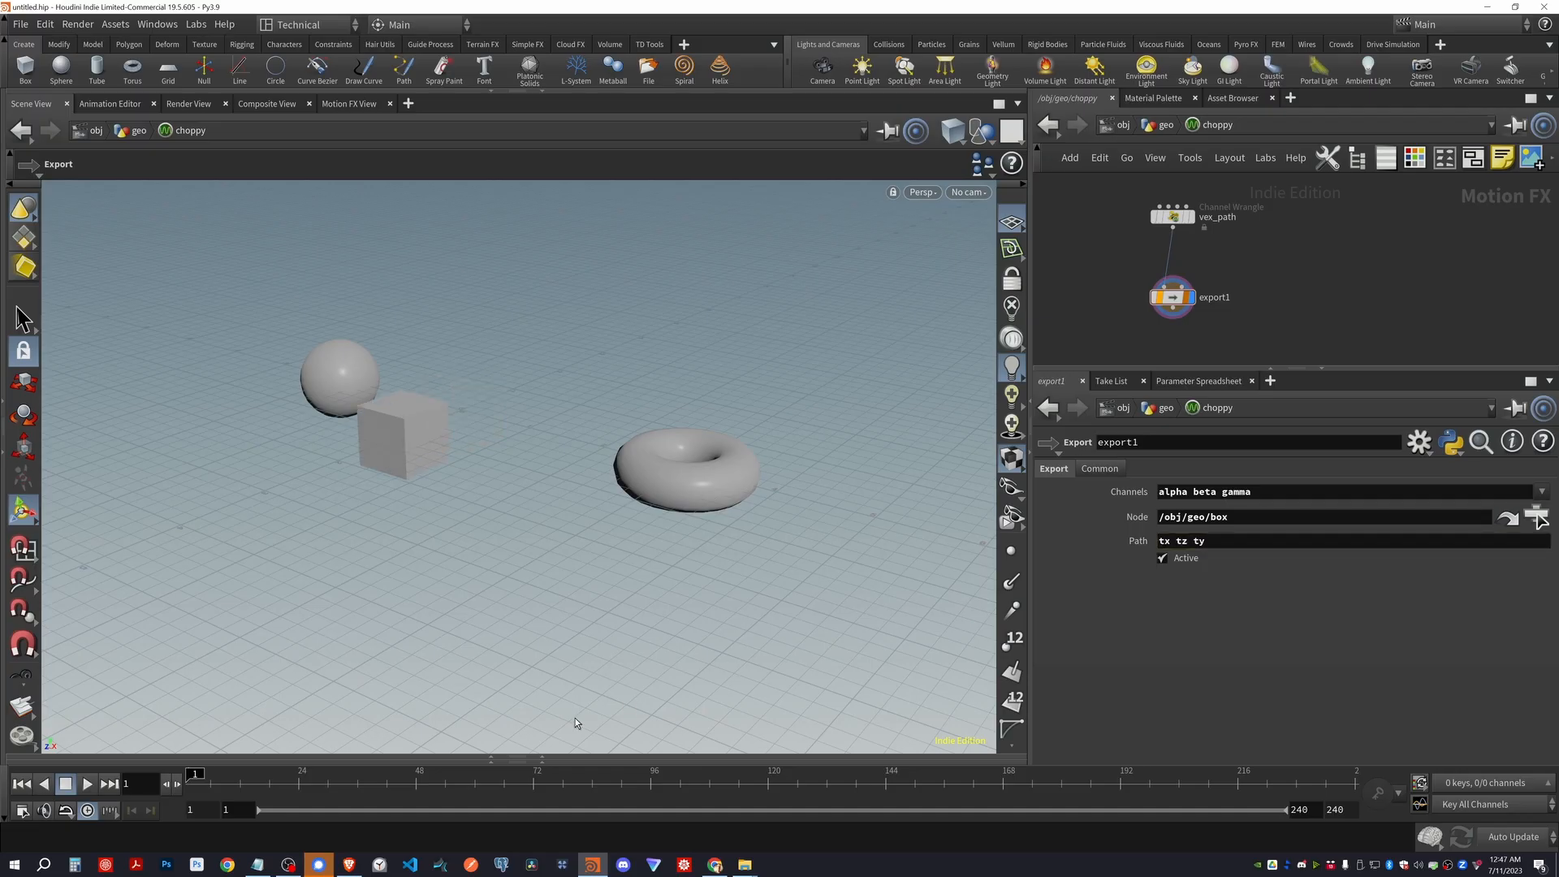
pyautogui.press('Up')
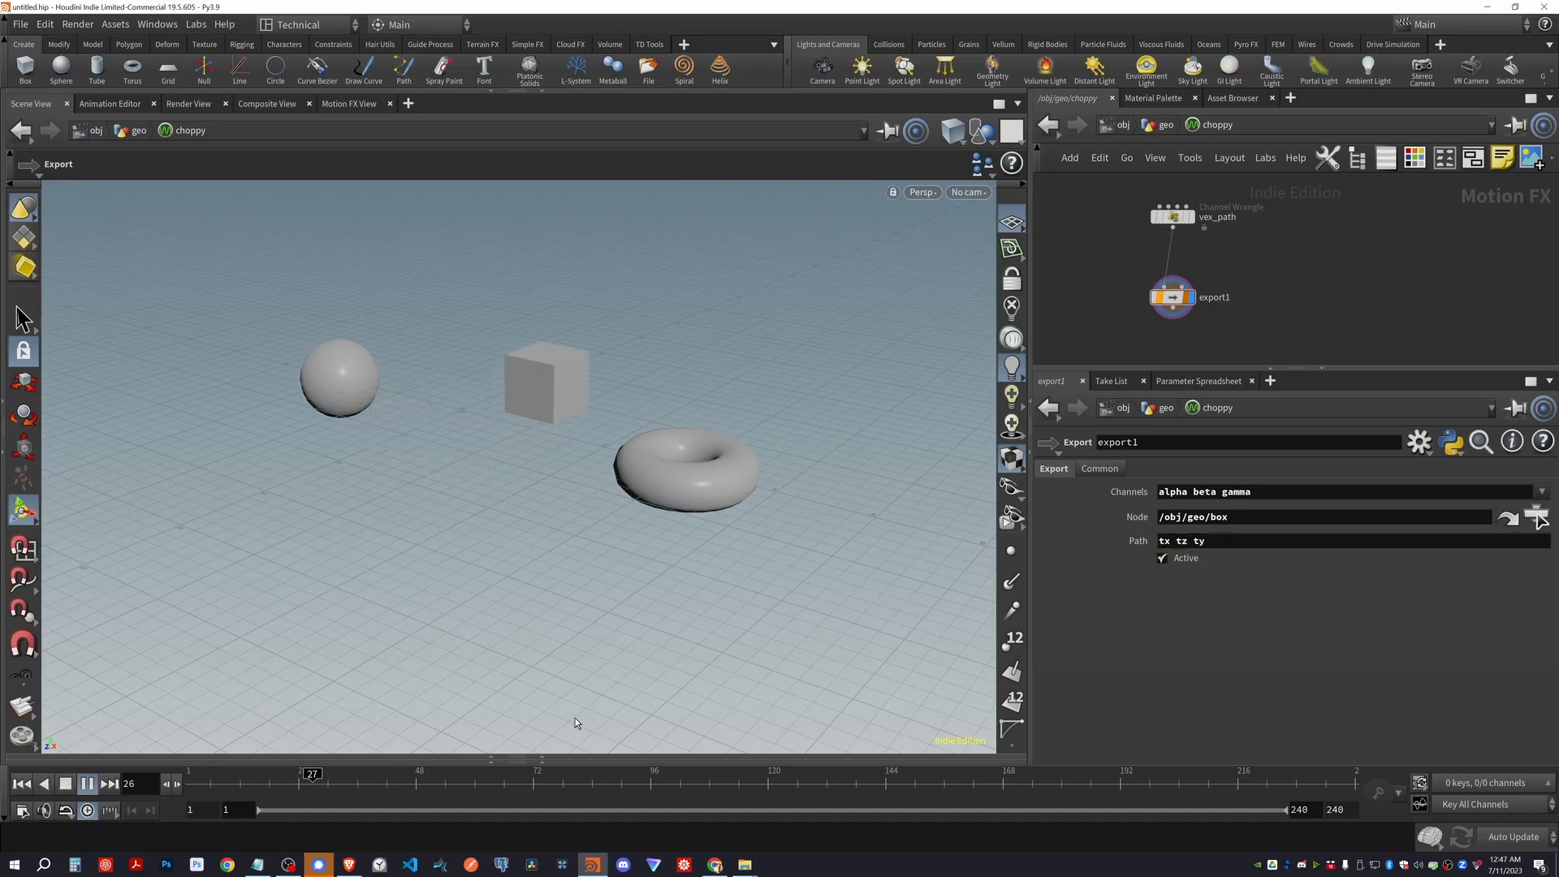
pyautogui.press('space')
pyautogui.moveTo(528, 367); pyautogui.dragTo(544, 435, button='right')
pyautogui.moveTo(691, 329); pyautogui.dragTo(526, 557, button='middle')
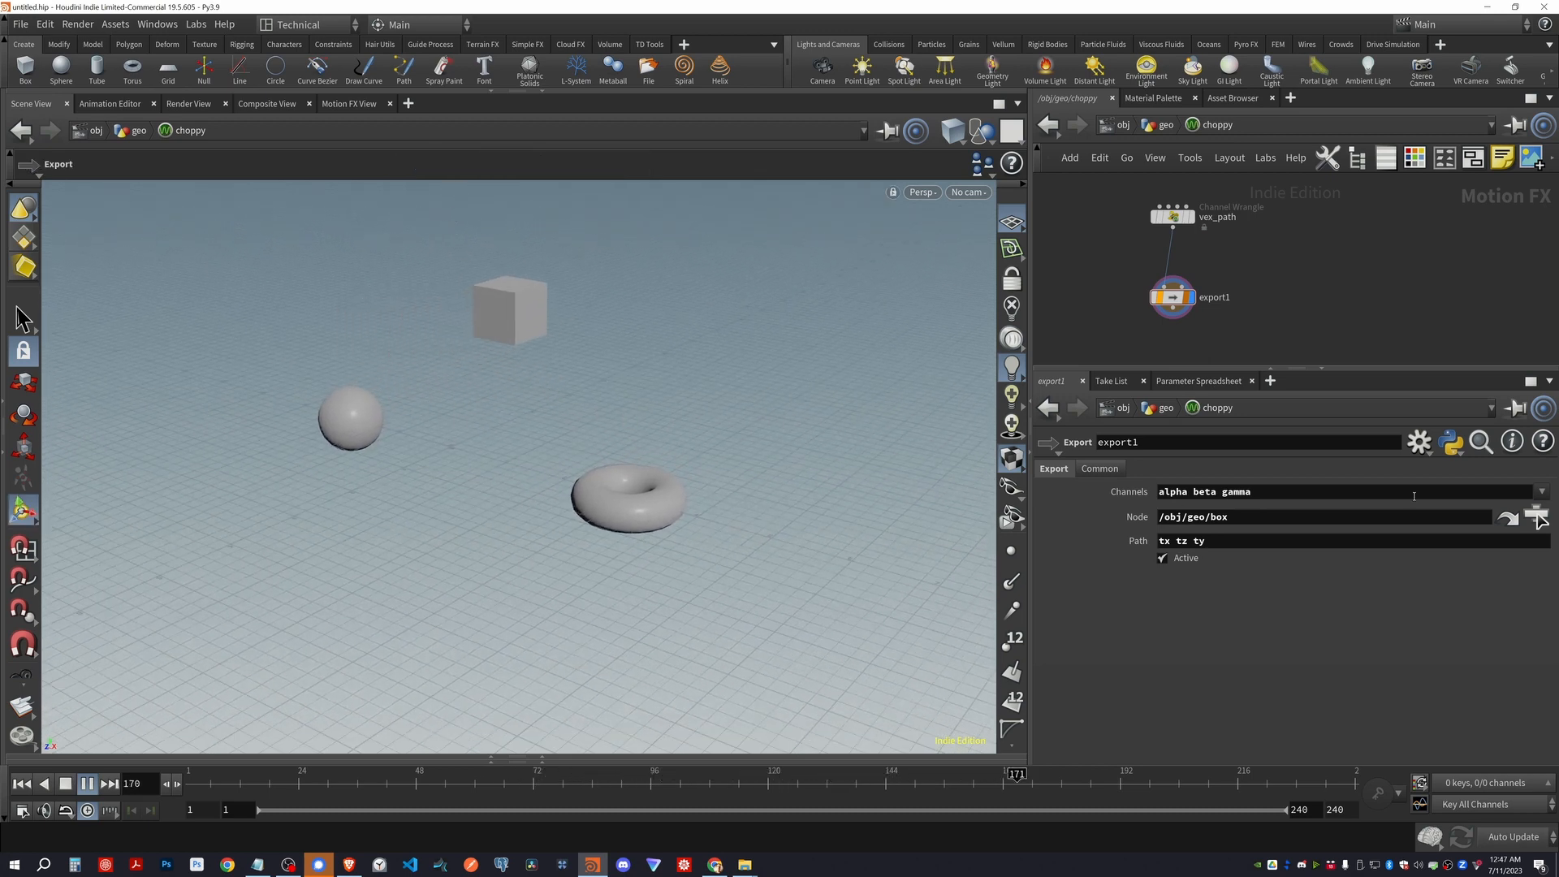
pyautogui.hotkey('ctrl', 'Up')
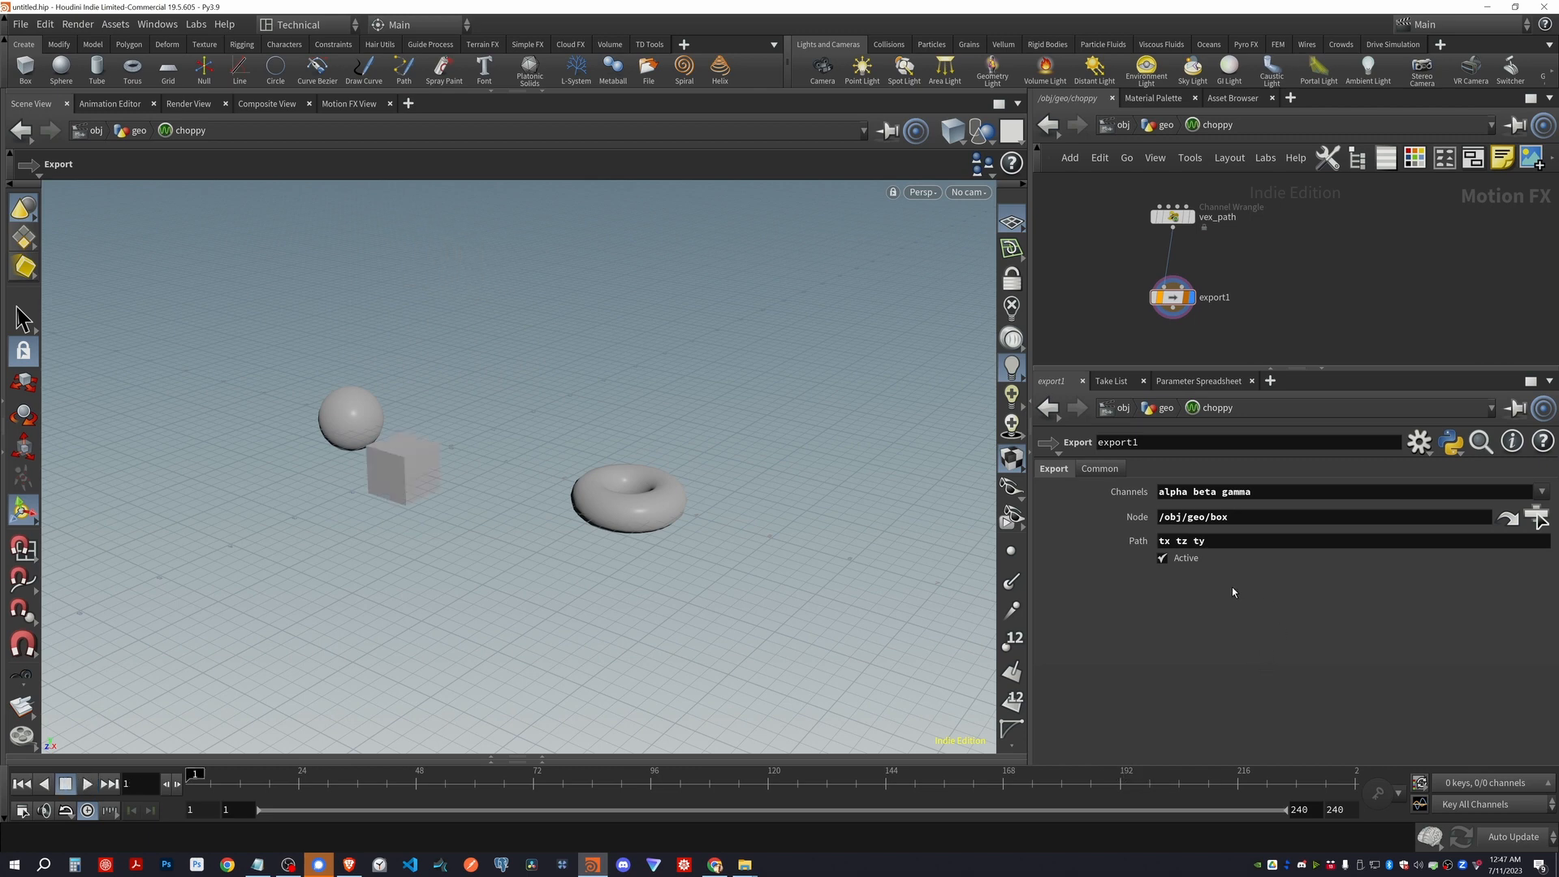
# Set export1's path to tx ty tz and play the animation, viewing the box's motion from a low angle
pyautogui.moveTo(1175, 543); pyautogui.dragTo(1207, 543)
pyautogui.write('ty tz')
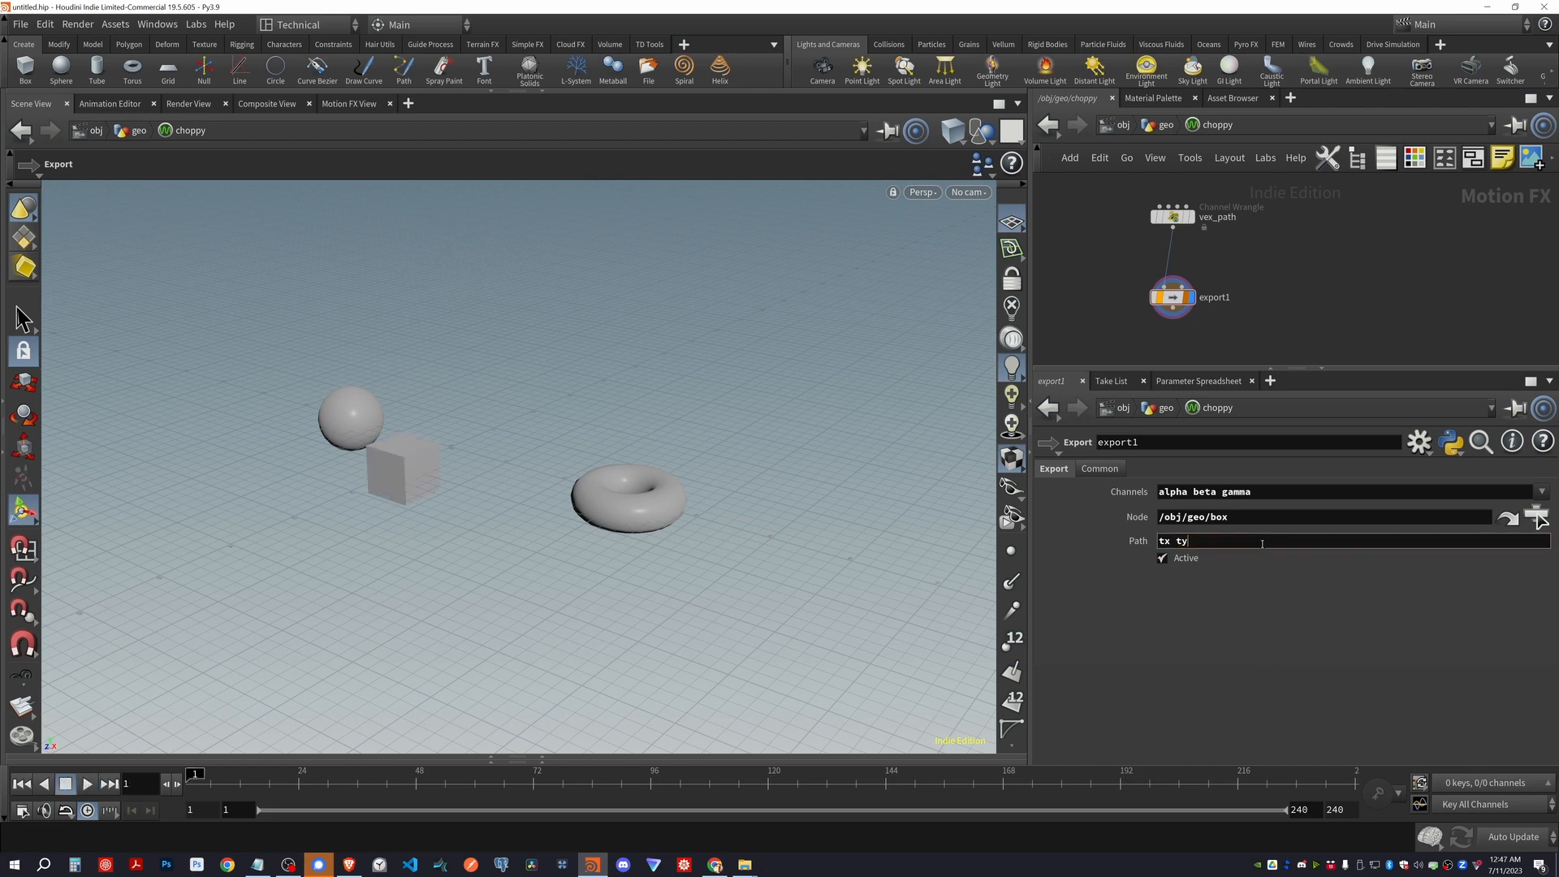
pyautogui.press('Return')
pyautogui.press('Up')
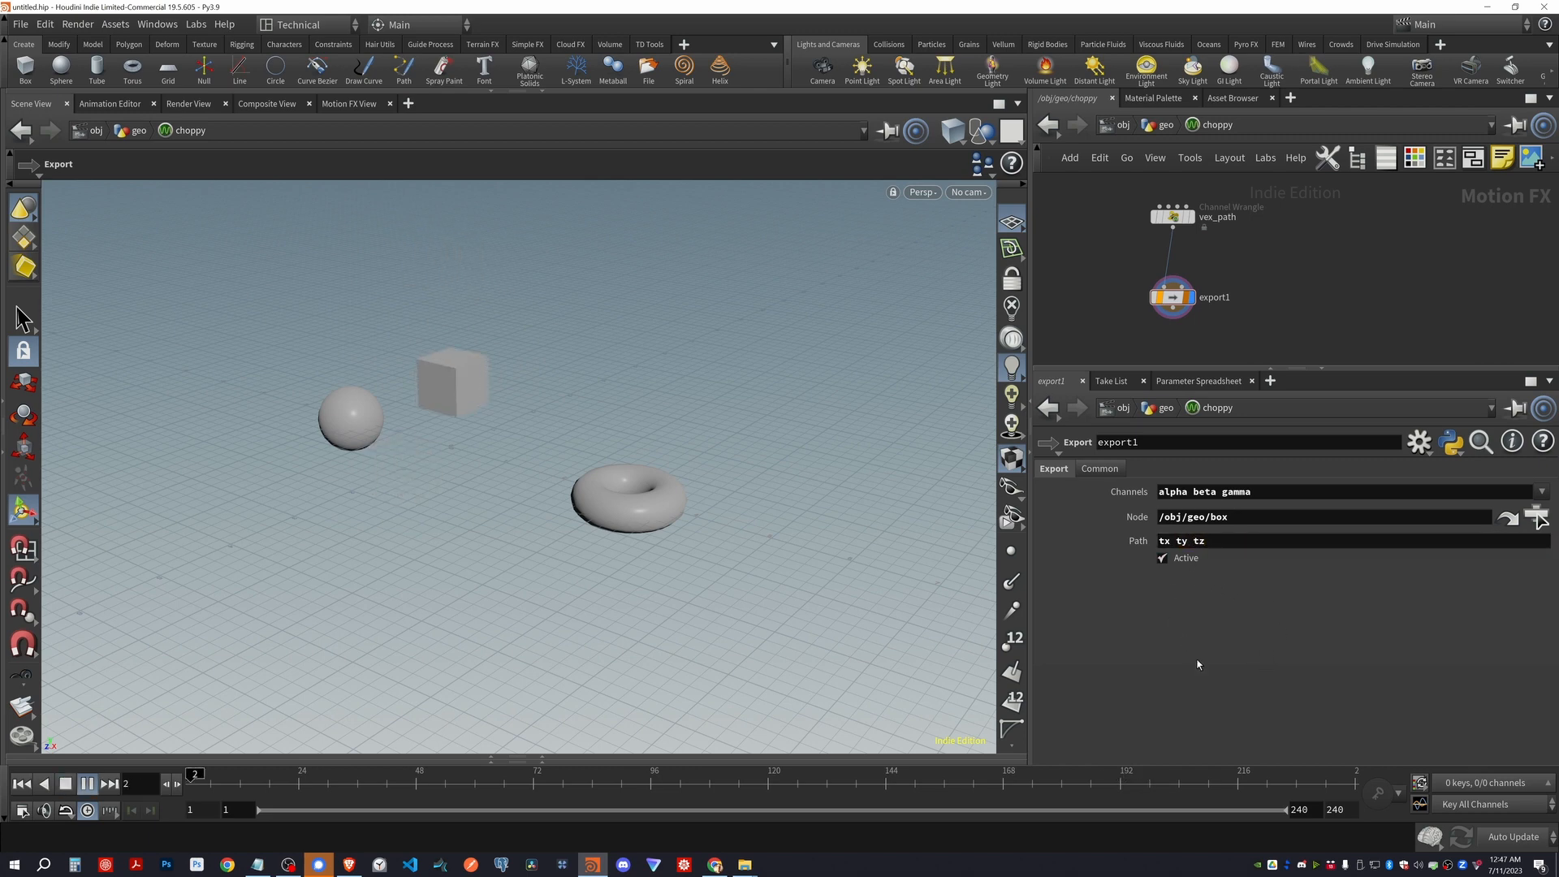
pyautogui.keyDown('alt'); pyautogui.moveTo(455, 560); pyautogui.dragTo(540, 510); pyautogui.keyUp('alt')
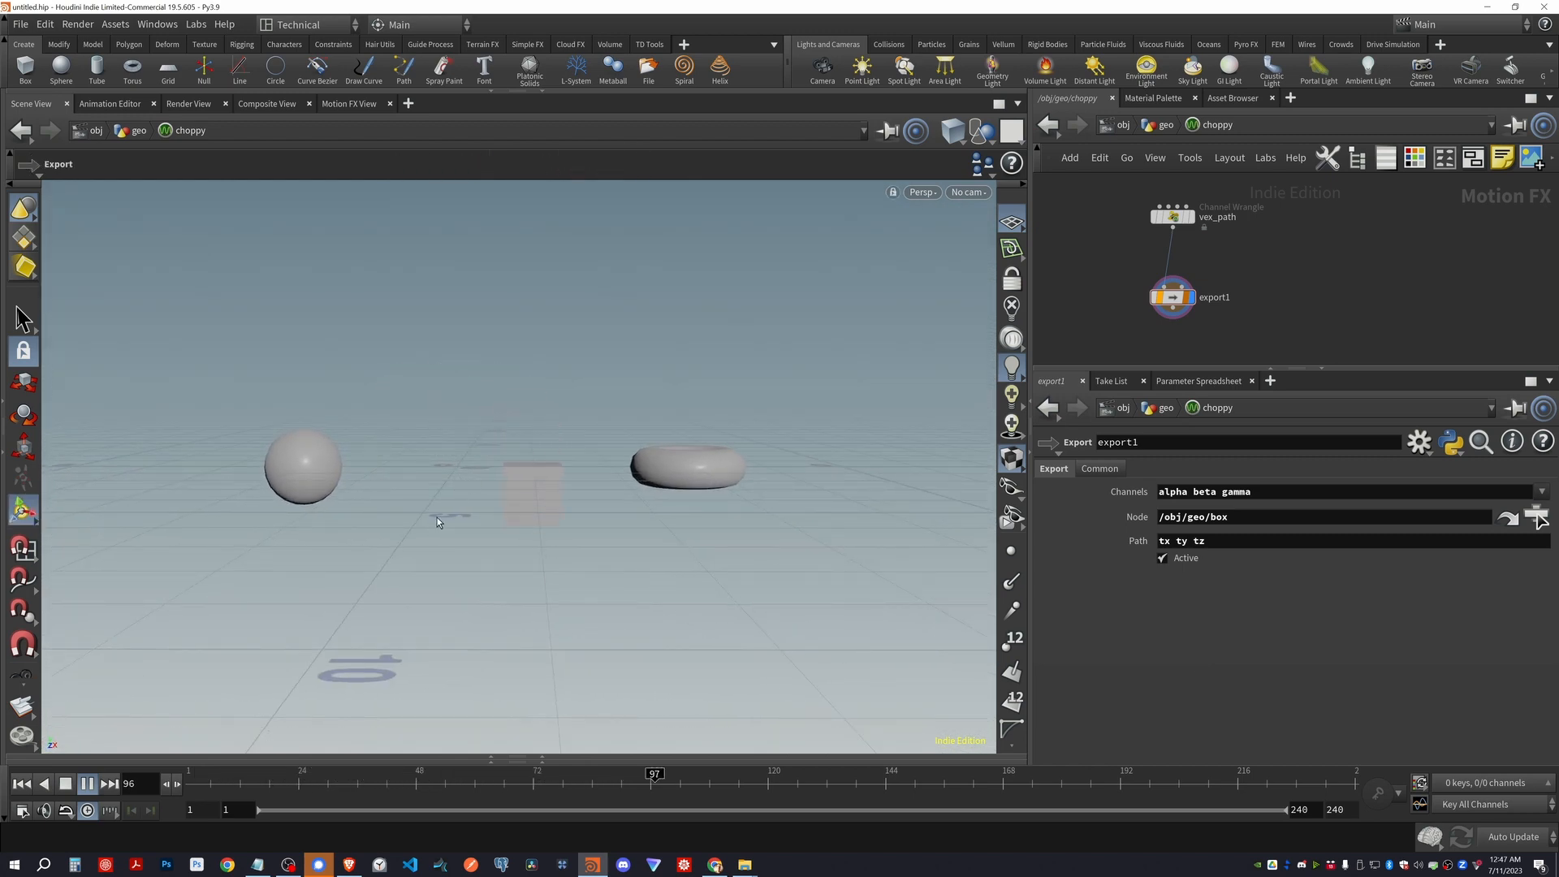